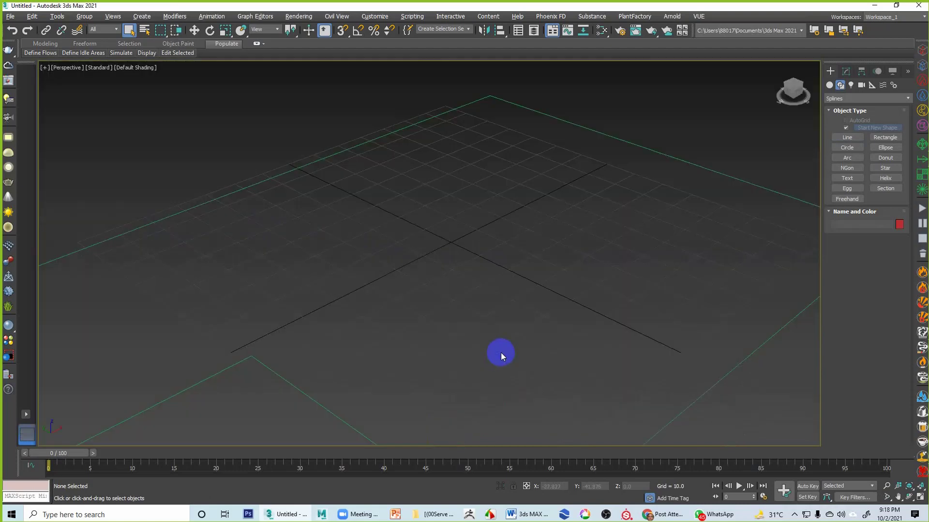
Step: Select the existing six-cornered closed line shape and switch it to spline-level editing
{"action": "scroll", "coordinate": [499, 352], "scroll_direction": "down", "scroll_amount": 5}
{"action": "scroll", "coordinate": [509, 343], "scroll_direction": "up", "scroll_amount": 3}
{"action": "middle_click_drag", "start_coordinate": [462, 322], "coordinate": [506, 313]}
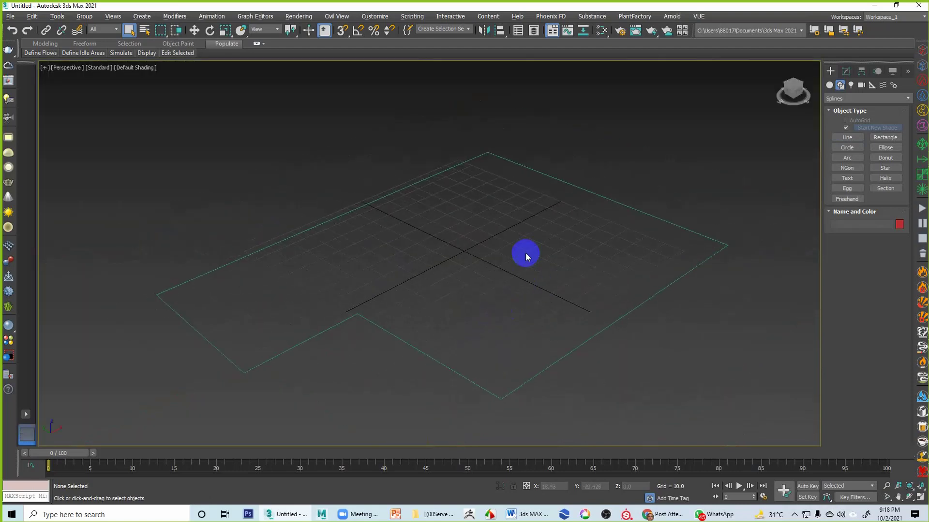
{"action": "left_click", "coordinate": [614, 199]}
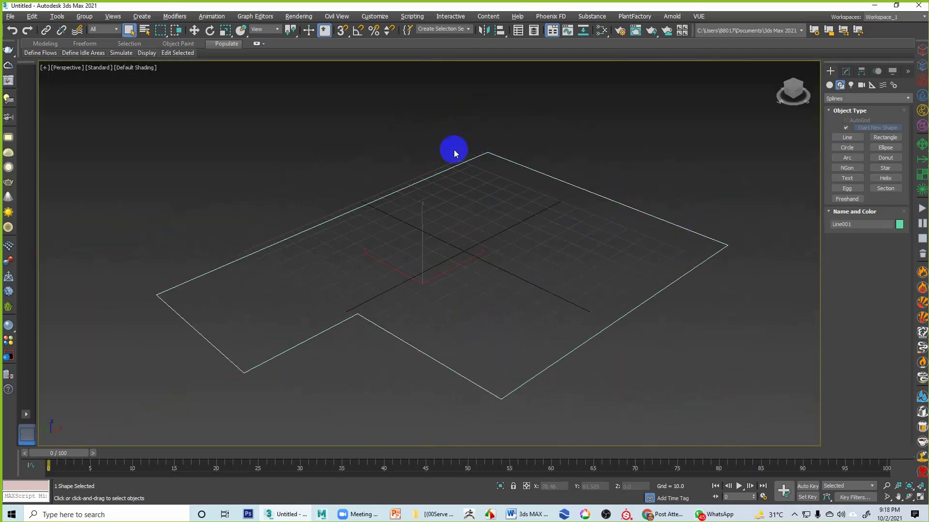
{"action": "left_click", "coordinate": [846, 72]}
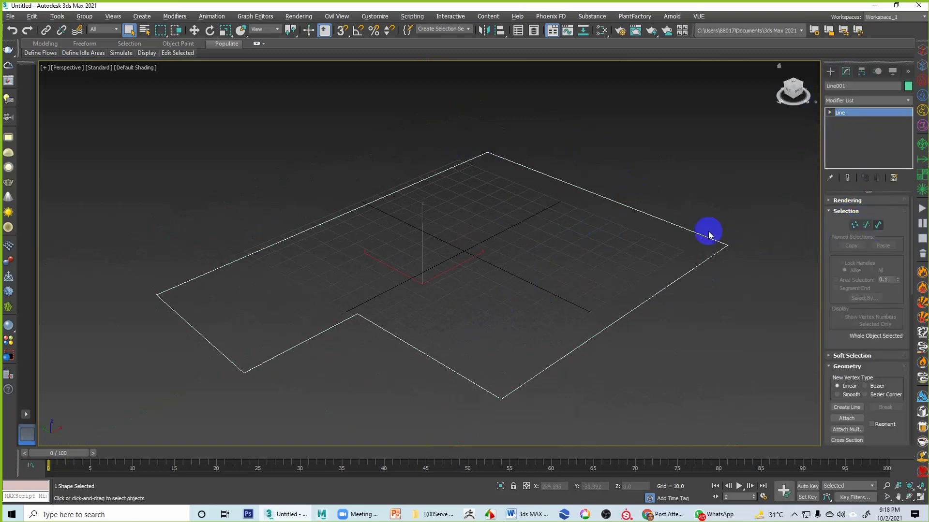
{"action": "key", "text": "3"}
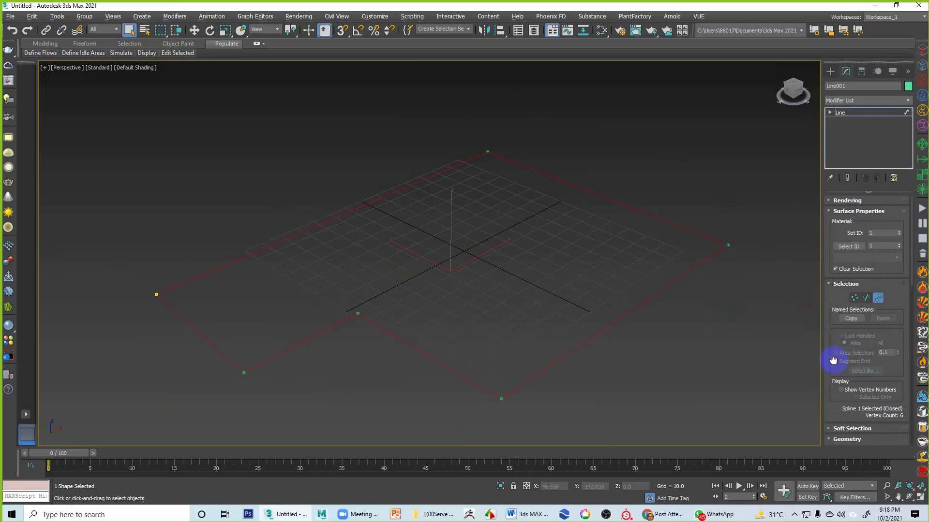
Step: Outline the six-cornered spline with a small offset to give it a wall thickness
{"action": "scroll", "coordinate": [834, 362], "scroll_direction": "down", "scroll_amount": 5}
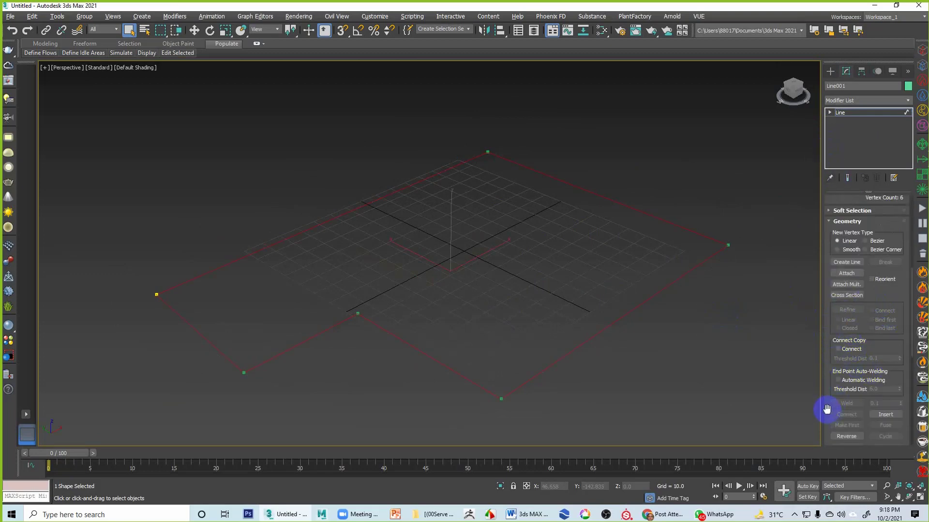
{"action": "left_click_drag", "start_coordinate": [825, 410], "coordinate": [829, 245]}
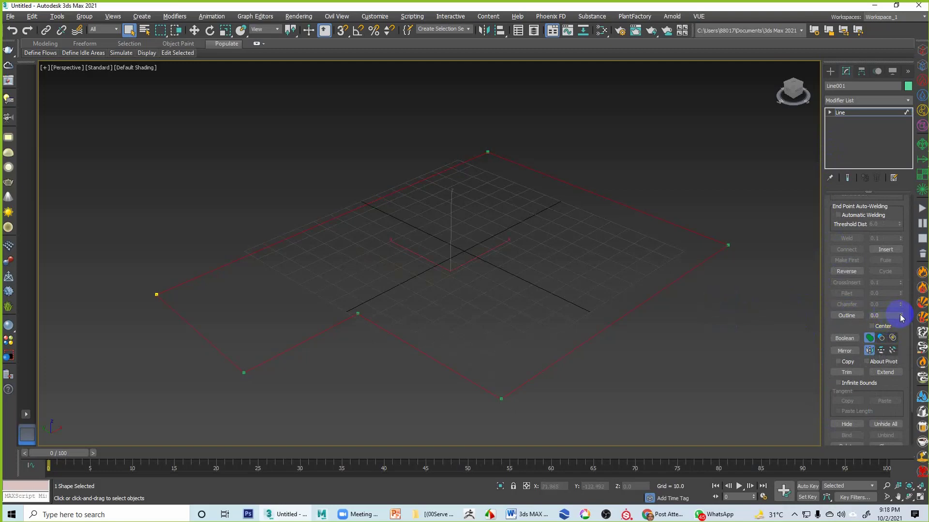
{"action": "left_click_drag", "start_coordinate": [901, 317], "coordinate": [901, 310]}
{"action": "key", "text": "ctrl+z"}
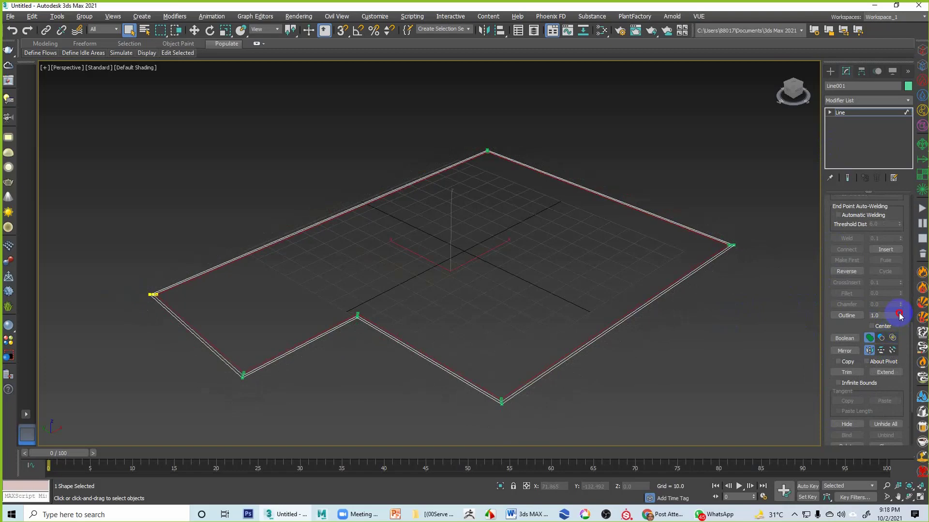
{"action": "left_click", "coordinate": [900, 314]}
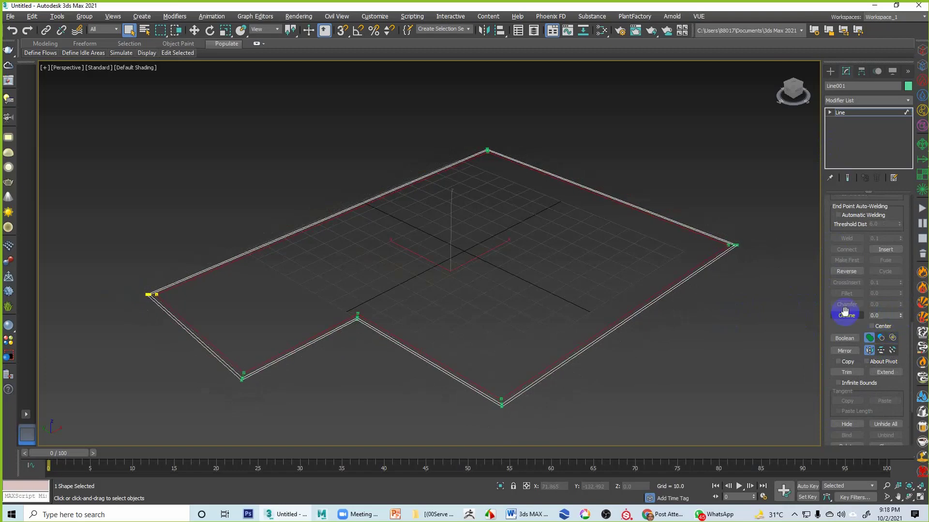
{"action": "left_click", "coordinate": [615, 387]}
Step: Apply the Extrude modifier to the outlined six-cornered shape and raise its amount to build walls
{"action": "left_click", "coordinate": [852, 100]}
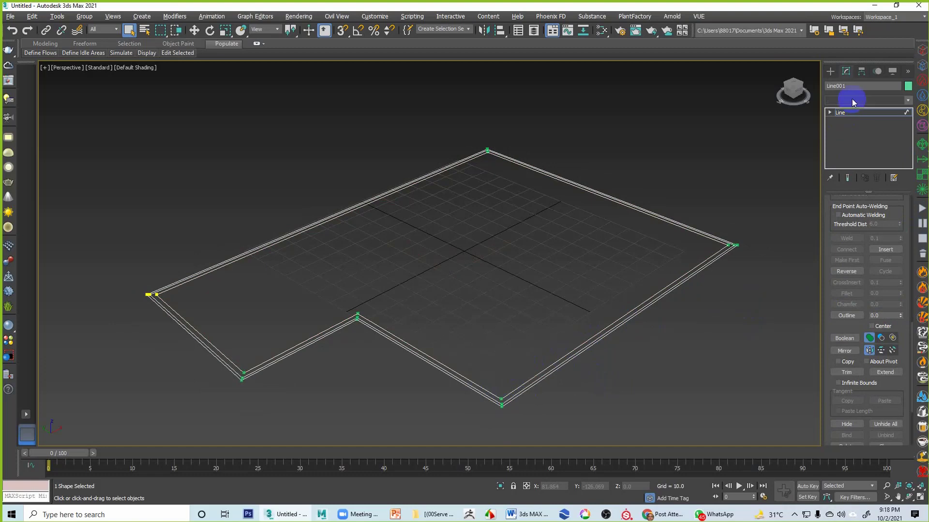
{"action": "left_click", "coordinate": [866, 99]}
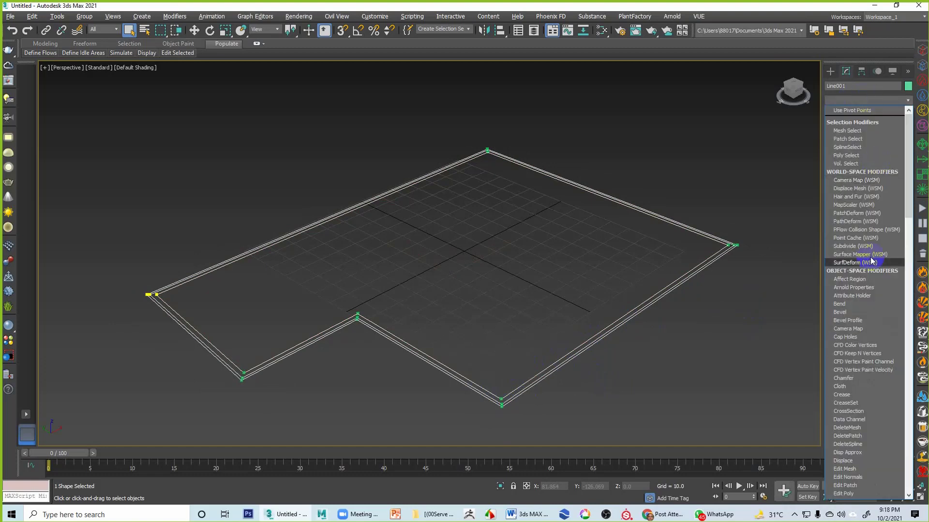
{"action": "type", "text": "esh"}
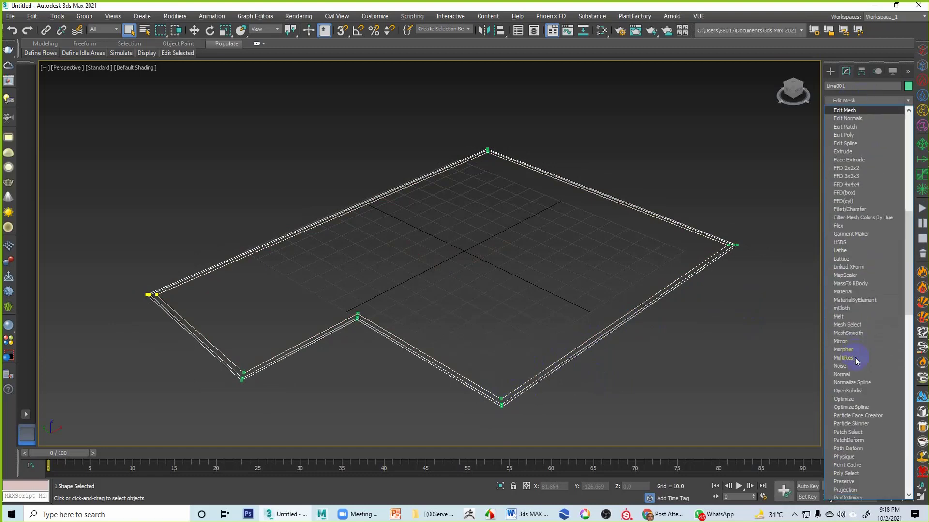
{"action": "left_click", "coordinate": [864, 153]}
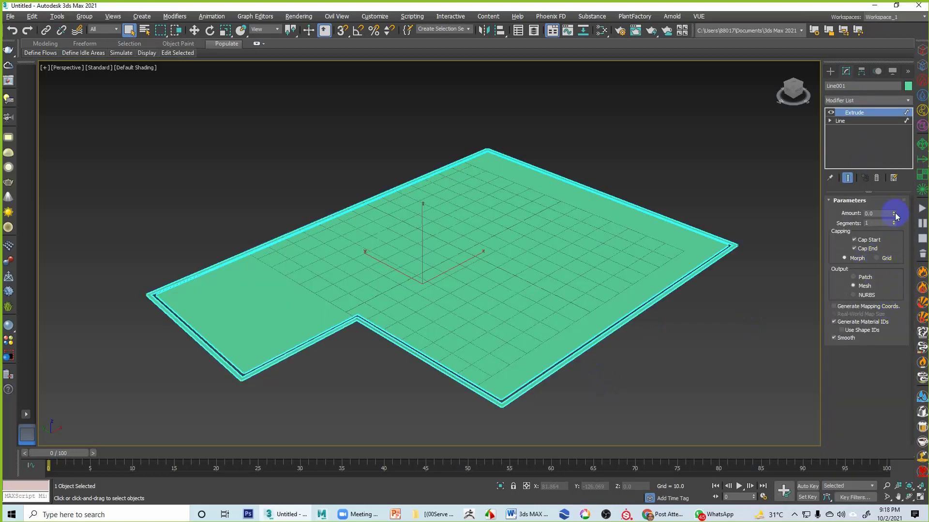
{"action": "left_click_drag", "start_coordinate": [895, 213], "coordinate": [895, 181]}
Step: Undo the extrusion and outline of the six-cornered shape, and delete its spline
{"action": "key", "text": "ctrl+z"}
{"action": "left_click", "coordinate": [876, 178]}
{"action": "key", "text": "ctrl+z"}
{"action": "key", "text": "ctrl+z"}
{"action": "key", "text": "ctrl+z"}
{"action": "key", "text": "ctrl+z"}
{"action": "left_click_drag", "start_coordinate": [685, 173], "coordinate": [393, 380]}
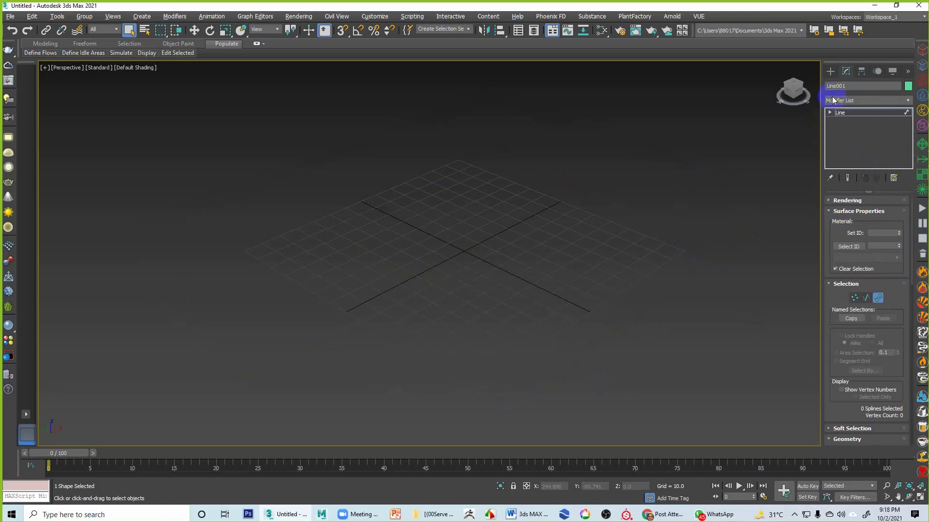
Step: Draw a closed line in the Top view with an upper edge about 230 units long, a side about 137 units, and curved lower segments
{"action": "left_click", "coordinate": [830, 73]}
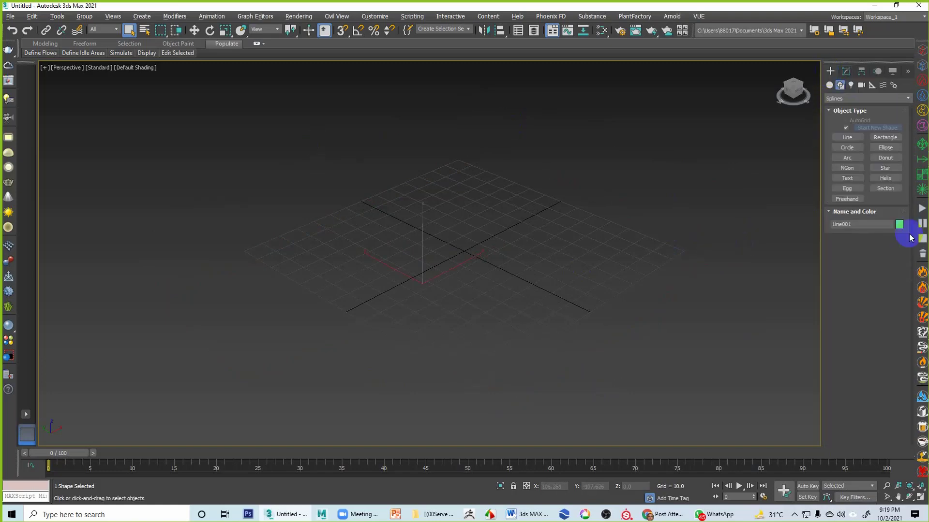
{"action": "left_click", "coordinate": [847, 137]}
{"action": "key", "text": "alt+w"}
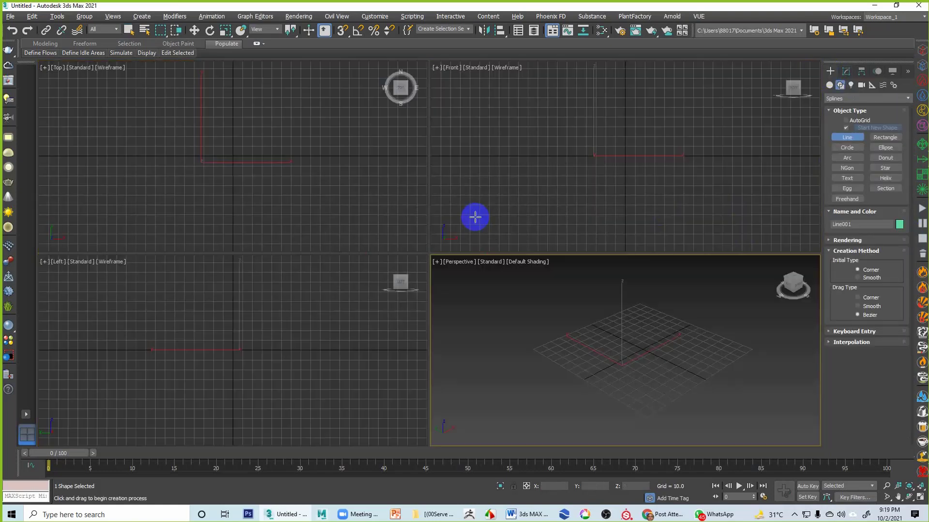
{"action": "left_click", "coordinate": [319, 199]}
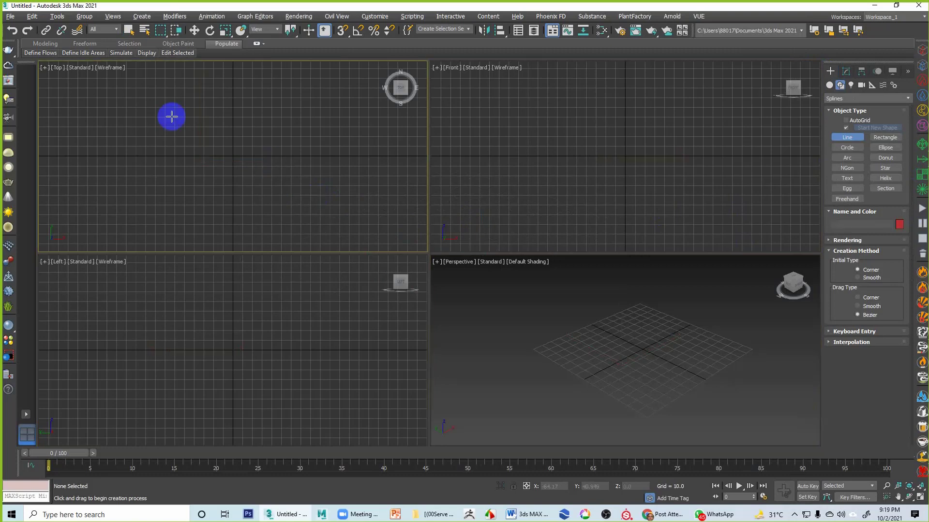
{"action": "left_click", "coordinate": [139, 104]}
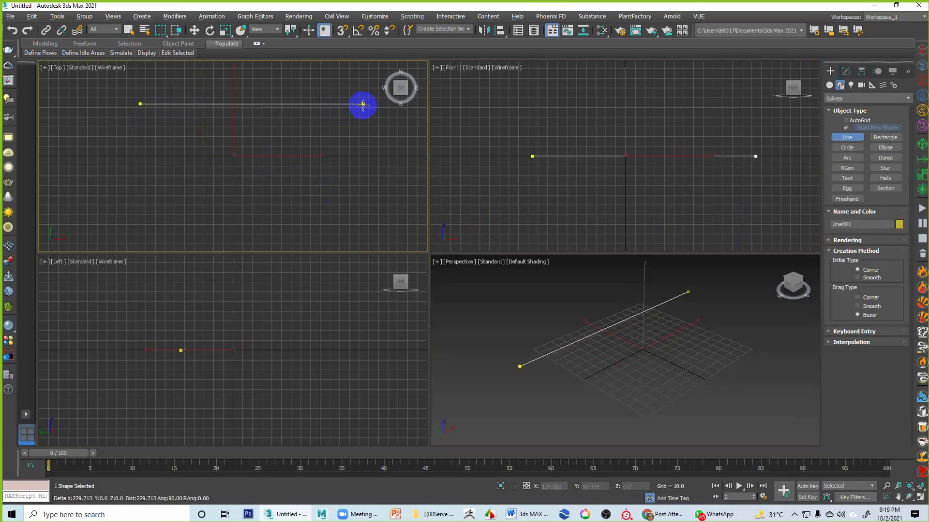
{"action": "left_click", "coordinate": [363, 105]}
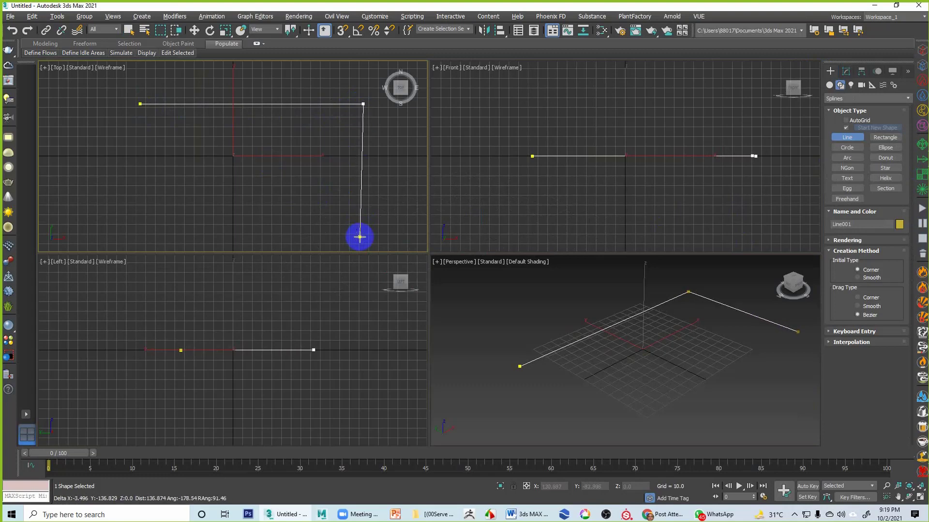
{"action": "left_click", "coordinate": [360, 237]}
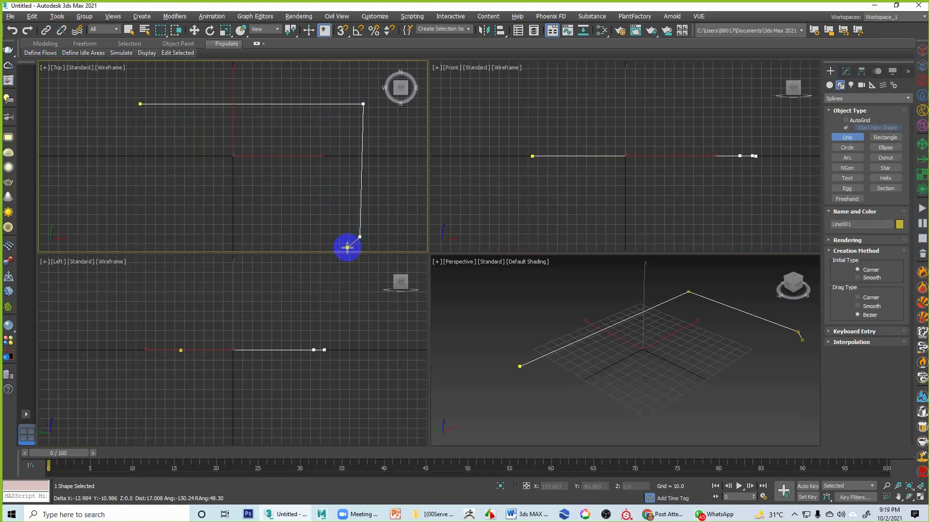
{"action": "left_click_drag", "start_coordinate": [233, 238], "coordinate": [158, 222]}
{"action": "left_click", "coordinate": [146, 202]}
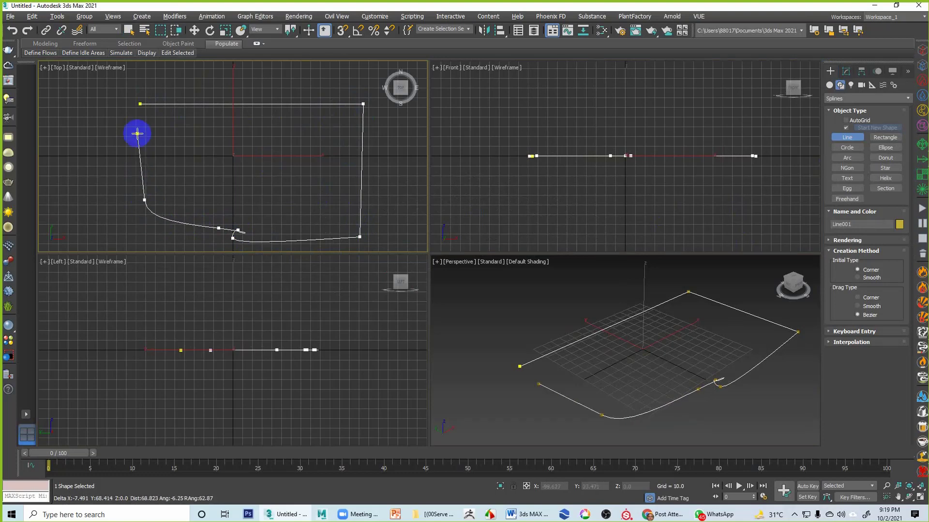
{"action": "left_click", "coordinate": [140, 104]}
{"action": "left_click", "coordinate": [446, 264]}
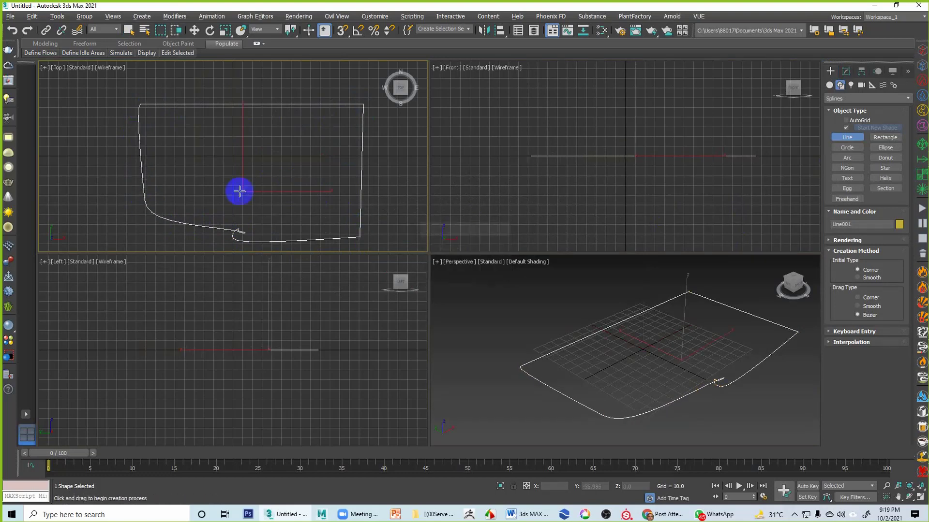
{"action": "right_click", "coordinate": [240, 191]}
Step: Select the new line's spline at spline level and outline it into a double contour
{"action": "middle_click_drag", "start_coordinate": [721, 329], "coordinate": [689, 338]}
{"action": "left_click", "coordinate": [846, 71]}
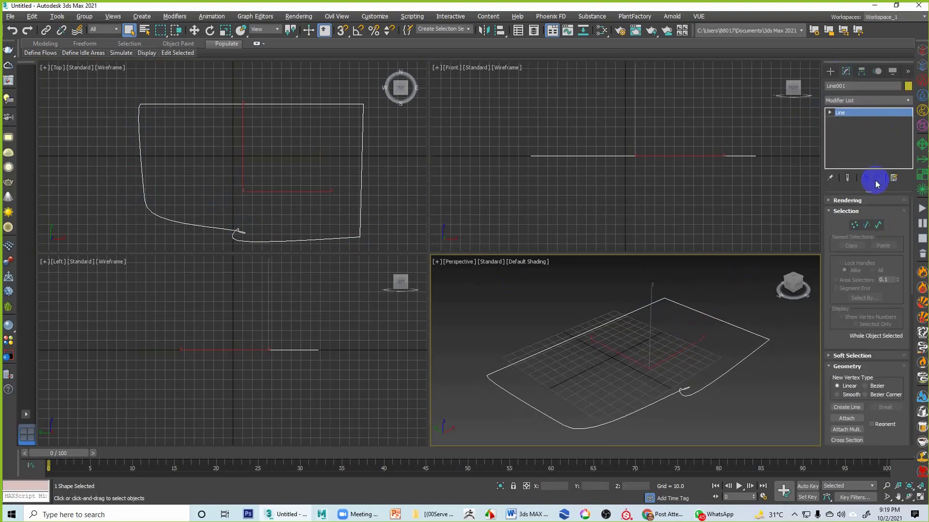
{"action": "left_click", "coordinate": [876, 228]}
{"action": "left_click", "coordinate": [732, 372]}
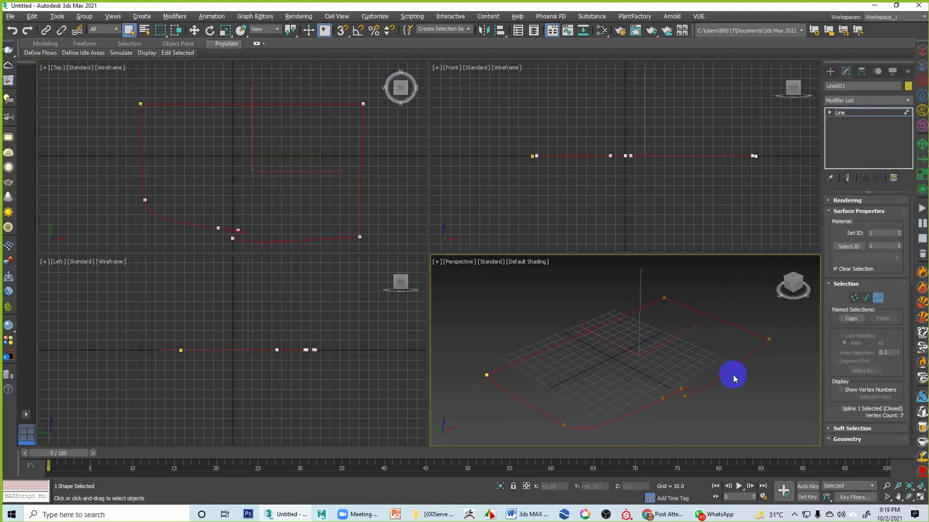
{"action": "scroll", "coordinate": [827, 358], "scroll_direction": "down", "scroll_amount": 1}
{"action": "scroll", "coordinate": [826, 358], "scroll_direction": "down", "scroll_amount": 4}
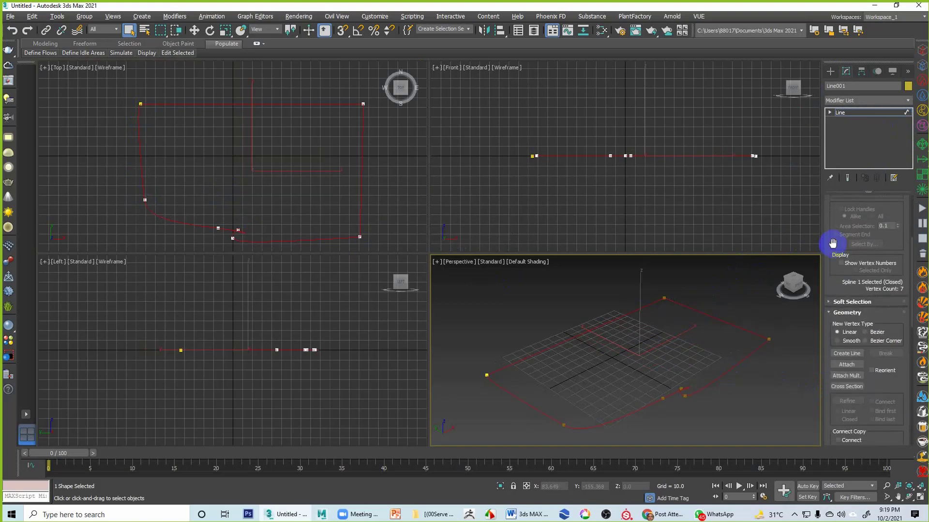
{"action": "scroll", "coordinate": [829, 353], "scroll_direction": "down", "scroll_amount": 3}
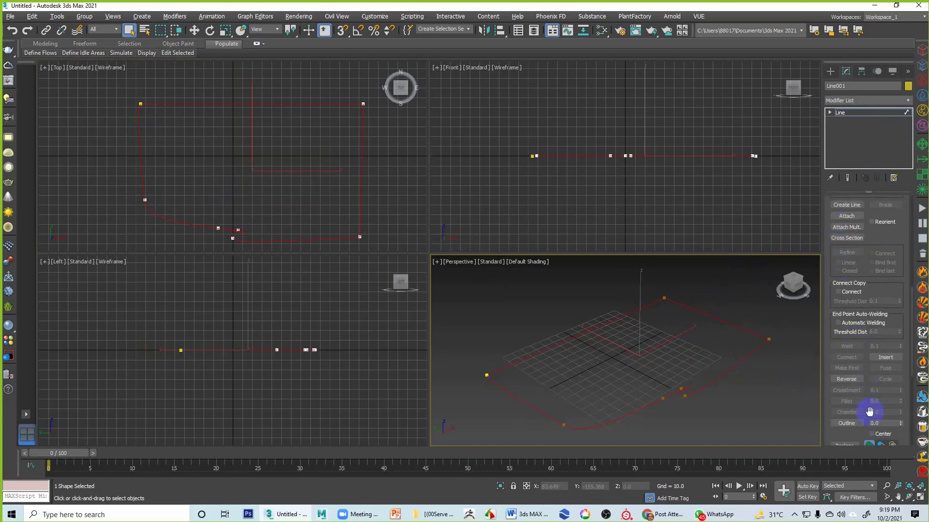
{"action": "left_click", "coordinate": [864, 422]}
{"action": "left_click_drag", "start_coordinate": [748, 412], "coordinate": [730, 290]}
{"action": "middle_click_drag", "start_coordinate": [730, 290], "coordinate": [736, 300]}
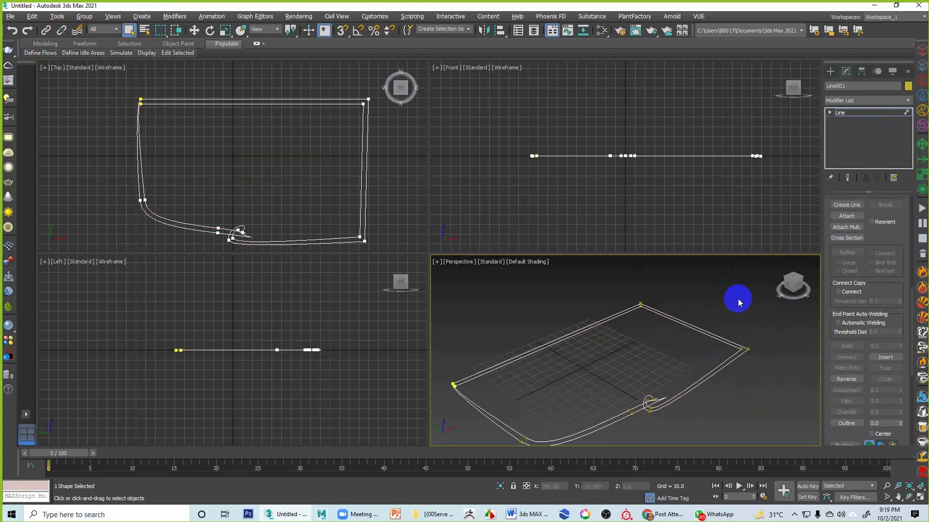
Step: Extrude the outlined shape by 34 units and inspect the wall corner from above in the Perspective view
{"action": "left_click", "coordinate": [852, 101]}
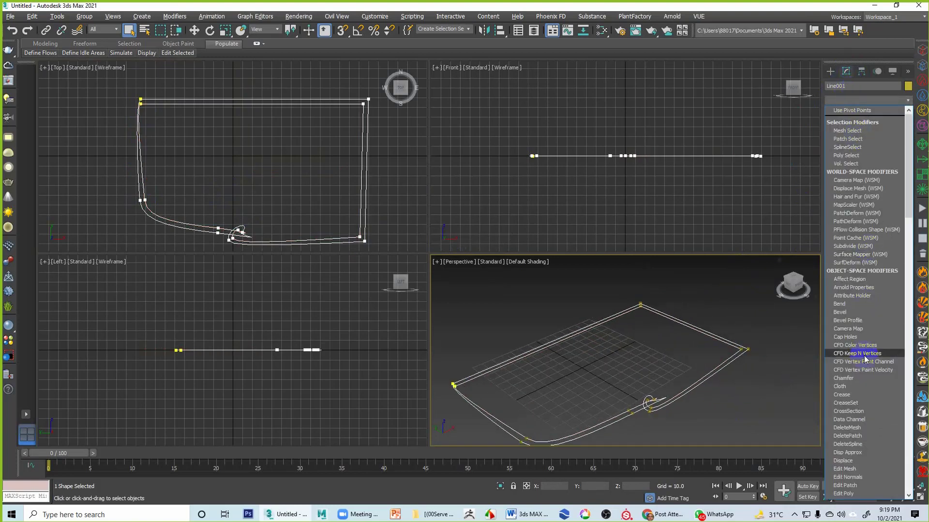
{"action": "scroll", "coordinate": [864, 358], "scroll_direction": "down", "scroll_amount": 10}
{"action": "left_click", "coordinate": [847, 155]}
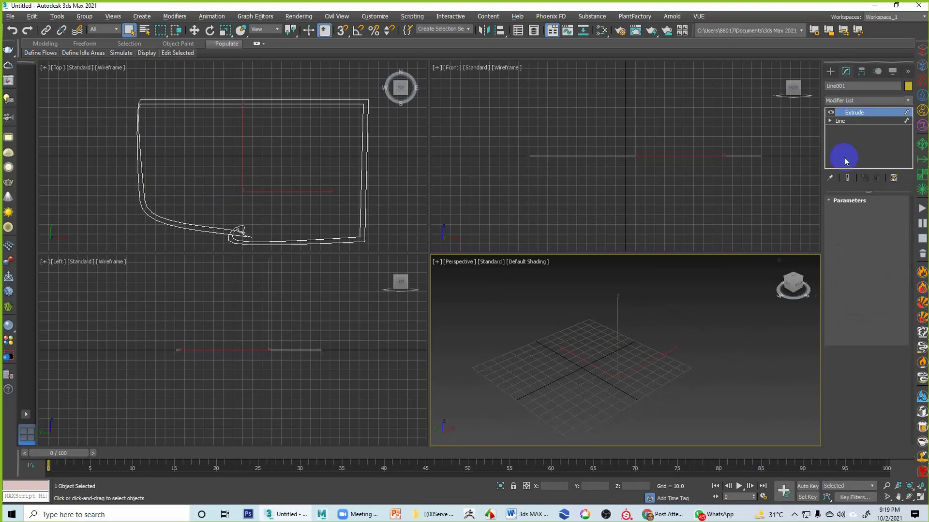
{"action": "left_click_drag", "start_coordinate": [893, 213], "coordinate": [898, 172]}
{"action": "middle_click_drag", "start_coordinate": [685, 353], "coordinate": [707, 415], "text": "alt"}
{"action": "middle_click_drag", "start_coordinate": [644, 331], "coordinate": [645, 318], "text": "alt"}
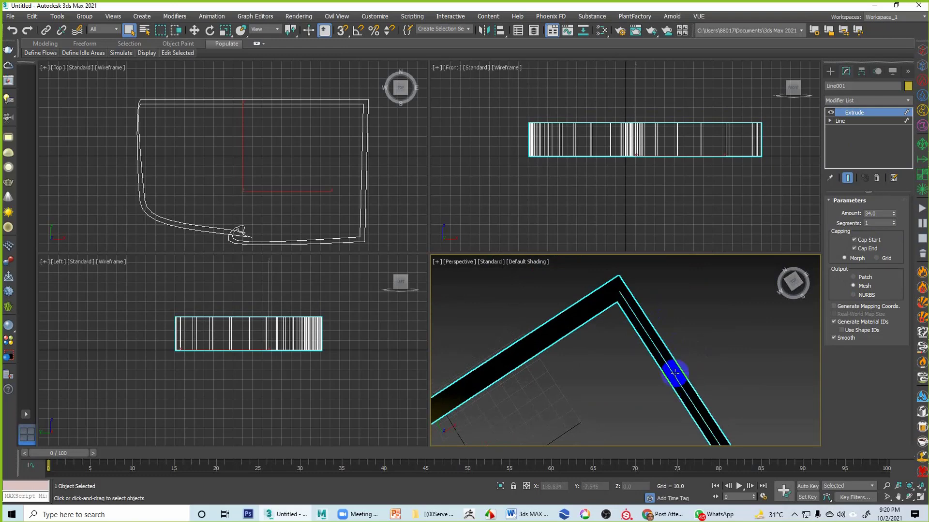
{"action": "mouse_move", "coordinate": [735, 376]}
{"action": "middle_mouse_down", "text": "alt"}
{"action": "mouse_move", "coordinate": [729, 363]}
{"action": "mouse_move", "coordinate": [733, 381]}
{"action": "middle_mouse_up", "text": "alt"}
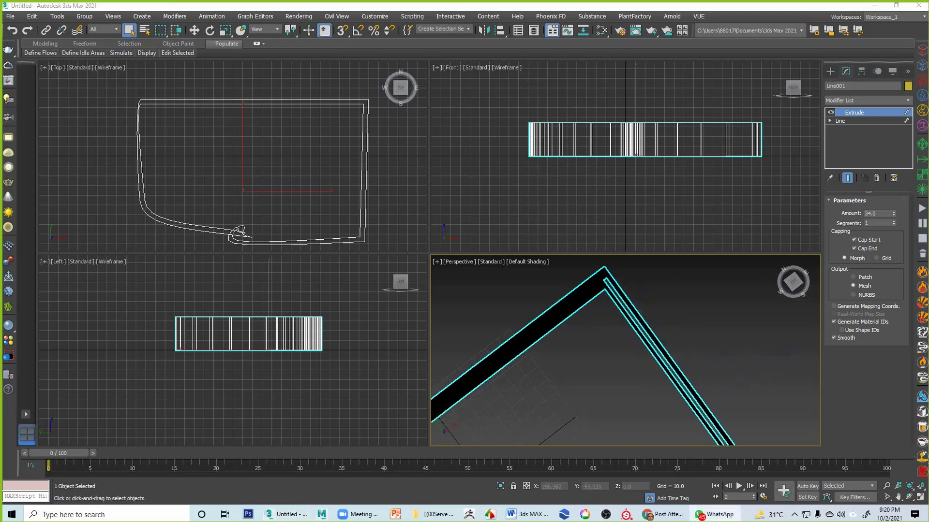
Step: Remove the Extrude modifier from the outlined shape, with the Top view maximized
{"action": "left_click", "coordinate": [695, 317]}
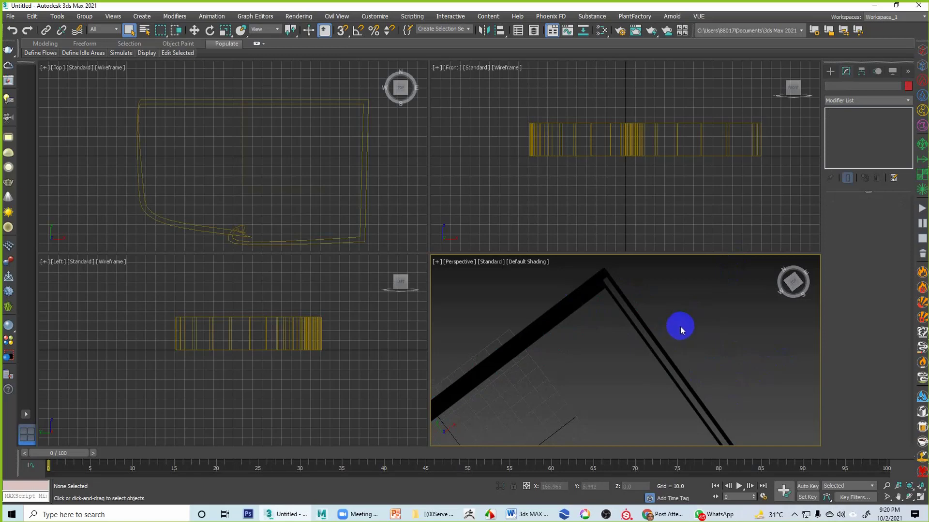
{"action": "left_click", "coordinate": [366, 194]}
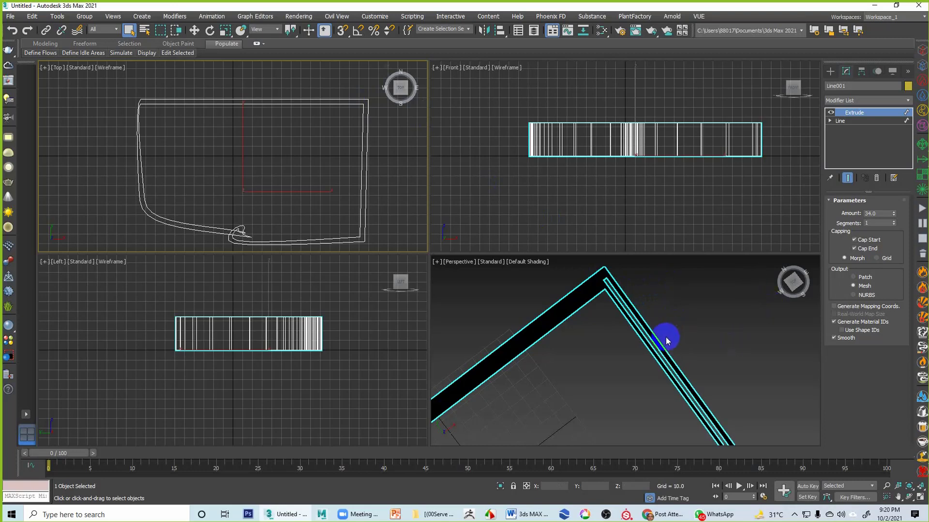
{"action": "scroll", "coordinate": [276, 172], "scroll_direction": "down", "scroll_amount": 3}
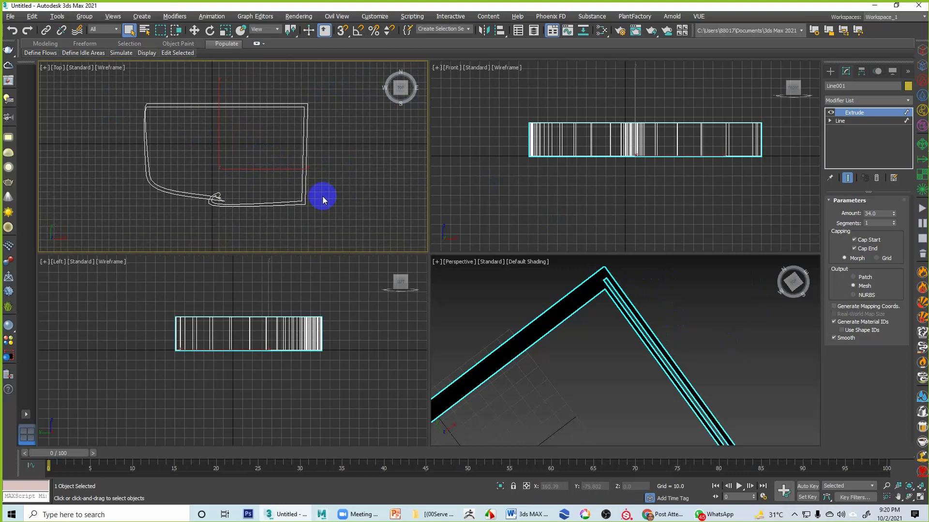
{"action": "key", "text": "alt+w"}
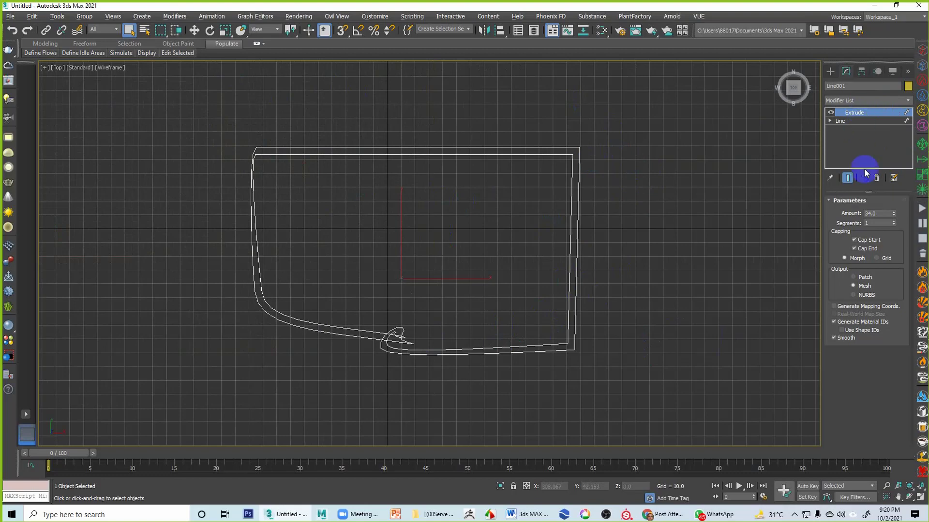
{"action": "left_click", "coordinate": [877, 180]}
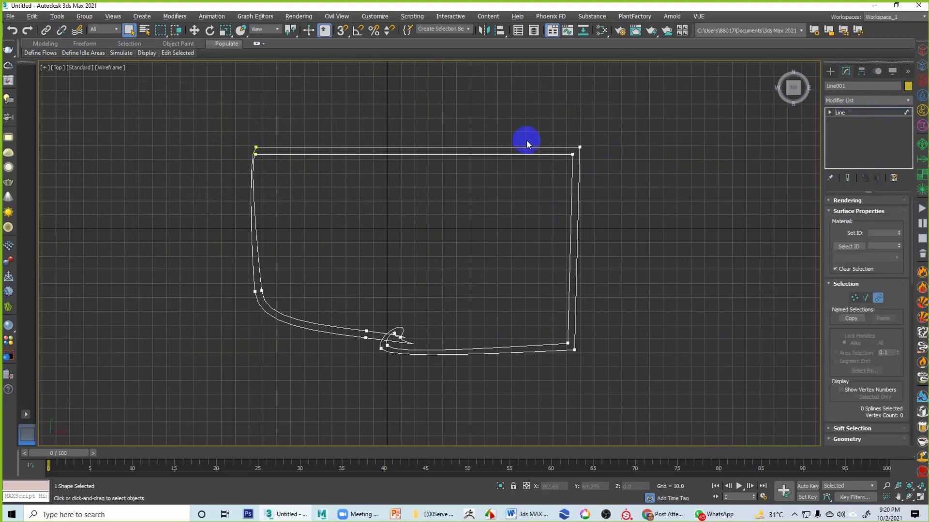
Step: Reset the scene to an empty one without saving the current wall drawing
{"action": "left_click", "coordinate": [8, 18]}
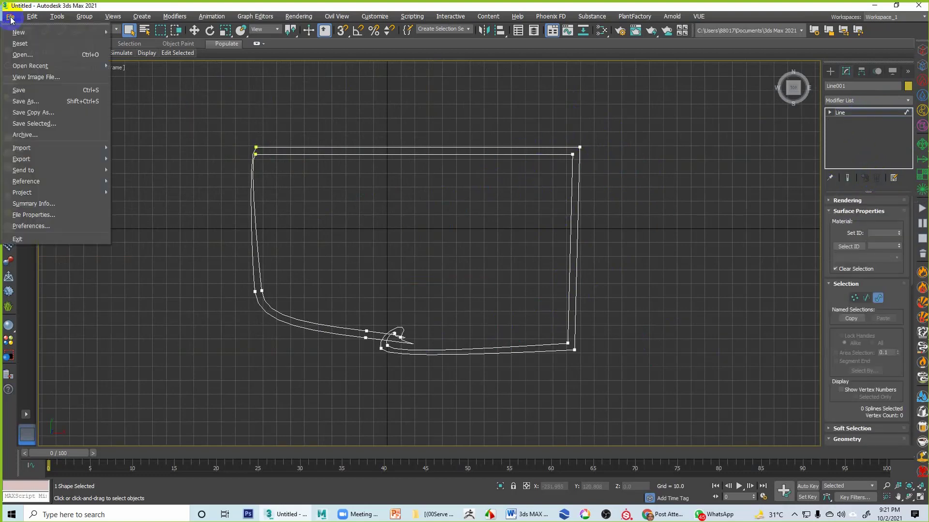
{"action": "left_click", "coordinate": [37, 44]}
{"action": "left_click", "coordinate": [499, 278]}
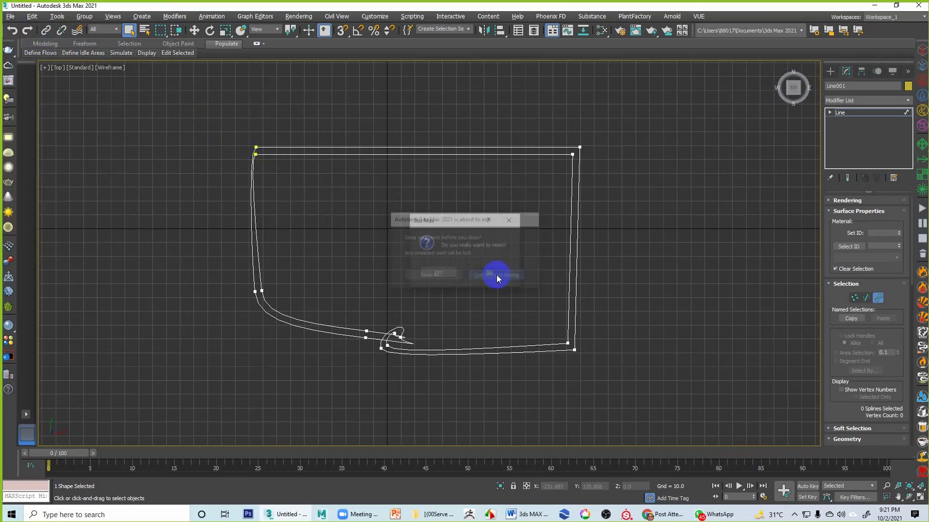
{"action": "left_click", "coordinate": [444, 274]}
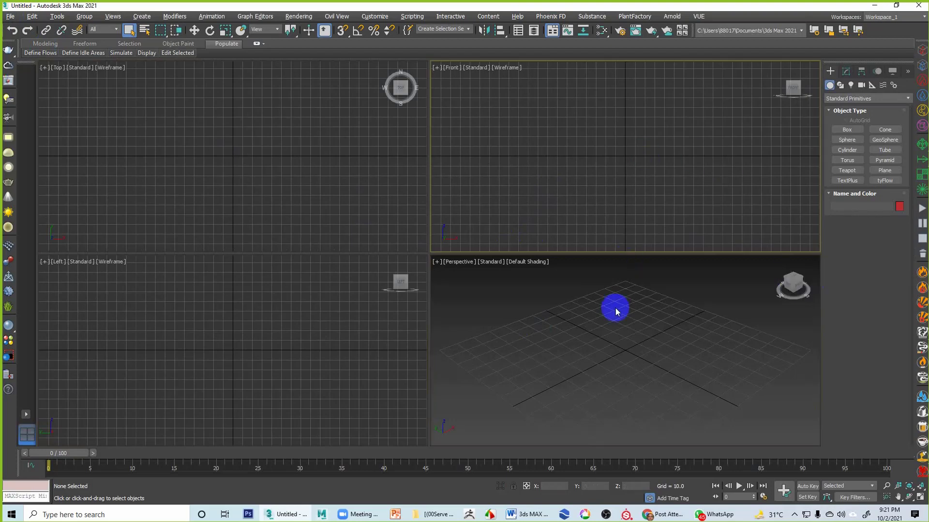
Step: Create a box about 151 wide, 29 long and 60 high in the Perspective view, shown maximized with edged faces
{"action": "left_click", "coordinate": [859, 130]}
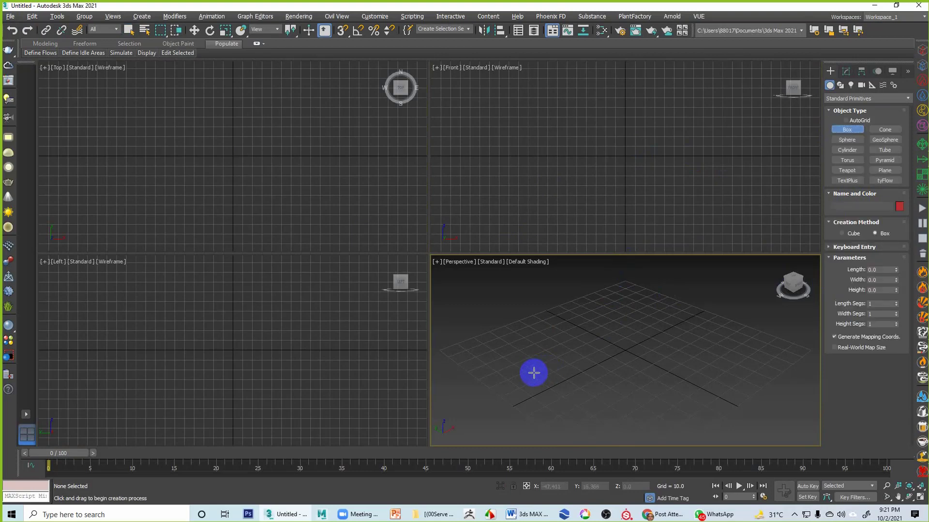
{"action": "left_click_drag", "start_coordinate": [506, 397], "coordinate": [742, 315]}
{"action": "left_click", "coordinate": [728, 182]}
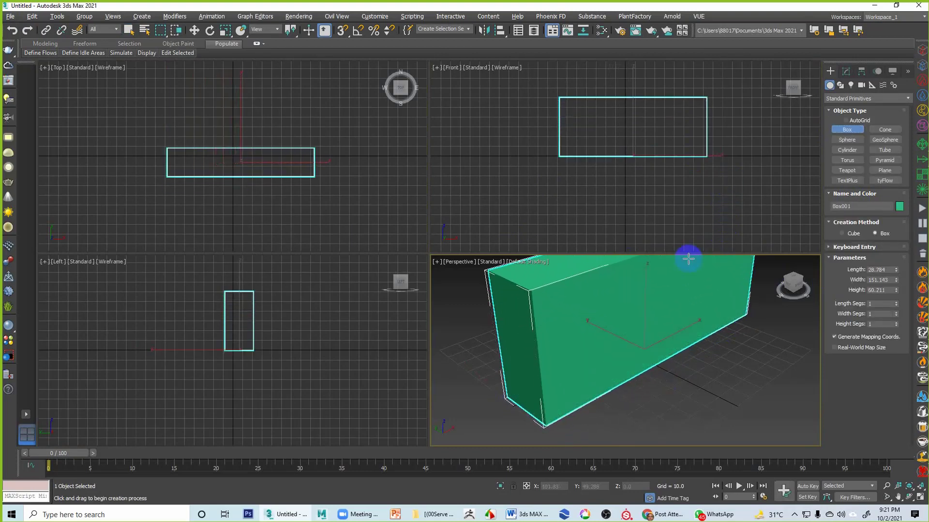
{"action": "right_click", "coordinate": [661, 333]}
{"action": "mouse_move", "coordinate": [656, 354]}
{"action": "middle_mouse_down"}
{"action": "mouse_move", "coordinate": [651, 408]}
{"action": "mouse_move", "coordinate": [660, 394]}
{"action": "mouse_move", "coordinate": [650, 389]}
{"action": "middle_mouse_up"}
{"action": "key", "text": "F4"}
{"action": "key", "text": "alt+w"}
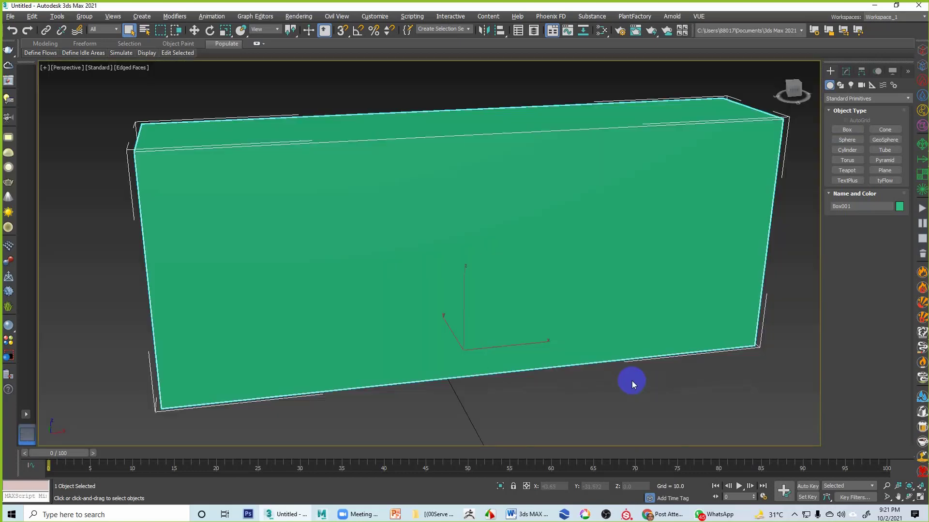
Step: Set the box's width segments to 9 and height segments to 7
{"action": "left_click", "coordinate": [846, 71]}
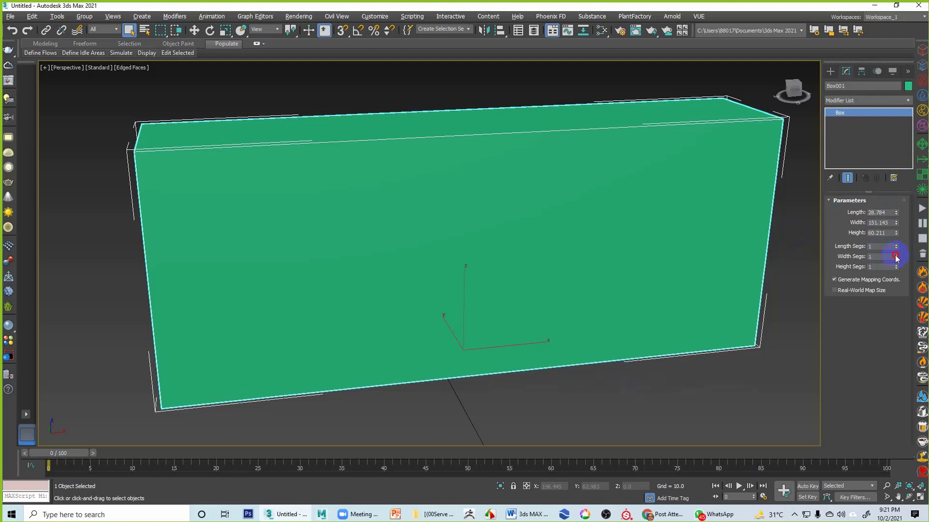
{"action": "left_click_drag", "start_coordinate": [896, 258], "coordinate": [896, 252]}
{"action": "left_click", "coordinate": [880, 260]}
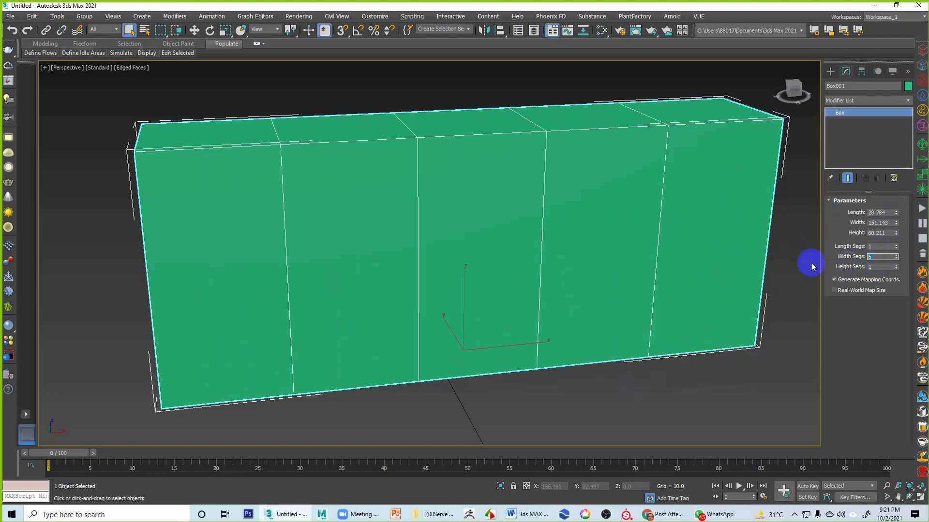
{"action": "type", "text": "9"}
{"action": "key", "text": "Return"}
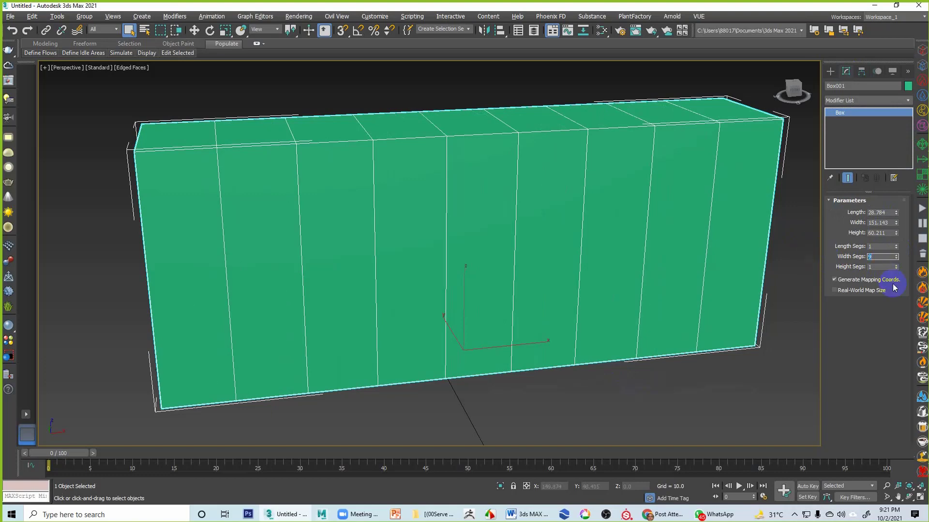
{"action": "left_click", "coordinate": [881, 267]}
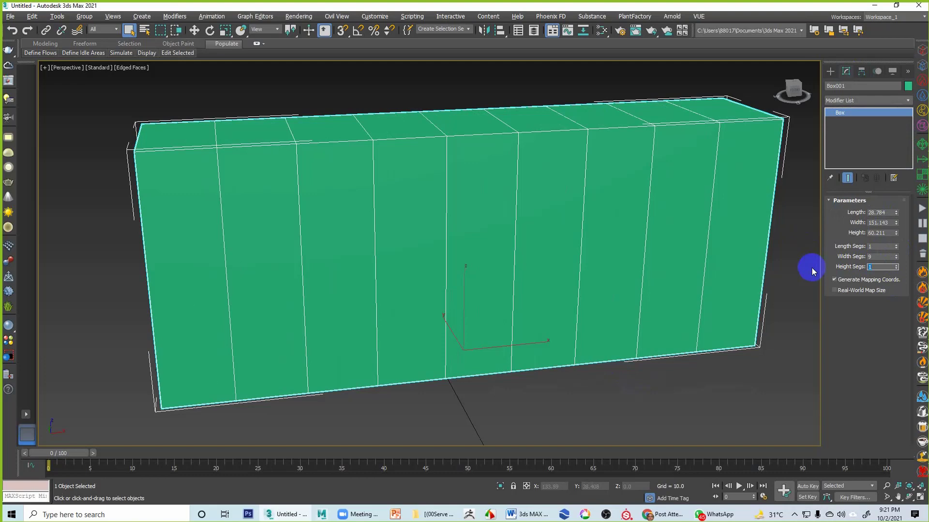
{"action": "key", "text": "Return"}
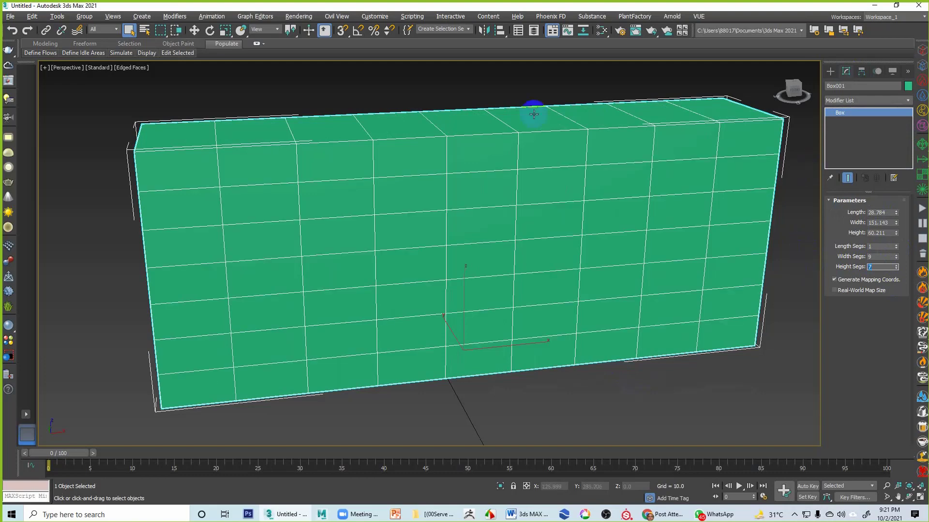
Step: Turn the Edged Faces display off and back on twice in the Perspective view, keeping the box selected
{"action": "left_click", "coordinate": [543, 393]}
{"action": "key", "text": "F4"}
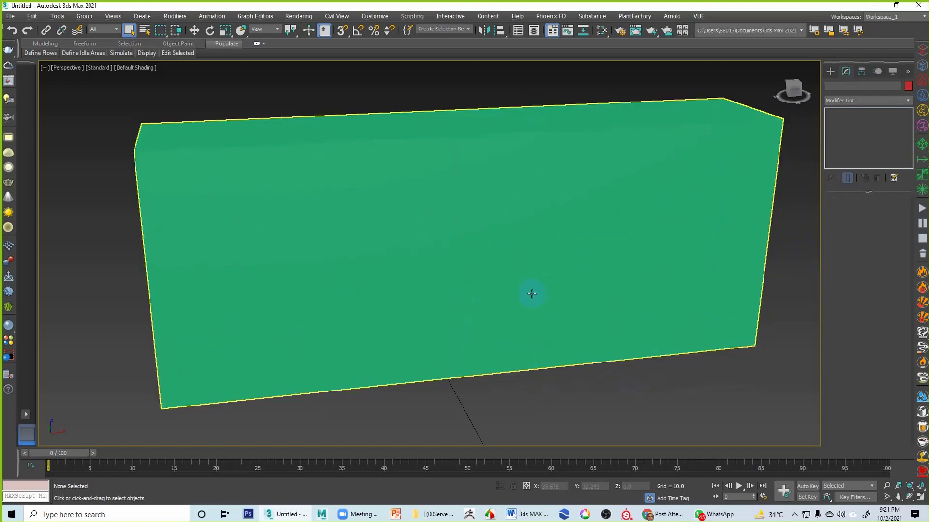
{"action": "key", "text": "F4"}
{"action": "left_click", "coordinate": [475, 204]}
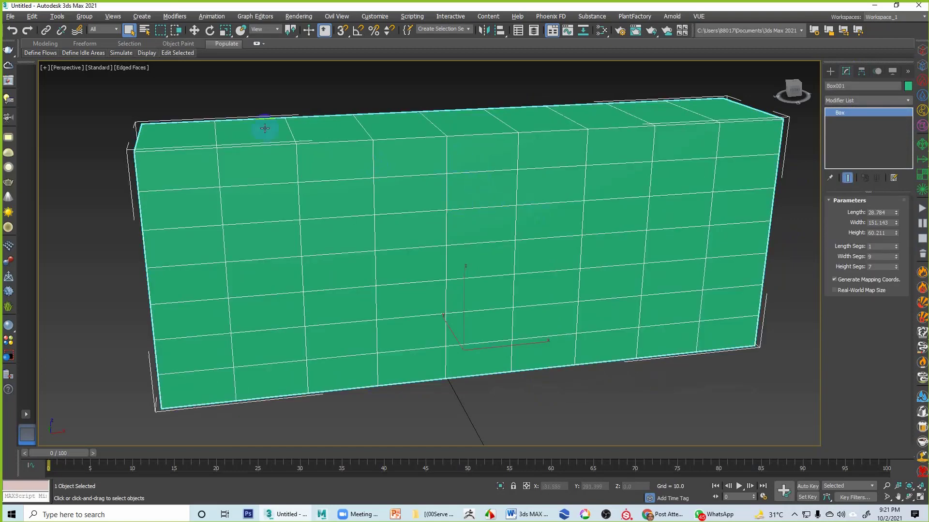
{"action": "left_click", "coordinate": [130, 68]}
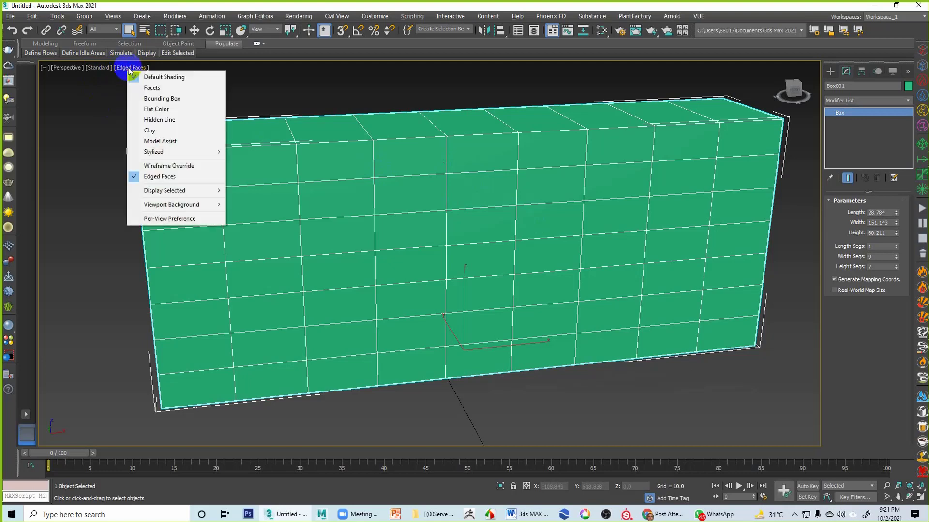
{"action": "left_click", "coordinate": [167, 177]}
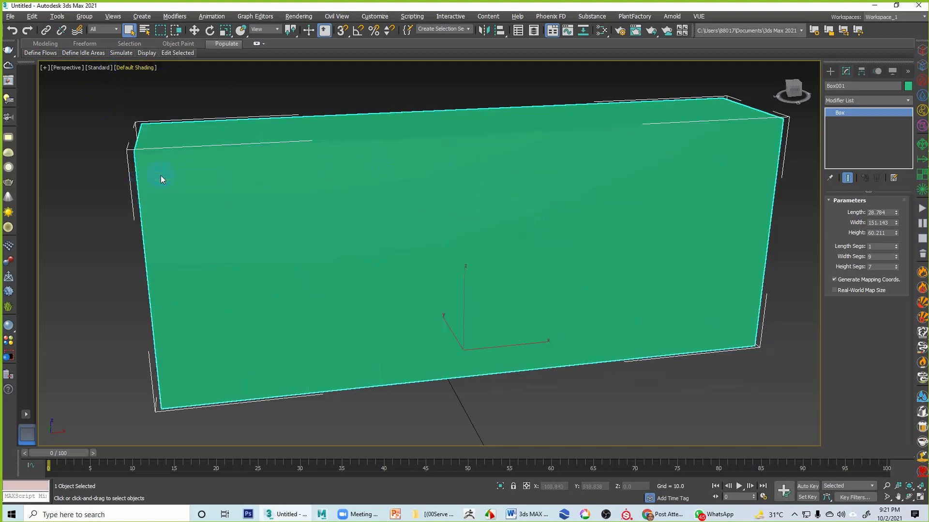
{"action": "left_click", "coordinate": [144, 72]}
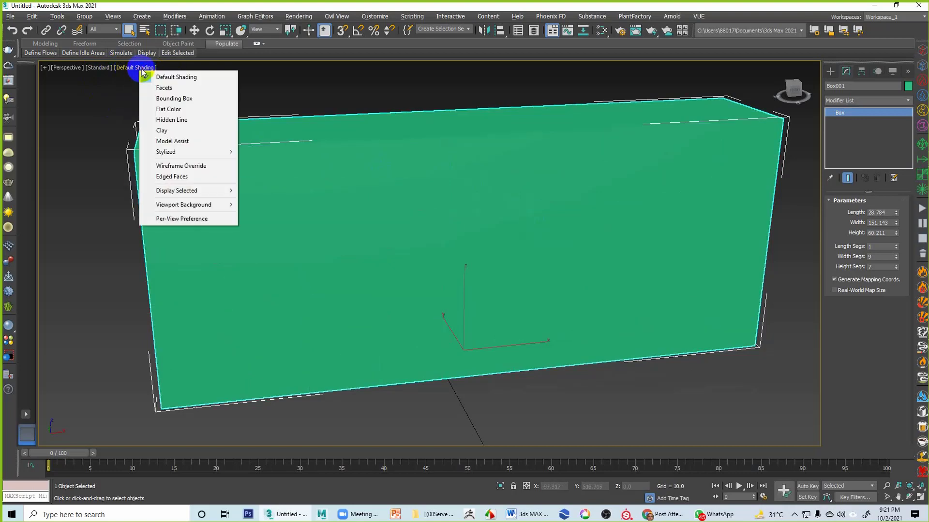
{"action": "left_click", "coordinate": [182, 179]}
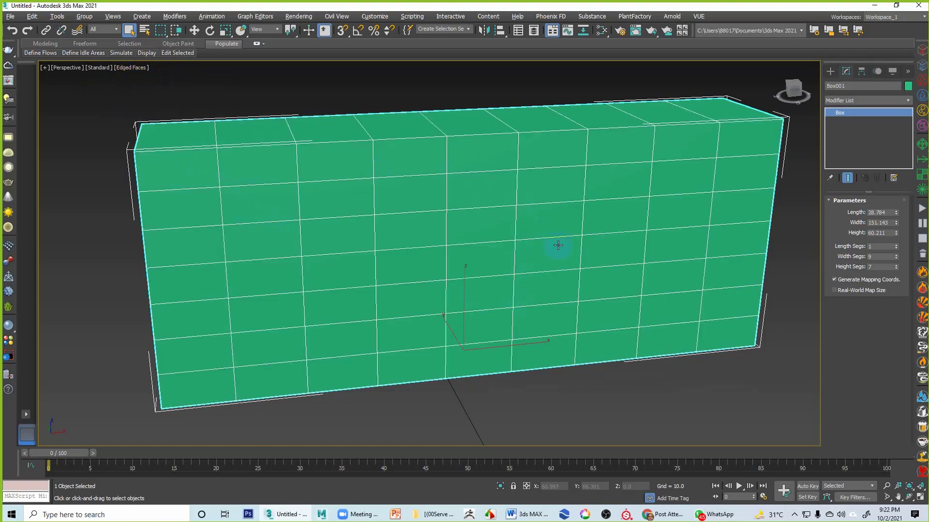
Step: Convert the box to an Editable Poly and enter vertex level
{"action": "middle_click_drag", "start_coordinate": [558, 245], "coordinate": [569, 215], "text": "alt"}
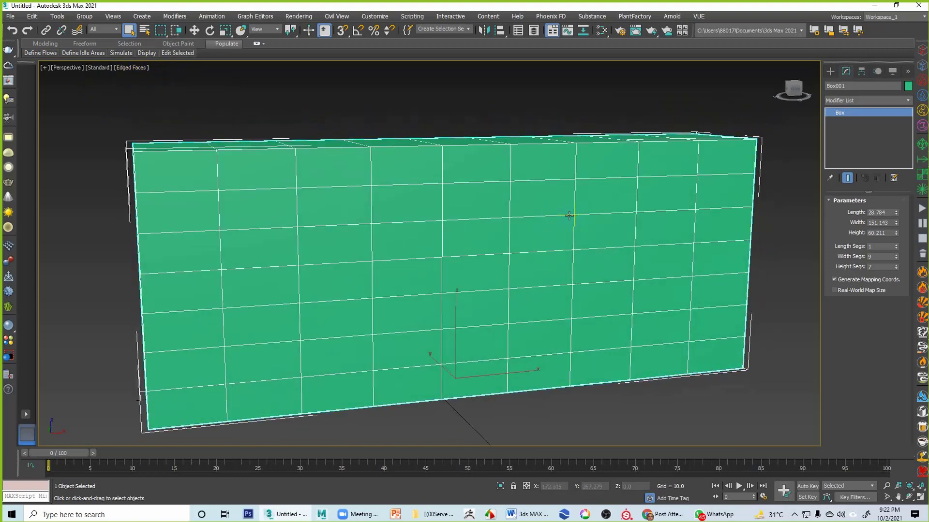
{"action": "right_click", "coordinate": [545, 218]}
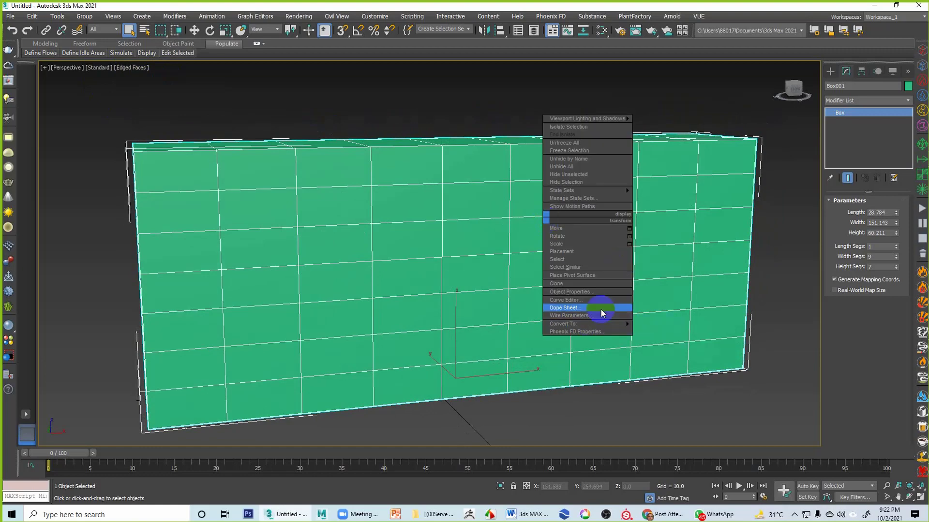
{"action": "mouse_move", "coordinate": [602, 323]}
{"action": "left_click", "coordinate": [667, 333]}
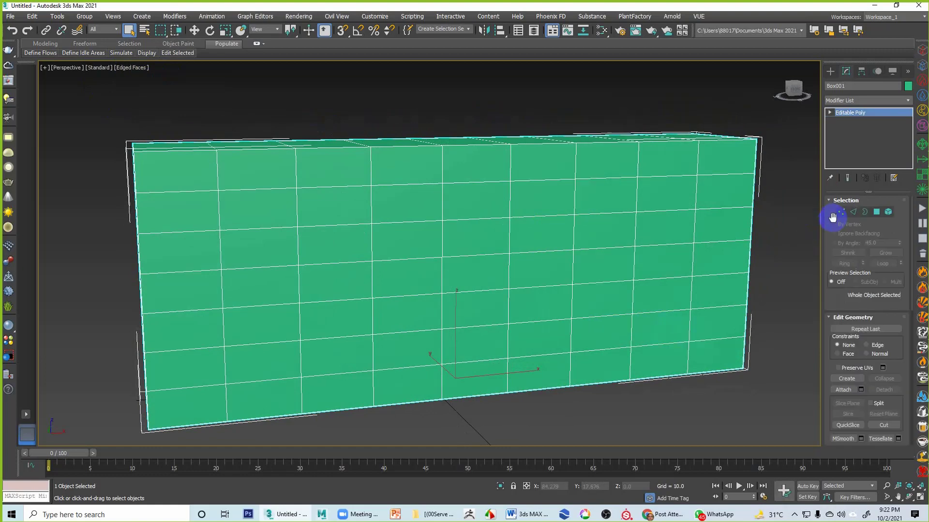
{"action": "left_click", "coordinate": [841, 212]}
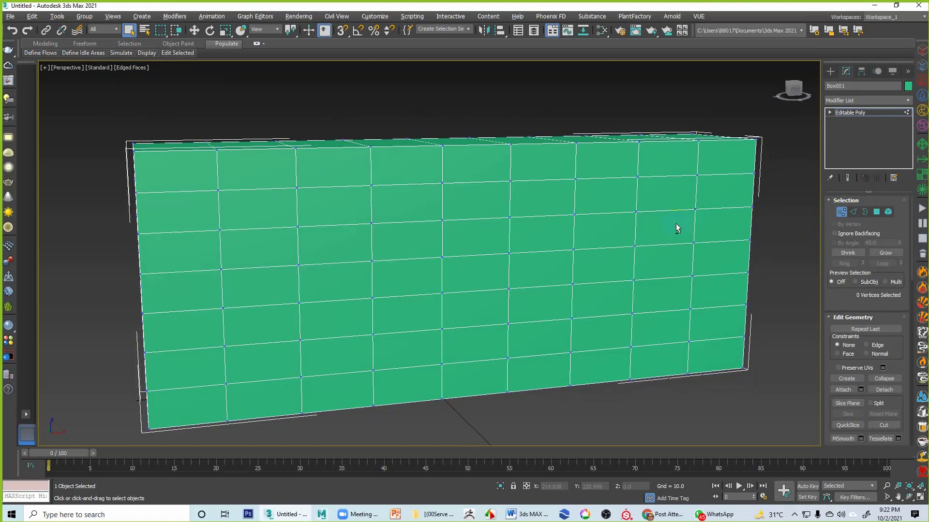
Step: In the maximized Front view, scale the second and ninth vertex columns horizontally to about 124% toward the box's side edges
{"action": "key", "text": "alt+w"}
{"action": "left_click", "coordinate": [604, 139]}
{"action": "key", "text": "alt+w"}
{"action": "middle_click_drag", "start_coordinate": [395, 171], "coordinate": [384, 198]}
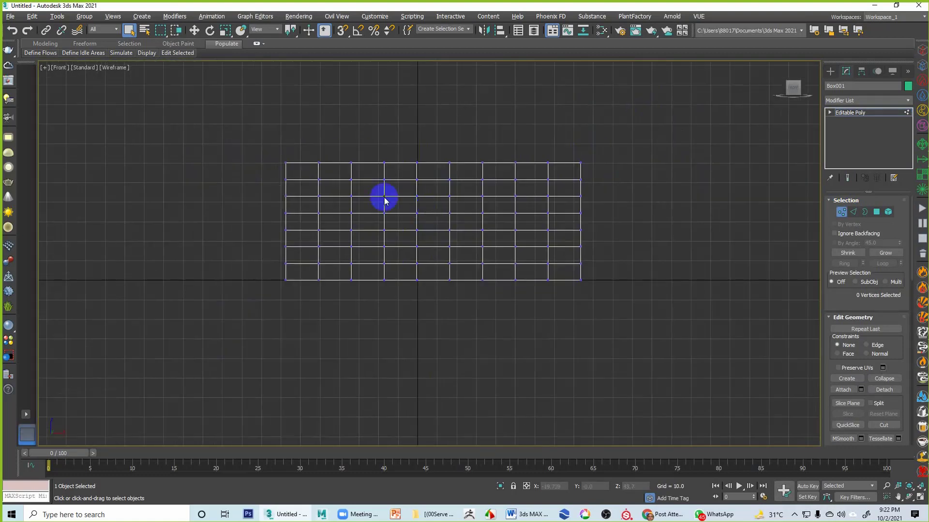
{"action": "left_click_drag", "start_coordinate": [307, 143], "coordinate": [327, 306]}
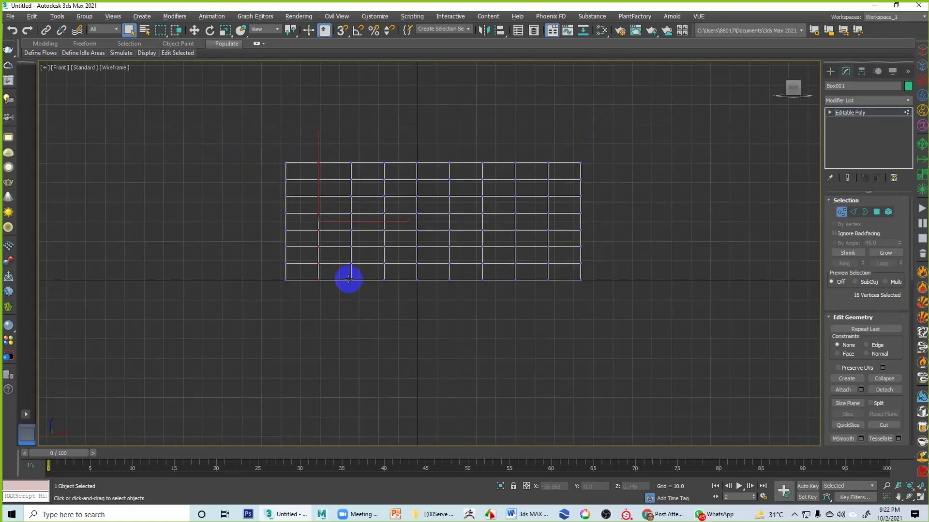
{"action": "left_click_drag", "start_coordinate": [545, 145], "coordinate": [551, 332], "text": "ctrl"}
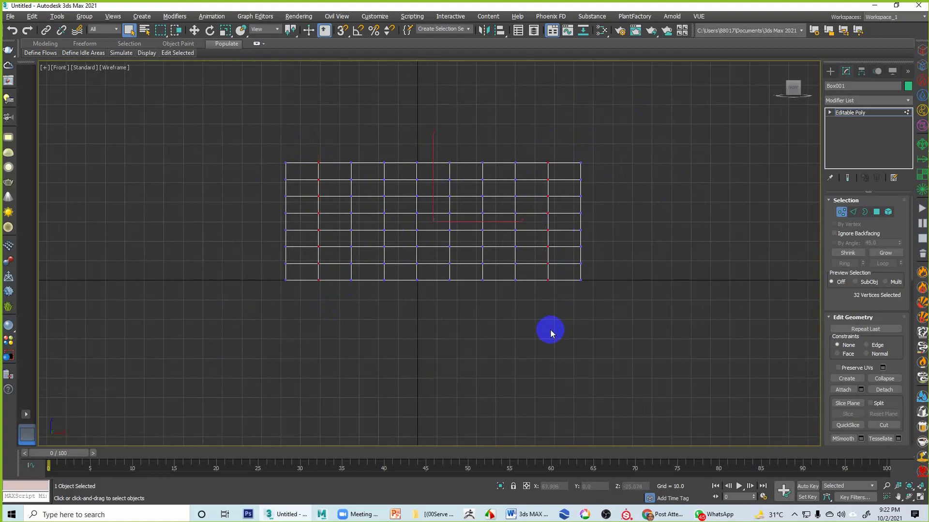
{"action": "key", "text": "r"}
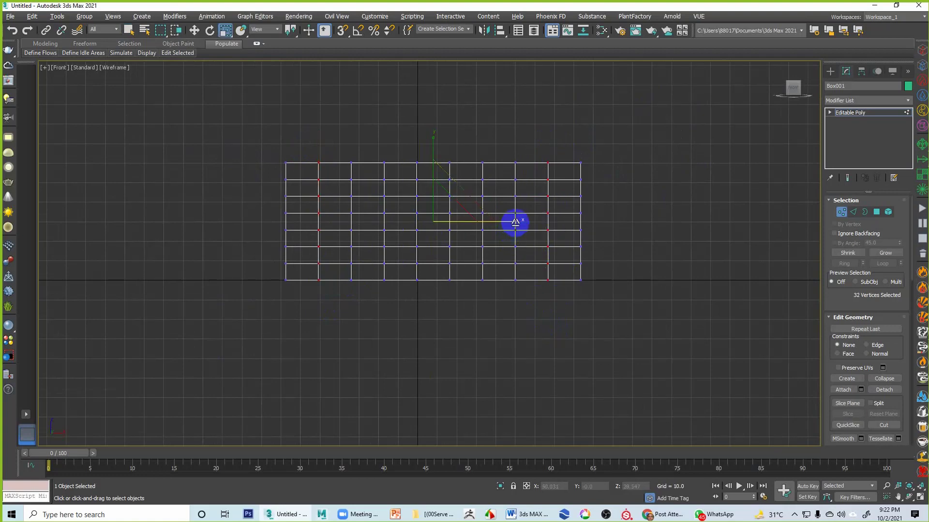
{"action": "left_click_drag", "start_coordinate": [515, 222], "coordinate": [524, 223]}
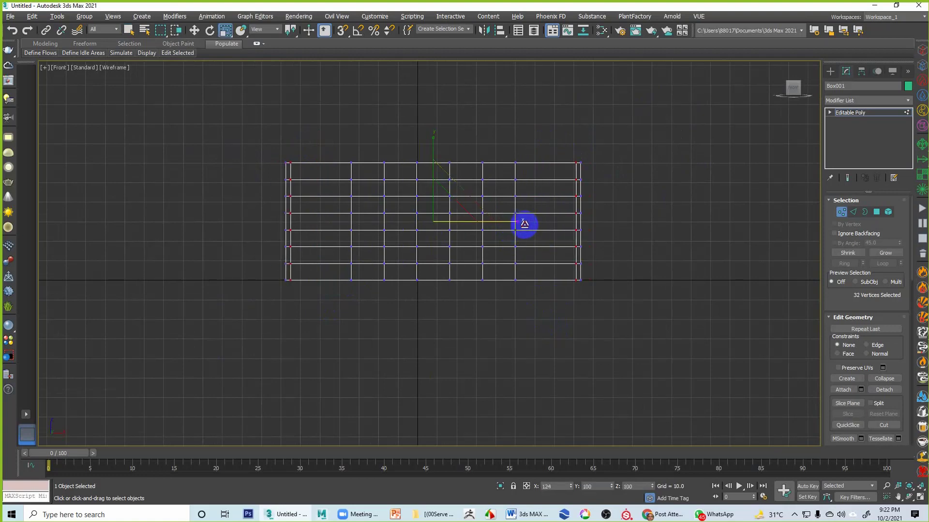
Step: Scale the second vertex rows from the top and bottom vertically outward until they lie close to the box's edges
{"action": "left_click_drag", "start_coordinate": [270, 174], "coordinate": [618, 190]}
{"action": "left_click_drag", "start_coordinate": [279, 261], "coordinate": [632, 270]}
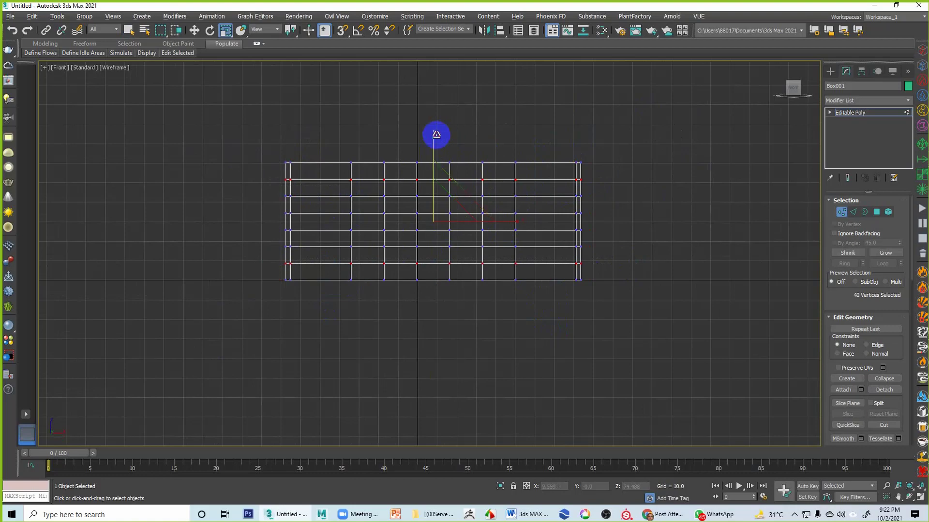
{"action": "left_click_drag", "start_coordinate": [435, 137], "coordinate": [440, 127]}
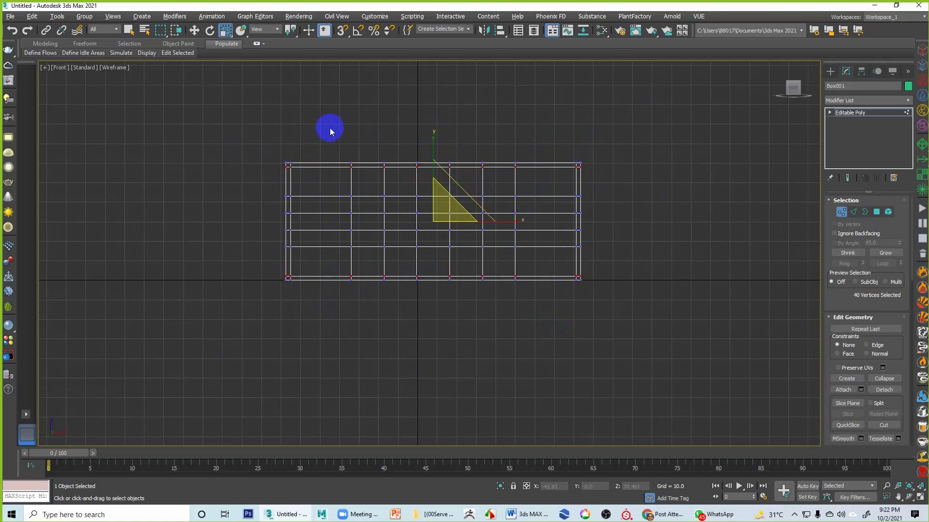
Step: Scale each of the three inner pairs of vertex columns horizontally together into narrow vertical strips
{"action": "left_click_drag", "start_coordinate": [329, 129], "coordinate": [392, 316]}
{"action": "left_click_drag", "start_coordinate": [448, 222], "coordinate": [300, 245]}
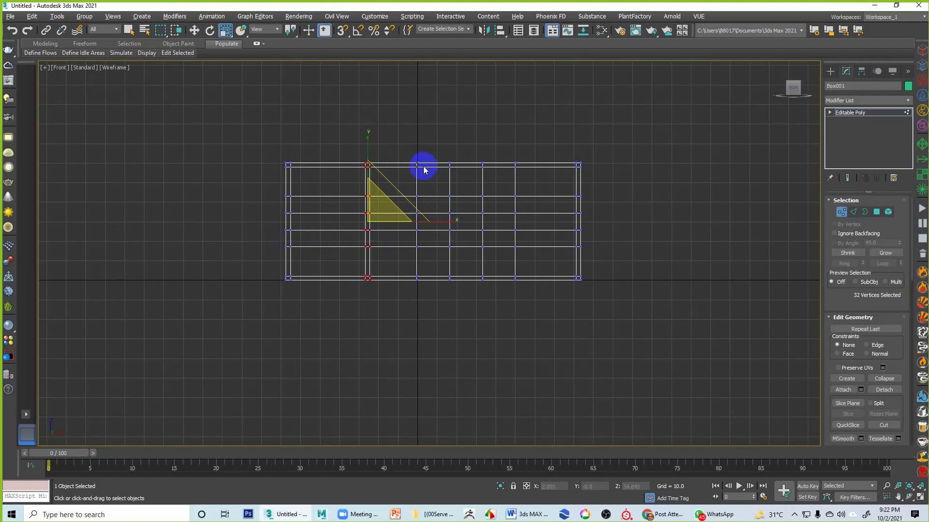
{"action": "left_click_drag", "start_coordinate": [405, 142], "coordinate": [456, 309]}
{"action": "left_click_drag", "start_coordinate": [510, 224], "coordinate": [404, 233]}
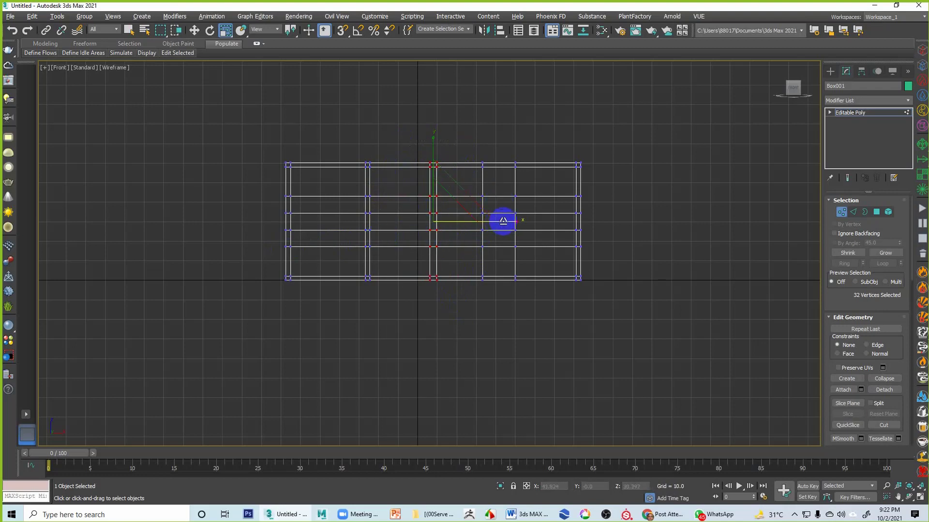
{"action": "left_click_drag", "start_coordinate": [502, 220], "coordinate": [496, 221]}
{"action": "left_click_drag", "start_coordinate": [469, 148], "coordinate": [522, 319]}
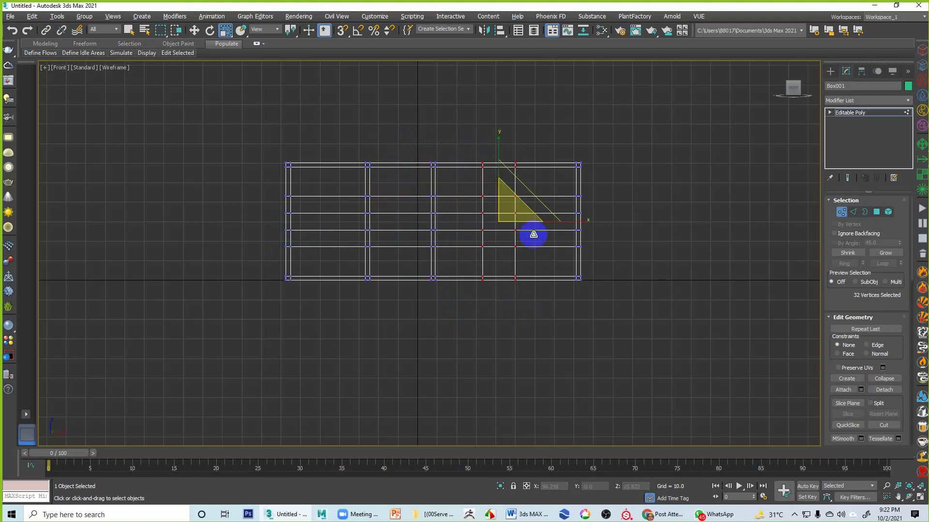
{"action": "left_click_drag", "start_coordinate": [573, 221], "coordinate": [619, 226]}
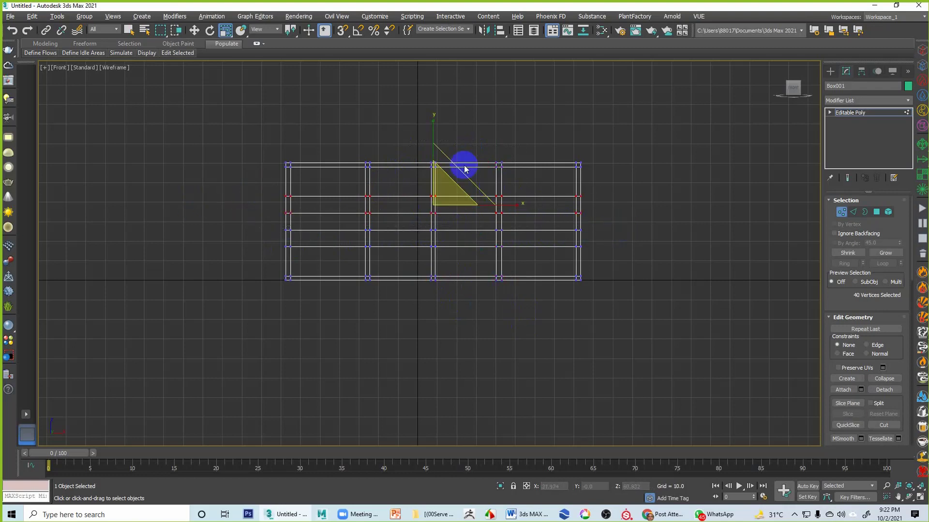
Step: Scale both inner pairs of vertex rows vertically together into narrow strips, the lower pair to 30%, and return to the maximized Perspective view
{"action": "left_click_drag", "start_coordinate": [434, 128], "coordinate": [435, 234]}
{"action": "left_click_drag", "start_coordinate": [246, 216], "coordinate": [633, 256]}
{"action": "left_click_drag", "start_coordinate": [432, 166], "coordinate": [432, 248]}
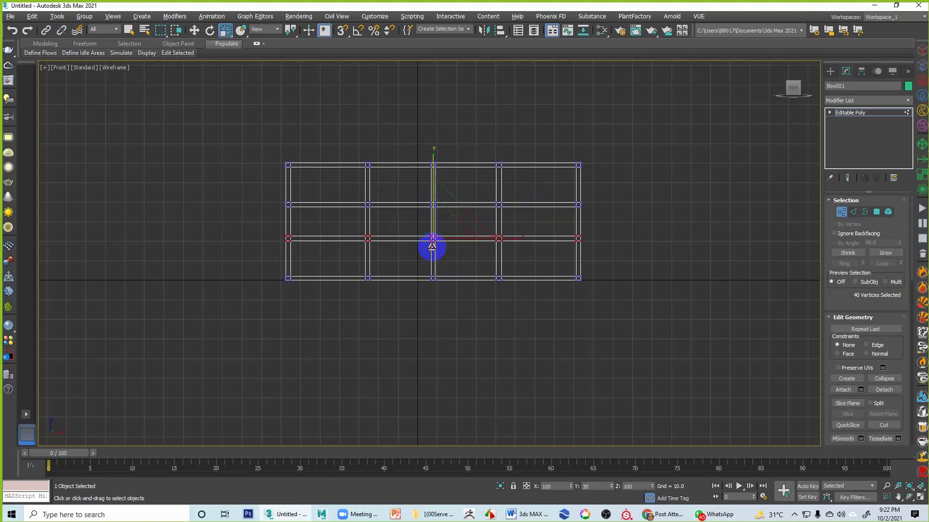
{"action": "left_click", "coordinate": [614, 241]}
{"action": "key", "text": "alt+w"}
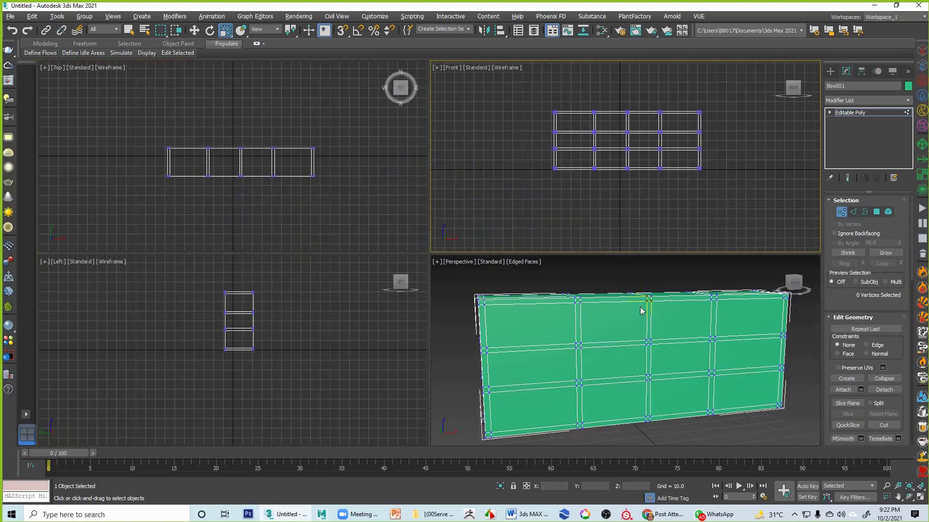
{"action": "left_click", "coordinate": [639, 311]}
{"action": "key", "text": "alt+w"}
{"action": "scroll", "coordinate": [518, 269], "scroll_direction": "down", "scroll_amount": 5}
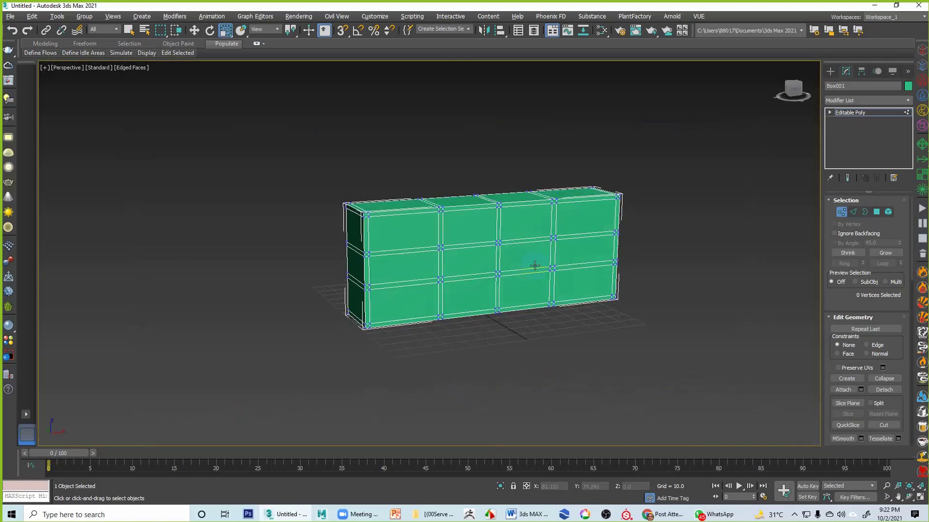
Step: At polygon level, select the leftmost column's three front panels together with the two horizontal strips between them
{"action": "scroll", "coordinate": [543, 267], "scroll_direction": "up", "scroll_amount": 5}
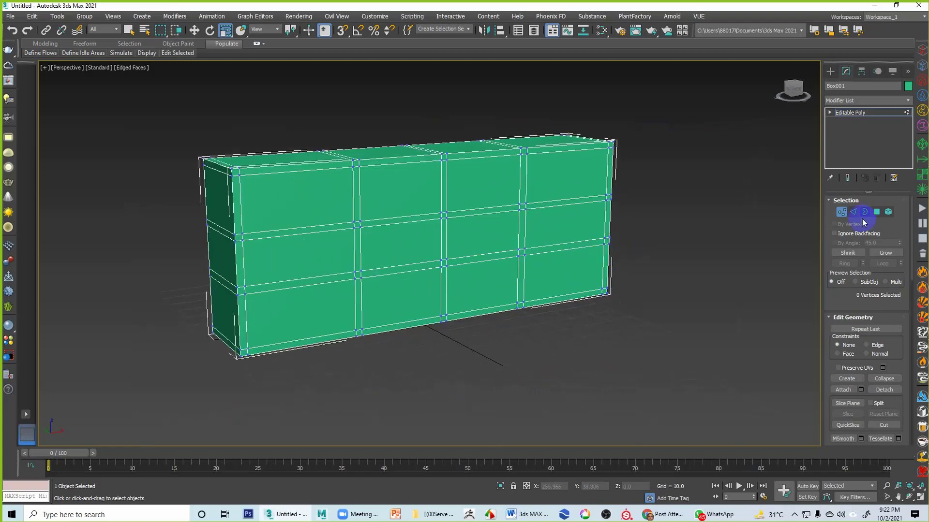
{"action": "left_click", "coordinate": [877, 213]}
{"action": "scroll", "coordinate": [425, 249], "scroll_direction": "up", "scroll_amount": 3}
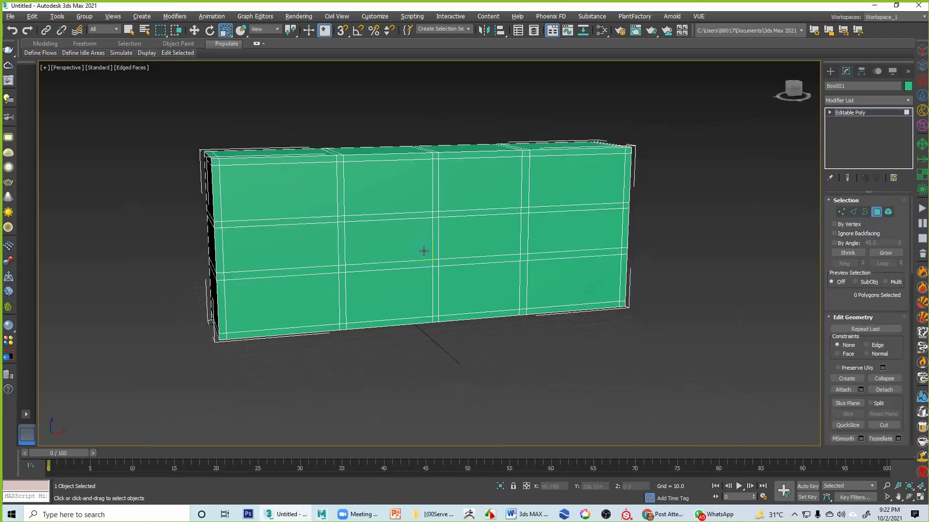
{"action": "middle_click_drag", "start_coordinate": [425, 230], "coordinate": [421, 252]}
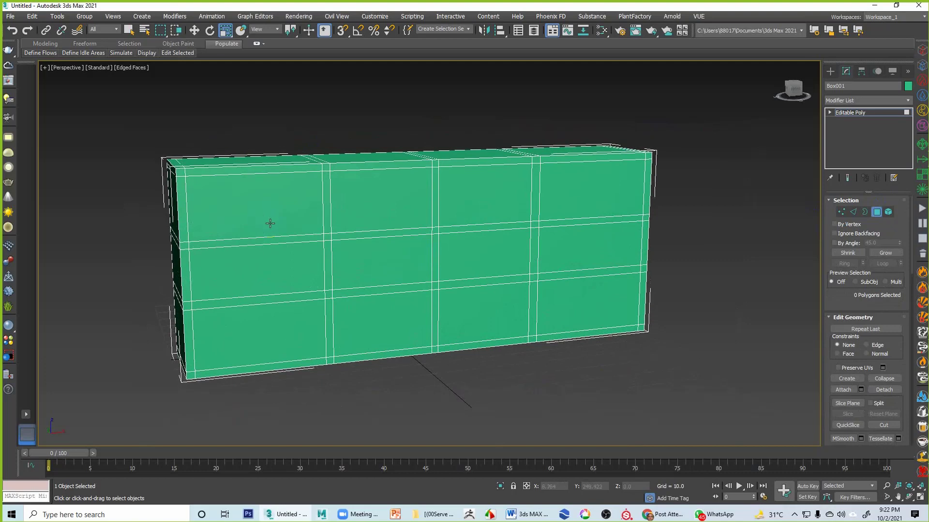
{"action": "key", "text": "q"}
{"action": "left_click", "coordinate": [242, 197]}
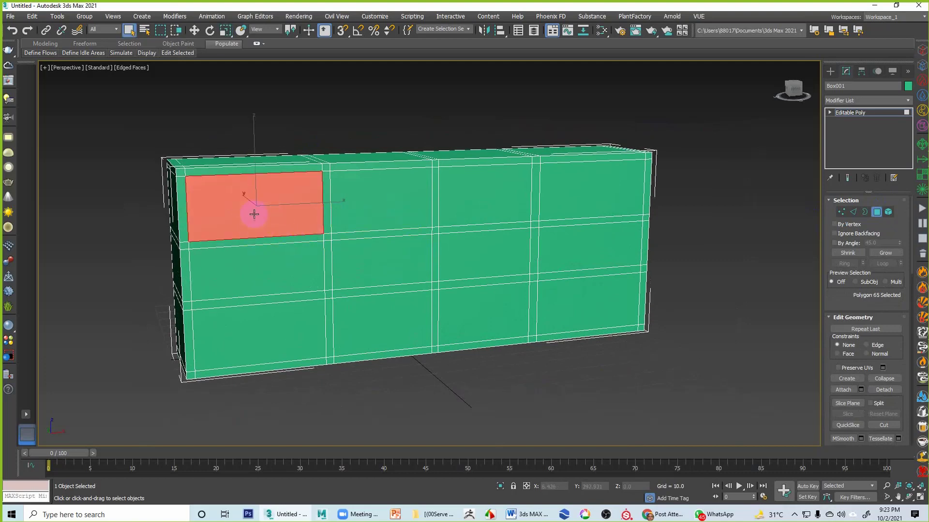
{"action": "left_click", "coordinate": [244, 270], "text": "ctrl"}
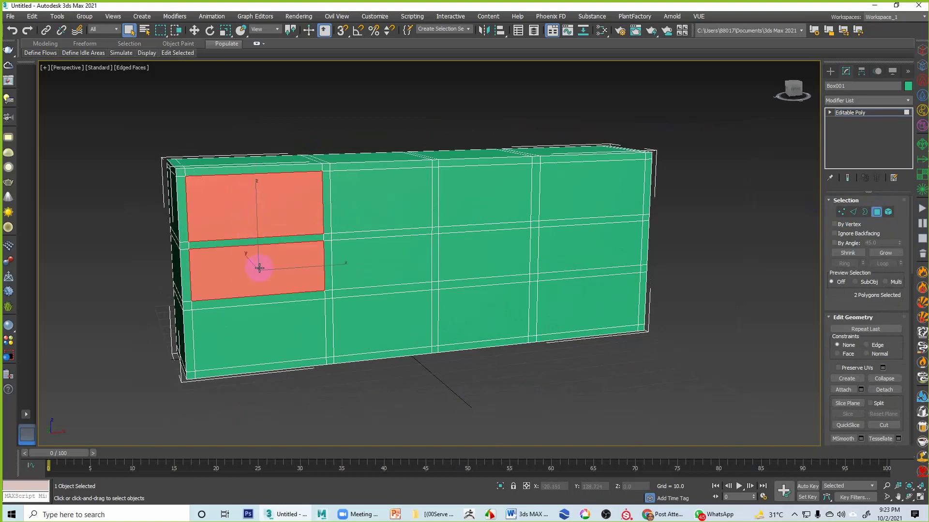
{"action": "left_click", "coordinate": [261, 244], "text": "ctrl"}
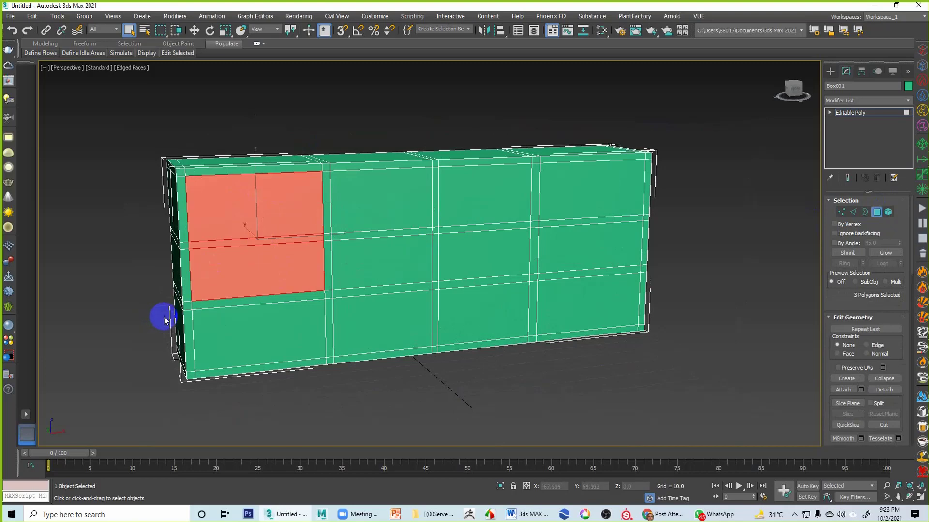
{"action": "left_click", "coordinate": [258, 301], "text": "ctrl"}
{"action": "left_click", "coordinate": [254, 324], "text": "ctrl"}
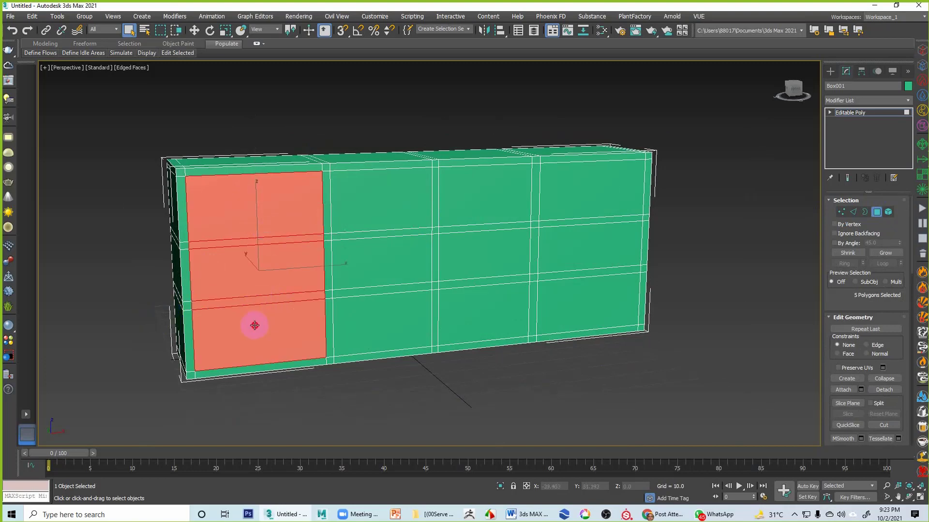
Step: Add the other three top-row panels, the fourth column's middle panel with its joining strip, and the adjoining third-column middle panel with its strip
{"action": "left_click", "coordinate": [377, 199], "text": "ctrl"}
{"action": "left_click", "coordinate": [481, 194], "text": "ctrl"}
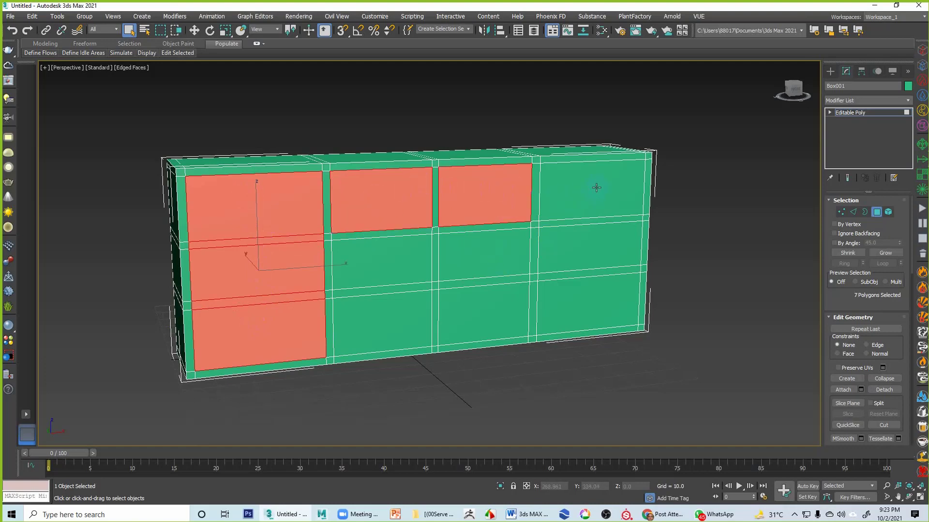
{"action": "left_click", "coordinate": [596, 188], "text": "ctrl"}
{"action": "left_click", "coordinate": [587, 219], "text": "ctrl"}
{"action": "left_click", "coordinate": [549, 251], "text": "ctrl"}
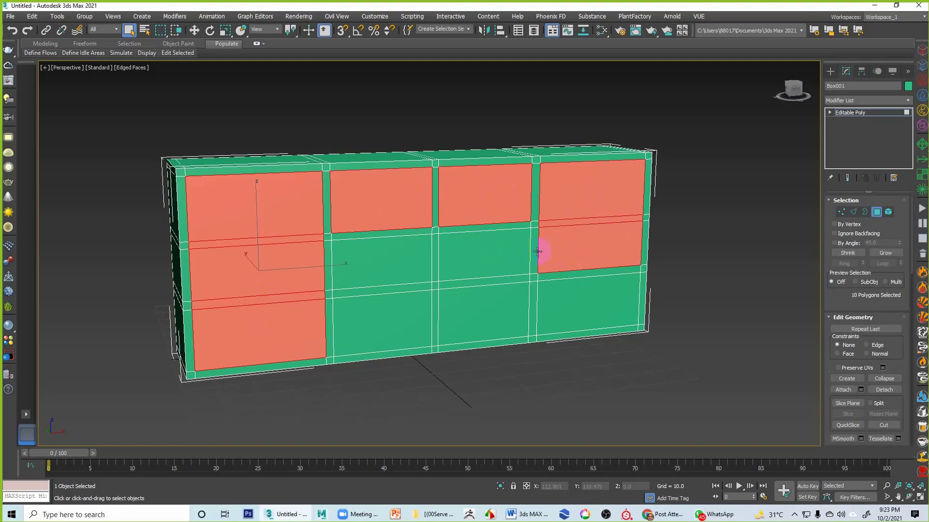
{"action": "left_click", "coordinate": [535, 251], "text": "ctrl"}
{"action": "left_click", "coordinate": [497, 251], "text": "ctrl"}
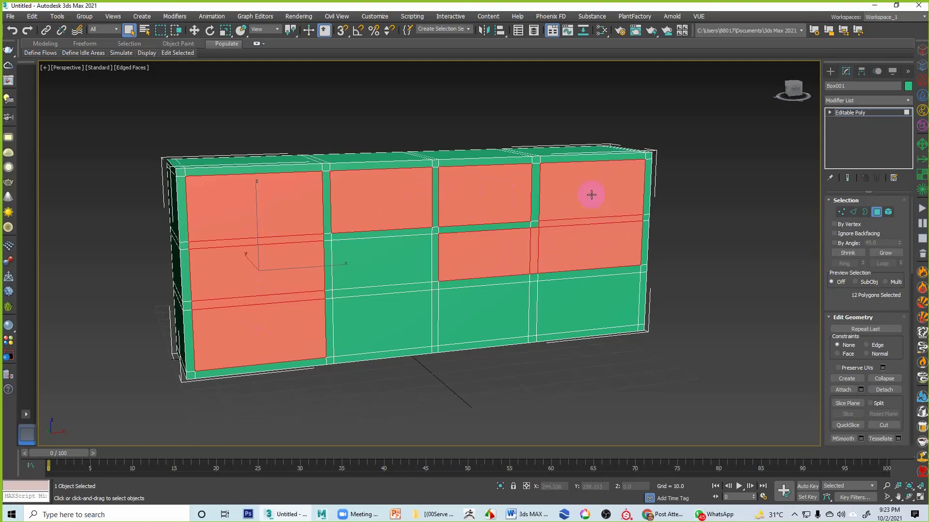
Step: Extrude the selected front polygons deep into the box to form open shelf compartments, then clear the selection
{"action": "right_click", "coordinate": [467, 266]}
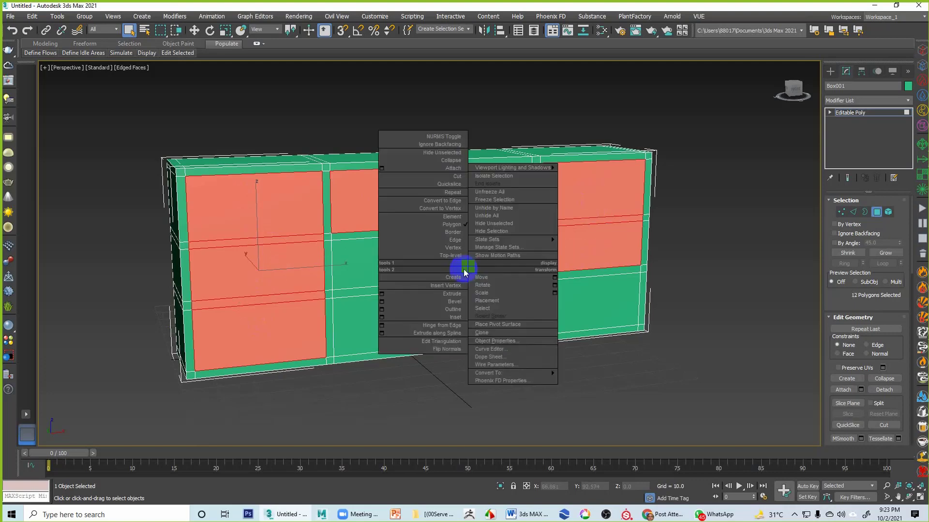
{"action": "left_click", "coordinate": [453, 294]}
{"action": "mouse_move", "coordinate": [476, 256]}
{"action": "left_mouse_down"}
{"action": "mouse_move", "coordinate": [464, 327]}
{"action": "mouse_move", "coordinate": [429, 396]}
{"action": "mouse_move", "coordinate": [439, 375]}
{"action": "left_mouse_up"}
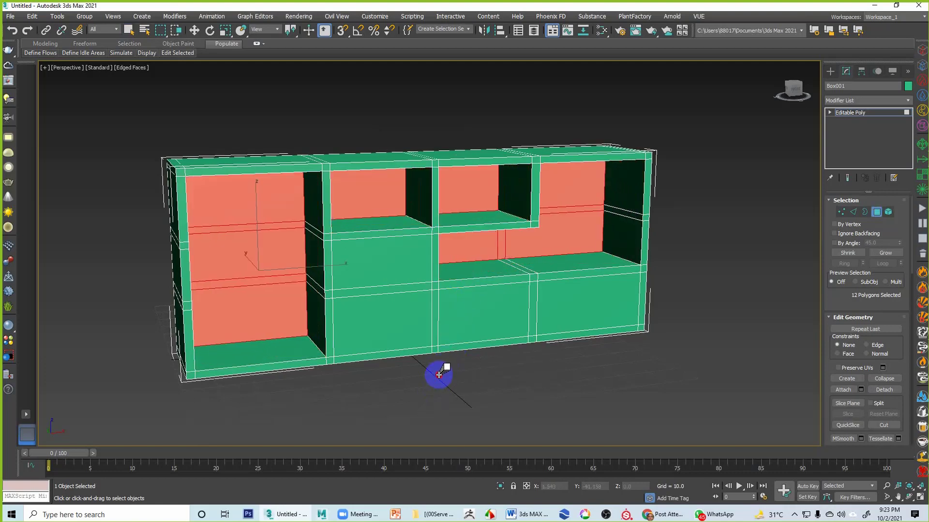
{"action": "left_click", "coordinate": [647, 374]}
{"action": "mouse_move", "coordinate": [568, 314]}
{"action": "middle_mouse_down", "text": "alt"}
{"action": "mouse_move", "coordinate": [574, 325]}
{"action": "mouse_move", "coordinate": [516, 317]}
{"action": "mouse_move", "coordinate": [583, 319]}
{"action": "middle_mouse_up", "text": "alt"}
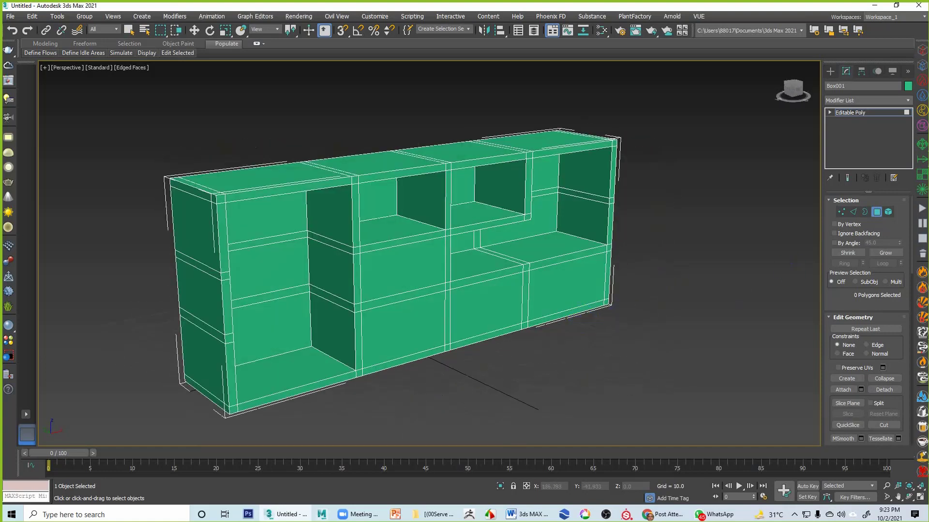
Step: Reset the scene to start over with an empty one
{"action": "left_click", "coordinate": [10, 16]}
{"action": "left_click", "coordinate": [20, 43]}
{"action": "left_click", "coordinate": [491, 276]}
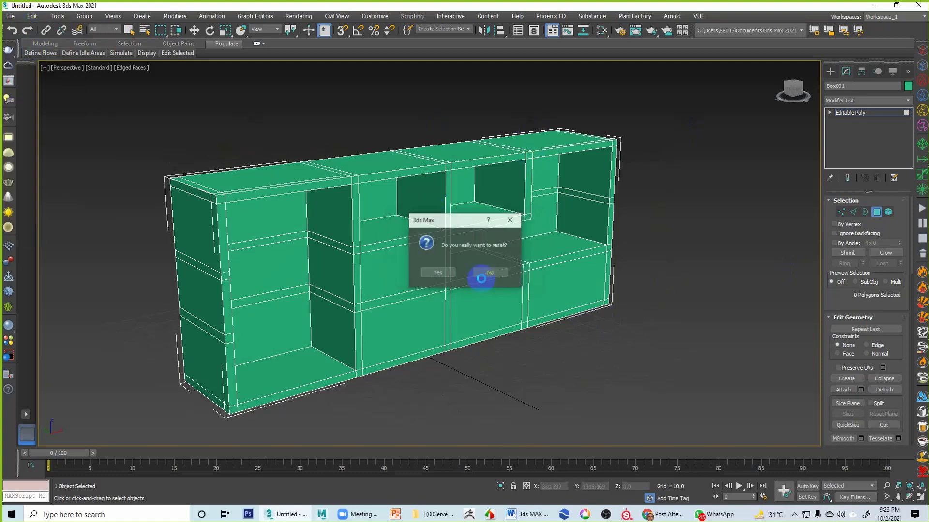
{"action": "left_click", "coordinate": [439, 274]}
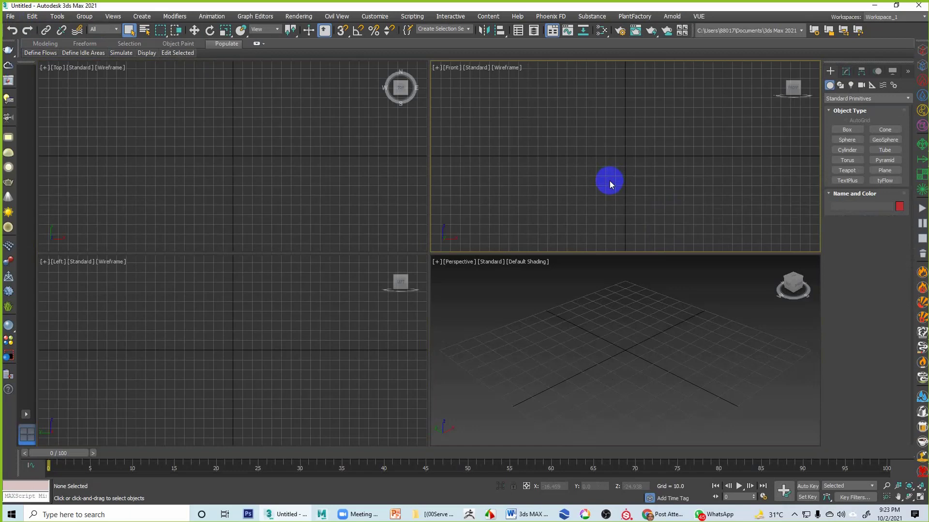
Step: Switch to the Word course outline, review the Class#6 poly modeling topics, and return to 3ds Max
{"action": "left_click", "coordinate": [524, 506]}
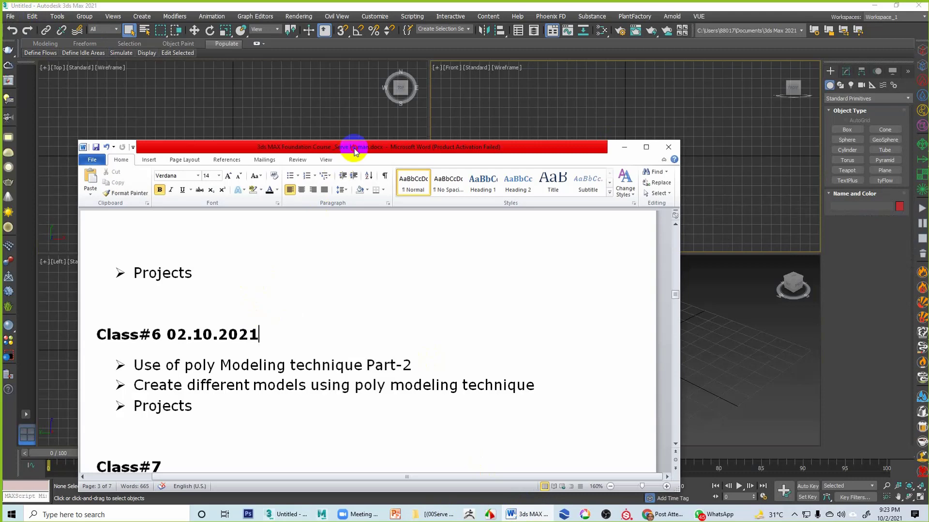
{"action": "left_click_drag", "start_coordinate": [352, 147], "coordinate": [415, 69]}
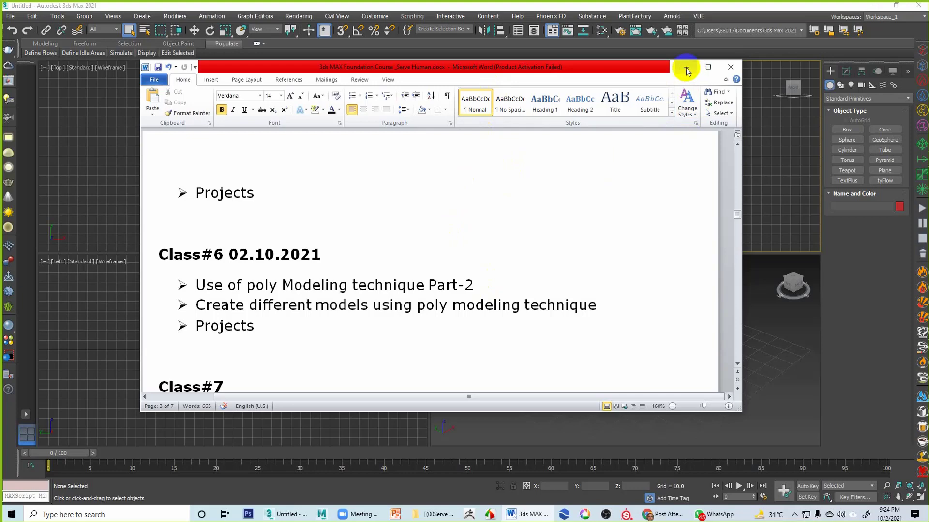
{"action": "left_click", "coordinate": [772, 117]}
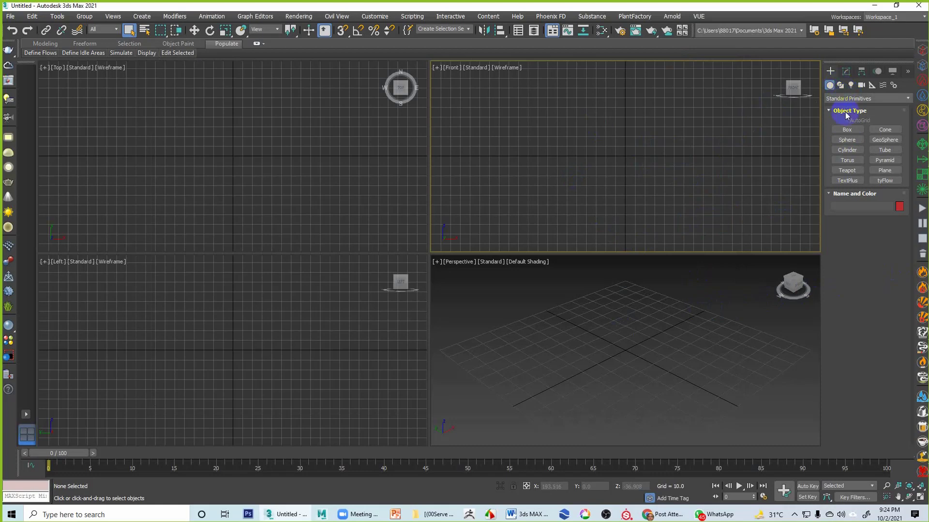
{"action": "left_click", "coordinate": [850, 141]}
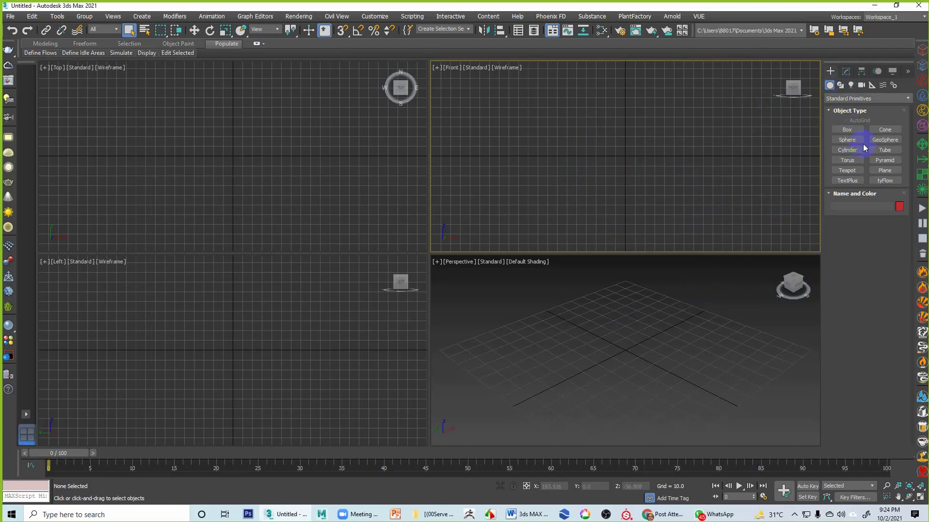
{"action": "left_click", "coordinate": [847, 130]}
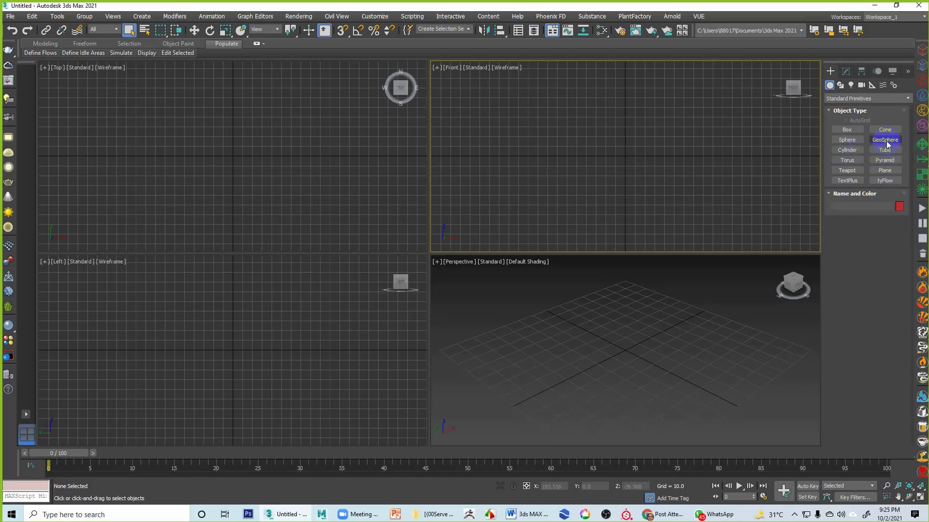
{"action": "left_click", "coordinate": [850, 130]}
{"action": "left_click_drag", "start_coordinate": [608, 350], "coordinate": [643, 353]}
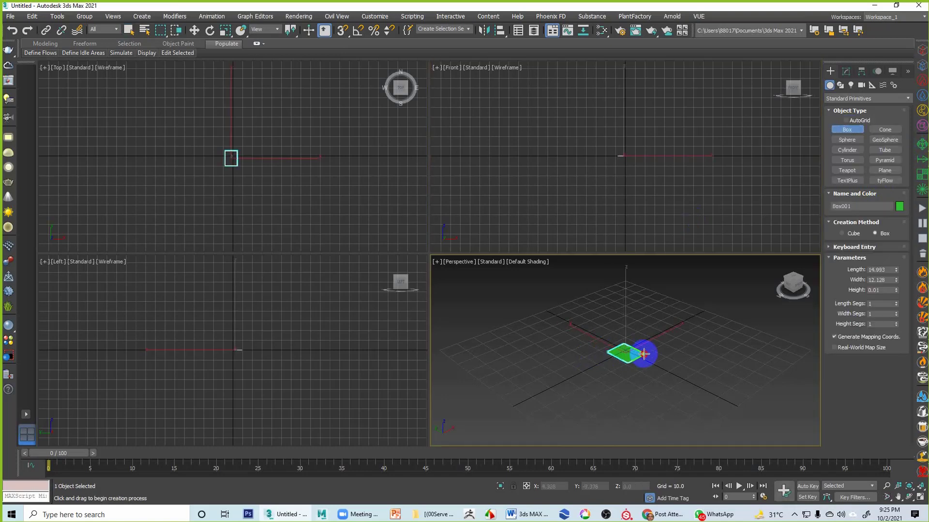
{"action": "right_click", "coordinate": [644, 353]}
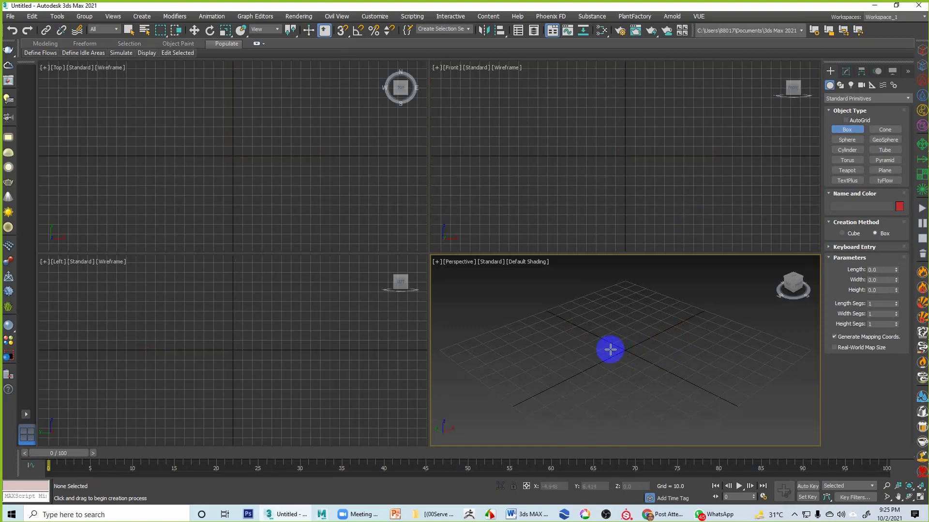
Step: Create a cylinder at the grid center in the Perspective view, about 9.6 in radius and 11.8 high
{"action": "left_click", "coordinate": [847, 150]}
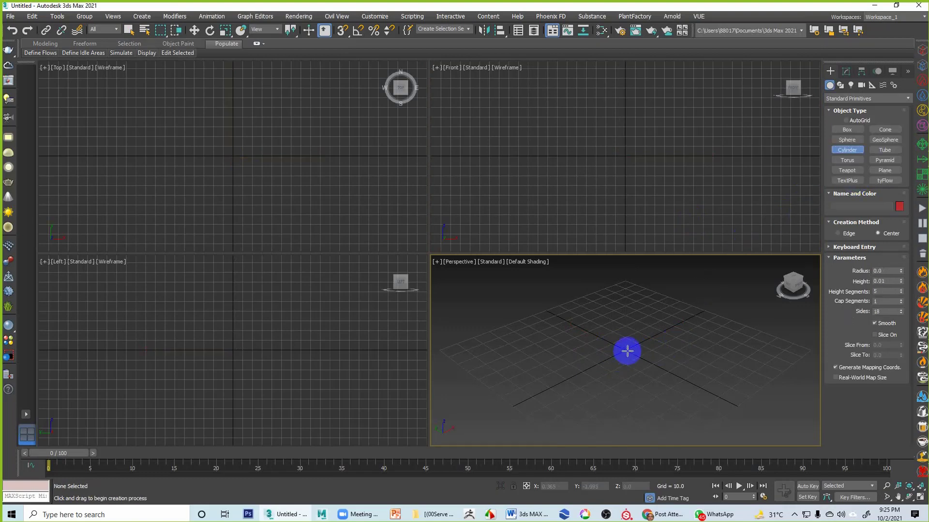
{"action": "left_click_drag", "start_coordinate": [625, 350], "coordinate": [637, 358]}
{"action": "left_click", "coordinate": [638, 333]}
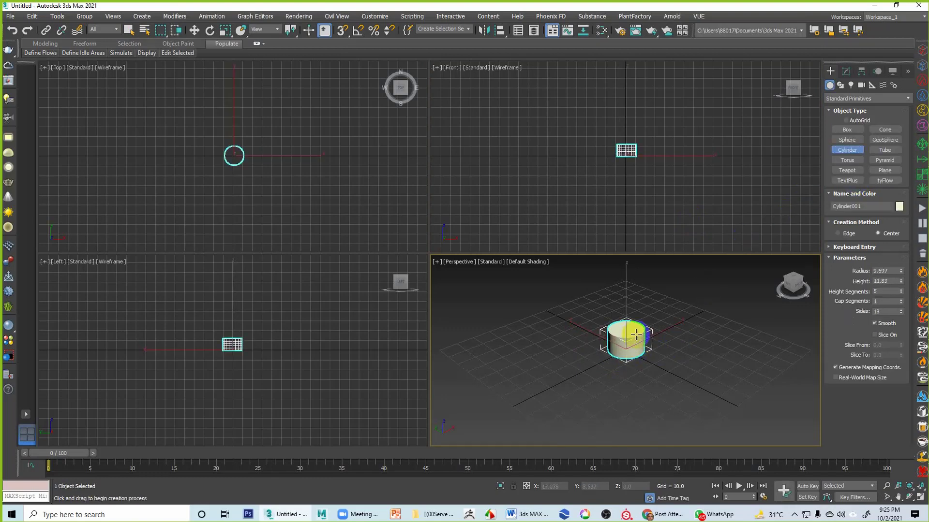
{"action": "right_click", "coordinate": [687, 341]}
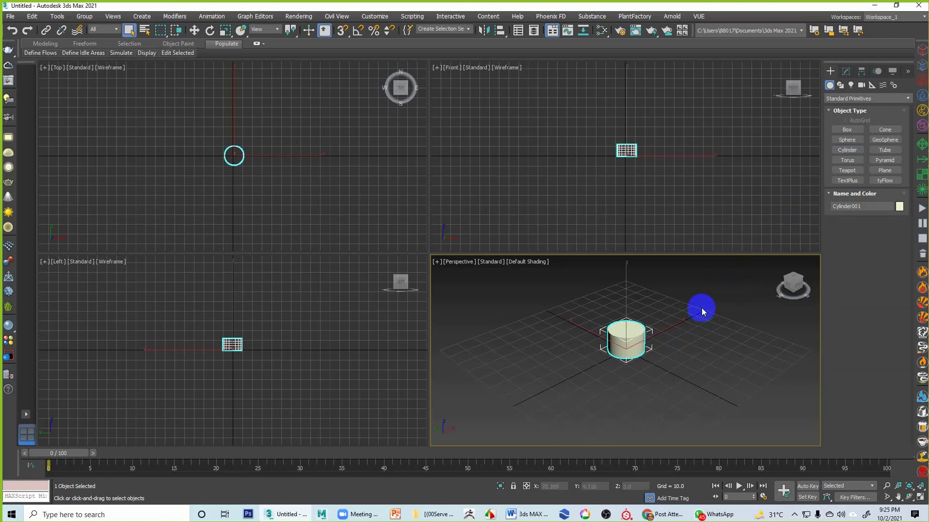
Step: Set the cylinder to 1 height segment and 10 sides
{"action": "left_click", "coordinate": [846, 71]}
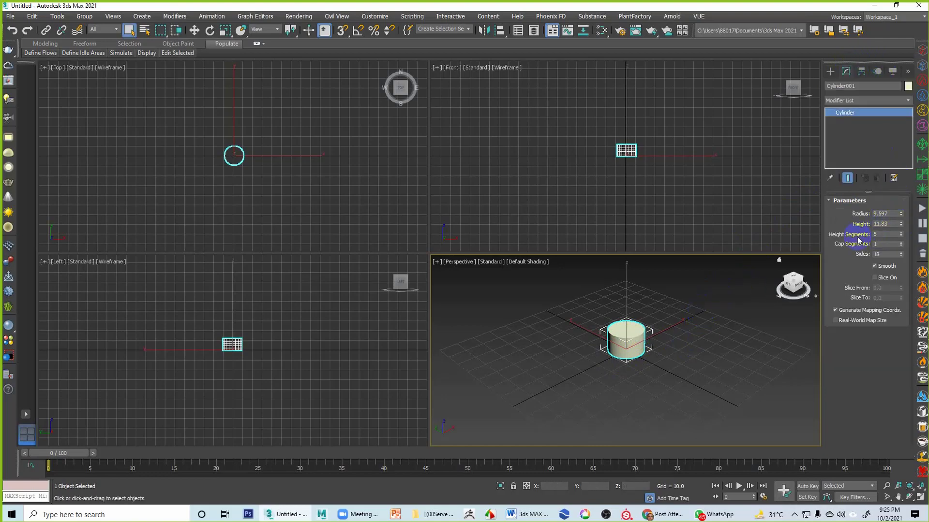
{"action": "left_click_drag", "start_coordinate": [900, 235], "coordinate": [901, 337]}
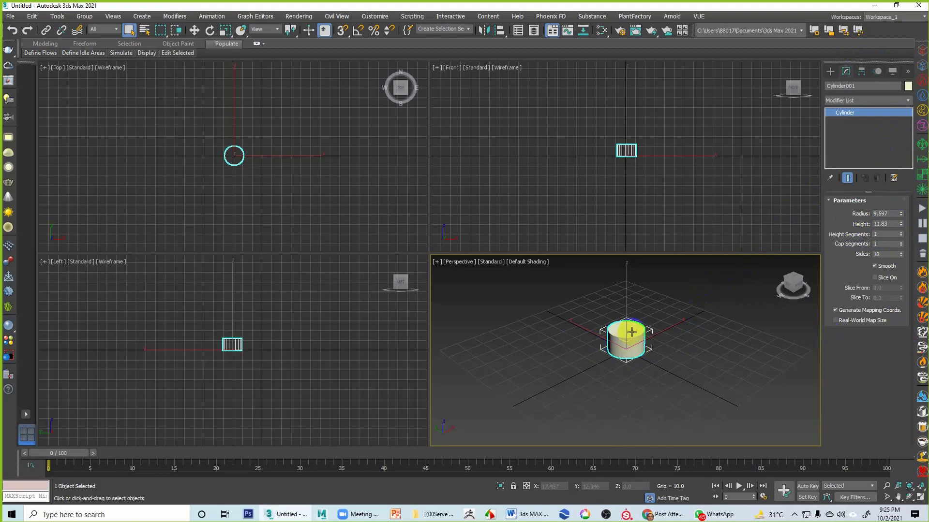
{"action": "middle_click_drag", "start_coordinate": [631, 332], "coordinate": [613, 353]}
{"action": "scroll", "coordinate": [599, 357], "scroll_direction": "up", "scroll_amount": 3}
{"action": "right_click", "coordinate": [673, 336]}
{"action": "left_click", "coordinate": [696, 343]}
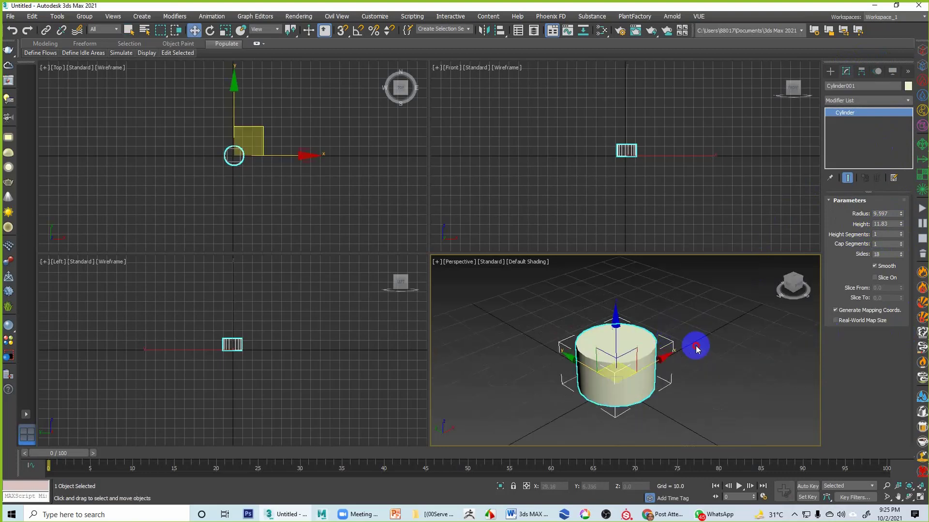
{"action": "left_click_drag", "start_coordinate": [888, 254], "coordinate": [778, 274]}
{"action": "type", "text": "1"}
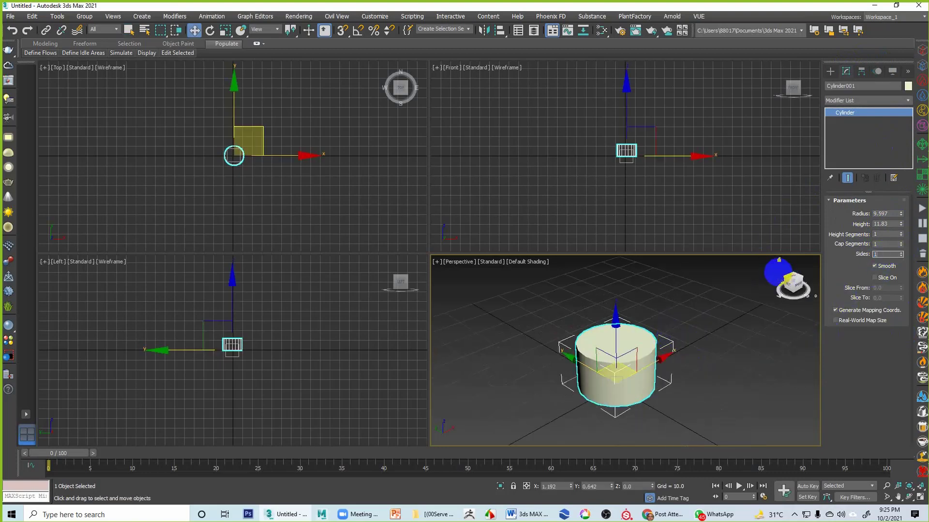
{"action": "type", "text": "0"}
{"action": "key", "text": "Return"}
{"action": "left_click", "coordinate": [675, 318]}
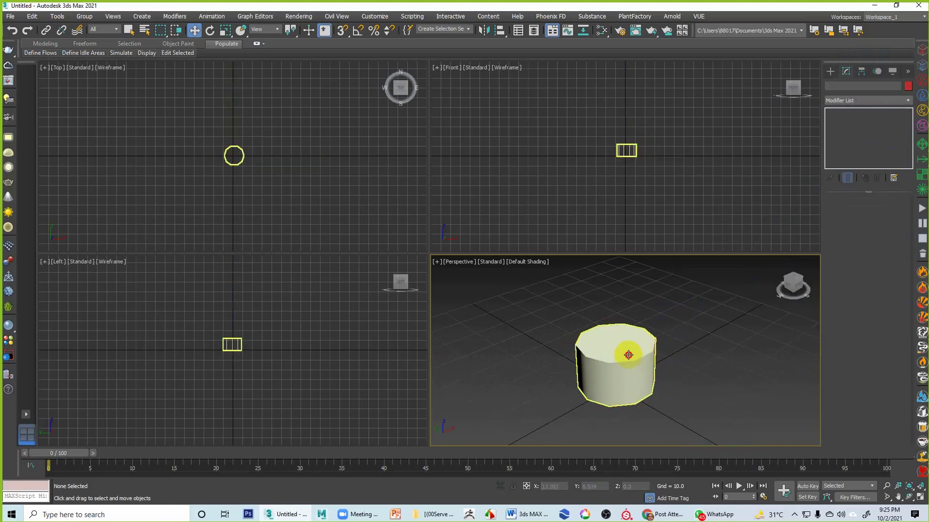
Step: Convert the cylinder to an Editable Poly and show edged faces in the Perspective view
{"action": "left_click", "coordinate": [627, 355]}
{"action": "right_click", "coordinate": [626, 356]}
{"action": "mouse_move", "coordinate": [682, 459]}
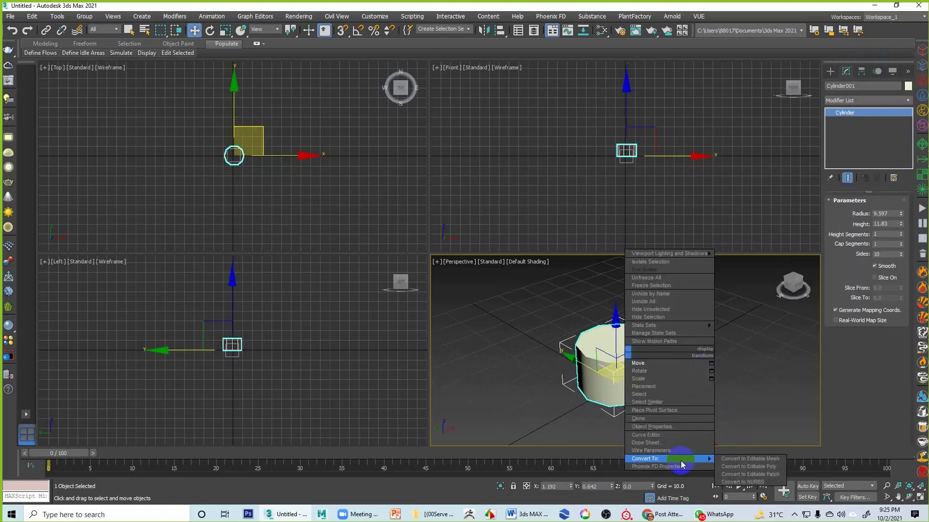
{"action": "left_click", "coordinate": [761, 464]}
{"action": "left_click", "coordinate": [715, 379]}
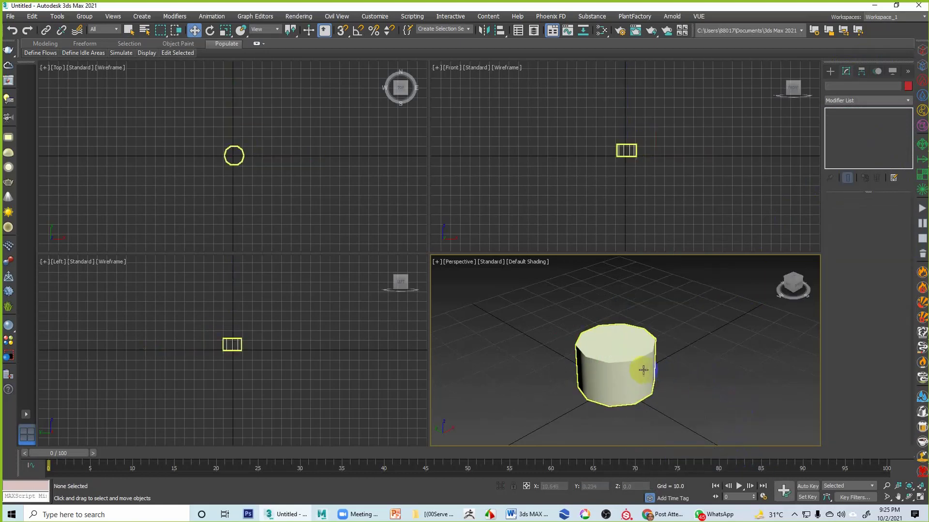
{"action": "left_click", "coordinate": [643, 371]}
{"action": "key", "text": "F4"}
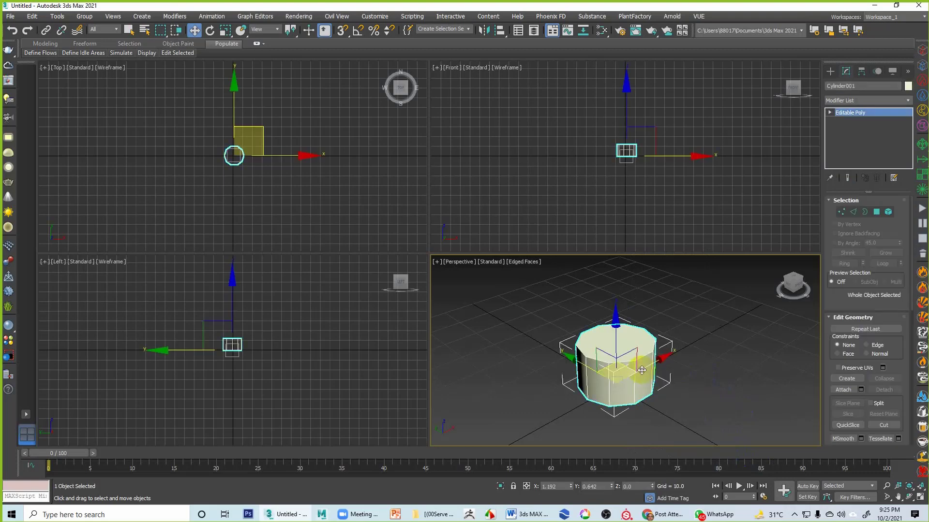
Step: Select the cylinder's top polygon and scale it down uniformly so the body tapers upward
{"action": "left_click", "coordinate": [876, 212]}
{"action": "left_click", "coordinate": [618, 336]}
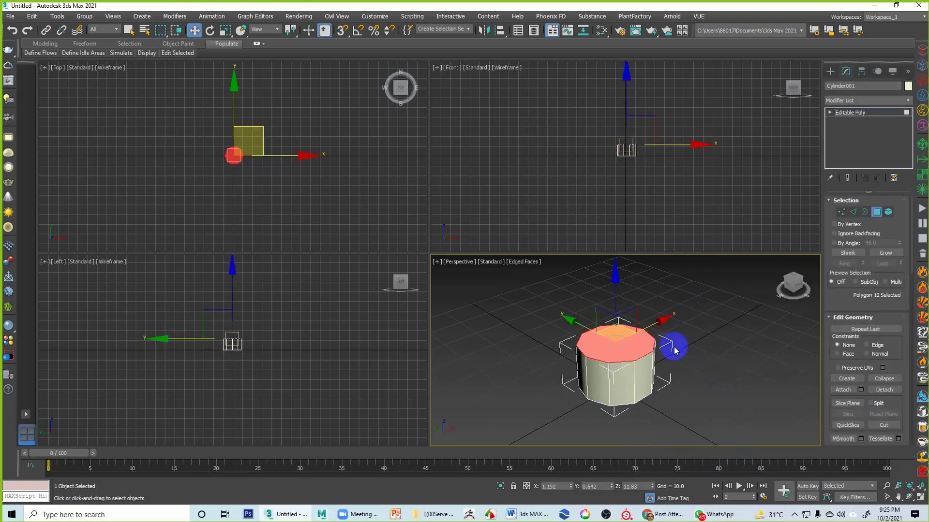
{"action": "key", "text": "r"}
{"action": "left_click_drag", "start_coordinate": [615, 337], "coordinate": [609, 357]}
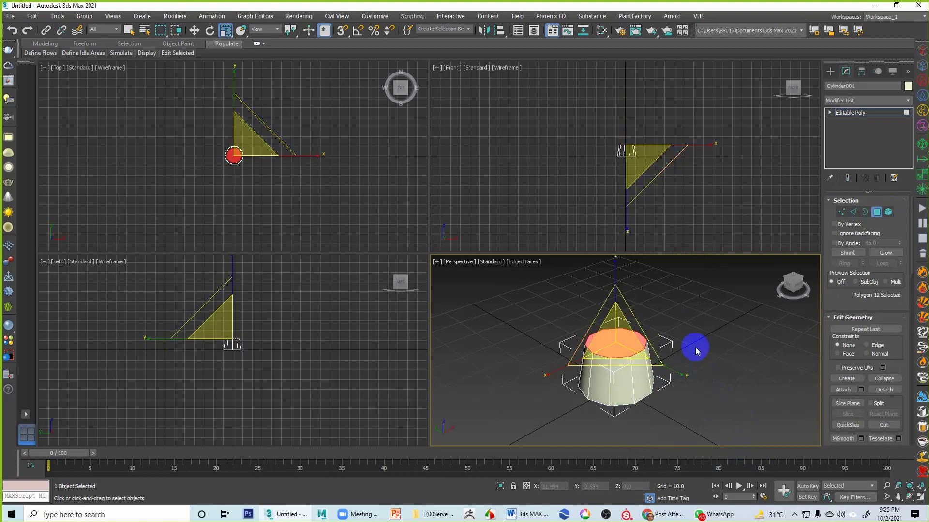
Step: Clear the selection of the cylinder's top polygon
{"action": "left_click", "coordinate": [721, 339]}
{"action": "middle_click_drag", "start_coordinate": [644, 352], "coordinate": [623, 359]}
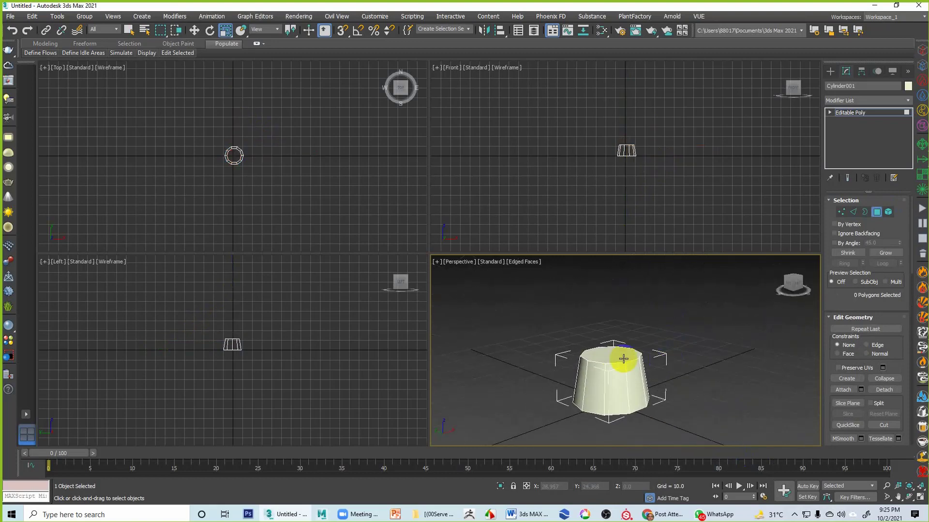
{"action": "left_click", "coordinate": [623, 359]}
{"action": "left_click", "coordinate": [681, 336]}
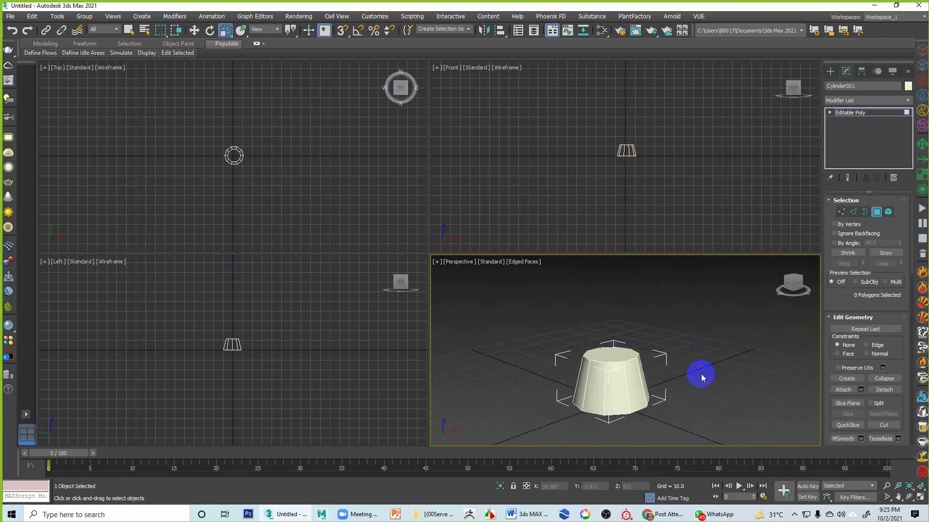
Step: Draw an open S-curved spline in the maximized Front view, rising from the tapered cylinder's top center and bending sideways, with smooth Bezier points
{"action": "middle_click_drag", "start_coordinate": [687, 214], "coordinate": [673, 262]}
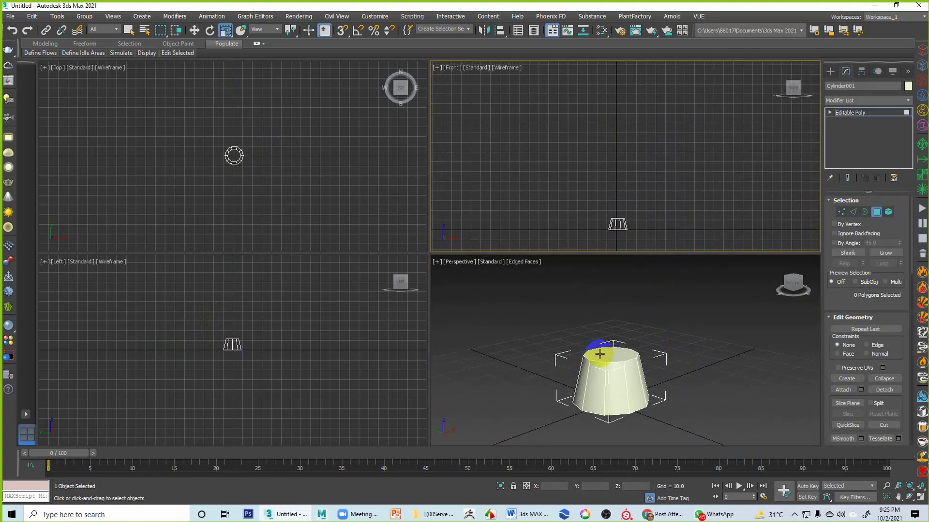
{"action": "left_click", "coordinate": [830, 72]}
{"action": "left_click", "coordinate": [840, 85]}
{"action": "left_click", "coordinate": [846, 139]}
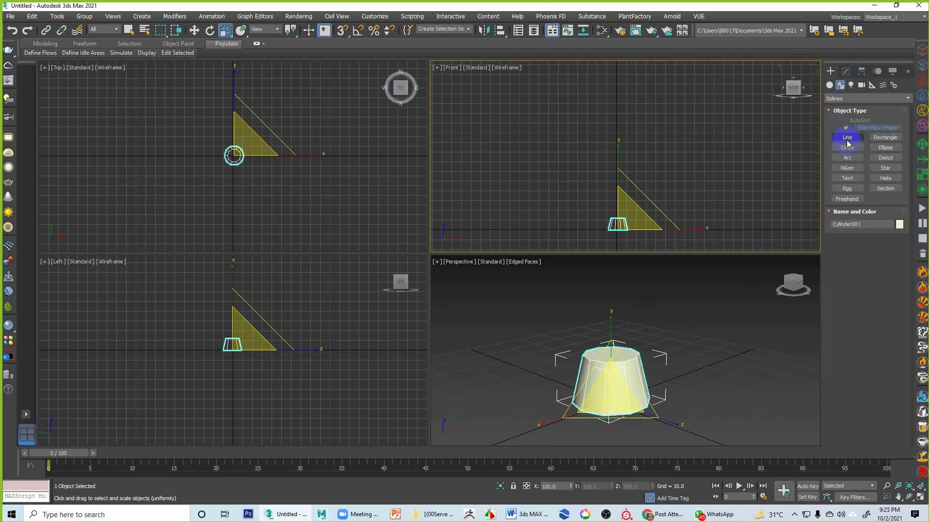
{"action": "key", "text": "alt+w"}
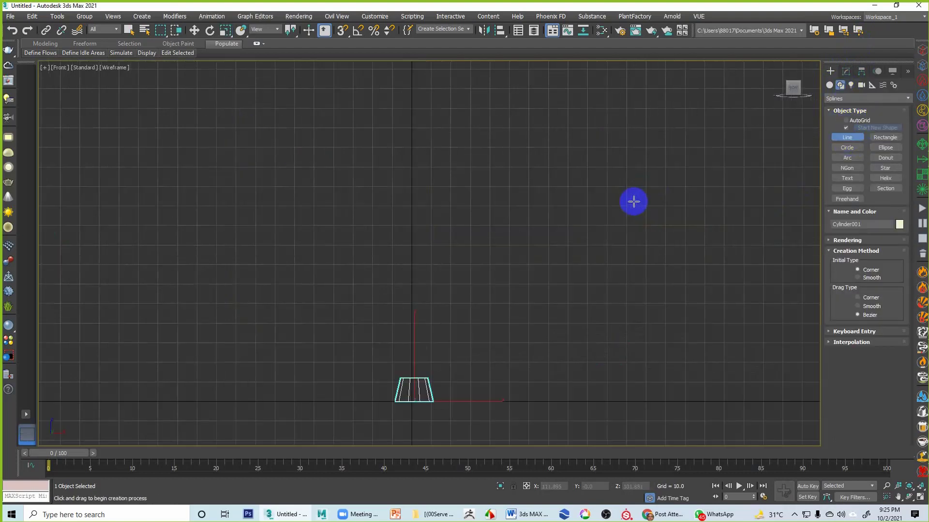
{"action": "mouse_move", "coordinate": [487, 270]}
{"action": "middle_mouse_down"}
{"action": "mouse_move", "coordinate": [514, 323]}
{"action": "mouse_move", "coordinate": [499, 322]}
{"action": "mouse_move", "coordinate": [500, 266]}
{"action": "middle_mouse_up"}
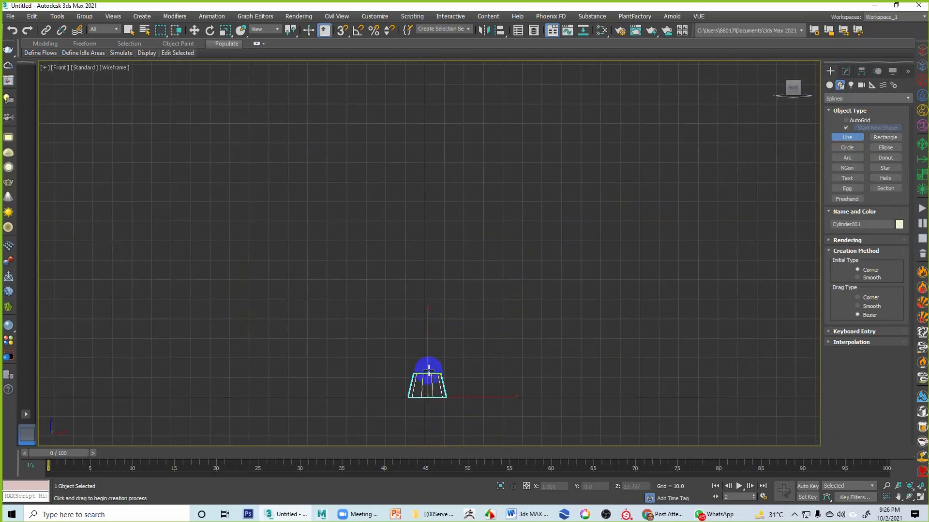
{"action": "left_click", "coordinate": [428, 370]}
{"action": "left_click_drag", "start_coordinate": [430, 291], "coordinate": [437, 274]}
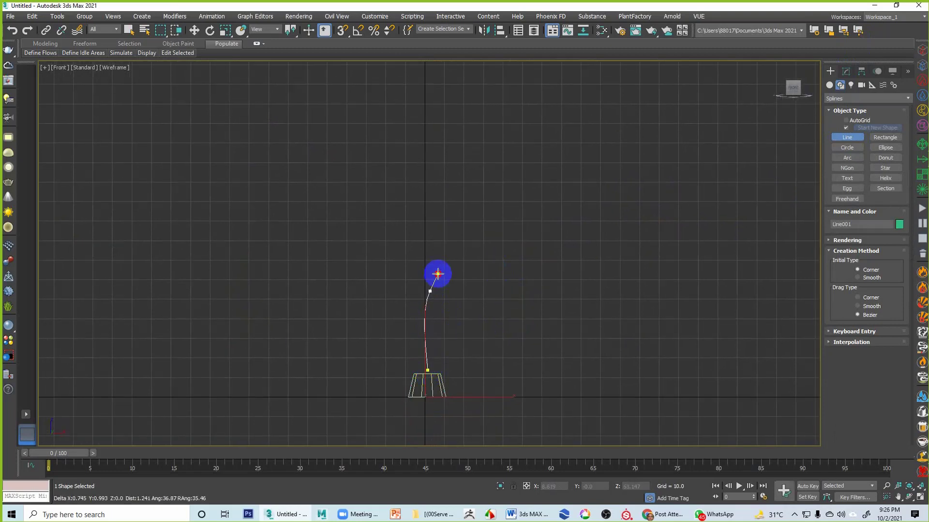
{"action": "left_click_drag", "start_coordinate": [519, 205], "coordinate": [568, 201]}
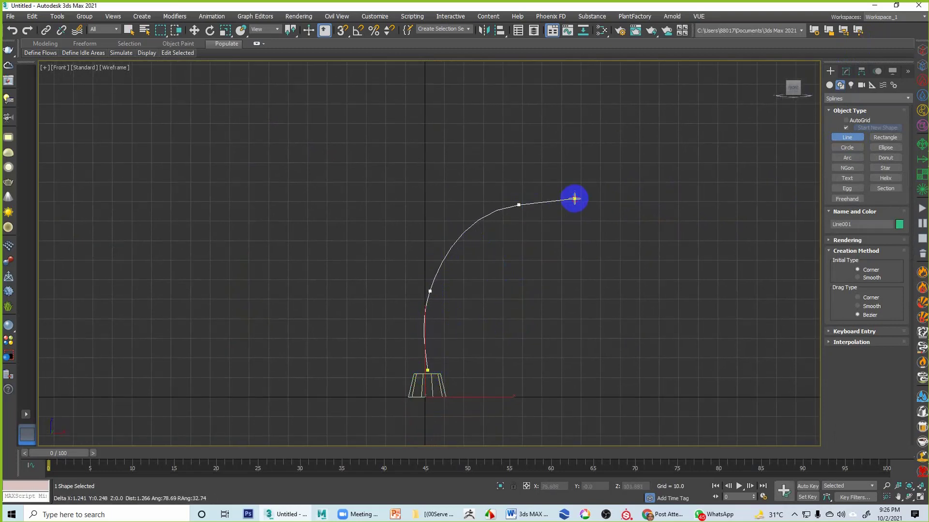
{"action": "left_click_drag", "start_coordinate": [619, 158], "coordinate": [627, 139]}
{"action": "left_click_drag", "start_coordinate": [623, 102], "coordinate": [619, 89]}
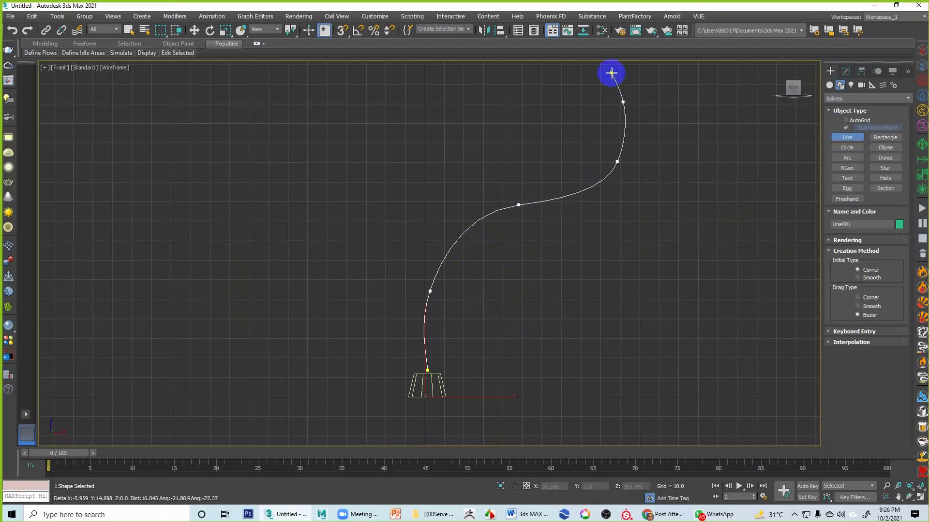
{"action": "left_click", "coordinate": [611, 73]}
{"action": "right_click", "coordinate": [527, 100]}
{"action": "key", "text": "r"}
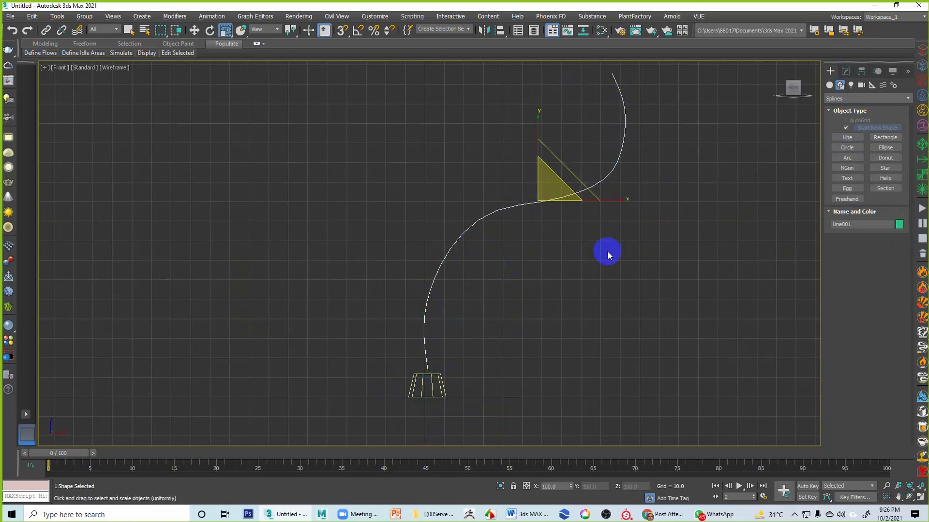
Step: Select the tapered cylinder's top polygon in the maximized Perspective view, with the whole curved line in sight
{"action": "key", "text": "alt+w"}
{"action": "key", "text": "alt+w"}
{"action": "scroll", "coordinate": [618, 342], "scroll_direction": "down", "scroll_amount": 5}
{"action": "middle_click_drag", "start_coordinate": [646, 265], "coordinate": [539, 375], "text": "alt"}
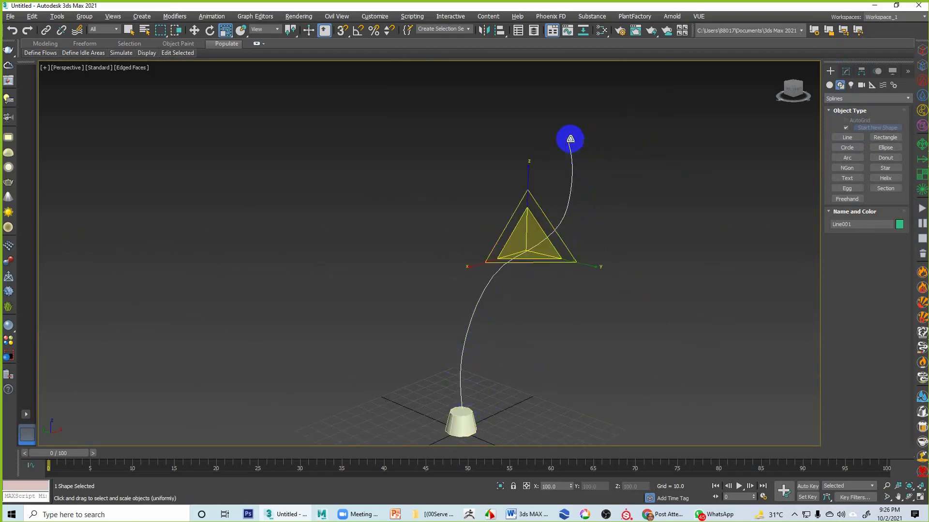
{"action": "middle_click_drag", "start_coordinate": [582, 327], "coordinate": [473, 394], "text": "alt"}
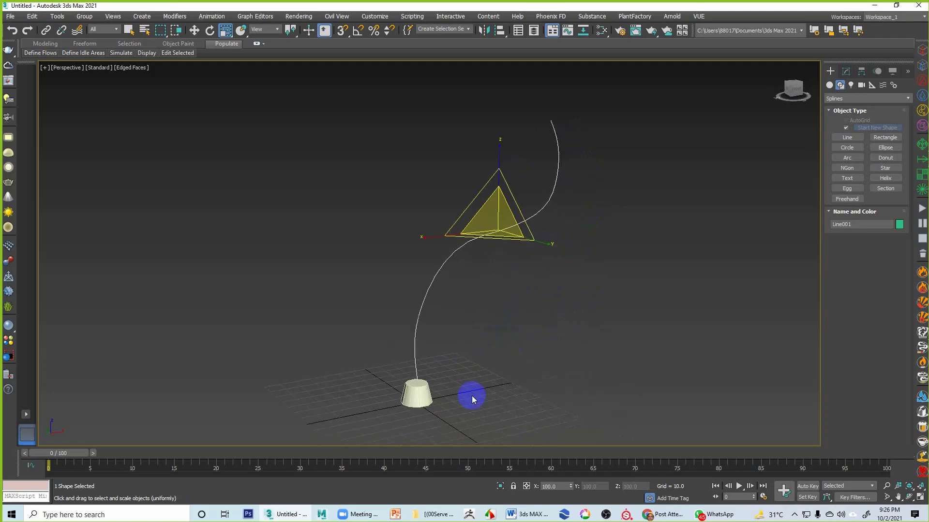
{"action": "left_click", "coordinate": [416, 402]}
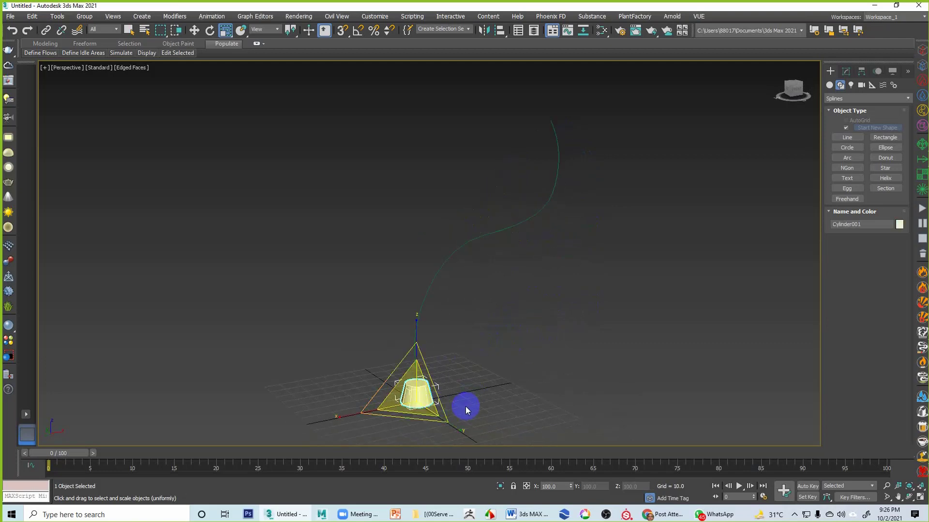
{"action": "left_click", "coordinate": [845, 71]}
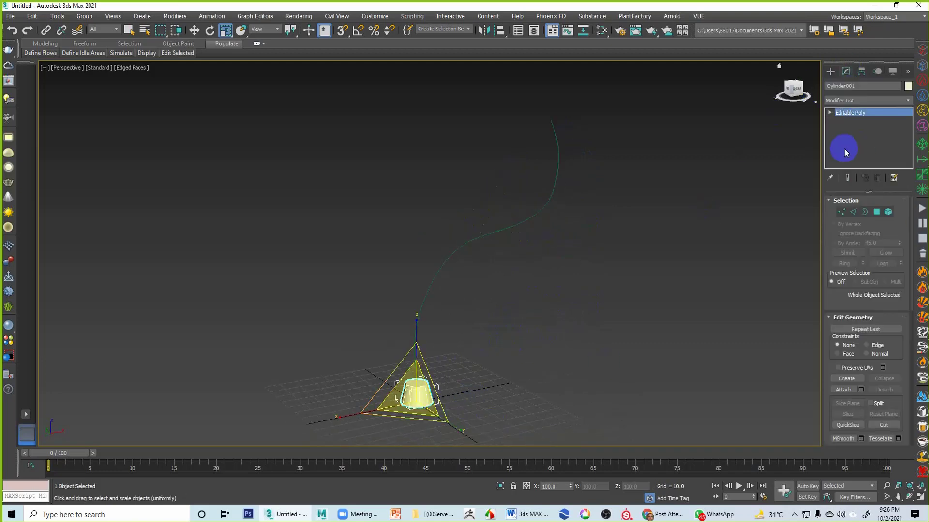
{"action": "left_click", "coordinate": [480, 340]}
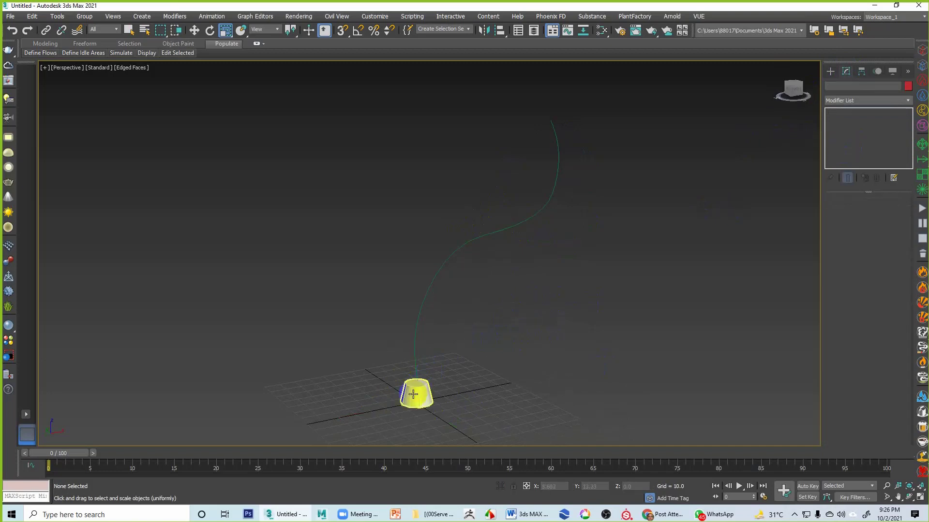
{"action": "left_click", "coordinate": [398, 396]}
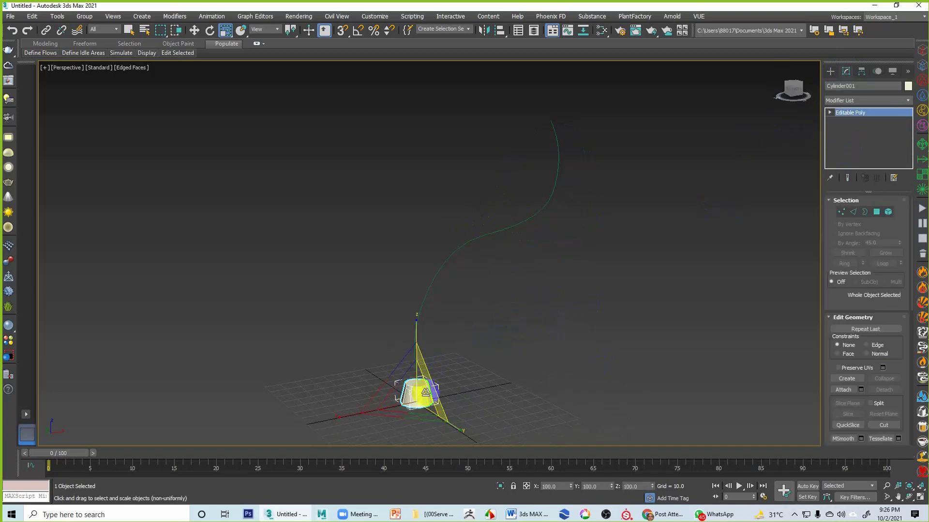
{"action": "left_click", "coordinate": [877, 212]}
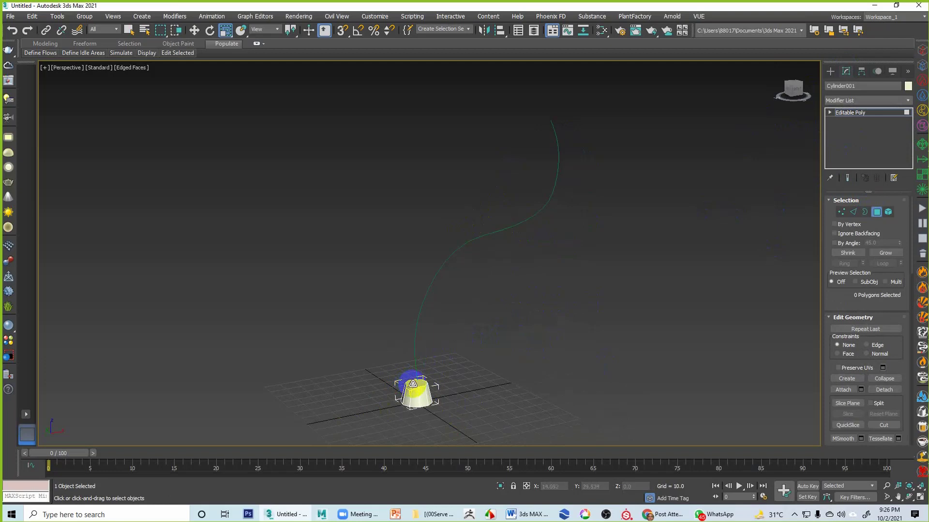
{"action": "middle_click_drag", "start_coordinate": [541, 382], "coordinate": [465, 369]}
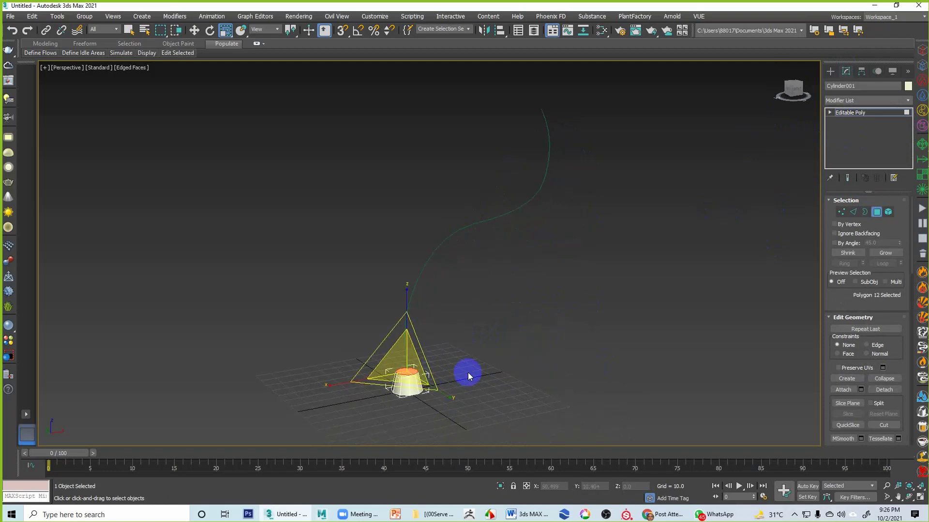
Step: Open the Extrude Along Spline settings for the top polygon and turn on the Extrude Along Spline Align option
{"action": "middle_click_drag", "start_coordinate": [654, 290], "coordinate": [649, 308]}
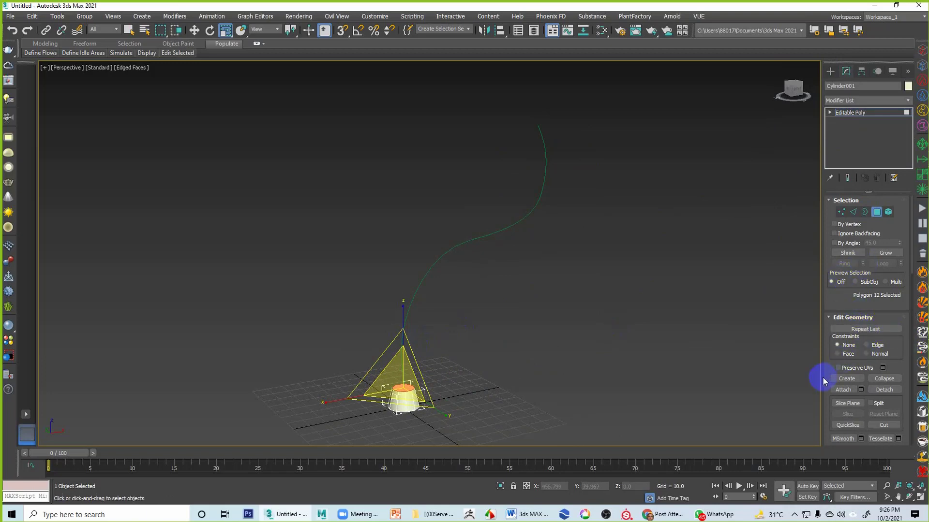
{"action": "scroll", "coordinate": [826, 375], "scroll_direction": "down", "scroll_amount": 5}
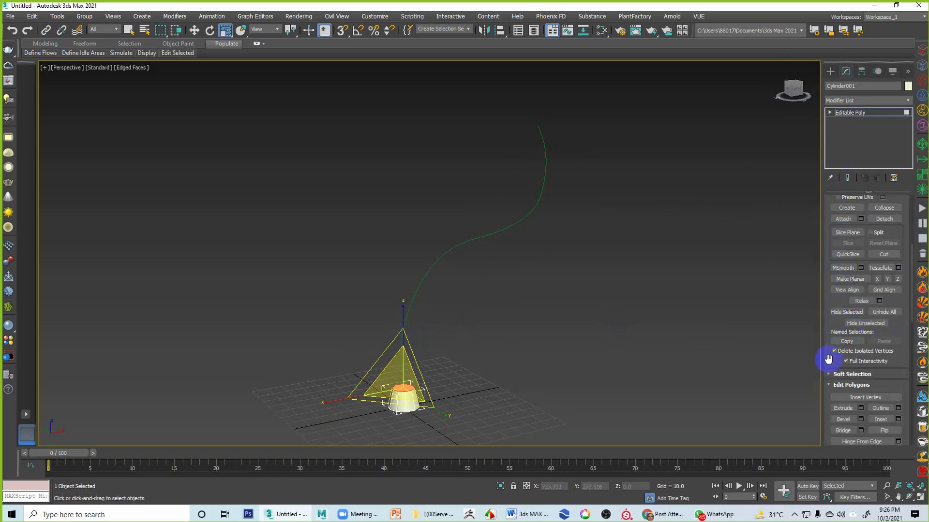
{"action": "left_click_drag", "start_coordinate": [827, 361], "coordinate": [826, 280]}
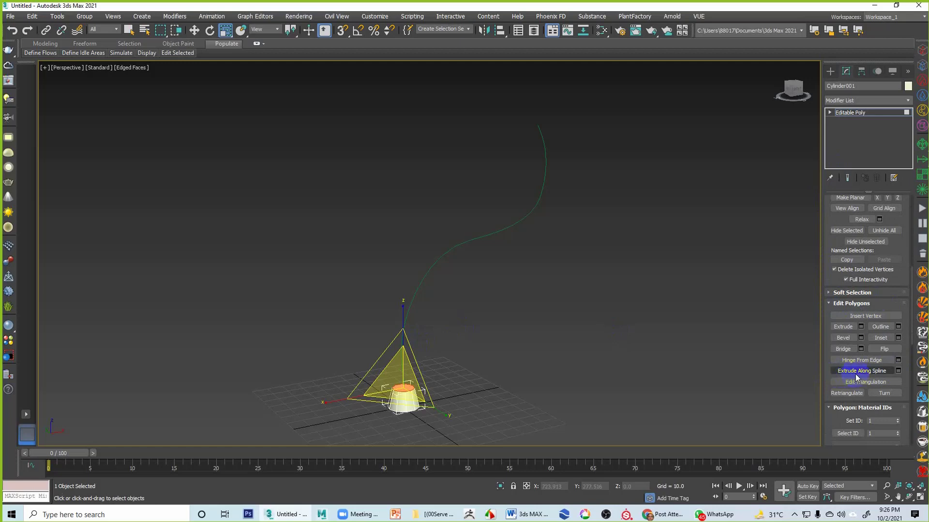
{"action": "left_click", "coordinate": [898, 371]}
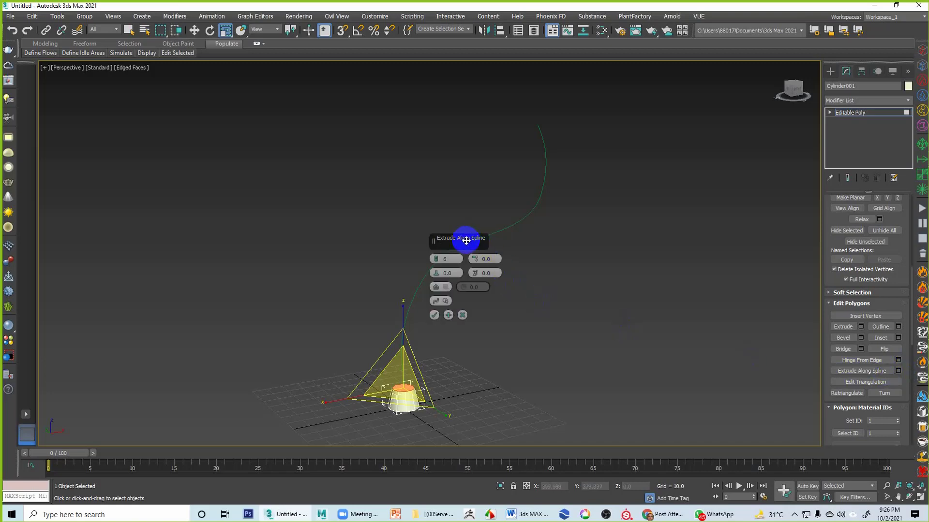
{"action": "left_click_drag", "start_coordinate": [466, 240], "coordinate": [658, 220]}
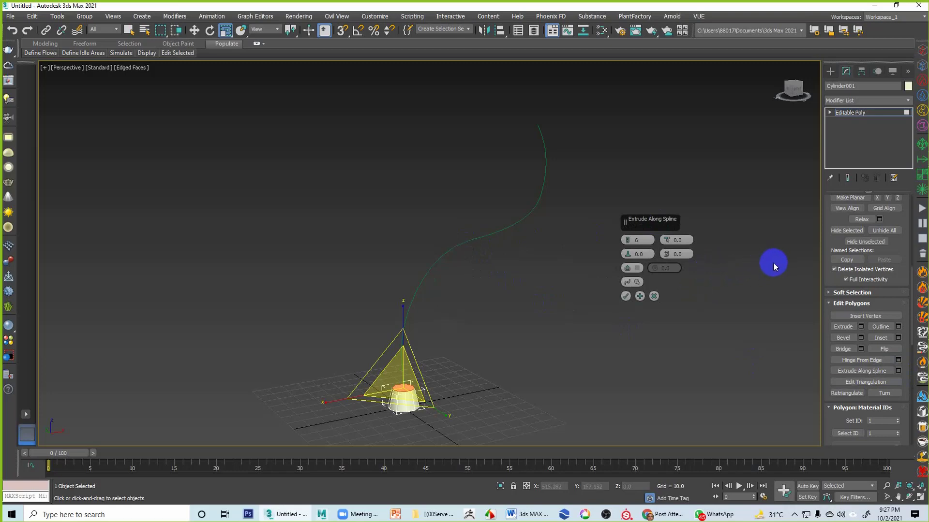
{"action": "left_click", "coordinate": [636, 282]}
{"action": "left_click", "coordinate": [629, 283]}
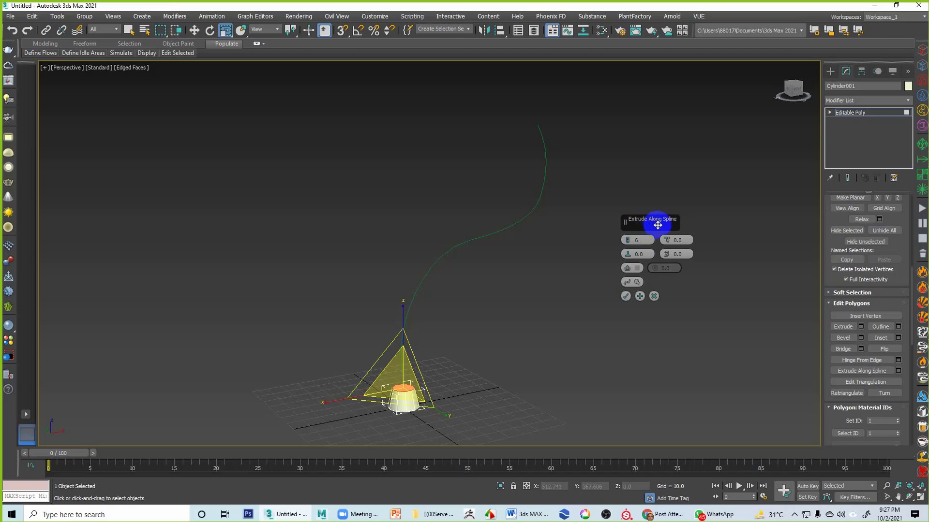
{"action": "left_click", "coordinate": [637, 282]}
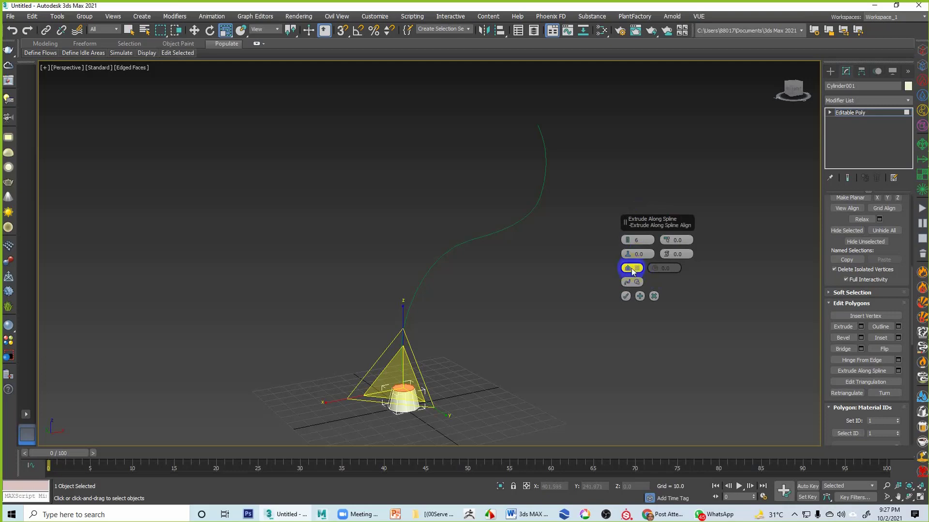
{"action": "left_click", "coordinate": [635, 270]}
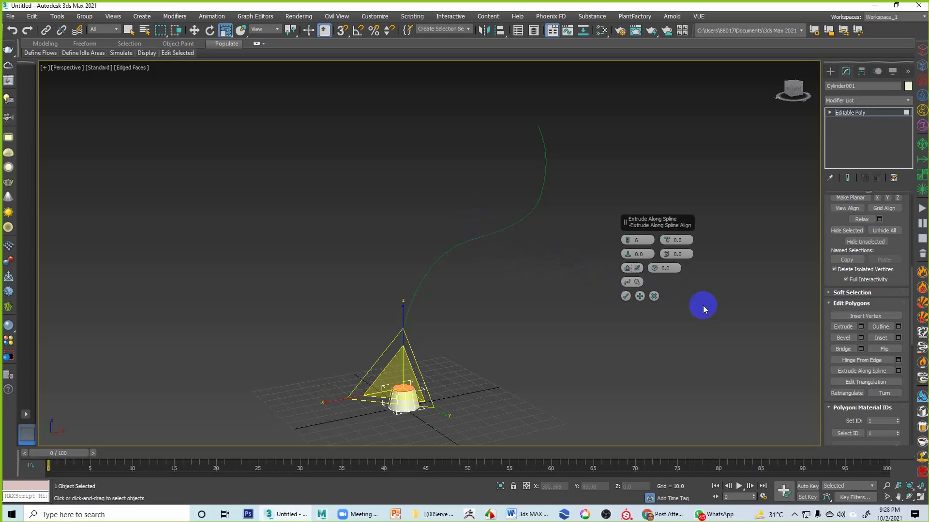
Step: Try to pick the curved line as the extrusion path and reselect the cylinder's top polygon
{"action": "left_click", "coordinate": [630, 282]}
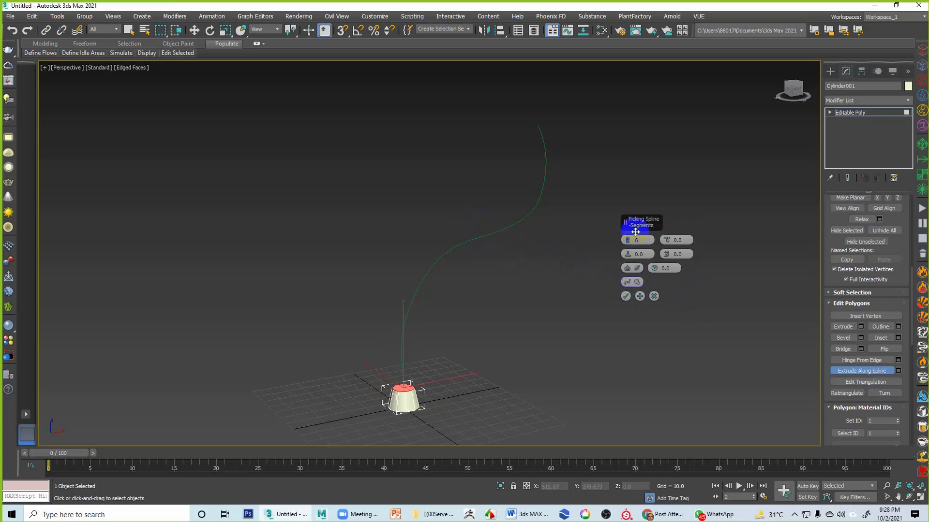
{"action": "left_click", "coordinate": [631, 283]}
{"action": "left_click", "coordinate": [631, 283]}
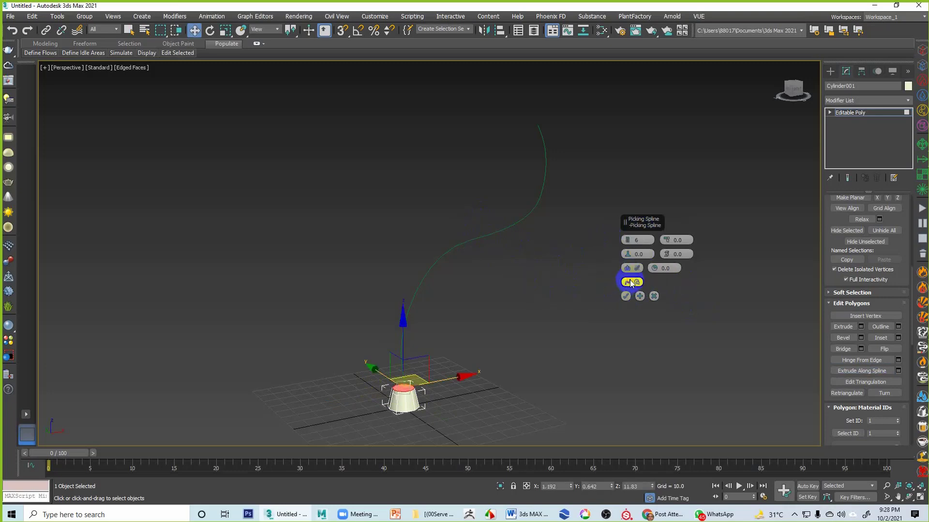
{"action": "left_click", "coordinate": [488, 240]}
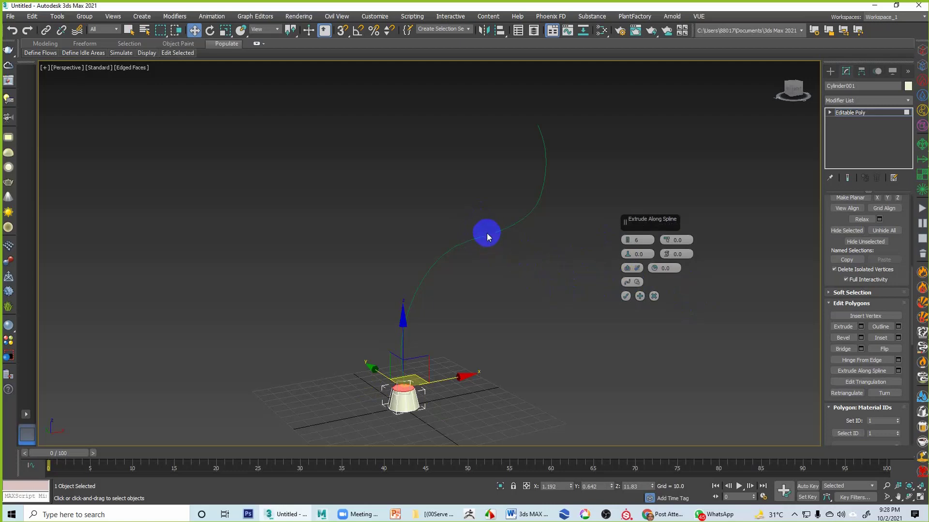
{"action": "left_click", "coordinate": [487, 234]}
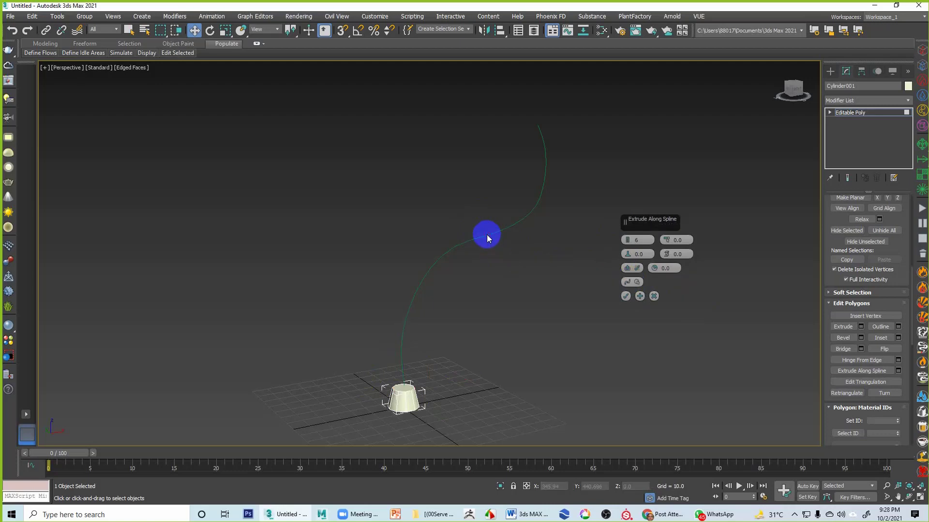
{"action": "left_click", "coordinate": [405, 384]}
Step: Pick the curved line as the top polygon's extrusion path and set the extrusion to 18 segments
{"action": "left_click", "coordinate": [637, 282]}
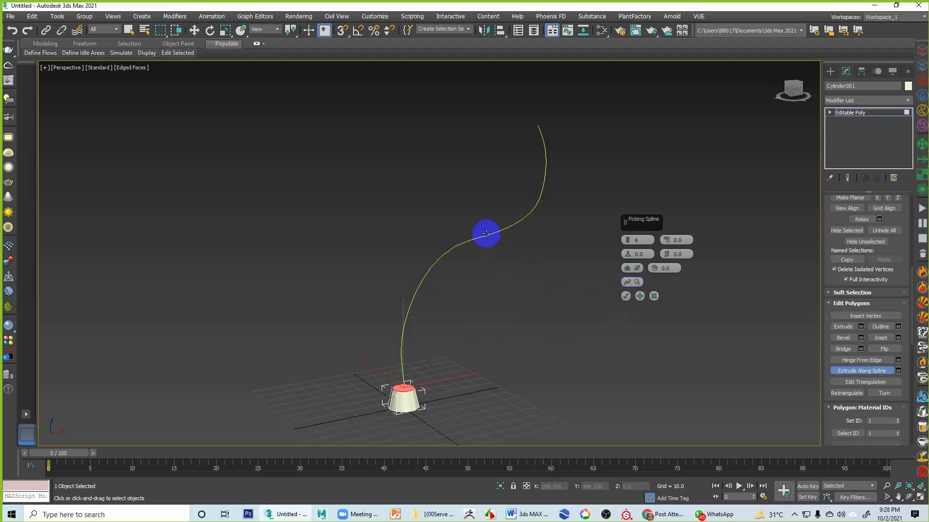
{"action": "left_click", "coordinate": [486, 233]}
{"action": "left_click", "coordinate": [638, 283]}
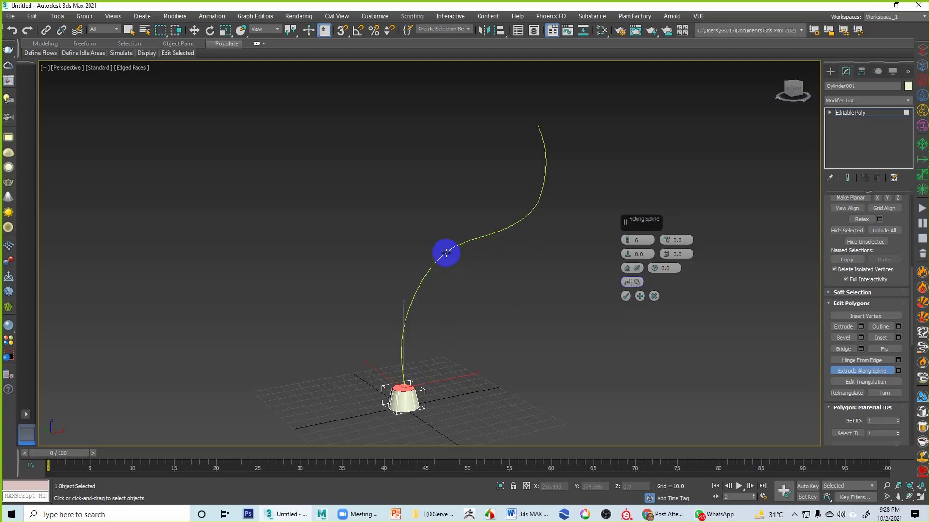
{"action": "left_click", "coordinate": [446, 253]}
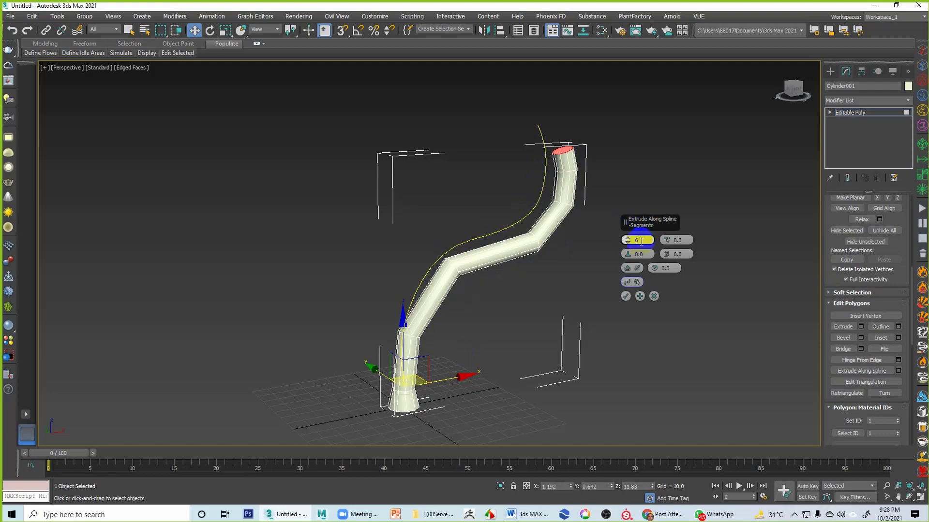
{"action": "left_click_drag", "start_coordinate": [627, 241], "coordinate": [639, 213]}
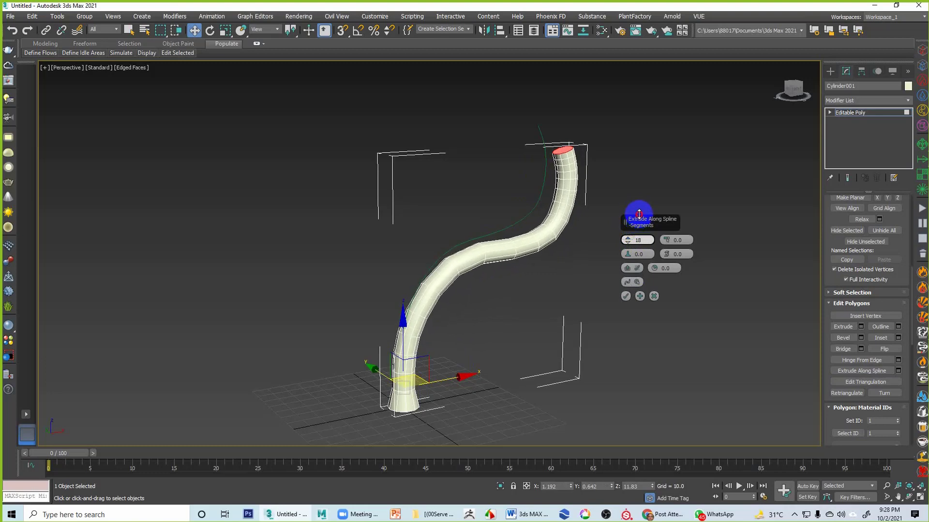
{"action": "left_click", "coordinate": [654, 269]}
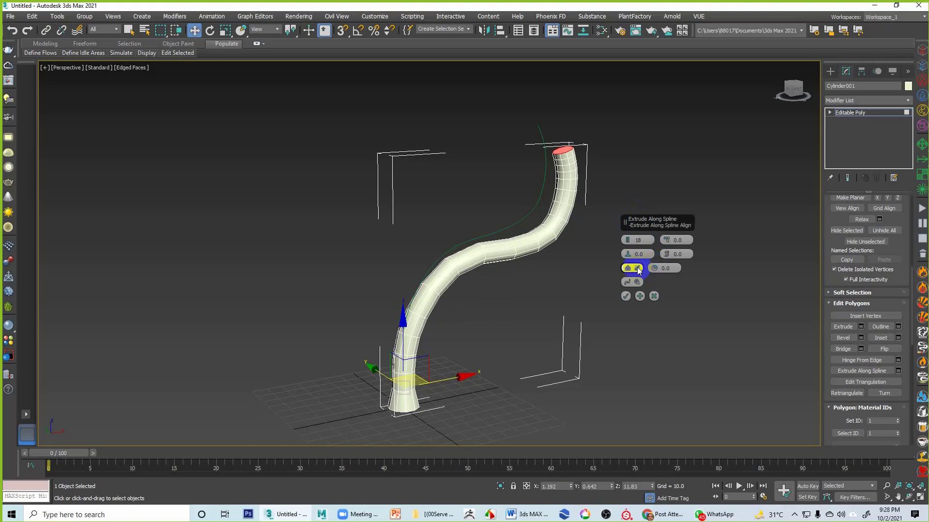
Step: Compare the spline extrusion with and without Extrude Along Spline Align, leaving the option turned off
{"action": "left_click", "coordinate": [638, 269]}
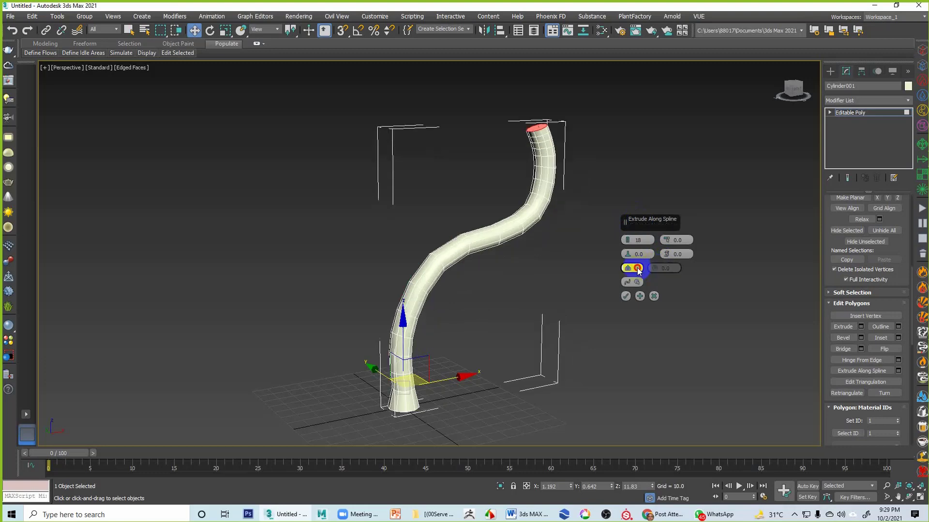
{"action": "left_click", "coordinate": [637, 269]}
{"action": "left_click", "coordinate": [638, 269]}
{"action": "left_click", "coordinate": [638, 269]}
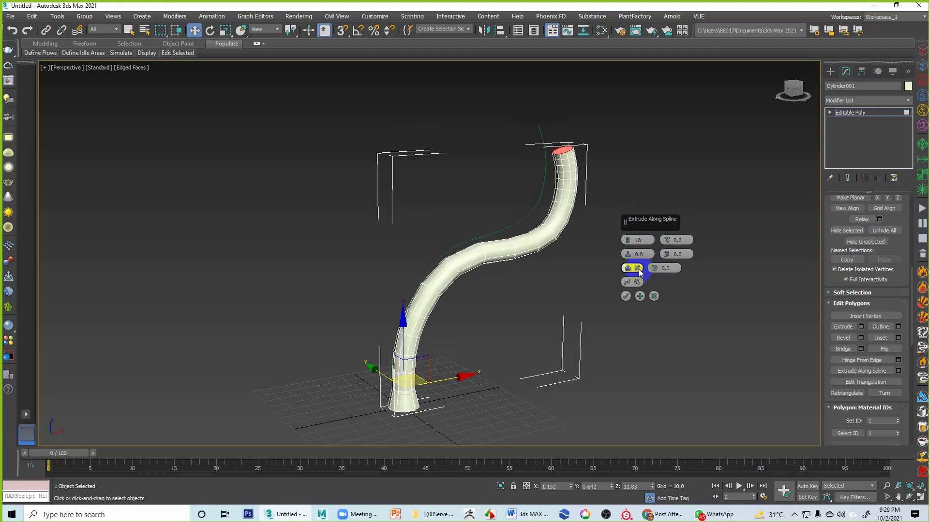
{"action": "left_click", "coordinate": [638, 269]}
{"action": "left_click", "coordinate": [638, 270]}
{"action": "left_click", "coordinate": [638, 269]}
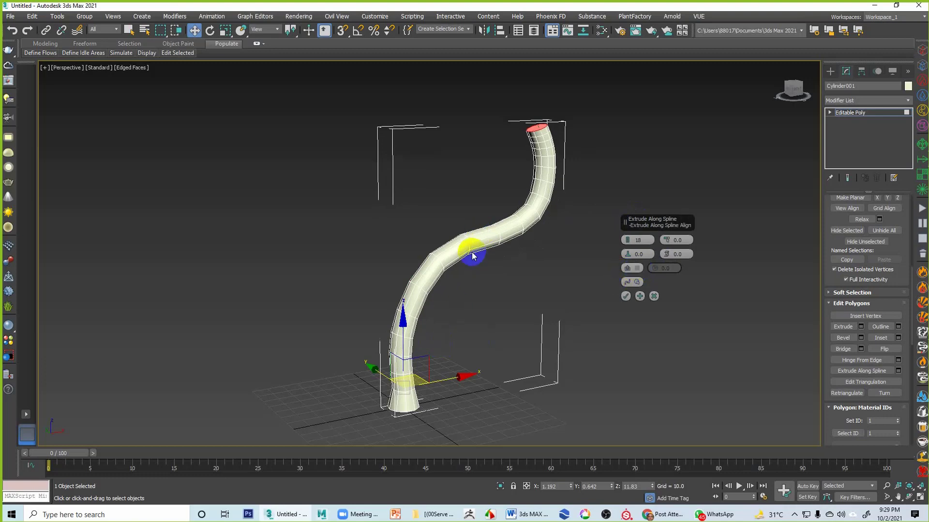
{"action": "middle_click_drag", "start_coordinate": [496, 303], "coordinate": [449, 293], "text": "alt"}
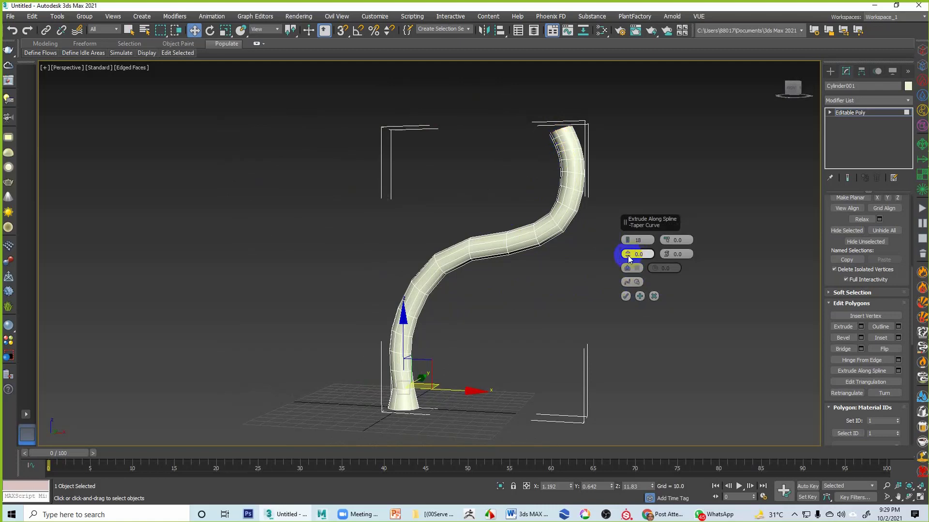
Step: Set the spline extrusion's Taper Curve to -2.0, apply the extrusion and inspect the curved shape
{"action": "mouse_move", "coordinate": [628, 255]}
{"action": "left_mouse_down"}
{"action": "mouse_move", "coordinate": [630, 237]}
{"action": "mouse_move", "coordinate": [630, 257]}
{"action": "left_mouse_up"}
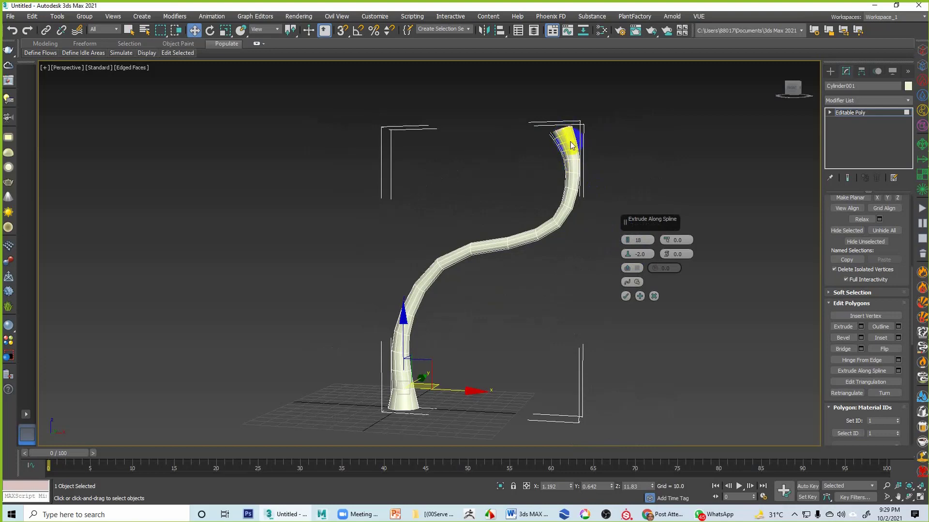
{"action": "left_click", "coordinate": [626, 297]}
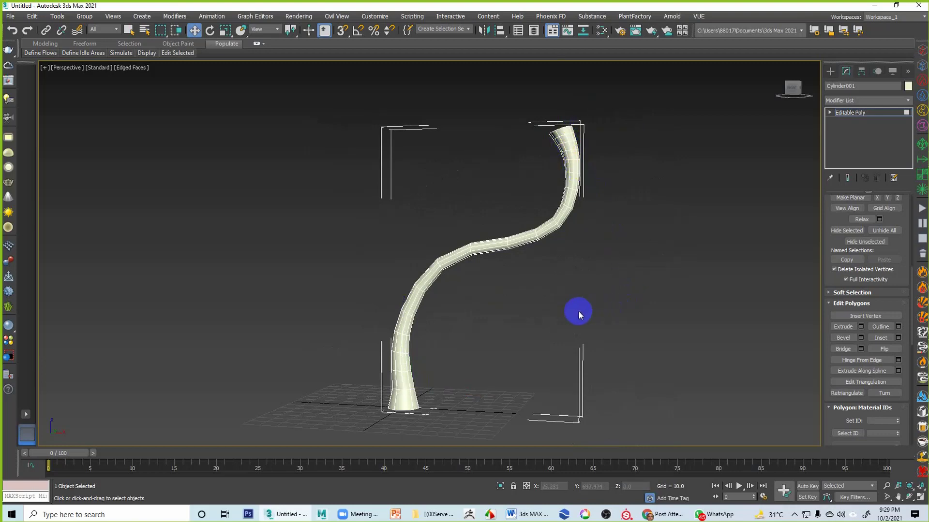
{"action": "middle_click_drag", "start_coordinate": [578, 311], "coordinate": [514, 431], "text": "alt"}
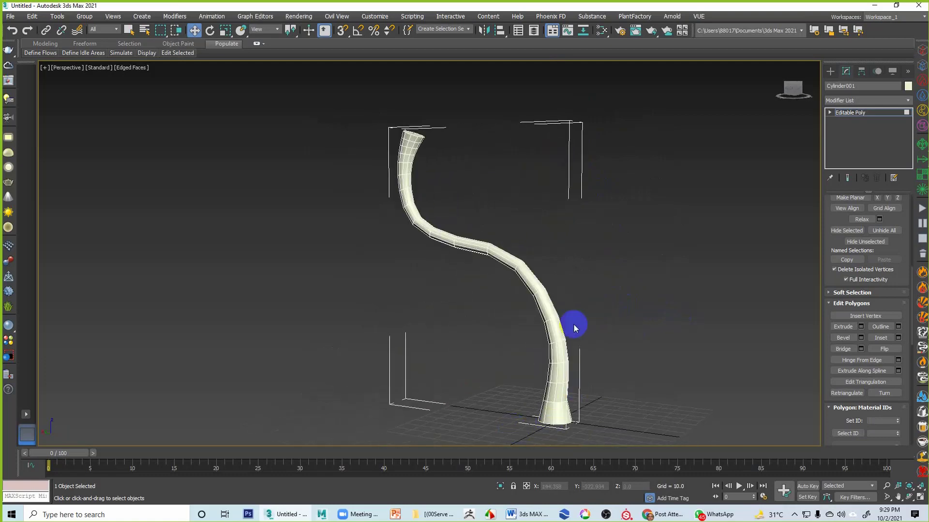
{"action": "middle_click_drag", "start_coordinate": [421, 152], "coordinate": [338, 240], "text": "alt"}
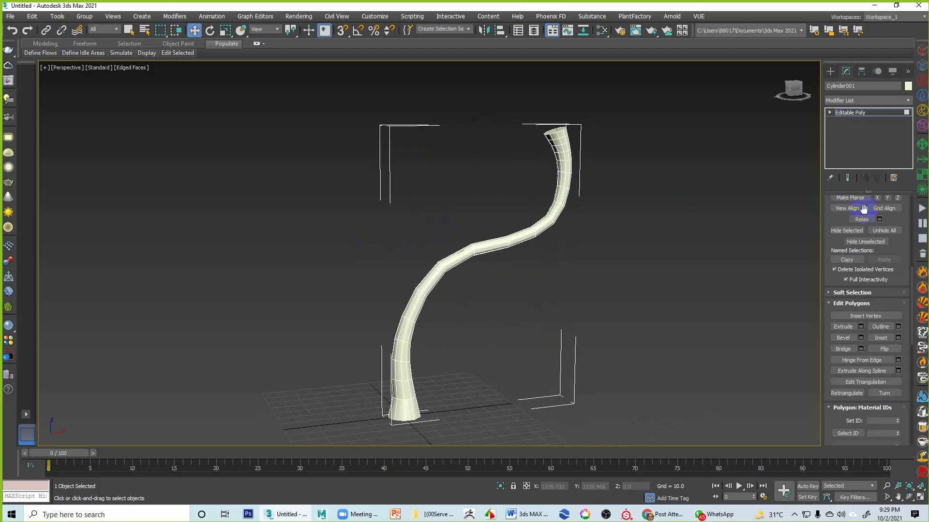
Step: Delete the polygons of the curved extrusion's upper section, down to the end of its middle bend
{"action": "left_click", "coordinate": [830, 112]}
{"action": "left_click_drag", "start_coordinate": [509, 90], "coordinate": [617, 213]}
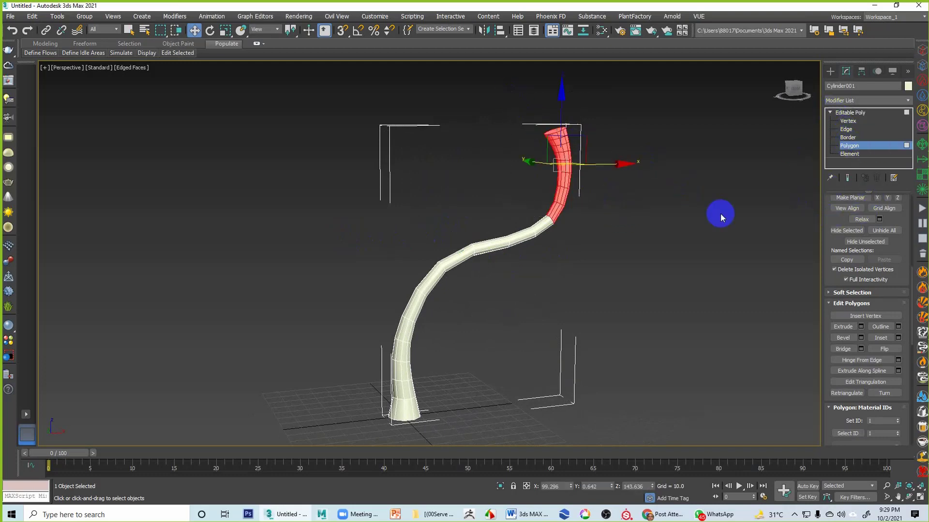
{"action": "key", "text": "Delete"}
{"action": "middle_click_drag", "start_coordinate": [474, 310], "coordinate": [495, 297], "text": "alt"}
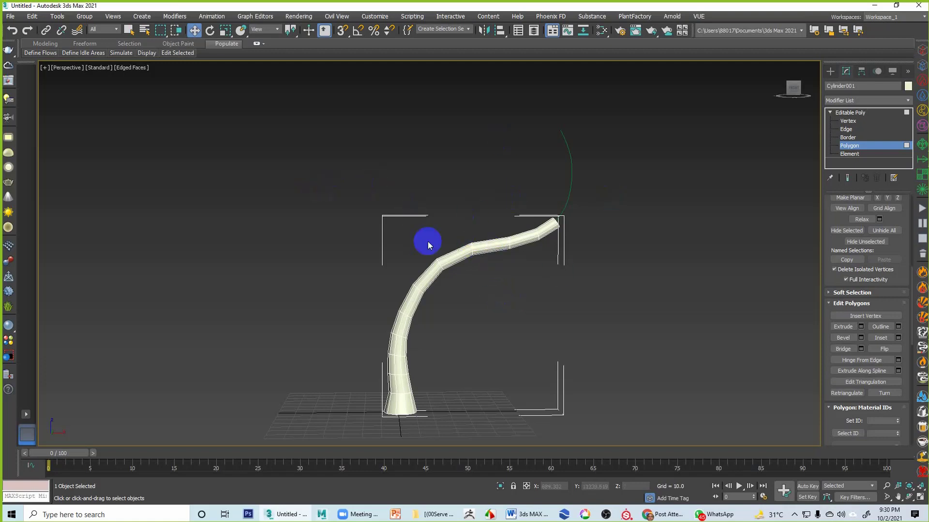
Step: Reset the scene without saving the extruded cylinder
{"action": "left_click", "coordinate": [10, 17]}
{"action": "left_click", "coordinate": [27, 43]}
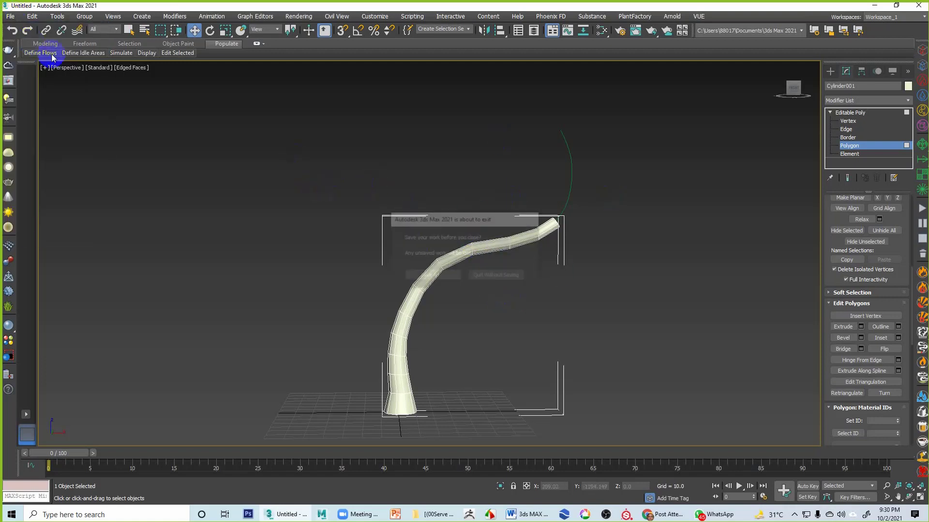
{"action": "left_click", "coordinate": [491, 275]}
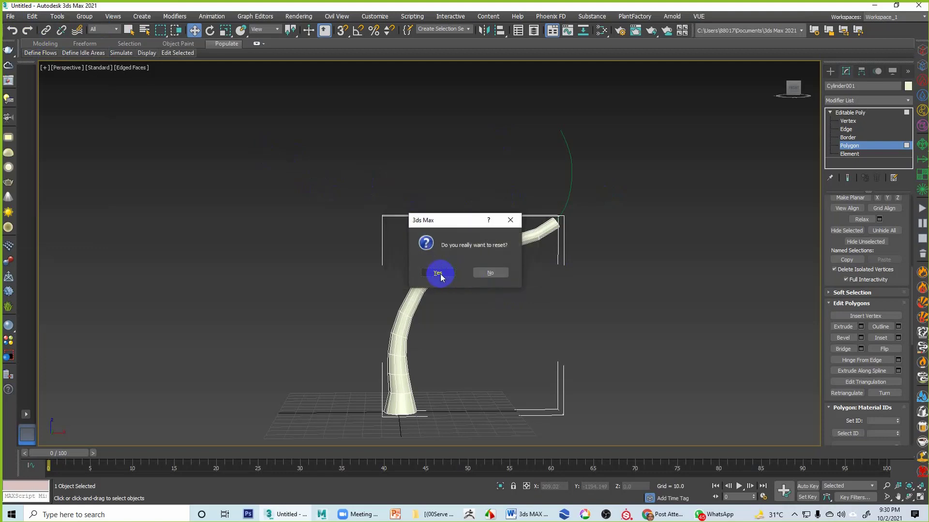
{"action": "left_click", "coordinate": [437, 274]}
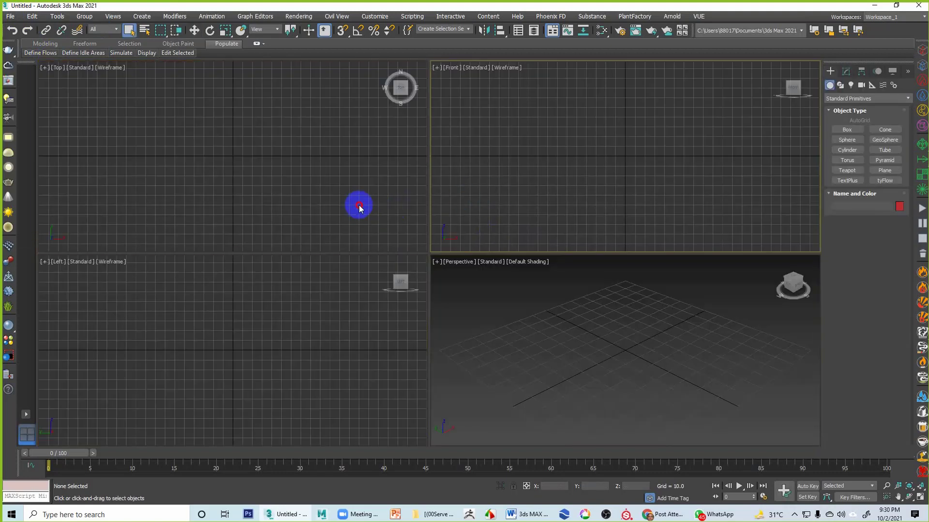
Step: Create a cylinder of about 17.4 radius and 32.5 height near the grid centre in Perspective, and display its edged faces
{"action": "left_click", "coordinate": [359, 207]}
{"action": "left_click", "coordinate": [353, 346]}
{"action": "left_click", "coordinate": [562, 361]}
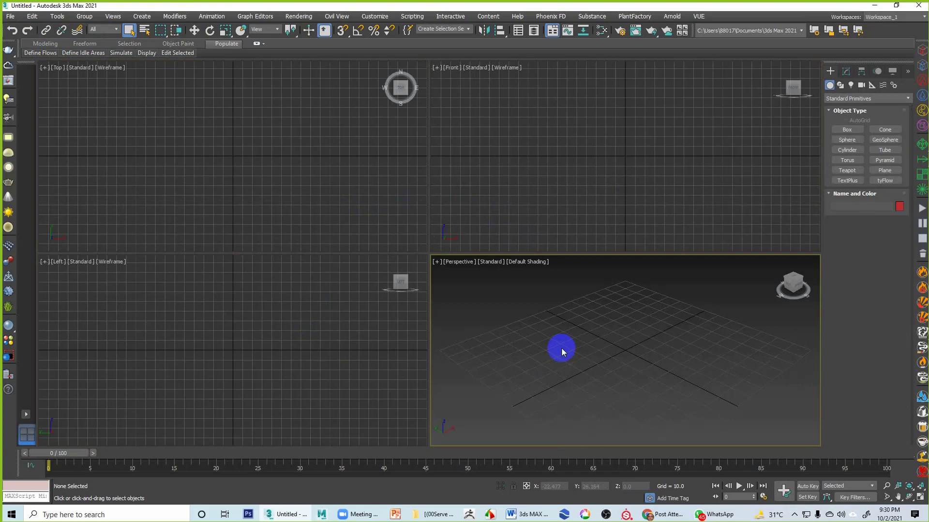
{"action": "left_click", "coordinate": [847, 150]}
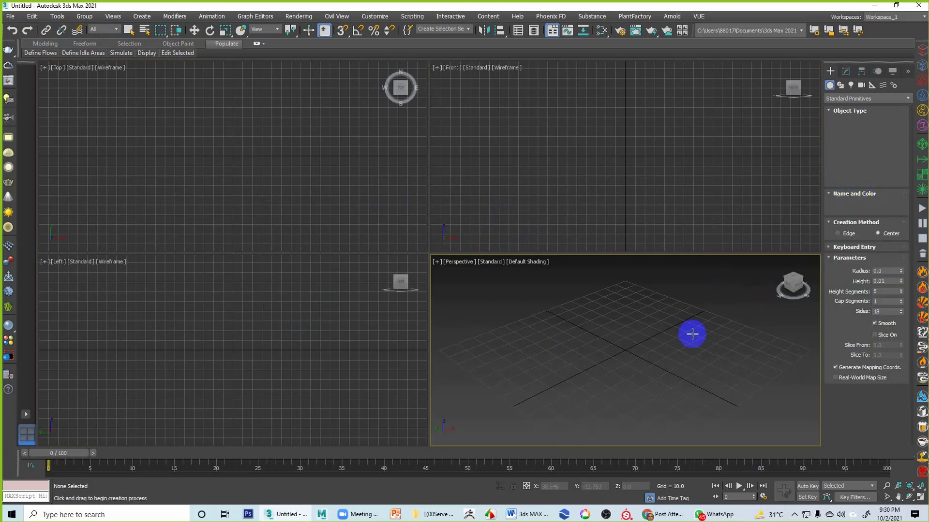
{"action": "left_click_drag", "start_coordinate": [627, 351], "coordinate": [635, 366]}
{"action": "left_click", "coordinate": [641, 304]}
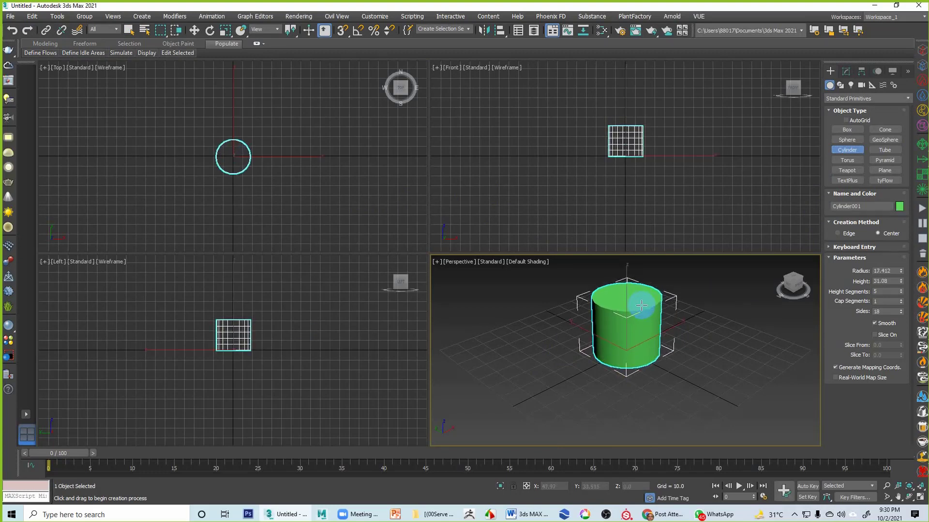
{"action": "right_click_drag", "start_coordinate": [677, 315], "coordinate": [707, 319]}
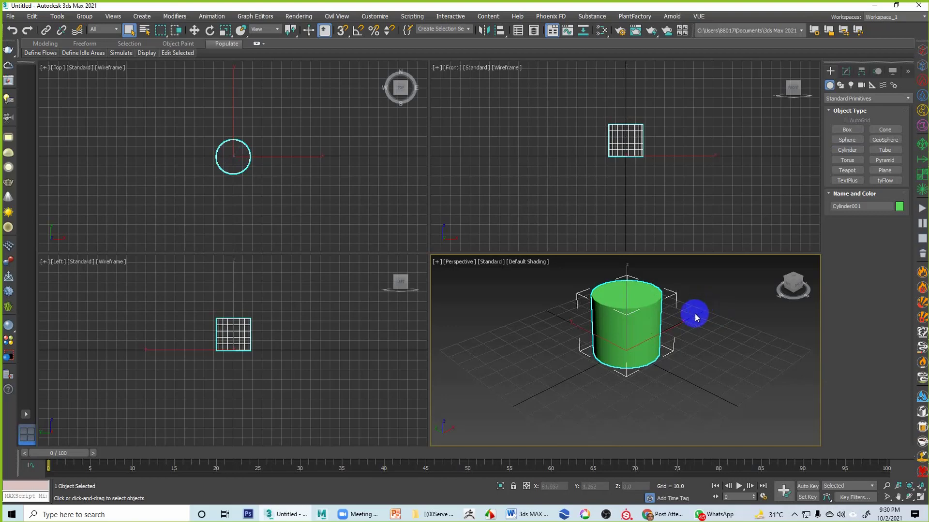
{"action": "middle_click_drag", "start_coordinate": [697, 315], "coordinate": [642, 347]}
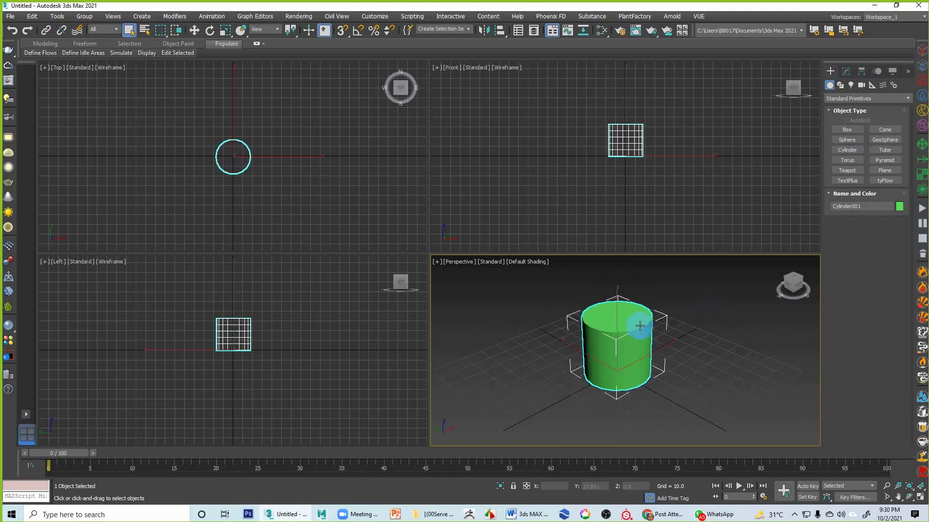
{"action": "key", "text": "F4"}
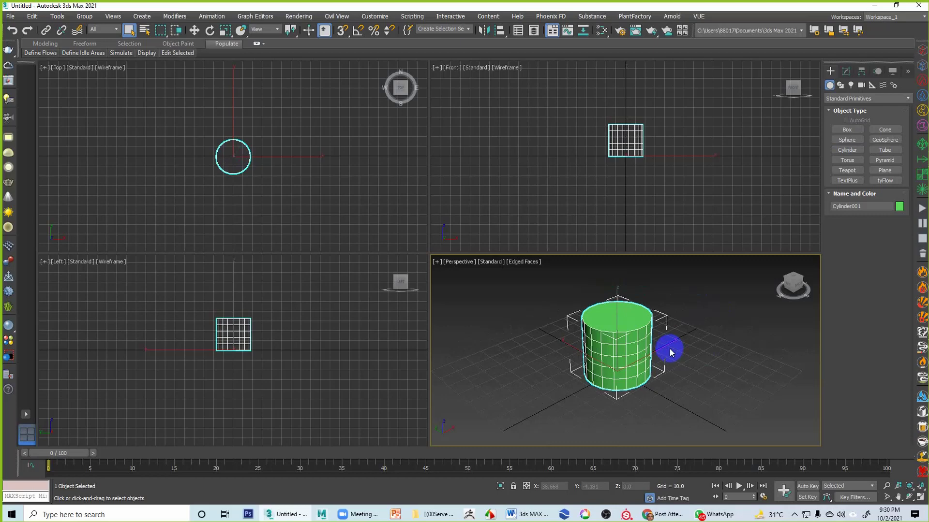
Step: Examine the cylinder's roundness and side facets from above and close to its base
{"action": "middle_click_drag", "start_coordinate": [669, 349], "coordinate": [618, 370], "text": "alt"}
{"action": "scroll", "coordinate": [272, 204], "scroll_direction": "up", "scroll_amount": 3}
{"action": "middle_click_drag", "start_coordinate": [246, 115], "coordinate": [298, 190]}
{"action": "scroll", "coordinate": [286, 180], "scroll_direction": "up", "scroll_amount": 2}
{"action": "middle_click_drag", "start_coordinate": [668, 414], "coordinate": [618, 402]}
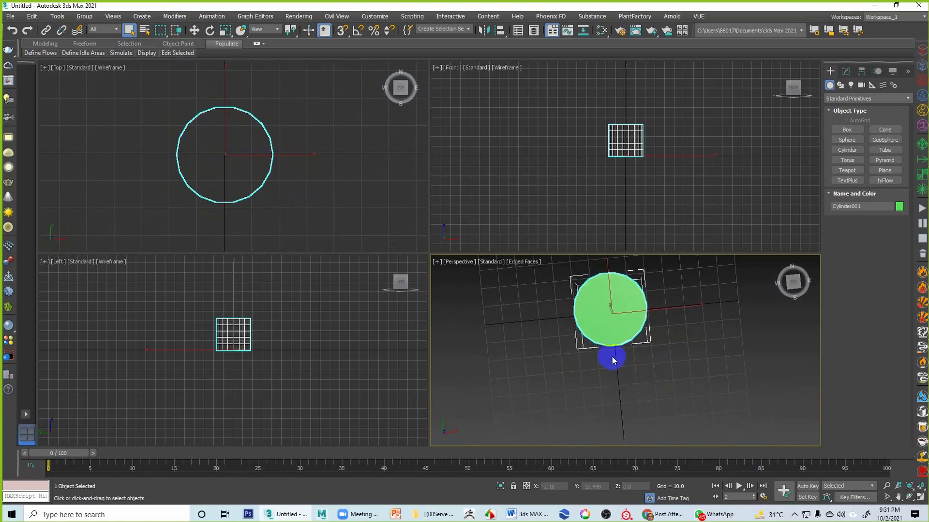
{"action": "middle_click_drag", "start_coordinate": [616, 365], "coordinate": [643, 426], "text": "alt"}
{"action": "scroll", "coordinate": [643, 334], "scroll_direction": "up", "scroll_amount": 3}
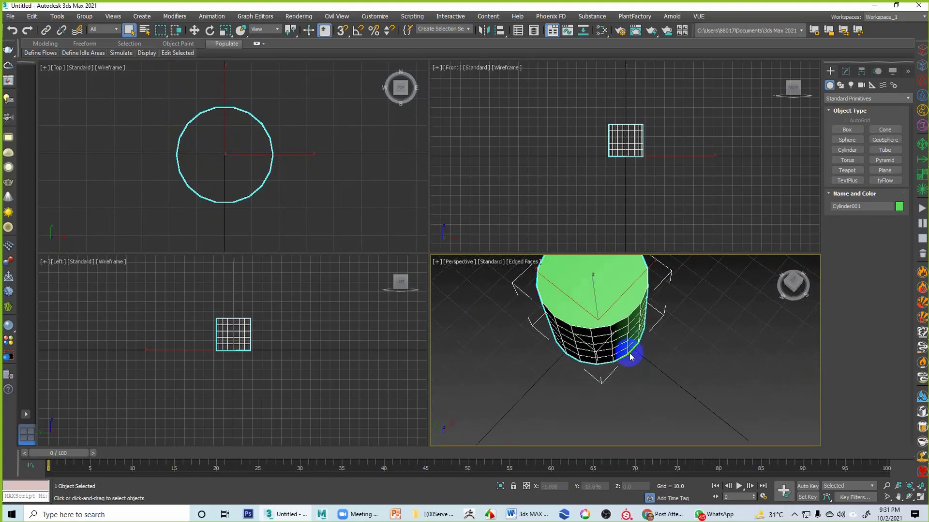
{"action": "middle_click_drag", "start_coordinate": [639, 354], "coordinate": [622, 381], "text": "alt"}
{"action": "scroll", "coordinate": [622, 365], "scroll_direction": "up", "scroll_amount": 3}
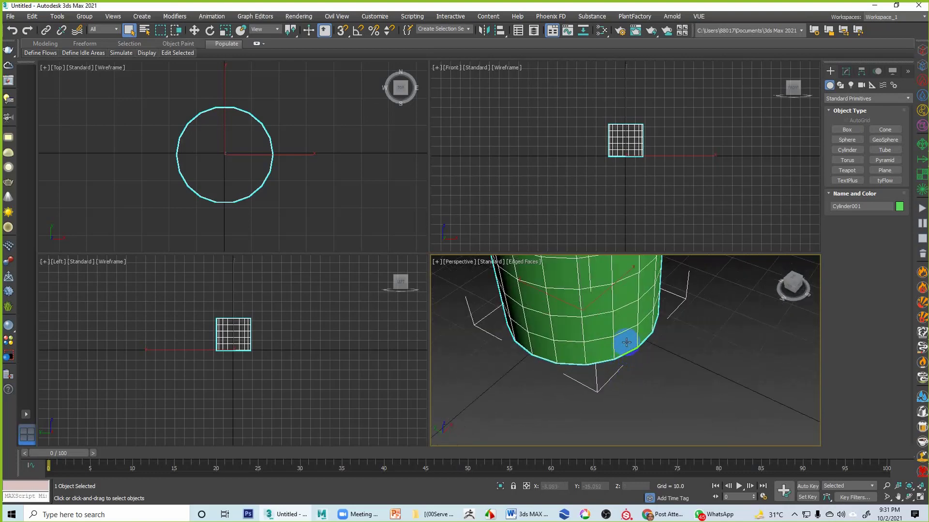
{"action": "scroll", "coordinate": [639, 353], "scroll_direction": "down", "scroll_amount": 4}
{"action": "middle_click_drag", "start_coordinate": [691, 341], "coordinate": [680, 372]}
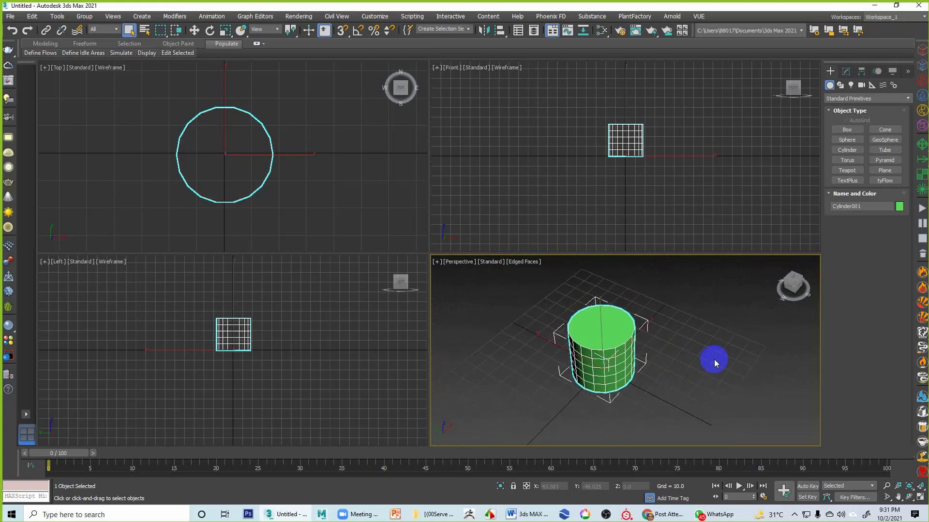
Step: Set the cylinder's number of sides to 20 and inspect its base edge
{"action": "left_click", "coordinate": [850, 72]}
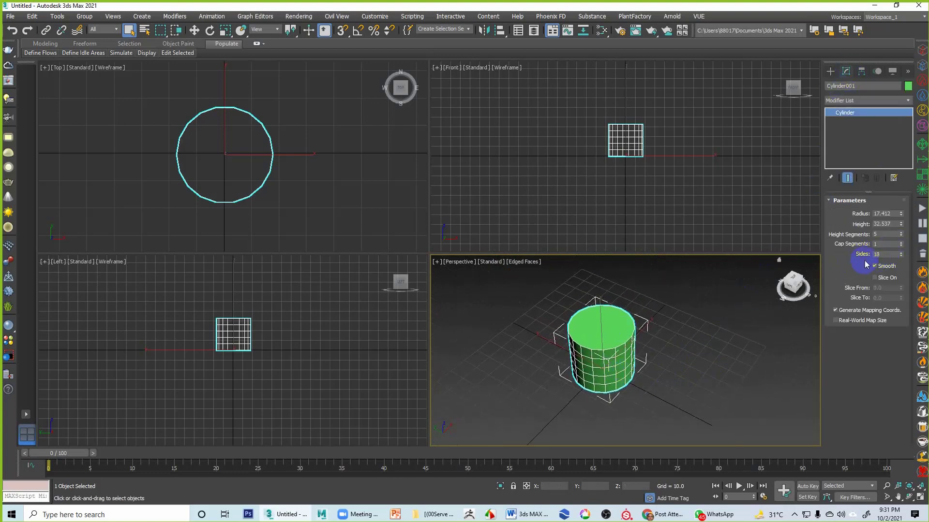
{"action": "left_click", "coordinate": [886, 255]}
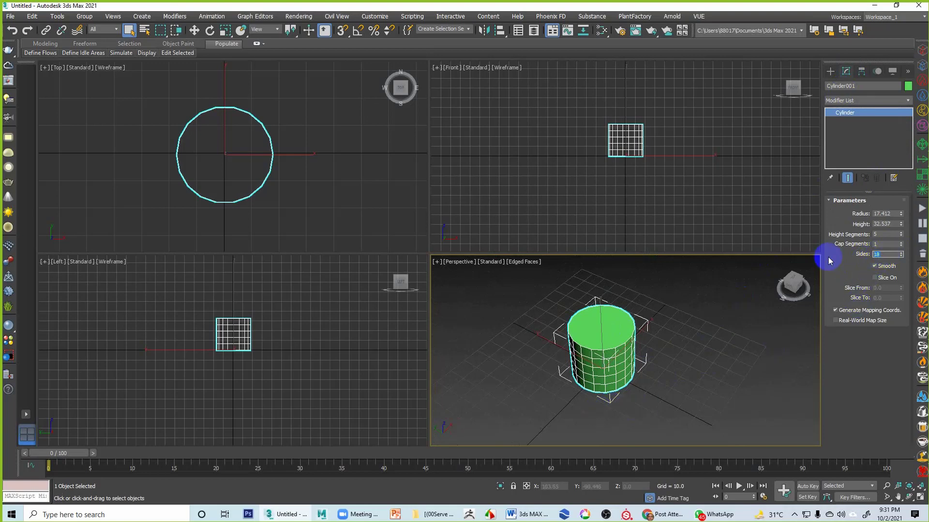
{"action": "type", "text": "0"}
{"action": "key", "text": "Return"}
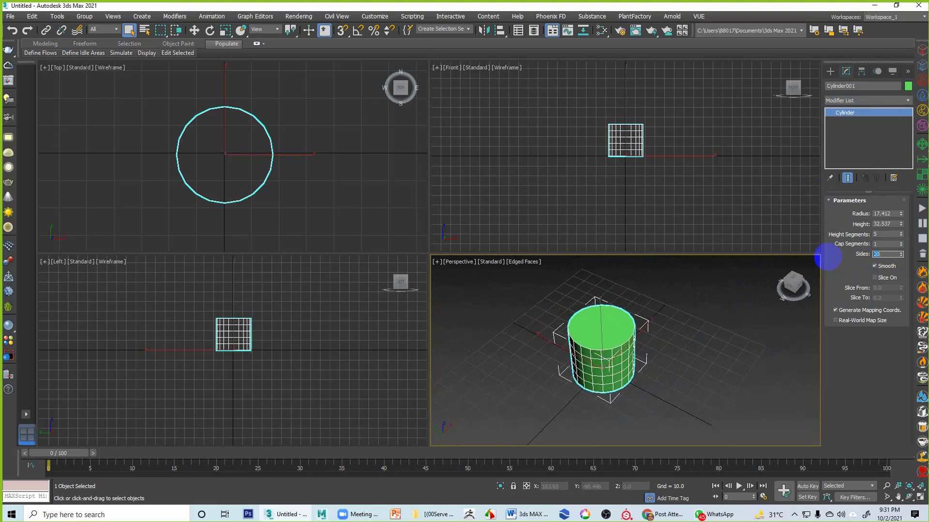
{"action": "middle_click_drag", "start_coordinate": [798, 369], "coordinate": [711, 382], "text": "alt"}
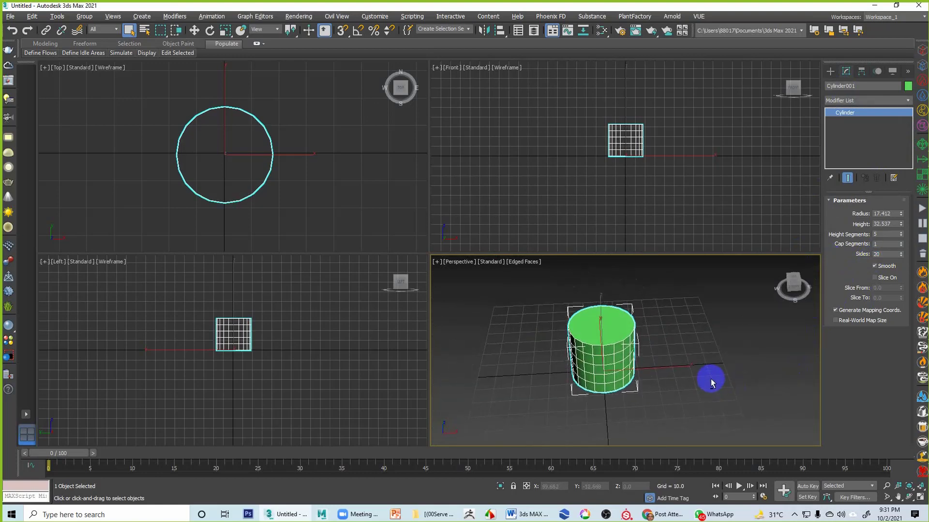
{"action": "scroll", "coordinate": [671, 366], "scroll_direction": "up", "scroll_amount": 3}
{"action": "middle_click_drag", "start_coordinate": [622, 384], "coordinate": [607, 368], "text": "alt"}
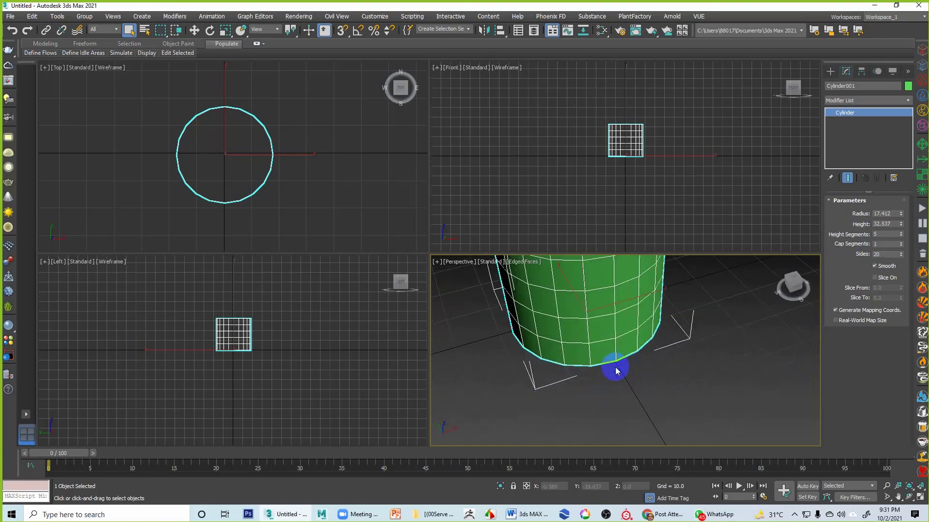
Step: Try the cylinder with 10 sides, and set it back to 20 sides
{"action": "left_click_drag", "start_coordinate": [890, 254], "coordinate": [829, 259]}
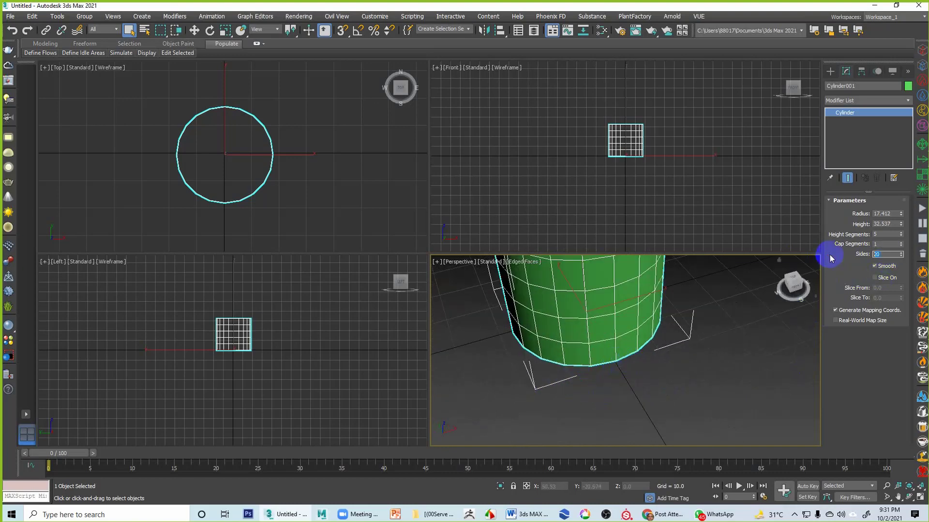
{"action": "type", "text": "10"}
{"action": "key", "text": "Return"}
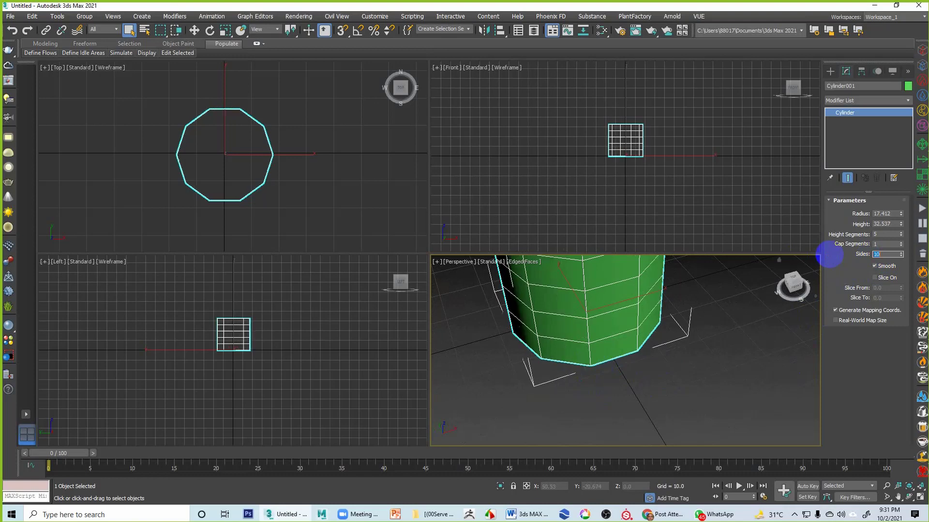
{"action": "middle_click_drag", "start_coordinate": [732, 301], "coordinate": [729, 324], "text": "alt"}
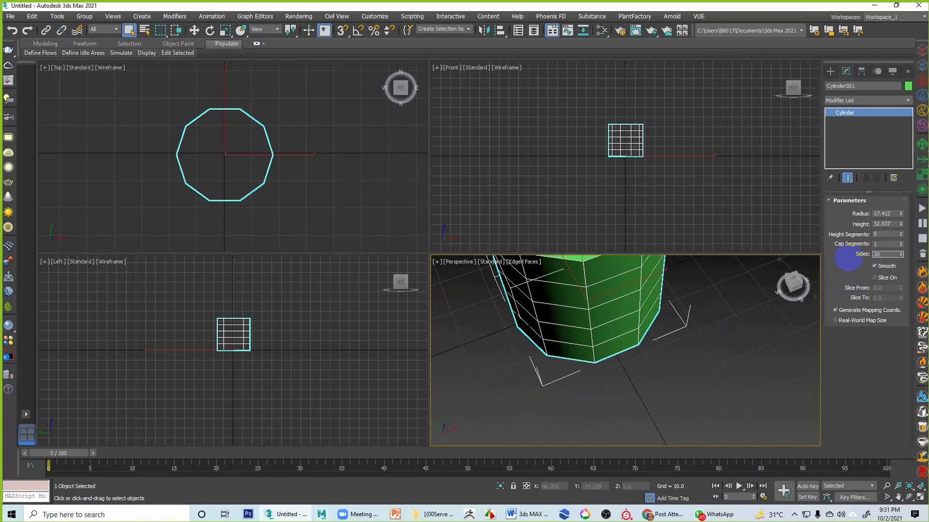
{"action": "middle_click_drag", "start_coordinate": [657, 270], "coordinate": [651, 369], "text": "alt"}
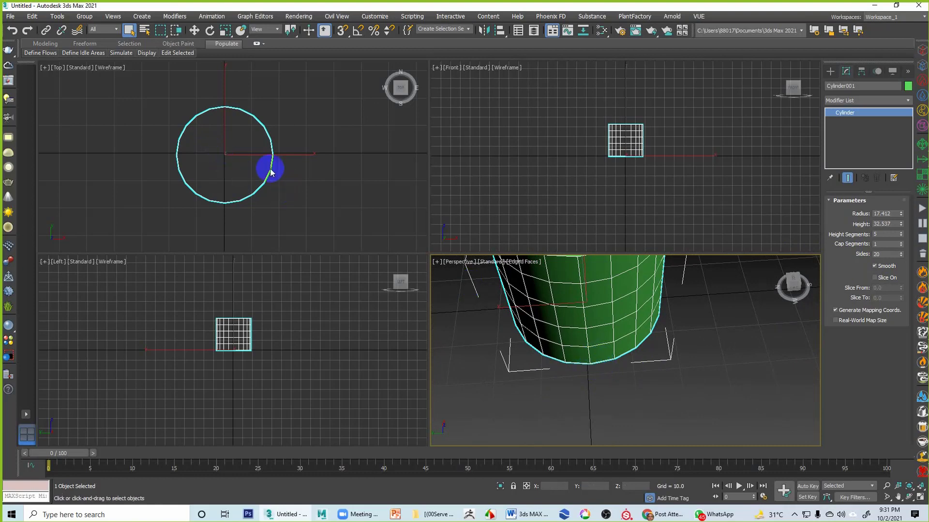
Step: Move the cylinder to the world origin by setting its X and Y positions to 0
{"action": "left_click", "coordinate": [194, 30]}
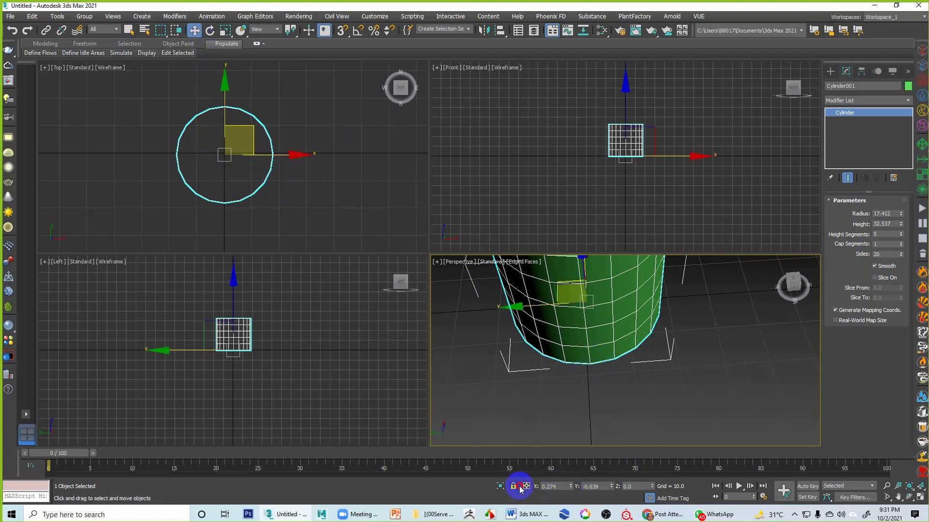
{"action": "left_click_drag", "start_coordinate": [560, 486], "coordinate": [490, 490]}
{"action": "type", "text": "0"}
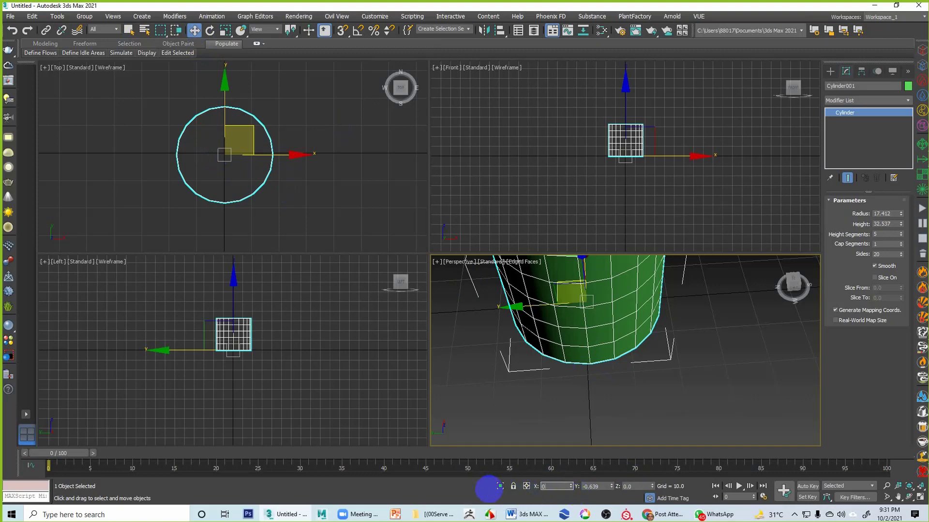
{"action": "key", "text": "Tab"}
{"action": "type", "text": "0"}
{"action": "key", "text": "Tab"}
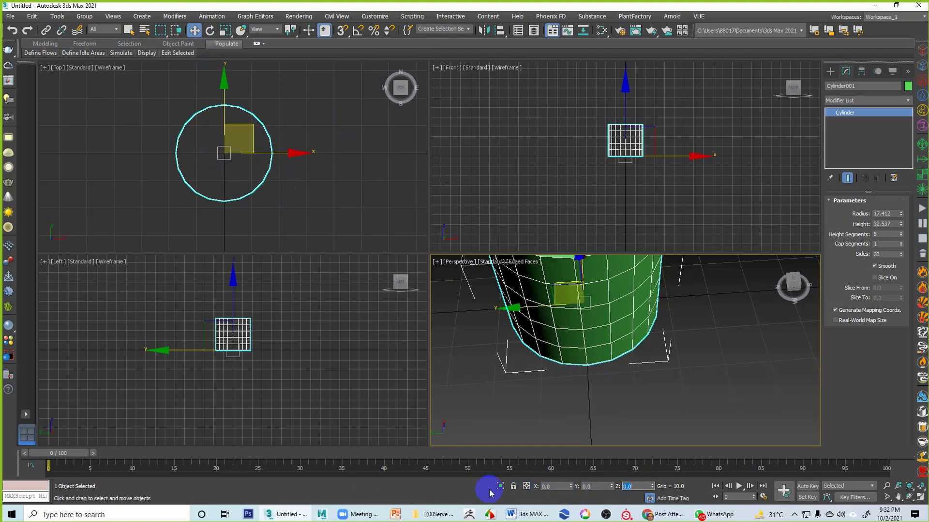
Step: Set the cylinder's number of sides to 8 and inspect how its corners line up with the axes
{"action": "middle_click_drag", "start_coordinate": [514, 405], "coordinate": [597, 419], "text": "alt"}
{"action": "scroll", "coordinate": [246, 210], "scroll_direction": "up", "scroll_amount": 2}
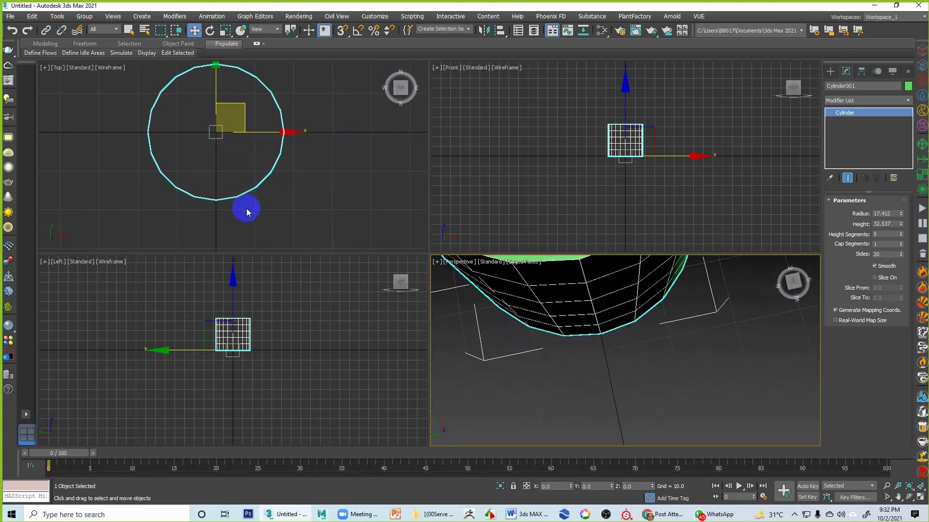
{"action": "scroll", "coordinate": [246, 210], "scroll_direction": "up", "scroll_amount": 3}
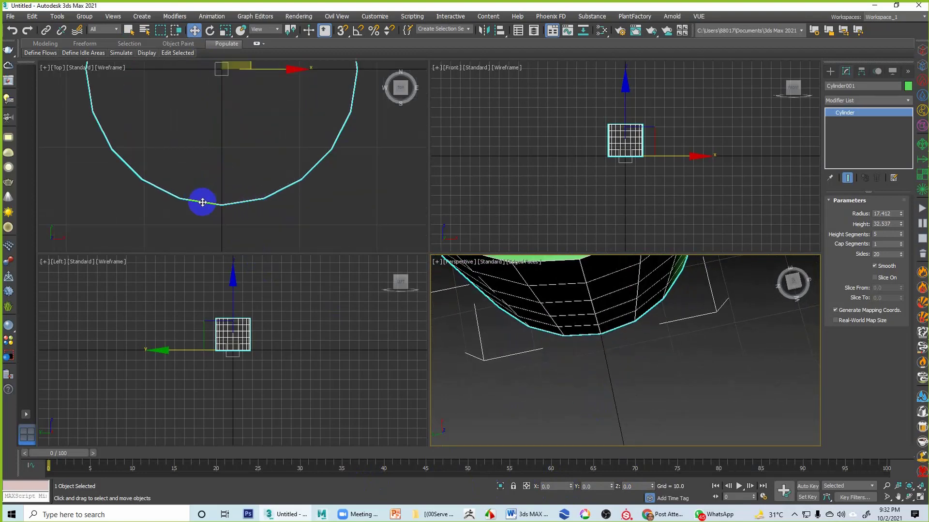
{"action": "double_click", "coordinate": [890, 255]}
{"action": "key", "text": "Return"}
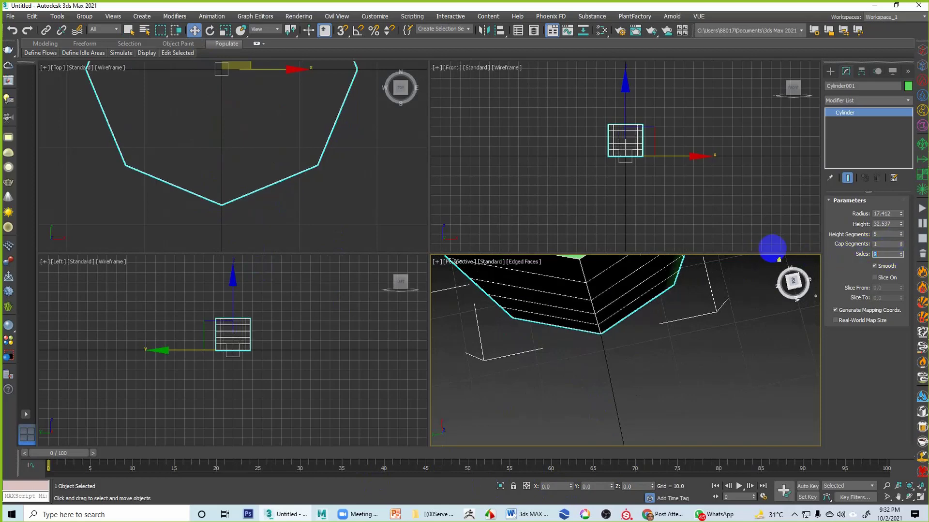
{"action": "scroll", "coordinate": [317, 183], "scroll_direction": "down", "scroll_amount": 3}
{"action": "middle_click_drag", "start_coordinate": [334, 143], "coordinate": [305, 167]}
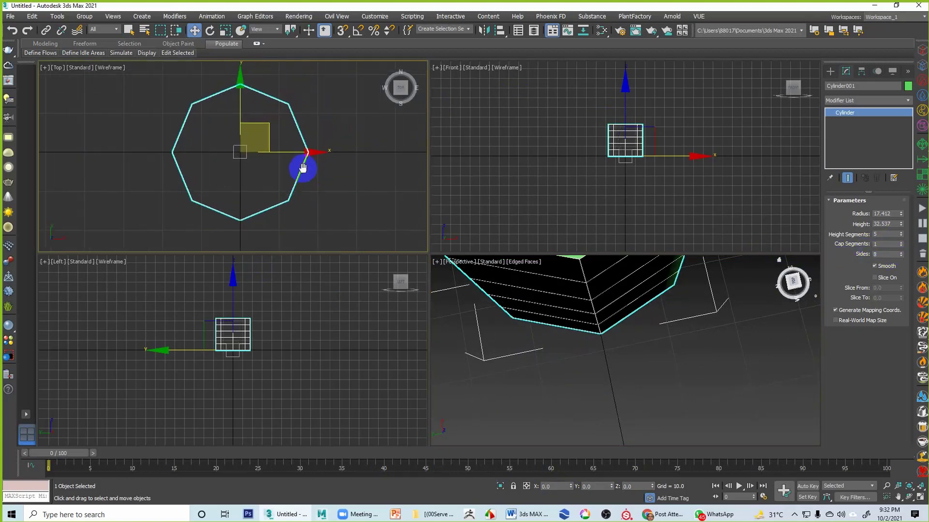
{"action": "middle_click_drag", "start_coordinate": [627, 352], "coordinate": [618, 412], "text": "alt"}
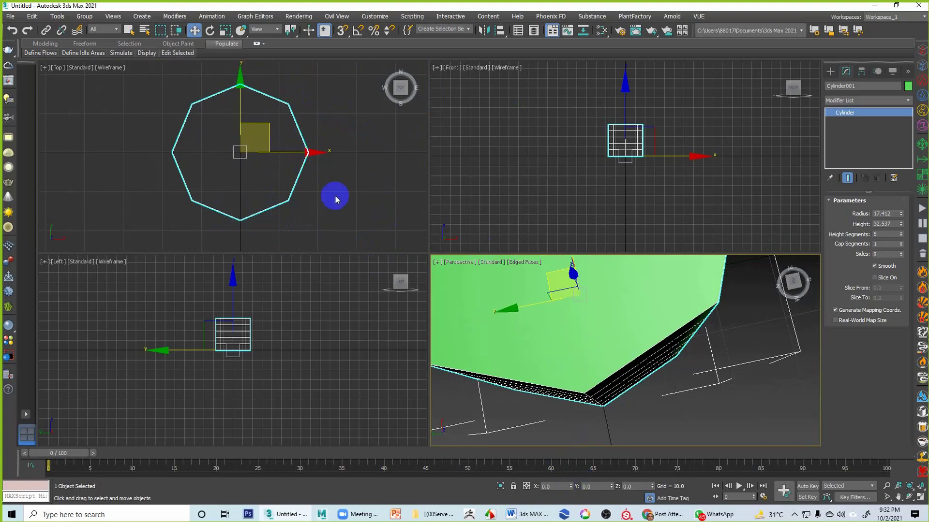
Step: Move the cylinder off the world origin, and bring it back by setting its X and Y positions to 0
{"action": "left_click_drag", "start_coordinate": [265, 128], "coordinate": [345, 87]}
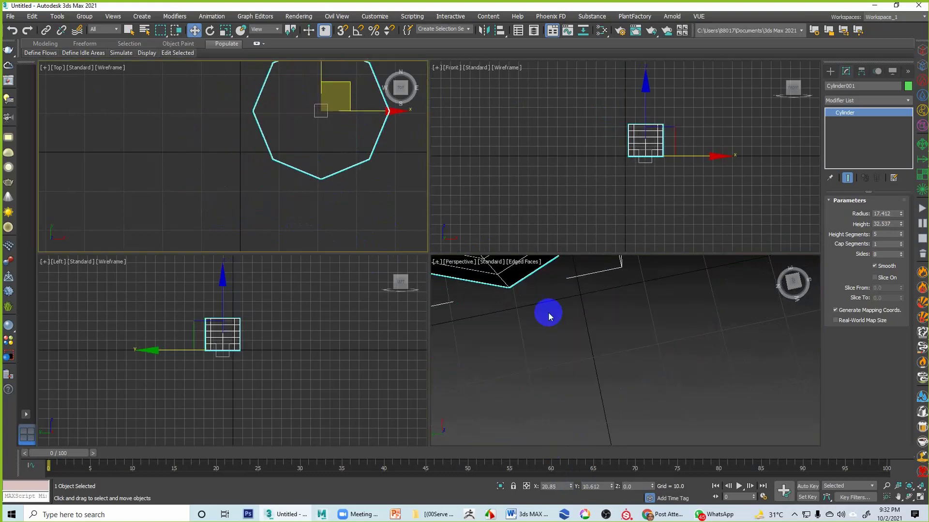
{"action": "double_click", "coordinate": [551, 486]}
{"action": "type", "text": "0"}
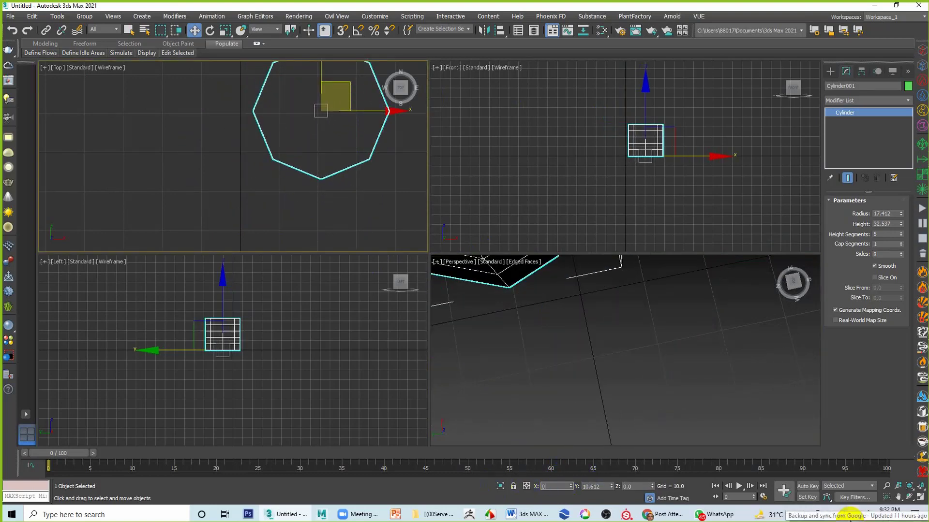
{"action": "key", "text": "Tab"}
{"action": "type", "text": "0"}
{"action": "key", "text": "Return"}
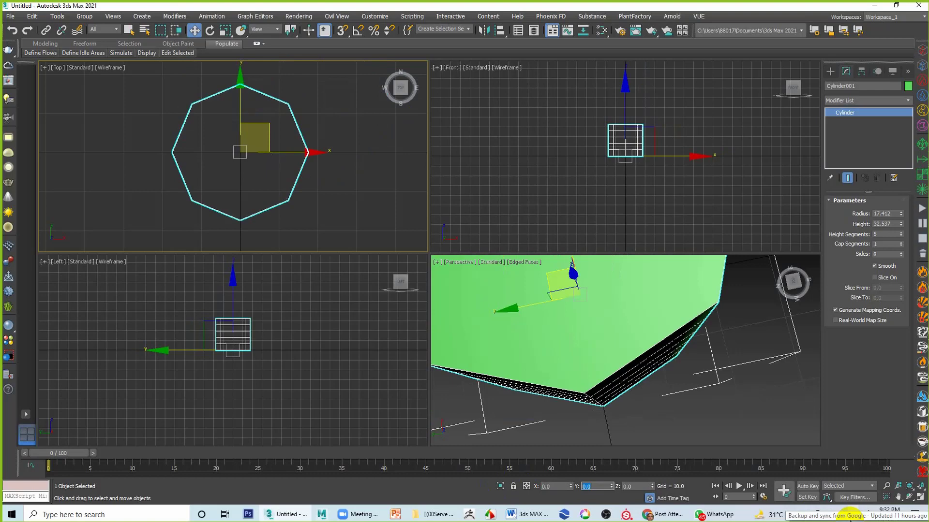
Step: Create a second cylinder at the origin by keyboard entry, with radius 21.7 and height 3.27
{"action": "left_click", "coordinate": [338, 208]}
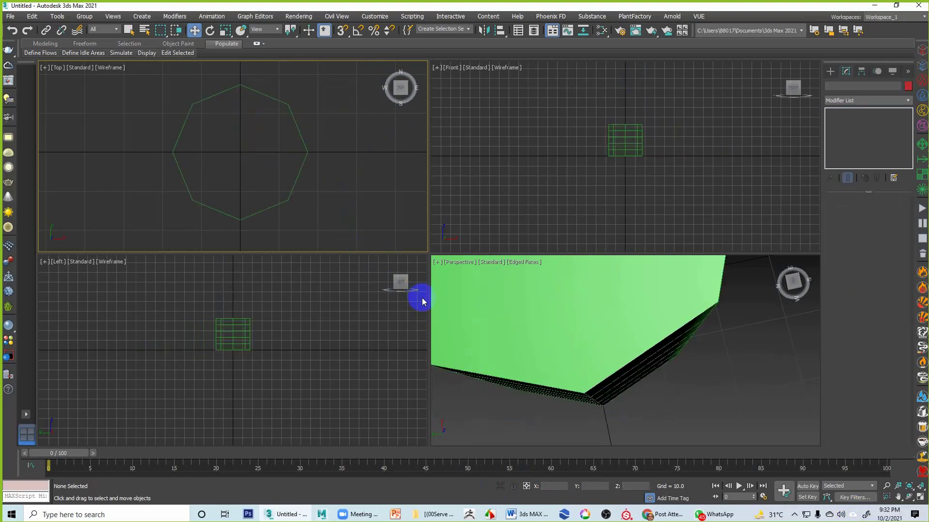
{"action": "scroll", "coordinate": [641, 380], "scroll_direction": "down", "scroll_amount": 5}
{"action": "middle_click_drag", "start_coordinate": [654, 364], "coordinate": [640, 325], "text": "alt"}
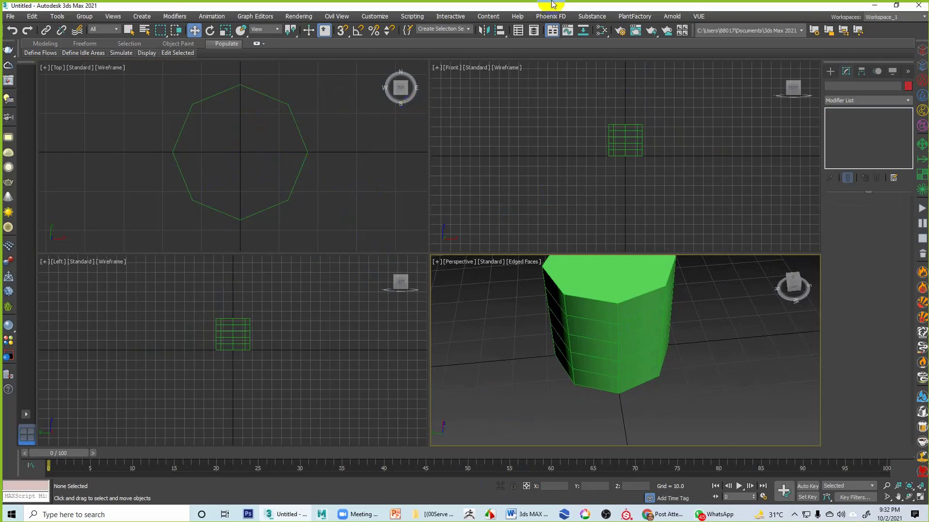
{"action": "left_click", "coordinate": [831, 71]}
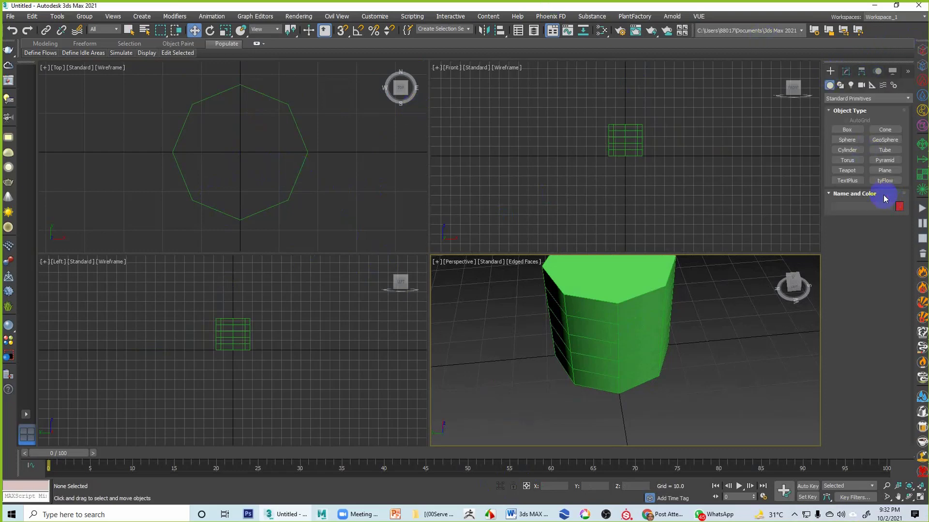
{"action": "left_click", "coordinate": [847, 150]}
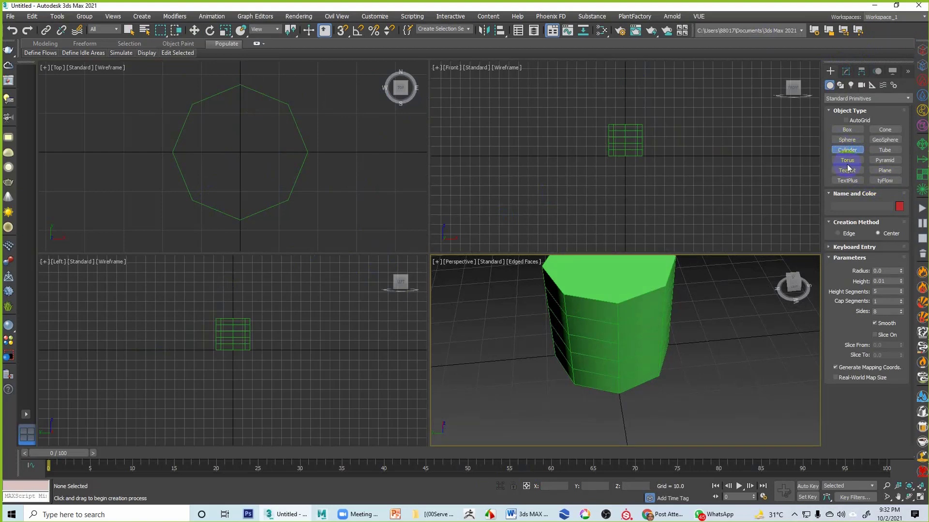
{"action": "left_click", "coordinate": [843, 247]}
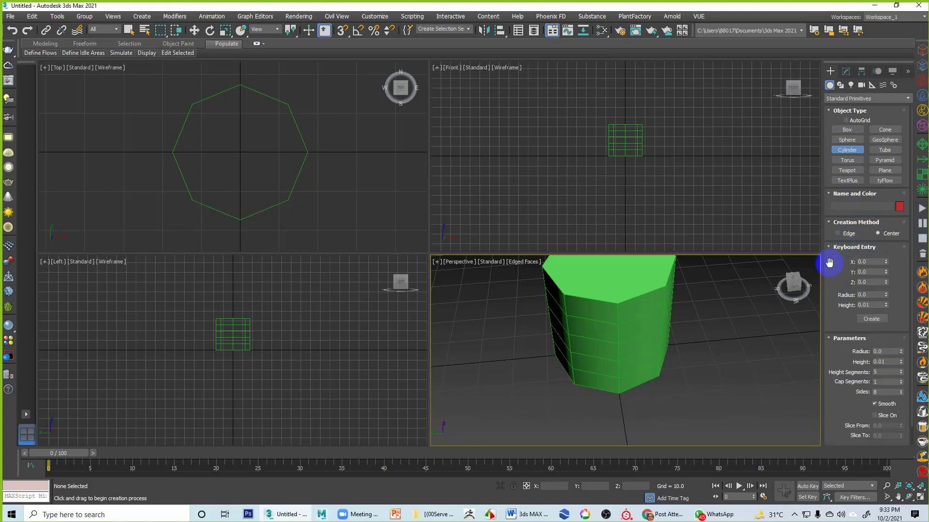
{"action": "left_click_drag", "start_coordinate": [887, 299], "coordinate": [866, 244]}
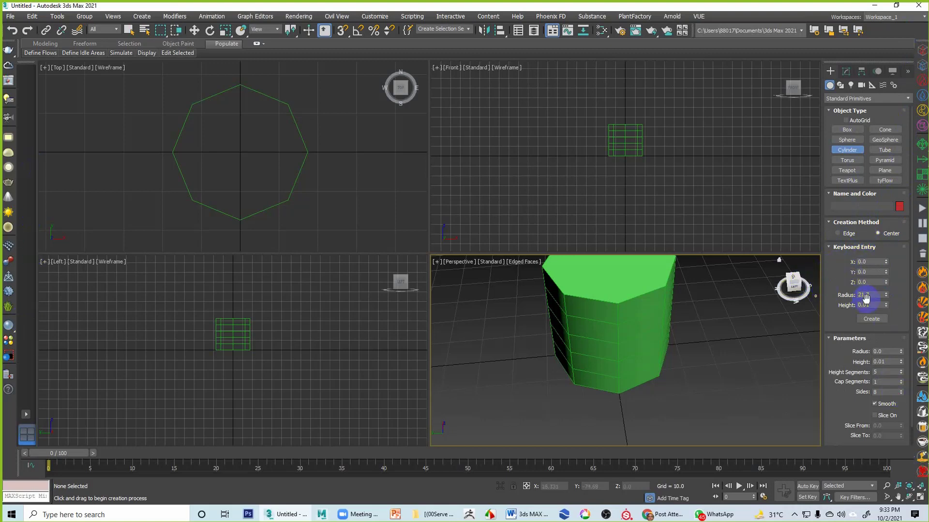
{"action": "left_click_drag", "start_coordinate": [887, 305], "coordinate": [898, 147]}
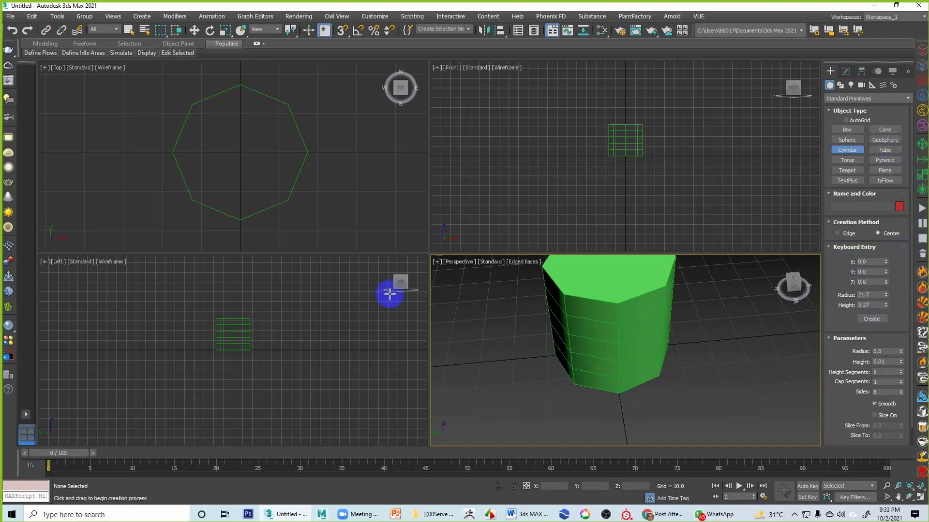
{"action": "left_click", "coordinate": [869, 320]}
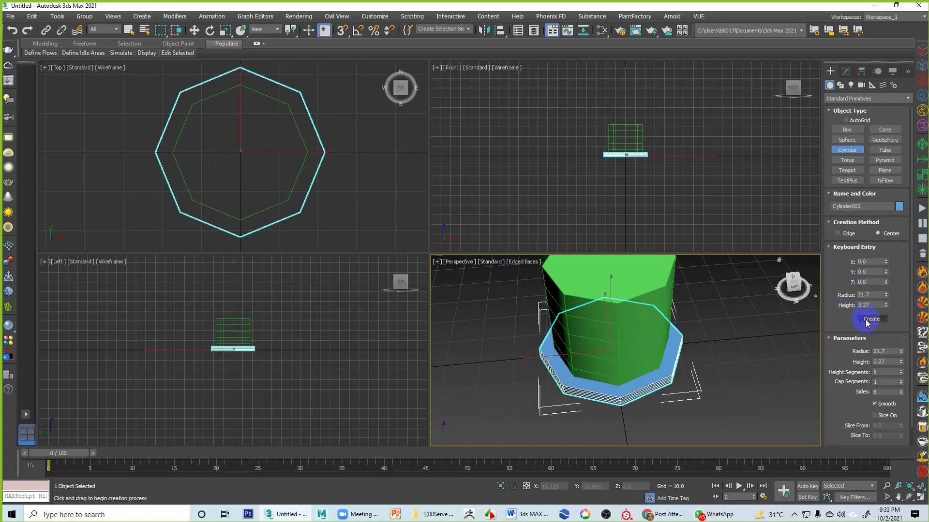
Step: Undo the creation of the second cylinder and leave the Cylinder tool
{"action": "middle_click_drag", "start_coordinate": [622, 360], "coordinate": [639, 400], "text": "alt"}
{"action": "left_click", "coordinate": [634, 409]}
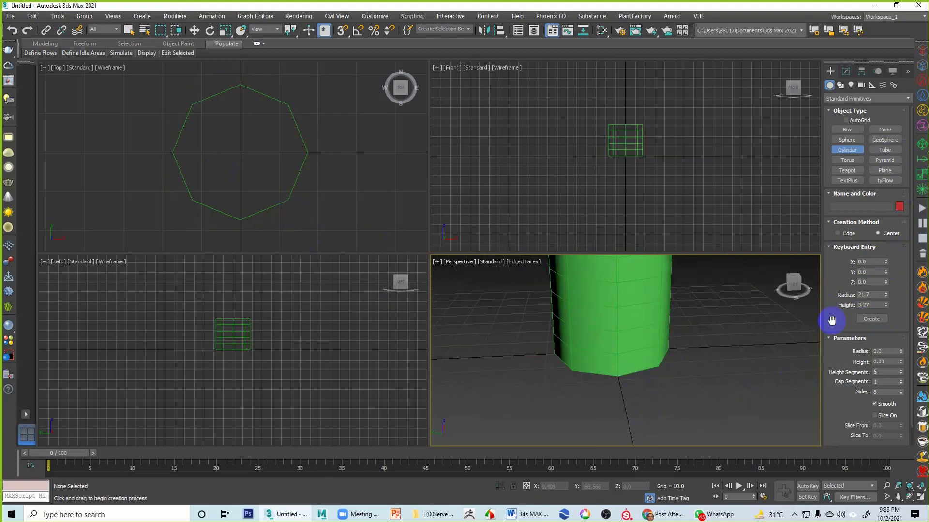
{"action": "left_click", "coordinate": [829, 249]}
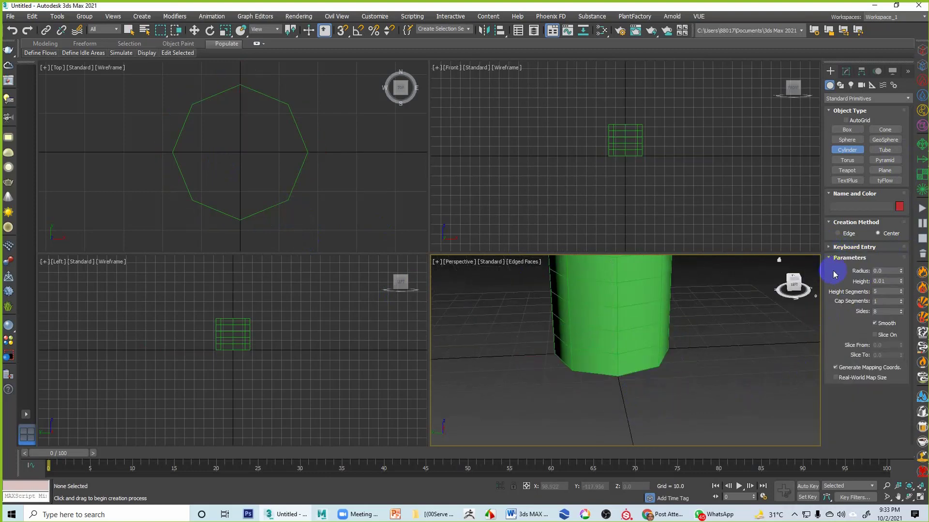
{"action": "right_click", "coordinate": [728, 343]}
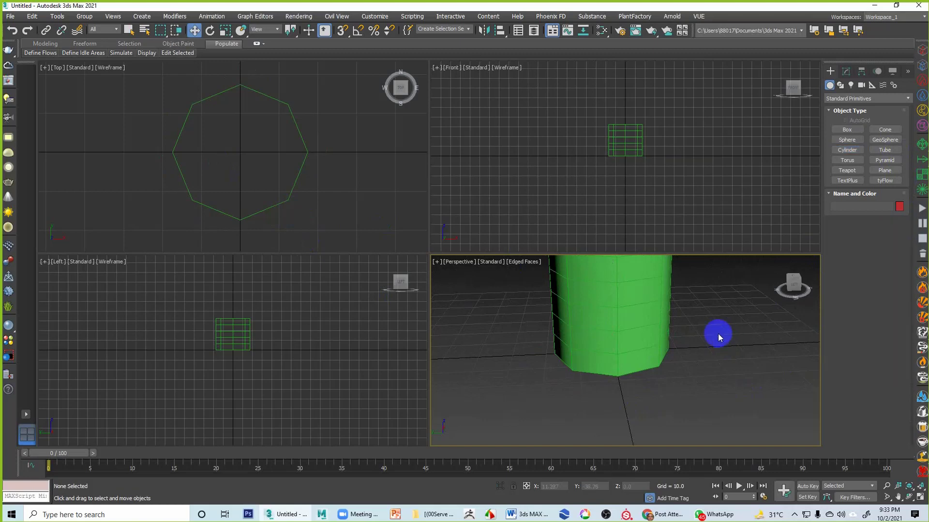
Step: Select the remaining cylinder and set its number of sides to 16
{"action": "left_click", "coordinate": [624, 363]}
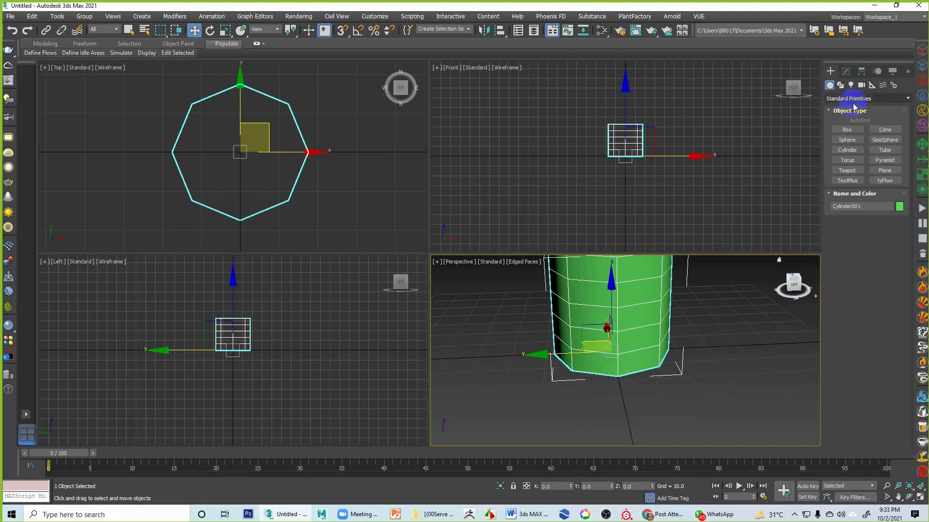
{"action": "left_click", "coordinate": [846, 72]}
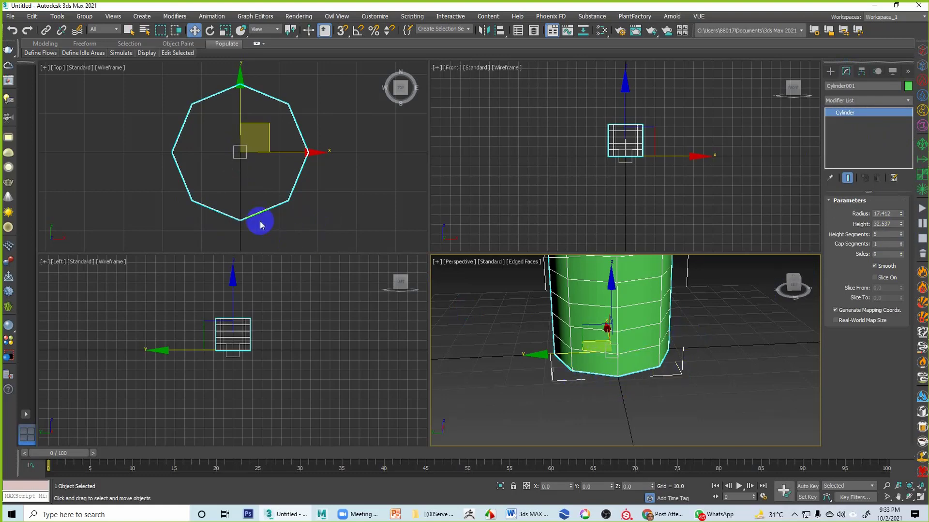
{"action": "double_click", "coordinate": [883, 255]}
{"action": "type", "text": "3"}
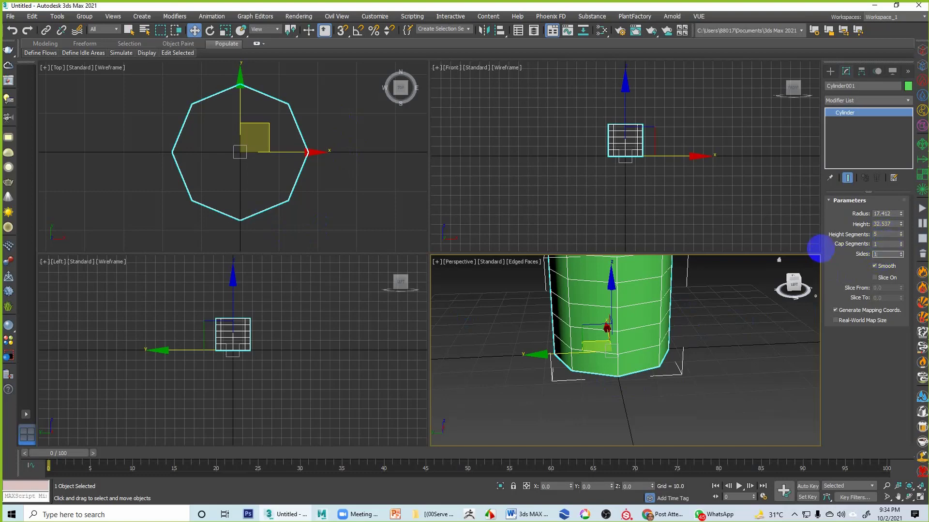
{"action": "type", "text": "6"}
{"action": "key", "text": "Return"}
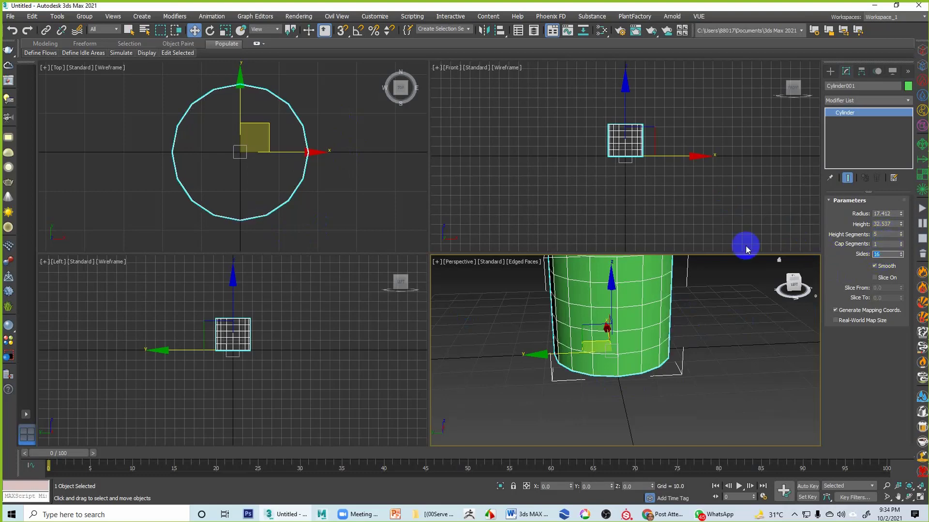
Step: Set the cylinder's number of sides to 14 and inspect its front edge from above and in perspective
{"action": "middle_click_drag", "start_coordinate": [738, 394], "coordinate": [676, 416], "text": "alt"}
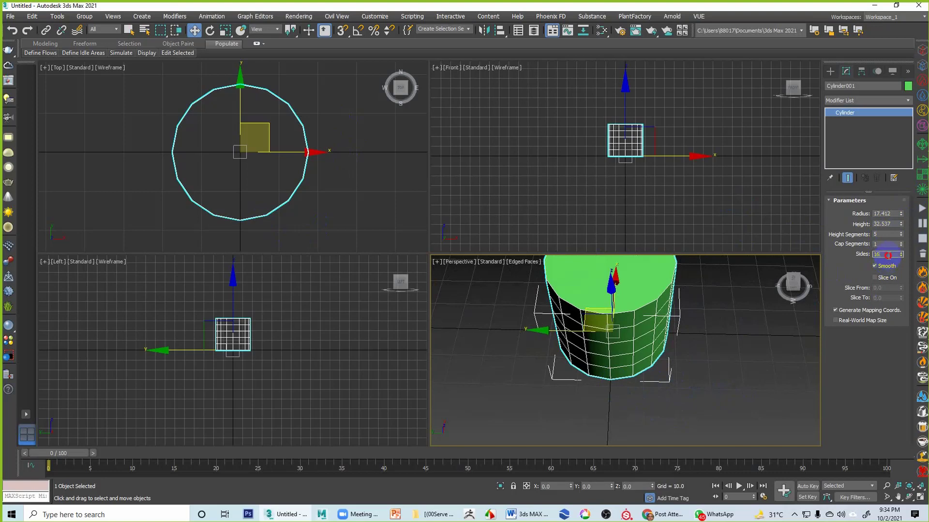
{"action": "key", "text": "Return"}
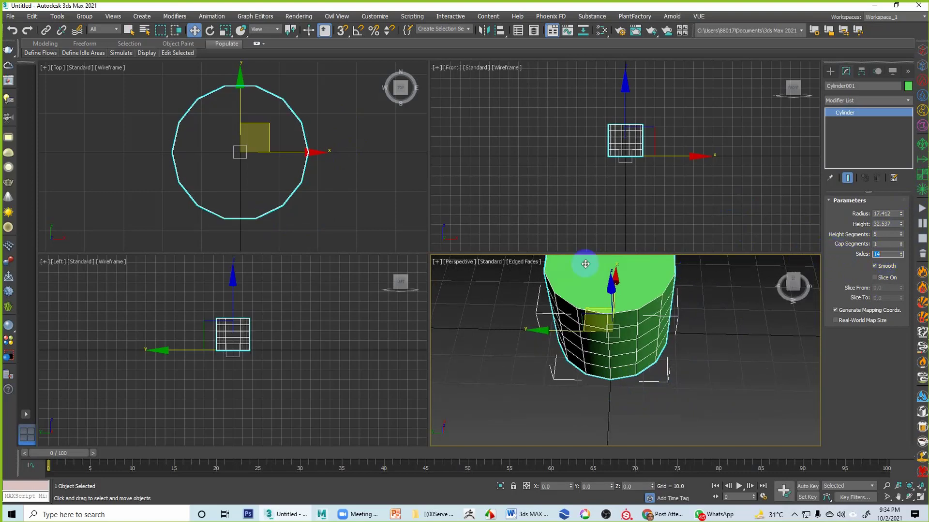
{"action": "scroll", "coordinate": [239, 227], "scroll_direction": "up", "scroll_amount": 4}
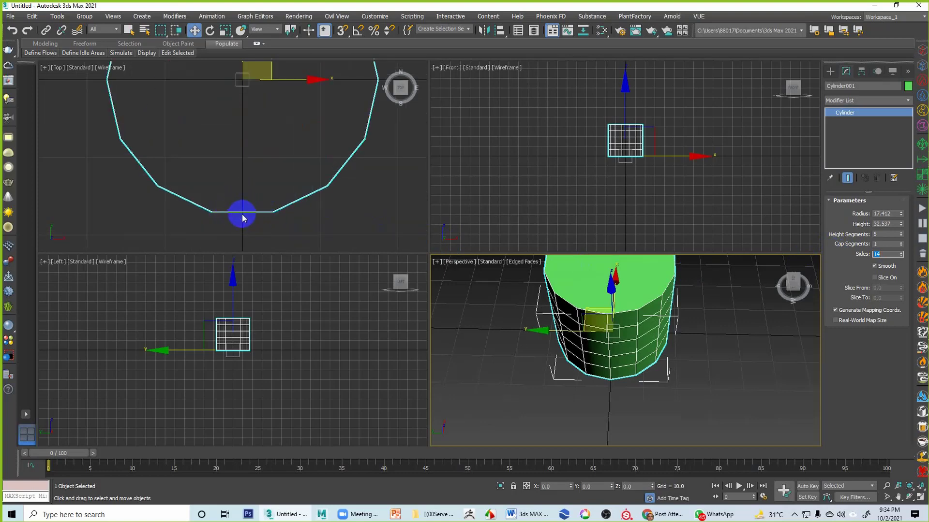
{"action": "middle_click_drag", "start_coordinate": [614, 332], "coordinate": [643, 390], "text": "alt"}
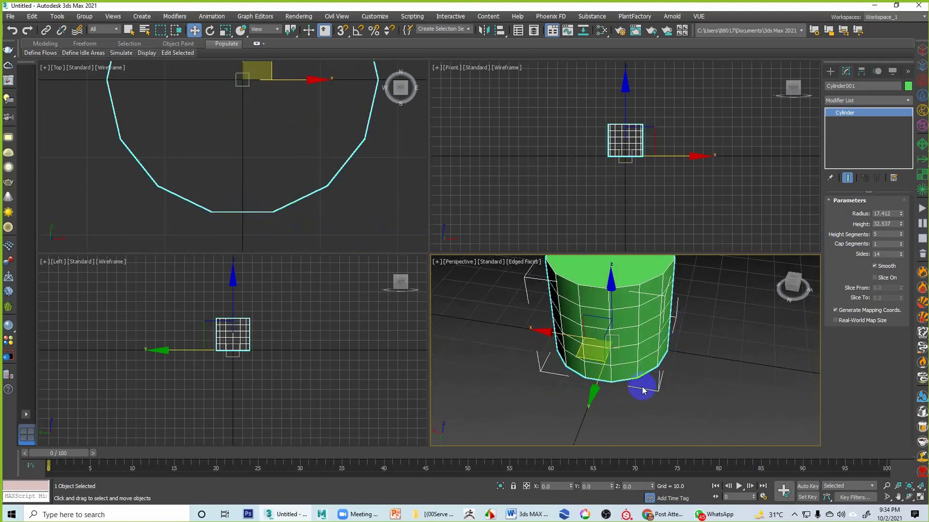
{"action": "left_click", "coordinate": [627, 402]}
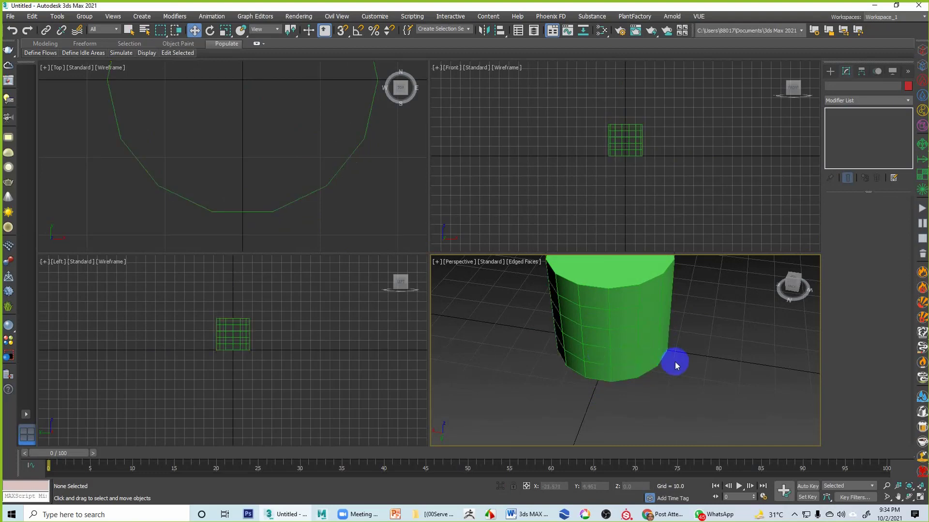
Step: Select the whole cylinder and convert it to an Editable Poly
{"action": "scroll", "coordinate": [701, 371], "scroll_direction": "down", "scroll_amount": 5}
{"action": "middle_click_drag", "start_coordinate": [711, 359], "coordinate": [697, 363]}
{"action": "left_click", "coordinate": [658, 353]}
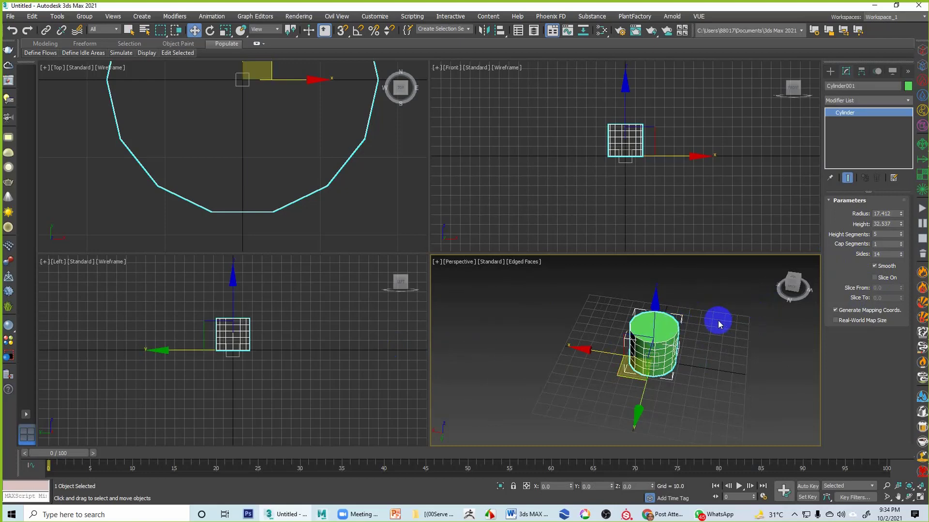
{"action": "middle_click_drag", "start_coordinate": [688, 322], "coordinate": [634, 322]}
{"action": "scroll", "coordinate": [614, 341], "scroll_direction": "up", "scroll_amount": 2}
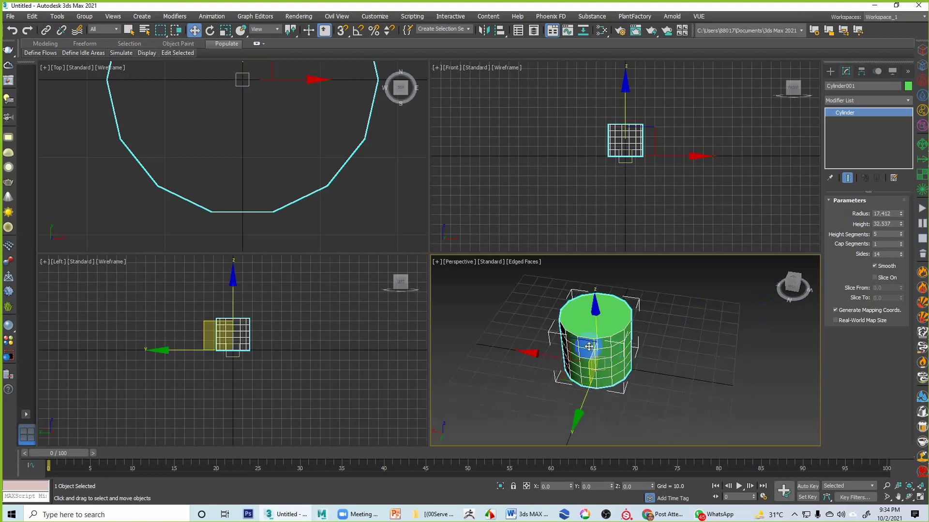
{"action": "right_click", "coordinate": [609, 367]}
{"action": "mouse_move", "coordinate": [637, 467]}
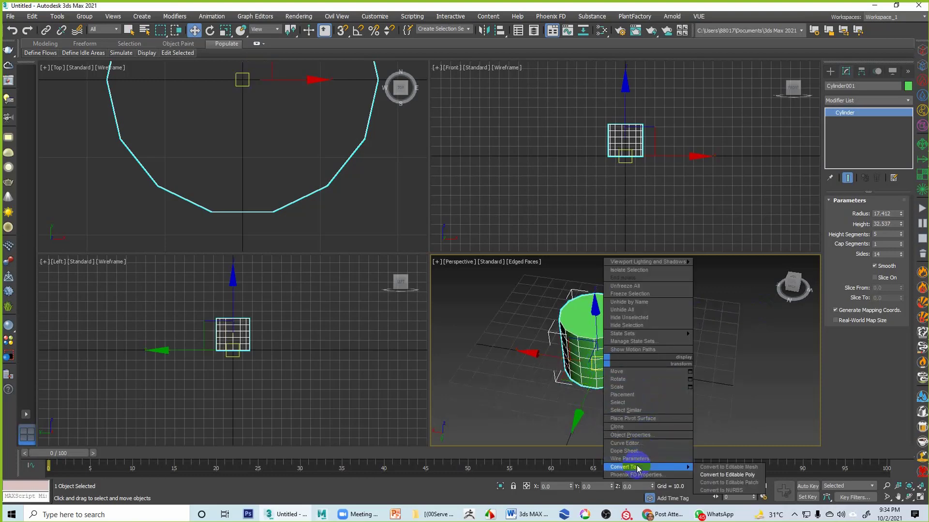
{"action": "left_click", "coordinate": [729, 476]}
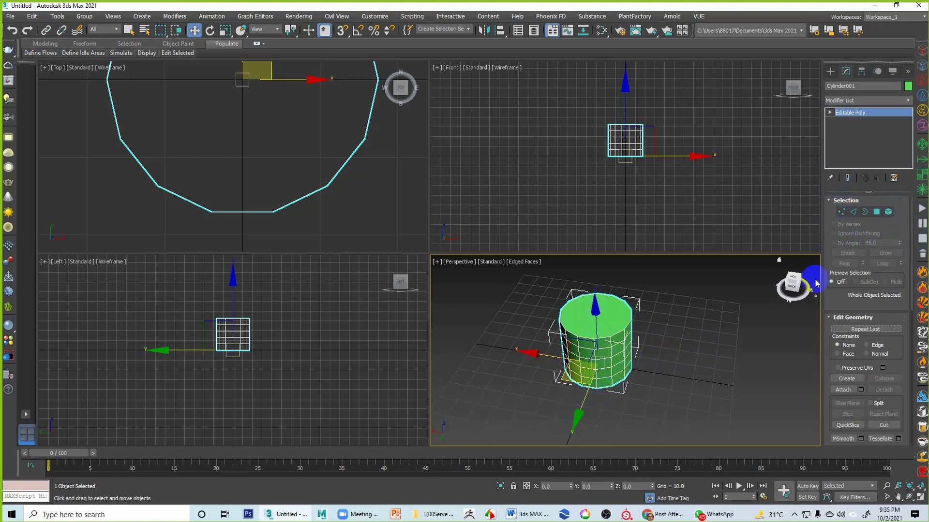
Step: Select the cylinder's top cap polygon at the Polygon sub-object level
{"action": "left_click", "coordinate": [877, 213]}
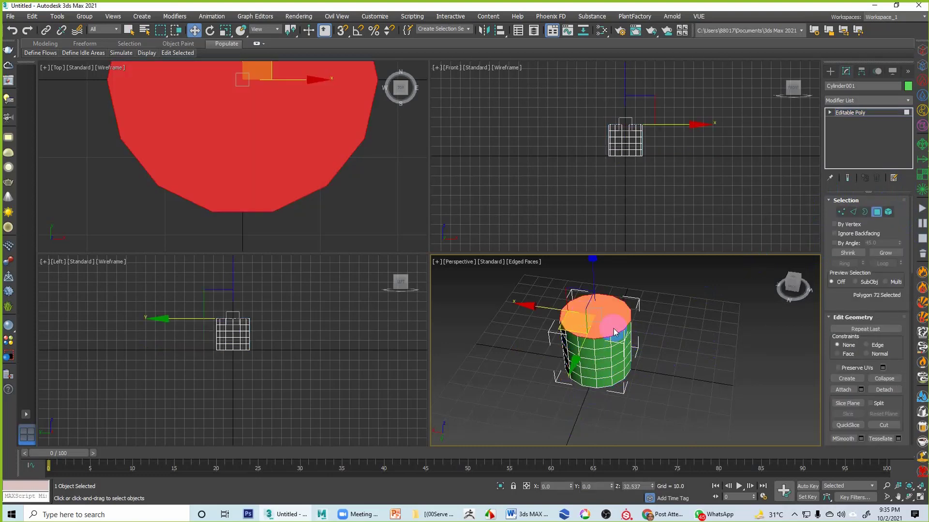
{"action": "scroll", "coordinate": [332, 185], "scroll_direction": "down", "scroll_amount": 4}
{"action": "middle_click_drag", "start_coordinate": [327, 188], "coordinate": [292, 218]}
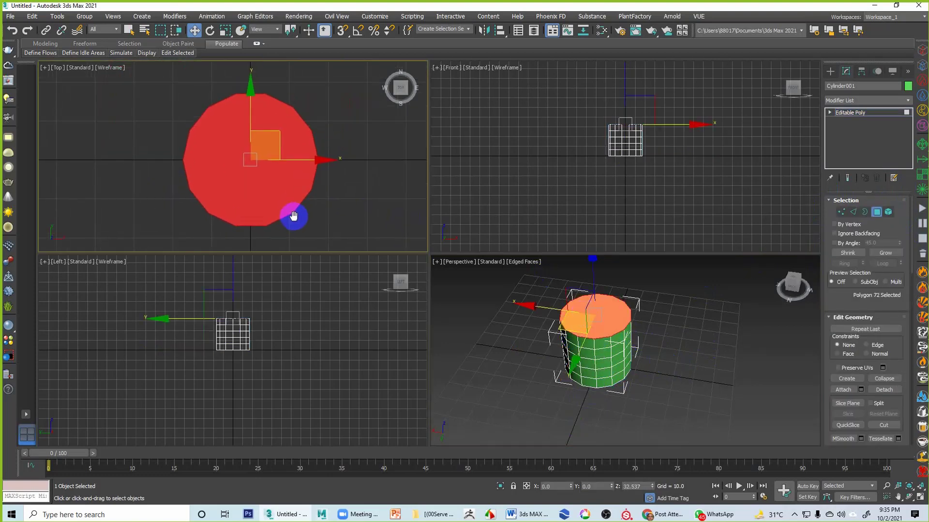
{"action": "scroll", "coordinate": [609, 361], "scroll_direction": "up", "scroll_amount": 3}
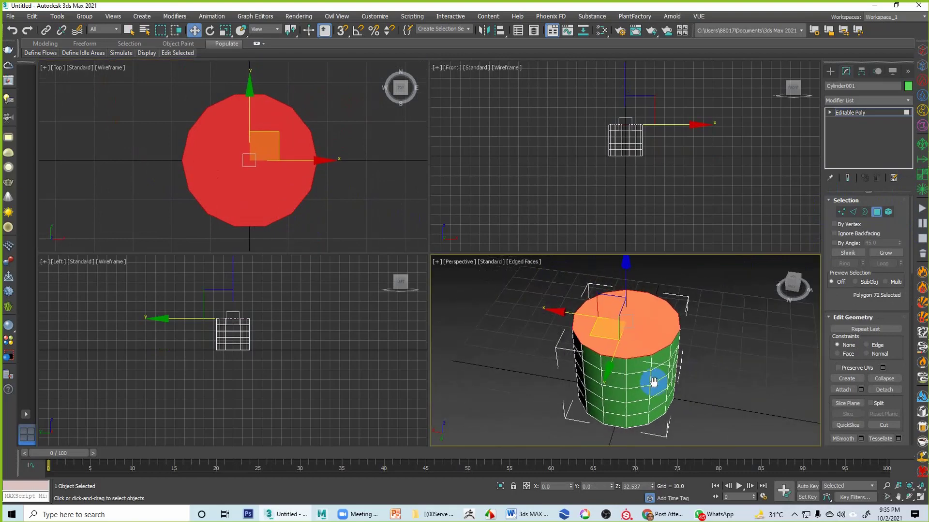
Step: Inset the selected top cap polygon of the cylinder by about 2.446 to form a rim
{"action": "right_click", "coordinate": [627, 330]}
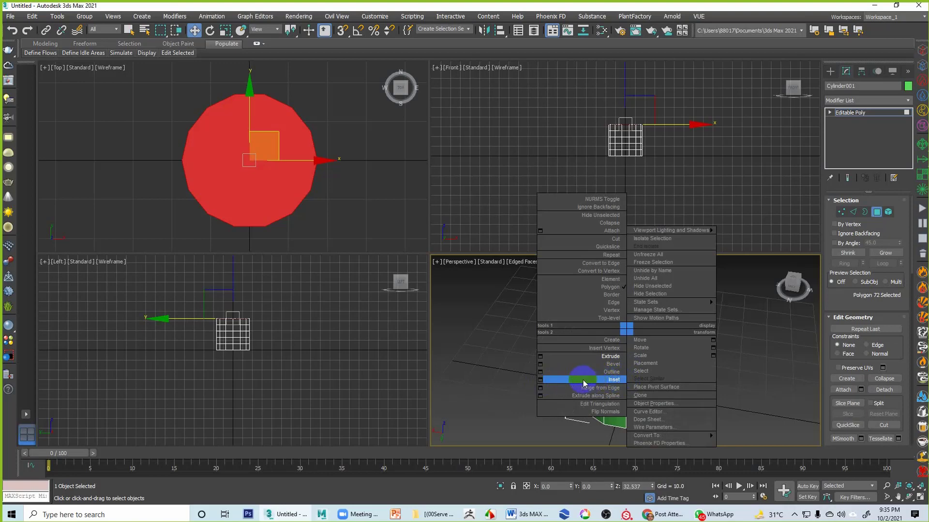
{"action": "left_click", "coordinate": [540, 380]}
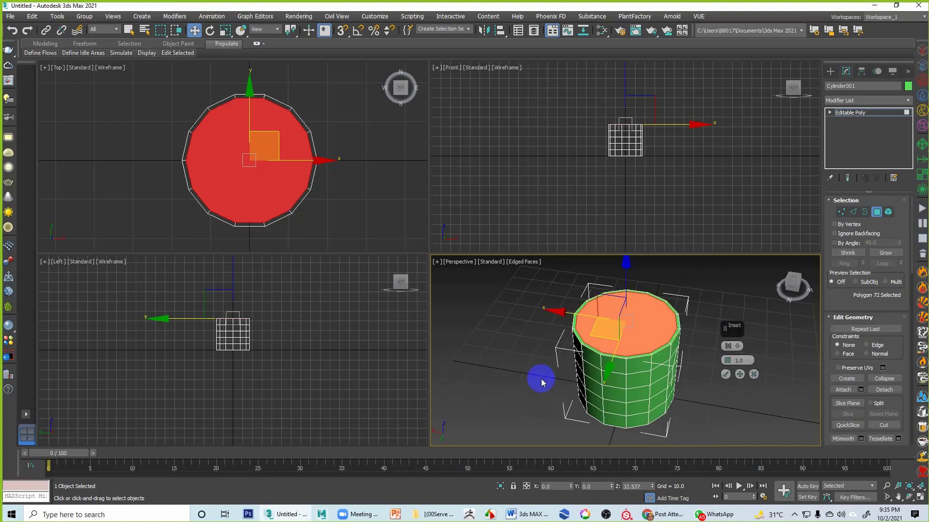
{"action": "mouse_move", "coordinate": [727, 360]}
{"action": "left_mouse_down"}
{"action": "mouse_move", "coordinate": [727, 370]}
{"action": "mouse_move", "coordinate": [727, 358]}
{"action": "left_mouse_up"}
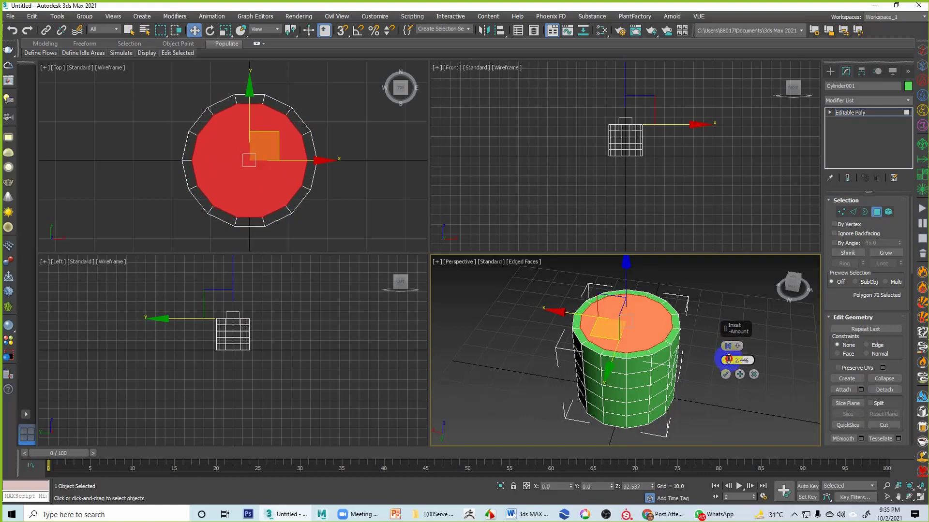
{"action": "left_click", "coordinate": [724, 376]}
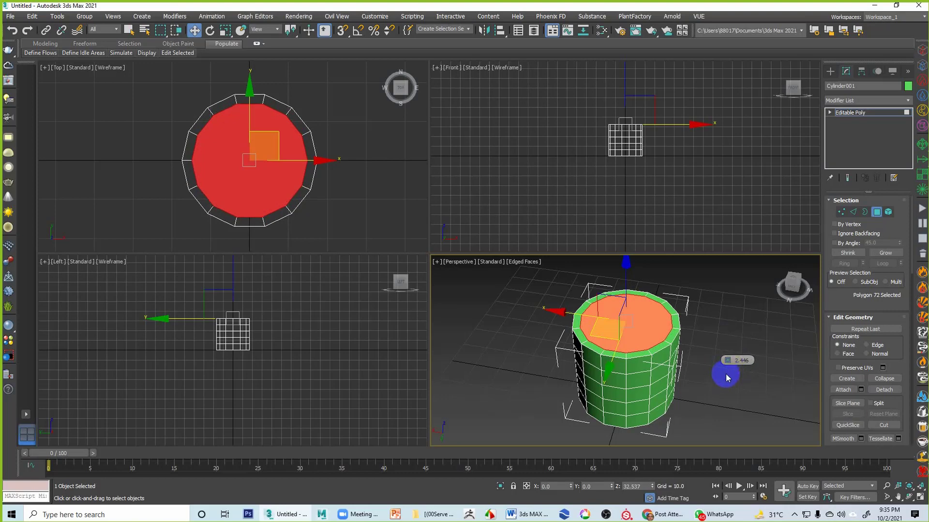
{"action": "left_click", "coordinate": [732, 374]}
{"action": "left_click", "coordinate": [584, 329]}
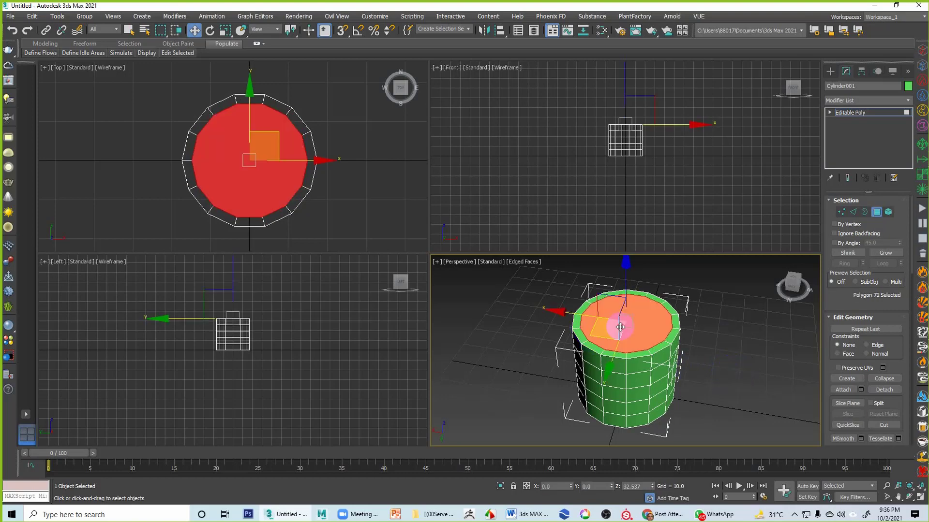
{"action": "middle_click_drag", "start_coordinate": [670, 341], "coordinate": [664, 353], "text": "alt"}
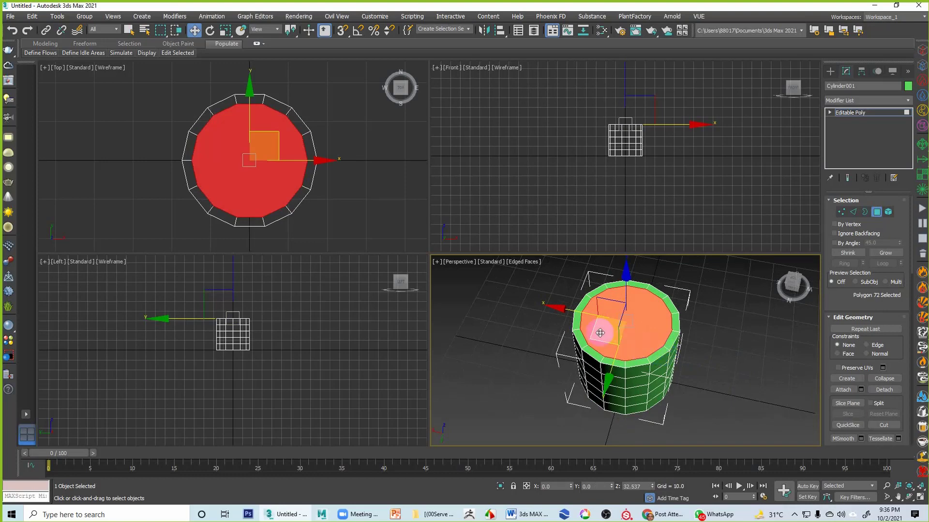
Step: Extrude the inset top polygon down inside the cylinder to just above its base, hollowing it into a cup
{"action": "right_click", "coordinate": [620, 334]}
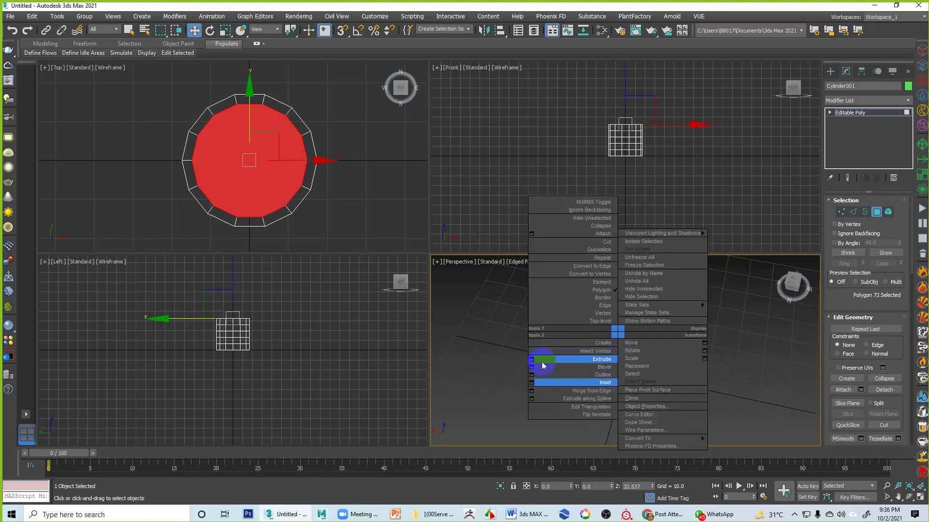
{"action": "left_click", "coordinate": [603, 361]}
{"action": "left_click_drag", "start_coordinate": [621, 341], "coordinate": [621, 341]}
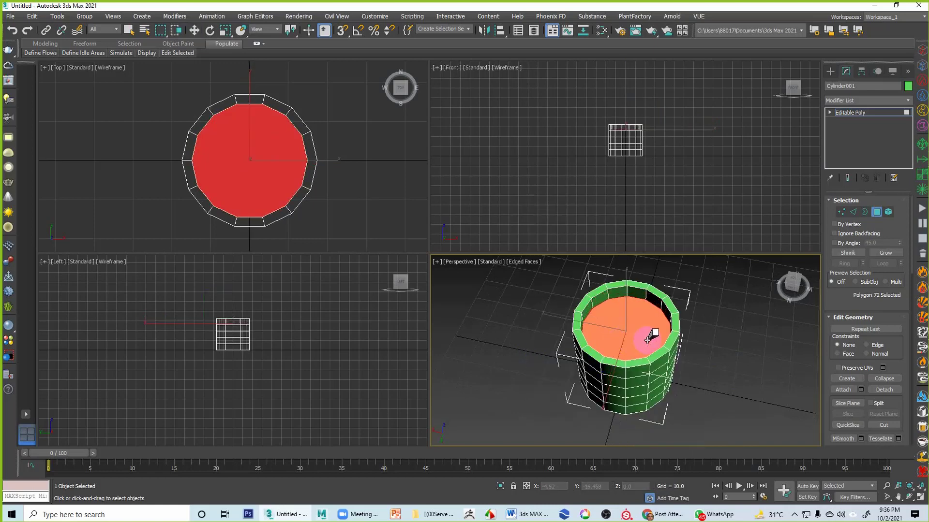
{"action": "middle_click_drag", "start_coordinate": [623, 352], "coordinate": [626, 371], "text": "alt"}
{"action": "left_click_drag", "start_coordinate": [626, 354], "coordinate": [643, 338]}
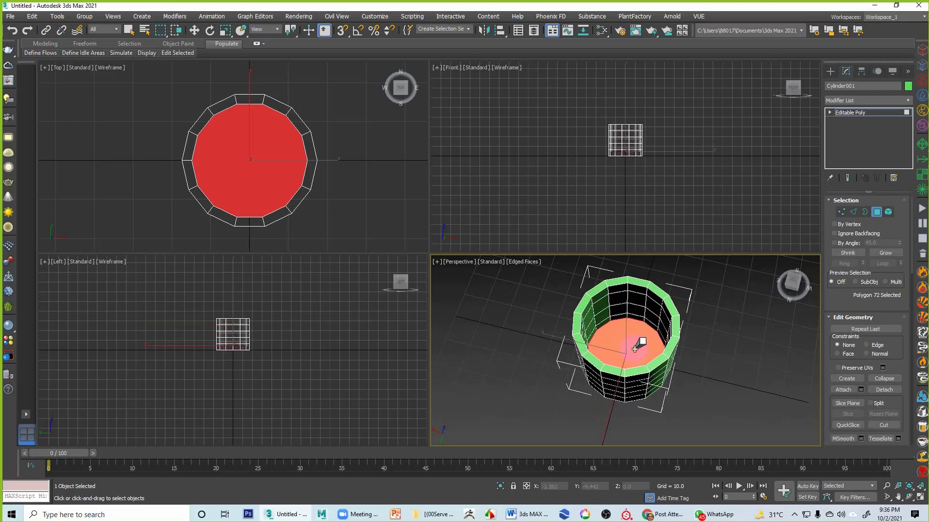
{"action": "middle_click_drag", "start_coordinate": [643, 338], "coordinate": [664, 357], "text": "alt"}
{"action": "key", "text": "w"}
Step: Inset the cup's inner floor polygon into concentric rings toward its centre, and clear the selection
{"action": "right_click", "coordinate": [617, 357]}
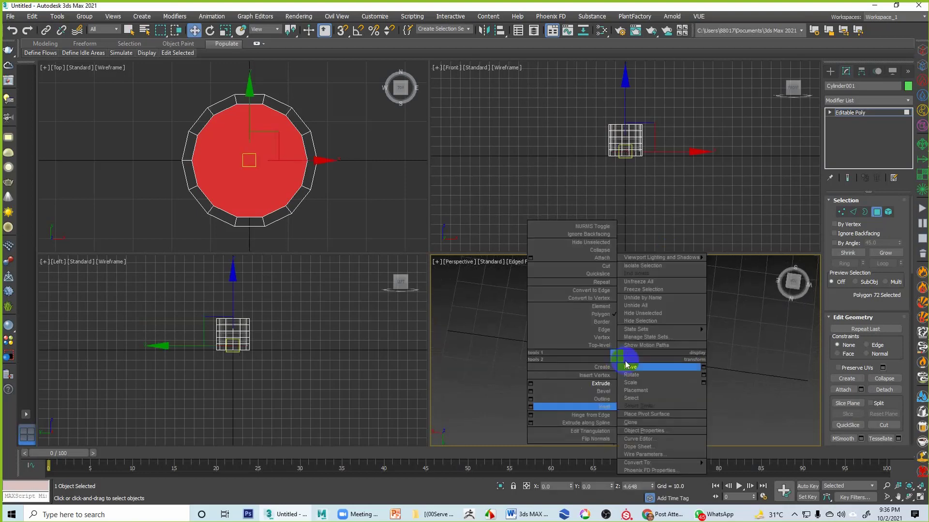
{"action": "left_click", "coordinate": [605, 407]}
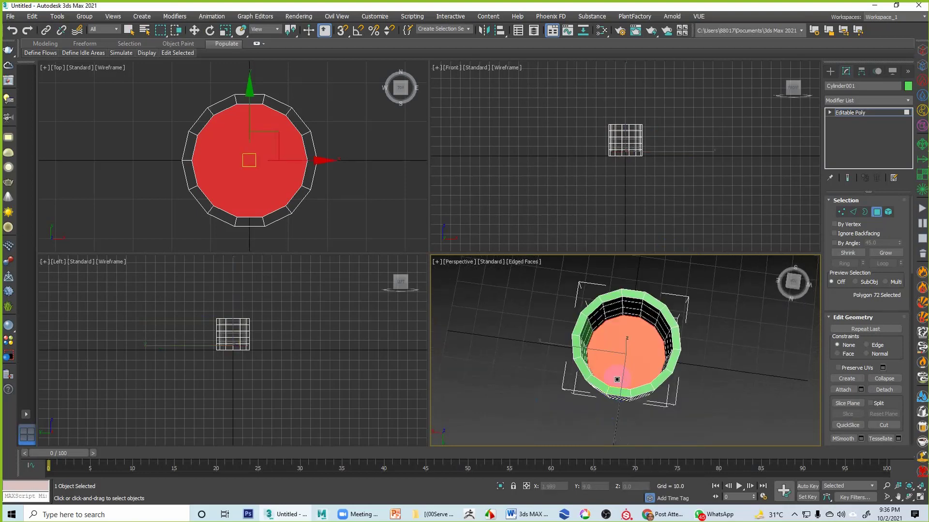
{"action": "left_click_drag", "start_coordinate": [637, 360], "coordinate": [630, 349]}
{"action": "left_click", "coordinate": [719, 381]}
Step: Select the polygon on the underside of the cup and inset it slightly to leave a narrow ring
{"action": "middle_click_drag", "start_coordinate": [718, 380], "coordinate": [655, 369], "text": "alt"}
{"action": "left_click", "coordinate": [647, 373]}
{"action": "left_click_drag", "start_coordinate": [647, 373], "coordinate": [645, 378]}
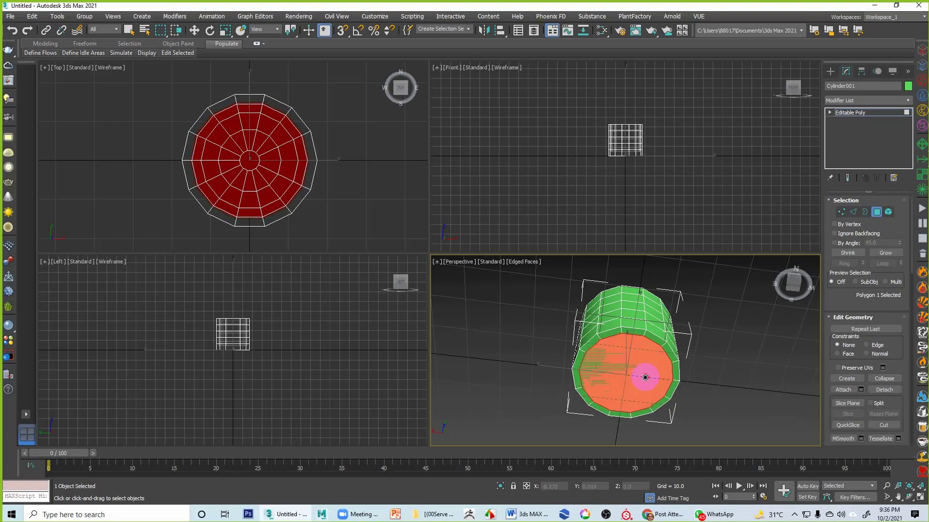
{"action": "key", "text": "w"}
Step: Extrude the inset underside polygon slightly inward to recess the base, undoing the first, overly deep extrusion
{"action": "right_click", "coordinate": [594, 387]}
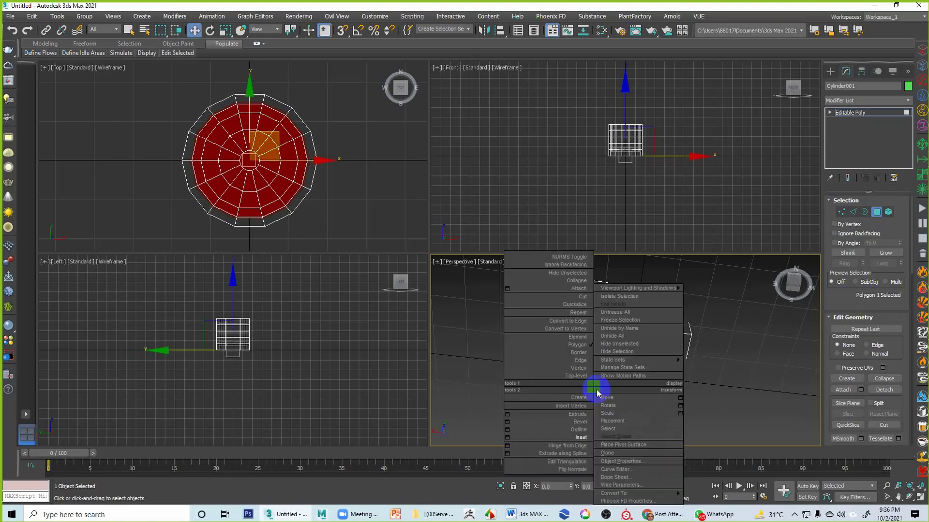
{"action": "left_click", "coordinate": [584, 416]}
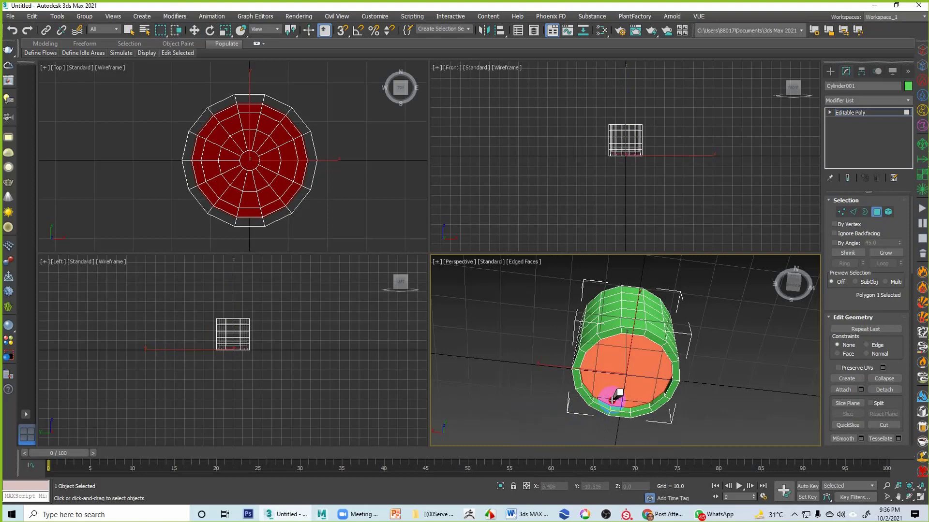
{"action": "left_click_drag", "start_coordinate": [611, 401], "coordinate": [606, 417]}
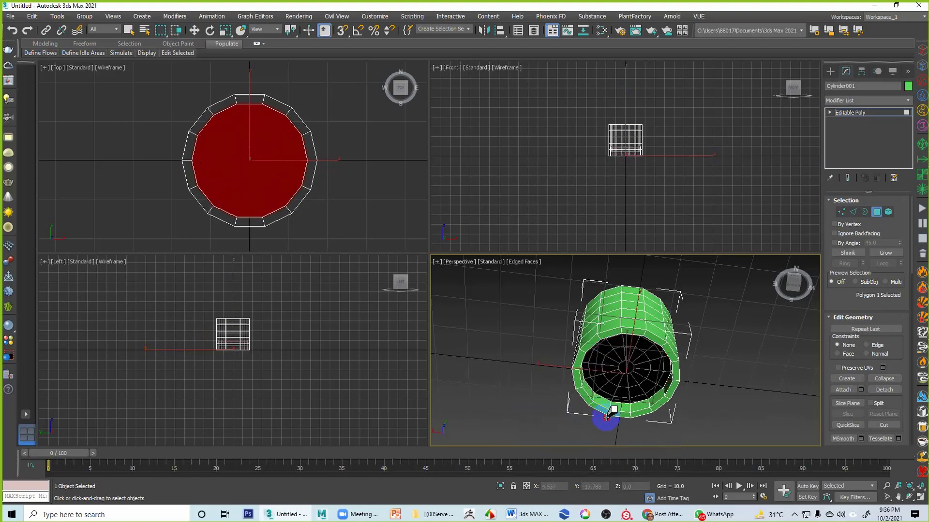
{"action": "key", "text": "ctrl+z"}
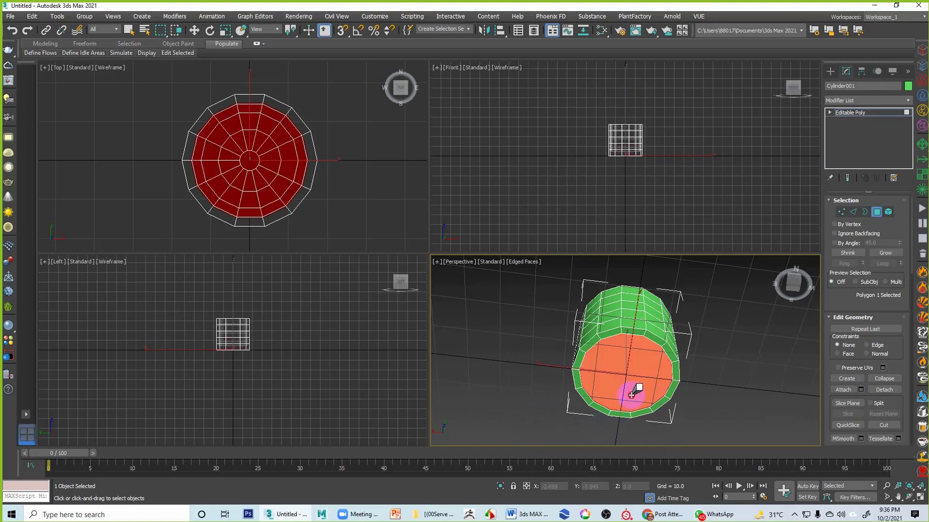
{"action": "left_click_drag", "start_coordinate": [631, 394], "coordinate": [630, 397]}
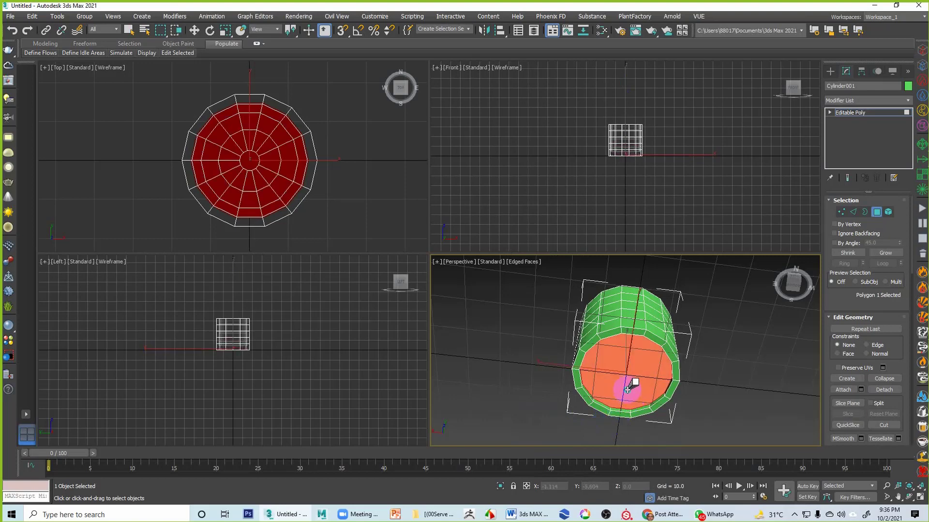
Step: Inset the recessed underside polygon toward its centre, and clear the polygon selection
{"action": "right_click", "coordinate": [622, 389]}
{"action": "right_click", "coordinate": [618, 388]}
{"action": "left_click", "coordinate": [604, 438]}
{"action": "left_click_drag", "start_coordinate": [622, 406], "coordinate": [651, 388]}
{"action": "left_click", "coordinate": [716, 373]}
{"action": "middle_click_drag", "start_coordinate": [716, 373], "coordinate": [687, 419], "text": "alt"}
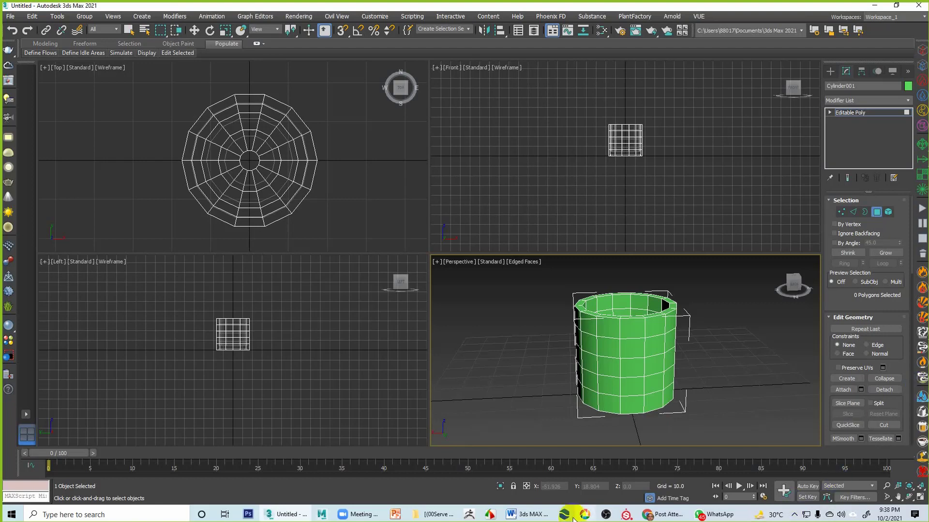
Step: Switch to Word and review the 3ds MAX Foundation Course outline, enlarging its window to read the Class#1 and Class#2 topics
{"action": "left_click", "coordinate": [528, 514]}
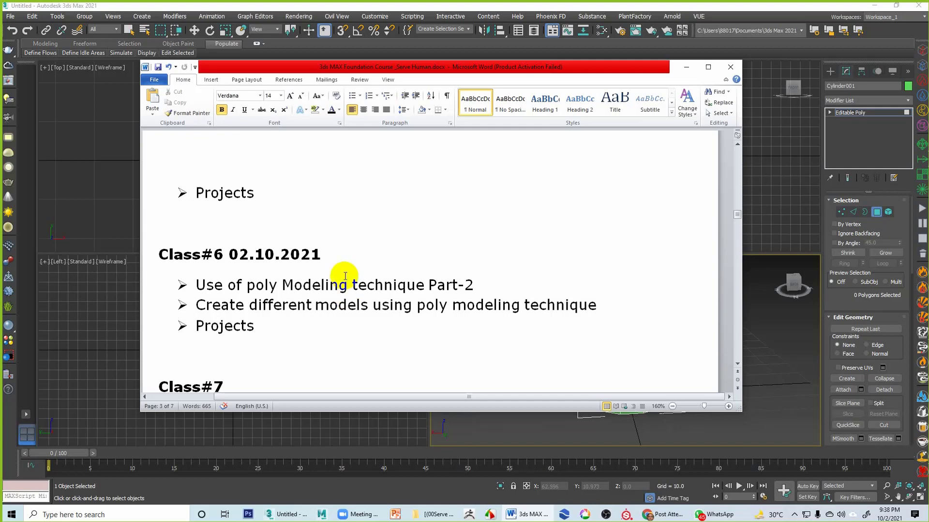
{"action": "scroll", "coordinate": [317, 233], "scroll_direction": "up", "scroll_amount": 5}
{"action": "scroll", "coordinate": [338, 243], "scroll_direction": "up", "scroll_amount": 10}
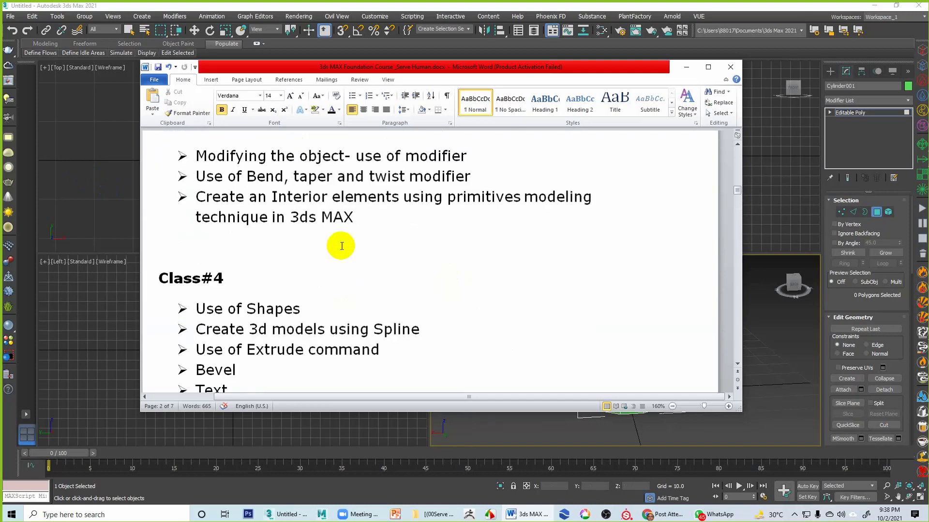
{"action": "scroll", "coordinate": [342, 245], "scroll_direction": "up", "scroll_amount": 10}
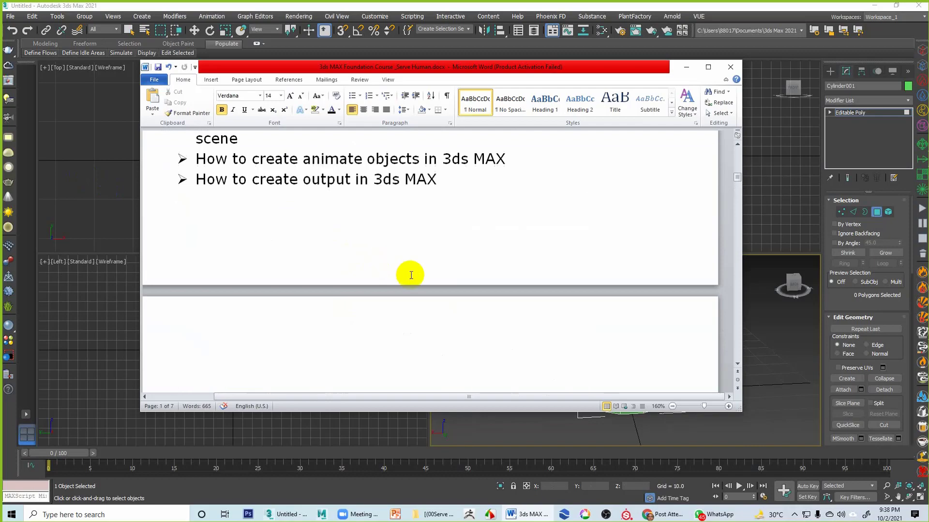
{"action": "scroll", "coordinate": [412, 272], "scroll_direction": "up", "scroll_amount": 10}
{"action": "scroll", "coordinate": [421, 271], "scroll_direction": "up", "scroll_amount": 3}
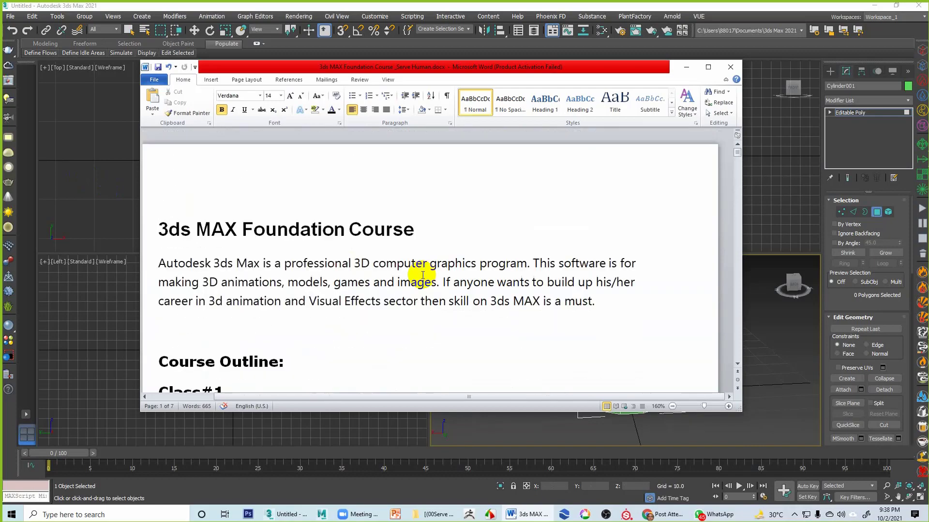
{"action": "scroll", "coordinate": [426, 274], "scroll_direction": "down", "scroll_amount": 6}
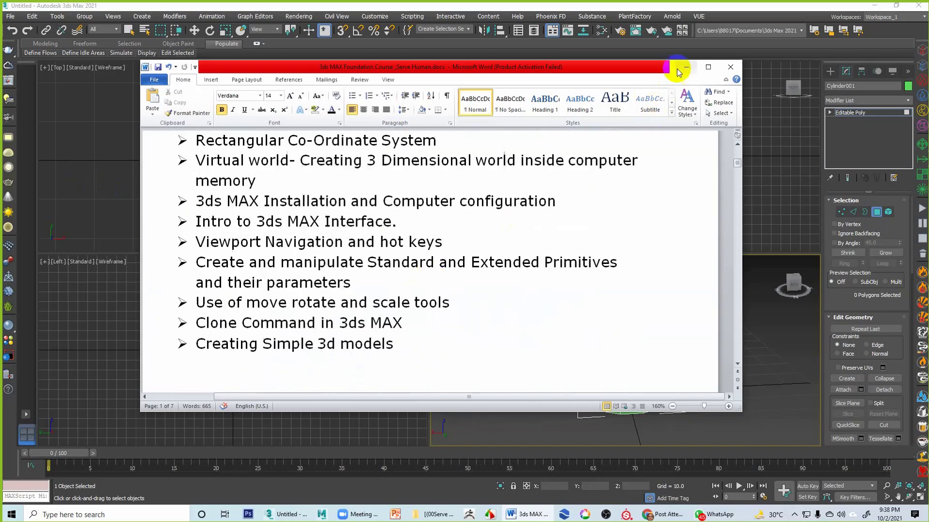
{"action": "left_click", "coordinate": [707, 67]}
{"action": "scroll", "coordinate": [474, 230], "scroll_direction": "up", "scroll_amount": 1}
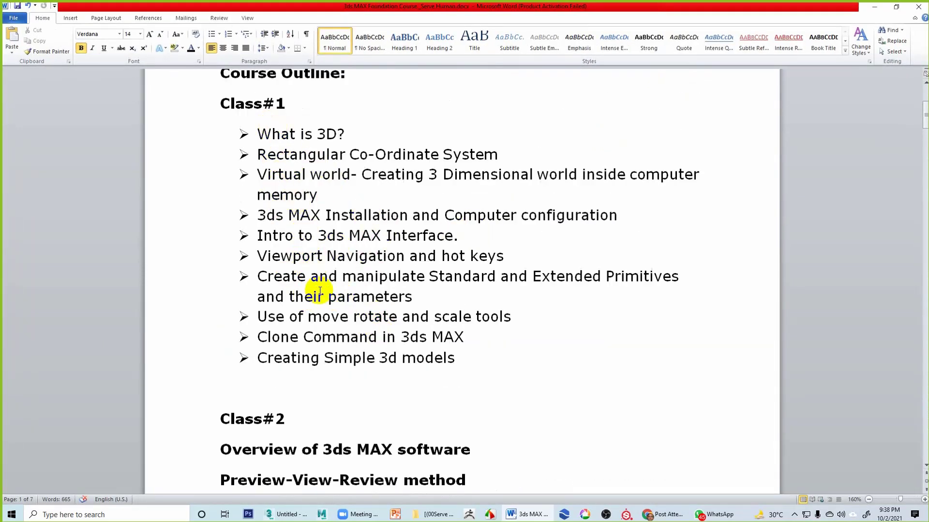
{"action": "scroll", "coordinate": [463, 355], "scroll_direction": "down", "scroll_amount": 2}
{"action": "scroll", "coordinate": [463, 355], "scroll_direction": "down", "scroll_amount": 9}
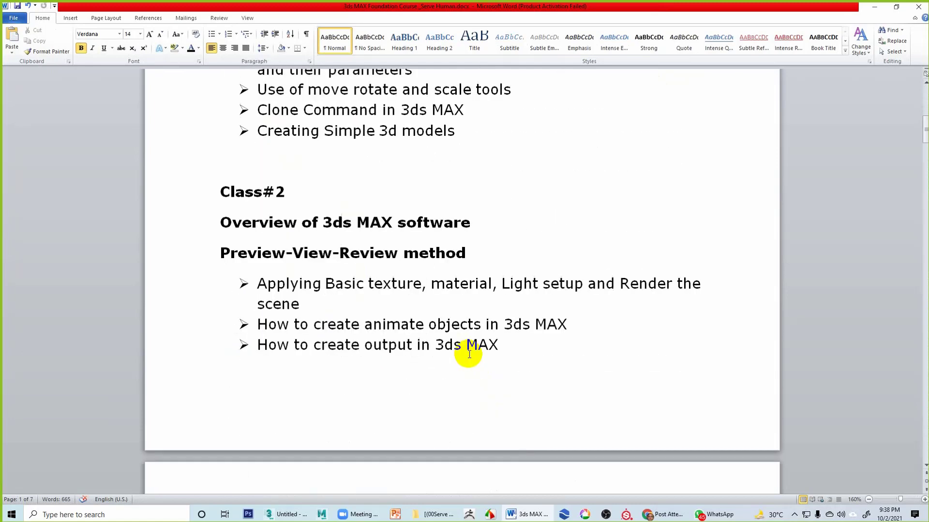
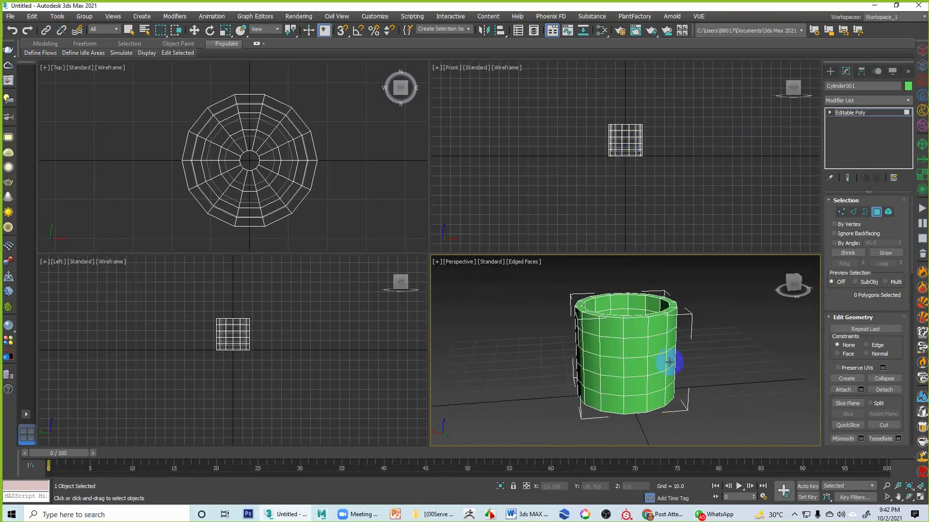
Step: Leave the Polygon sub-object level and reselect the cup as a whole object
{"action": "middle_click_drag", "start_coordinate": [670, 364], "coordinate": [644, 357], "text": "alt"}
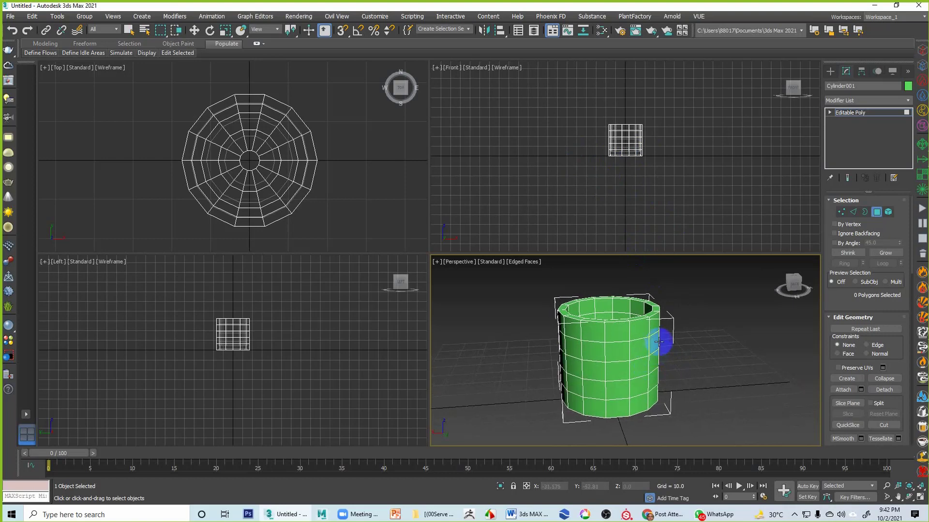
{"action": "middle_click_drag", "start_coordinate": [638, 361], "coordinate": [690, 353], "text": "alt"}
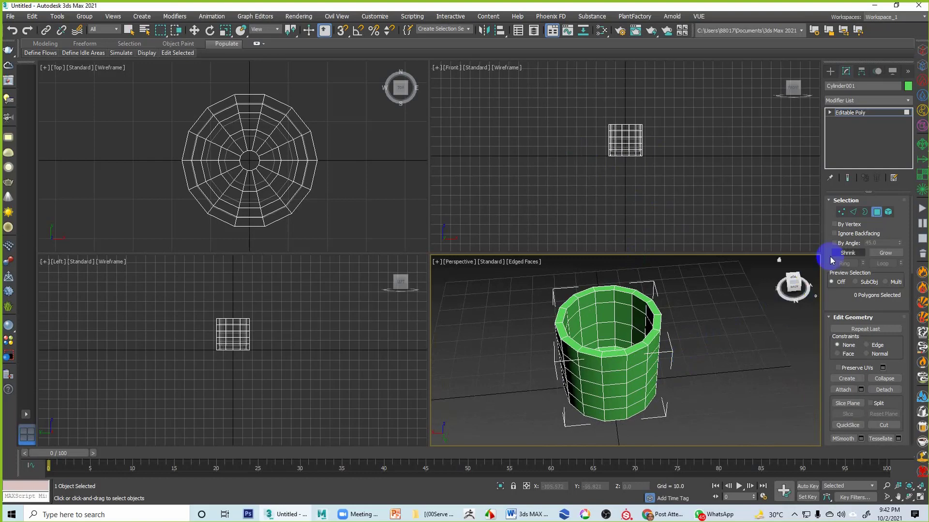
{"action": "left_click", "coordinate": [877, 211]}
{"action": "key", "text": "w"}
{"action": "left_click", "coordinate": [709, 290]}
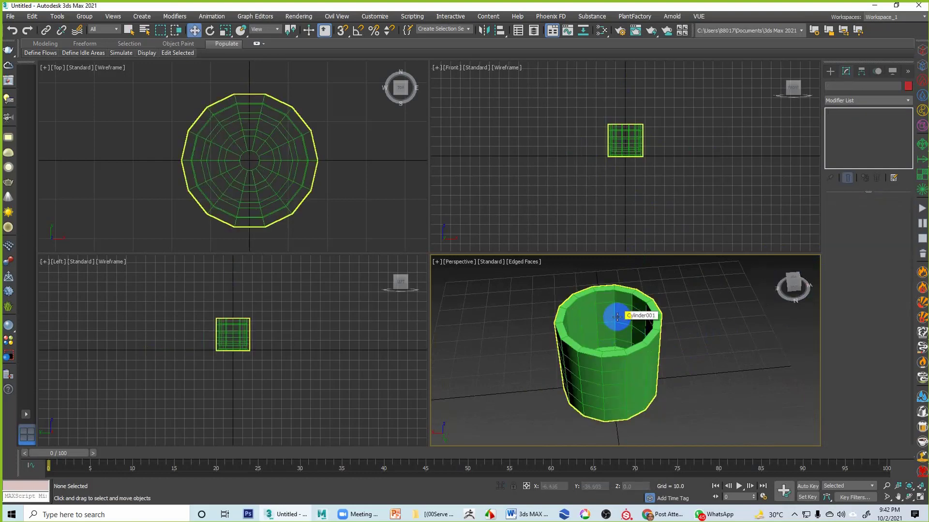
{"action": "left_click", "coordinate": [566, 308]}
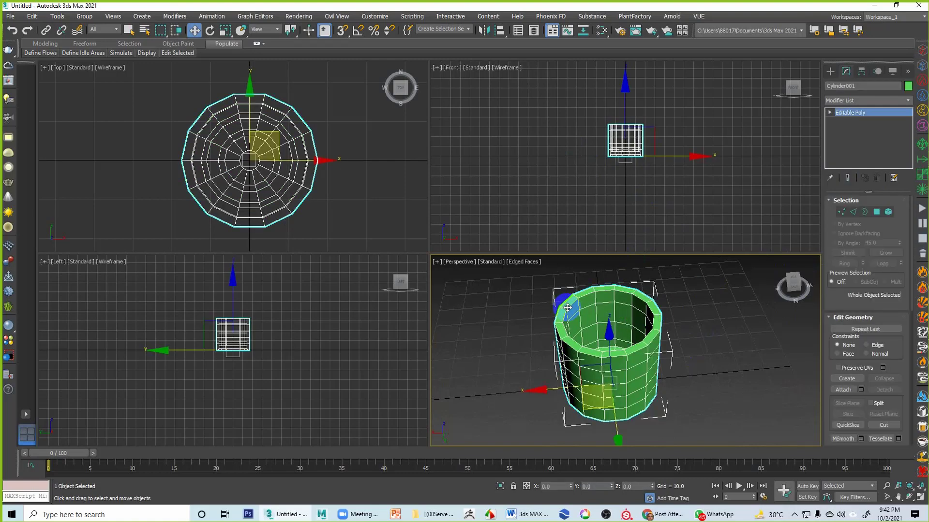
Step: Turn on NURMS smoothing for the cup, set its render iterations to 1 and disable isoline display
{"action": "right_click", "coordinate": [568, 311]}
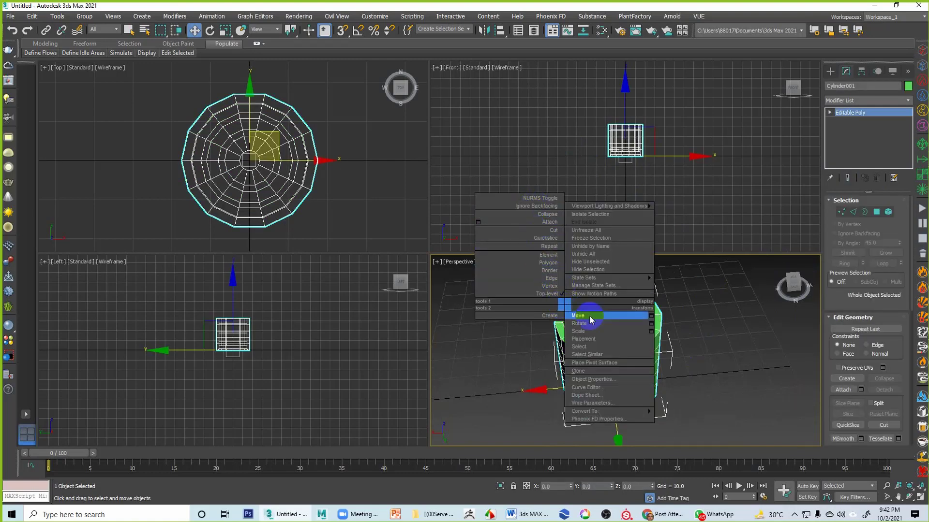
{"action": "left_click", "coordinate": [537, 198]}
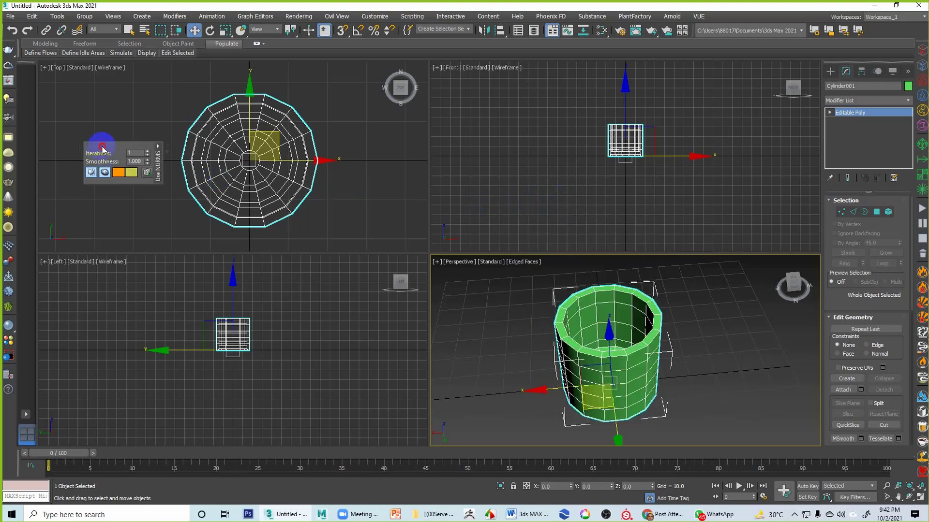
{"action": "left_click_drag", "start_coordinate": [100, 148], "coordinate": [342, 196]}
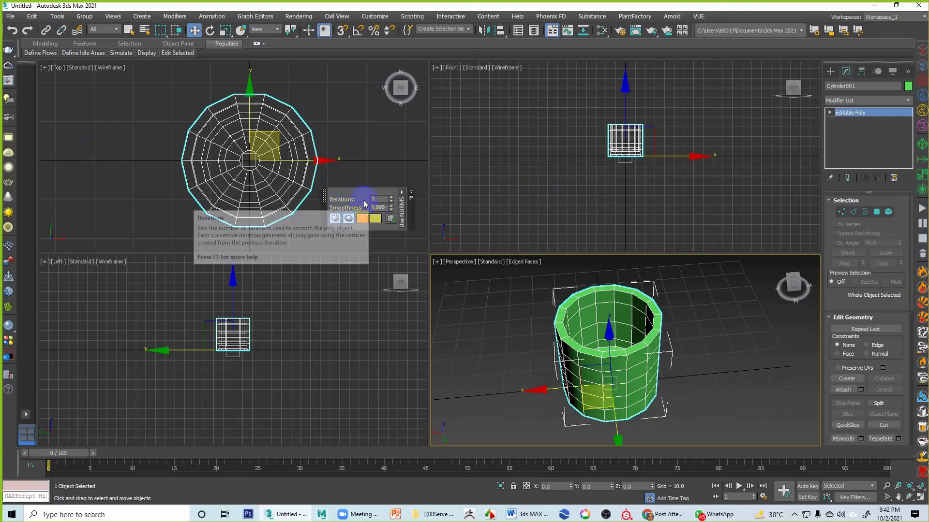
{"action": "left_click", "coordinate": [404, 209]}
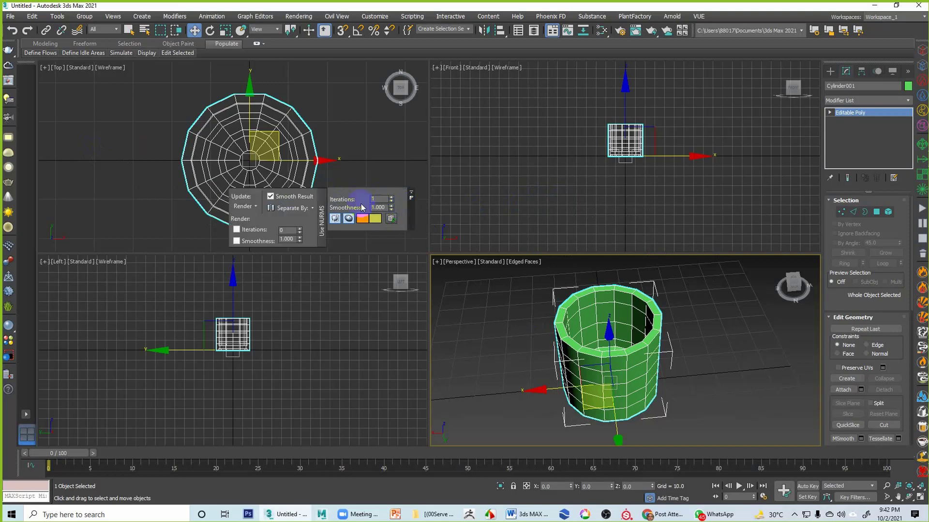
{"action": "left_click", "coordinate": [300, 228]}
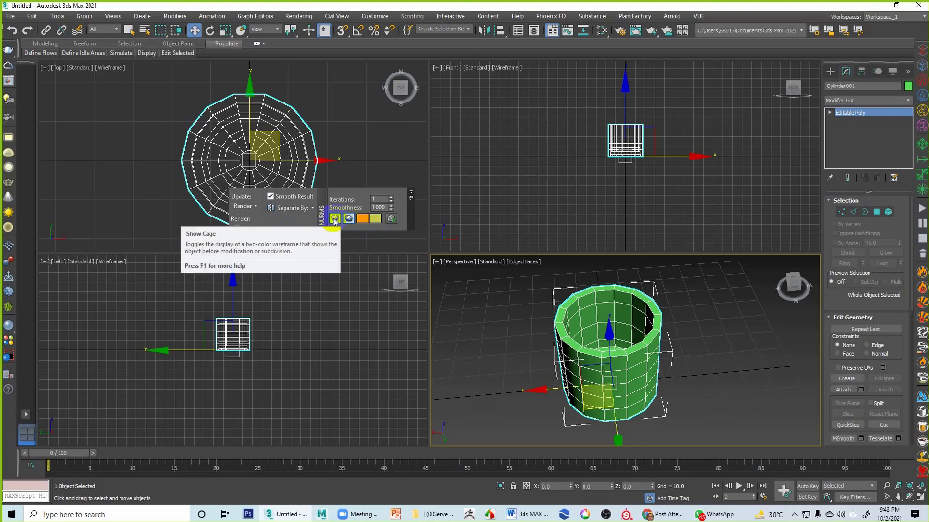
{"action": "left_click", "coordinate": [349, 219]}
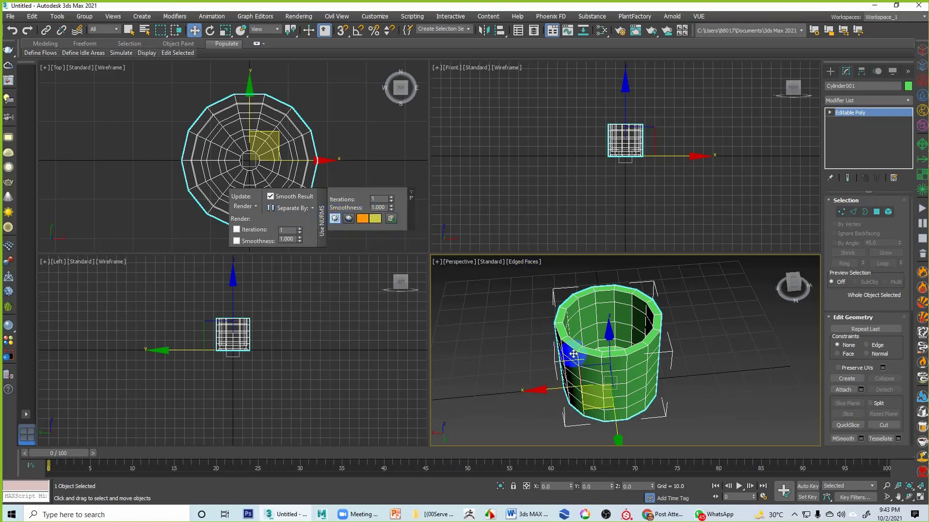
{"action": "left_click", "coordinate": [271, 197]}
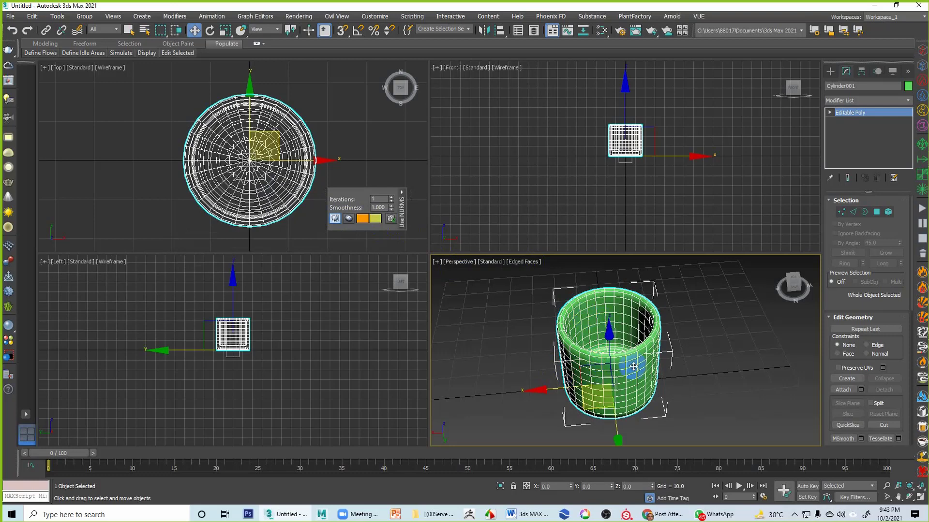
Step: Hide the edged faces in the perspective view and examine the NURMS-smoothed cup and its smoothing settings
{"action": "left_click", "coordinate": [678, 369]}
{"action": "mouse_move", "coordinate": [678, 369]}
{"action": "middle_mouse_down", "text": "alt"}
{"action": "mouse_move", "coordinate": [684, 382]}
{"action": "mouse_move", "coordinate": [677, 280]}
{"action": "mouse_move", "coordinate": [668, 285]}
{"action": "mouse_move", "coordinate": [663, 380]}
{"action": "mouse_move", "coordinate": [668, 271]}
{"action": "mouse_move", "coordinate": [651, 413]}
{"action": "mouse_move", "coordinate": [643, 281]}
{"action": "mouse_move", "coordinate": [648, 357]}
{"action": "middle_mouse_up", "text": "alt"}
{"action": "key", "text": "F4"}
{"action": "left_click", "coordinate": [639, 349]}
{"action": "left_click", "coordinate": [631, 346], "text": "alt"}
{"action": "left_click", "coordinate": [625, 349]}
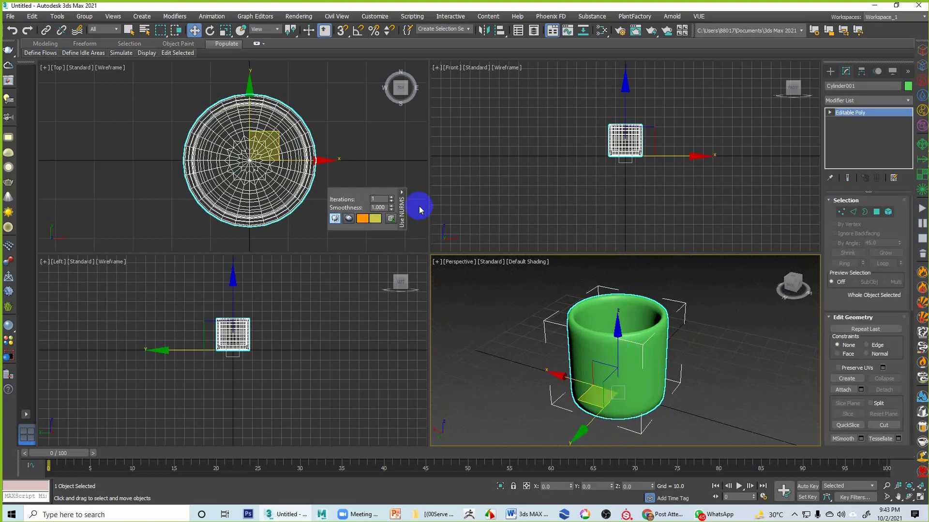
{"action": "left_click", "coordinate": [402, 193]}
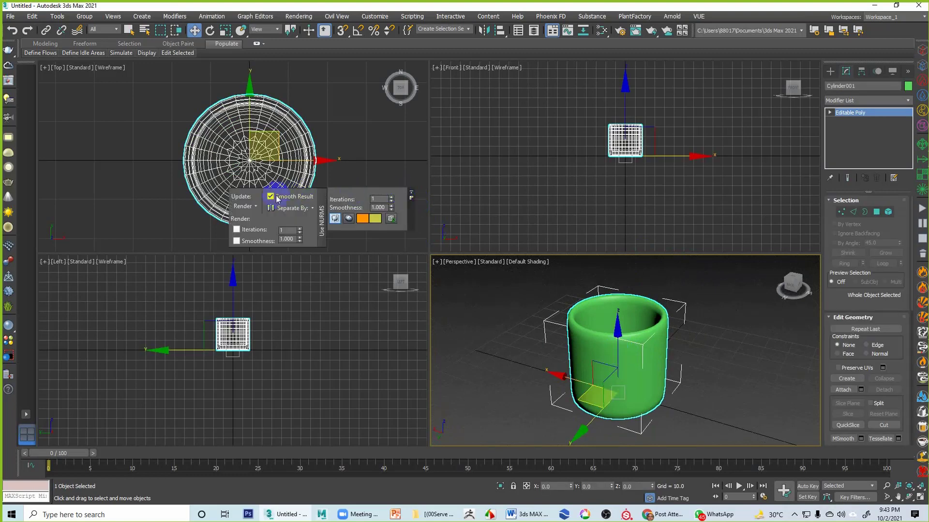
{"action": "left_click", "coordinate": [536, 353]}
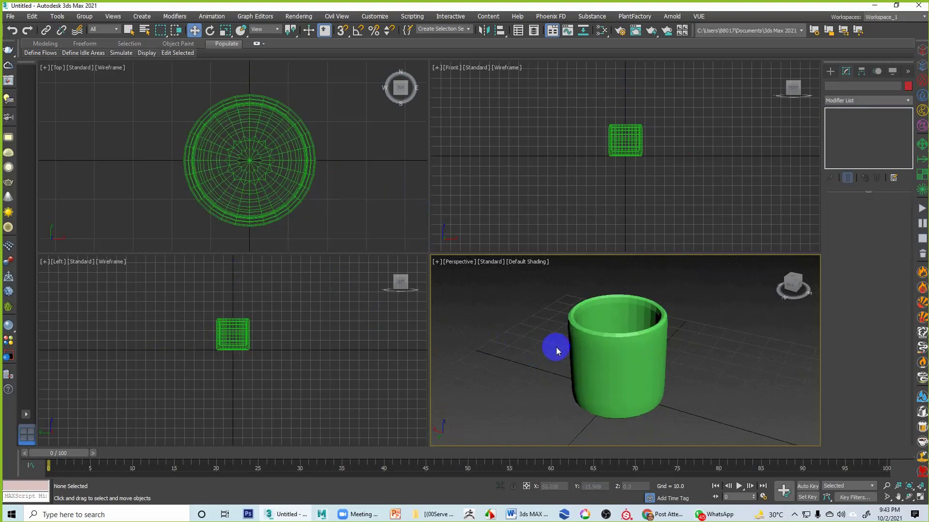
Step: Reselect the cup and switch its NURMS smoothing off
{"action": "left_click", "coordinate": [641, 371]}
{"action": "left_click", "coordinate": [506, 191]}
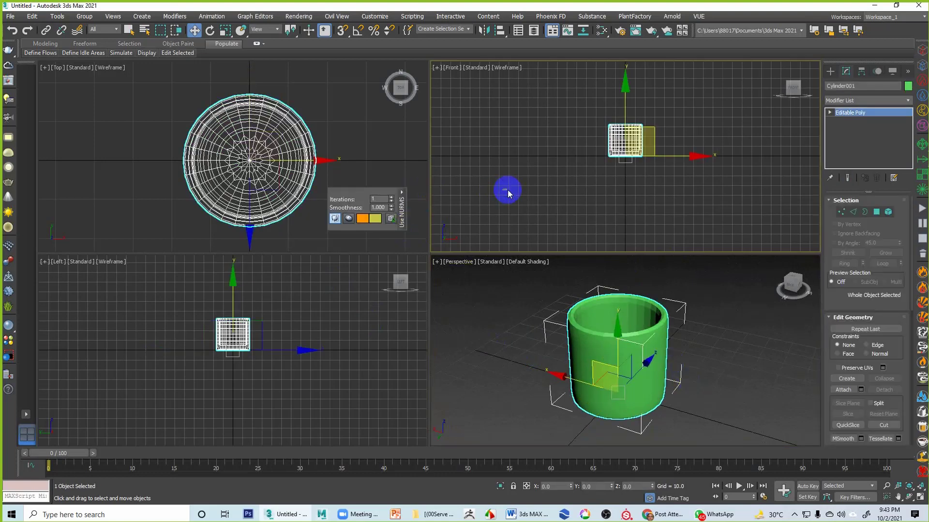
{"action": "left_click", "coordinate": [593, 352]}
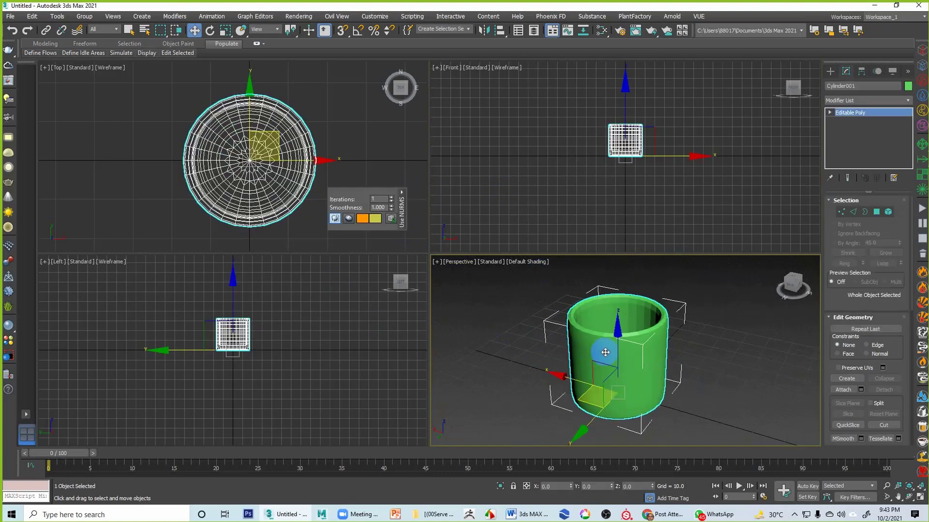
{"action": "right_click", "coordinate": [601, 351]}
{"action": "left_click", "coordinate": [577, 243]}
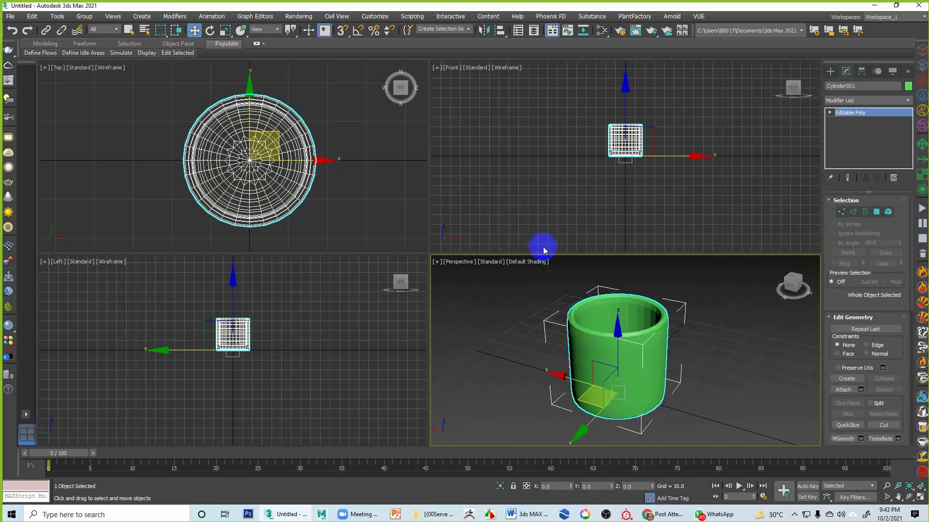
Step: Show edged faces again in the perspective view and reselect the unsmoothed cup
{"action": "left_click", "coordinate": [726, 326]}
{"action": "key", "text": "F4"}
{"action": "mouse_move", "coordinate": [691, 355]}
{"action": "middle_mouse_down", "text": "alt"}
{"action": "mouse_move", "coordinate": [663, 379]}
{"action": "mouse_move", "coordinate": [673, 325]}
{"action": "mouse_move", "coordinate": [665, 370]}
{"action": "middle_mouse_up", "text": "alt"}
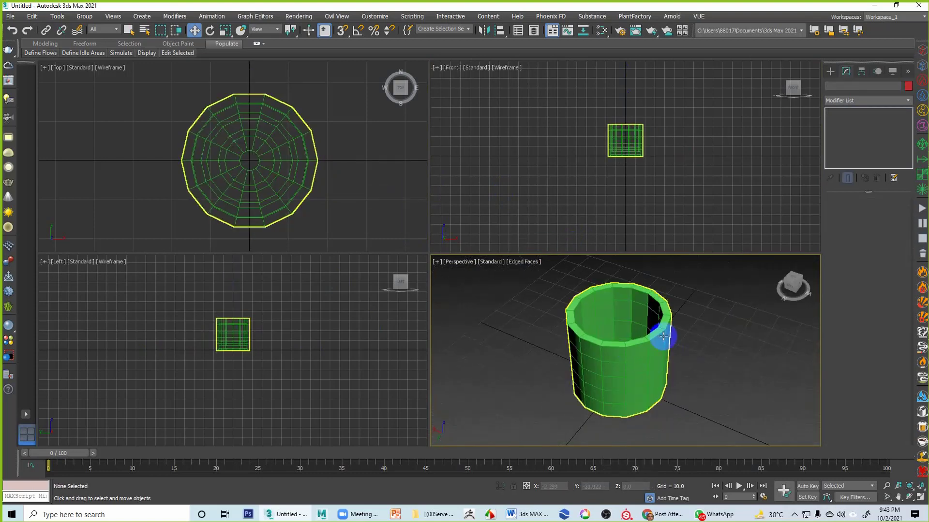
{"action": "left_click", "coordinate": [623, 369]}
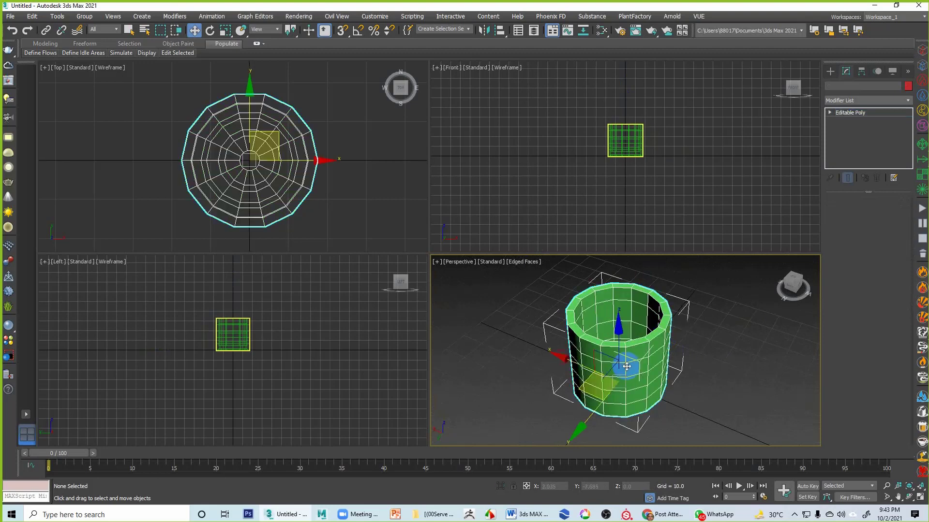
{"action": "left_click", "coordinate": [714, 316]}
{"action": "left_click", "coordinate": [648, 345]}
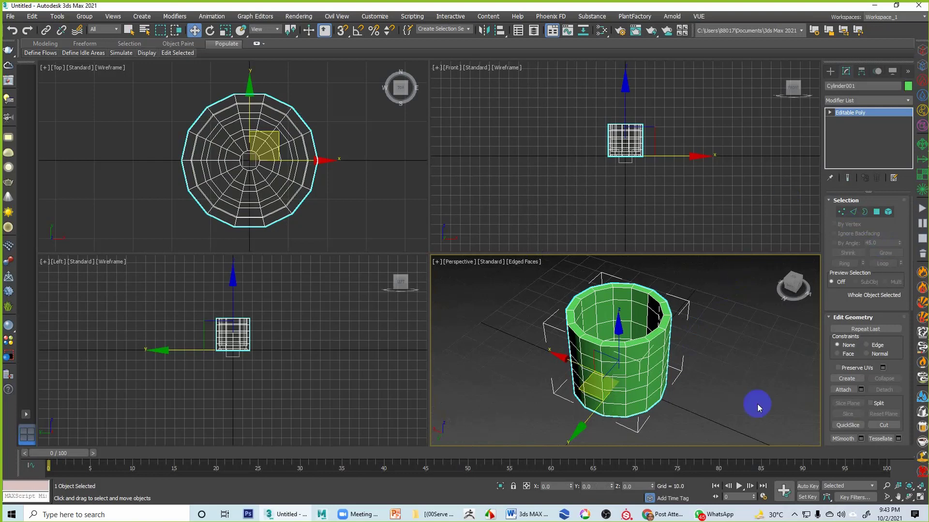
Step: Add a TurboSmooth modifier to the selected cup
{"action": "left_click", "coordinate": [731, 400]}
{"action": "left_click", "coordinate": [634, 383]}
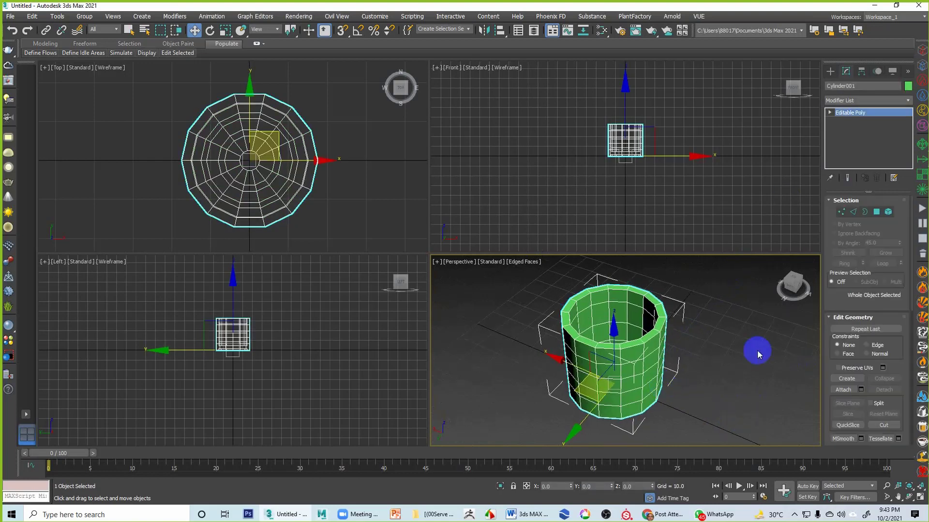
{"action": "left_click", "coordinate": [854, 100]}
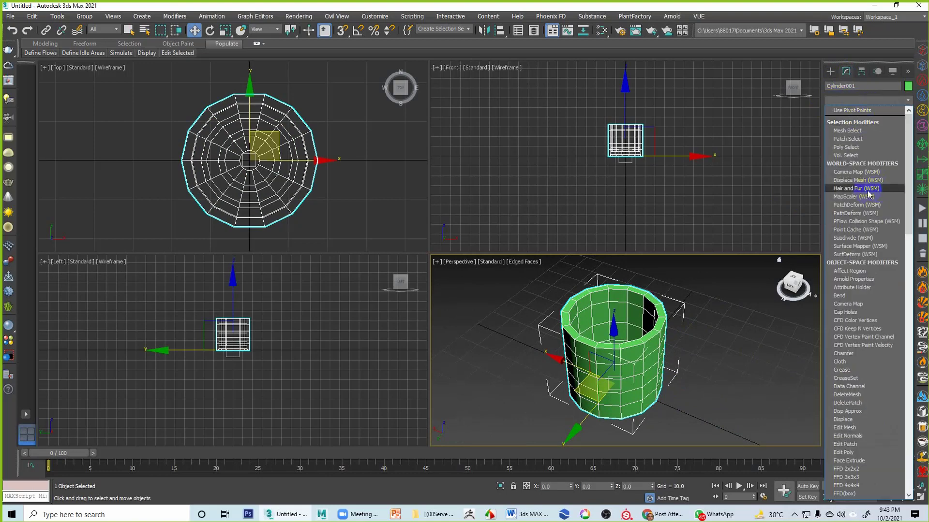
{"action": "key", "text": "t"}
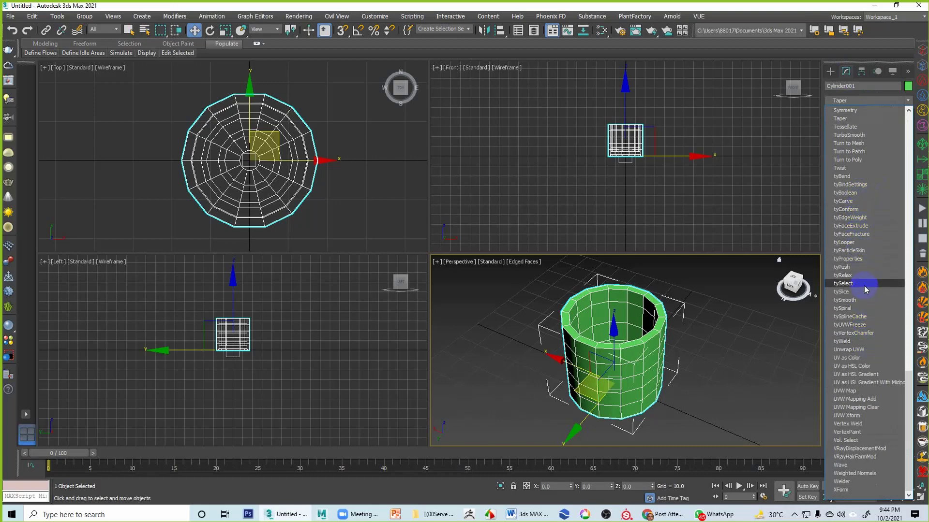
{"action": "left_click", "coordinate": [857, 134]}
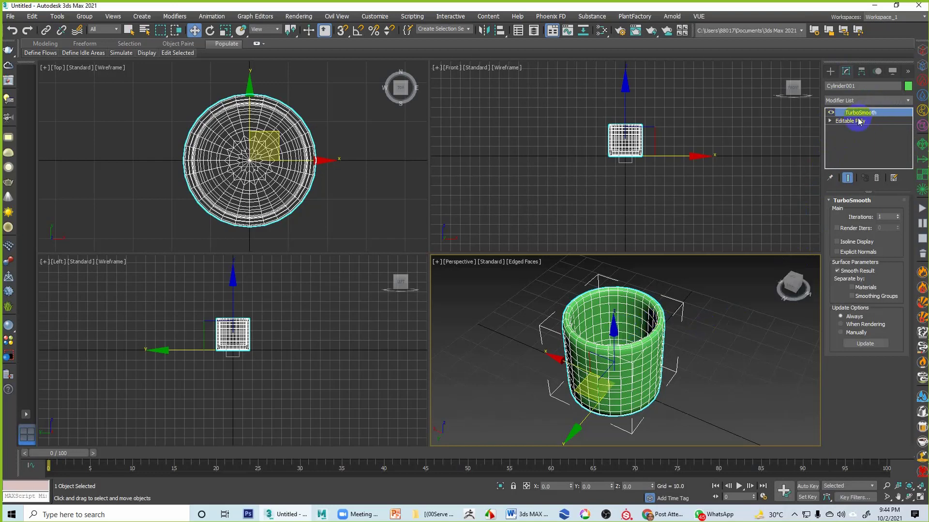
Step: Maximize the perspective viewport, hide the edged faces and inspect the TurboSmoothed cup inside and out
{"action": "middle_click_drag", "start_coordinate": [678, 357], "coordinate": [670, 334], "text": "alt"}
{"action": "key", "text": "alt+w"}
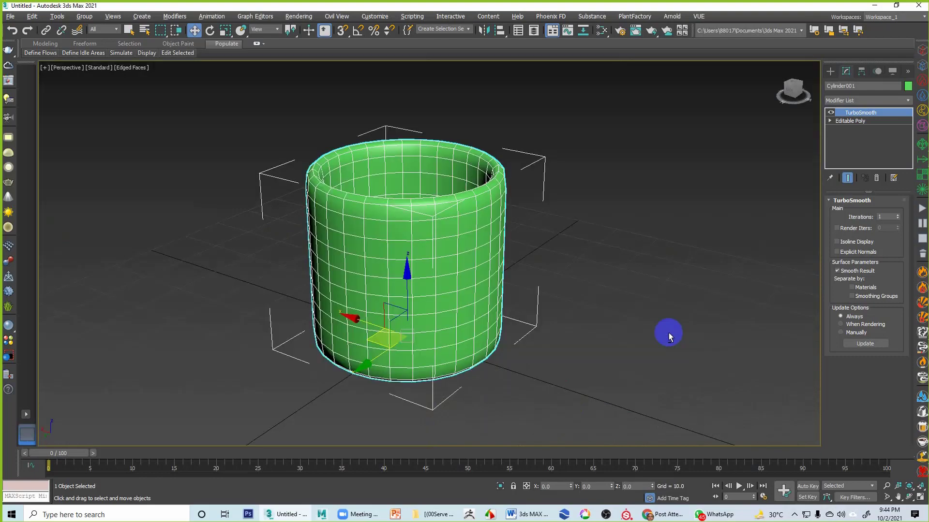
{"action": "mouse_move", "coordinate": [538, 275]}
{"action": "middle_mouse_down", "text": "alt"}
{"action": "mouse_move", "coordinate": [530, 302]}
{"action": "mouse_move", "coordinate": [535, 201]}
{"action": "mouse_move", "coordinate": [543, 274]}
{"action": "mouse_move", "coordinate": [515, 280]}
{"action": "mouse_move", "coordinate": [508, 305]}
{"action": "middle_mouse_up", "text": "alt"}
{"action": "left_click", "coordinate": [602, 249]}
{"action": "key", "text": "F4"}
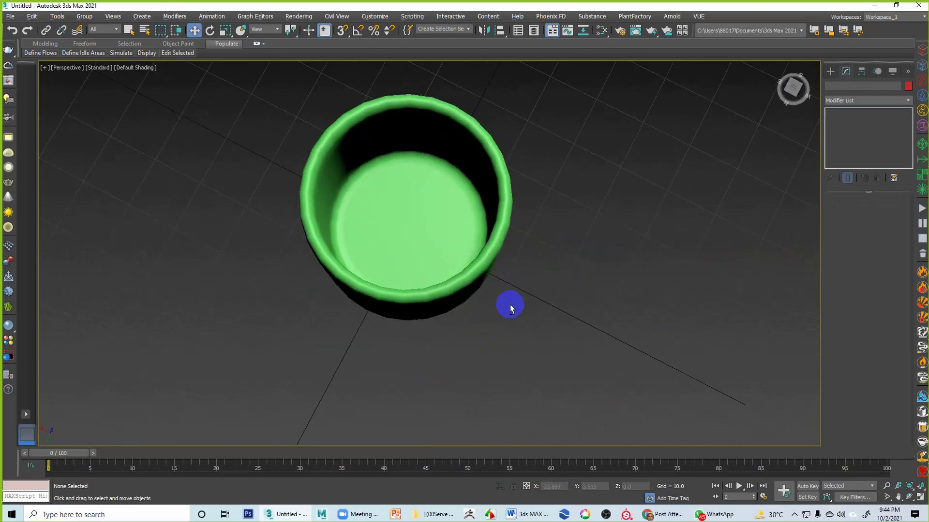
{"action": "left_click", "coordinate": [477, 269]}
{"action": "middle_click_drag", "start_coordinate": [477, 269], "coordinate": [523, 273], "text": "alt"}
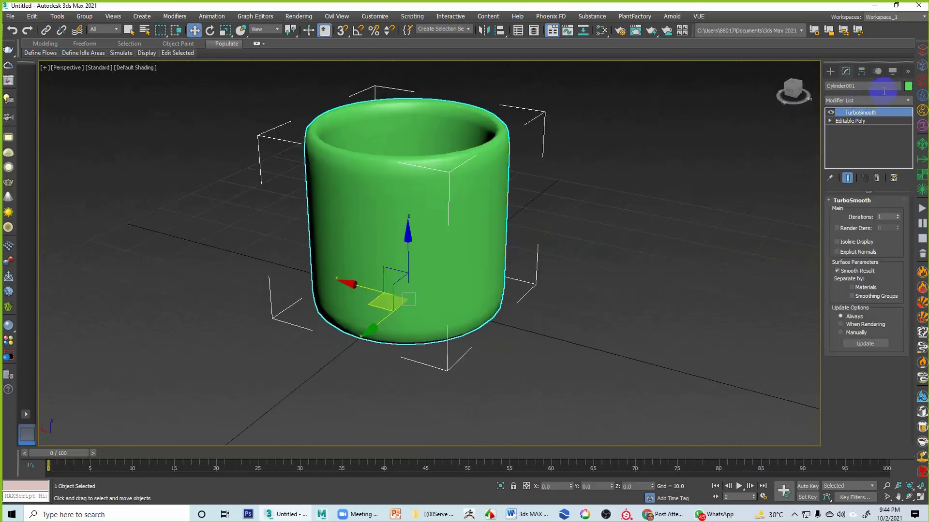
Step: Change the cup's object color to pale yellow-green
{"action": "left_click", "coordinate": [908, 86]}
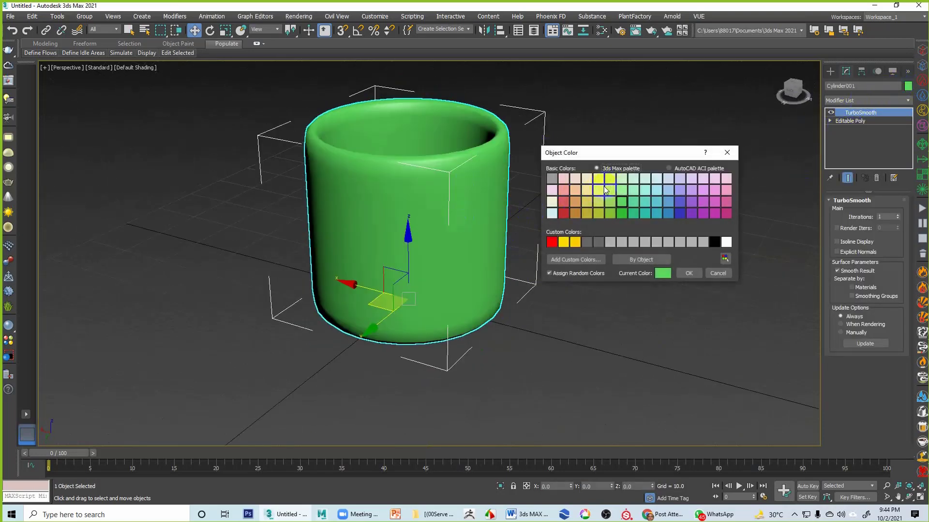
{"action": "left_click", "coordinate": [689, 273]}
{"action": "middle_click_drag", "start_coordinate": [683, 269], "coordinate": [582, 245], "text": "alt"}
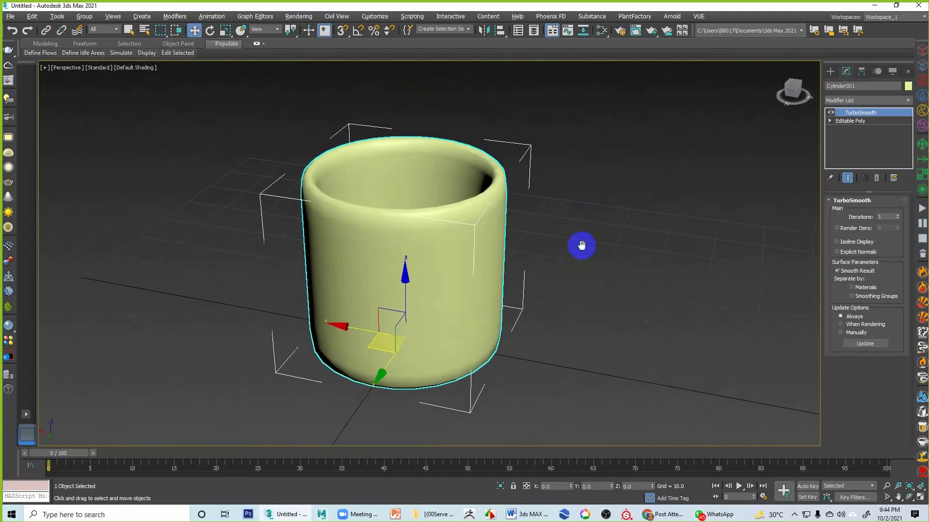
Step: Toggle TurboSmooth off and on to compare the cup, and set its iterations to 0
{"action": "left_click", "coordinate": [831, 113]}
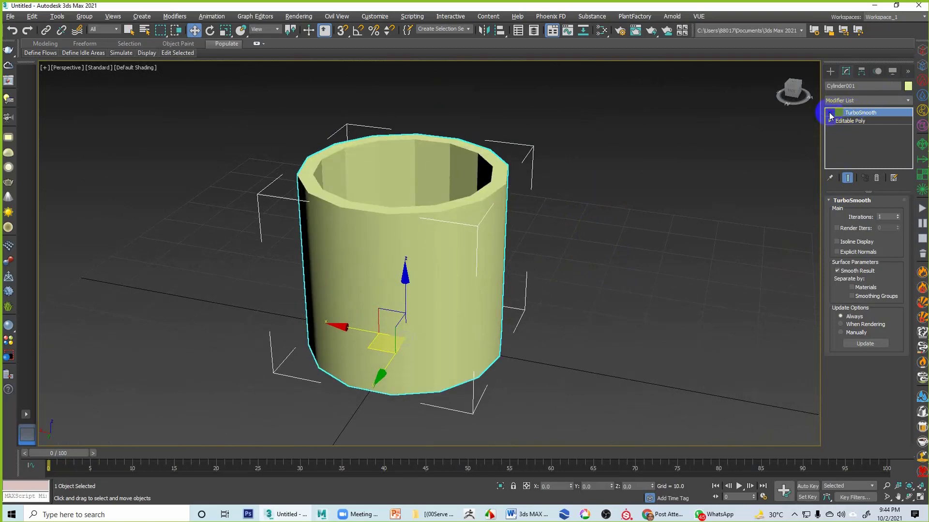
{"action": "left_click", "coordinate": [831, 114]}
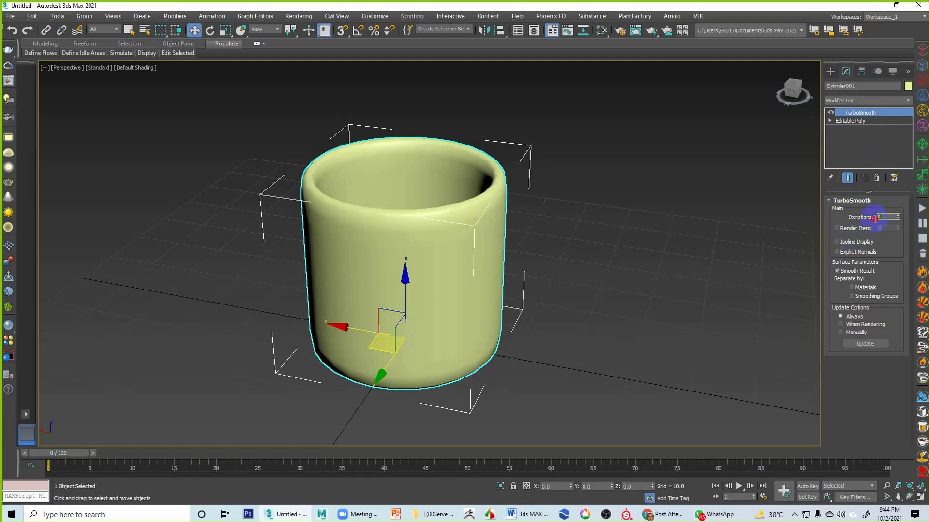
{"action": "type", "text": "0"}
{"action": "key", "text": "Return"}
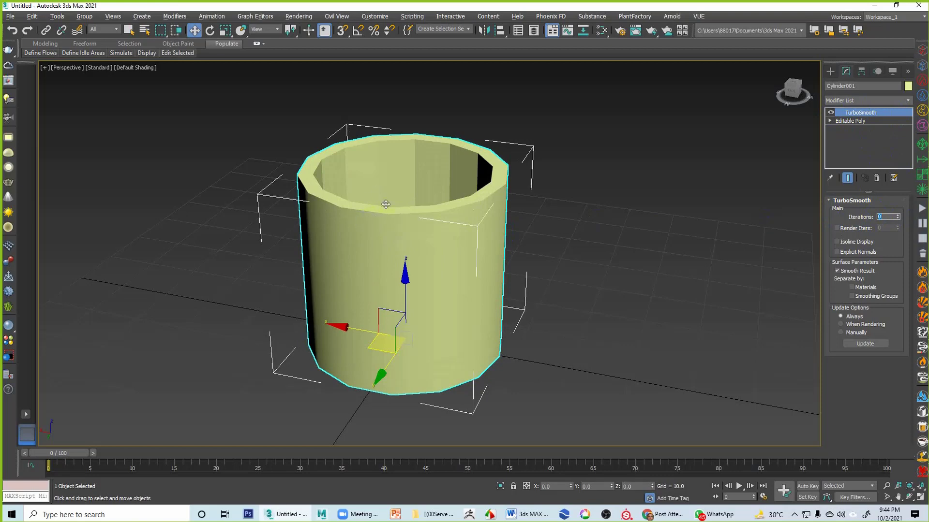
{"action": "middle_click_drag", "start_coordinate": [471, 257], "coordinate": [475, 282], "text": "alt"}
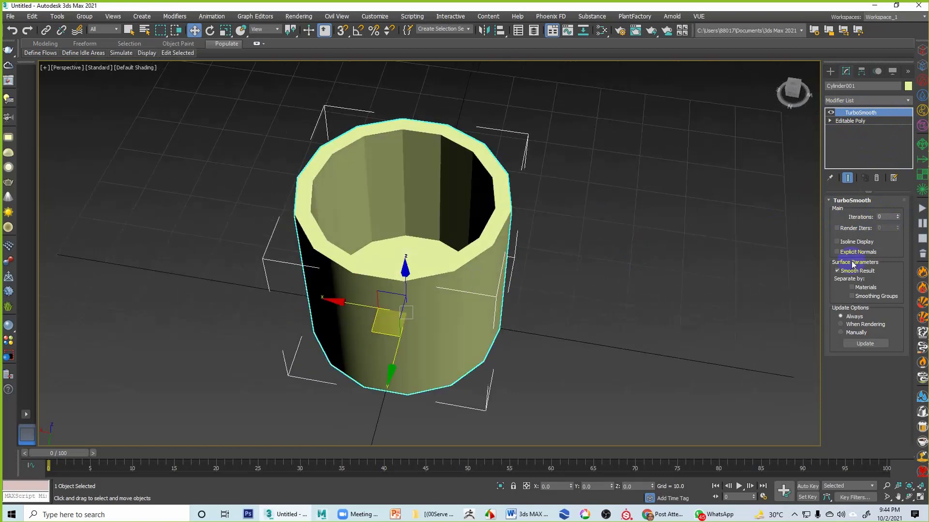
Step: Raise the TurboSmooth iterations to 2 and display edged faces to show the denser mesh
{"action": "left_click", "coordinate": [896, 215]}
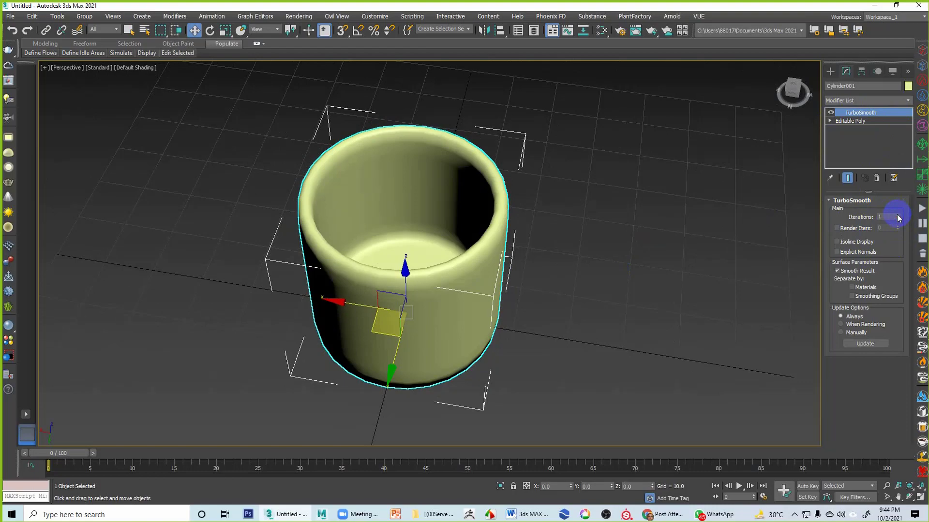
{"action": "left_click", "coordinate": [897, 215]}
{"action": "key", "text": "F4"}
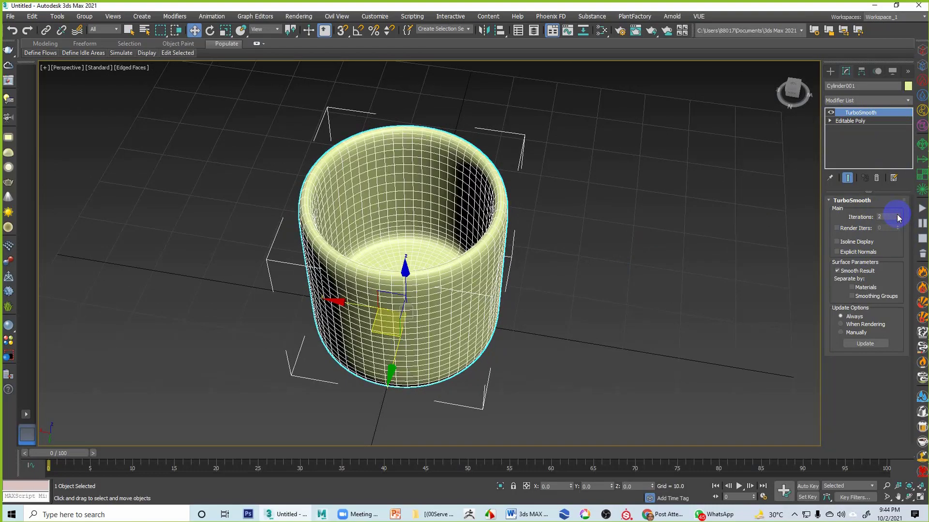
{"action": "scroll", "coordinate": [508, 256], "scroll_direction": "up", "scroll_amount": 3}
{"action": "middle_click_drag", "start_coordinate": [509, 257], "coordinate": [564, 249]}
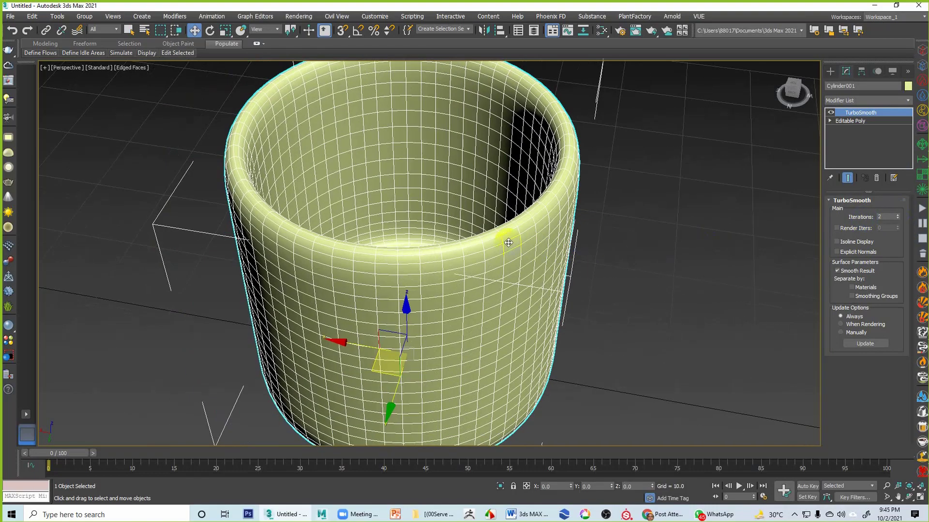
Step: Raise the TurboSmooth iterations to 3 and display the polygon and vertex statistics in the viewport
{"action": "left_click", "coordinate": [899, 215]}
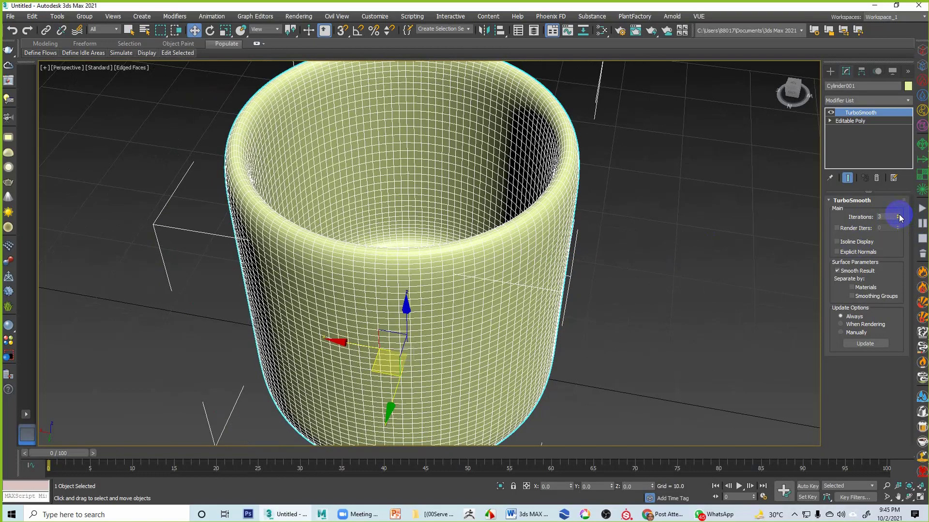
{"action": "middle_click_drag", "start_coordinate": [579, 272], "coordinate": [578, 264], "text": "alt"}
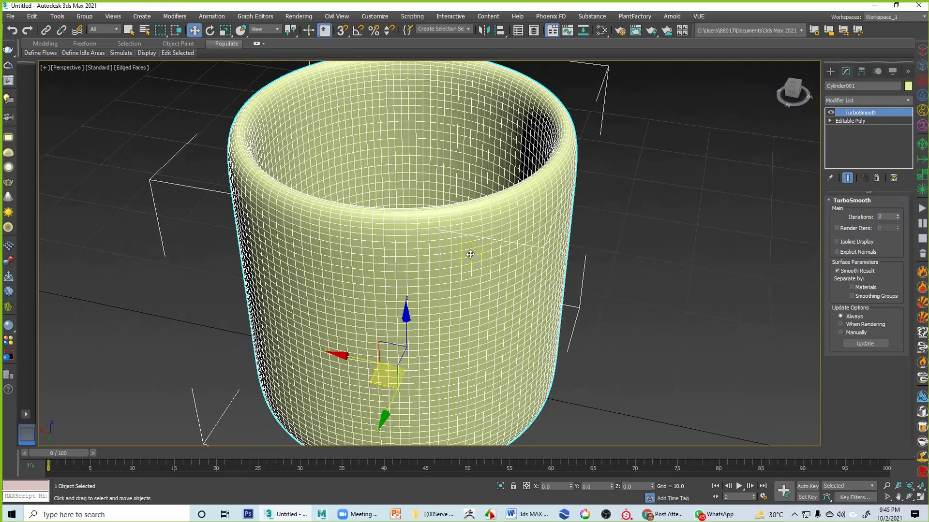
{"action": "key", "text": "7"}
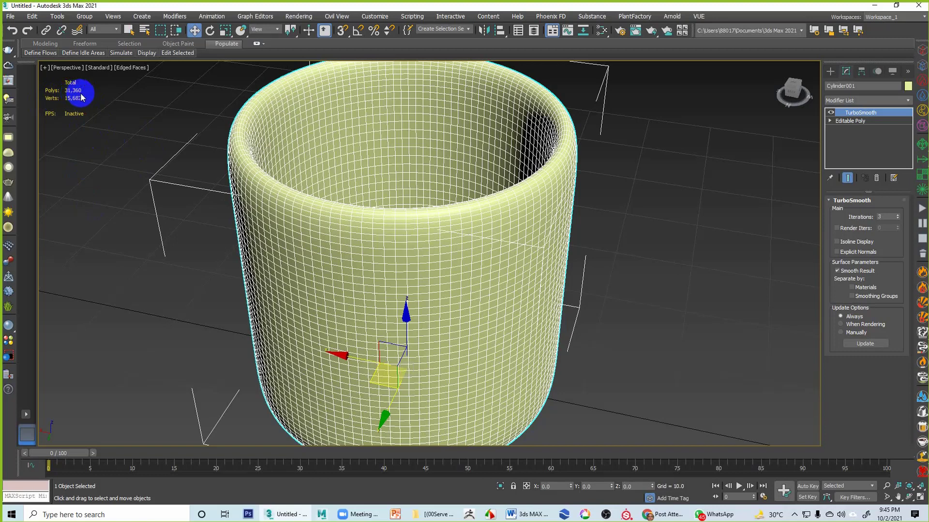
Step: Lower the cup's TurboSmooth iterations to 1, then deselect the cup and hide its edged faces to judge the smoothness
{"action": "left_click", "coordinate": [897, 219]}
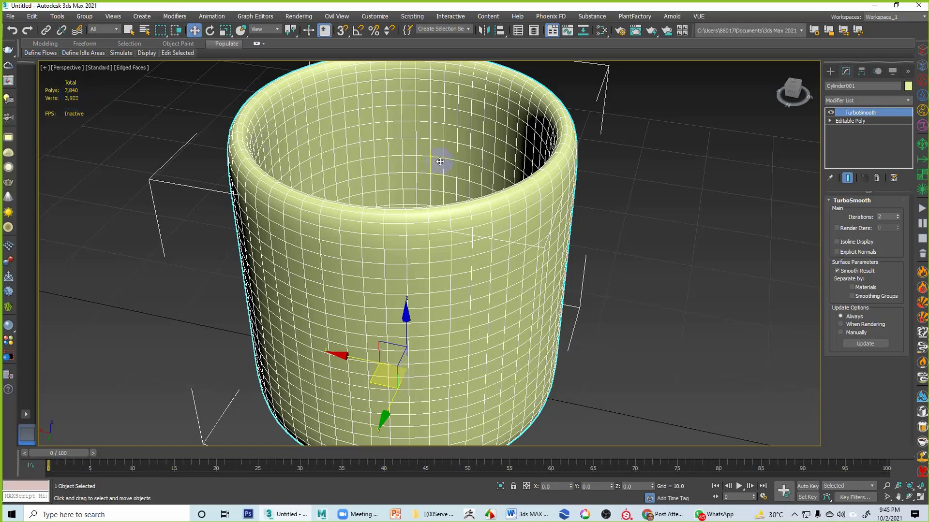
{"action": "scroll", "coordinate": [518, 167], "scroll_direction": "down", "scroll_amount": 3}
{"action": "scroll", "coordinate": [529, 181], "scroll_direction": "up", "scroll_amount": 3}
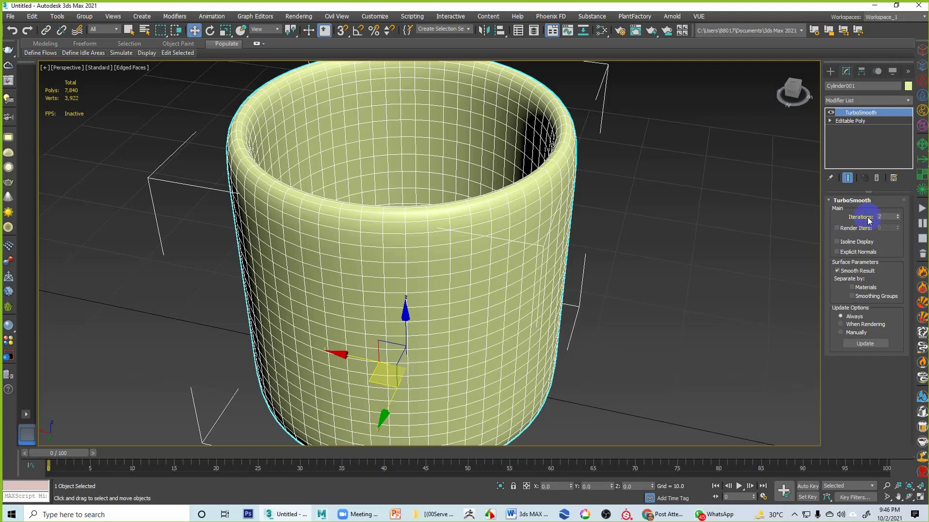
{"action": "left_click", "coordinate": [898, 219]}
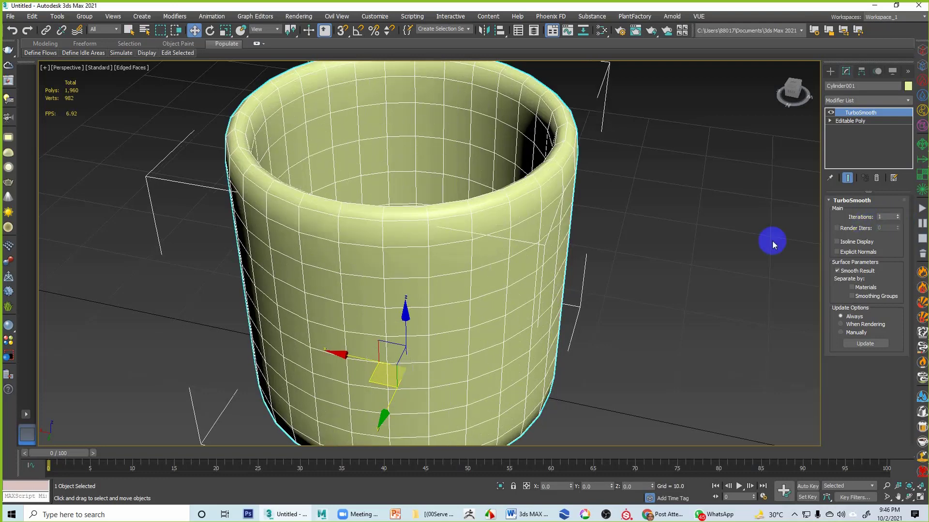
{"action": "left_click", "coordinate": [708, 285]}
{"action": "scroll", "coordinate": [547, 261], "scroll_direction": "down", "scroll_amount": 3}
{"action": "middle_click_drag", "start_coordinate": [547, 261], "coordinate": [525, 264]}
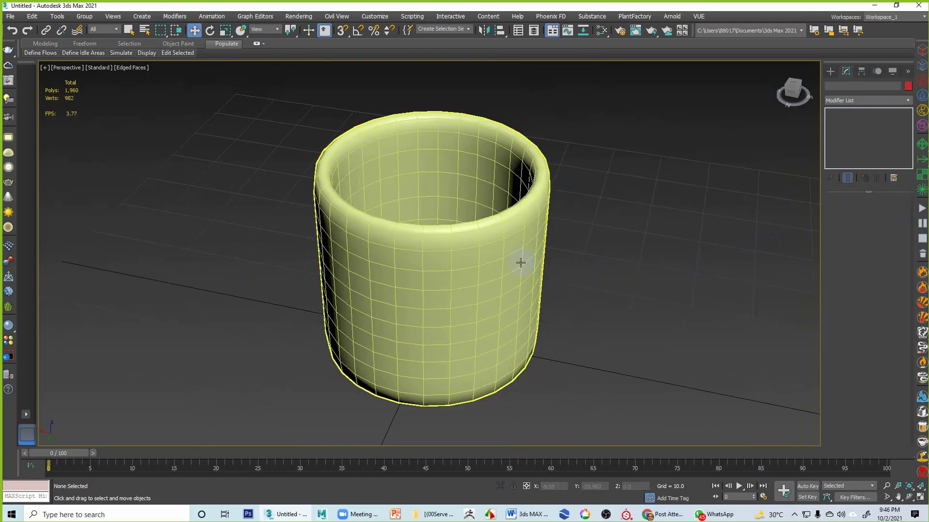
{"action": "key", "text": "F4"}
{"action": "scroll", "coordinate": [481, 234], "scroll_direction": "down", "scroll_amount": 5}
{"action": "scroll", "coordinate": [483, 269], "scroll_direction": "up", "scroll_amount": 5}
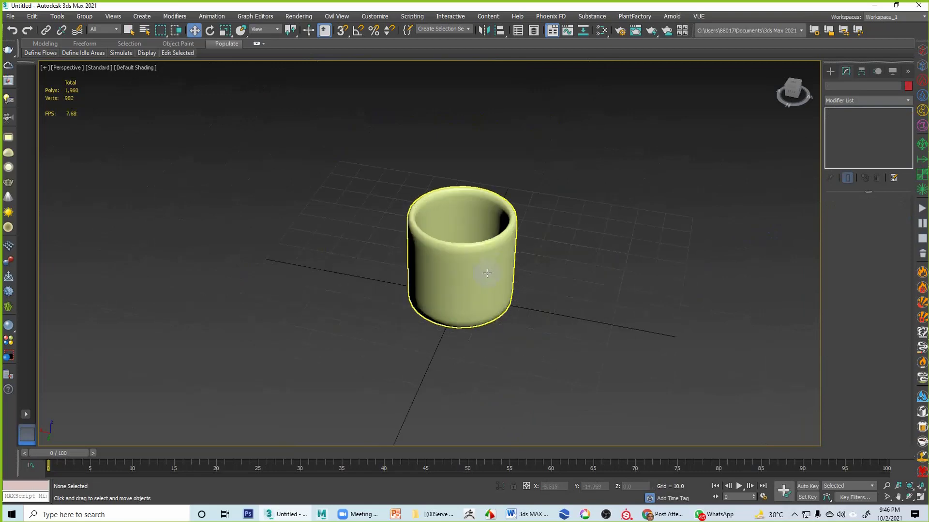
Step: Select the cup and raise its TurboSmooth iterations step by step to 3, comparing the polygon and vertex counts
{"action": "left_click", "coordinate": [380, 261]}
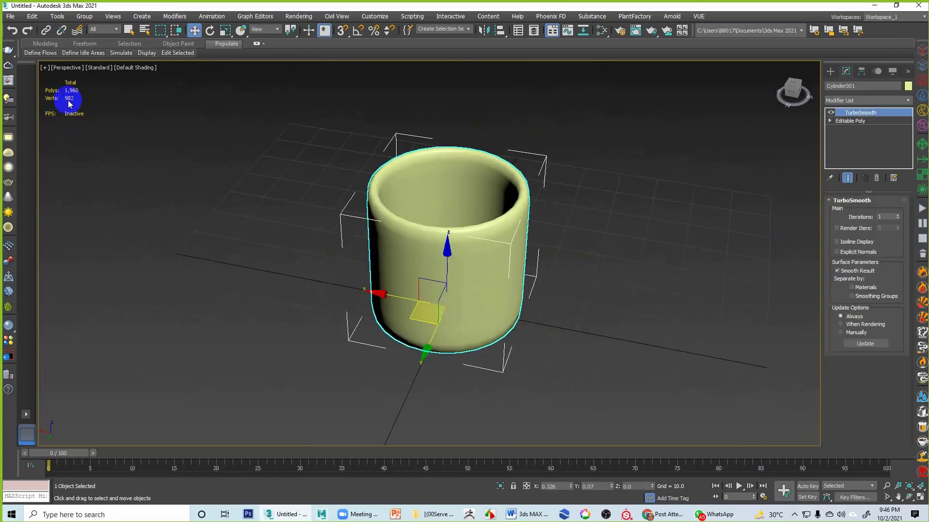
{"action": "left_click", "coordinate": [897, 214]}
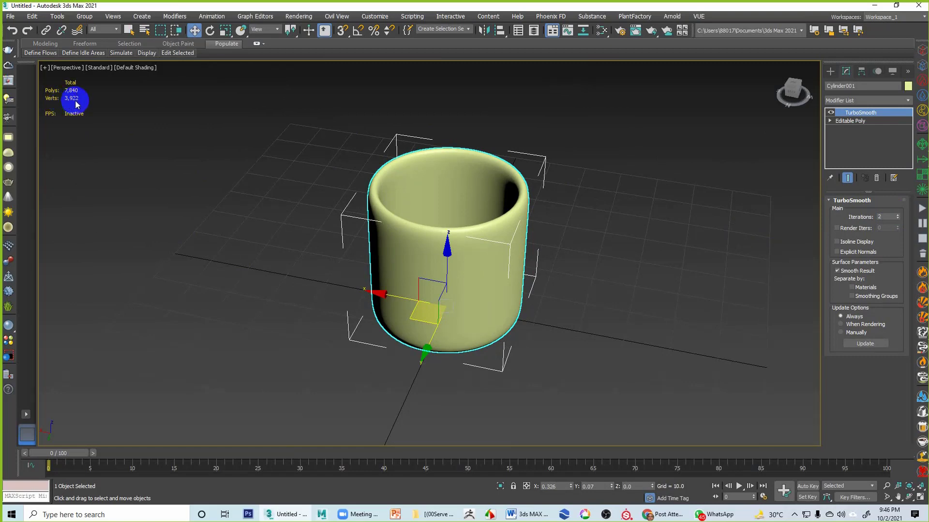
{"action": "left_click", "coordinate": [898, 215]}
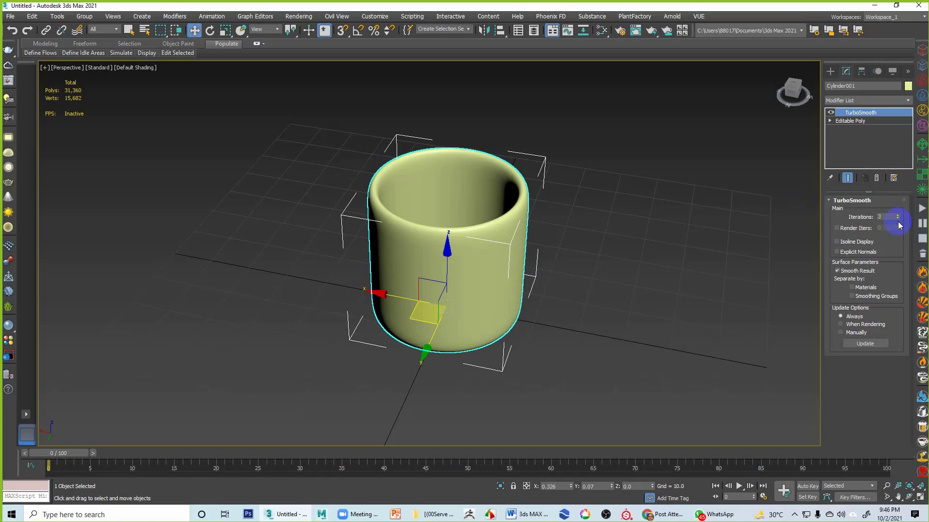
Step: Examine the smoothed cup's surface up close and from a distance, both selected and unselected
{"action": "scroll", "coordinate": [557, 266], "scroll_direction": "up", "scroll_amount": 6}
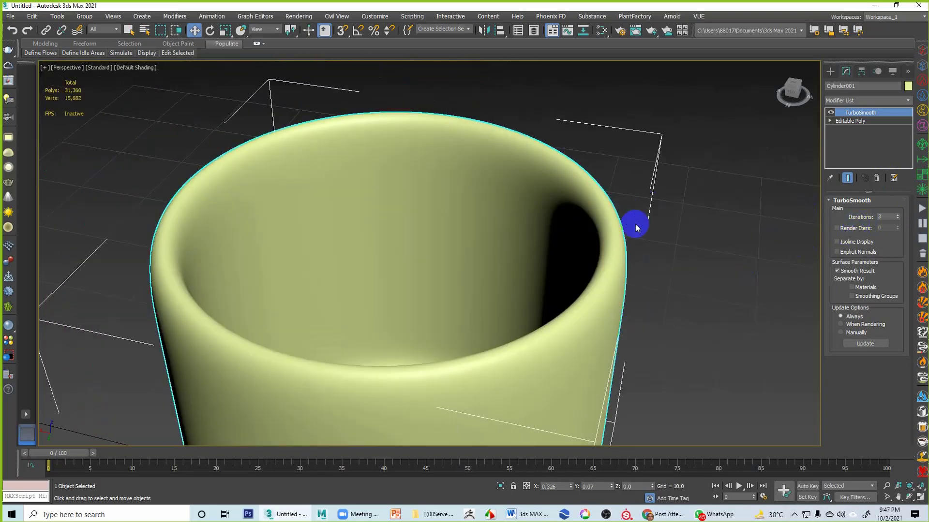
{"action": "scroll", "coordinate": [634, 224], "scroll_direction": "down", "scroll_amount": 10}
{"action": "scroll", "coordinate": [425, 232], "scroll_direction": "down", "scroll_amount": 3}
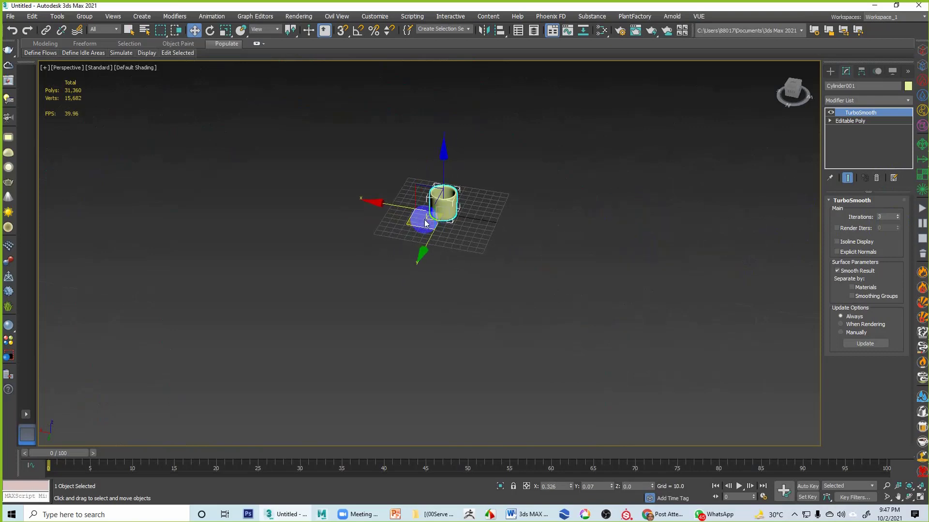
{"action": "middle_click_drag", "start_coordinate": [426, 222], "coordinate": [510, 191], "text": "alt"}
{"action": "left_click", "coordinate": [530, 198]}
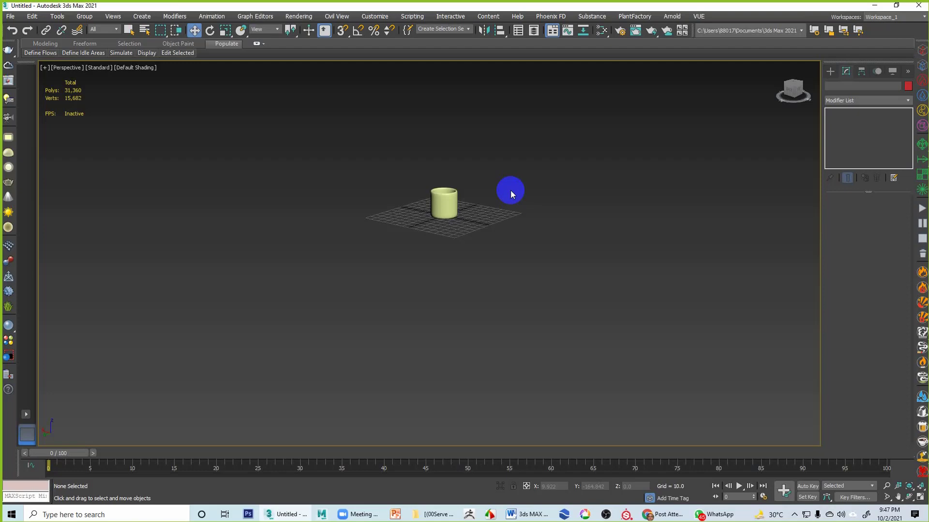
{"action": "scroll", "coordinate": [442, 201], "scroll_direction": "up", "scroll_amount": 4}
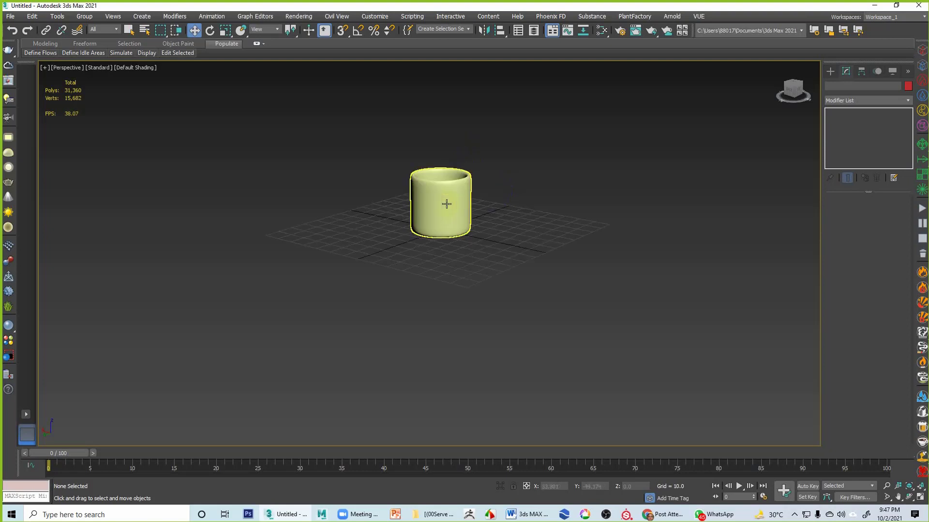
{"action": "middle_click_drag", "start_coordinate": [441, 201], "coordinate": [450, 276]}
{"action": "scroll", "coordinate": [446, 297], "scroll_direction": "up", "scroll_amount": 4}
{"action": "left_click", "coordinate": [446, 270]}
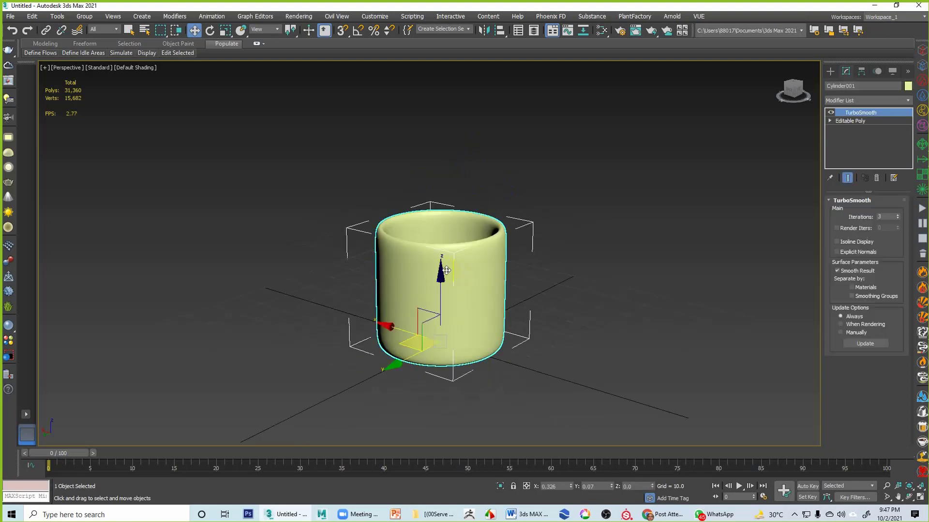
Step: Display edged faces, lower the cup's TurboSmooth iterations to 0 and show all four viewports
{"action": "key", "text": "F4"}
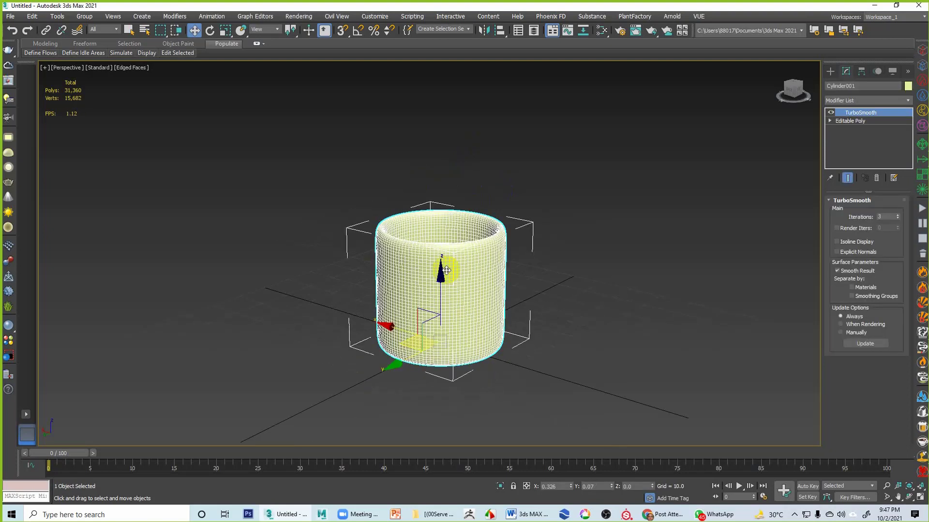
{"action": "left_click", "coordinate": [898, 218]}
{"action": "left_click", "coordinate": [898, 219]}
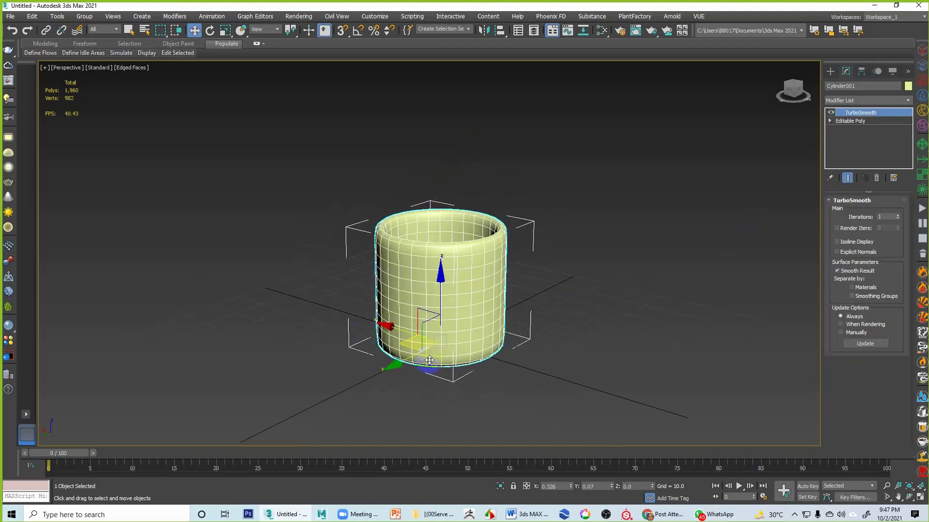
{"action": "key", "text": "alt+w"}
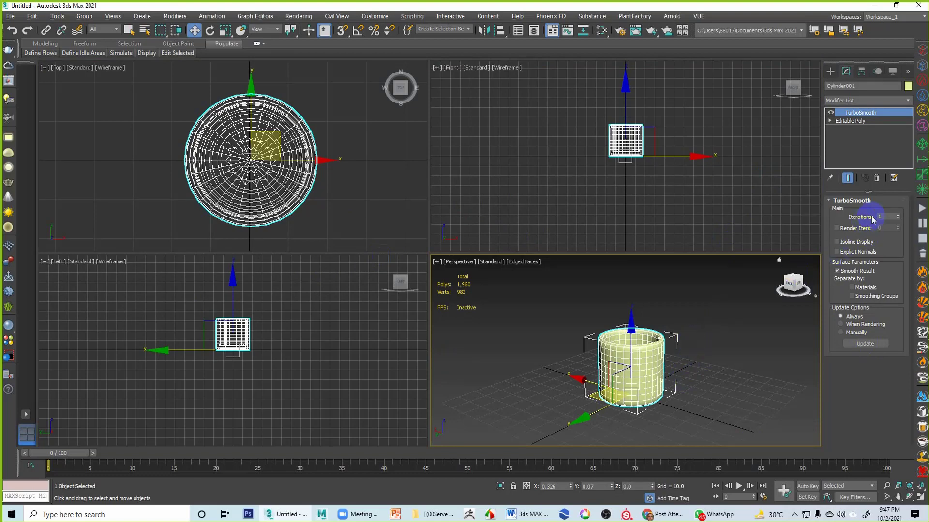
{"action": "left_click", "coordinate": [896, 220]}
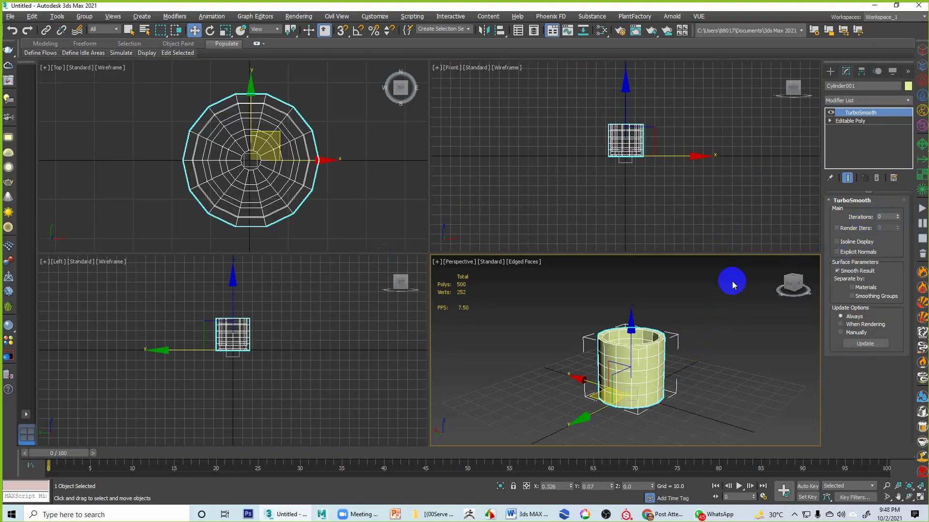
Step: Enter the Editable Poly's Polygon level and select a single polygon high on the cup's outer wall
{"action": "middle_click_drag", "start_coordinate": [730, 282], "coordinate": [680, 384], "text": "alt"}
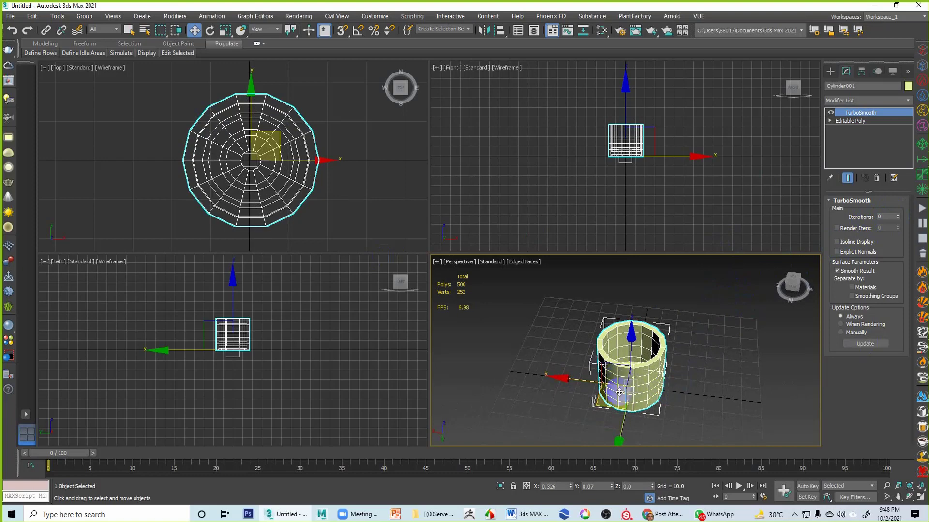
{"action": "left_click", "coordinate": [830, 121]}
{"action": "left_click", "coordinate": [849, 153]}
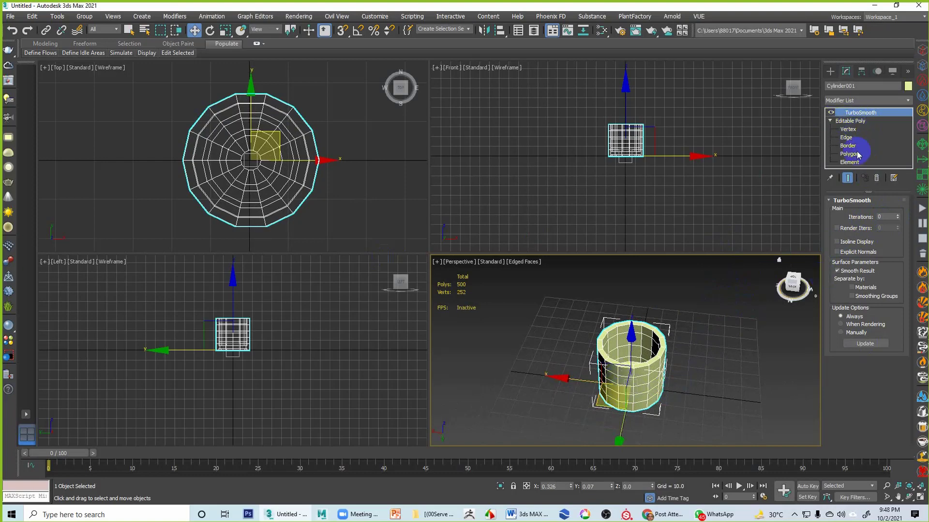
{"action": "left_click", "coordinate": [782, 227]}
{"action": "left_click", "coordinate": [625, 382]}
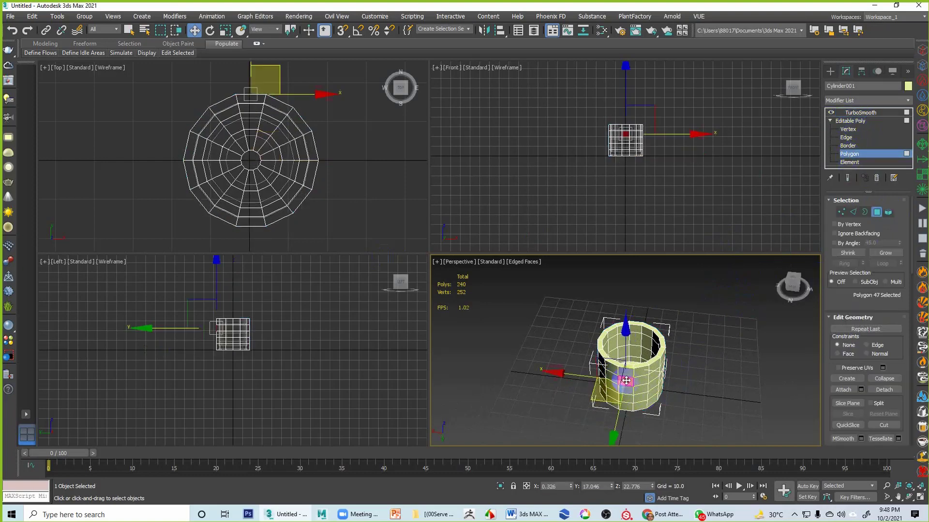
{"action": "middle_click_drag", "start_coordinate": [710, 350], "coordinate": [753, 336], "text": "alt"}
{"action": "left_click", "coordinate": [632, 359]}
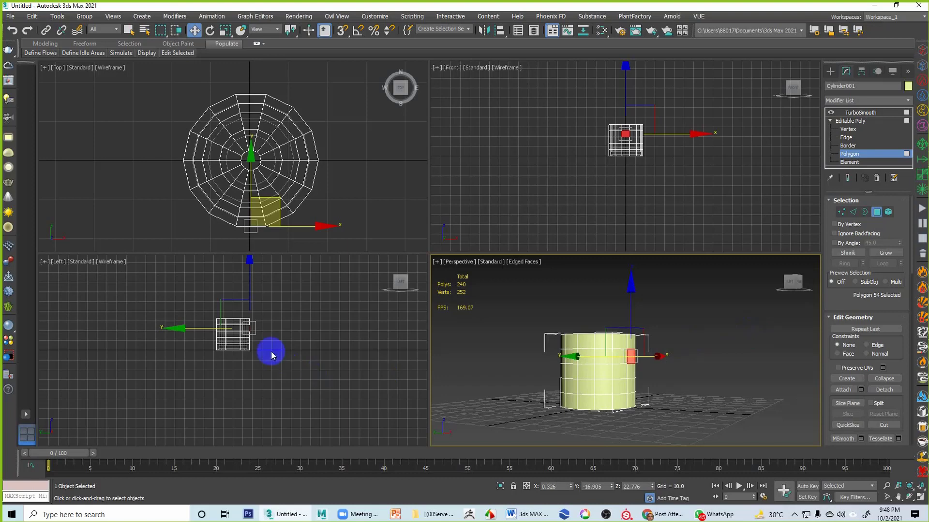
Step: Draw a curved open Line spline for the handle beside the cup's wall in the maximized Left view
{"action": "scroll", "coordinate": [263, 353], "scroll_direction": "up", "scroll_amount": 4}
{"action": "middle_click_drag", "start_coordinate": [262, 353], "coordinate": [258, 382]}
{"action": "scroll", "coordinate": [246, 381], "scroll_direction": "up", "scroll_amount": 2}
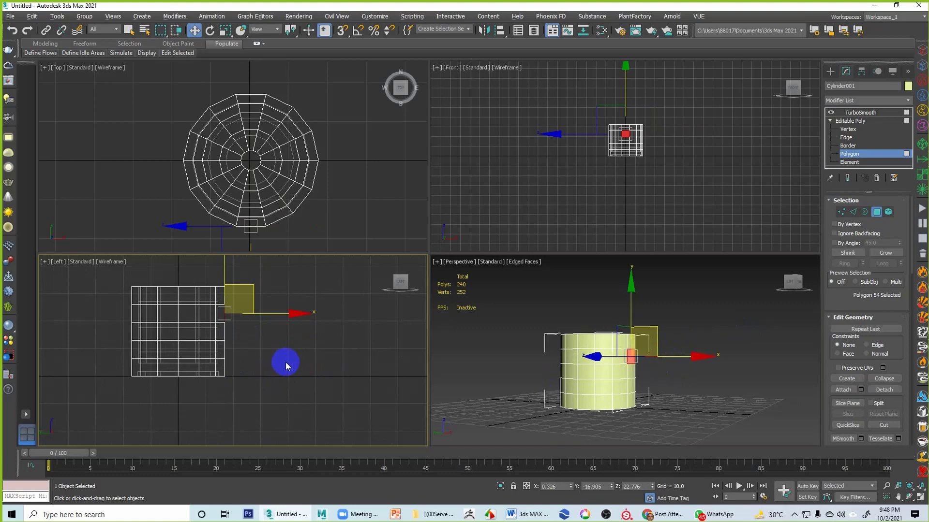
{"action": "key", "text": "alt+w"}
{"action": "middle_click_drag", "start_coordinate": [394, 245], "coordinate": [433, 284]}
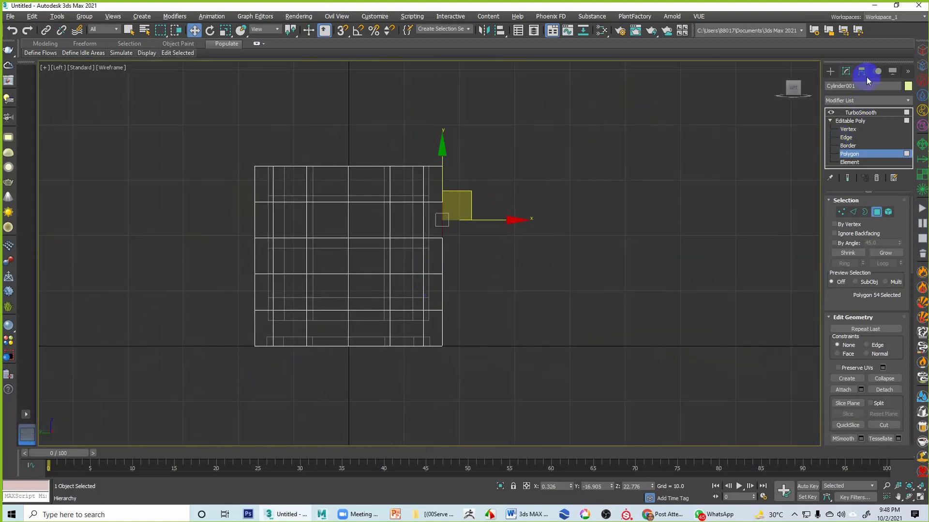
{"action": "left_click", "coordinate": [830, 71]}
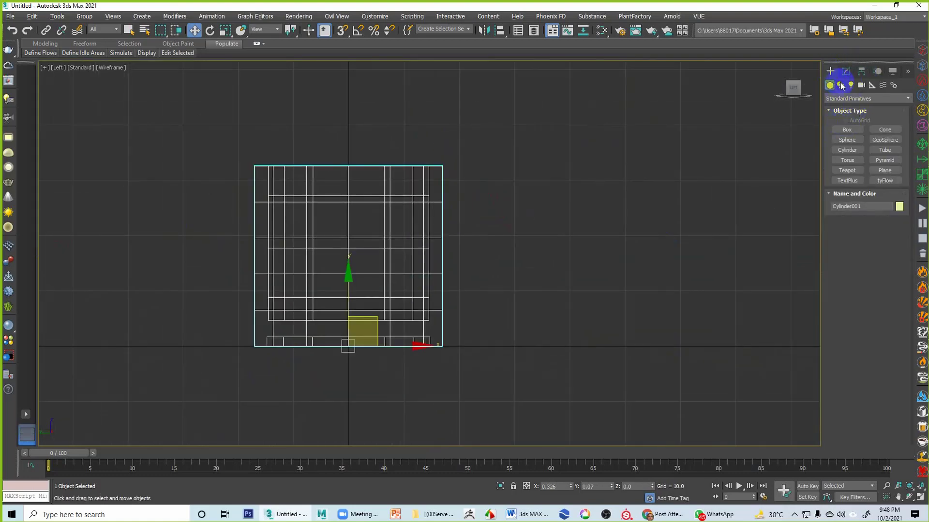
{"action": "left_click", "coordinate": [841, 85]}
{"action": "left_click", "coordinate": [847, 138]}
{"action": "middle_click_drag", "start_coordinate": [494, 269], "coordinate": [421, 251]}
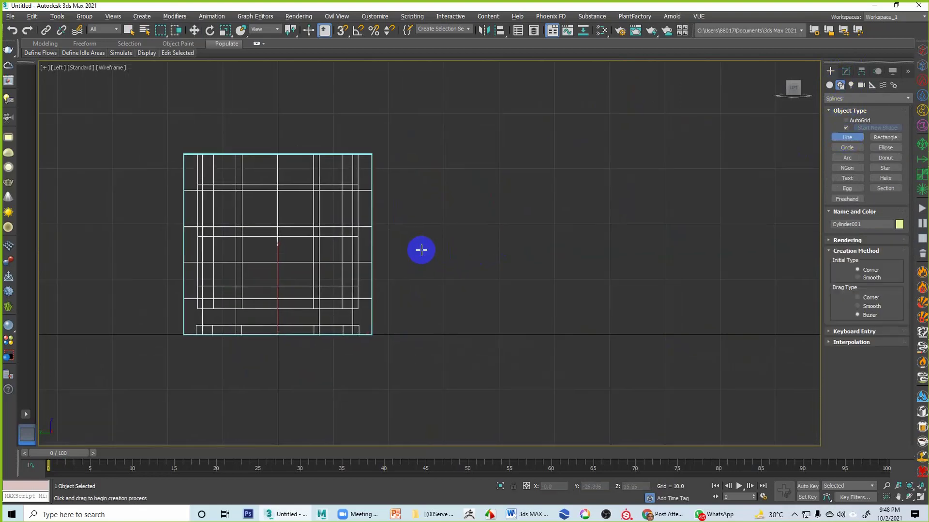
{"action": "left_click", "coordinate": [377, 202]}
{"action": "left_click_drag", "start_coordinate": [446, 175], "coordinate": [474, 181]}
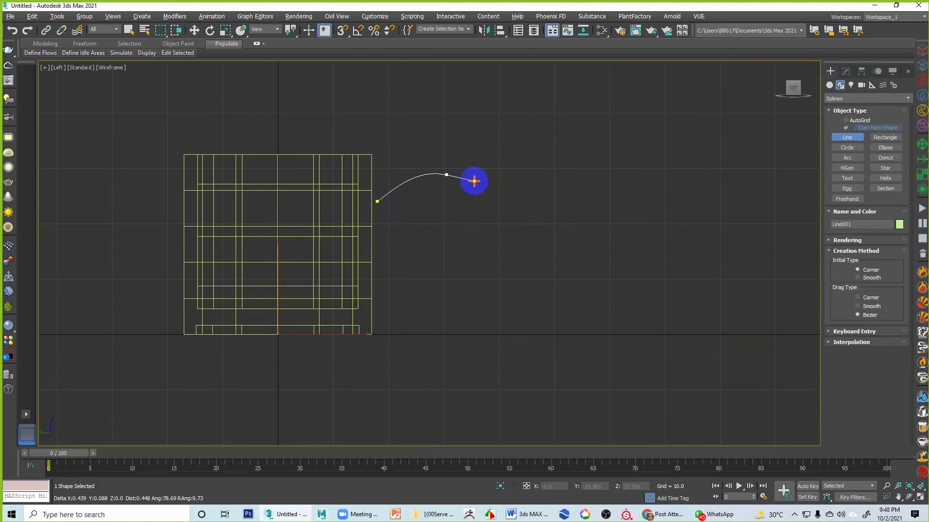
{"action": "left_click_drag", "start_coordinate": [461, 241], "coordinate": [402, 273]}
{"action": "left_click", "coordinate": [381, 277]}
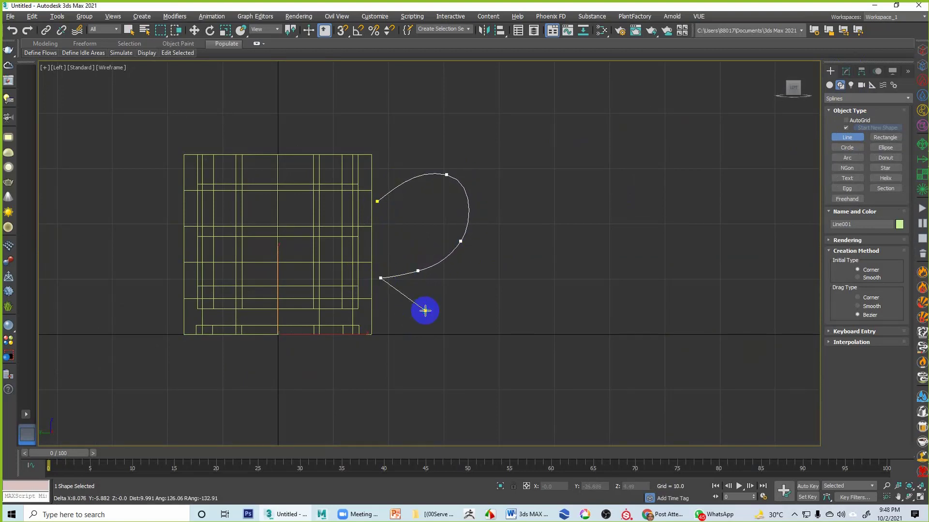
{"action": "right_click", "coordinate": [425, 310]}
{"action": "key", "text": "w"}
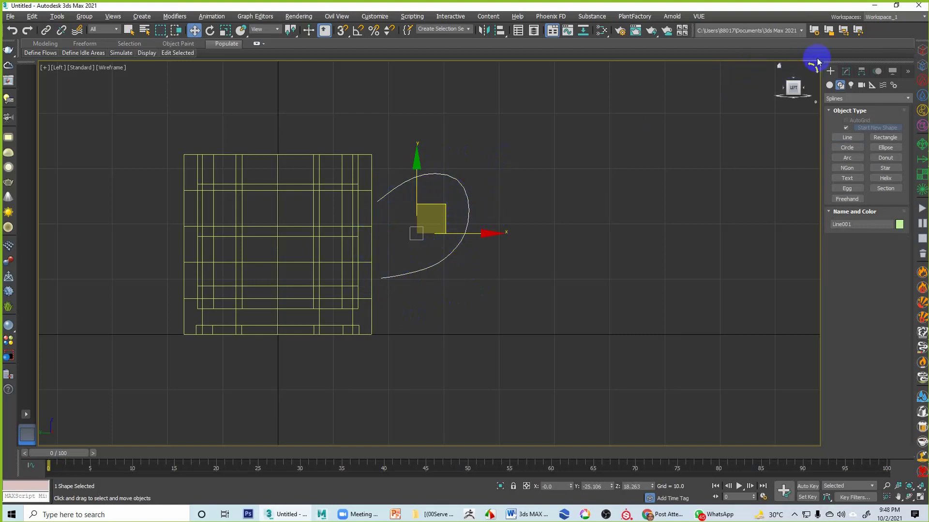
Step: Edit the handle spline at Vertex level and reposition its two upper vertices to flatten the start of the curve
{"action": "left_click", "coordinate": [847, 70]}
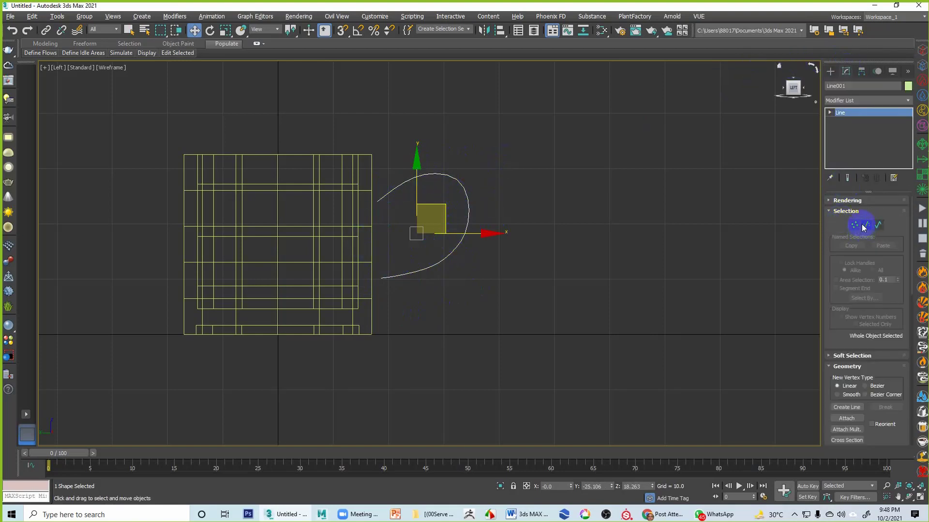
{"action": "left_click", "coordinate": [864, 226]}
{"action": "left_click", "coordinate": [377, 192]}
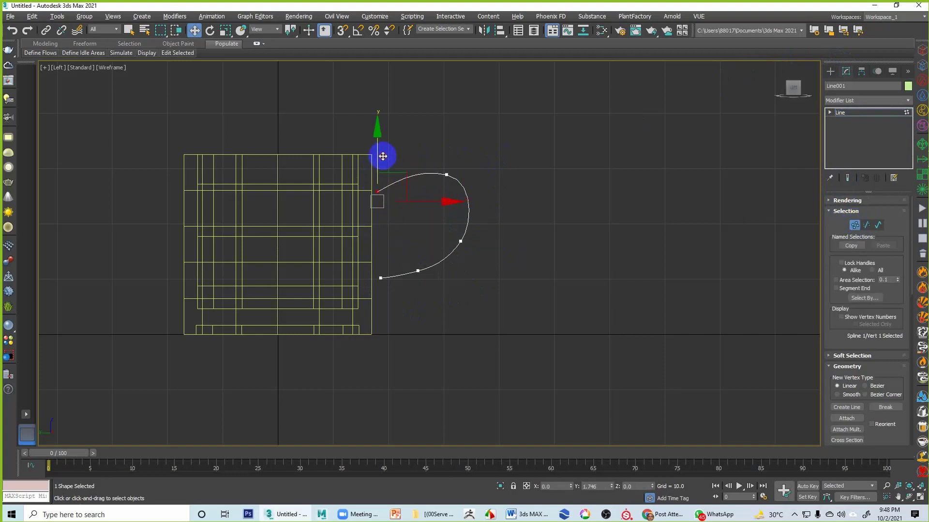
{"action": "left_click_drag", "start_coordinate": [382, 156], "coordinate": [477, 194]}
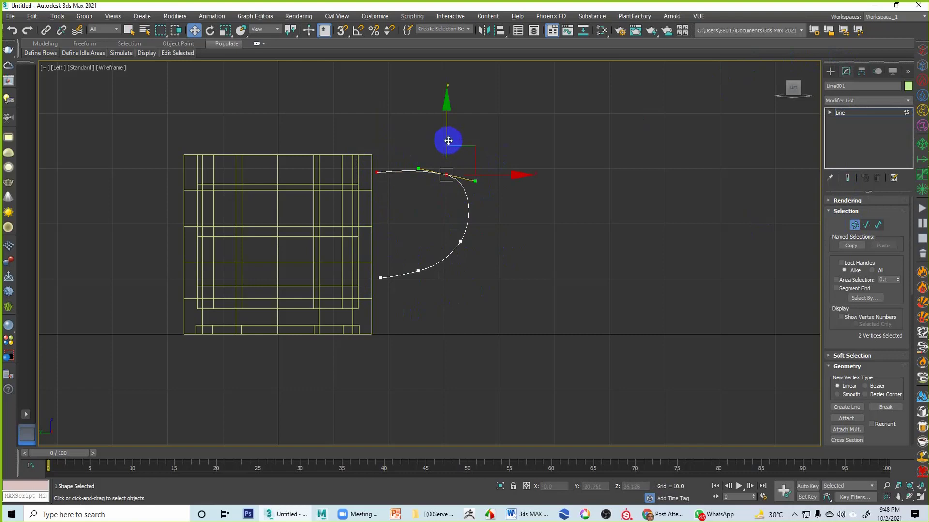
{"action": "left_click_drag", "start_coordinate": [447, 150], "coordinate": [449, 168]}
{"action": "left_click", "coordinate": [508, 207]}
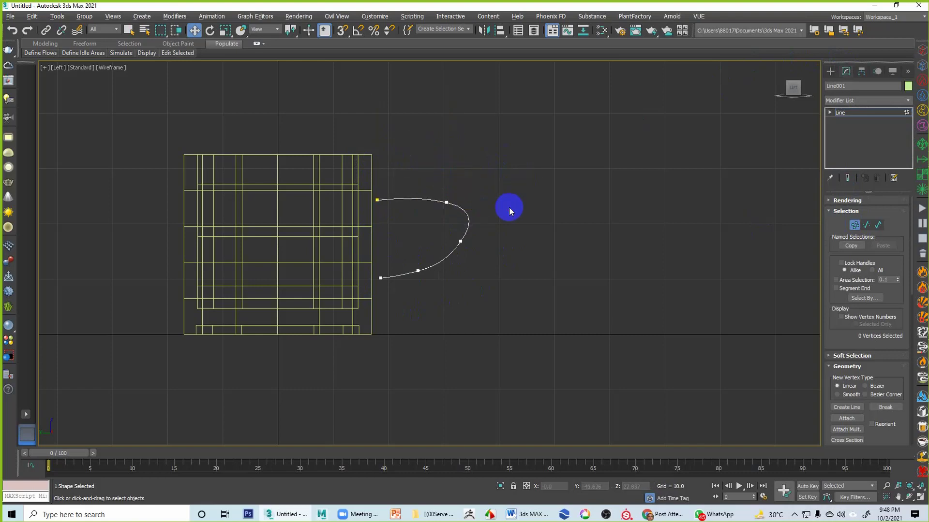
Step: Move the handle spline's second vertex up and toward the cup, and its third vertex inward, to narrow the curve
{"action": "left_click", "coordinate": [446, 201]}
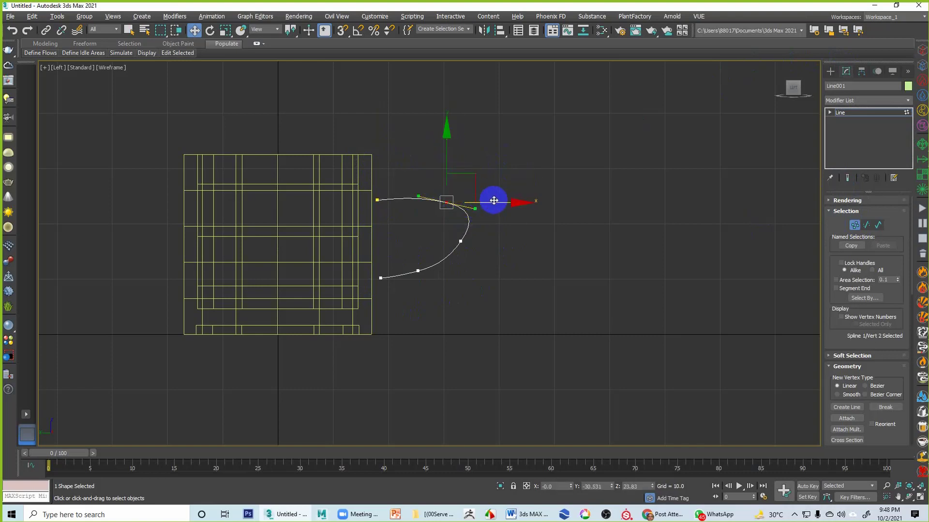
{"action": "left_click_drag", "start_coordinate": [446, 204], "coordinate": [459, 178]}
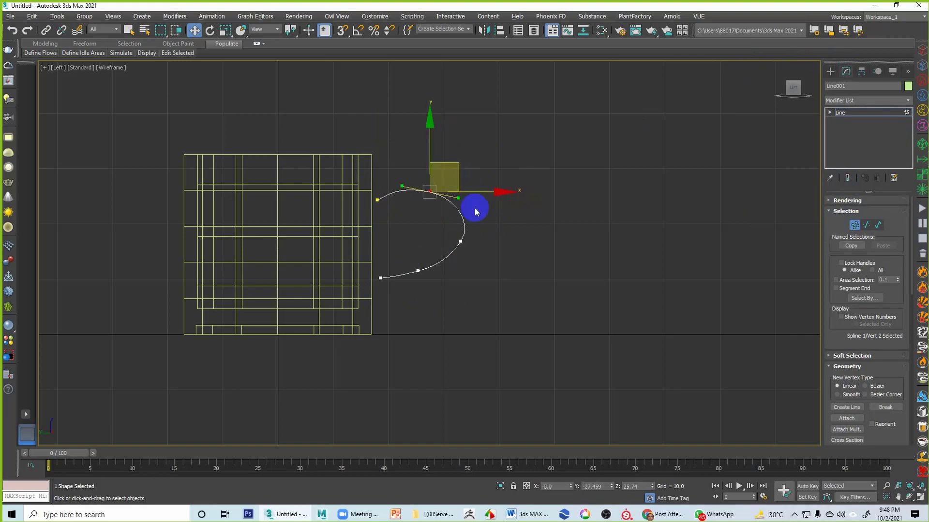
{"action": "left_click", "coordinate": [452, 228]}
{"action": "left_click", "coordinate": [461, 241]}
{"action": "left_click_drag", "start_coordinate": [486, 225], "coordinate": [459, 239]}
Step: Raise the fourth vertex slightly to smooth the spline's lower bend, and nudge its upper end vertex up a little
{"action": "left_click", "coordinate": [429, 289]}
{"action": "left_click", "coordinate": [418, 270]}
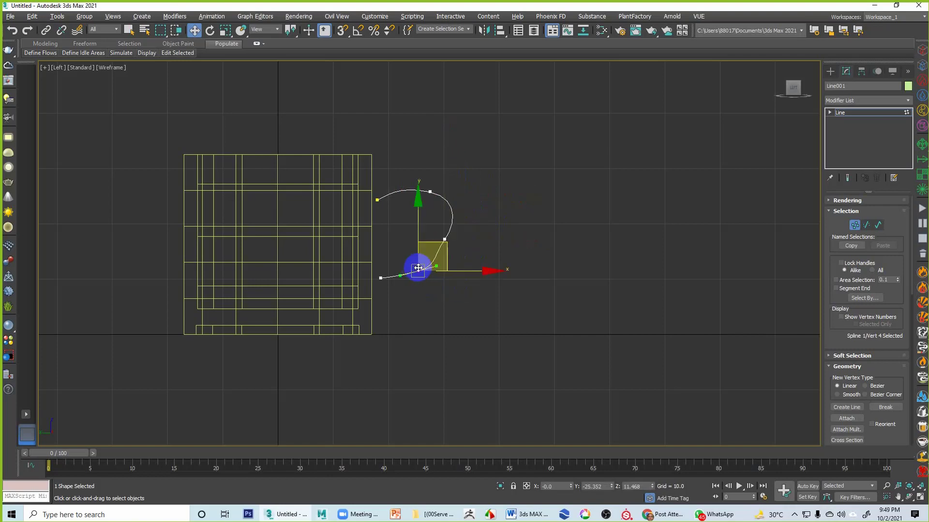
{"action": "left_click_drag", "start_coordinate": [417, 266], "coordinate": [401, 278]}
{"action": "left_click", "coordinate": [444, 301]}
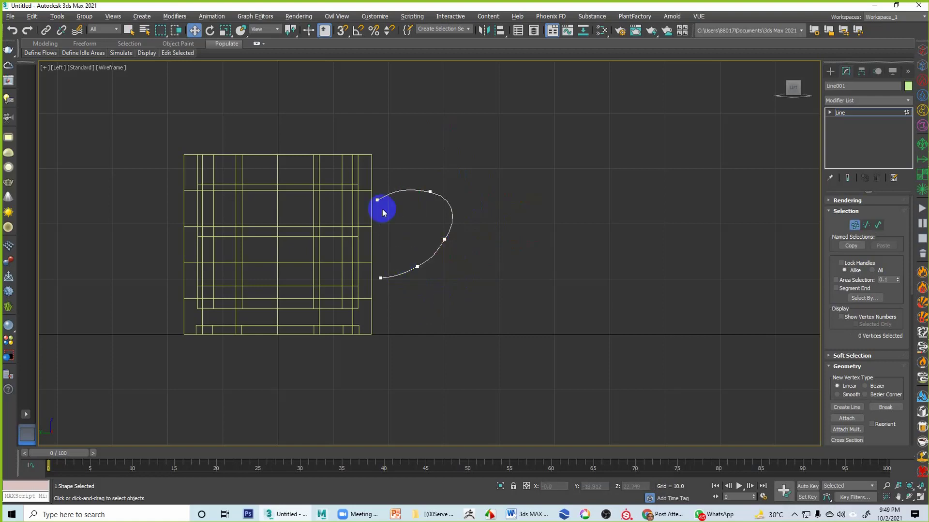
{"action": "left_click", "coordinate": [377, 200]}
{"action": "left_click", "coordinate": [376, 182]}
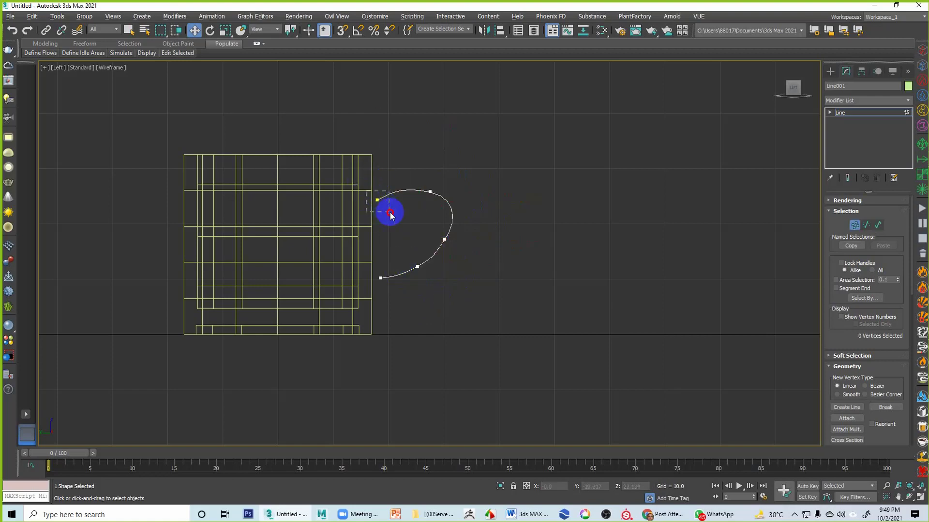
{"action": "left_click", "coordinate": [377, 200]}
{"action": "left_click_drag", "start_coordinate": [376, 174], "coordinate": [376, 169]}
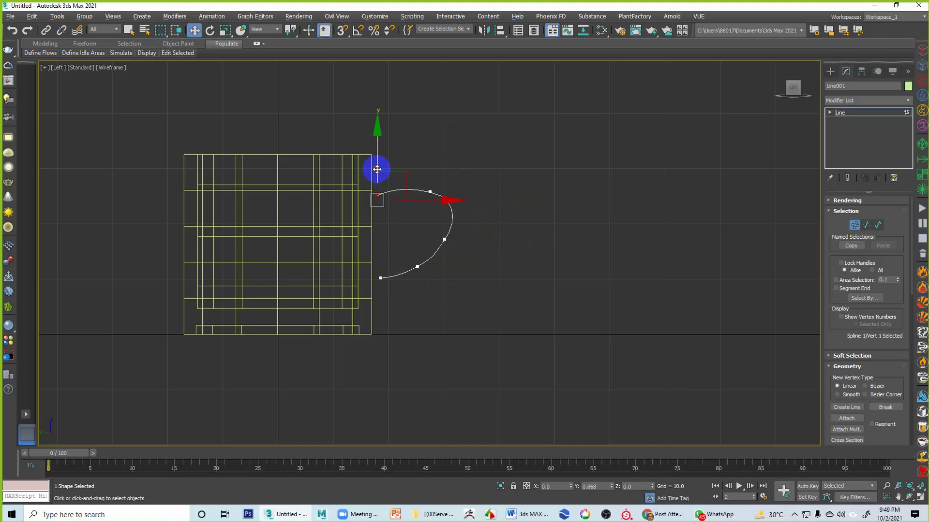
{"action": "left_click", "coordinate": [463, 169]}
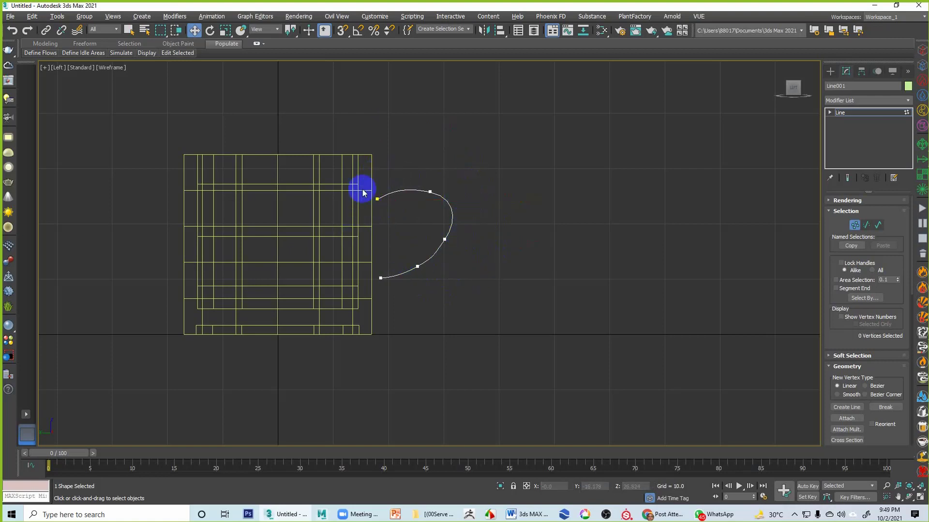
Step: Tilt the second vertex's Bezier tangent more steeply, nudge the vertex upward, and leave Vertex level with nothing selected
{"action": "left_click", "coordinate": [430, 192]}
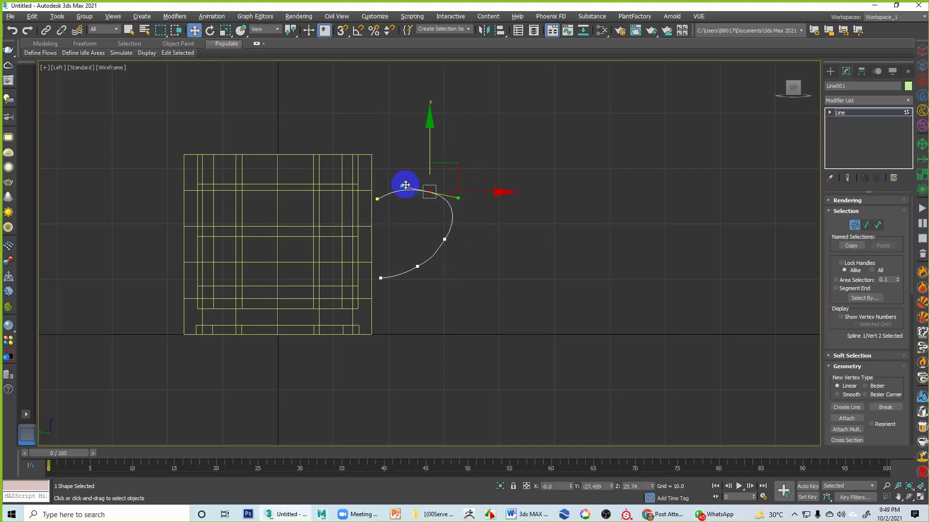
{"action": "left_click_drag", "start_coordinate": [405, 185], "coordinate": [406, 184]}
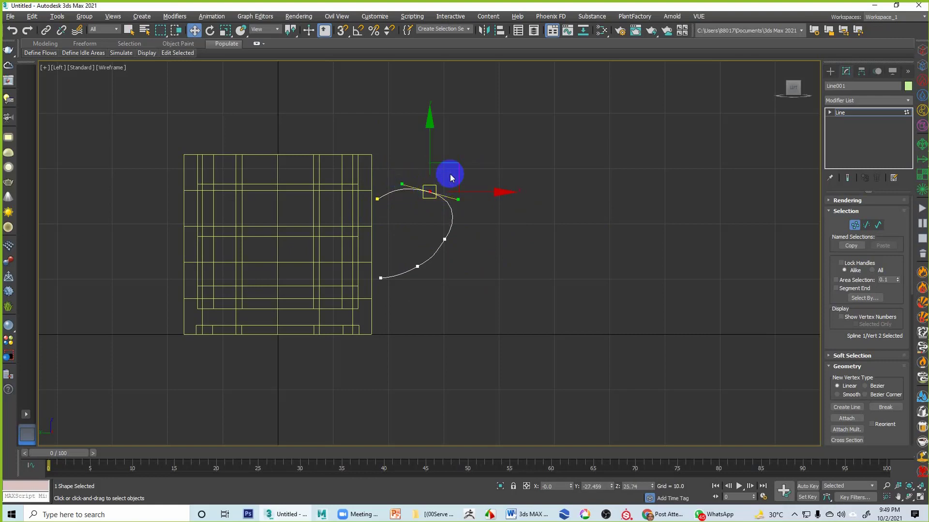
{"action": "left_click_drag", "start_coordinate": [406, 191], "coordinate": [408, 185]}
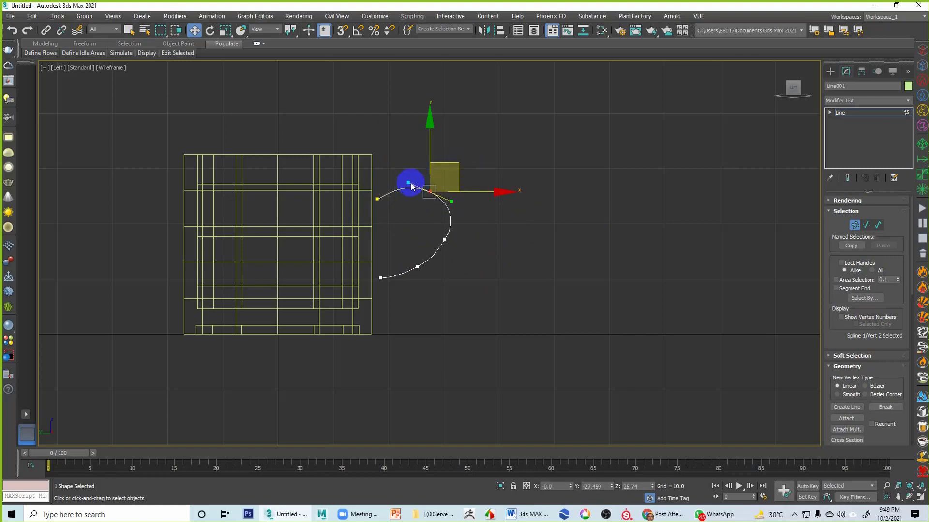
{"action": "left_click", "coordinate": [431, 192]}
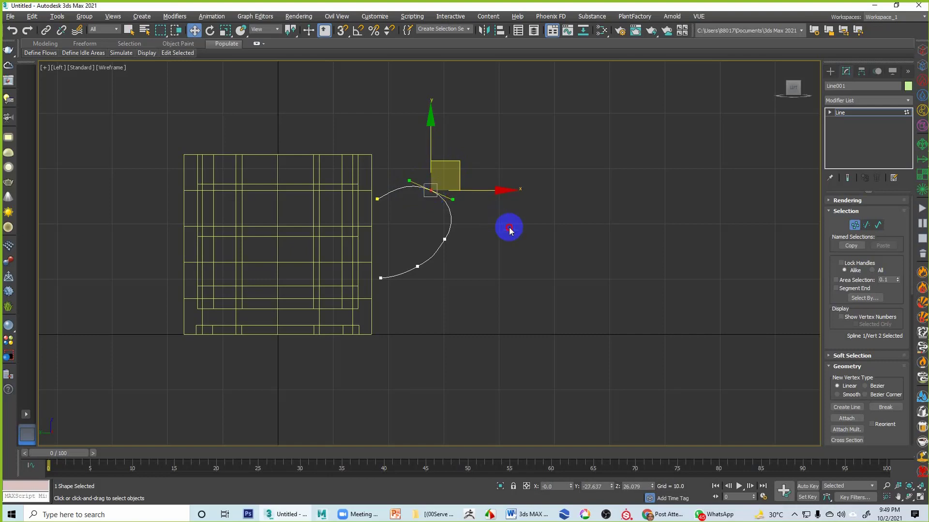
{"action": "left_click", "coordinate": [620, 214]}
{"action": "left_click", "coordinate": [855, 225]}
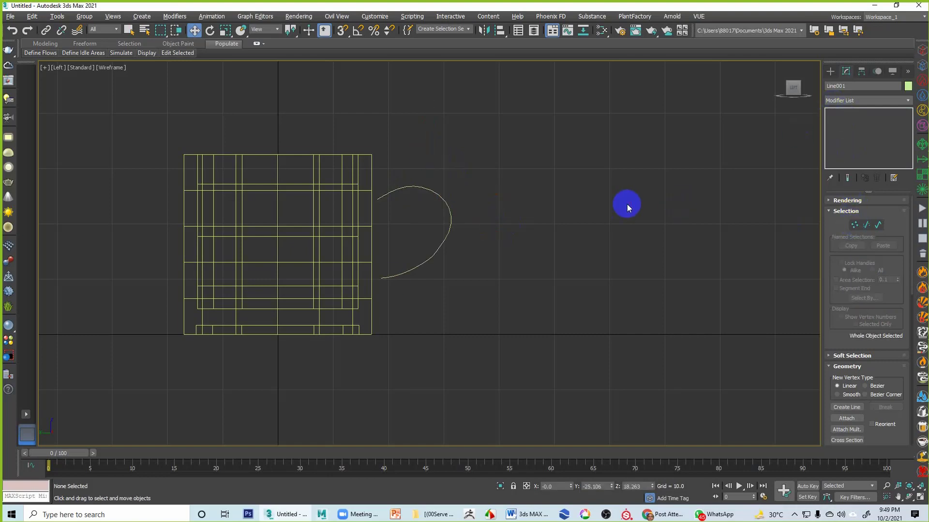
{"action": "left_click", "coordinate": [625, 204]}
Step: Select the cup, maximize the Perspective view and, at Polygon level, select the outer-wall polygon beside the spline's upper end
{"action": "left_click", "coordinate": [371, 228]}
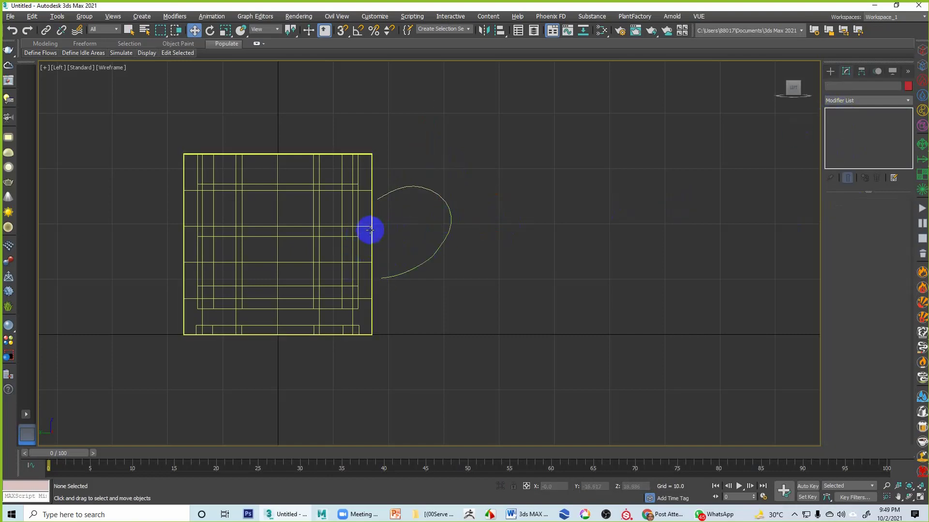
{"action": "key", "text": "alt+w"}
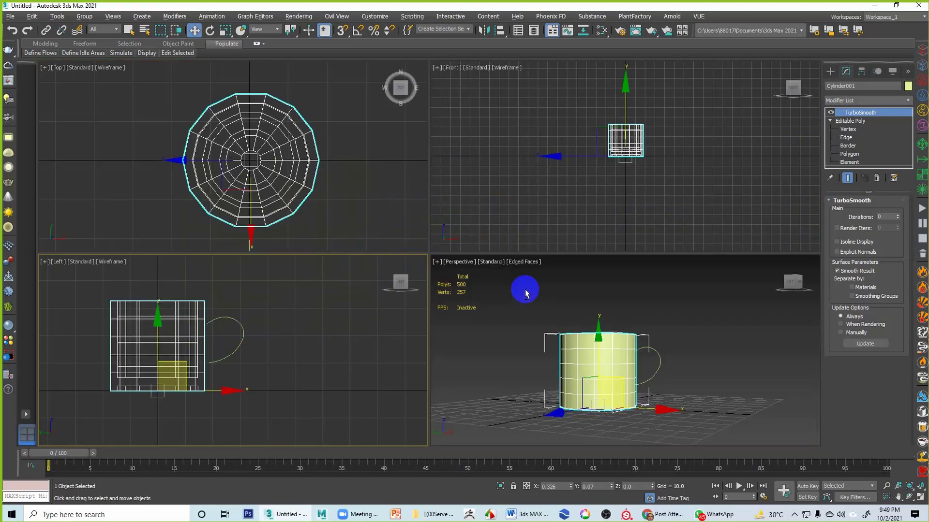
{"action": "left_click", "coordinate": [611, 367]}
{"action": "key", "text": "alt+w"}
{"action": "middle_click_drag", "start_coordinate": [435, 312], "coordinate": [453, 330], "text": "alt"}
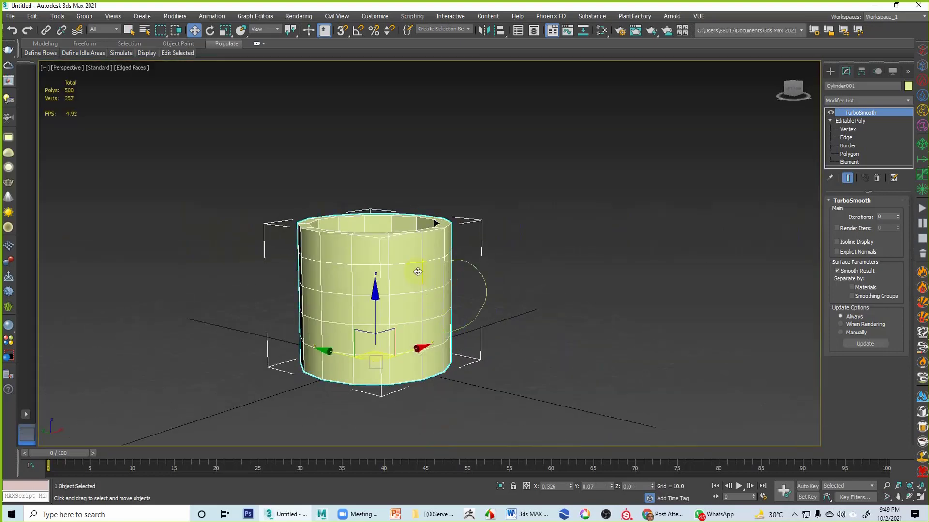
{"action": "left_click", "coordinate": [849, 153]}
{"action": "left_click", "coordinate": [433, 278]}
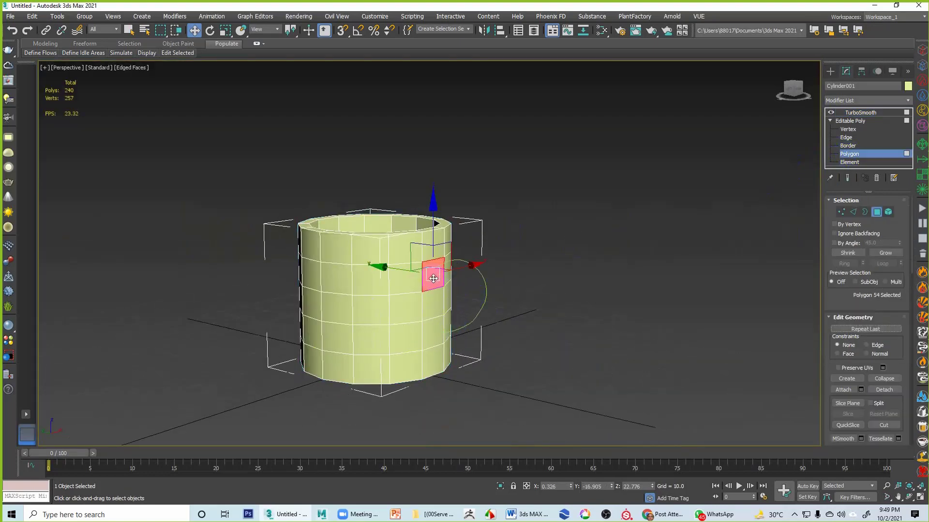
{"action": "middle_click_drag", "start_coordinate": [445, 290], "coordinate": [508, 334], "text": "alt"}
{"action": "scroll", "coordinate": [502, 320], "scroll_direction": "up", "scroll_amount": 3}
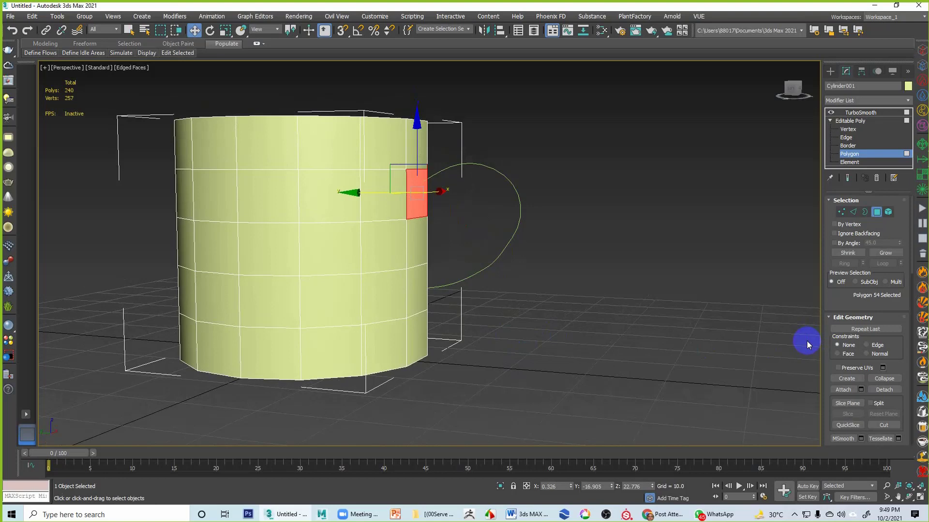
Step: Switch to a blank Notepad document and write "Extrude along Spline" as a note for the class
{"action": "left_click", "coordinate": [146, 514]}
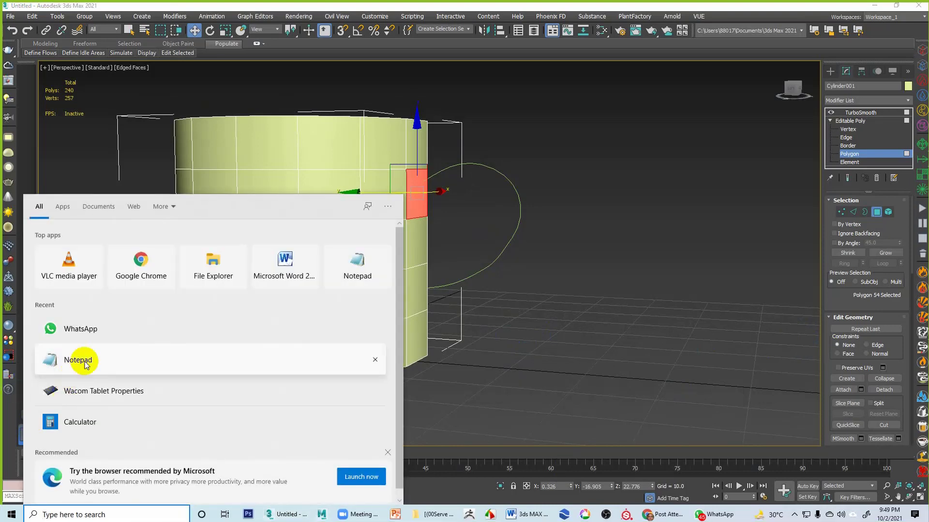
{"action": "left_click", "coordinate": [190, 368]}
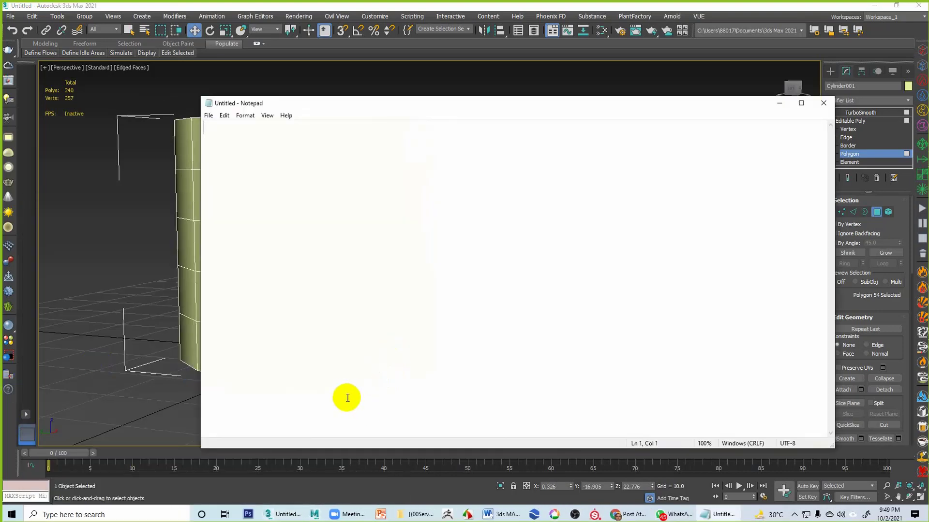
{"action": "type", "text": "Extrude along Spline"}
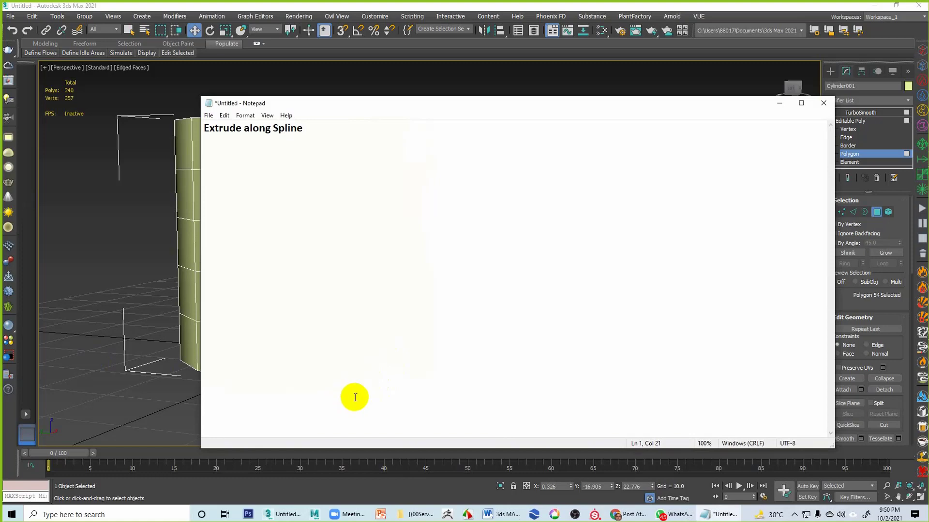
Step: Switch from Notepad to 3ds Max and extrude the mug's selected upper side polygon along the handle spline with 6 segments
{"action": "left_click_drag", "start_coordinate": [302, 128], "coordinate": [198, 130]}
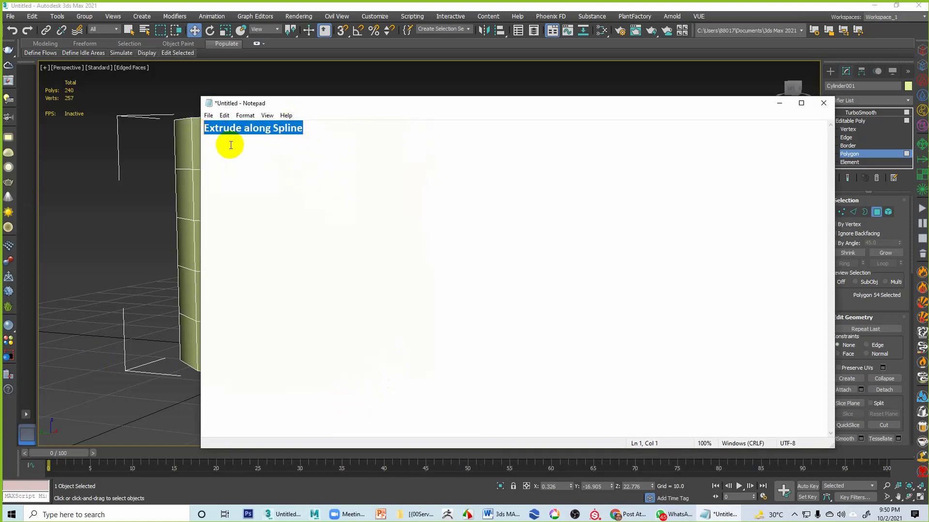
{"action": "left_click", "coordinate": [780, 103]}
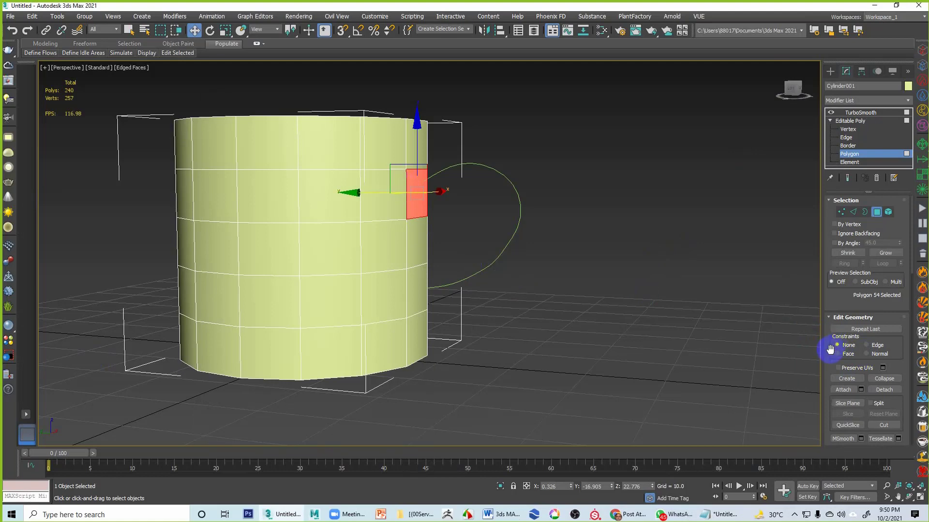
{"action": "left_click_drag", "start_coordinate": [830, 348], "coordinate": [834, 177]}
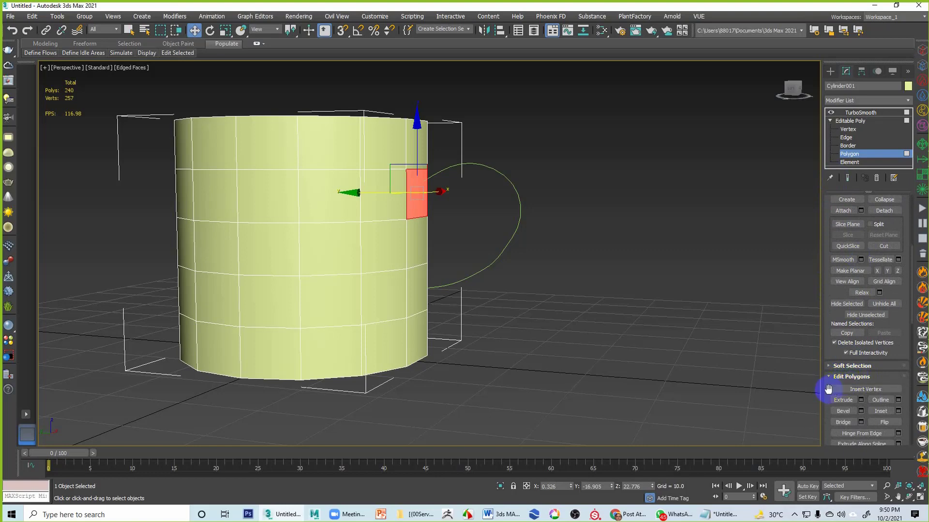
{"action": "left_click_drag", "start_coordinate": [829, 390], "coordinate": [827, 301]}
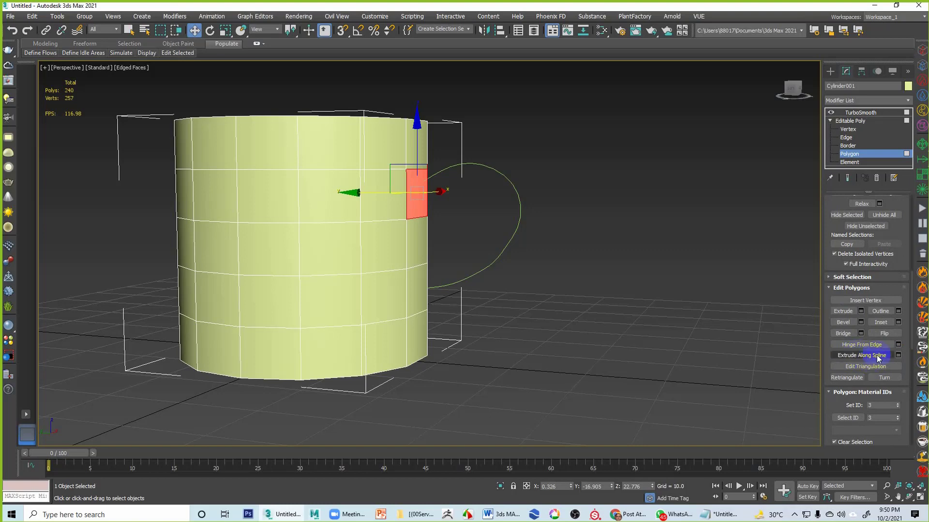
{"action": "left_click", "coordinate": [899, 357]}
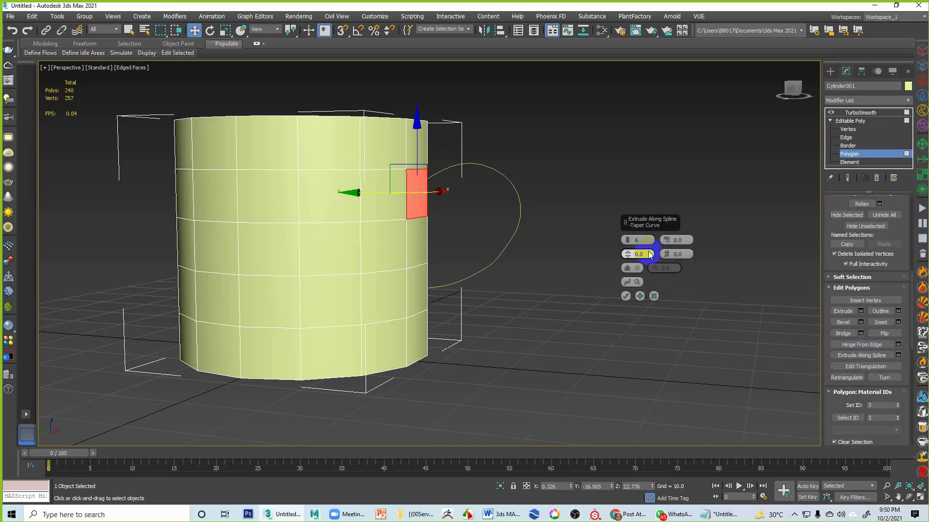
{"action": "left_click_drag", "start_coordinate": [644, 216], "coordinate": [648, 179]}
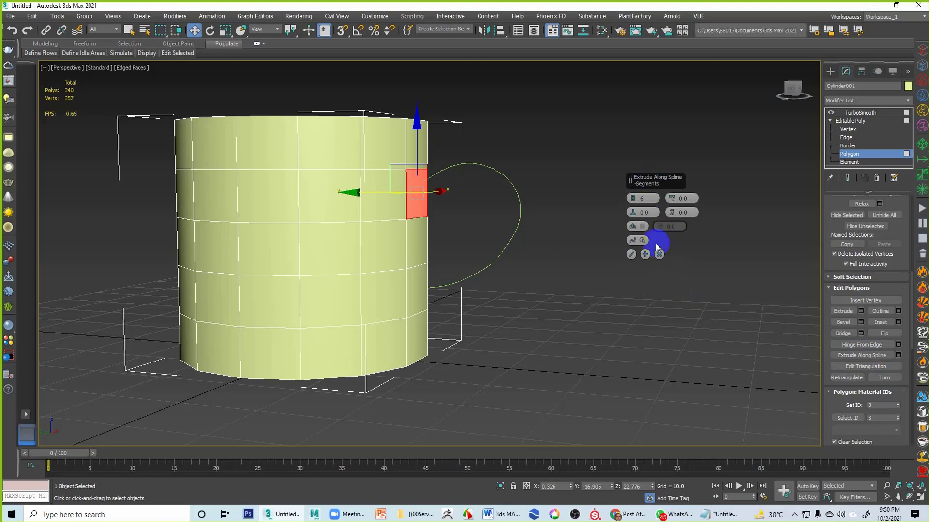
{"action": "left_click", "coordinate": [633, 240]}
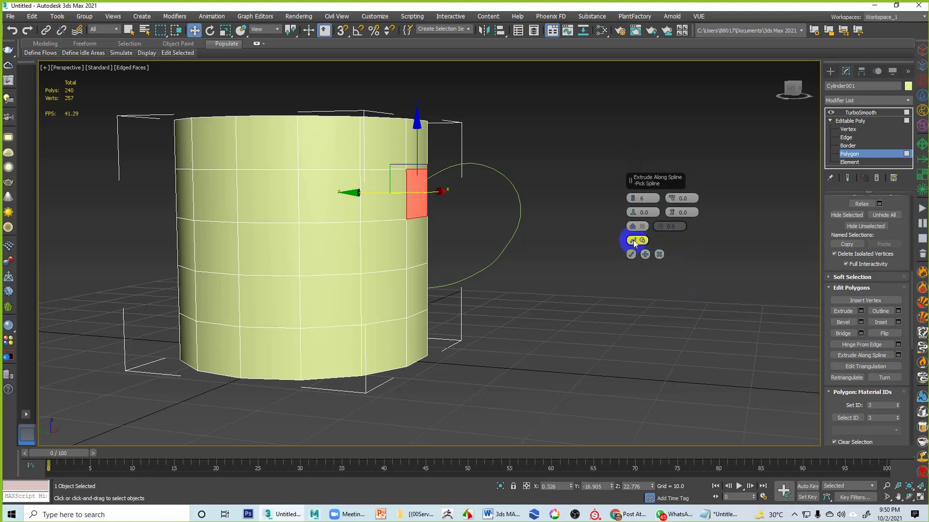
{"action": "left_click", "coordinate": [633, 240]}
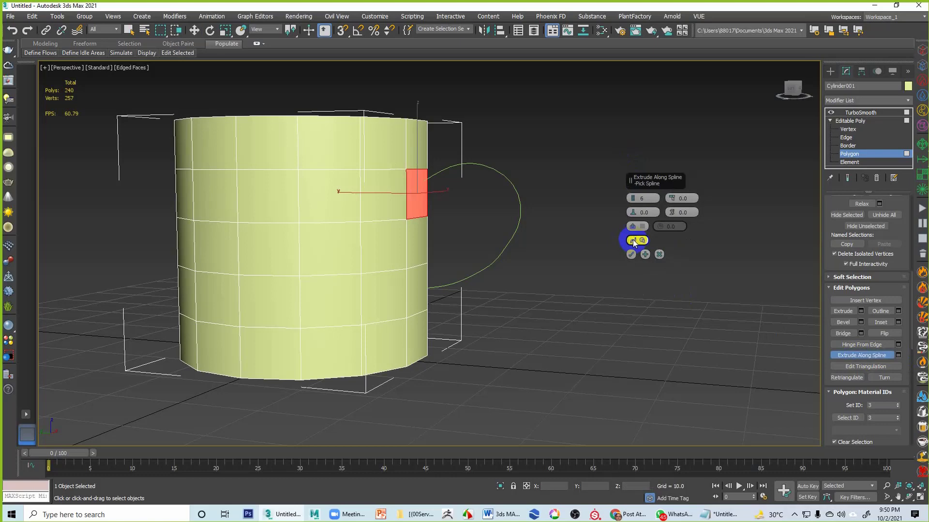
{"action": "left_click", "coordinate": [520, 214]}
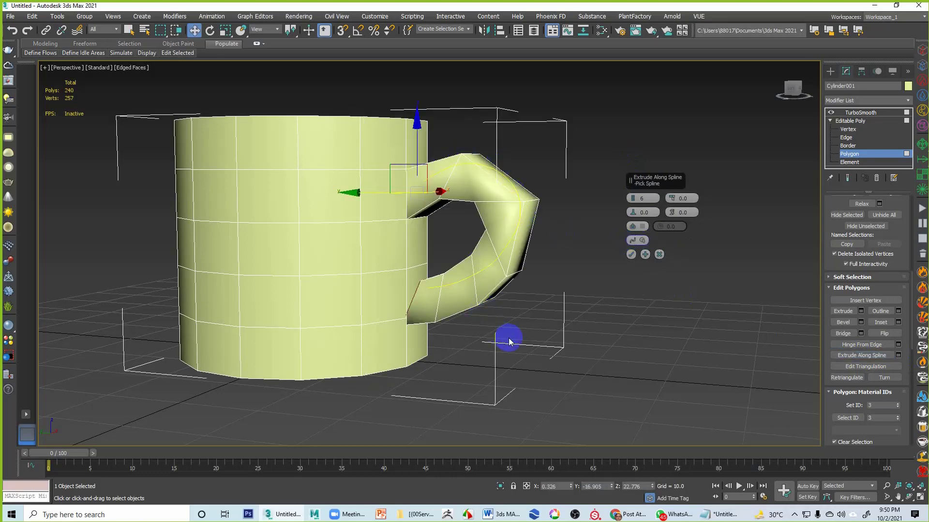
{"action": "mouse_move", "coordinate": [469, 352]}
{"action": "middle_mouse_down", "text": "alt"}
{"action": "mouse_move", "coordinate": [496, 353]}
{"action": "mouse_move", "coordinate": [469, 353]}
{"action": "middle_mouse_up", "text": "alt"}
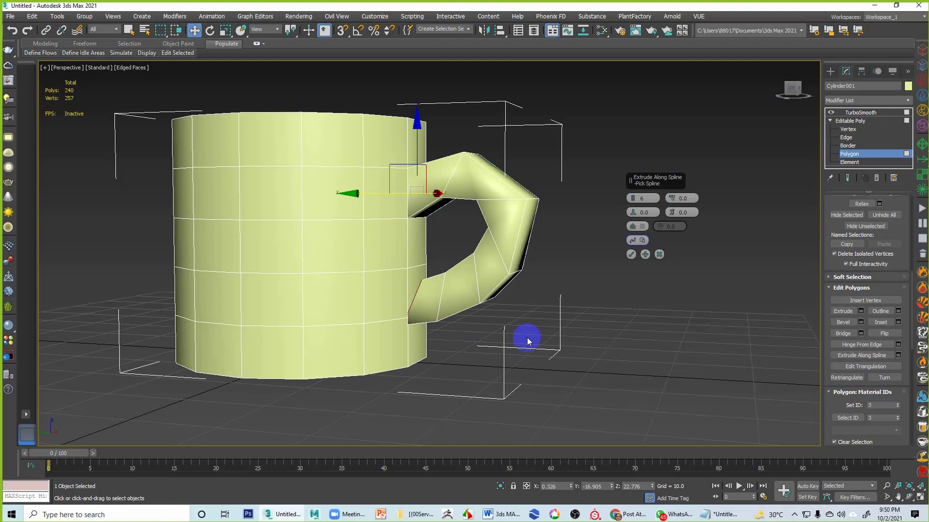
{"action": "left_click", "coordinate": [630, 254]}
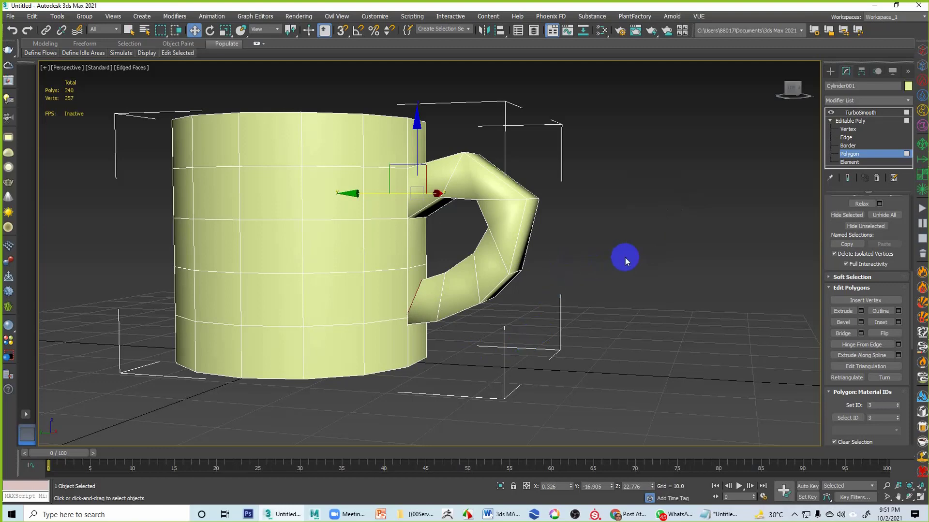
Step: In the Left view, move the handle's first outer and inner vertices so that its top cross-section stands almost vertical
{"action": "middle_click_drag", "start_coordinate": [508, 363], "coordinate": [531, 349]}
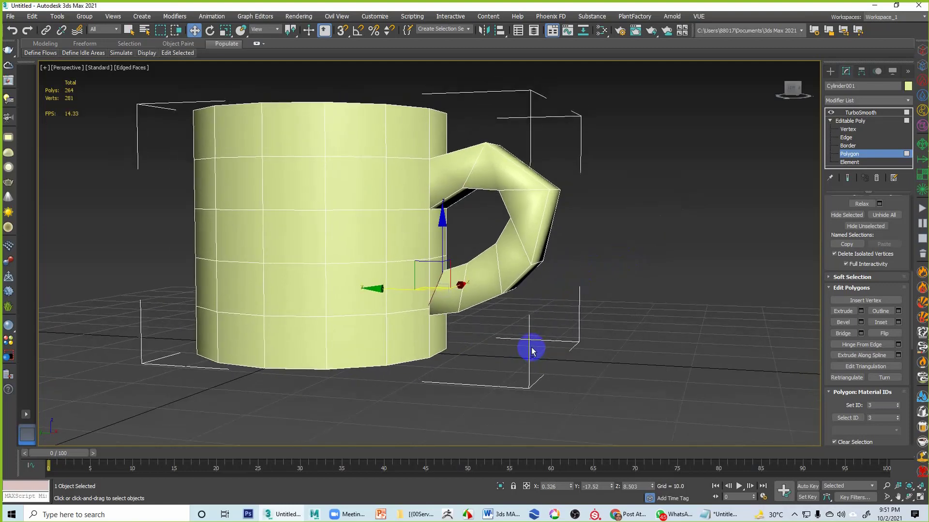
{"action": "key", "text": "alt+w"}
{"action": "key", "text": "alt+w"}
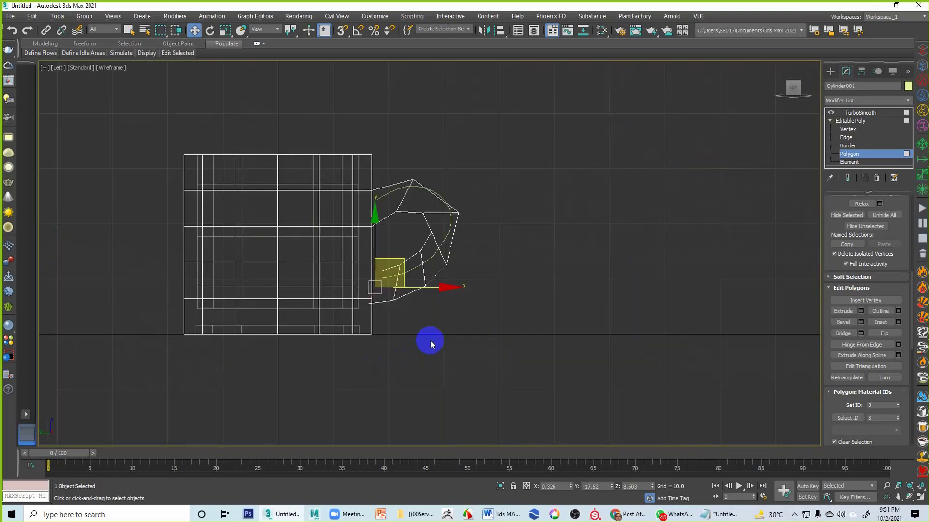
{"action": "middle_click_drag", "start_coordinate": [431, 341], "coordinate": [493, 315]}
{"action": "scroll", "coordinate": [571, 268], "scroll_direction": "up", "scroll_amount": 2}
{"action": "middle_click_drag", "start_coordinate": [570, 268], "coordinate": [566, 280]}
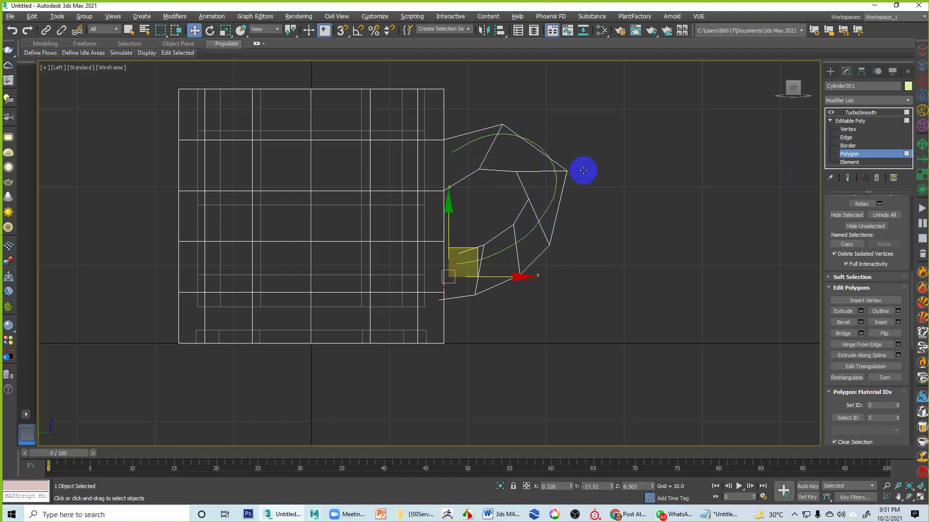
{"action": "left_click", "coordinate": [848, 129]}
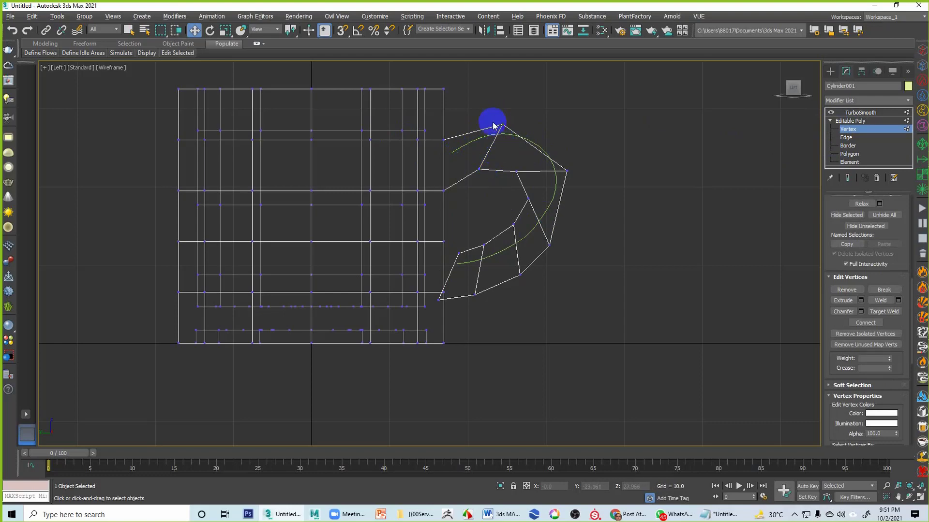
{"action": "left_click_drag", "start_coordinate": [467, 162], "coordinate": [525, 105]}
{"action": "left_click", "coordinate": [479, 169]}
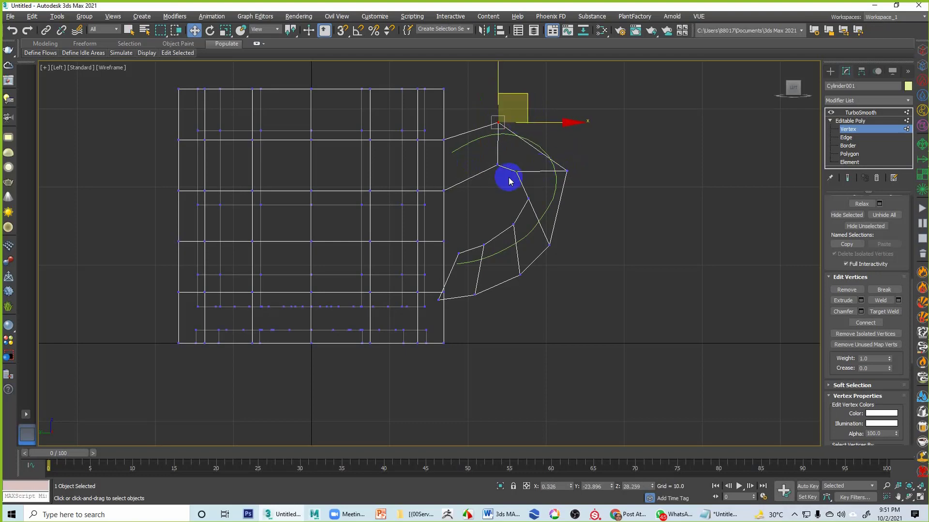
Step: Move the handle's upper-bend outer vertices up toward the spline and spread the two inner vertex groups more evenly along the bend
{"action": "left_click", "coordinate": [565, 169]}
{"action": "left_click_drag", "start_coordinate": [593, 150], "coordinate": [585, 125]}
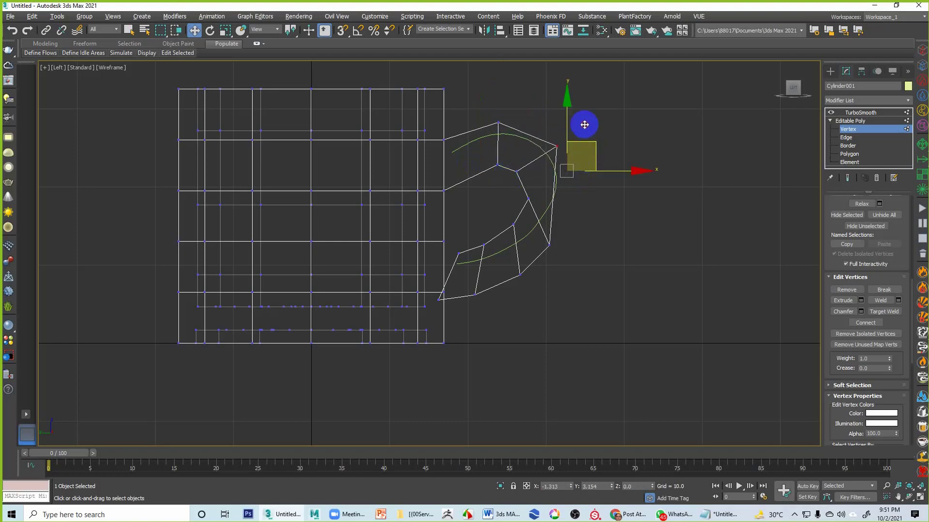
{"action": "left_click", "coordinate": [517, 170]}
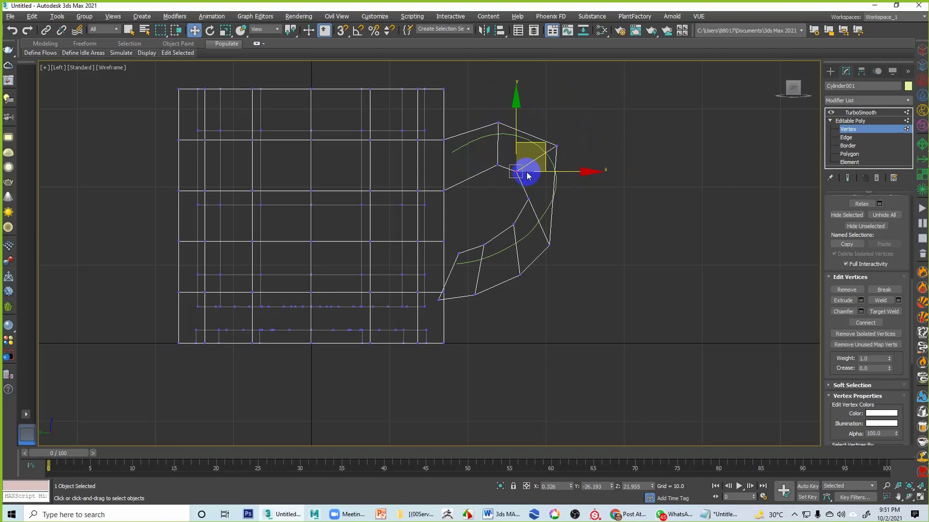
{"action": "left_click", "coordinate": [552, 161]}
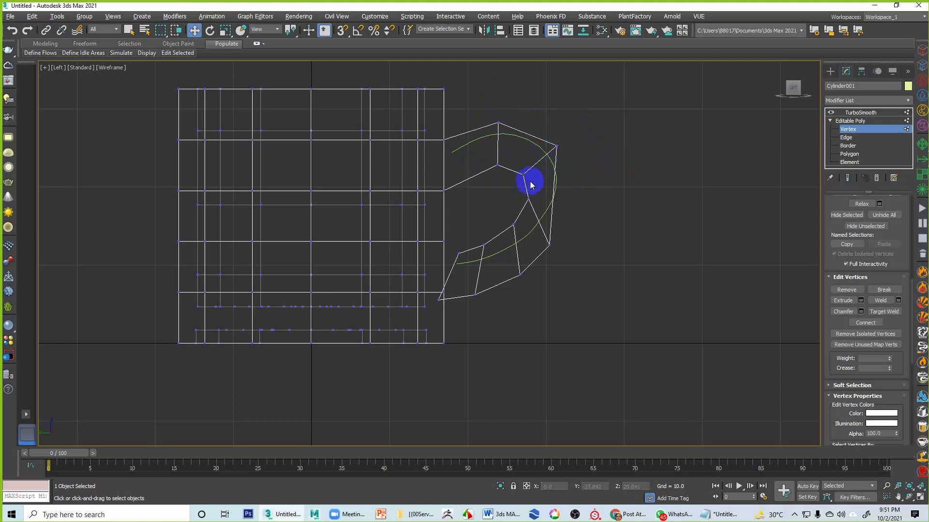
{"action": "left_click", "coordinate": [528, 199]}
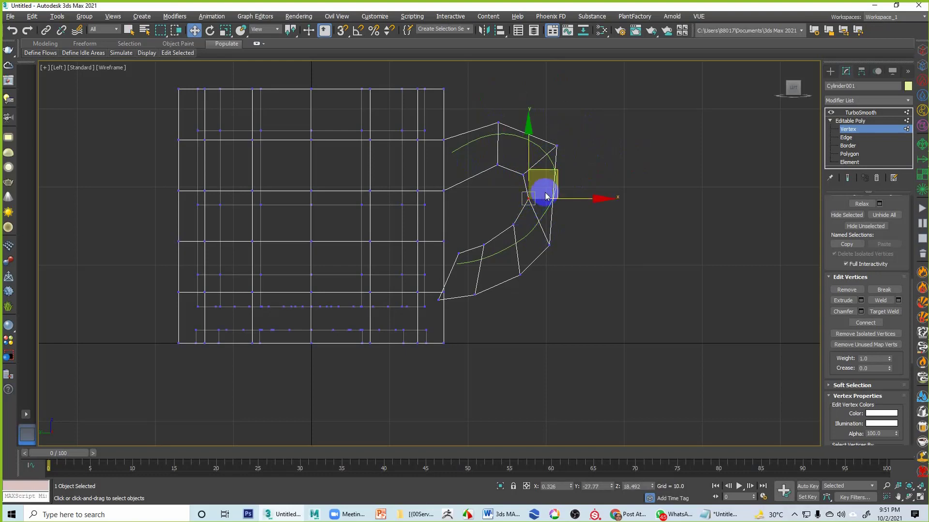
{"action": "left_click_drag", "start_coordinate": [558, 180], "coordinate": [553, 187]}
Step: Move the lower-bend outer vertices up and outward, then adjust the following cross-section's vertices to follow the handle's curve
{"action": "left_click_drag", "start_coordinate": [567, 265], "coordinate": [538, 241]}
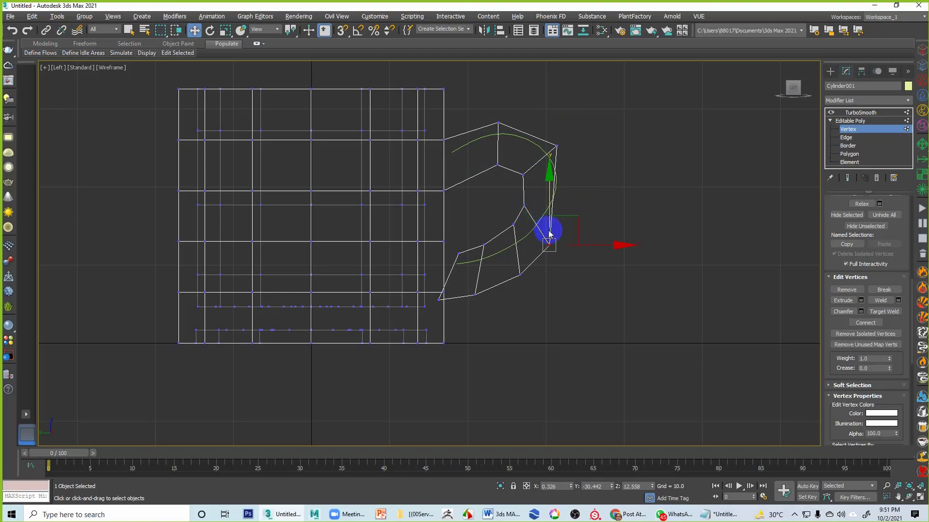
{"action": "left_click_drag", "start_coordinate": [582, 228], "coordinate": [591, 205]}
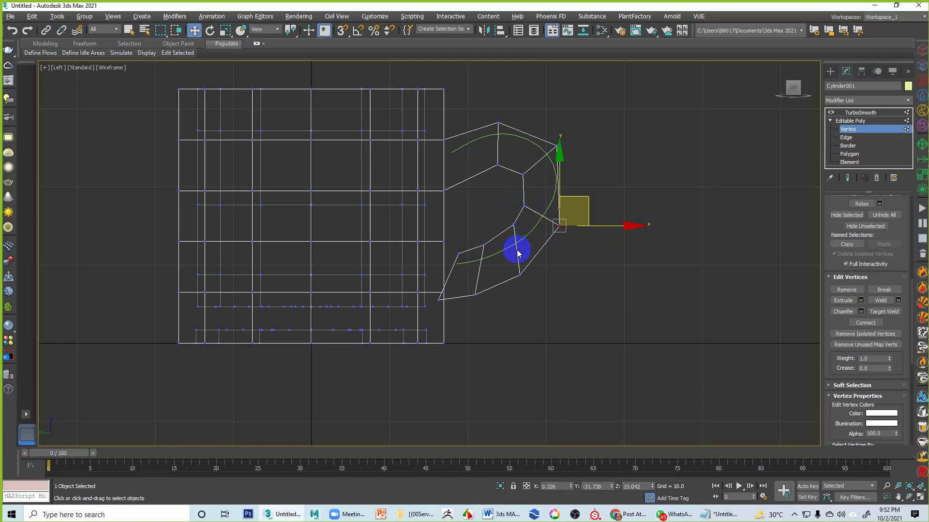
{"action": "left_click", "coordinate": [516, 224]}
{"action": "left_click_drag", "start_coordinate": [541, 202], "coordinate": [554, 261]}
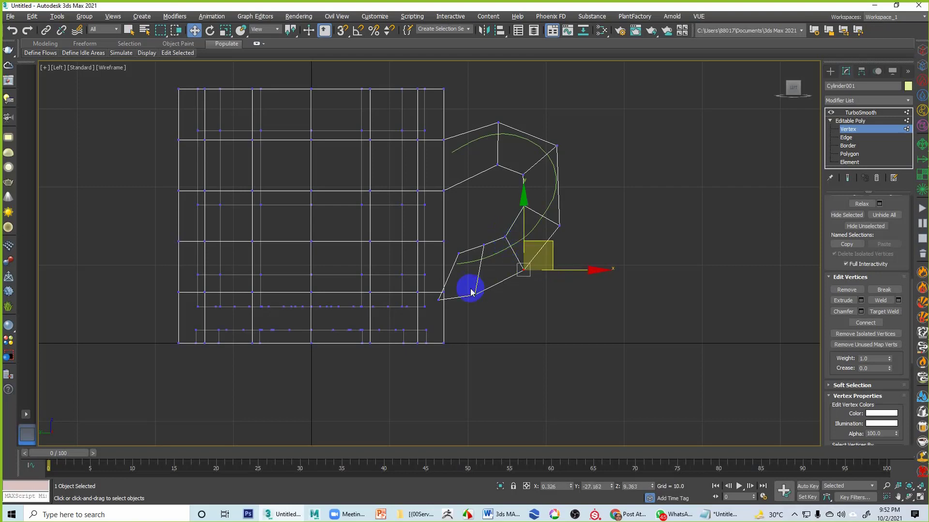
Step: Reposition the vertices of the handle's last two lower cross-sections so its end face stands nearly vertical just outside the mug wall
{"action": "left_click_drag", "start_coordinate": [463, 285], "coordinate": [520, 279]}
{"action": "left_click", "coordinate": [485, 313]}
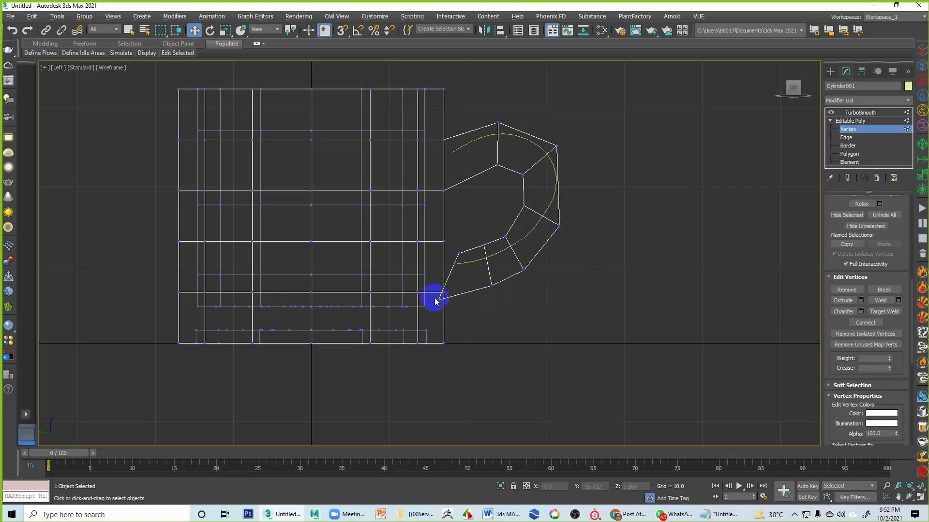
{"action": "left_click_drag", "start_coordinate": [435, 297], "coordinate": [463, 291]}
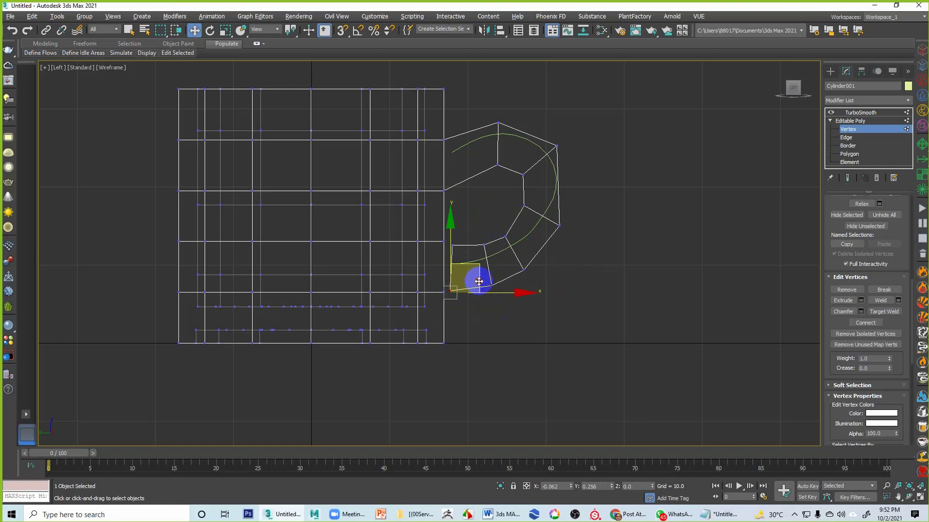
{"action": "left_click", "coordinate": [479, 342]}
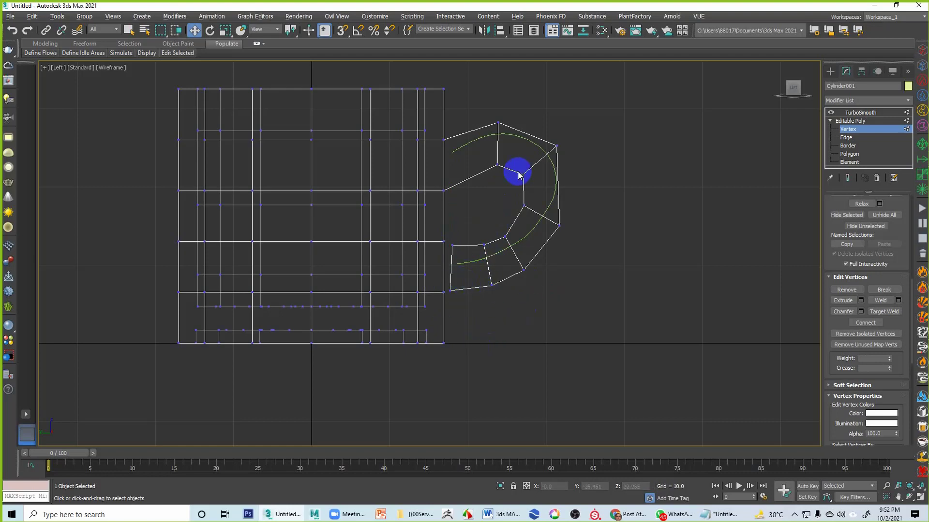
Step: Shift the inner and outer vertices of the handle's top cross-section slightly toward the mug body
{"action": "left_click", "coordinate": [494, 166]}
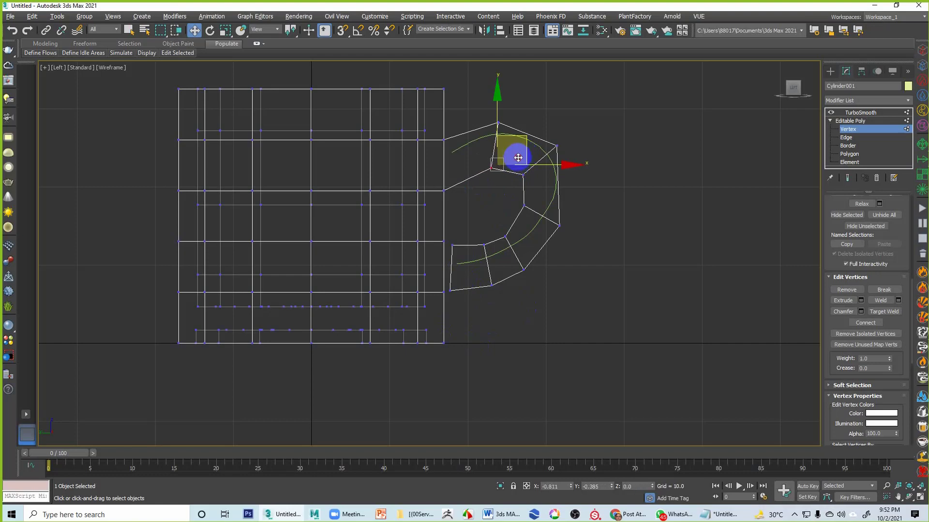
{"action": "left_click_drag", "start_coordinate": [519, 158], "coordinate": [524, 103]}
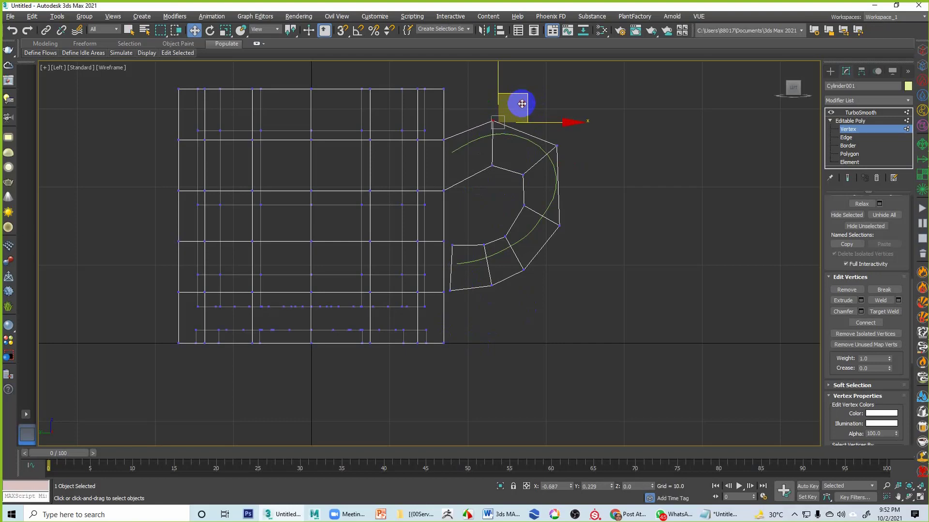
{"action": "left_click_drag", "start_coordinate": [522, 103], "coordinate": [516, 102]}
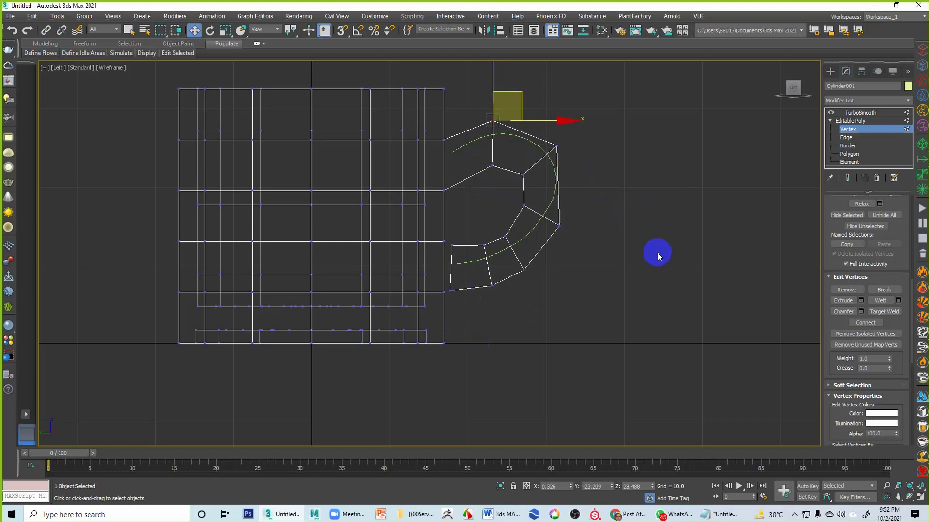
Step: In the Perspective view, switch to Polygon level and examine the gap between the handle's lower end face and the mug wall
{"action": "key", "text": "alt+w"}
{"action": "middle_click", "coordinate": [685, 354]}
{"action": "key", "text": "alt+w"}
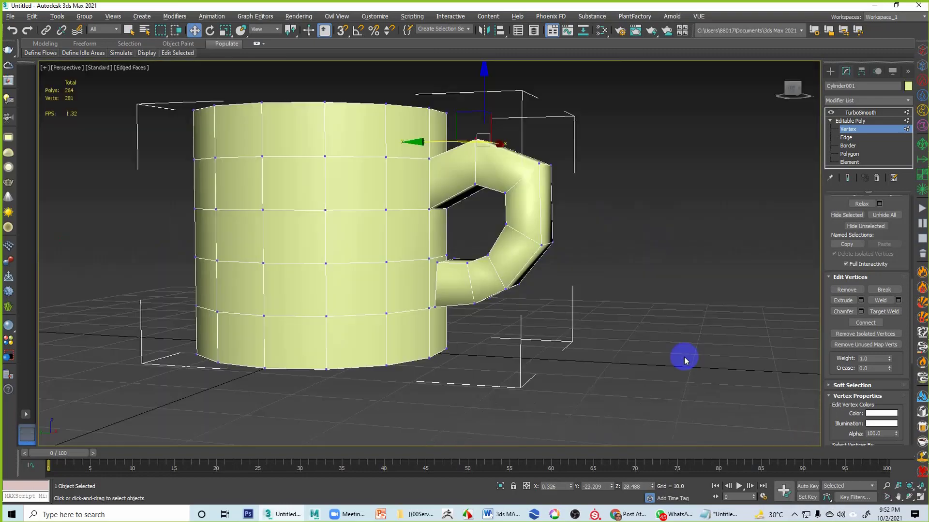
{"action": "middle_click_drag", "start_coordinate": [570, 331], "coordinate": [483, 305], "text": "alt"}
{"action": "scroll", "coordinate": [399, 254], "scroll_direction": "up", "scroll_amount": 5}
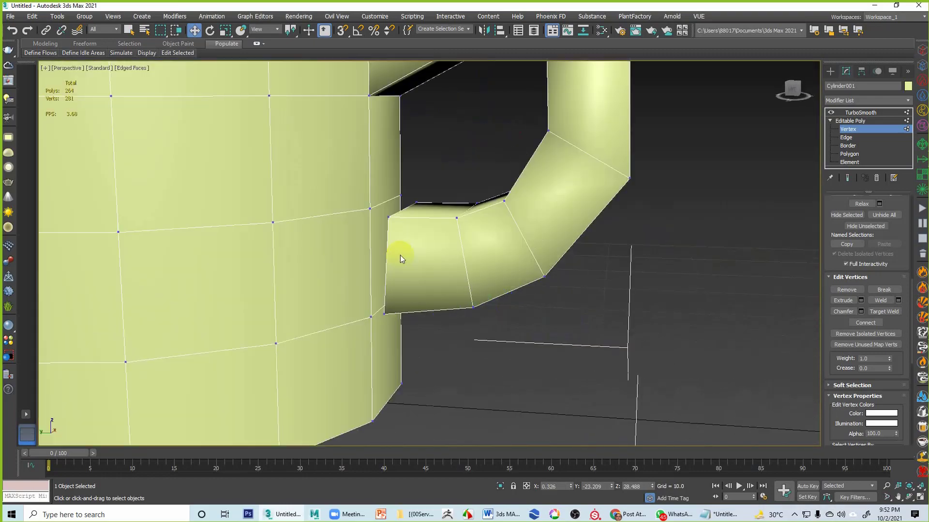
{"action": "left_click", "coordinate": [849, 154]}
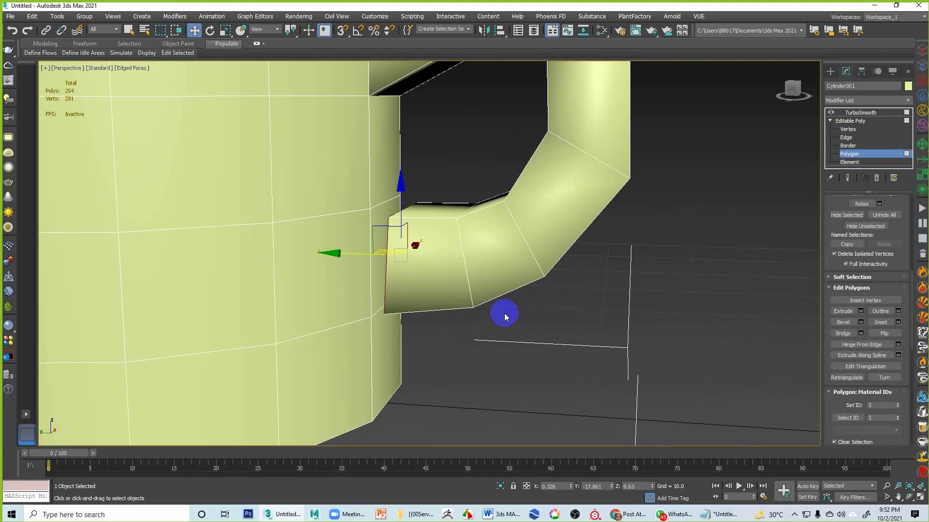
{"action": "middle_click_drag", "start_coordinate": [456, 314], "coordinate": [502, 328], "text": "alt"}
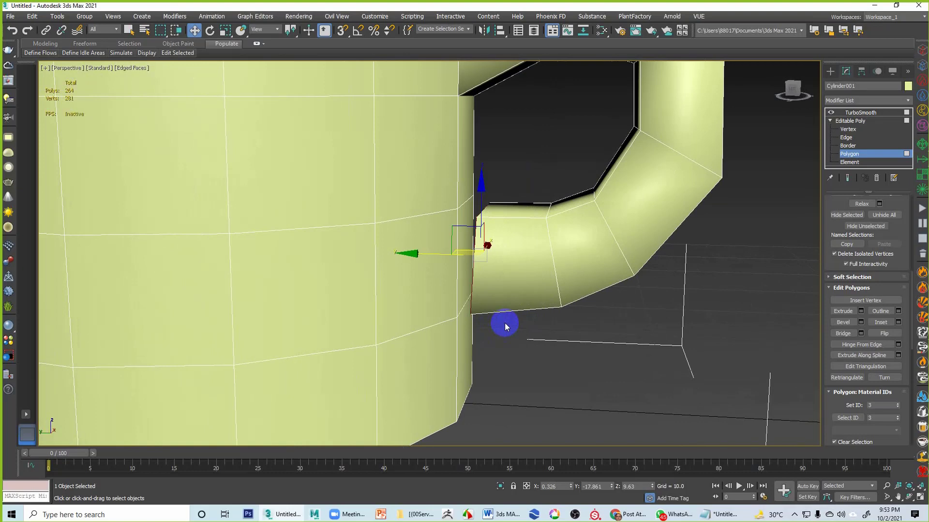
{"action": "mouse_move", "coordinate": [504, 324]}
{"action": "middle_mouse_down", "text": "alt"}
{"action": "mouse_move", "coordinate": [508, 305]}
{"action": "mouse_move", "coordinate": [498, 307]}
{"action": "mouse_move", "coordinate": [503, 332]}
{"action": "middle_mouse_up", "text": "alt"}
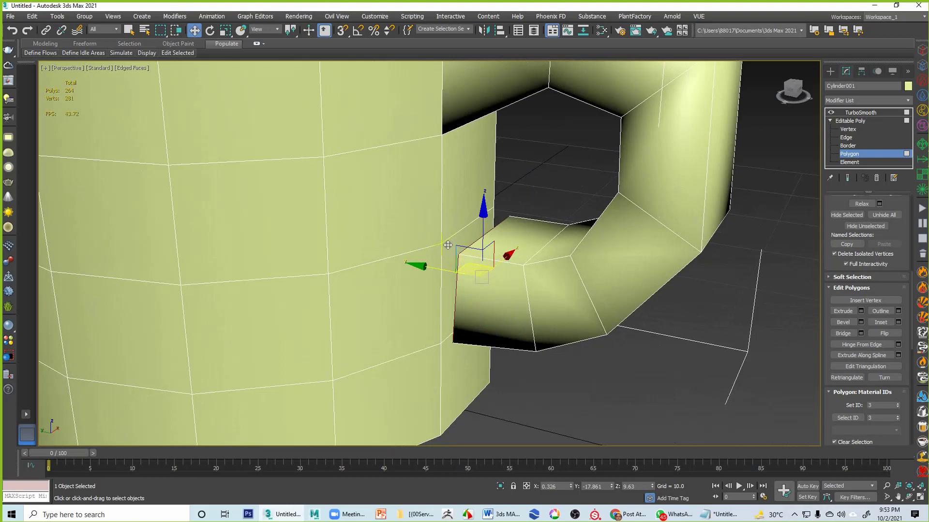
{"action": "scroll", "coordinate": [453, 252], "scroll_direction": "down", "scroll_amount": 6}
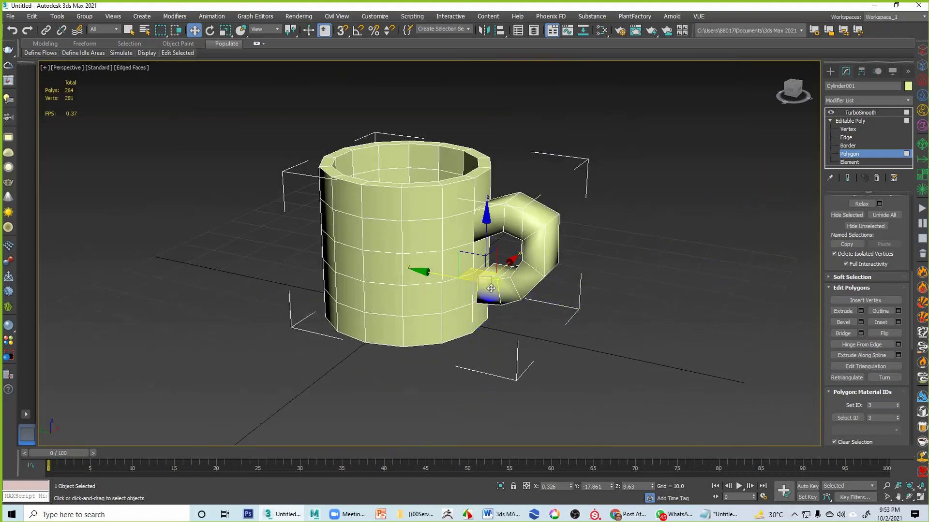
Step: Leave polygon editing and clone the whole mug as one independent copy beside the original along the Y axis
{"action": "left_click", "coordinate": [908, 123]}
{"action": "left_click", "coordinate": [720, 120]}
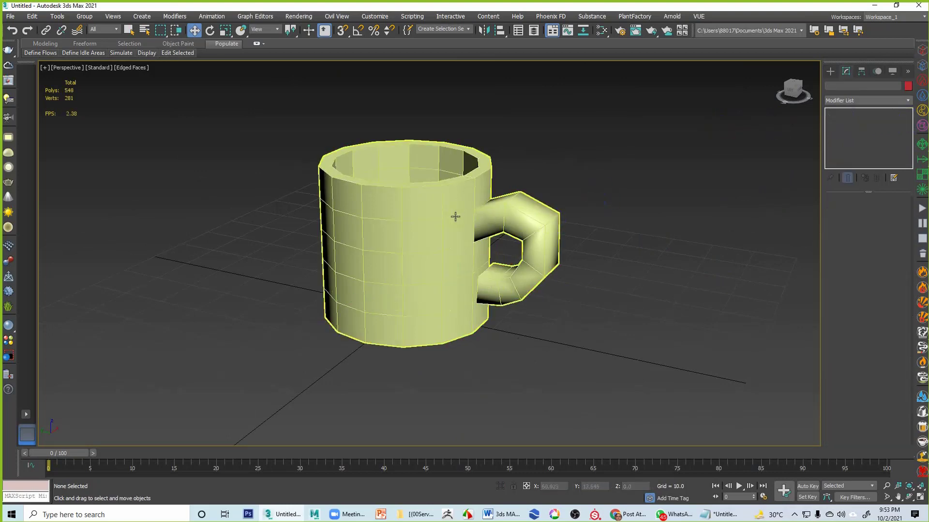
{"action": "left_click", "coordinate": [450, 236]}
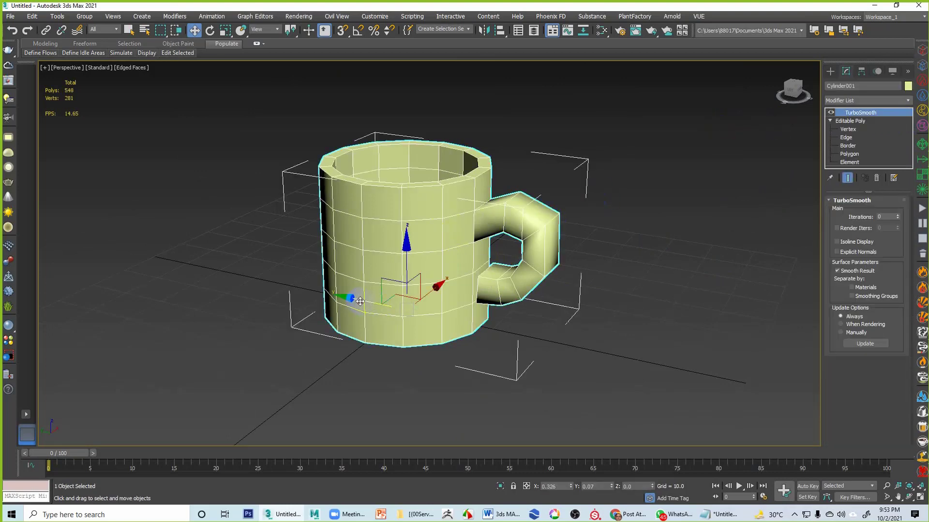
{"action": "left_click_drag", "start_coordinate": [360, 301], "coordinate": [81, 247], "text": "shift"}
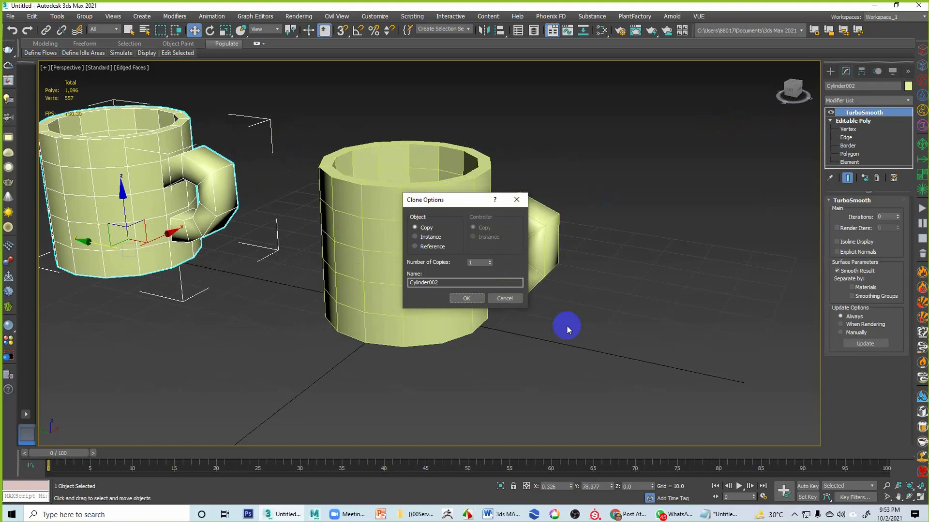
{"action": "left_click", "coordinate": [465, 299]}
Step: On the original mug, bridge the handle's lower end polygon to the facing polygon on the mug wall
{"action": "mouse_move", "coordinate": [204, 280]}
{"action": "middle_mouse_down", "text": "alt"}
{"action": "mouse_move", "coordinate": [232, 263]}
{"action": "mouse_move", "coordinate": [237, 276]}
{"action": "middle_mouse_up", "text": "alt"}
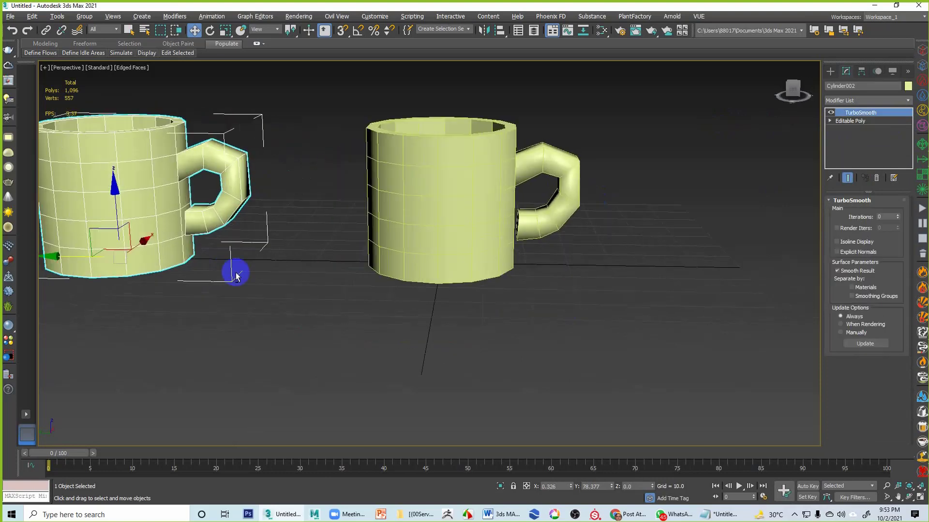
{"action": "scroll", "coordinate": [515, 280], "scroll_direction": "up", "scroll_amount": 5}
{"action": "middle_click_drag", "start_coordinate": [498, 269], "coordinate": [568, 256]}
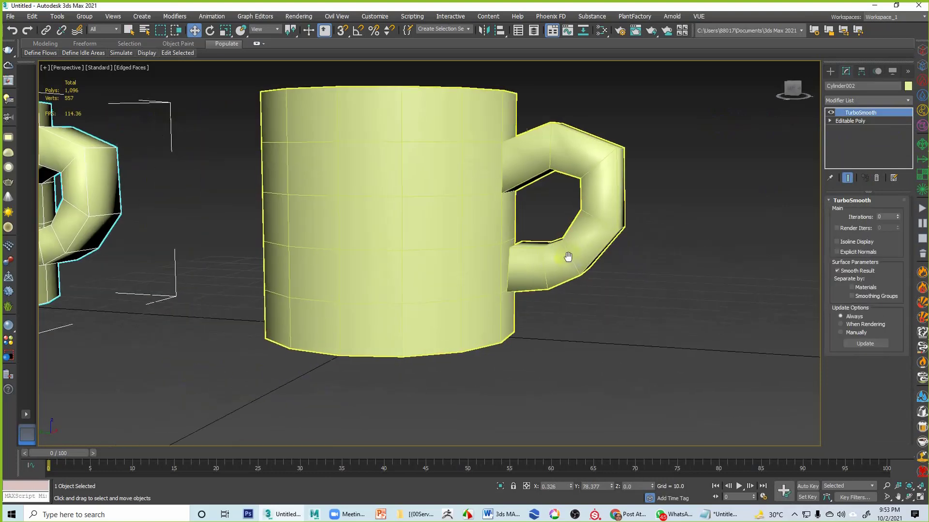
{"action": "left_click", "coordinate": [532, 264]}
{"action": "left_click", "coordinate": [854, 154]}
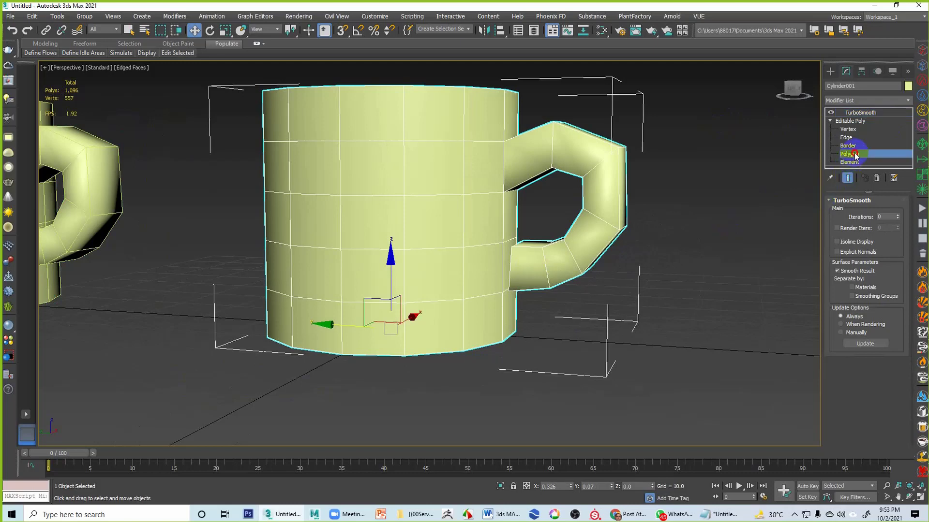
{"action": "left_click", "coordinate": [526, 272]}
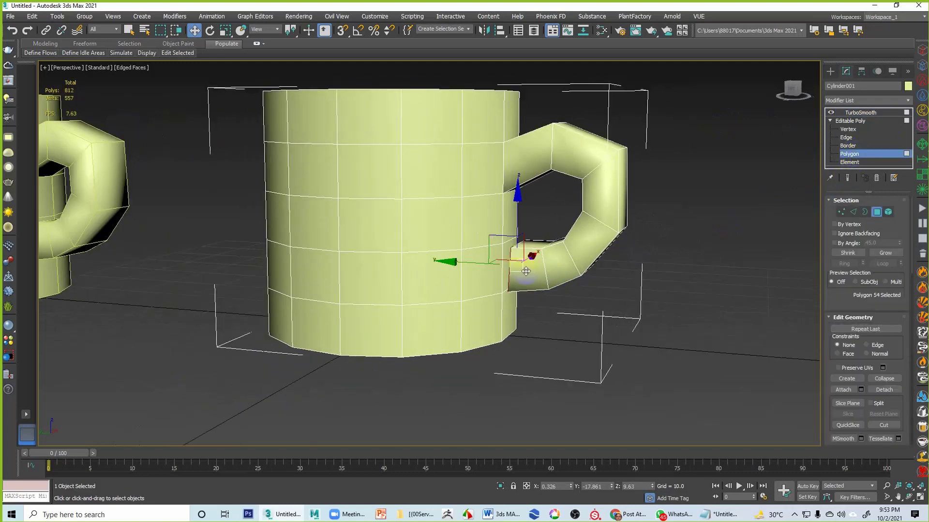
{"action": "scroll", "coordinate": [494, 249], "scroll_direction": "up", "scroll_amount": 3}
{"action": "left_click", "coordinate": [494, 240], "text": "ctrl"}
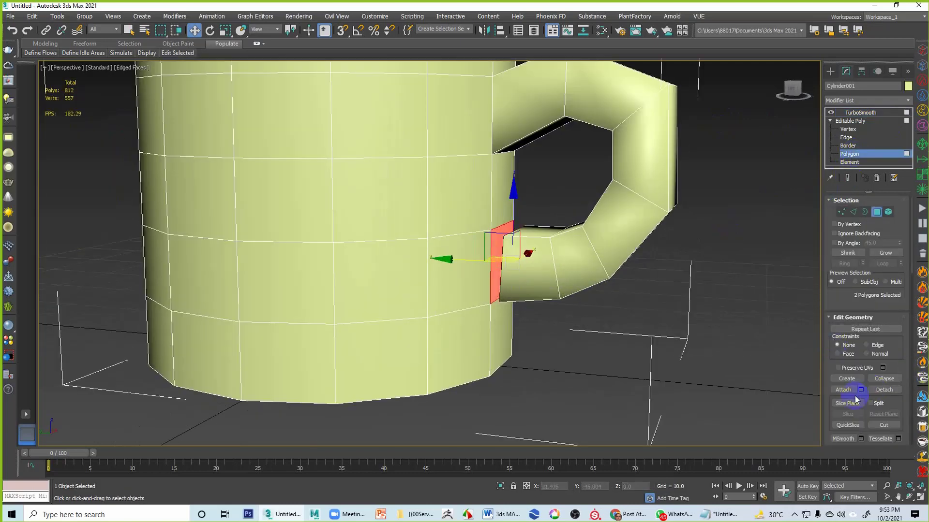
{"action": "left_click_drag", "start_coordinate": [828, 415], "coordinate": [855, 228]}
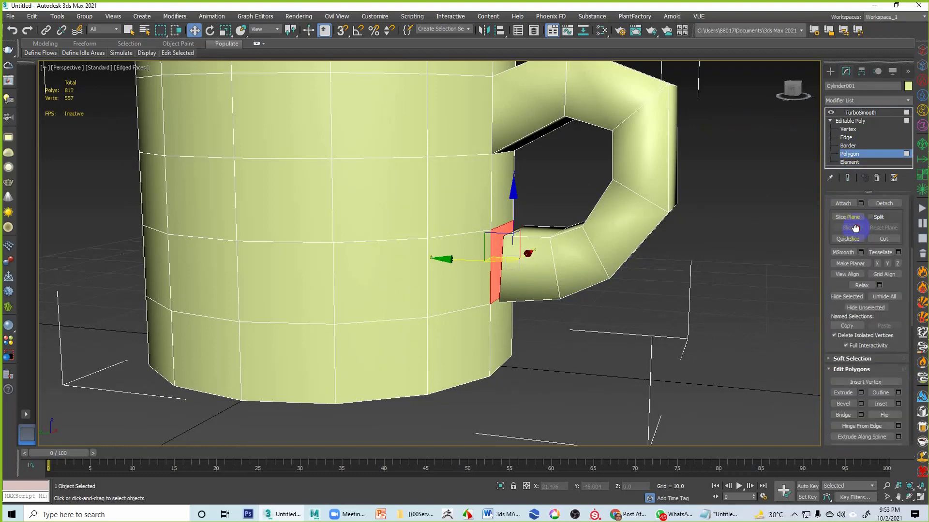
{"action": "left_click", "coordinate": [843, 415]}
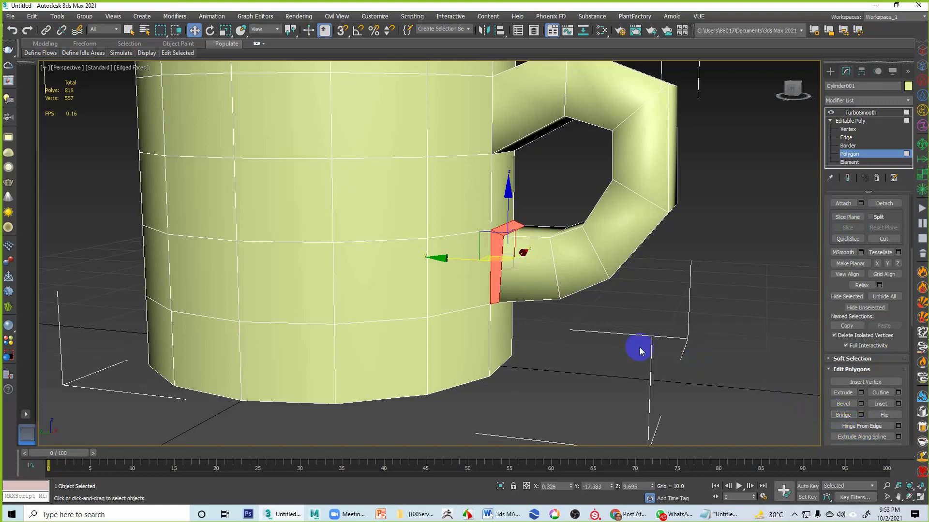
Step: Raise the original mug's TurboSmooth to 2 iterations and turn off the edged-faces display
{"action": "middle_click_drag", "start_coordinate": [710, 305], "coordinate": [695, 340], "text": "alt"}
{"action": "left_click", "coordinate": [860, 123]}
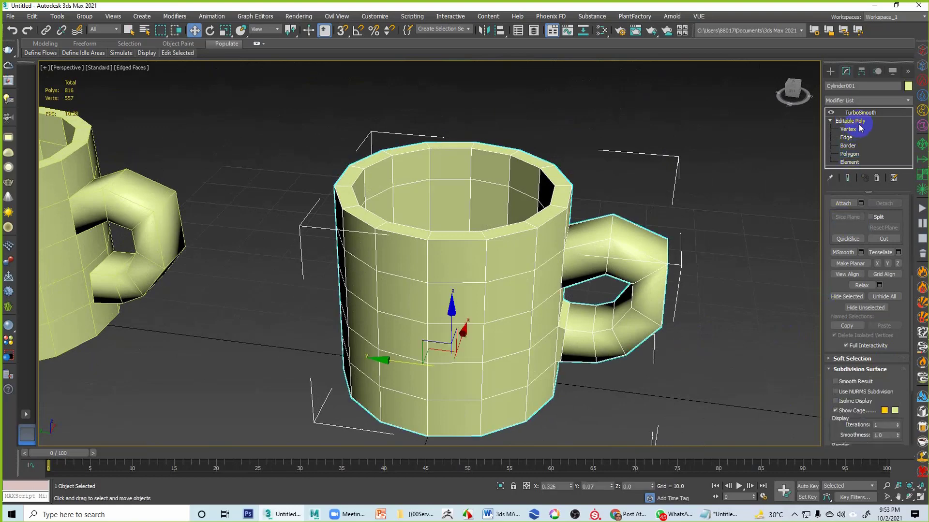
{"action": "left_click", "coordinate": [861, 114]}
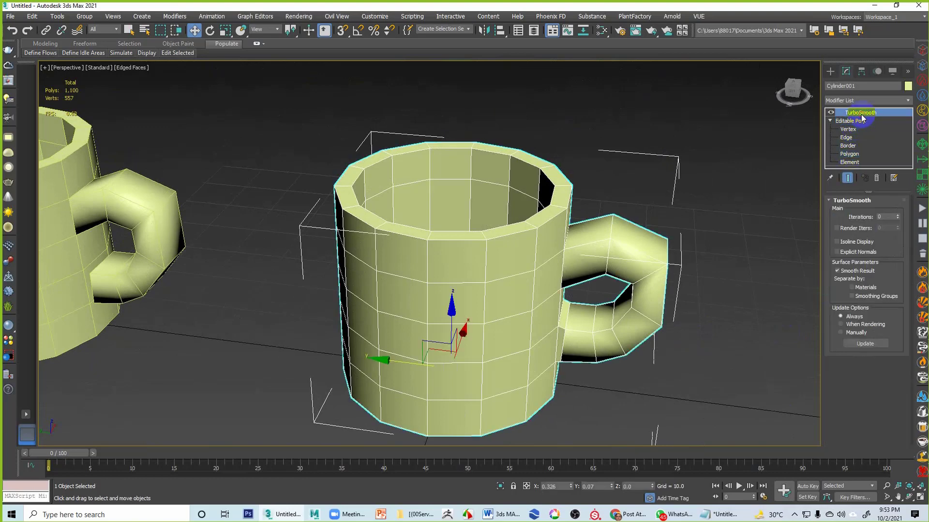
{"action": "left_click", "coordinate": [898, 216]}
{"action": "left_click", "coordinate": [740, 201]}
{"action": "scroll", "coordinate": [639, 259], "scroll_direction": "up", "scroll_amount": 5}
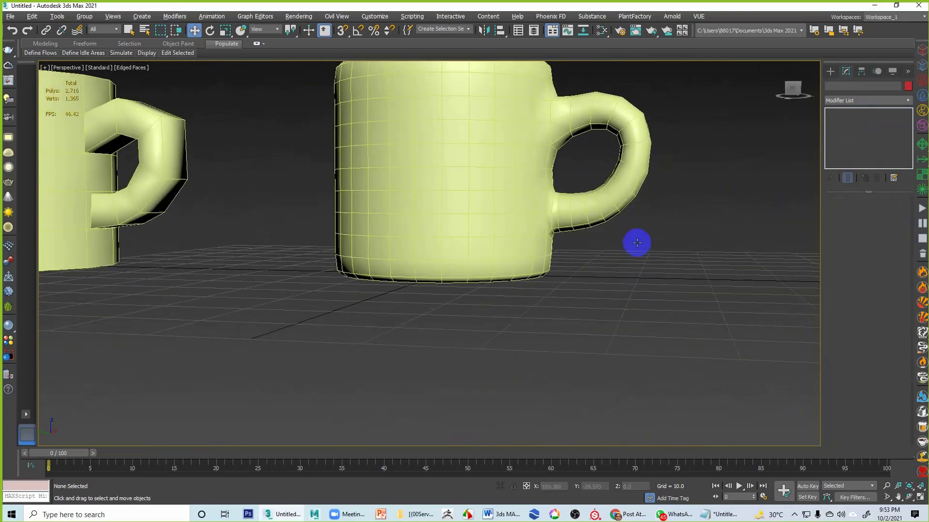
{"action": "scroll", "coordinate": [637, 243], "scroll_direction": "down", "scroll_amount": 3}
{"action": "left_click", "coordinate": [675, 241]}
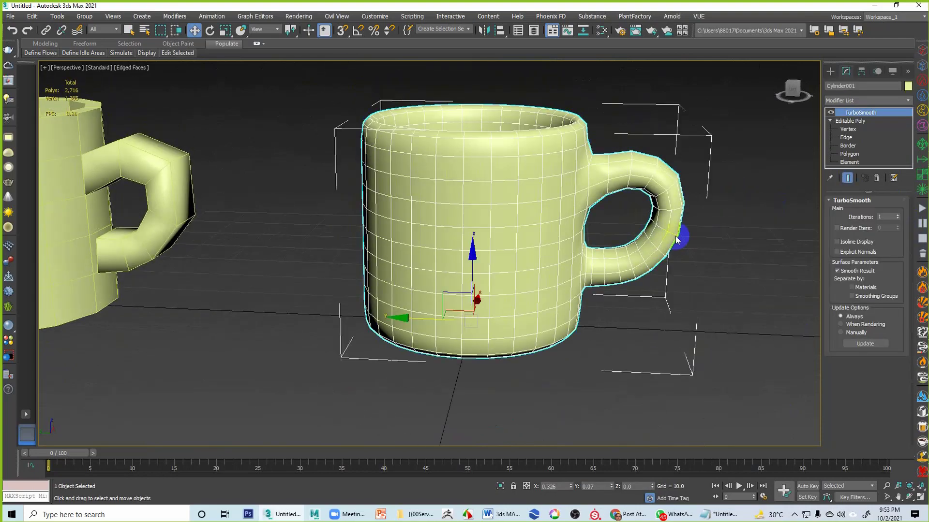
{"action": "left_click", "coordinate": [899, 215]}
{"action": "left_click", "coordinate": [754, 273]}
{"action": "key", "text": "F4"}
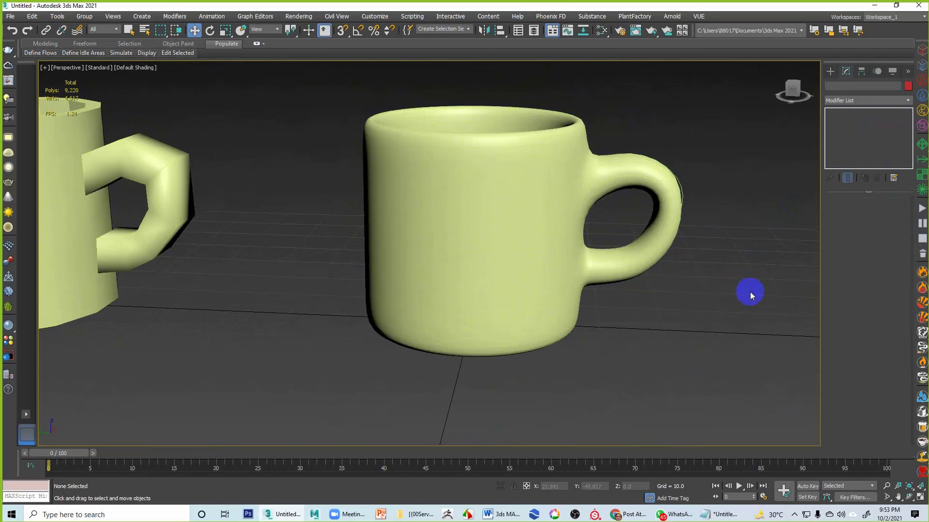
Step: Examine the smoothed mug from several angles, focusing on where the handle's upper and lower ends join the body
{"action": "mouse_move", "coordinate": [751, 291]}
{"action": "middle_mouse_down", "text": "alt"}
{"action": "mouse_move", "coordinate": [634, 255]}
{"action": "mouse_move", "coordinate": [616, 283]}
{"action": "mouse_move", "coordinate": [673, 257]}
{"action": "mouse_move", "coordinate": [655, 251]}
{"action": "middle_mouse_up", "text": "alt"}
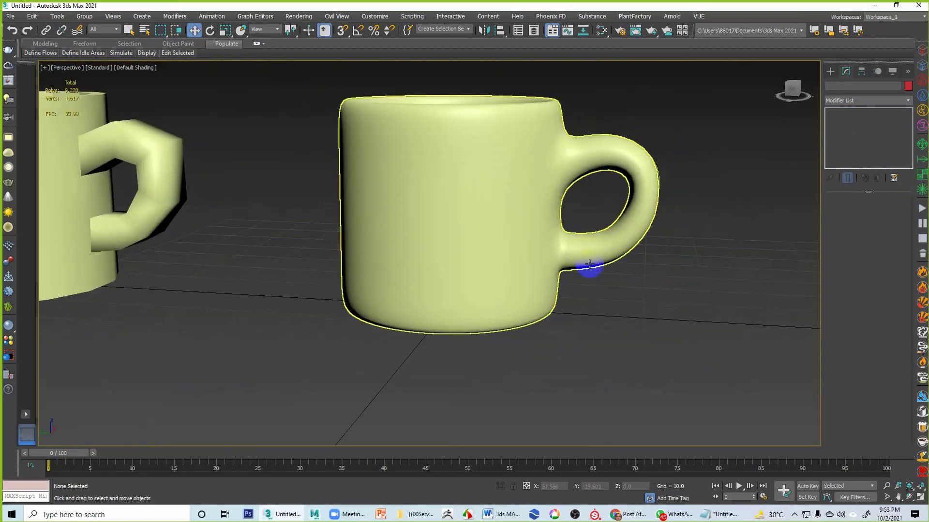
{"action": "middle_click_drag", "start_coordinate": [590, 265], "coordinate": [557, 255], "text": "alt"}
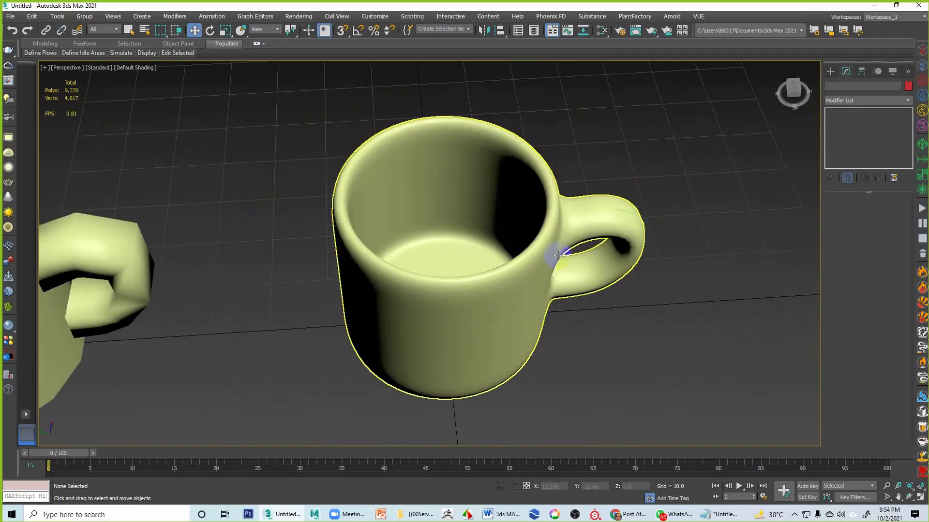
{"action": "middle_click_drag", "start_coordinate": [657, 286], "coordinate": [550, 290], "text": "alt"}
{"action": "scroll", "coordinate": [527, 273], "scroll_direction": "up", "scroll_amount": 6}
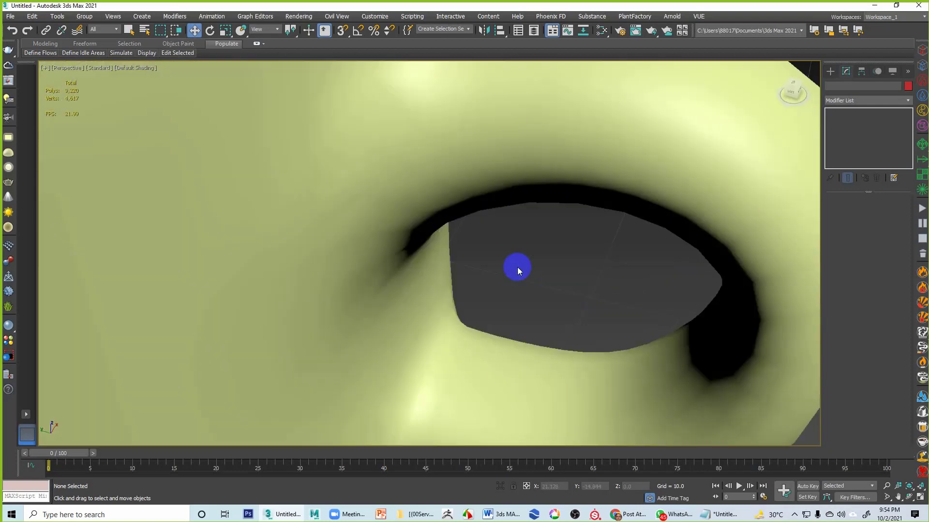
{"action": "scroll", "coordinate": [520, 266], "scroll_direction": "down", "scroll_amount": 5}
{"action": "scroll", "coordinate": [534, 216], "scroll_direction": "down", "scroll_amount": 2}
{"action": "scroll", "coordinate": [538, 209], "scroll_direction": "up", "scroll_amount": 2}
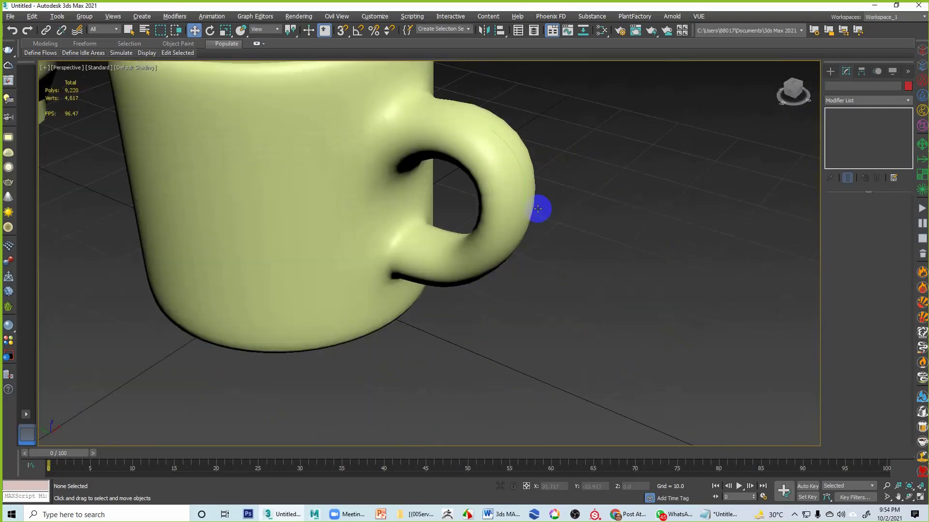
{"action": "middle_click_drag", "start_coordinate": [538, 209], "coordinate": [457, 202], "text": "alt"}
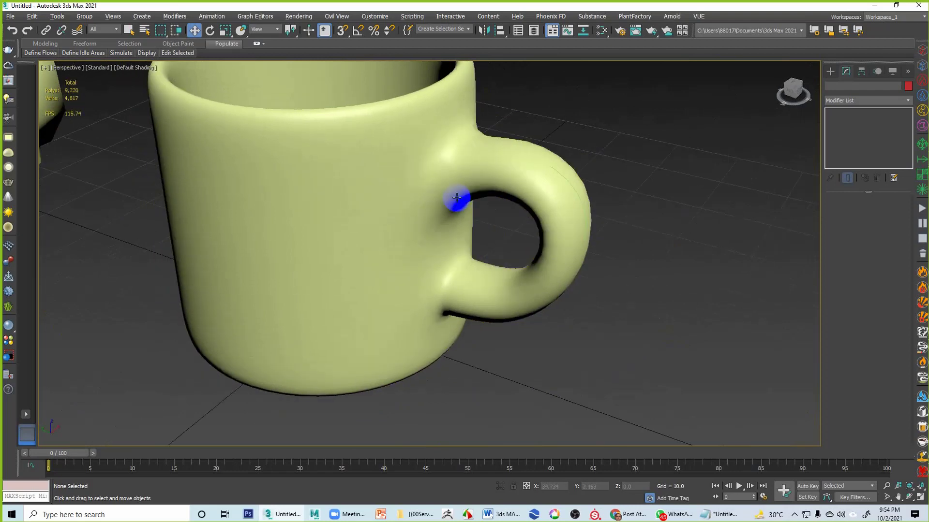
{"action": "scroll", "coordinate": [460, 189], "scroll_direction": "up", "scroll_amount": 4}
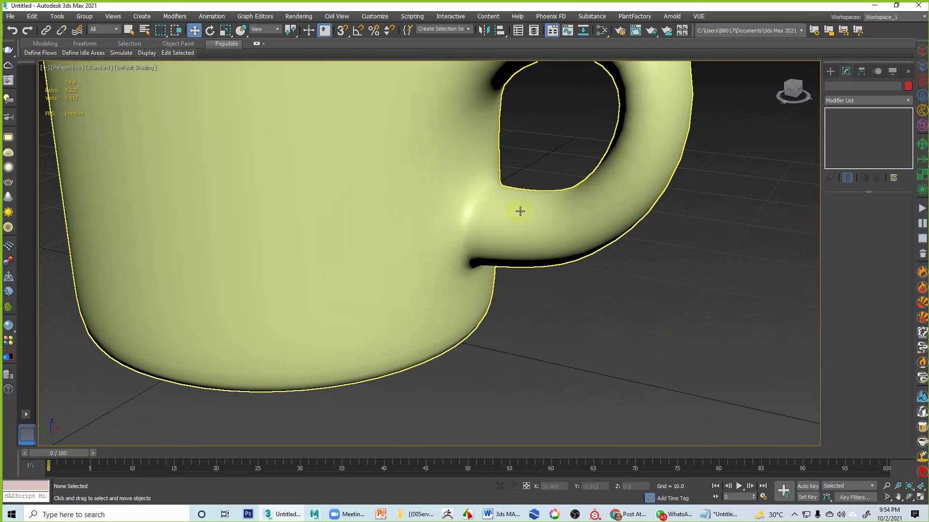
{"action": "scroll", "coordinate": [577, 216], "scroll_direction": "down", "scroll_amount": 3}
{"action": "middle_click_drag", "start_coordinate": [576, 216], "coordinate": [646, 263], "text": "alt"}
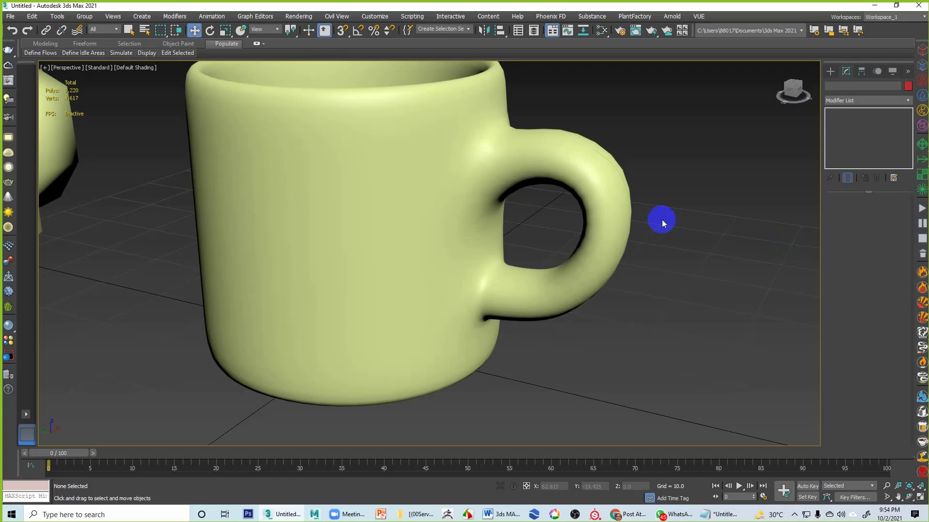
Step: Compare the smoothed mug with its low-poly copy in the Perspective view
{"action": "scroll", "coordinate": [661, 220], "scroll_direction": "down", "scroll_amount": 5}
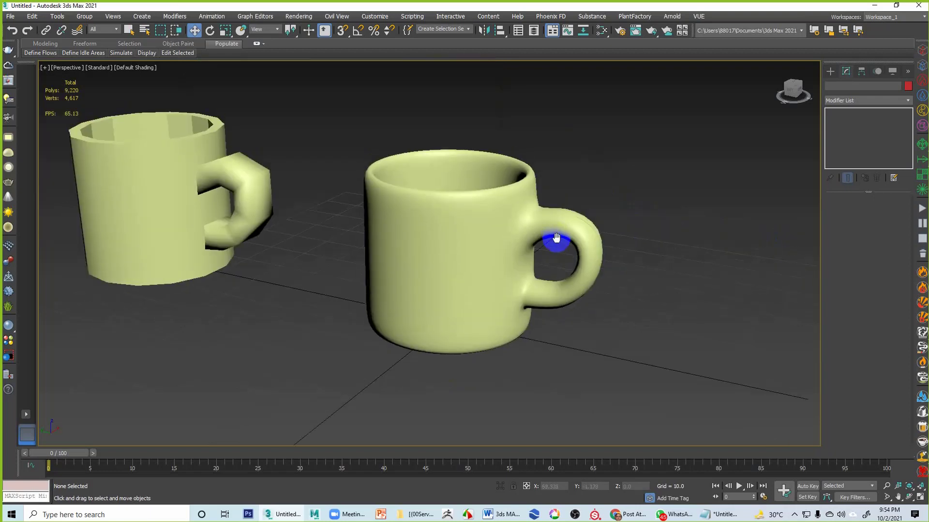
{"action": "scroll", "coordinate": [472, 234], "scroll_direction": "up", "scroll_amount": 6}
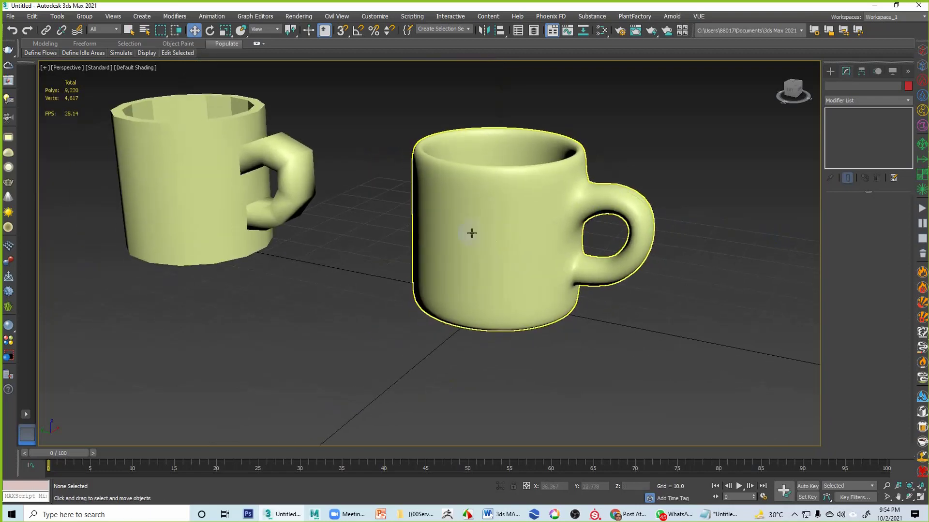
{"action": "scroll", "coordinate": [469, 232], "scroll_direction": "down", "scroll_amount": 2}
{"action": "middle_click_drag", "start_coordinate": [469, 232], "coordinate": [507, 255]}
{"action": "left_click", "coordinate": [659, 247]}
{"action": "scroll", "coordinate": [587, 260], "scroll_direction": "down", "scroll_amount": 3}
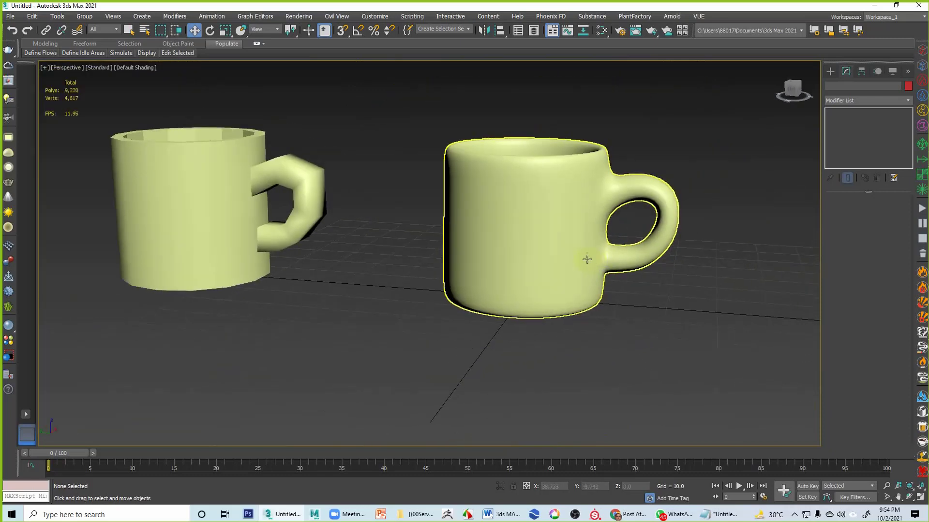
Step: Show the smoothed mug shaded in a maximized Left view at Vertex level, with the end result displayed over the cage
{"action": "left_click", "coordinate": [550, 230]}
{"action": "middle_click_drag", "start_coordinate": [598, 247], "coordinate": [548, 262], "text": "alt"}
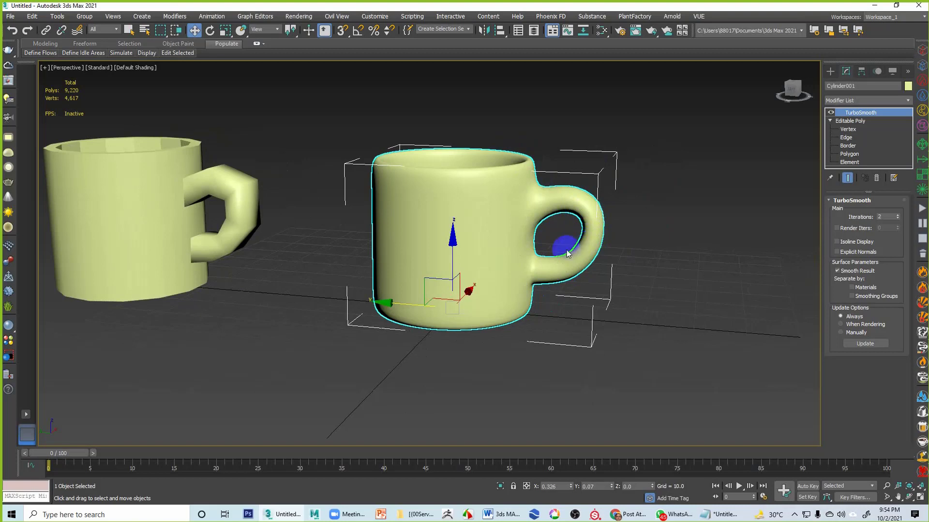
{"action": "key", "text": "alt+w"}
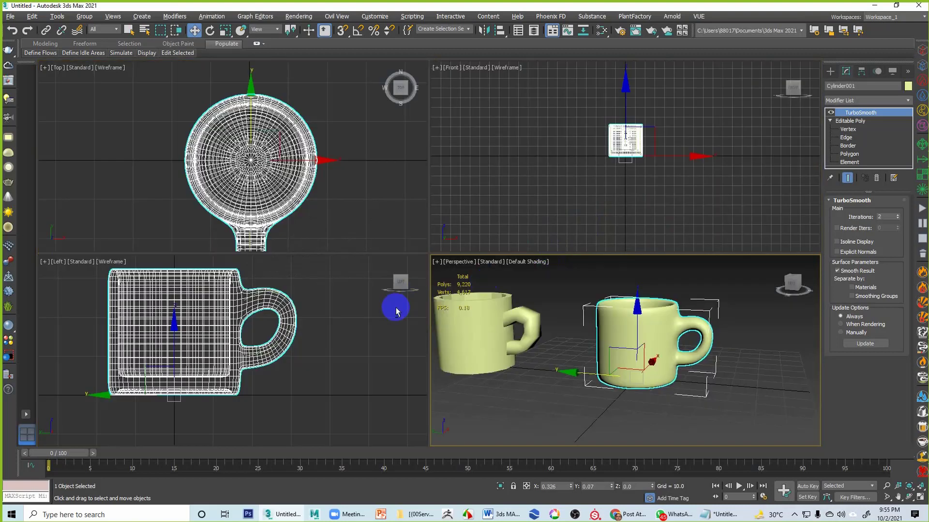
{"action": "key", "text": "alt+w"}
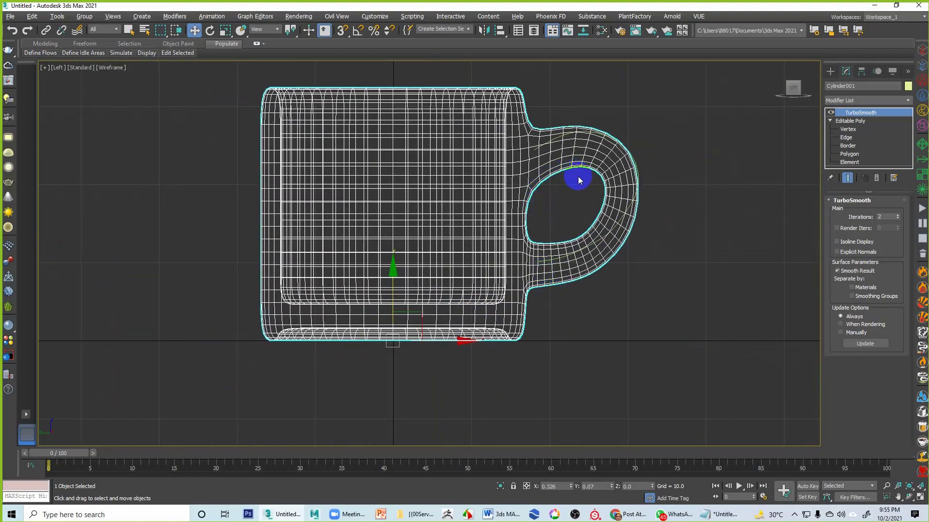
{"action": "left_click", "coordinate": [852, 130]}
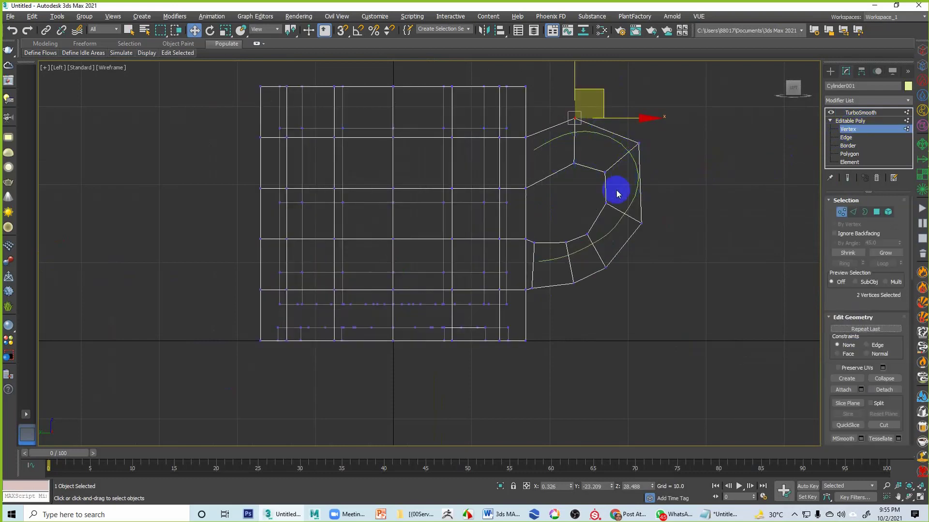
{"action": "left_click", "coordinate": [848, 179]}
{"action": "scroll", "coordinate": [508, 180], "scroll_direction": "up", "scroll_amount": 4}
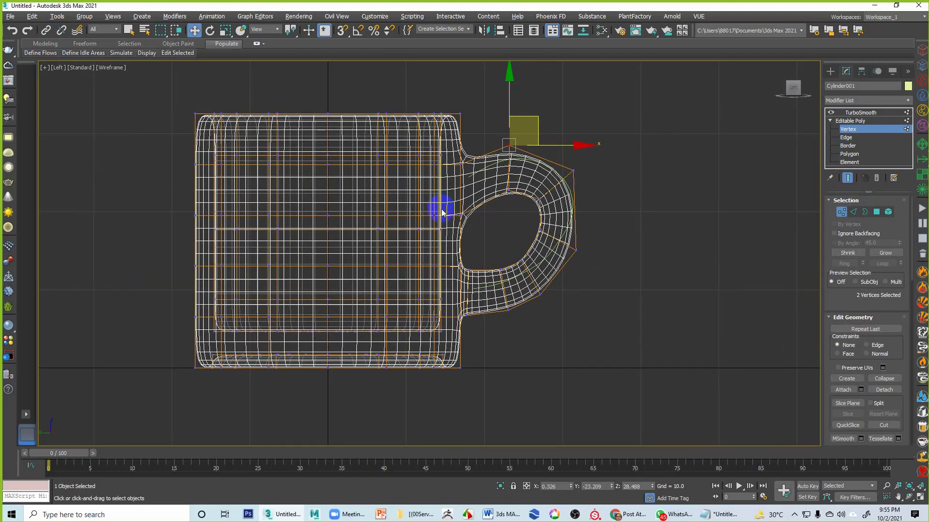
{"action": "middle_click_drag", "start_coordinate": [523, 217], "coordinate": [570, 234]}
{"action": "key", "text": "F3"}
{"action": "scroll", "coordinate": [573, 235], "scroll_direction": "down", "scroll_amount": 2}
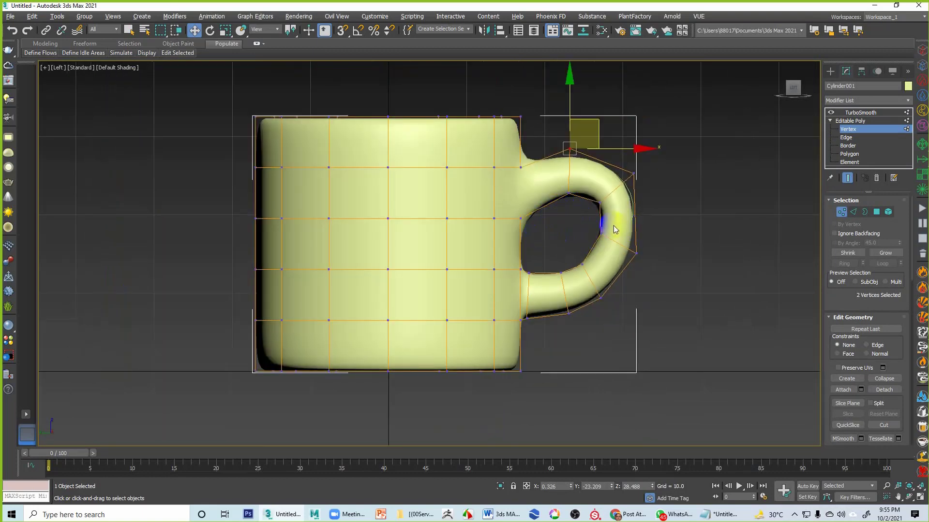
Step: Move the inner vertices of the handle's lower bend down and outward to thin that part of the handle
{"action": "left_click_drag", "start_coordinate": [551, 265], "coordinate": [570, 285]}
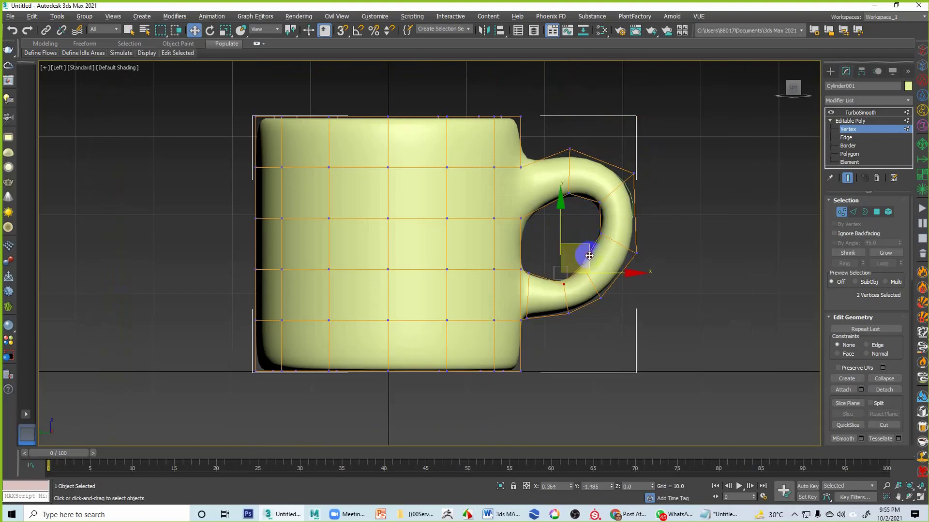
{"action": "left_click_drag", "start_coordinate": [589, 254], "coordinate": [619, 263]}
{"action": "left_click", "coordinate": [611, 313]}
{"action": "left_click", "coordinate": [709, 289]}
Step: Move the inner handle vertices at the outer side, the upper bend and the lower end near the body outward to enlarge the opening
{"action": "left_click_drag", "start_coordinate": [574, 215], "coordinate": [601, 234]}
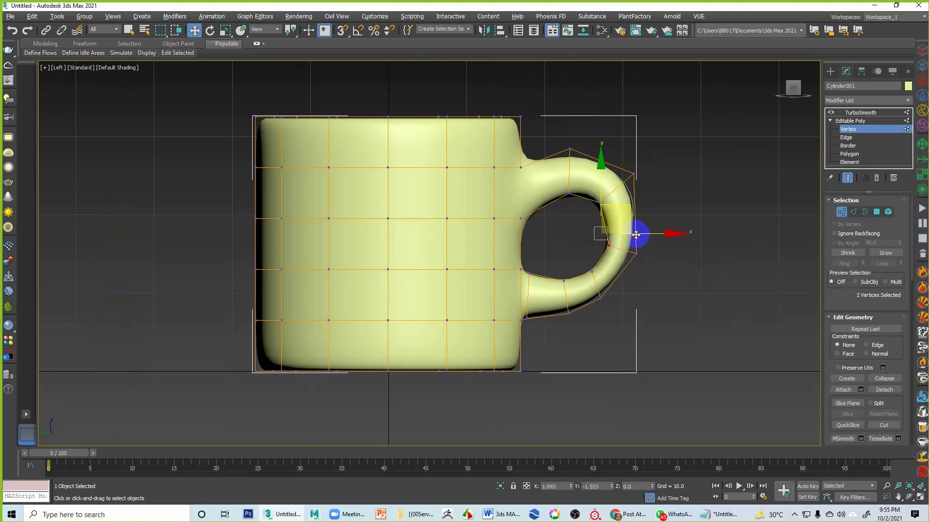
{"action": "left_click_drag", "start_coordinate": [590, 193], "coordinate": [611, 218]}
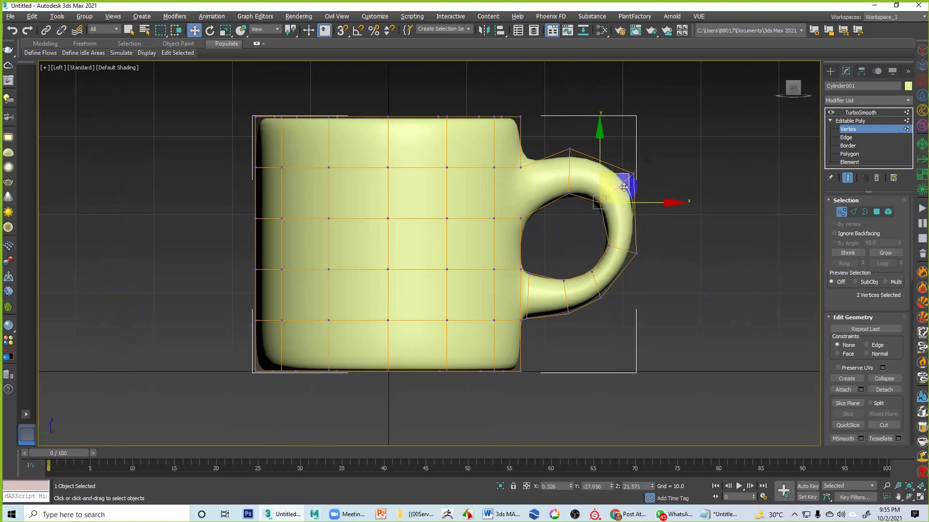
{"action": "left_click_drag", "start_coordinate": [630, 179], "coordinate": [634, 168]}
{"action": "left_click_drag", "start_coordinate": [580, 204], "coordinate": [585, 162]}
{"action": "left_click_drag", "start_coordinate": [582, 232], "coordinate": [527, 285]}
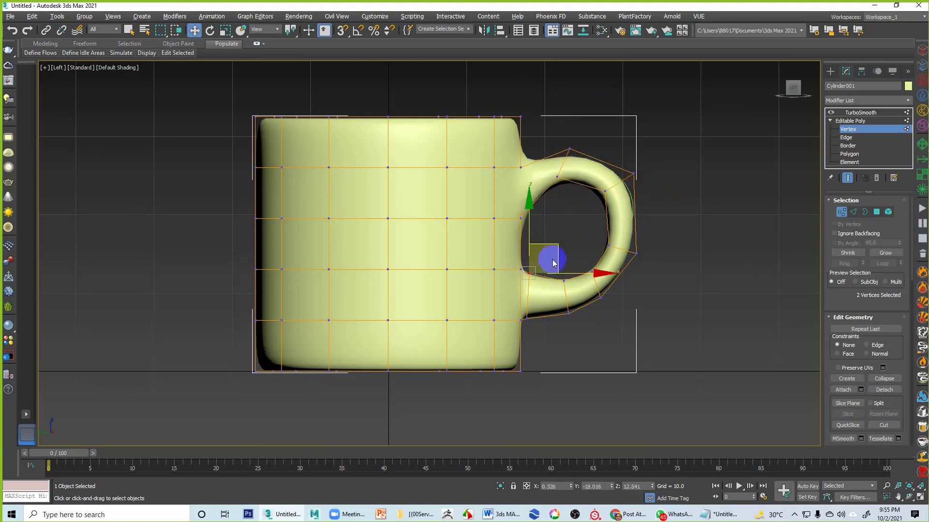
{"action": "left_click_drag", "start_coordinate": [560, 256], "coordinate": [562, 266]}
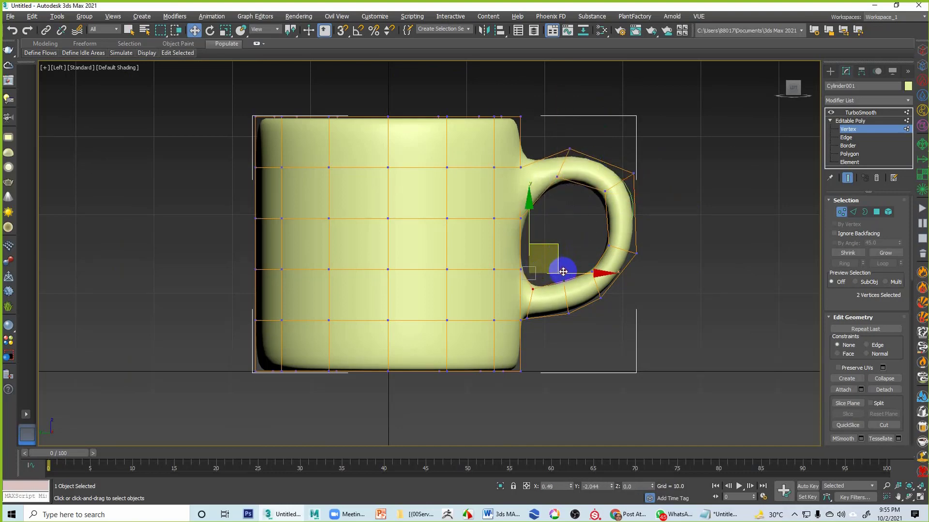
{"action": "left_click", "coordinate": [611, 223]}
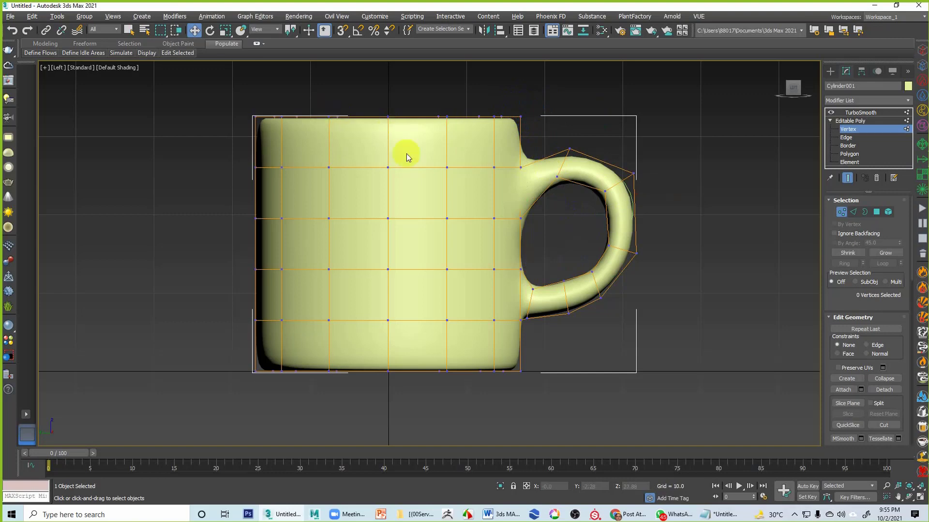
Step: Leave Vertex level and examine the smoothed mug and its reshaped handle from several angles in the Perspective view
{"action": "middle_click_drag", "start_coordinate": [610, 283], "coordinate": [660, 267]}
{"action": "left_click", "coordinate": [853, 123]}
{"action": "left_click", "coordinate": [724, 141]}
{"action": "key", "text": "alt+w"}
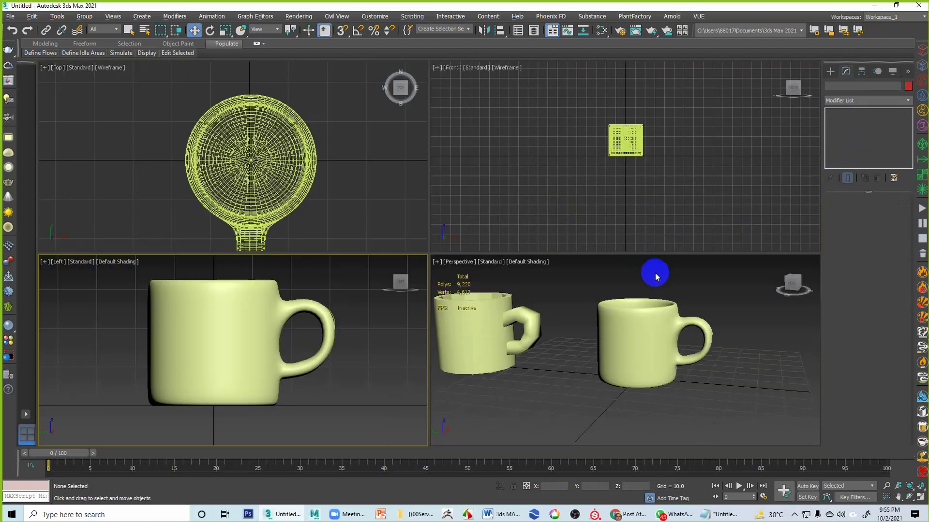
{"action": "key", "text": "alt+w"}
{"action": "middle_click_drag", "start_coordinate": [582, 266], "coordinate": [491, 275], "text": "alt"}
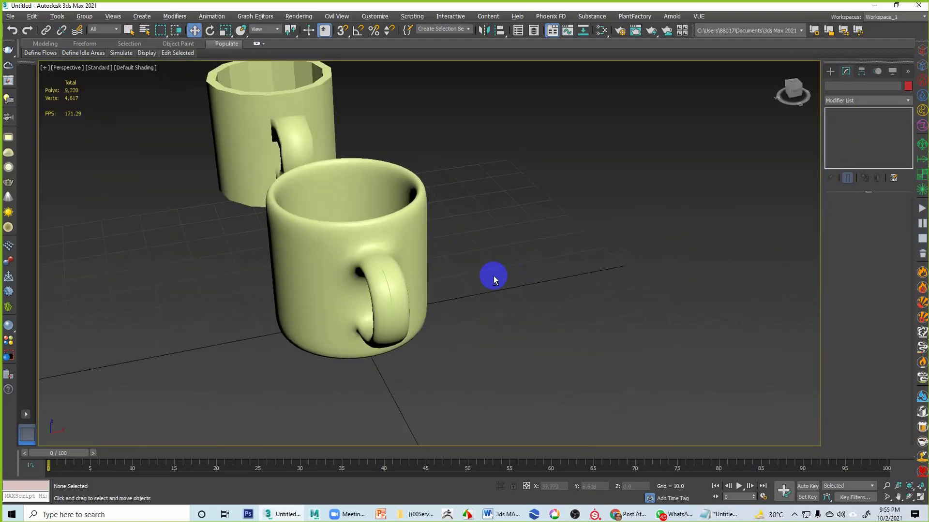
{"action": "mouse_move", "coordinate": [364, 291]}
{"action": "middle_mouse_down", "text": "alt"}
{"action": "mouse_move", "coordinate": [441, 278]}
{"action": "mouse_move", "coordinate": [439, 269]}
{"action": "mouse_move", "coordinate": [568, 225]}
{"action": "middle_mouse_up", "text": "alt"}
Step: Select all the smoothed mug's handle vertices in the Left view and scale them to 64% along X to narrow the handle
{"action": "left_click", "coordinate": [606, 219]}
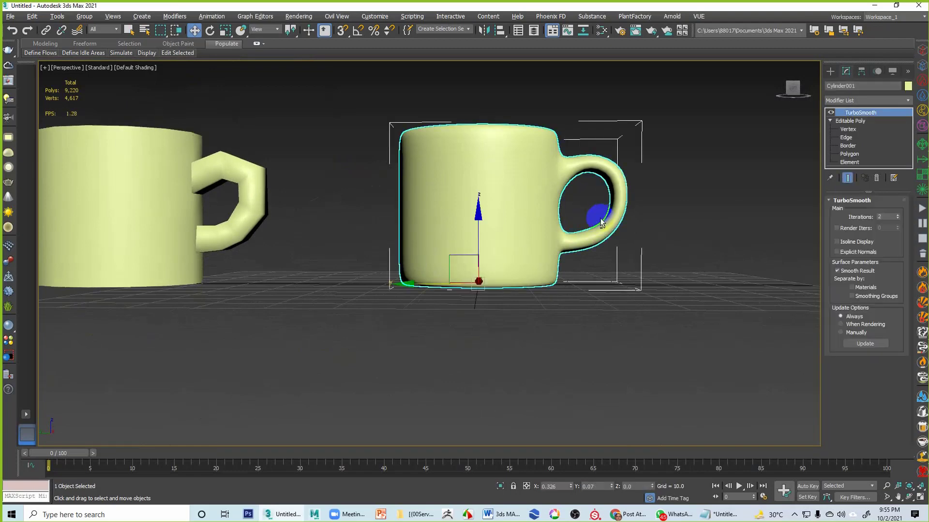
{"action": "key", "text": "alt+w"}
{"action": "key", "text": "alt+w"}
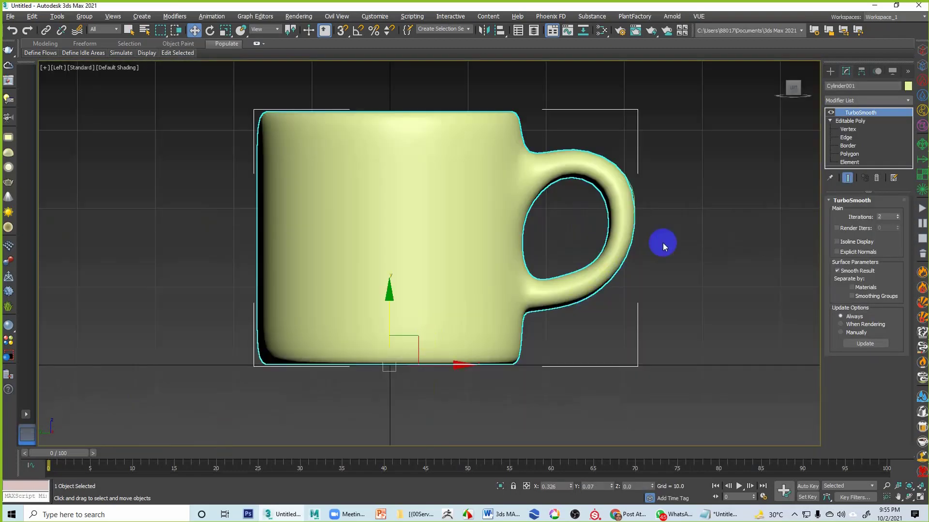
{"action": "left_click", "coordinate": [848, 130]}
{"action": "left_click_drag", "start_coordinate": [709, 124], "coordinate": [519, 341]}
{"action": "key", "text": "alt+w"}
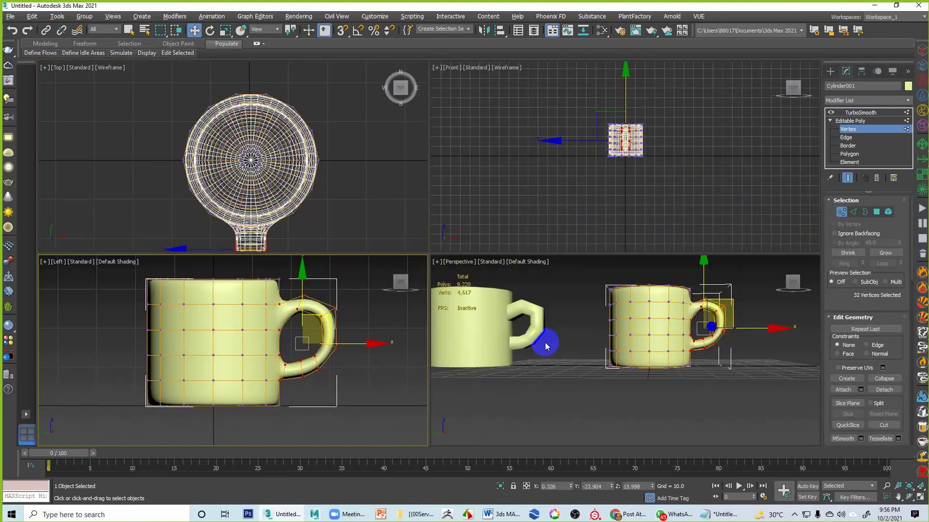
{"action": "key", "text": "alt+w"}
{"action": "middle_click_drag", "start_coordinate": [574, 328], "coordinate": [497, 307], "text": "alt"}
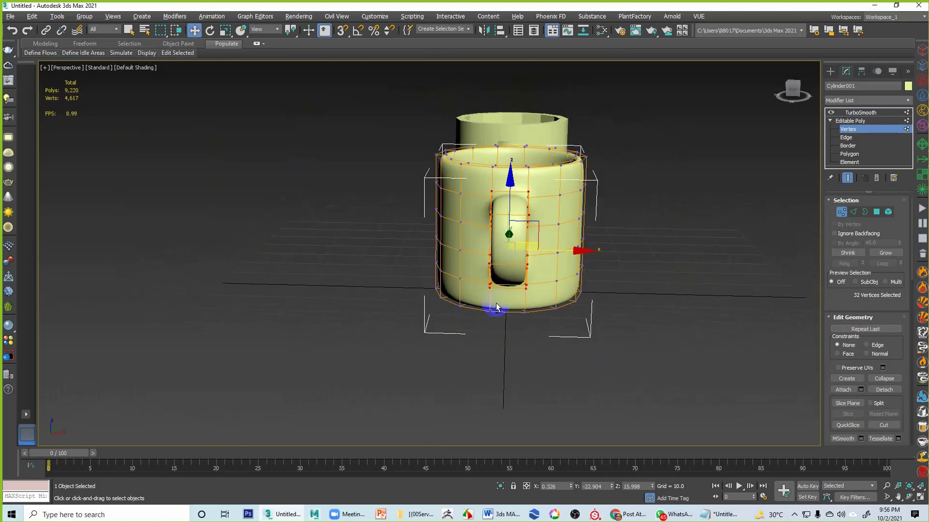
{"action": "key", "text": "r"}
{"action": "left_click_drag", "start_coordinate": [590, 253], "coordinate": [571, 263]}
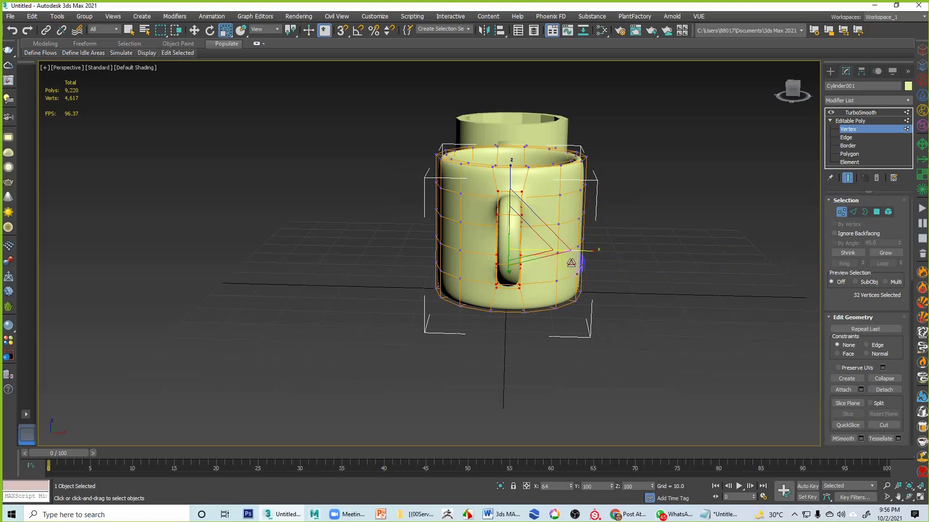
{"action": "left_click", "coordinate": [648, 286]}
{"action": "mouse_move", "coordinate": [649, 286]}
{"action": "middle_mouse_down", "text": "alt"}
{"action": "mouse_move", "coordinate": [594, 305]}
{"action": "mouse_move", "coordinate": [639, 297]}
{"action": "middle_mouse_up", "text": "alt"}
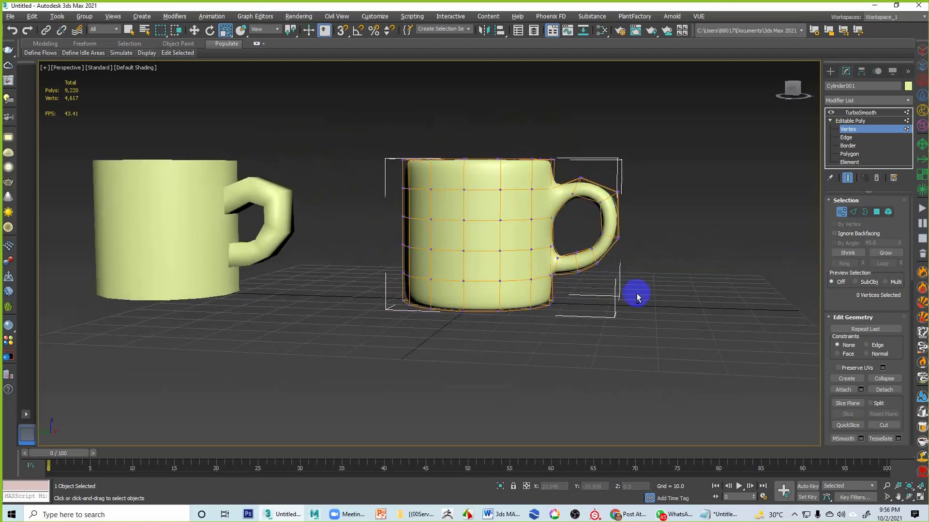
{"action": "left_click", "coordinate": [850, 121]}
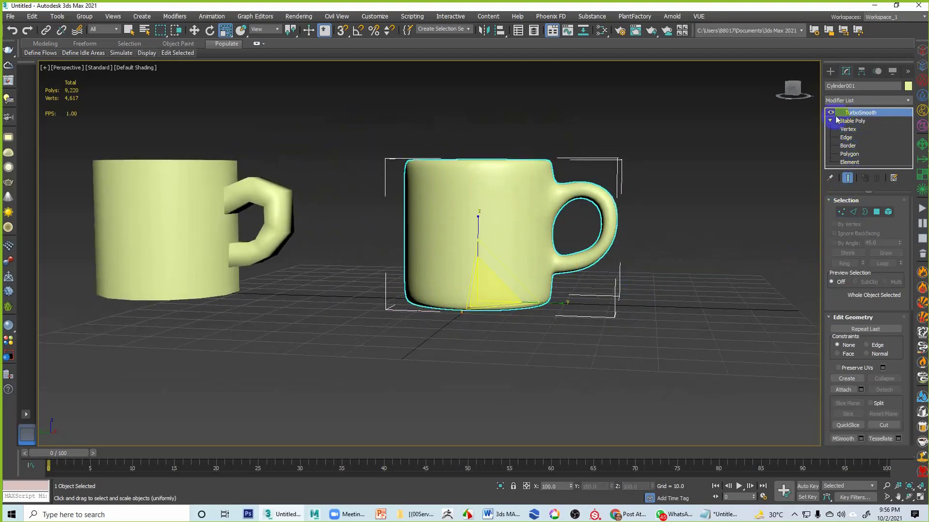
Step: Move the leftover handle path line away from the smoothed mug and delete it
{"action": "left_click", "coordinate": [686, 158]}
{"action": "middle_click_drag", "start_coordinate": [686, 158], "coordinate": [624, 217], "text": "alt"}
{"action": "left_click", "coordinate": [620, 215]}
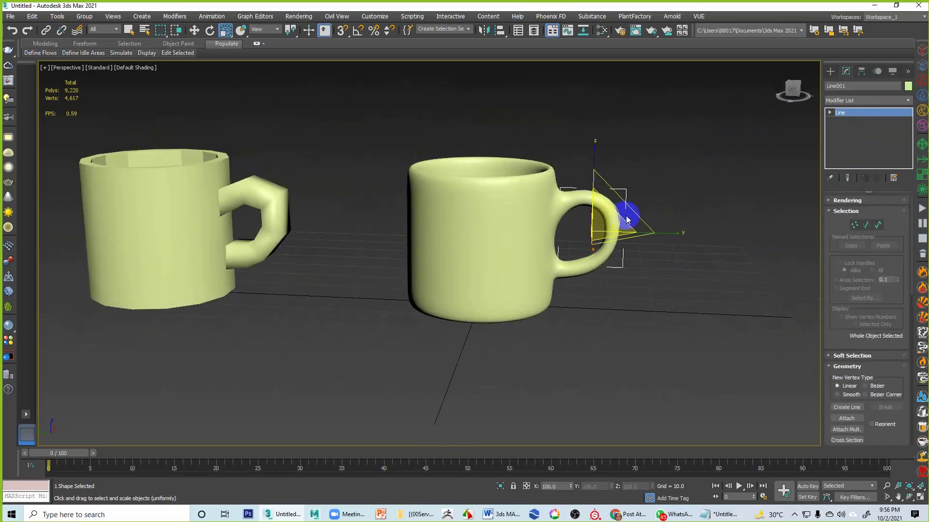
{"action": "key", "text": "w"}
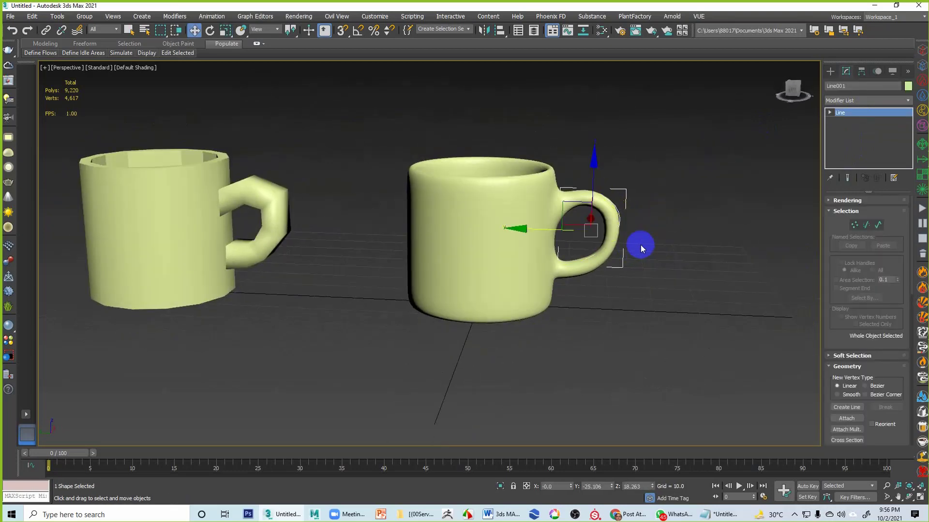
{"action": "left_click_drag", "start_coordinate": [564, 232], "coordinate": [684, 230]}
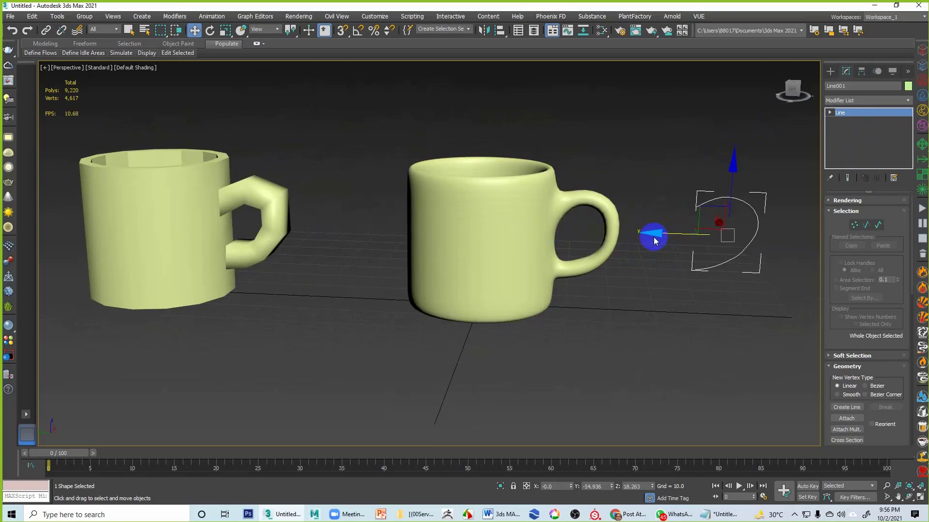
{"action": "key", "text": "Delete"}
Step: Select the low-poly mug copy and display edged faces, focusing on where its handle's lower end meets the body
{"action": "middle_click_drag", "start_coordinate": [616, 245], "coordinate": [653, 201], "text": "alt"}
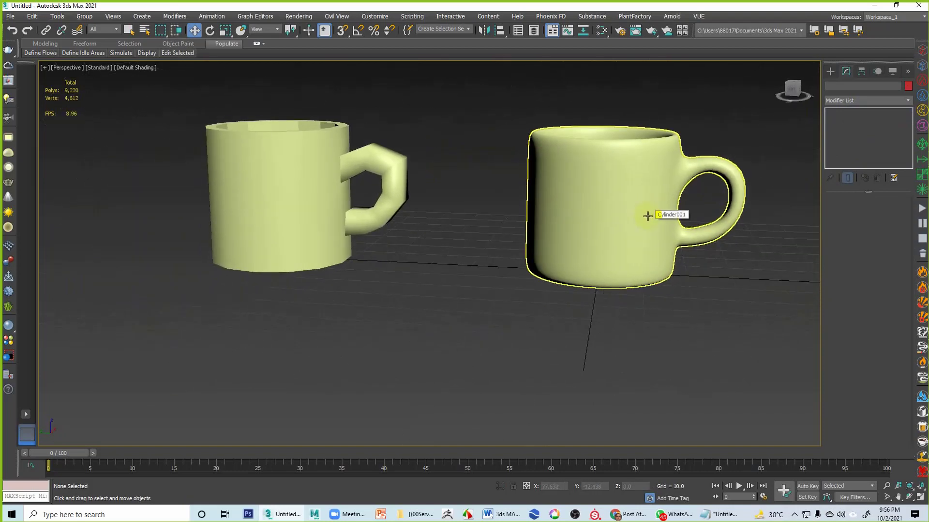
{"action": "middle_click_drag", "start_coordinate": [414, 247], "coordinate": [388, 224]}
{"action": "left_click", "coordinate": [373, 218]}
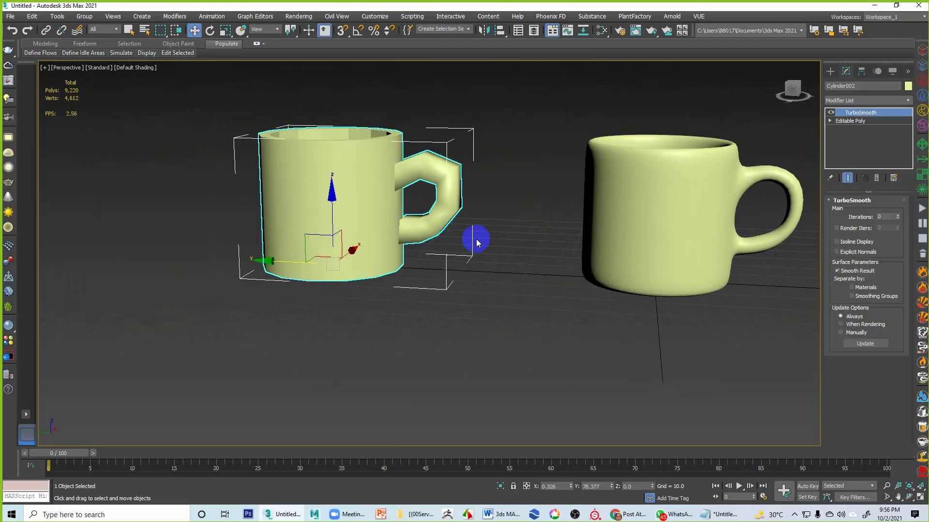
{"action": "middle_click_drag", "start_coordinate": [477, 242], "coordinate": [491, 228], "text": "alt"}
{"action": "scroll", "coordinate": [422, 221], "scroll_direction": "up", "scroll_amount": 3}
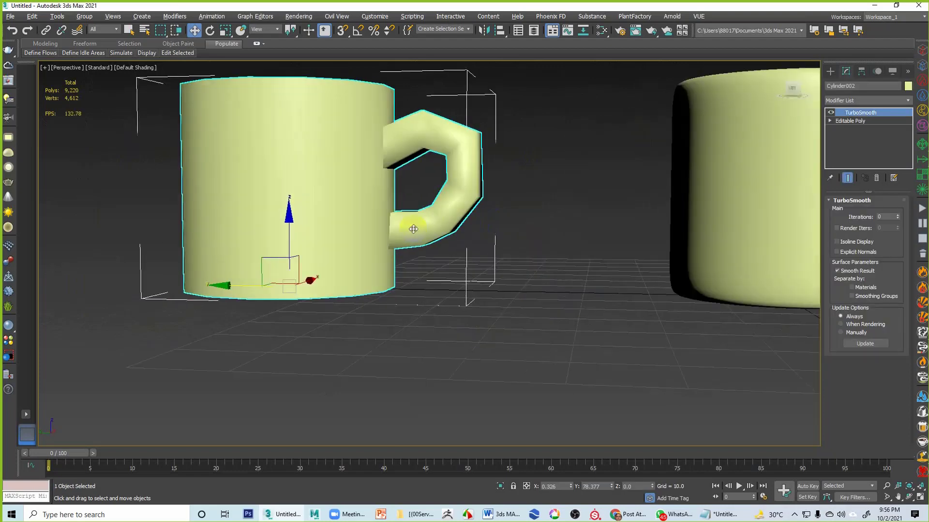
{"action": "middle_click_drag", "start_coordinate": [413, 229], "coordinate": [432, 236], "text": "alt"}
{"action": "key", "text": "F4"}
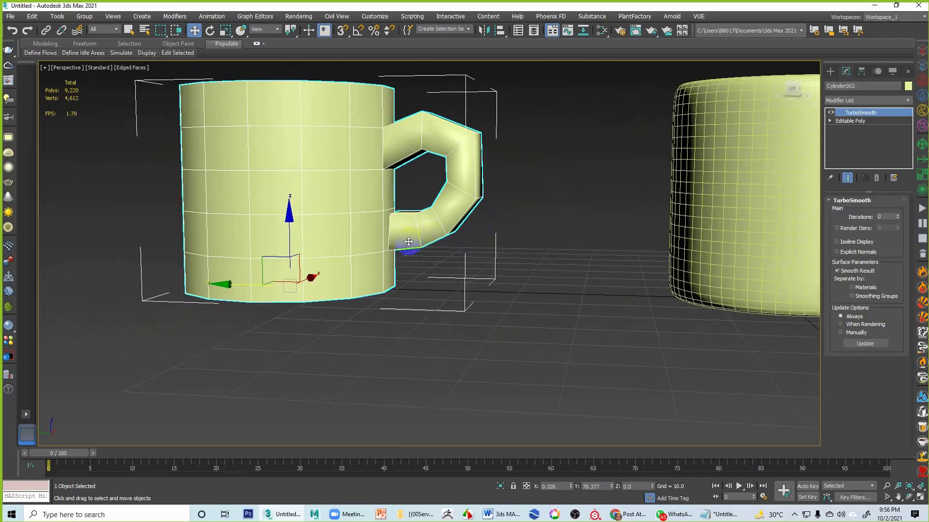
{"action": "scroll", "coordinate": [408, 241], "scroll_direction": "up", "scroll_amount": 4}
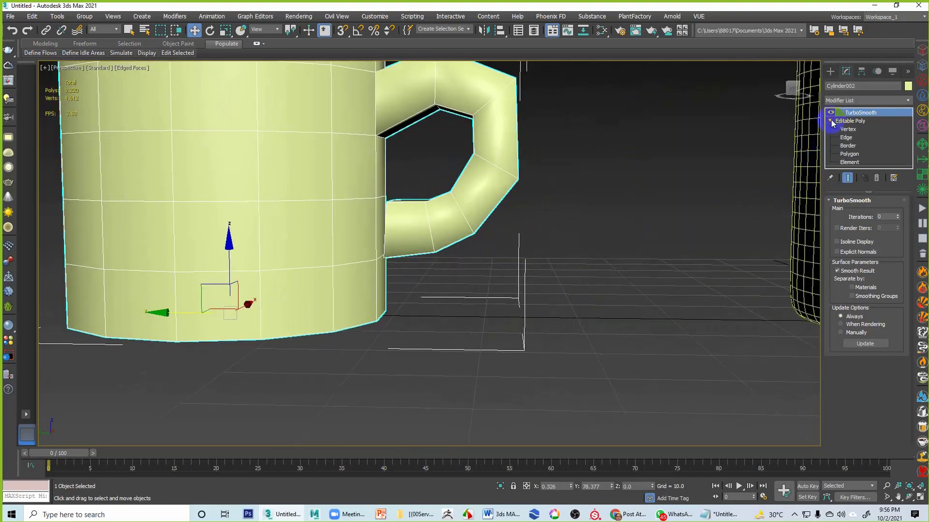
Step: Delete the two facing polygons between the low-poly mug's body and the lower end of its handle
{"action": "left_click", "coordinate": [849, 154]}
{"action": "left_click", "coordinate": [391, 225]}
{"action": "scroll", "coordinate": [388, 234], "scroll_direction": "up", "scroll_amount": 3}
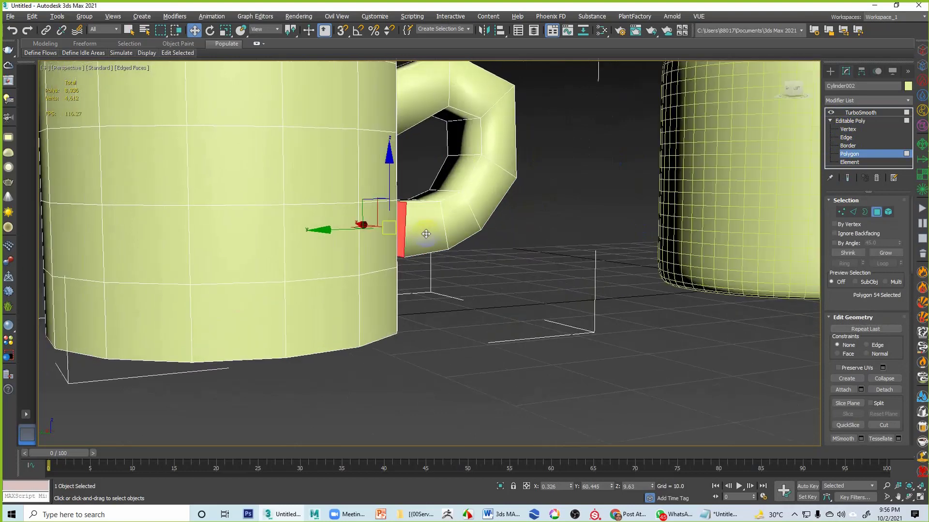
{"action": "middle_click_drag", "start_coordinate": [414, 230], "coordinate": [373, 210], "text": "alt"}
{"action": "key", "text": "Delete"}
{"action": "left_click", "coordinate": [354, 195]}
{"action": "key", "text": "Delete"}
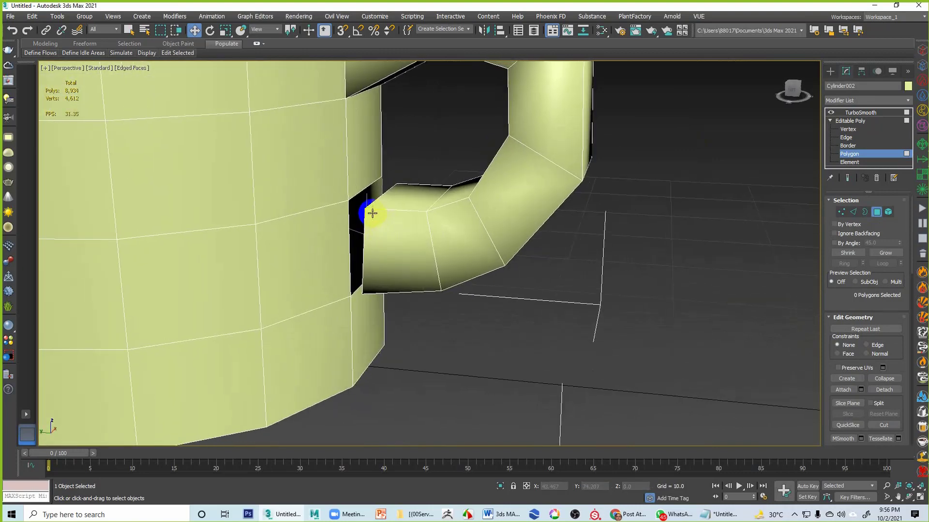
Step: At Vertex level, use Target Weld to join the upper near corner of the handle's lower end to the body opening's matching corner
{"action": "left_click", "coordinate": [847, 129]}
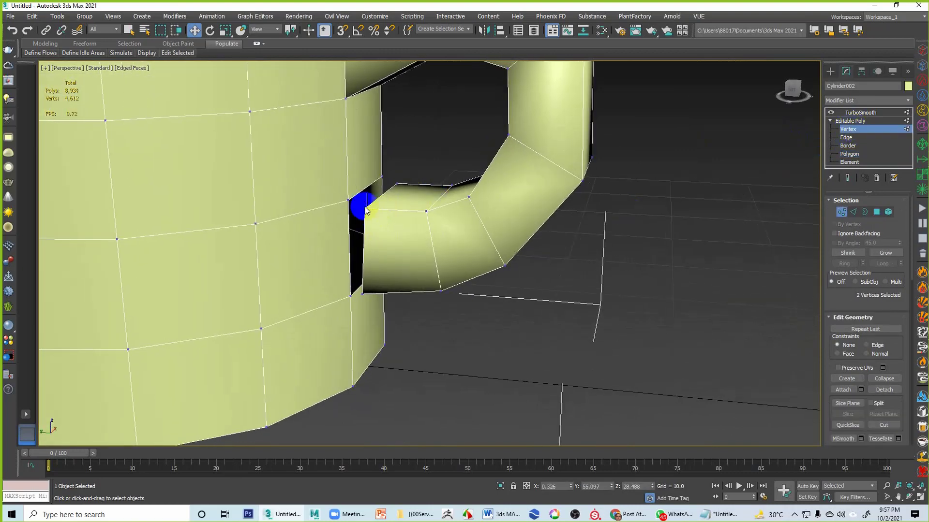
{"action": "middle_click_drag", "start_coordinate": [396, 219], "coordinate": [368, 222], "text": "alt"}
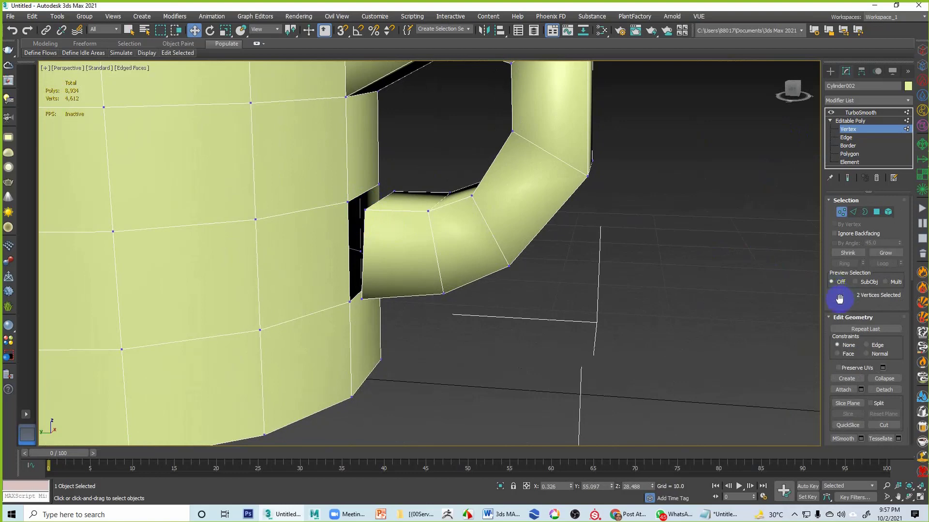
{"action": "left_click_drag", "start_coordinate": [838, 297], "coordinate": [846, 206]}
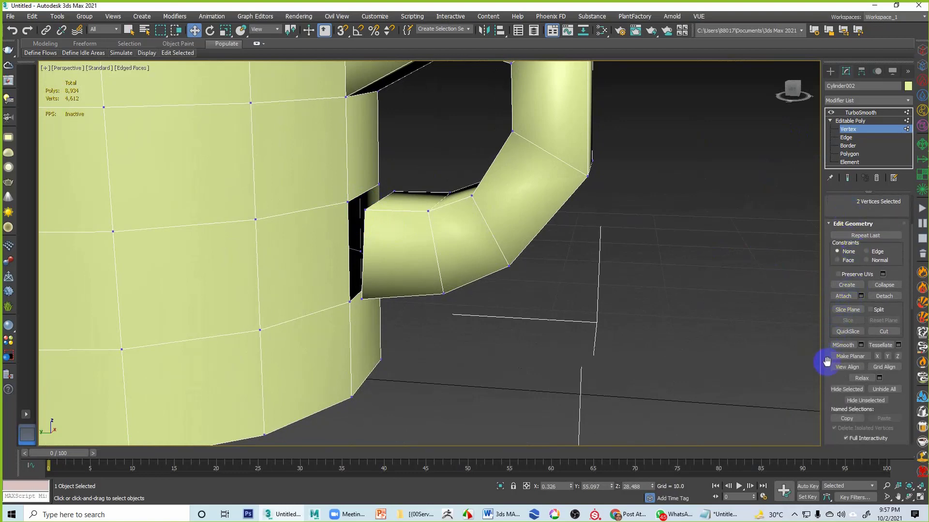
{"action": "left_click_drag", "start_coordinate": [829, 369], "coordinate": [830, 293]}
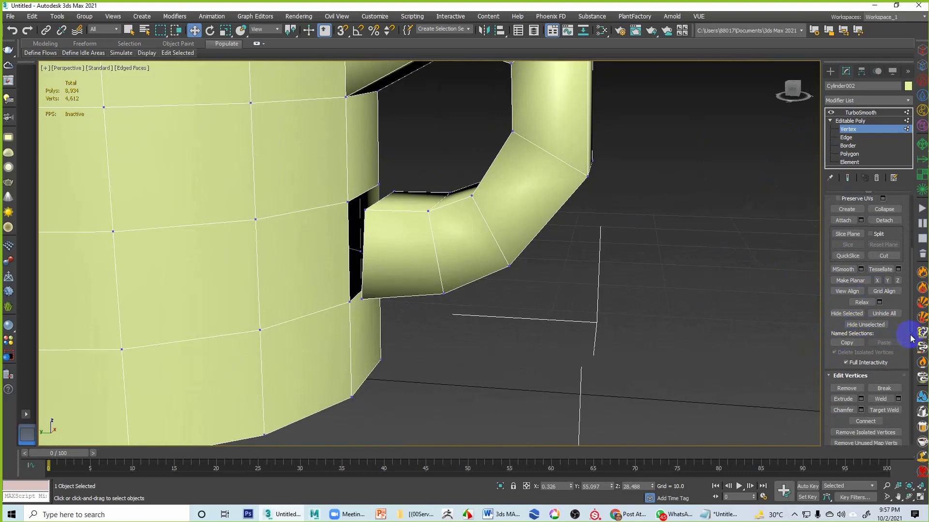
{"action": "scroll", "coordinate": [902, 332], "scroll_direction": "down", "scroll_amount": 3}
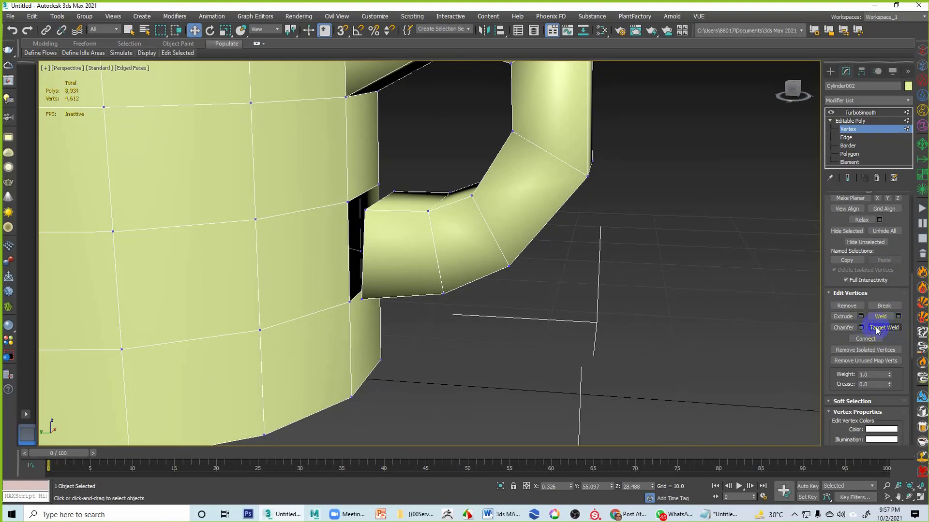
{"action": "left_click", "coordinate": [883, 329]}
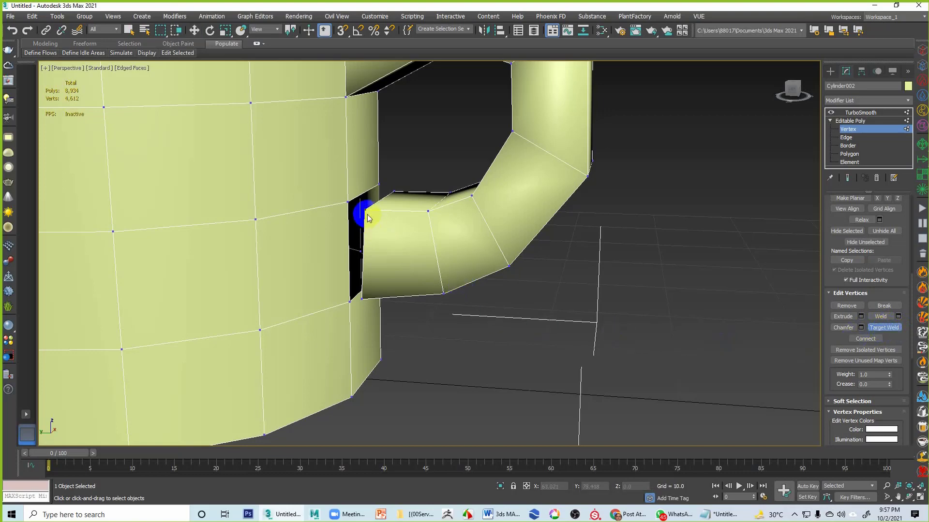
{"action": "scroll", "coordinate": [378, 233], "scroll_direction": "up", "scroll_amount": 3}
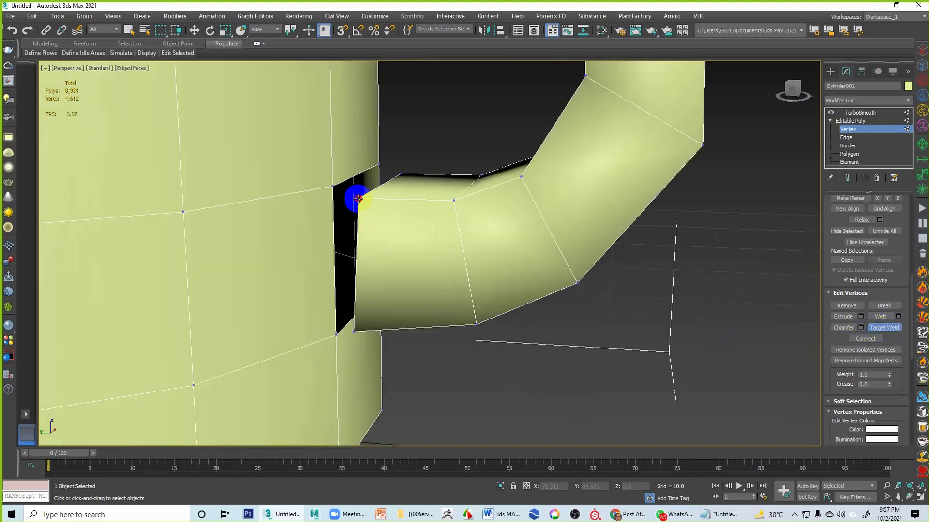
{"action": "left_click", "coordinate": [358, 199]}
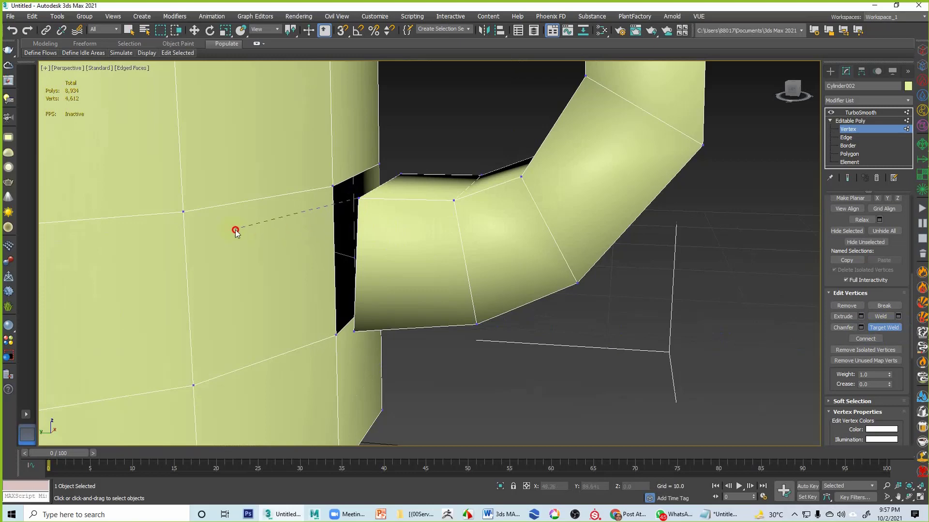
{"action": "left_click", "coordinate": [332, 186]}
Step: Target-weld the two bottom corner vertices of the handle's lower end to the matching corners of the body opening
{"action": "middle_click_drag", "start_coordinate": [343, 240], "coordinate": [364, 256], "text": "alt"}
{"action": "scroll", "coordinate": [387, 253], "scroll_direction": "up", "scroll_amount": 4}
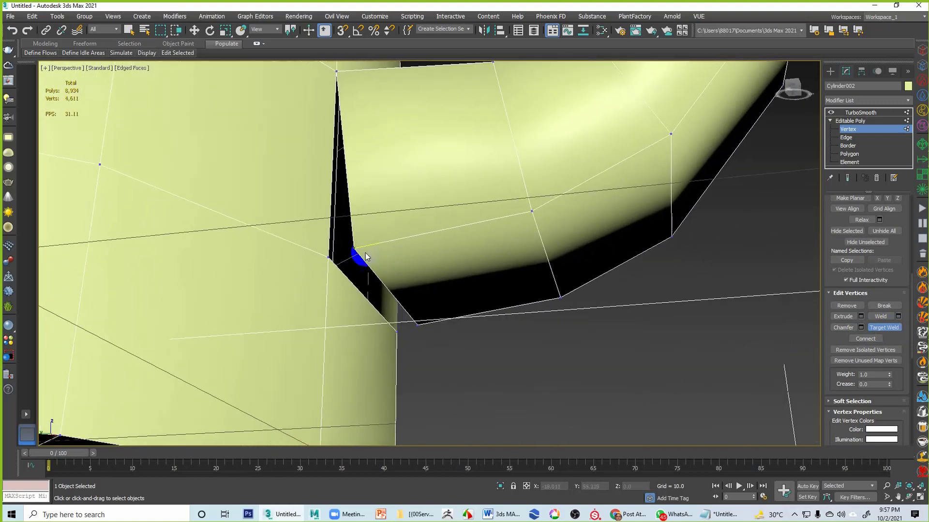
{"action": "left_click", "coordinate": [354, 249]}
{"action": "left_click", "coordinate": [329, 259]}
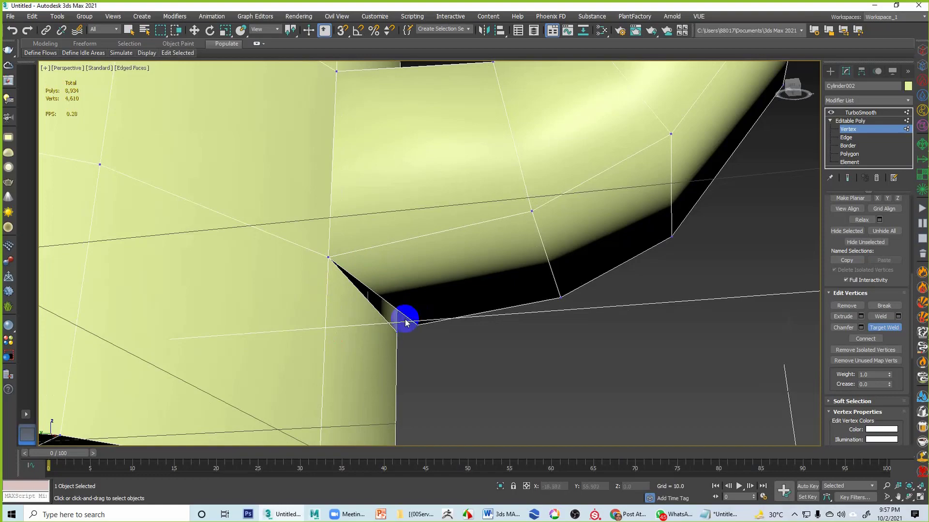
{"action": "middle_click_drag", "start_coordinate": [405, 322], "coordinate": [503, 261], "text": "alt"}
{"action": "left_click", "coordinate": [529, 305]}
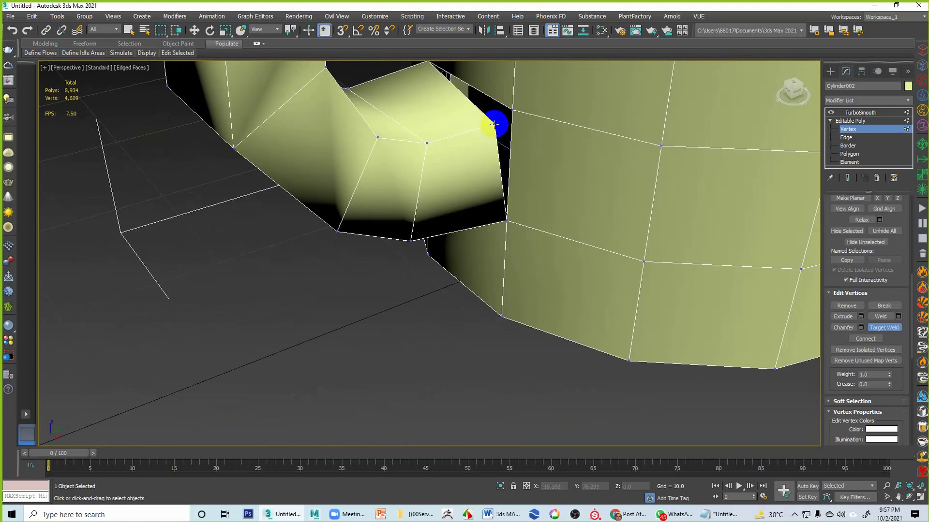
Step: Target-weld the remaining upper corner of the handle's lower end to the body opening's matching corner and leave Vertex level
{"action": "left_click", "coordinate": [504, 109]}
{"action": "scroll", "coordinate": [500, 136], "scroll_direction": "down", "scroll_amount": 8}
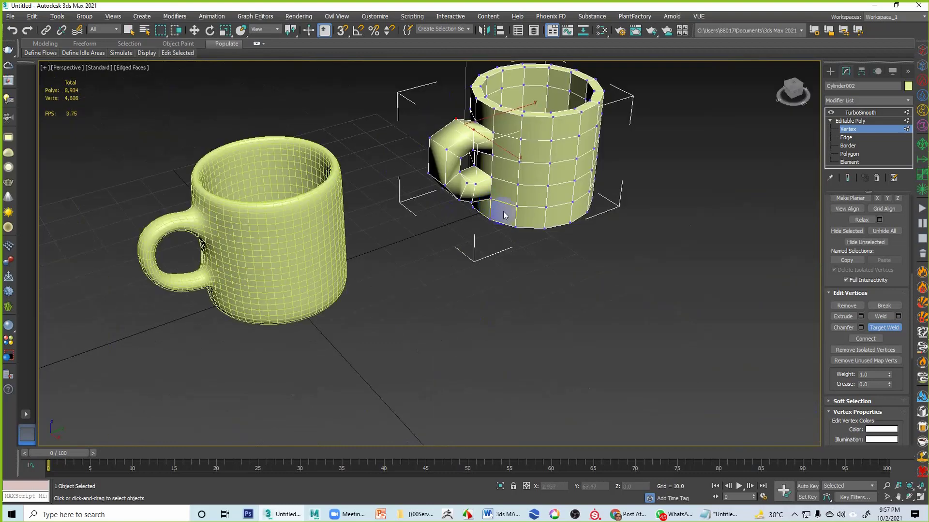
{"action": "middle_click_drag", "start_coordinate": [503, 215], "coordinate": [467, 239], "text": "alt"}
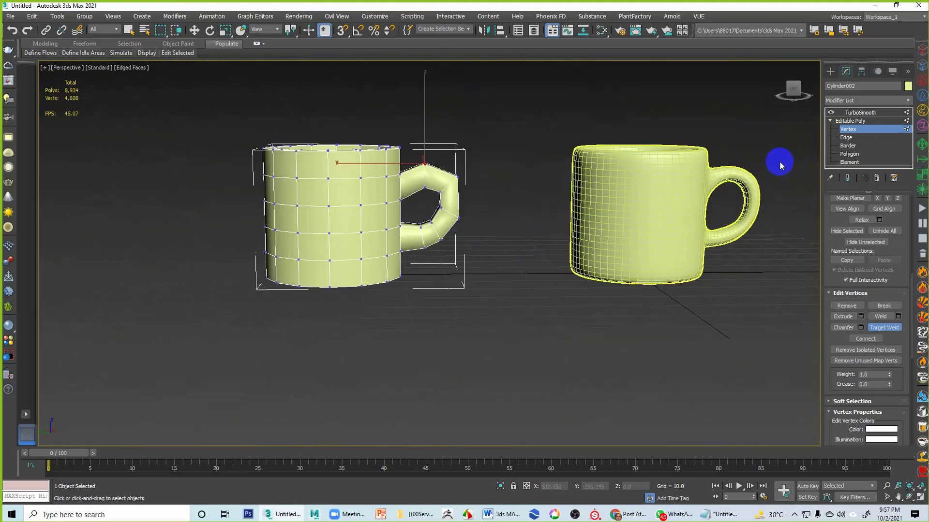
{"action": "left_click", "coordinate": [850, 120]}
{"action": "key", "text": "r"}
Step: Set the mug copy's TurboSmooth iterations to 2, deselect it, and hide edged faces in the Perspective view
{"action": "left_click", "coordinate": [861, 112]}
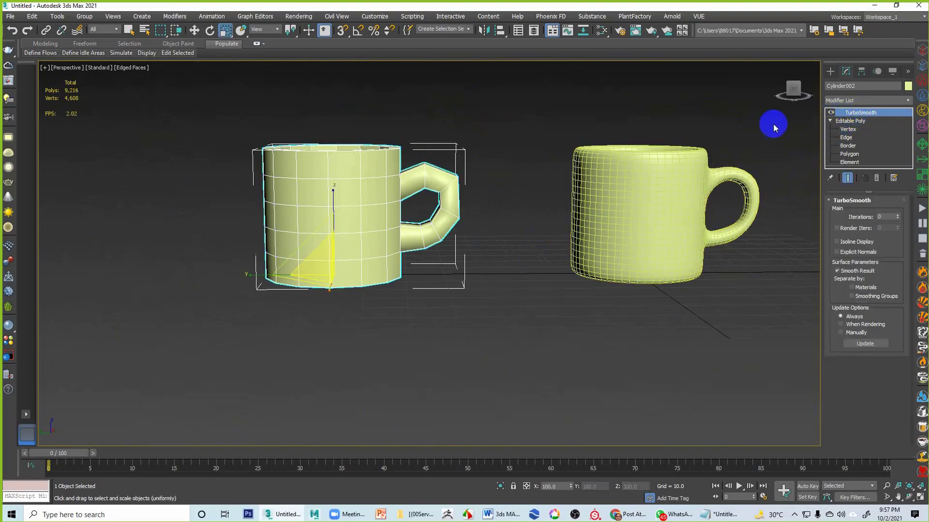
{"action": "left_click", "coordinate": [897, 215]}
{"action": "left_click", "coordinate": [898, 215]}
{"action": "left_click", "coordinate": [897, 215]}
{"action": "left_click", "coordinate": [897, 215]}
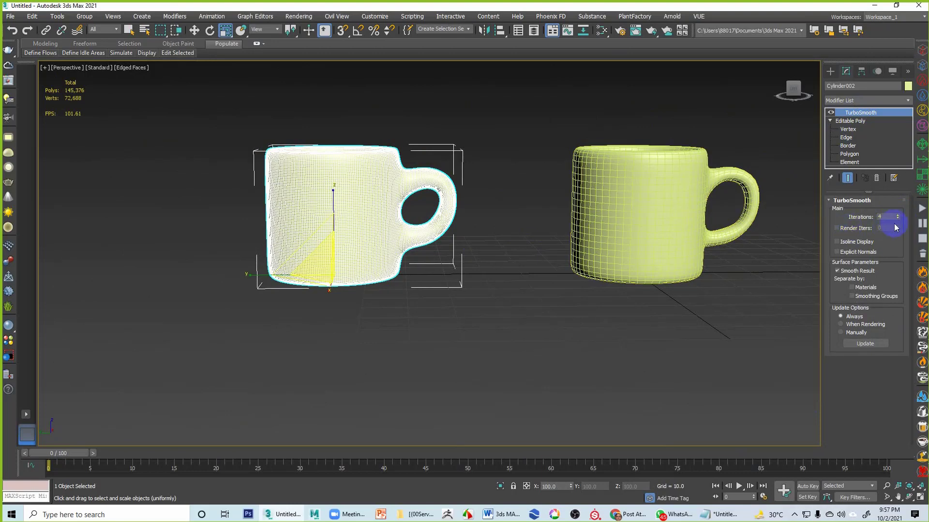
{"action": "left_click", "coordinate": [532, 200]}
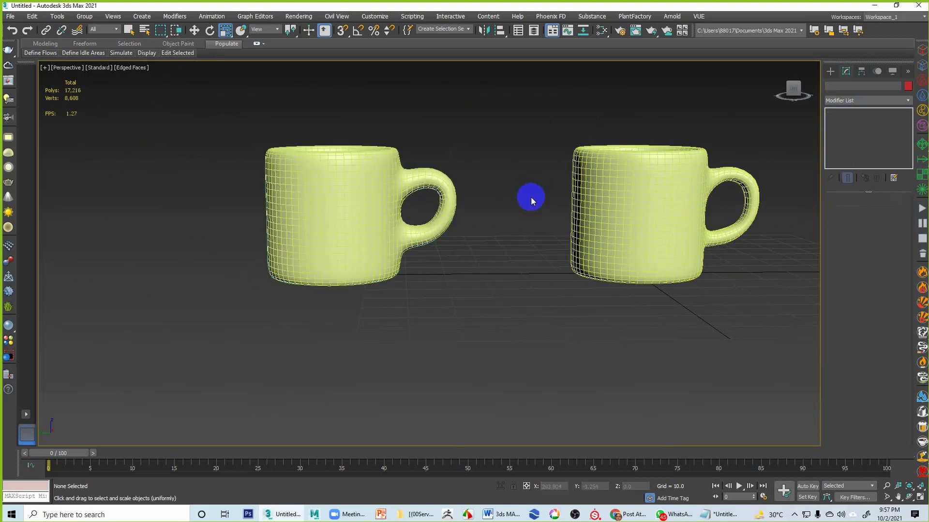
{"action": "key", "text": "F4"}
Step: Compare the handle shapes of the two smoothed mugs, selecting the original and the copy in turn
{"action": "mouse_move", "coordinate": [534, 231]}
{"action": "middle_mouse_down", "text": "alt"}
{"action": "mouse_move", "coordinate": [461, 247]}
{"action": "mouse_move", "coordinate": [390, 247]}
{"action": "mouse_move", "coordinate": [370, 216]}
{"action": "mouse_move", "coordinate": [353, 228]}
{"action": "mouse_move", "coordinate": [535, 307]}
{"action": "mouse_move", "coordinate": [465, 326]}
{"action": "mouse_move", "coordinate": [560, 267]}
{"action": "mouse_move", "coordinate": [550, 247]}
{"action": "mouse_move", "coordinate": [552, 274]}
{"action": "middle_mouse_up", "text": "alt"}
{"action": "scroll", "coordinate": [373, 252], "scroll_direction": "up", "scroll_amount": 5}
{"action": "scroll", "coordinate": [364, 238], "scroll_direction": "down", "scroll_amount": 5}
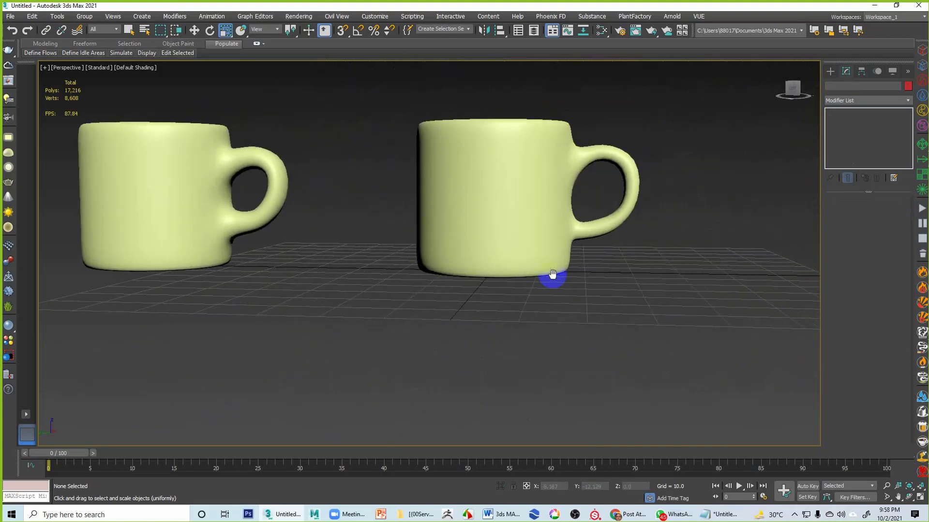
{"action": "middle_click_drag", "start_coordinate": [217, 222], "coordinate": [268, 227]}
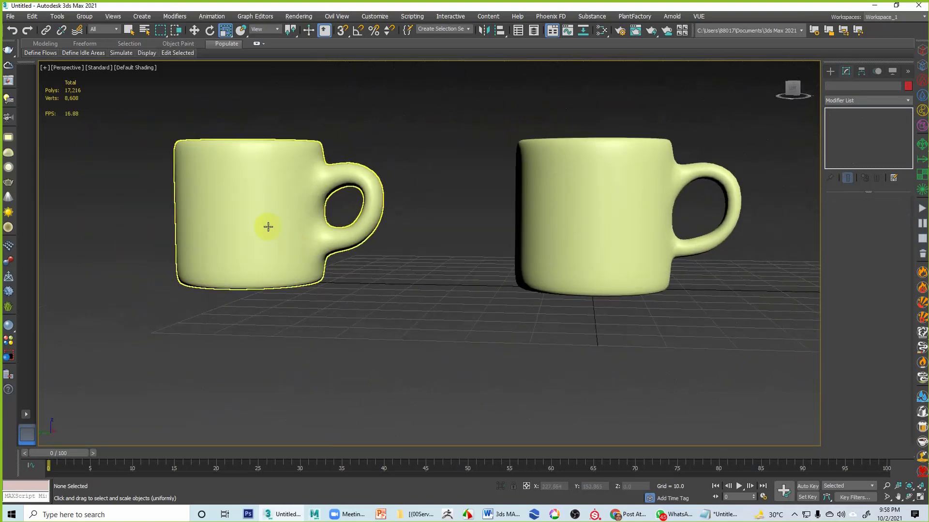
{"action": "middle_click_drag", "start_coordinate": [464, 230], "coordinate": [297, 249]}
{"action": "left_click", "coordinate": [537, 243]}
{"action": "left_click", "coordinate": [445, 210]}
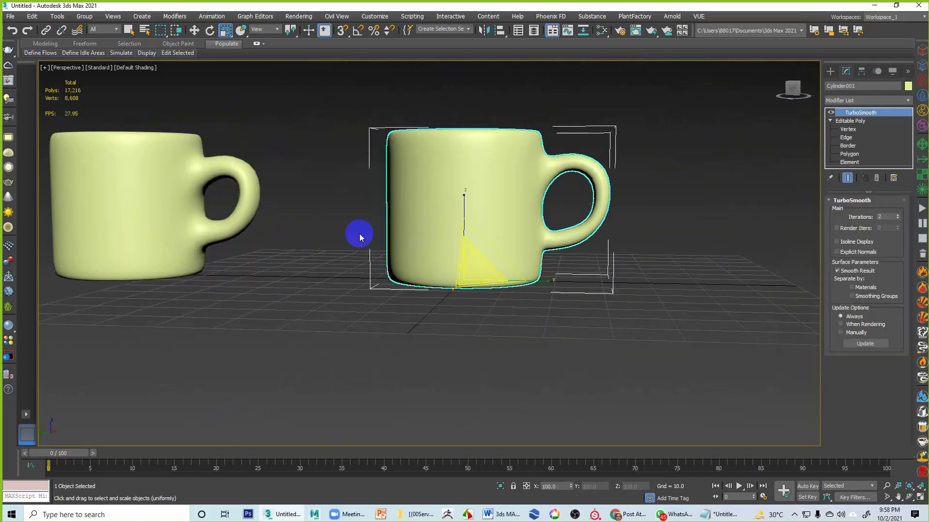
{"action": "middle_click_drag", "start_coordinate": [359, 234], "coordinate": [383, 241]}
{"action": "middle_click_drag", "start_coordinate": [472, 225], "coordinate": [579, 243]}
{"action": "middle_click_drag", "start_coordinate": [392, 245], "coordinate": [477, 243]}
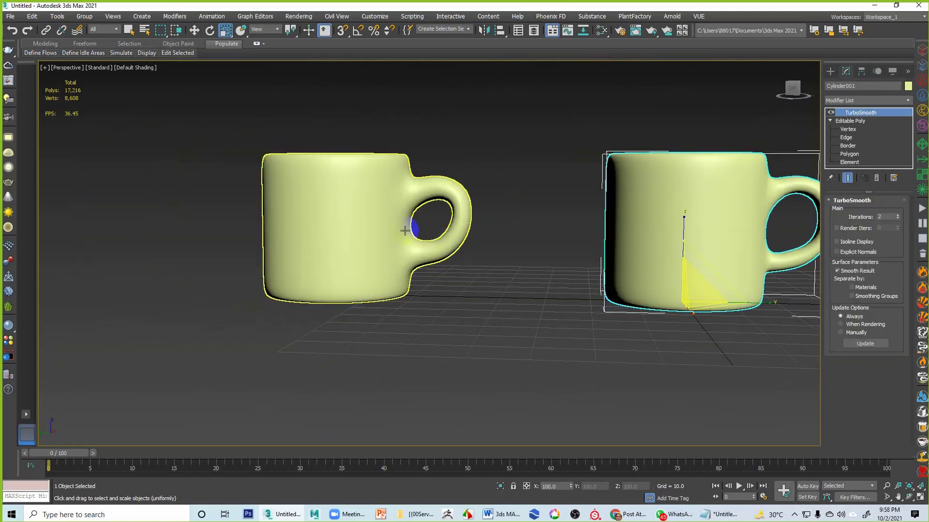
{"action": "left_click", "coordinate": [345, 230]}
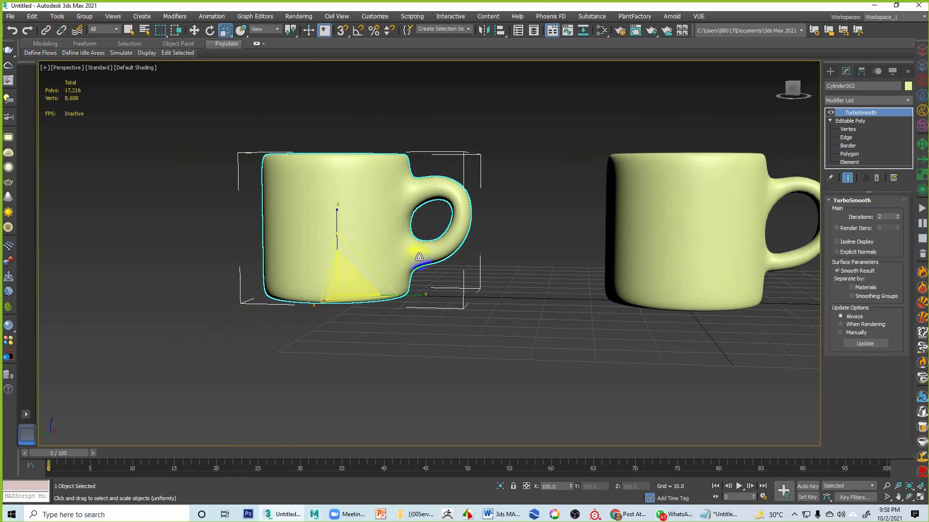
Step: Select the original mug in the Left view and move it horizontally to about Y 18.5
{"action": "key", "text": "alt+w"}
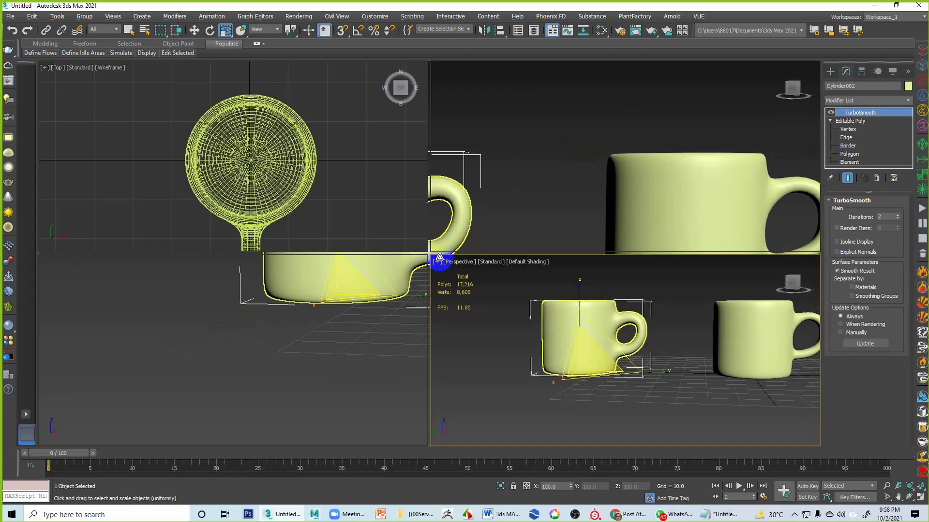
{"action": "key", "text": "alt+w"}
{"action": "key", "text": "alt+w"}
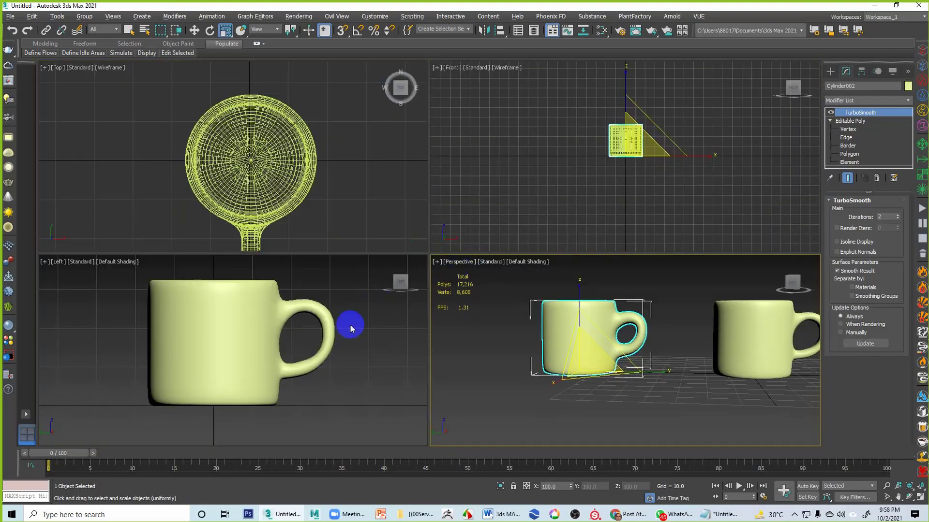
{"action": "key", "text": "alt+w"}
{"action": "key", "text": "alt+w"}
{"action": "left_click", "coordinate": [260, 315]}
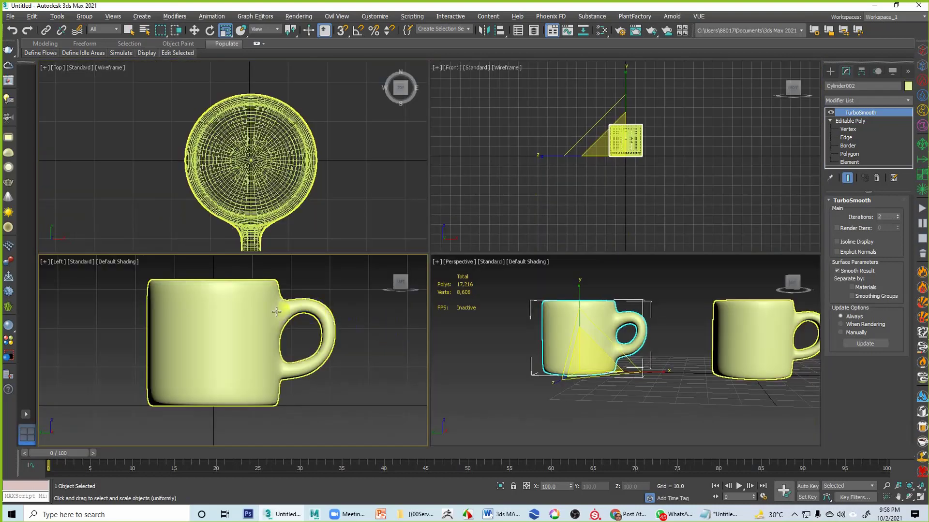
{"action": "key", "text": "w"}
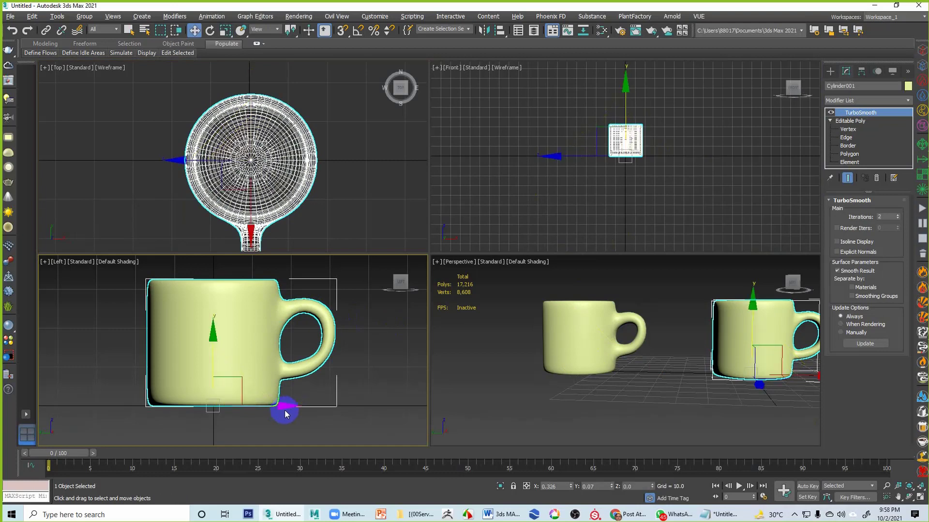
{"action": "left_click_drag", "start_coordinate": [286, 404], "coordinate": [215, 406]}
{"action": "scroll", "coordinate": [661, 179], "scroll_direction": "down", "scroll_amount": 3}
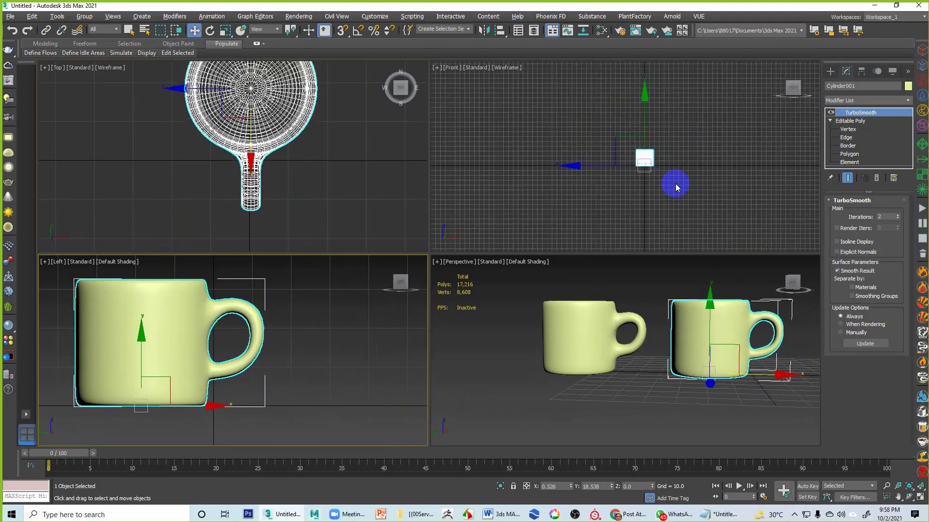
Step: Move the original mug sideways in the Front view to about X 54.7, clear of the copy
{"action": "right_click", "coordinate": [678, 186]}
{"action": "scroll", "coordinate": [680, 185], "scroll_direction": "up", "scroll_amount": 3}
{"action": "left_click_drag", "start_coordinate": [660, 146], "coordinate": [705, 146]}
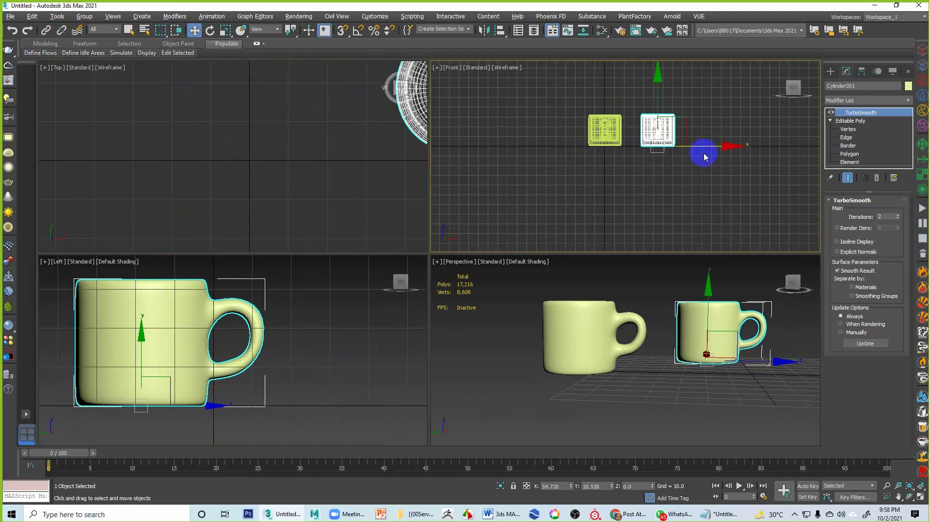
Step: Select the mug copy and raise it in the maximized Left view to about Z 33.9
{"action": "left_click", "coordinate": [584, 341]}
{"action": "middle_click_drag", "start_coordinate": [597, 164], "coordinate": [597, 207]}
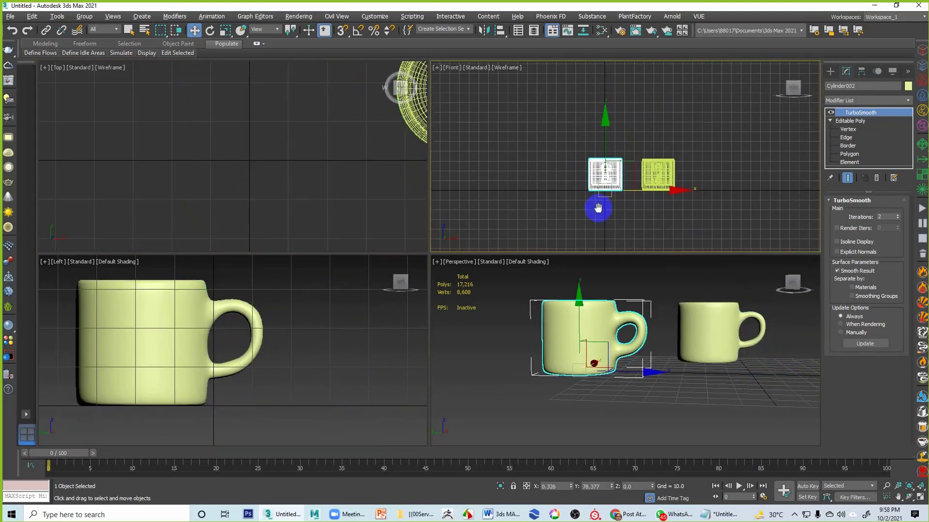
{"action": "scroll", "coordinate": [595, 201], "scroll_direction": "up", "scroll_amount": 4}
{"action": "mouse_move", "coordinate": [236, 336]}
{"action": "middle_mouse_down"}
{"action": "mouse_move", "coordinate": [291, 348]}
{"action": "mouse_move", "coordinate": [376, 344]}
{"action": "middle_mouse_up"}
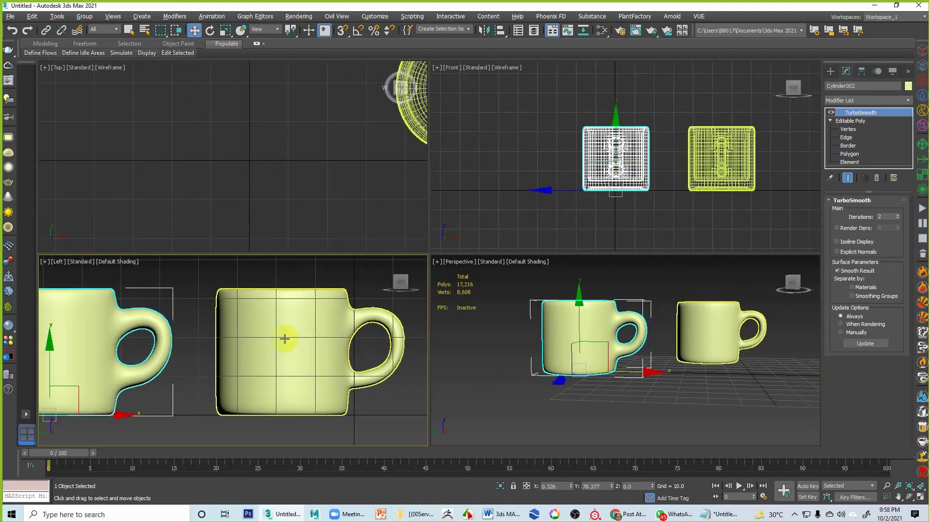
{"action": "middle_click_drag", "start_coordinate": [284, 338], "coordinate": [398, 338]}
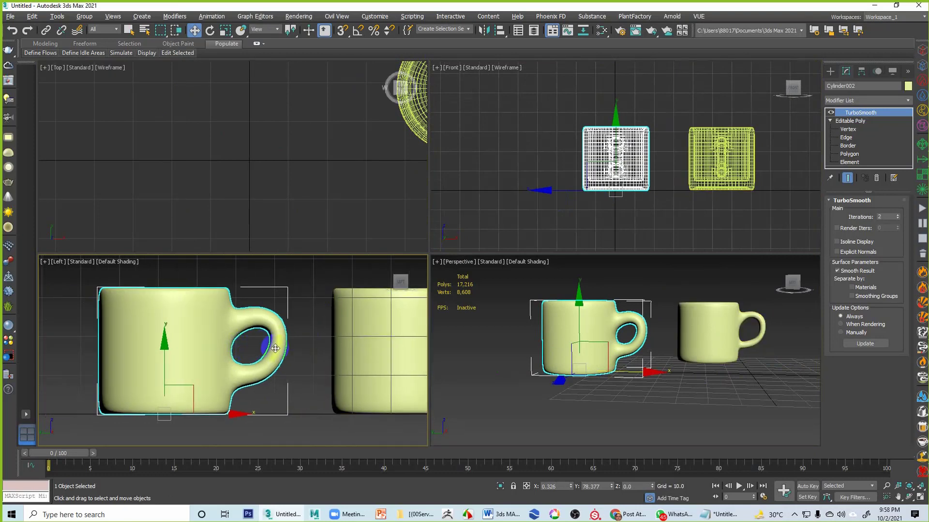
{"action": "key", "text": "alt+w"}
{"action": "middle_click_drag", "start_coordinate": [384, 314], "coordinate": [434, 263]}
{"action": "scroll", "coordinate": [445, 303], "scroll_direction": "down", "scroll_amount": 4}
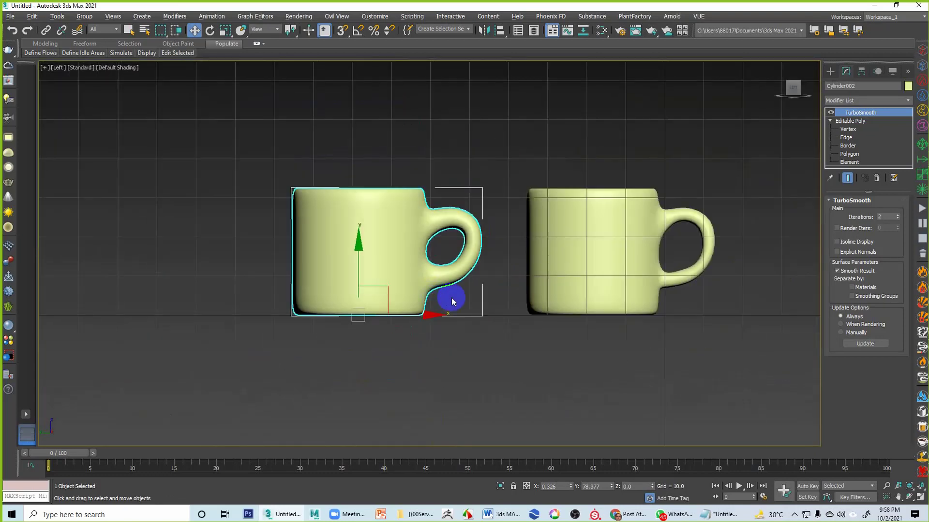
{"action": "middle_click_drag", "start_coordinate": [446, 303], "coordinate": [482, 307]}
{"action": "left_click_drag", "start_coordinate": [429, 277], "coordinate": [430, 144]}
{"action": "middle_click_drag", "start_coordinate": [426, 163], "coordinate": [431, 229]}
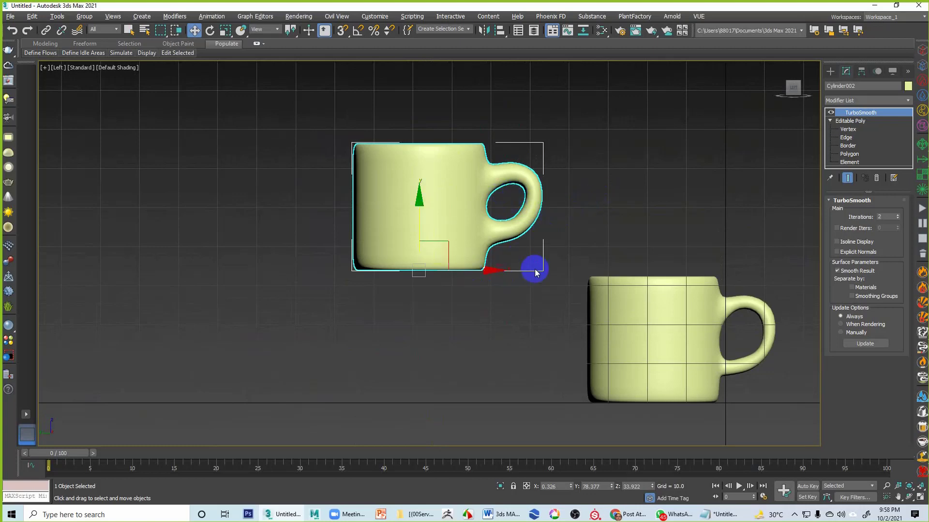
Step: Enter Vertex level on the raised mug copy, displaying edged faces and the smoothed end result
{"action": "left_click", "coordinate": [847, 129]}
{"action": "left_click", "coordinate": [346, 267]}
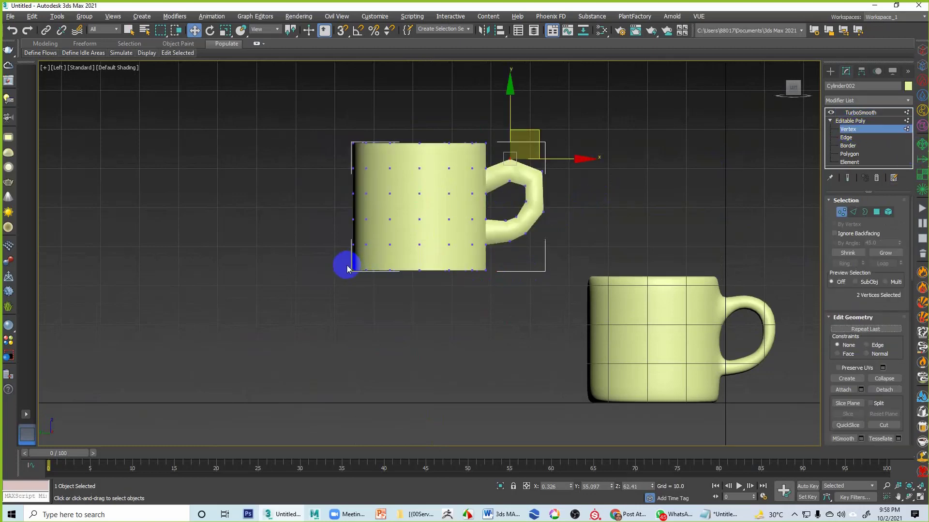
{"action": "key", "text": "F4"}
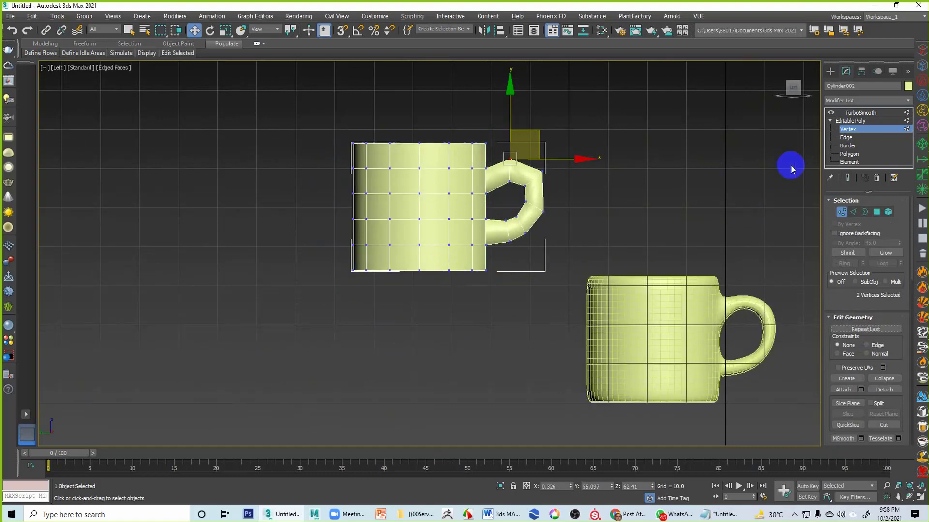
{"action": "left_click", "coordinate": [847, 178]}
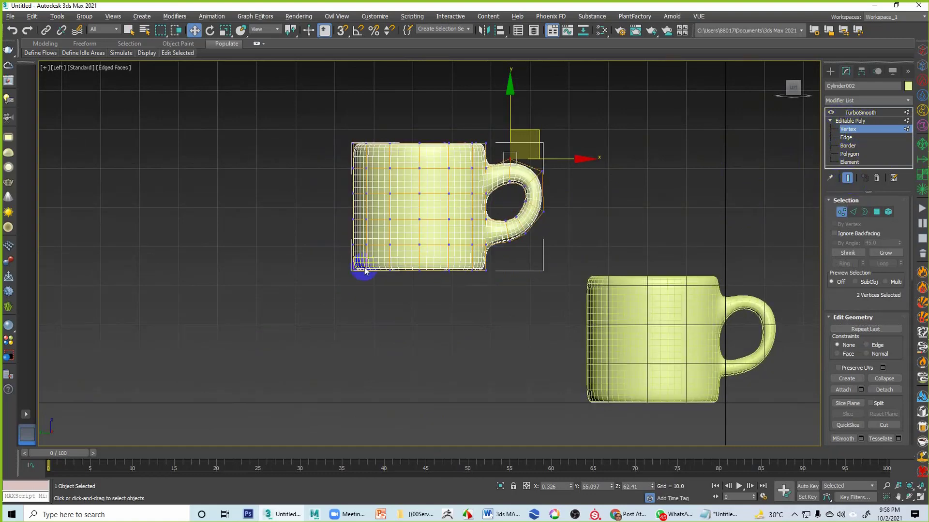
Step: Lower the copy's bottom vertices to the original mug's base level and its next two vertex rows, including the lower handle, to about Z 25.4
{"action": "left_click_drag", "start_coordinate": [330, 263], "coordinate": [471, 284]}
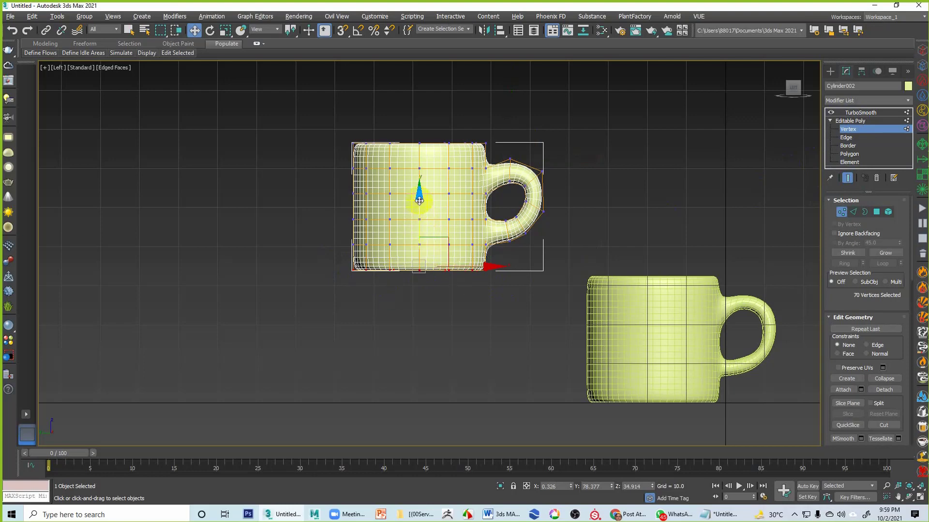
{"action": "left_click_drag", "start_coordinate": [417, 197], "coordinate": [416, 333]}
{"action": "left_click", "coordinate": [483, 313]}
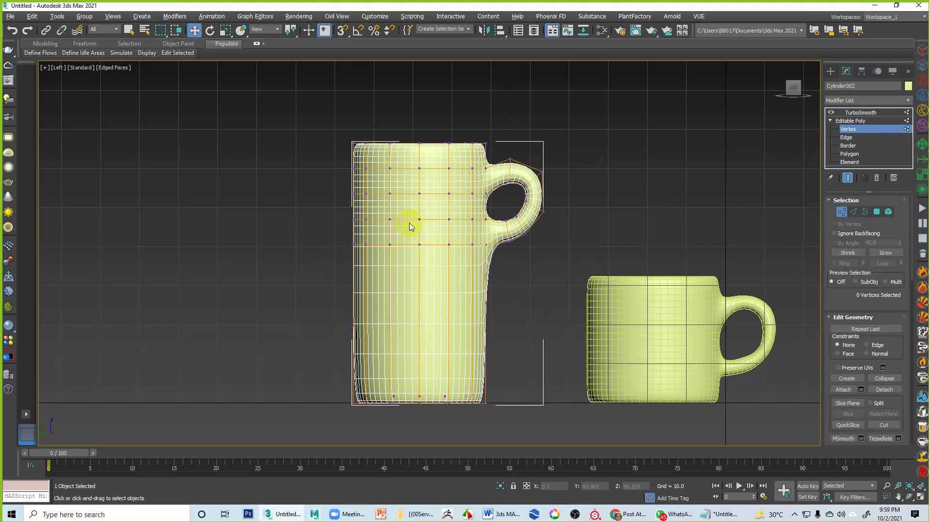
{"action": "left_click_drag", "start_coordinate": [341, 214], "coordinate": [425, 245]}
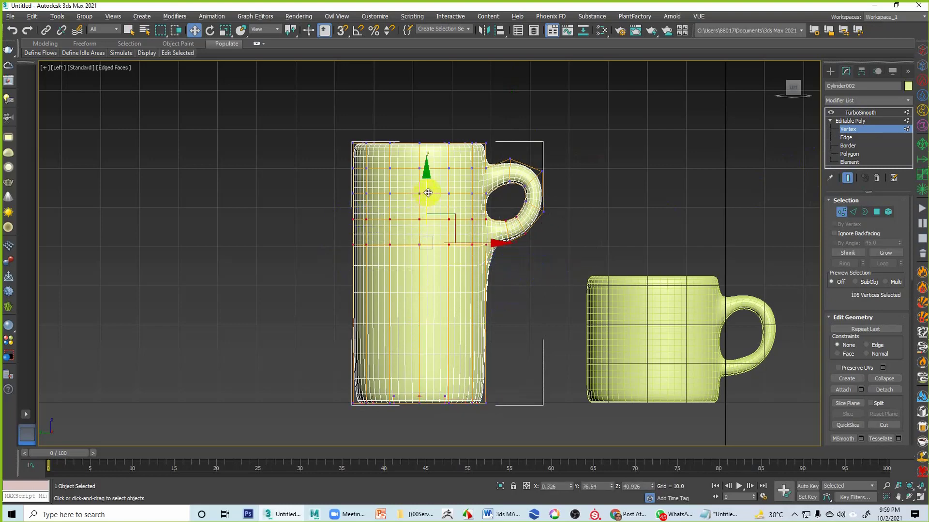
{"action": "left_click_drag", "start_coordinate": [428, 192], "coordinate": [427, 253]}
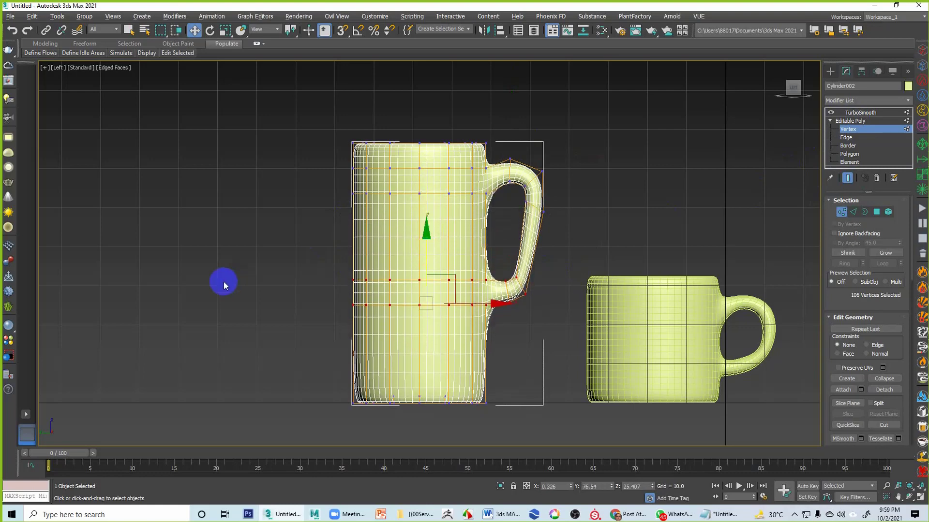
Step: Pull the six rim vertices opposite the handle outward to about Y 98.9 to form a spout
{"action": "middle_click_drag", "start_coordinate": [412, 214], "coordinate": [414, 269]}
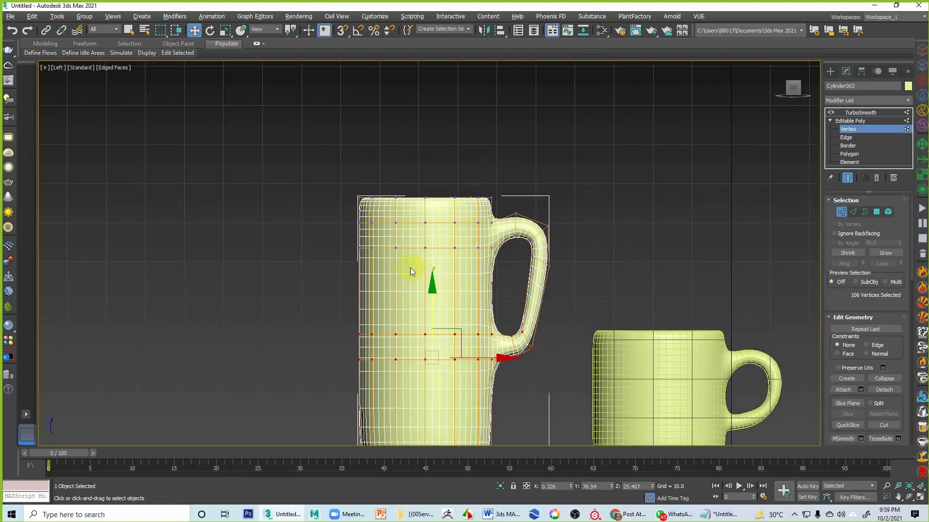
{"action": "scroll", "coordinate": [346, 249], "scroll_direction": "up", "scroll_amount": 2}
{"action": "left_click_drag", "start_coordinate": [343, 158], "coordinate": [379, 180]}
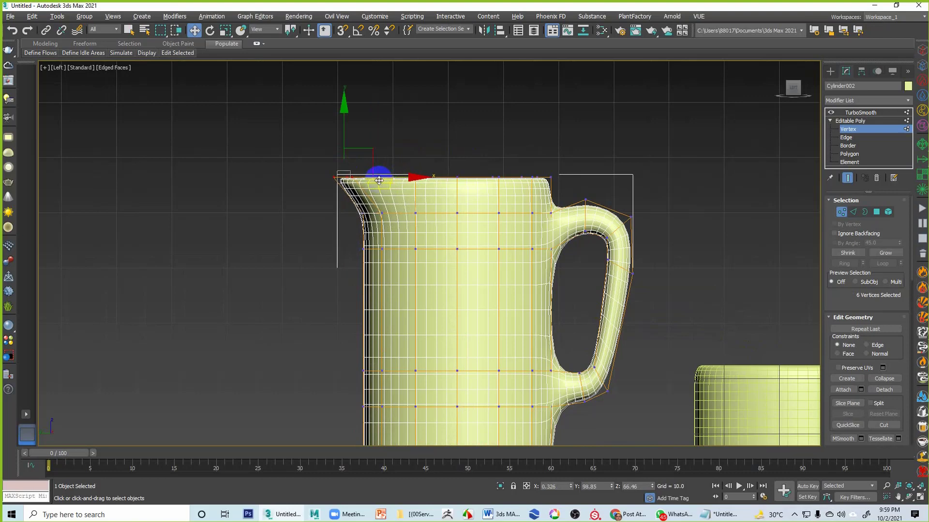
Step: In the Perspective view, scale the six spout vertices along X to about 36% to narrow the spout tip
{"action": "key", "text": "alt+w"}
{"action": "middle_click", "coordinate": [536, 267]}
{"action": "key", "text": "alt+w"}
{"action": "scroll", "coordinate": [529, 297], "scroll_direction": "down", "scroll_amount": 4}
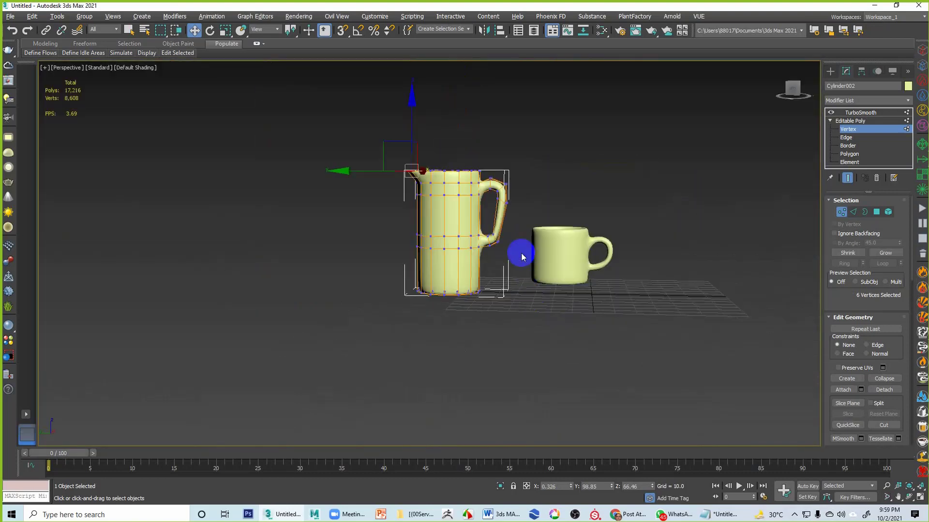
{"action": "middle_click_drag", "start_coordinate": [475, 220], "coordinate": [483, 298]}
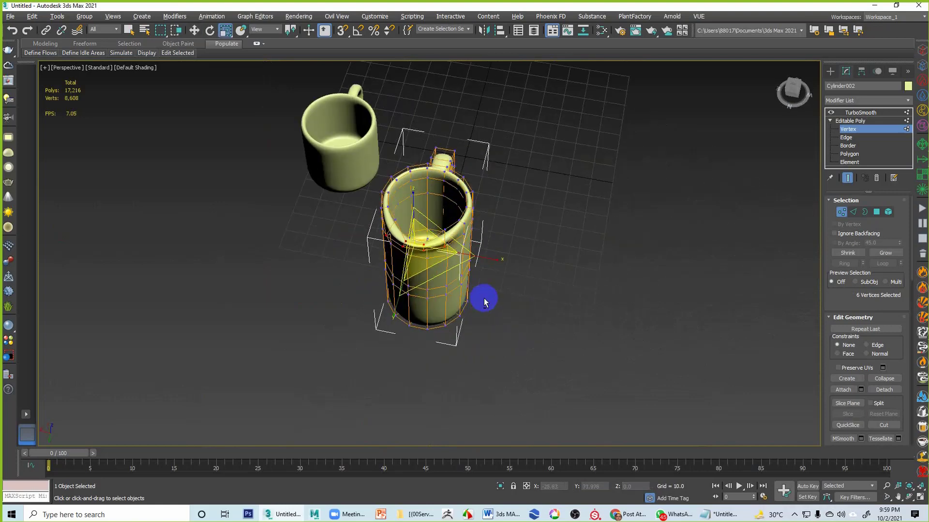
{"action": "key", "text": "r"}
{"action": "left_click_drag", "start_coordinate": [497, 259], "coordinate": [432, 251]}
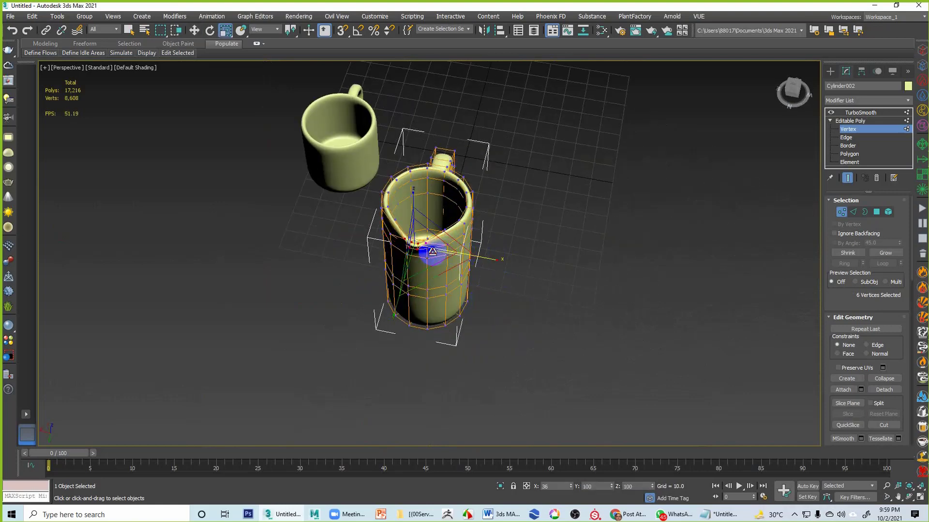
Step: Leave Vertex level, return to the TurboSmooth modifier, and deselect the jug
{"action": "middle_click_drag", "start_coordinate": [430, 251], "coordinate": [438, 230], "text": "alt"}
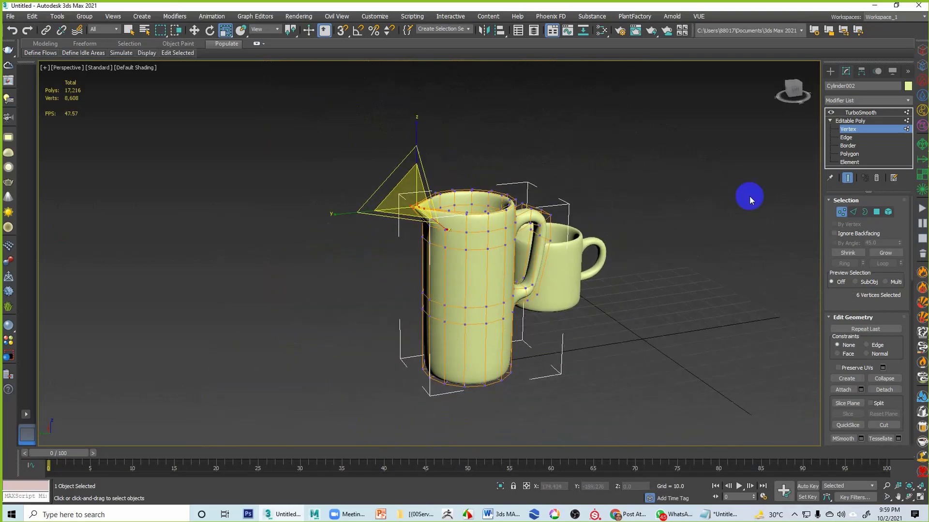
{"action": "left_click", "coordinate": [856, 128]}
{"action": "left_click", "coordinate": [860, 113]}
{"action": "left_click", "coordinate": [622, 204]}
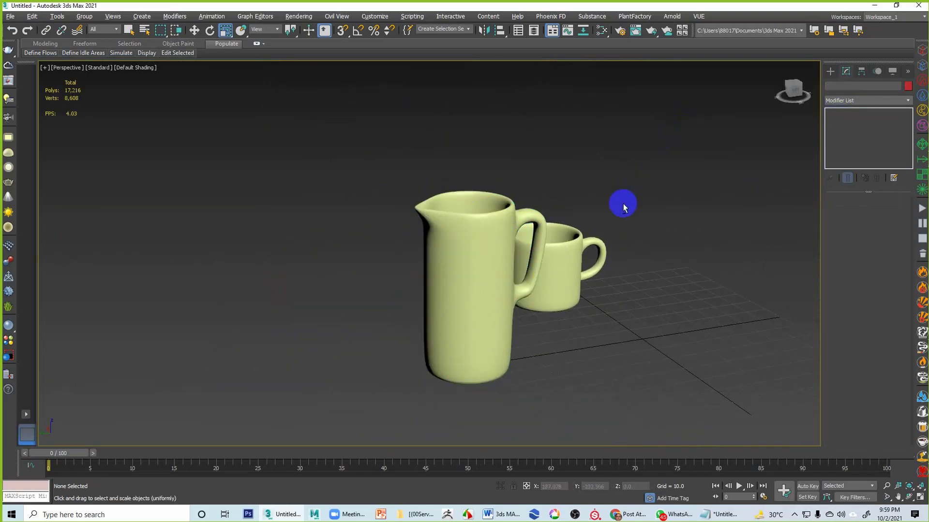
Step: Add a Taper modifier to the jug with an amount of 0.31 and a curve of 0.04
{"action": "middle_click_drag", "start_coordinate": [577, 202], "coordinate": [489, 207], "text": "alt"}
{"action": "left_click", "coordinate": [491, 194]}
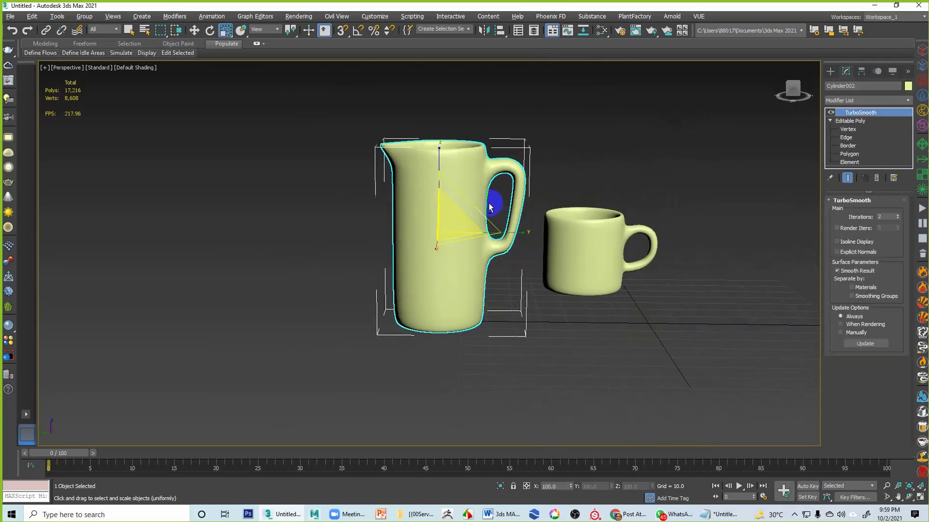
{"action": "left_click", "coordinate": [860, 101]}
{"action": "key", "text": "t"}
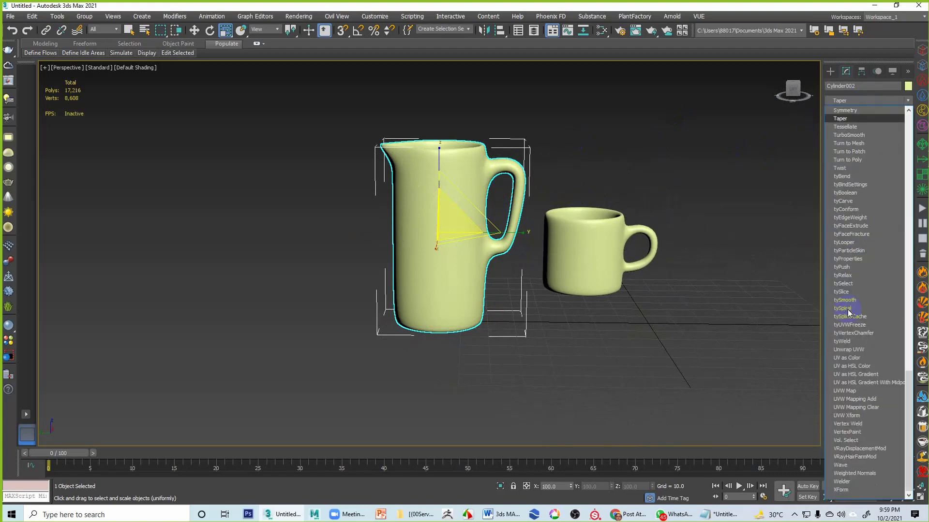
{"action": "key", "text": "Return"}
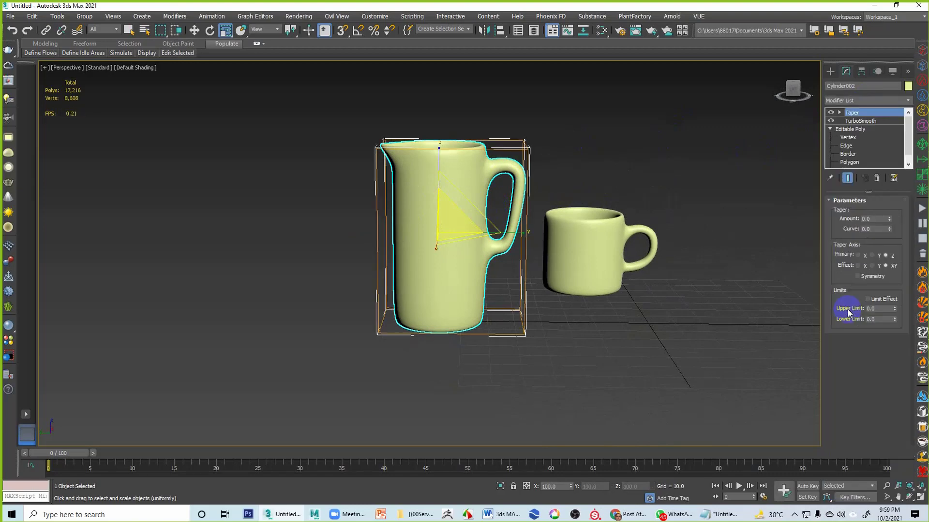
{"action": "left_click_drag", "start_coordinate": [892, 219], "coordinate": [898, 202]}
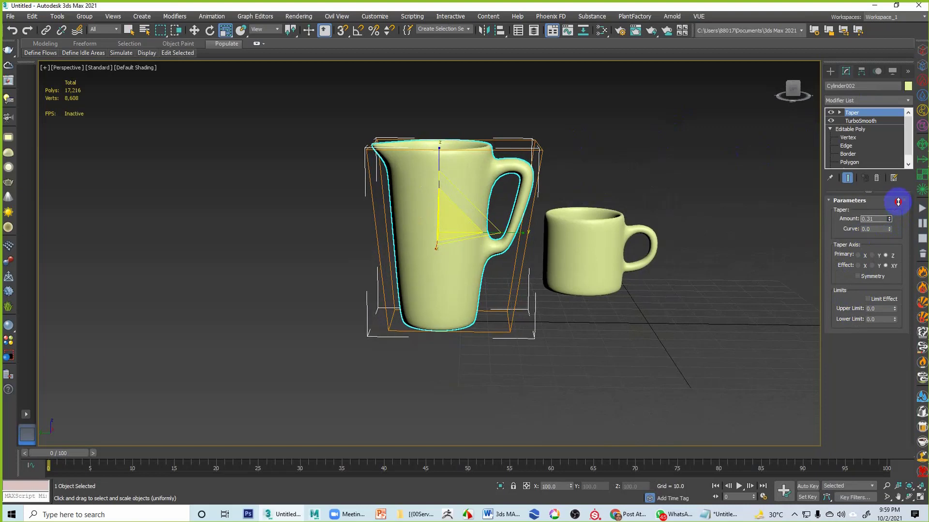
{"action": "mouse_move", "coordinate": [890, 231]}
{"action": "left_mouse_down"}
{"action": "mouse_move", "coordinate": [896, 193]}
{"action": "mouse_move", "coordinate": [910, 347]}
{"action": "mouse_move", "coordinate": [898, 215]}
{"action": "mouse_move", "coordinate": [915, 308]}
{"action": "mouse_move", "coordinate": [904, 213]}
{"action": "mouse_move", "coordinate": [904, 240]}
{"action": "mouse_move", "coordinate": [907, 227]}
{"action": "left_mouse_up"}
Step: Enable the taper's Limit Effect and set its upper limit to 28.16 and lower limit to -9.06
{"action": "left_click", "coordinate": [867, 299]}
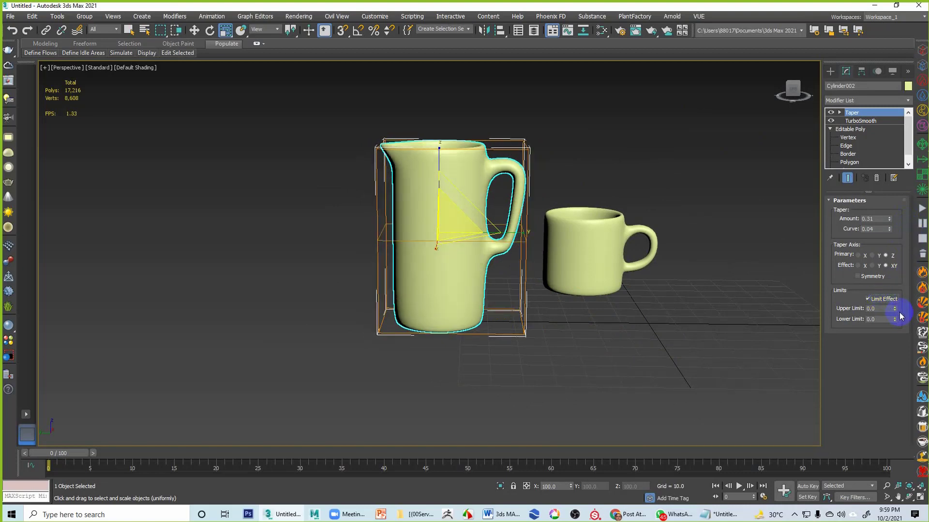
{"action": "left_click_drag", "start_coordinate": [894, 309], "coordinate": [74, 444]}
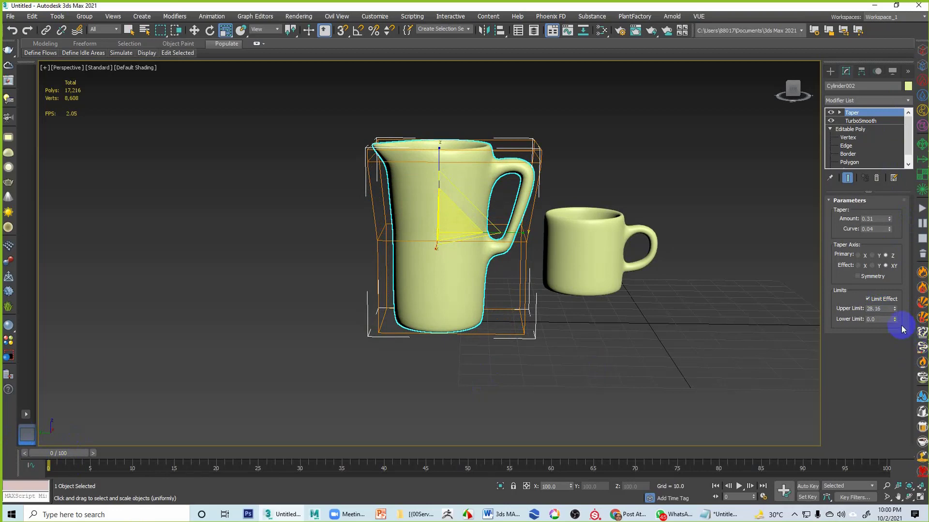
{"action": "left_click_drag", "start_coordinate": [896, 321], "coordinate": [185, 238]}
{"action": "middle_click_drag", "start_coordinate": [346, 226], "coordinate": [421, 218], "text": "alt"}
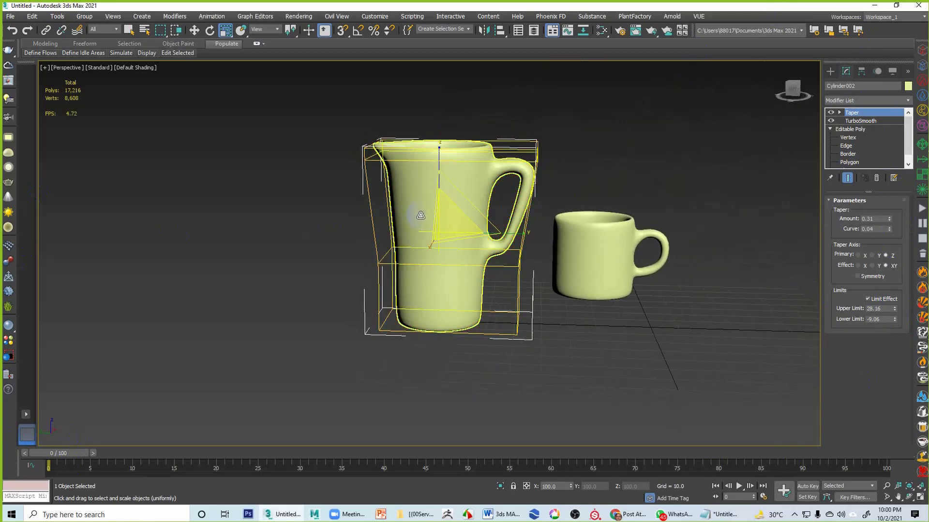
{"action": "left_click", "coordinate": [614, 152]}
{"action": "middle_click_drag", "start_coordinate": [504, 190], "coordinate": [520, 179], "text": "alt"}
Step: Reselect the jug and compare its shape with the taper's Limit Effect switched on and off
{"action": "left_click", "coordinate": [525, 201]}
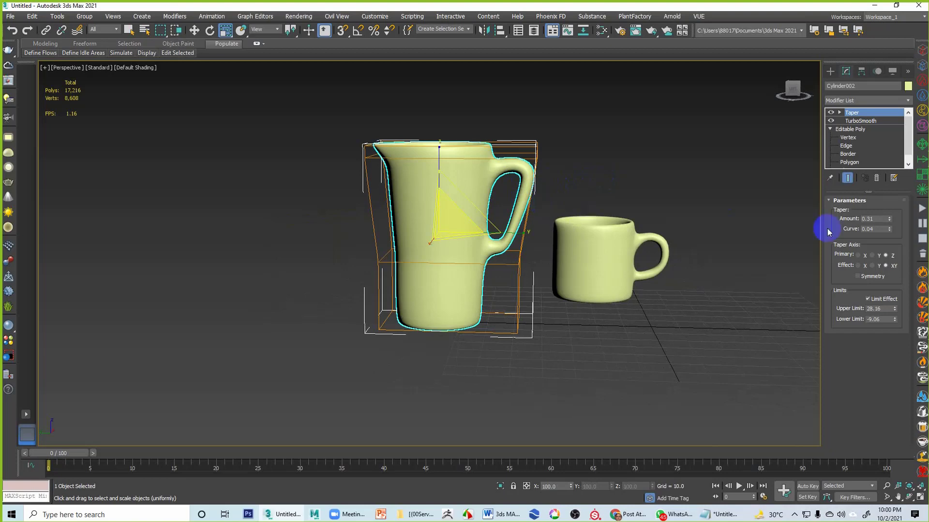
{"action": "left_click", "coordinate": [879, 303]}
{"action": "left_click", "coordinate": [879, 302]}
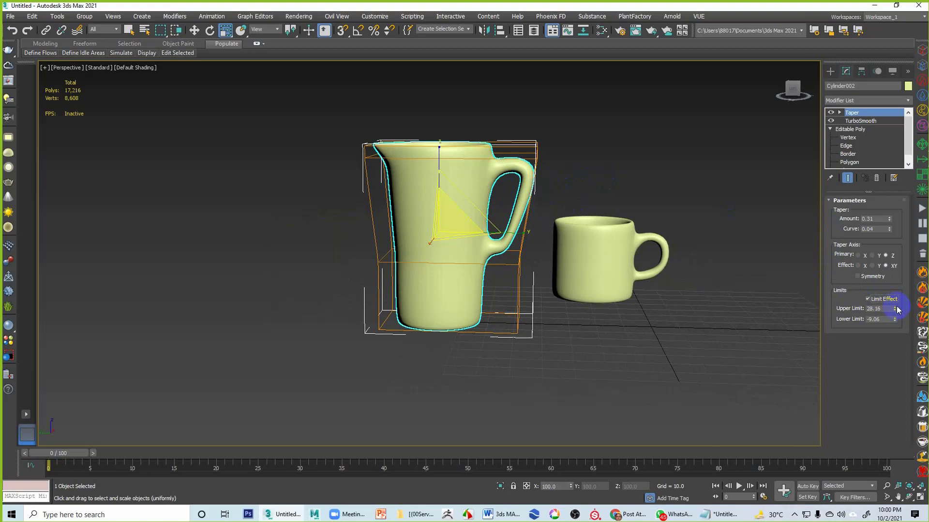
{"action": "double_click", "coordinate": [881, 310]}
{"action": "left_click", "coordinate": [881, 303]}
{"action": "left_click", "coordinate": [878, 299]}
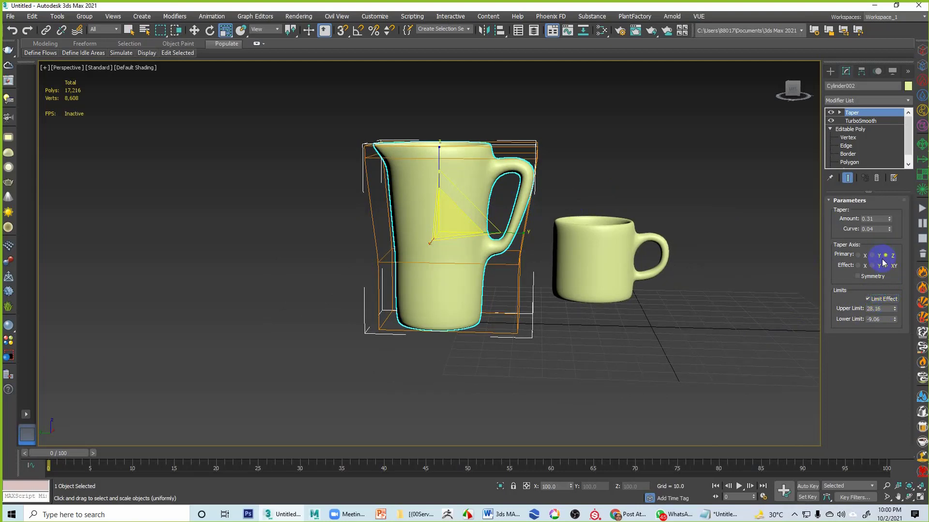
{"action": "left_click", "coordinate": [869, 300]}
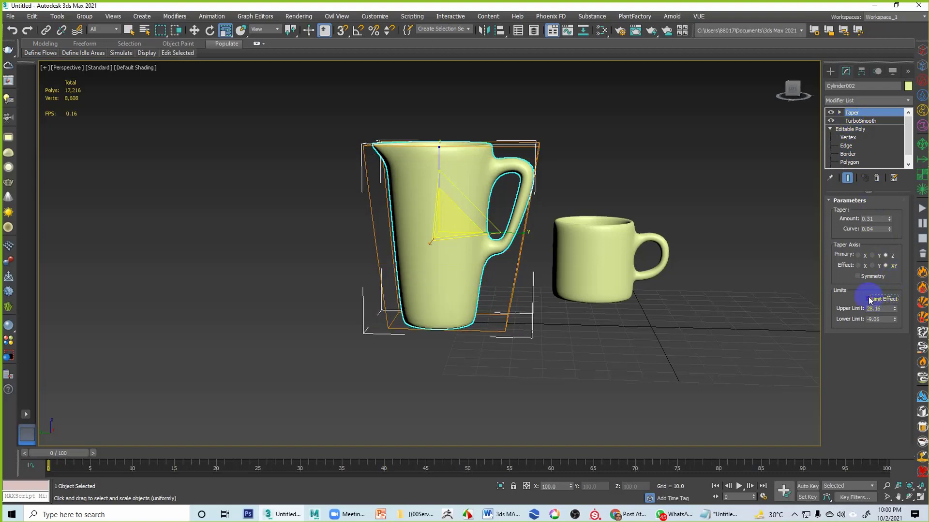
{"action": "left_click", "coordinate": [869, 299]}
{"action": "left_click", "coordinate": [840, 113]}
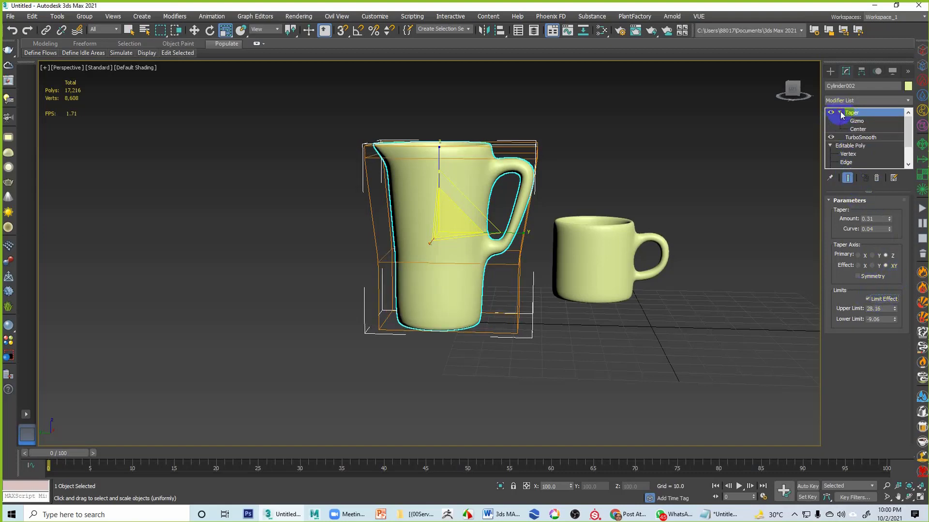
{"action": "left_click", "coordinate": [840, 112]}
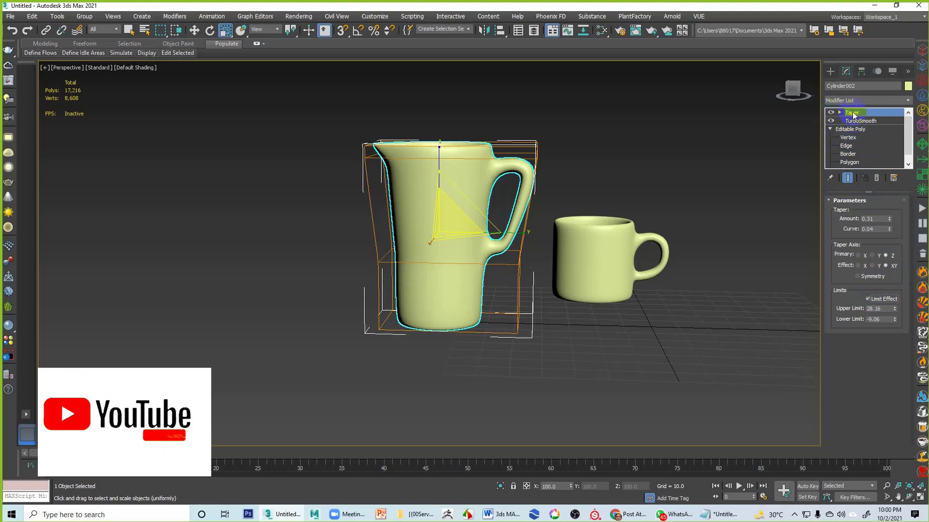
{"action": "left_click", "coordinate": [848, 182]}
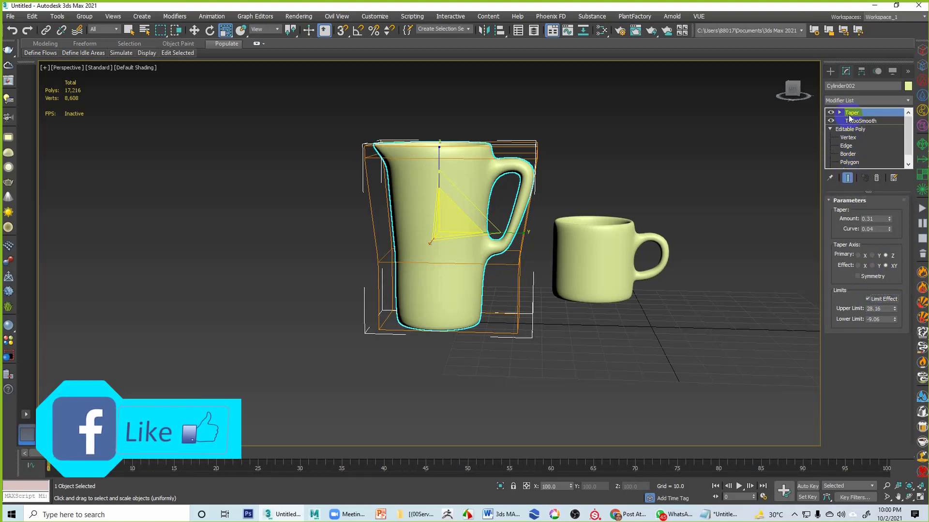
{"action": "left_click", "coordinate": [872, 298]}
{"action": "left_click", "coordinate": [873, 298]}
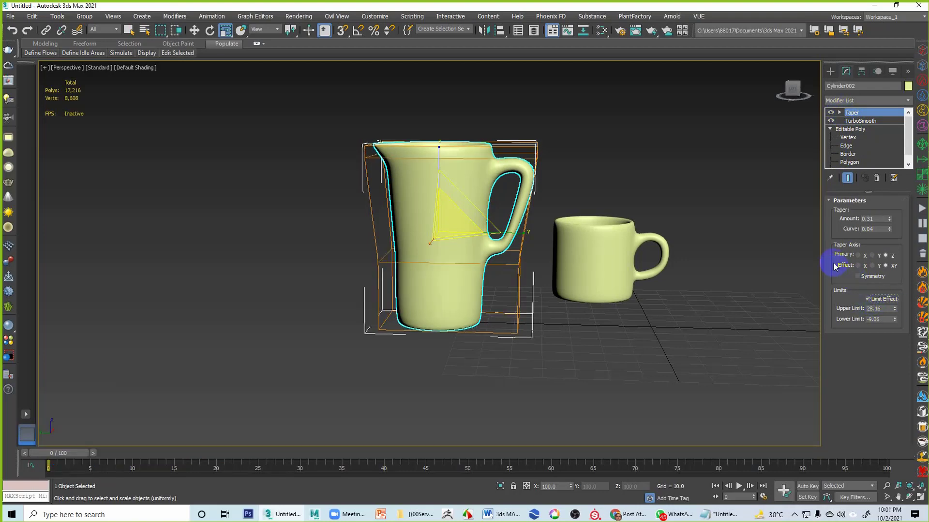
{"action": "mouse_move", "coordinate": [660, 191]}
{"action": "middle_mouse_down"}
{"action": "mouse_move", "coordinate": [637, 203]}
{"action": "mouse_move", "coordinate": [662, 193]}
{"action": "middle_mouse_up"}
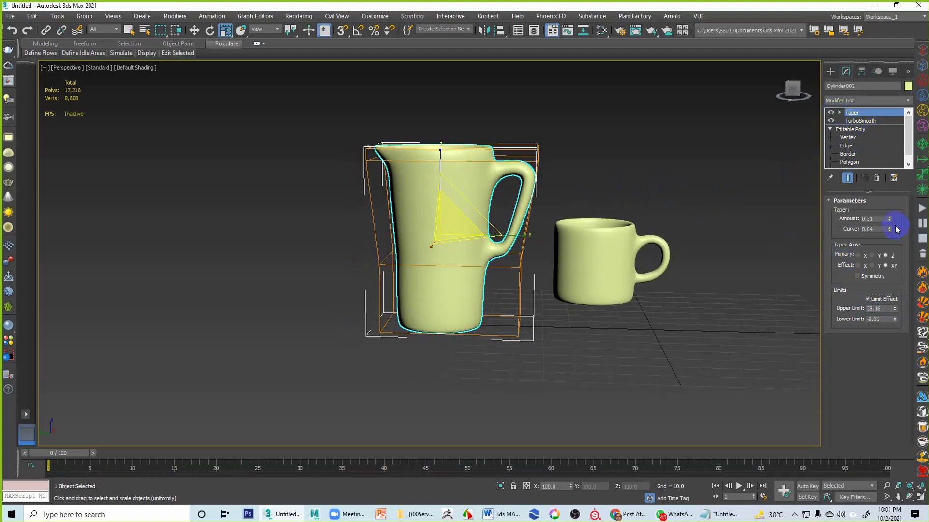
{"action": "middle_click_drag", "start_coordinate": [578, 234], "coordinate": [610, 261]}
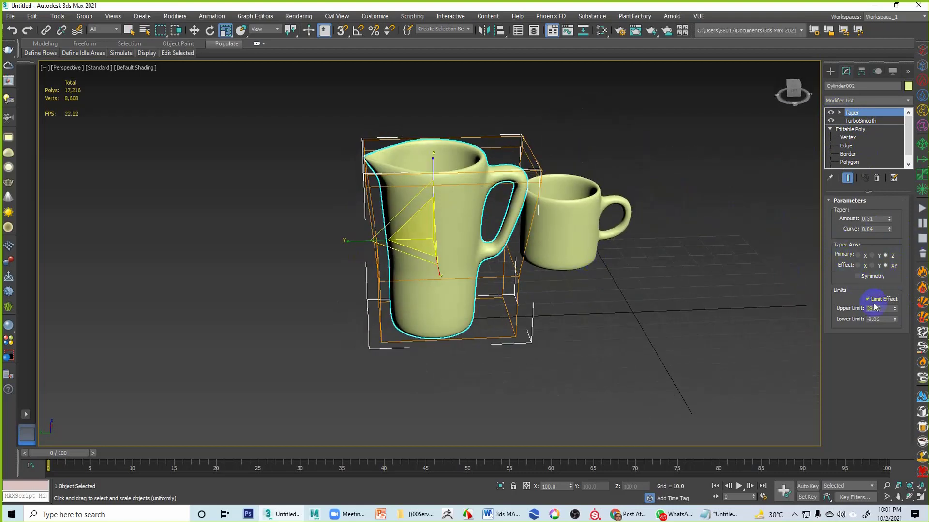
Step: Collapse the Editable Poly entry, expand Taper, and compare the jug with the Taper modifier hidden and shown
{"action": "left_click", "coordinate": [830, 129]}
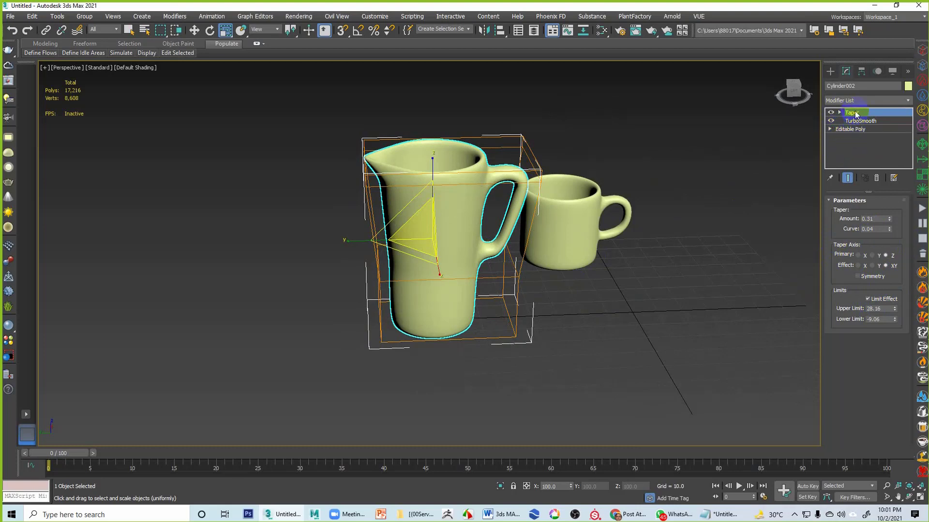
{"action": "left_click", "coordinate": [848, 179]}
{"action": "left_click", "coordinate": [840, 113]}
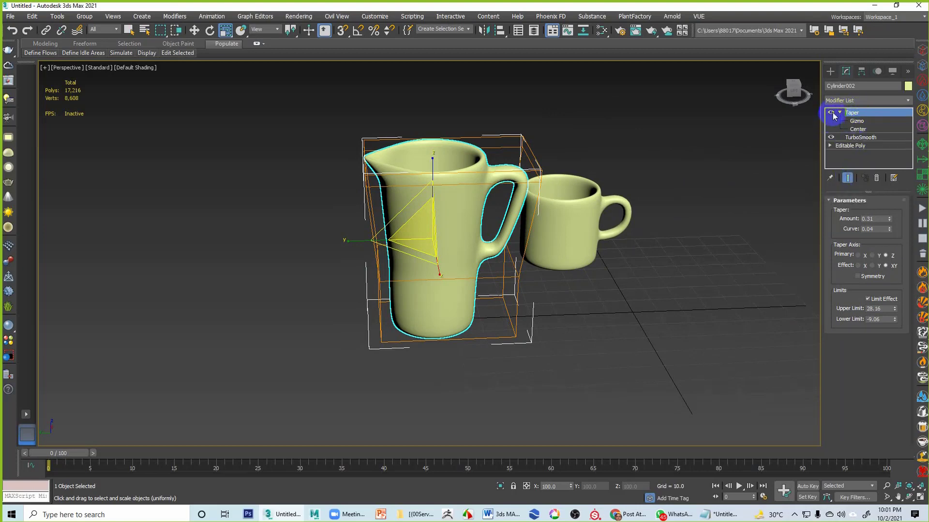
{"action": "left_click", "coordinate": [831, 113]}
{"action": "left_click", "coordinate": [832, 113]}
{"action": "left_click", "coordinate": [831, 113]}
{"action": "left_click", "coordinate": [831, 113]}
Step: Try moving the Taper gizmo along Y to about 124.2, and undo the move
{"action": "left_click", "coordinate": [857, 120]}
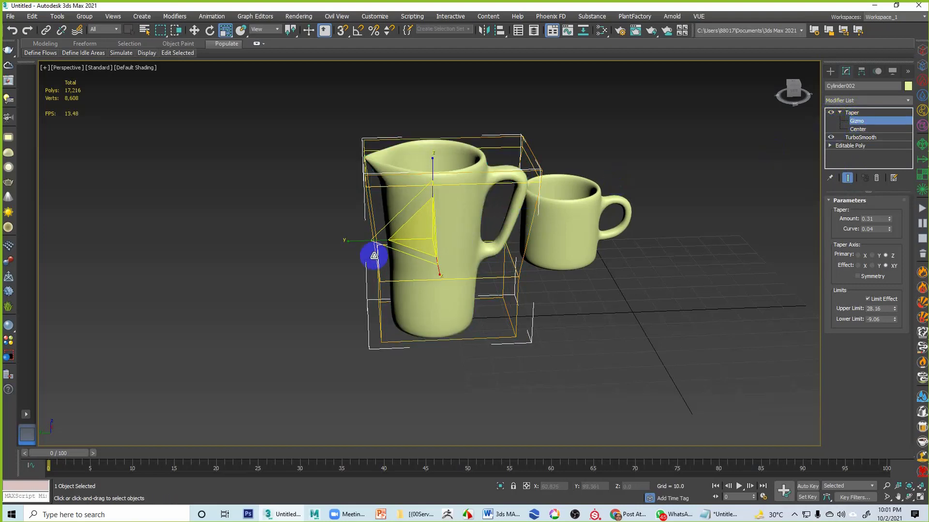
{"action": "key", "text": "w"}
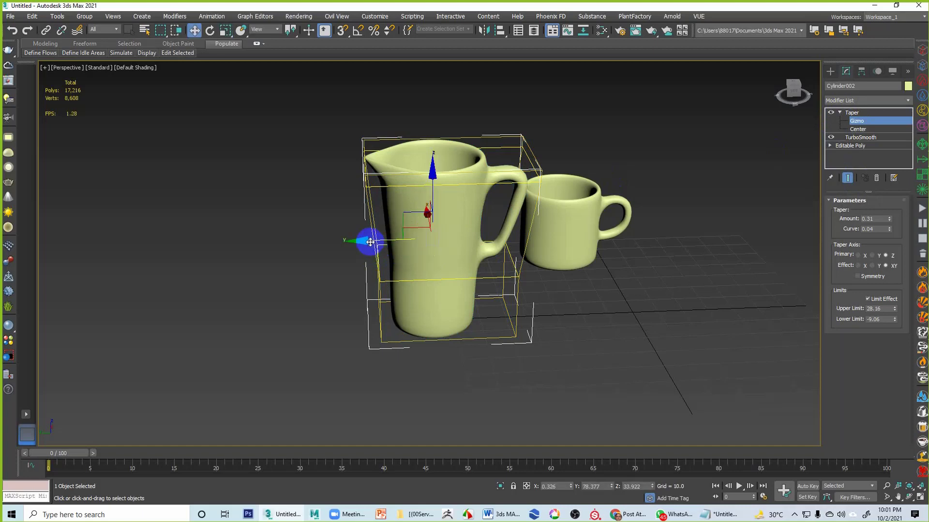
{"action": "left_click_drag", "start_coordinate": [369, 243], "coordinate": [241, 246]}
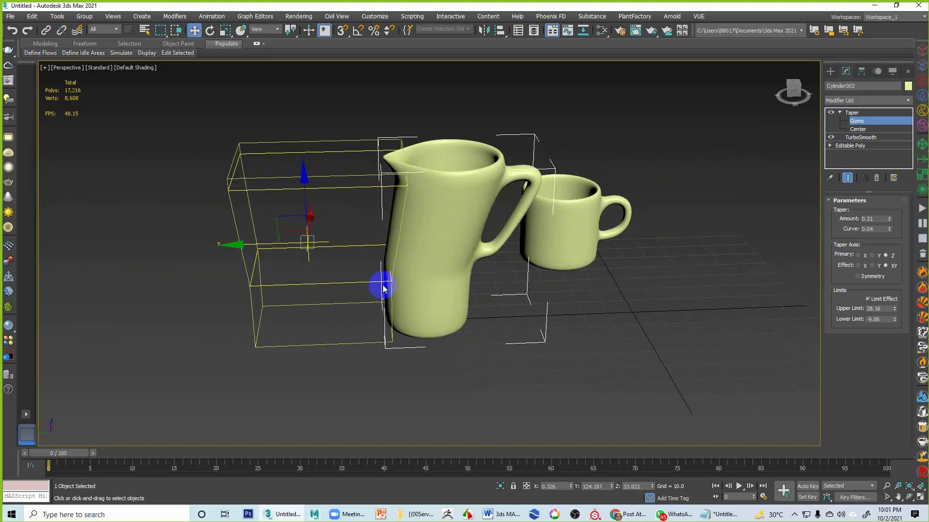
{"action": "mouse_move", "coordinate": [379, 284]}
{"action": "middle_mouse_down", "text": "alt"}
{"action": "mouse_move", "coordinate": [364, 253]}
{"action": "mouse_move", "coordinate": [380, 274]}
{"action": "middle_mouse_up", "text": "alt"}
{"action": "key", "text": "ctrl+z"}
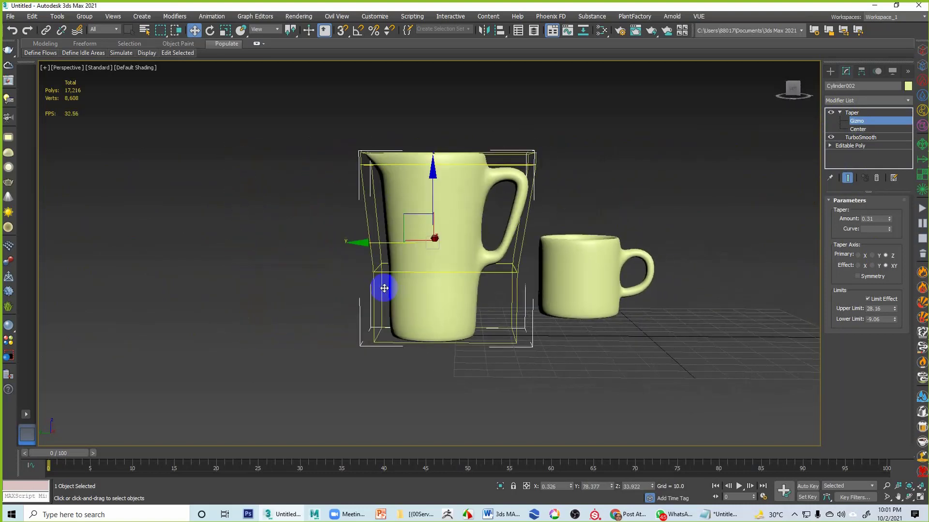
Step: Deselect the jug and examine it beside the original mug from several angles
{"action": "left_click", "coordinate": [643, 197]}
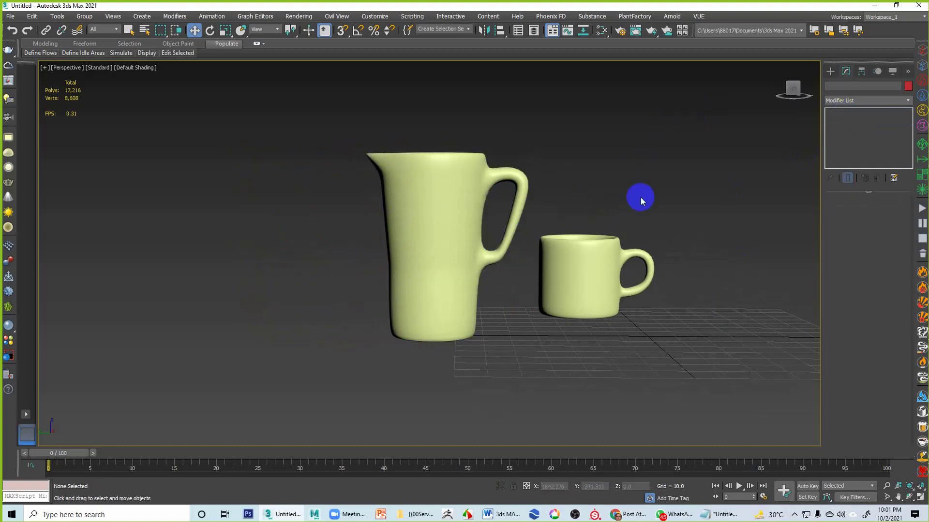
{"action": "middle_click_drag", "start_coordinate": [643, 197], "coordinate": [526, 282], "text": "alt"}
{"action": "scroll", "coordinate": [526, 282], "scroll_direction": "up", "scroll_amount": 3}
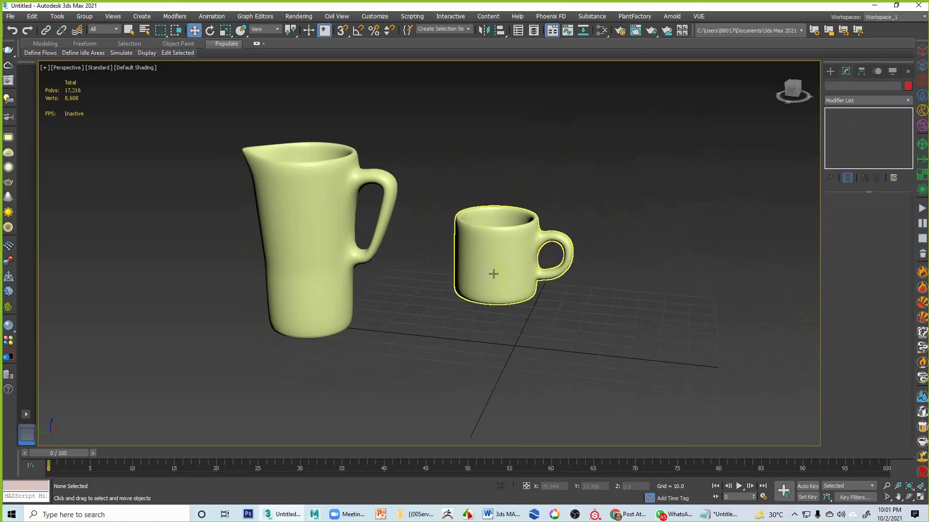
{"action": "middle_click_drag", "start_coordinate": [411, 265], "coordinate": [436, 279]}
{"action": "scroll", "coordinate": [425, 274], "scroll_direction": "up", "scroll_amount": 3}
{"action": "scroll", "coordinate": [432, 273], "scroll_direction": "down", "scroll_amount": 3}
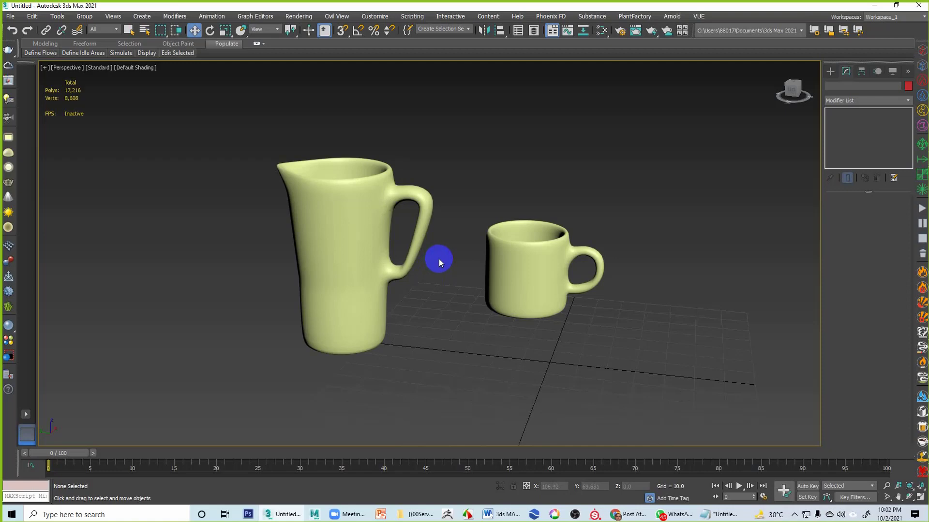
{"action": "middle_click_drag", "start_coordinate": [442, 253], "coordinate": [451, 270], "text": "alt"}
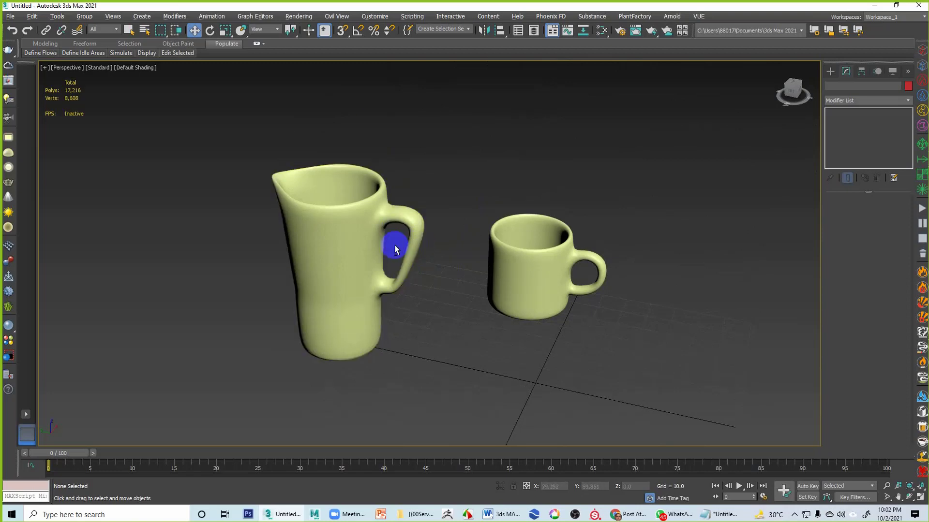
{"action": "middle_click_drag", "start_coordinate": [394, 252], "coordinate": [413, 234], "text": "alt"}
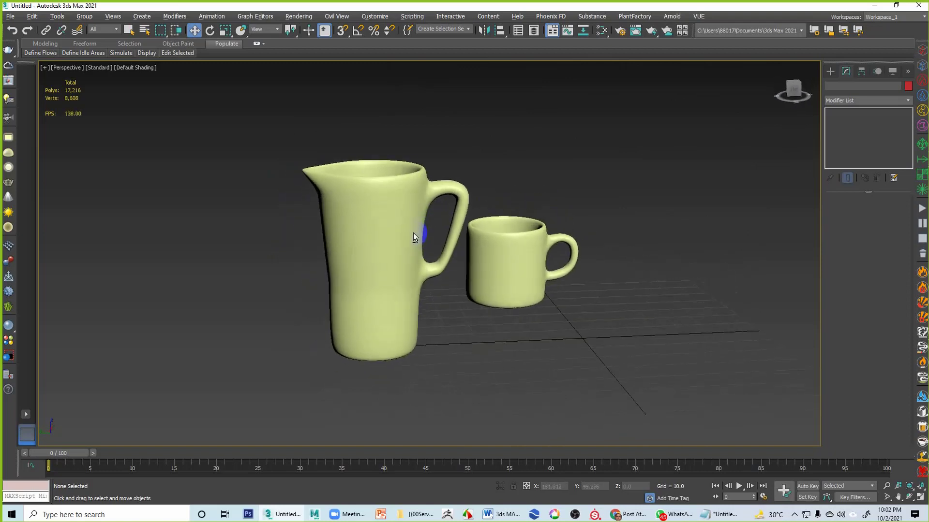
Step: Inspect the jug's Taper gizmo, return to the modifier level, deselect the jug, and review both finished vessels
{"action": "left_click", "coordinate": [389, 218]}
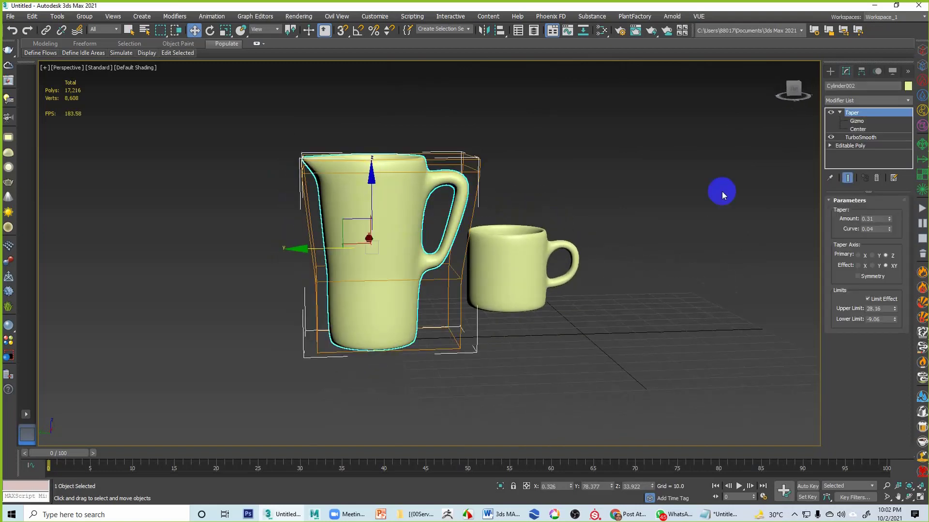
{"action": "left_click", "coordinate": [856, 121]}
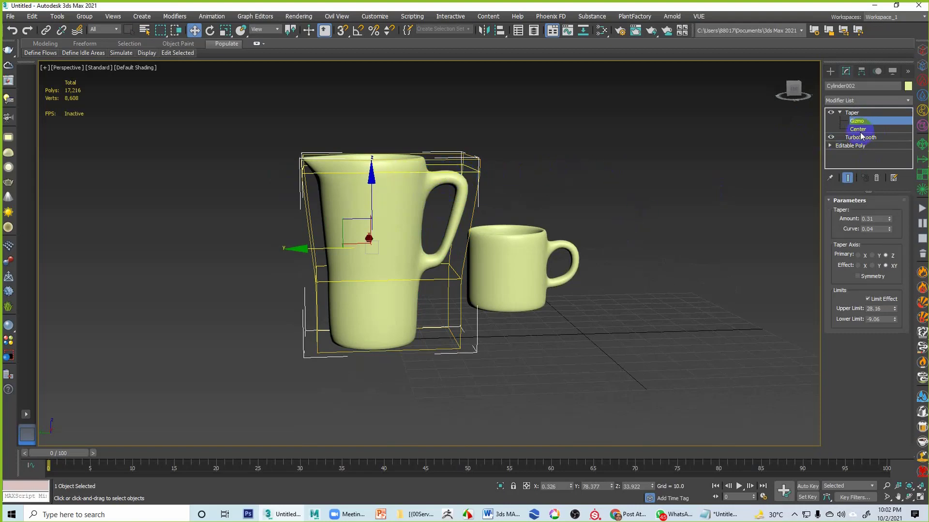
{"action": "left_click", "coordinate": [852, 112]}
{"action": "left_click", "coordinate": [569, 201]}
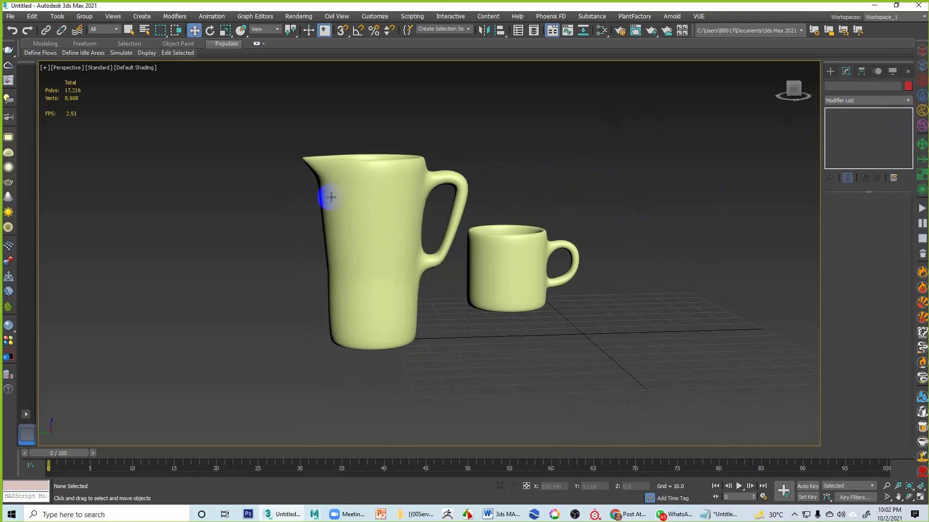
{"action": "middle_click_drag", "start_coordinate": [326, 197], "coordinate": [439, 233], "text": "alt"}
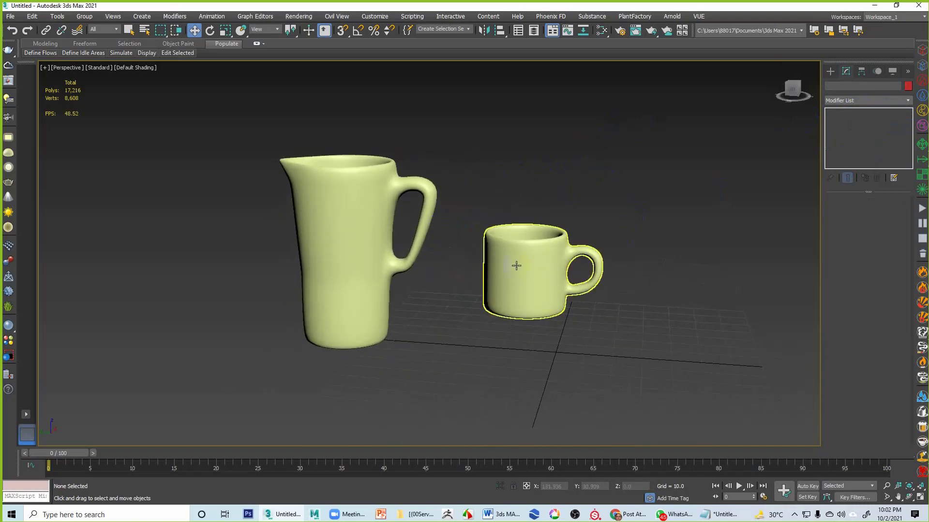
{"action": "middle_click_drag", "start_coordinate": [307, 218], "coordinate": [215, 167], "text": "alt"}
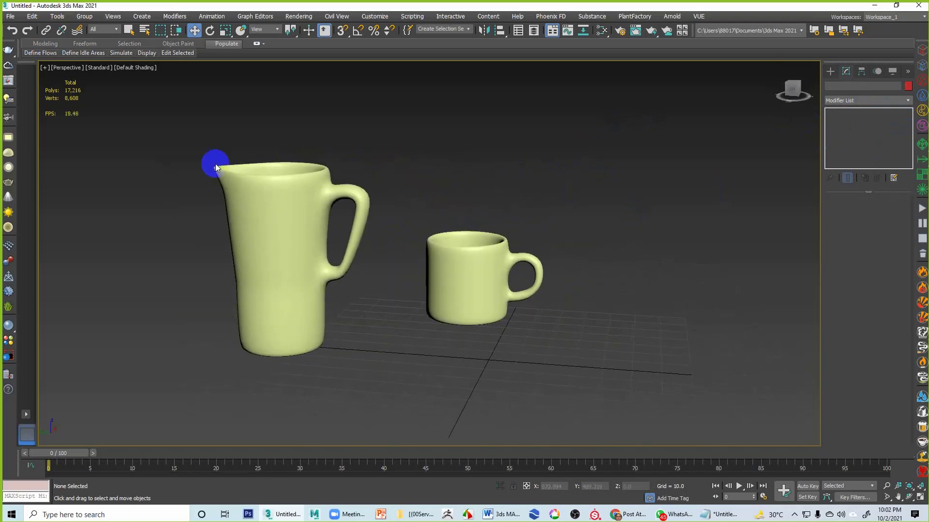
Step: Save the scene as mug in the 00Serve Human folder on drive G, chosen from the recent locations
{"action": "left_click", "coordinate": [9, 16]}
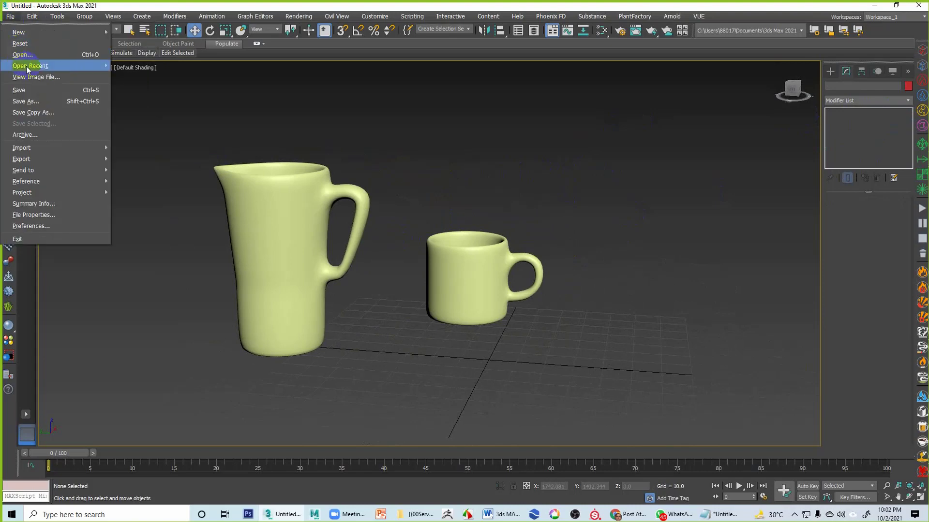
{"action": "left_click", "coordinate": [37, 91]}
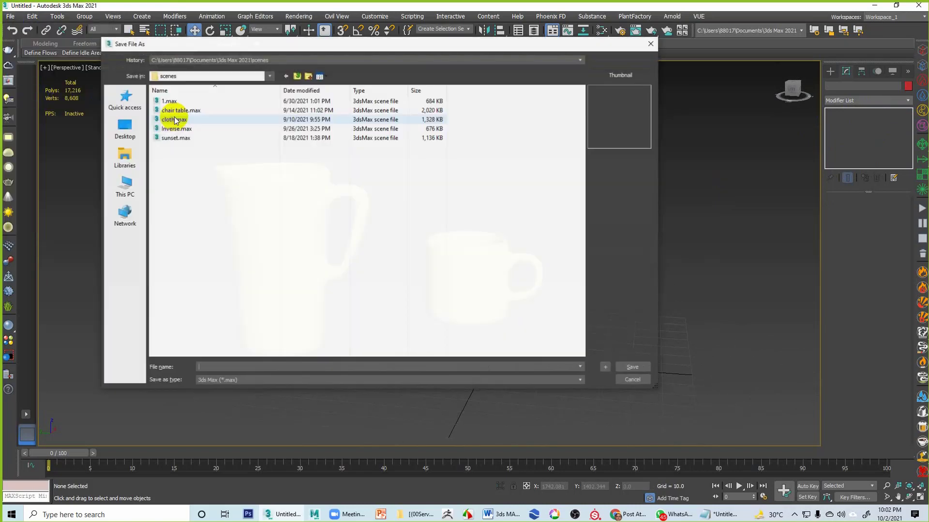
{"action": "left_click", "coordinate": [204, 59]}
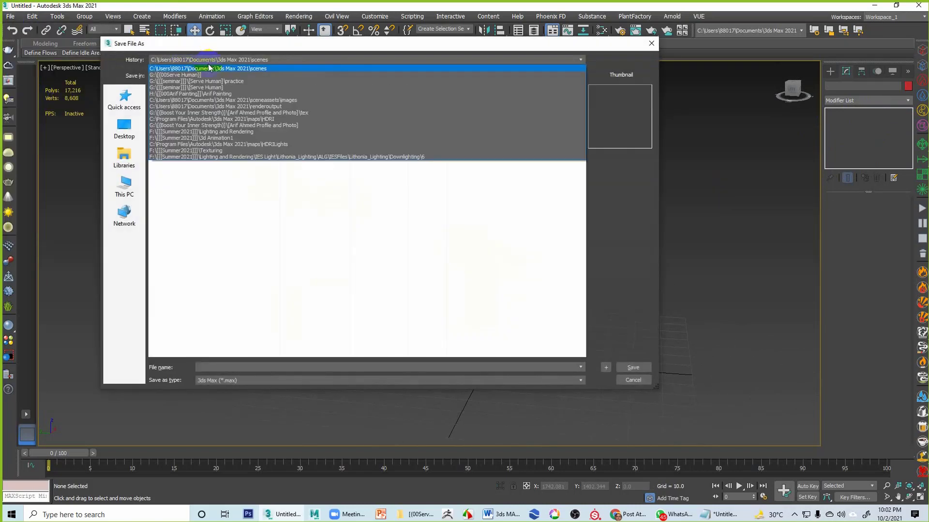
{"action": "left_click", "coordinate": [207, 75]}
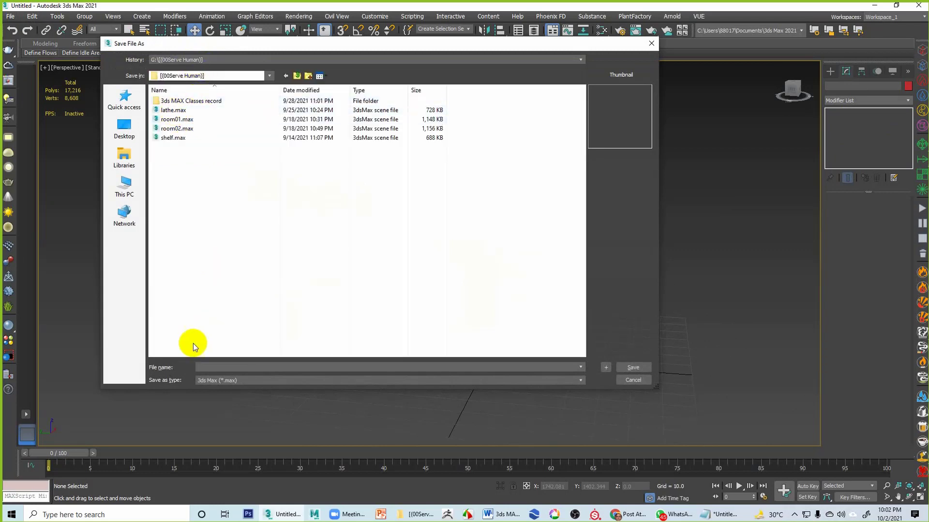
{"action": "left_click", "coordinate": [211, 368]}
{"action": "type", "text": "mug"}
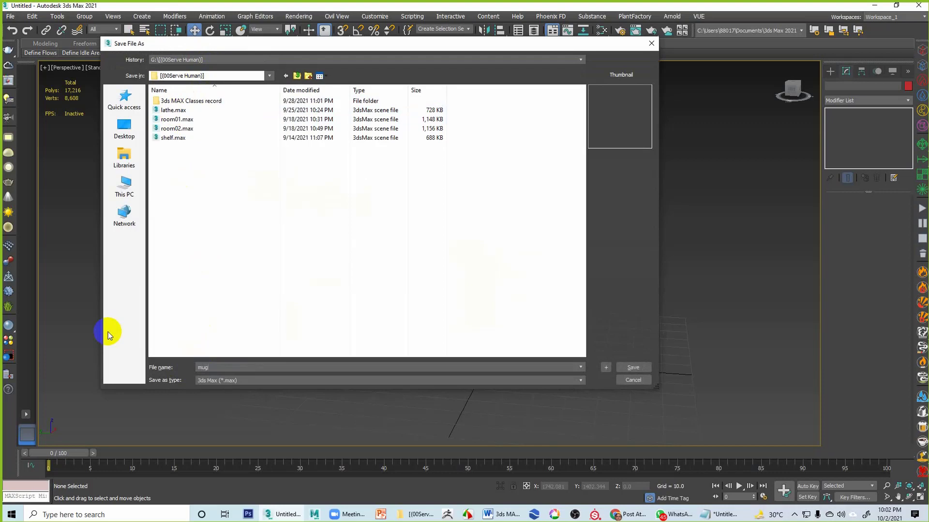
{"action": "key", "text": "Return"}
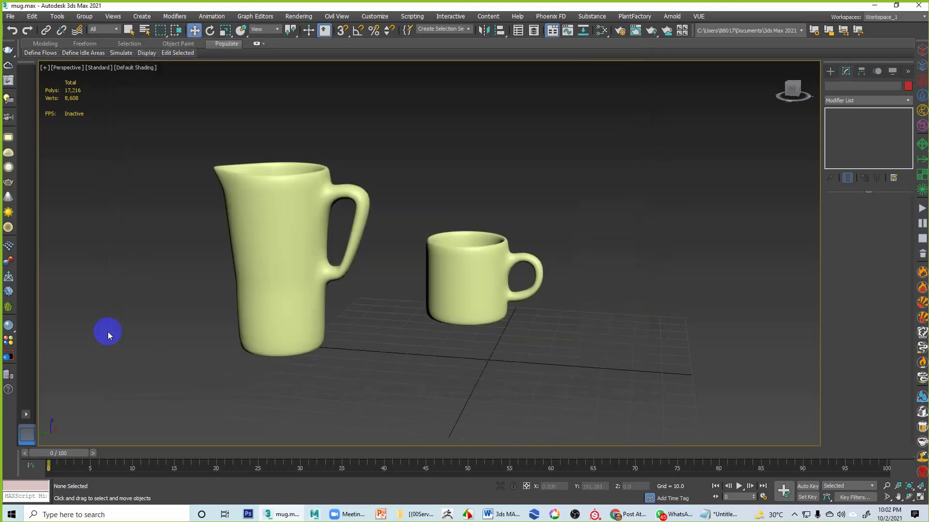
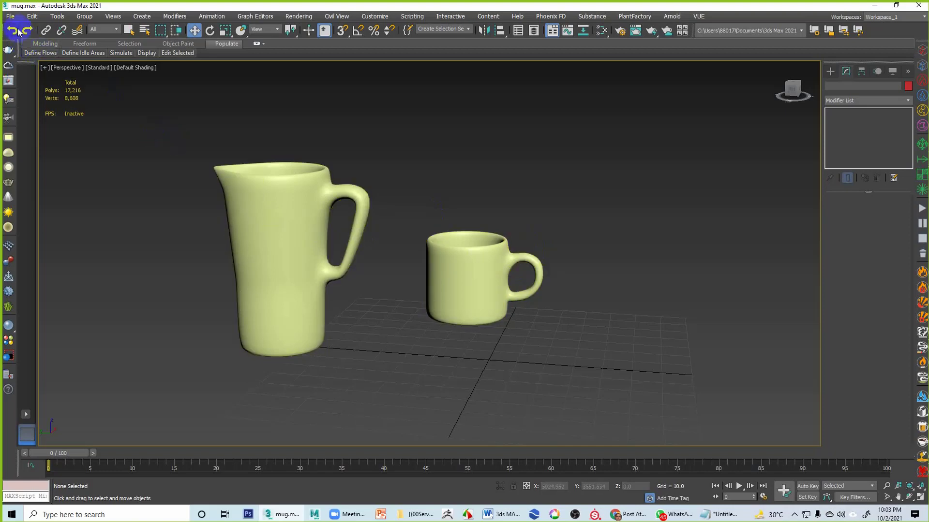
Step: Reset to a new empty scene
{"action": "mouse_move", "coordinate": [23, 61]}
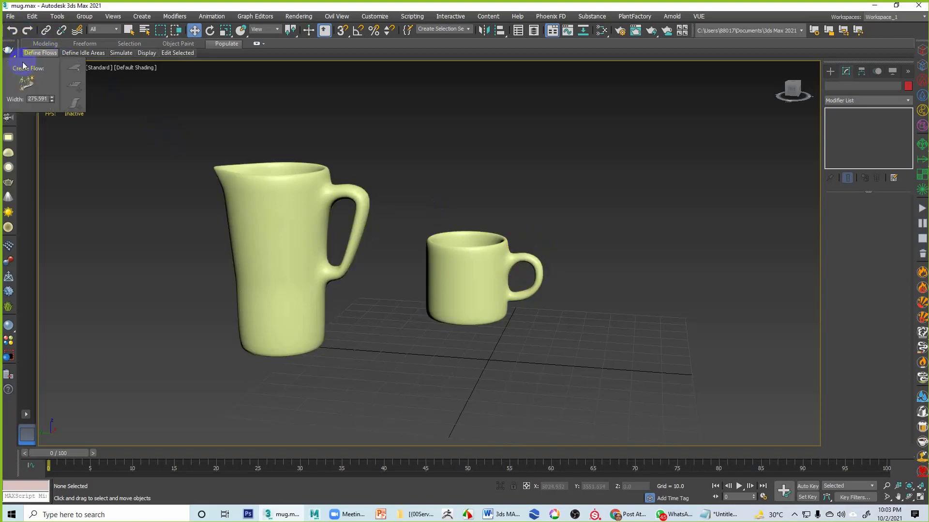
{"action": "left_click", "coordinate": [15, 18]}
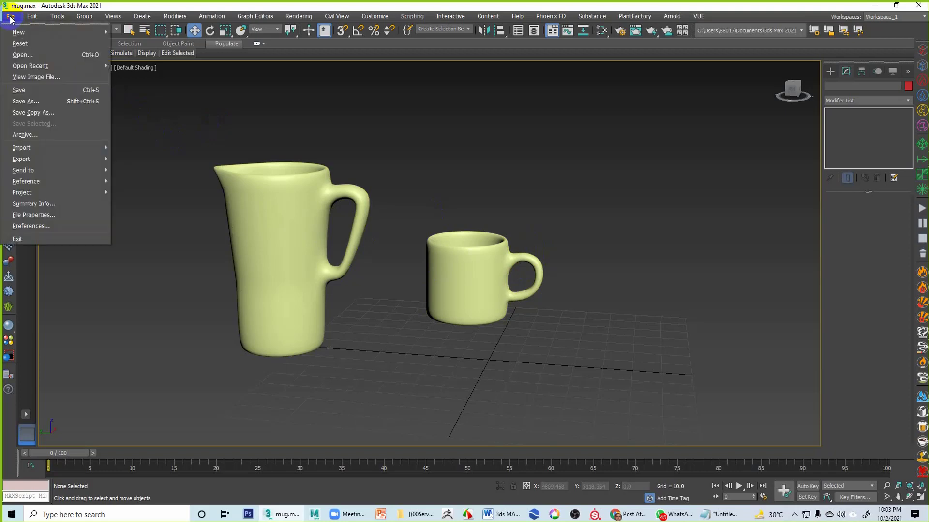
{"action": "left_click", "coordinate": [35, 47]}
{"action": "left_click", "coordinate": [435, 271]}
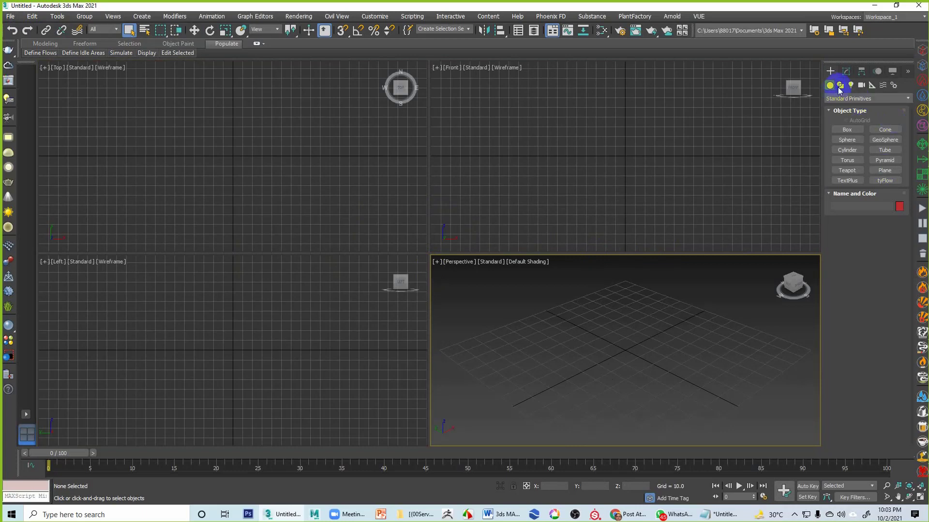
Step: Create a MAX Text spline at the centre of the Front viewport with the default size of 100
{"action": "left_click", "coordinate": [840, 86]}
{"action": "left_click", "coordinate": [847, 179]}
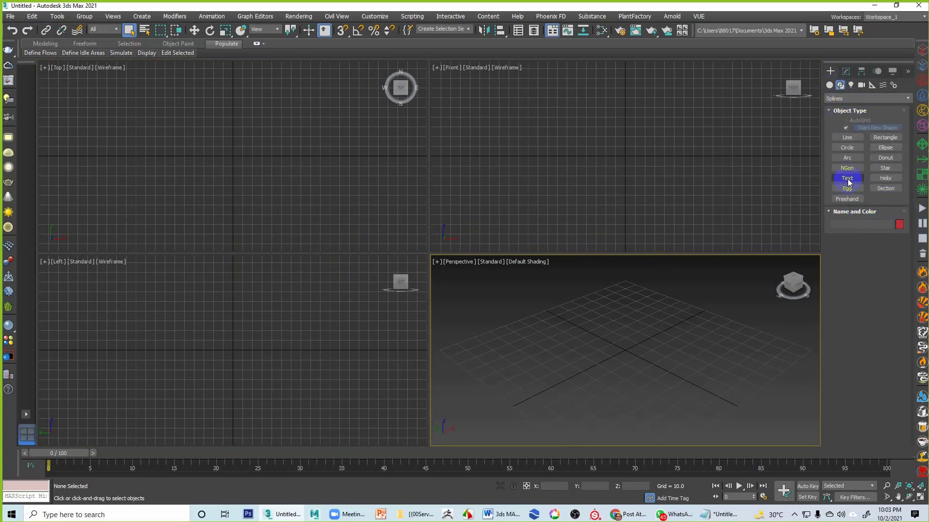
{"action": "left_click", "coordinate": [628, 156]}
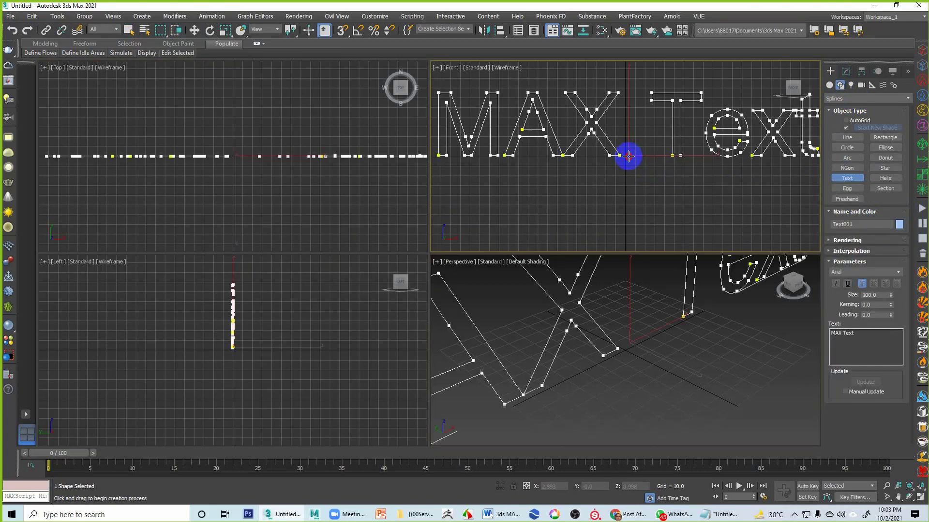
{"action": "left_click_drag", "start_coordinate": [628, 156], "coordinate": [632, 174]}
{"action": "scroll", "coordinate": [631, 188], "scroll_direction": "down", "scroll_amount": 3}
{"action": "scroll", "coordinate": [637, 319], "scroll_direction": "down", "scroll_amount": 4}
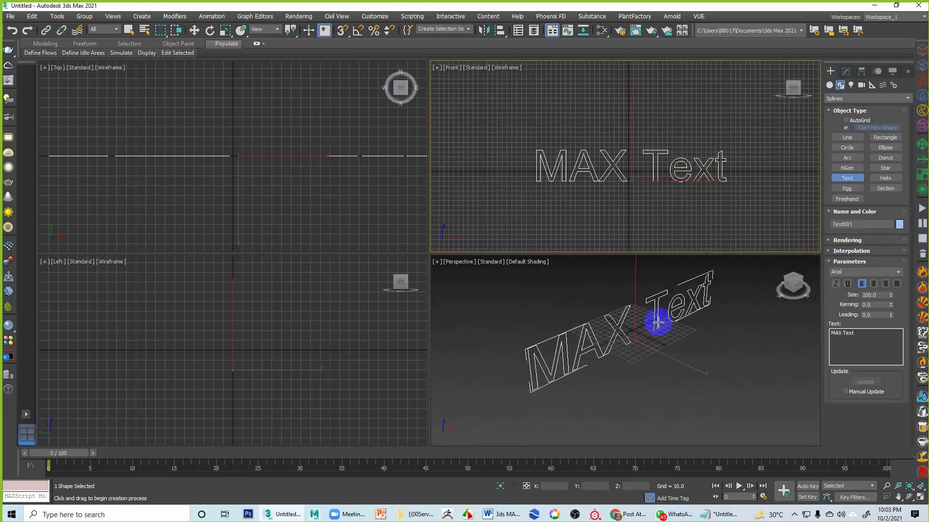
Step: Maximize the Perspective view, render the bare text spline, close the render and leave the Text tool
{"action": "key", "text": "alt+w"}
{"action": "scroll", "coordinate": [557, 283], "scroll_direction": "up", "scroll_amount": 3}
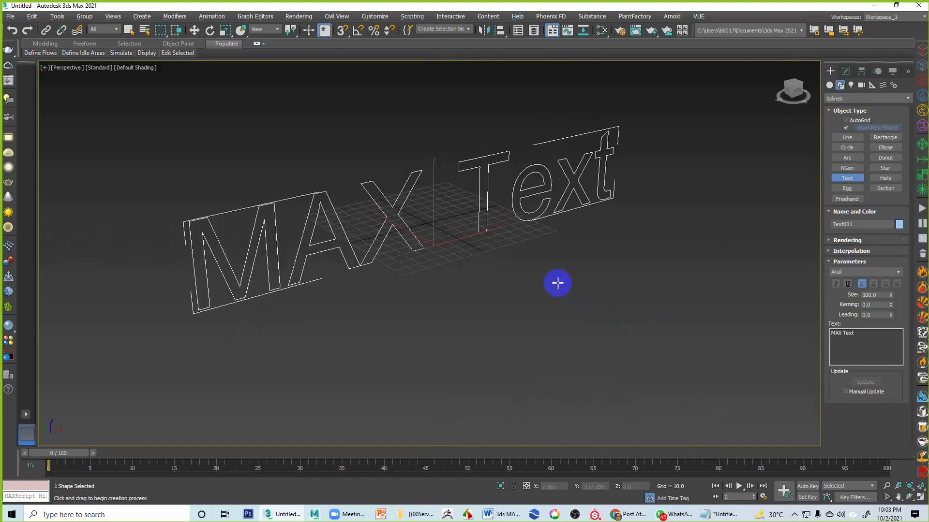
{"action": "middle_click_drag", "start_coordinate": [558, 283], "coordinate": [552, 278], "text": "alt"}
{"action": "key", "text": "shift+q"}
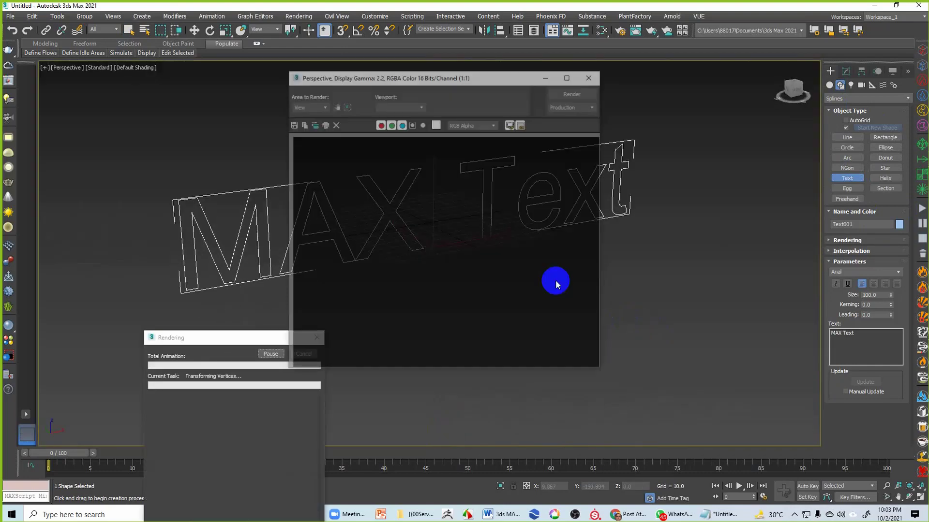
{"action": "left_click", "coordinate": [591, 76]}
{"action": "right_click", "coordinate": [547, 280]}
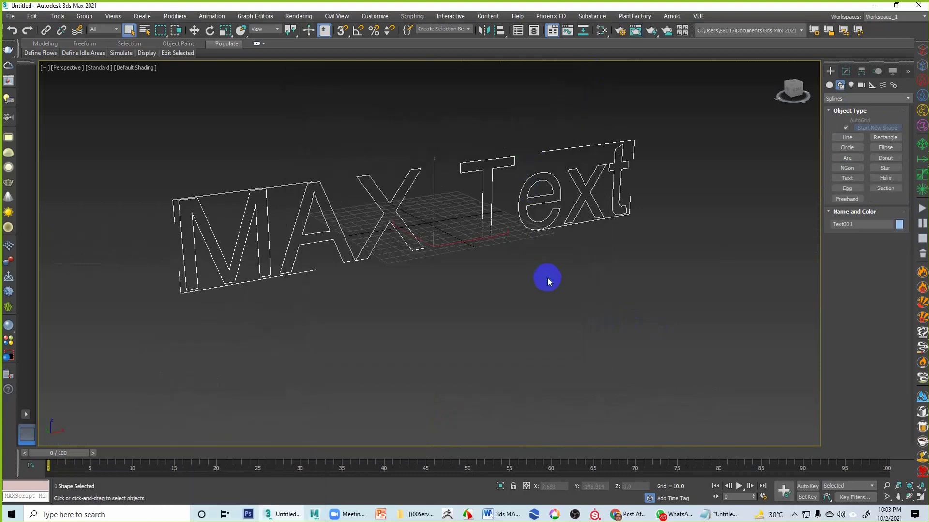
{"action": "left_click", "coordinate": [547, 281]}
{"action": "left_click", "coordinate": [560, 149]}
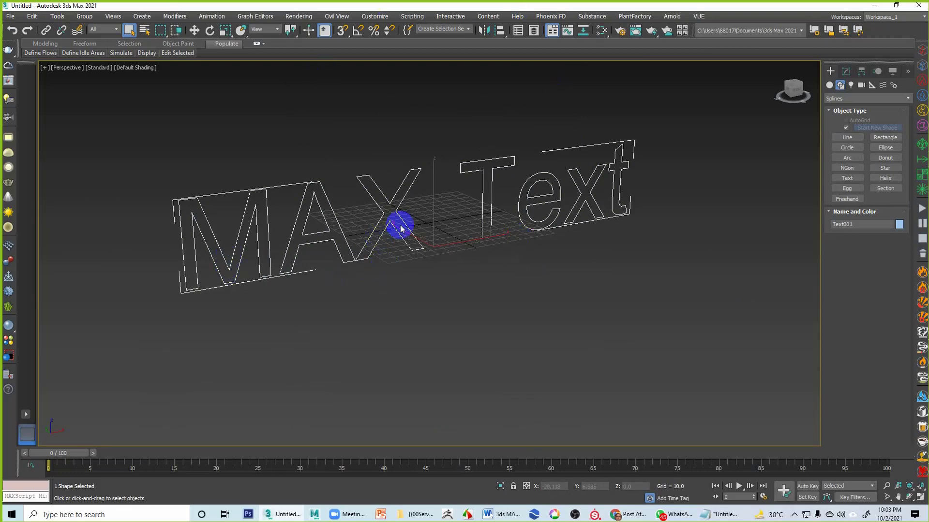
Step: Enable the text spline in the renderer, render the Perspective view, and move the render window aside
{"action": "left_click", "coordinate": [841, 72]}
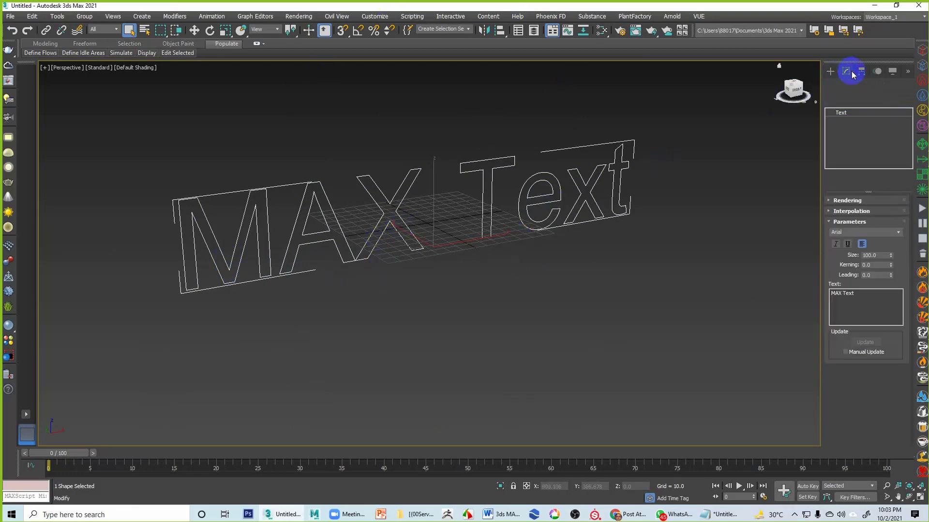
{"action": "left_click", "coordinate": [839, 201]}
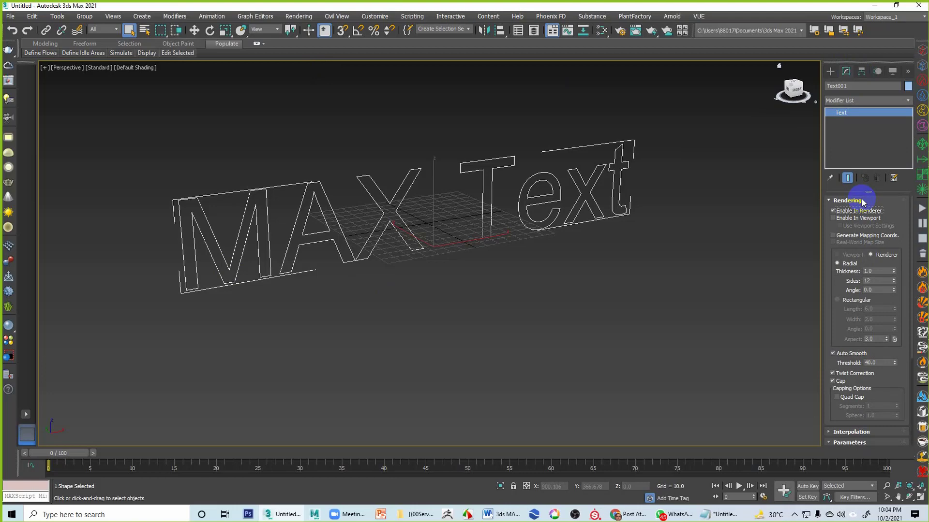
{"action": "left_click", "coordinate": [651, 30]}
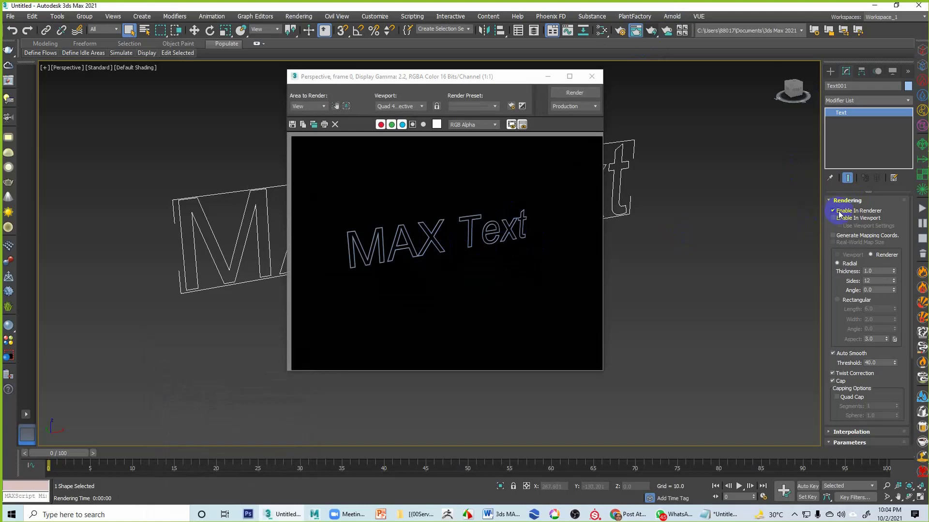
{"action": "left_click_drag", "start_coordinate": [495, 76], "coordinate": [623, 115]}
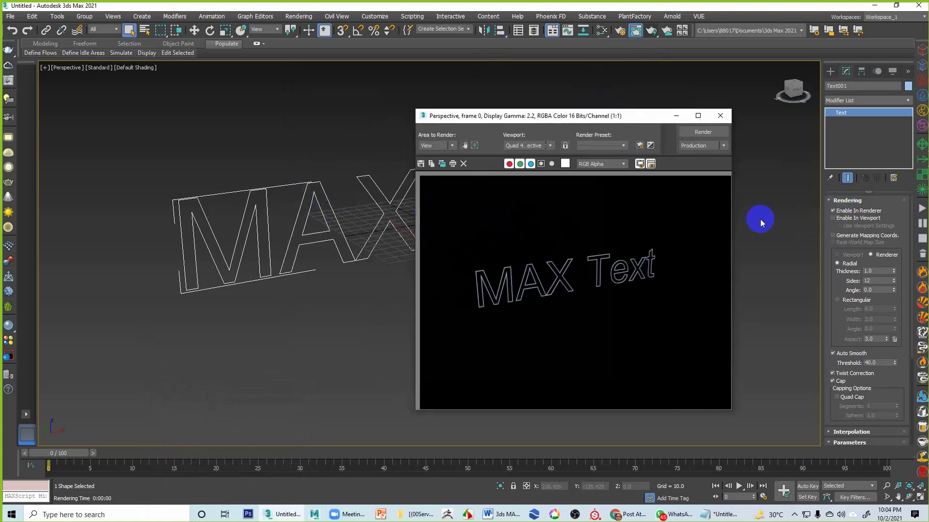
Step: Enable the text spline in the viewport, increase its radial thickness to 3.84, re-render it and close the render
{"action": "left_click", "coordinate": [844, 222]}
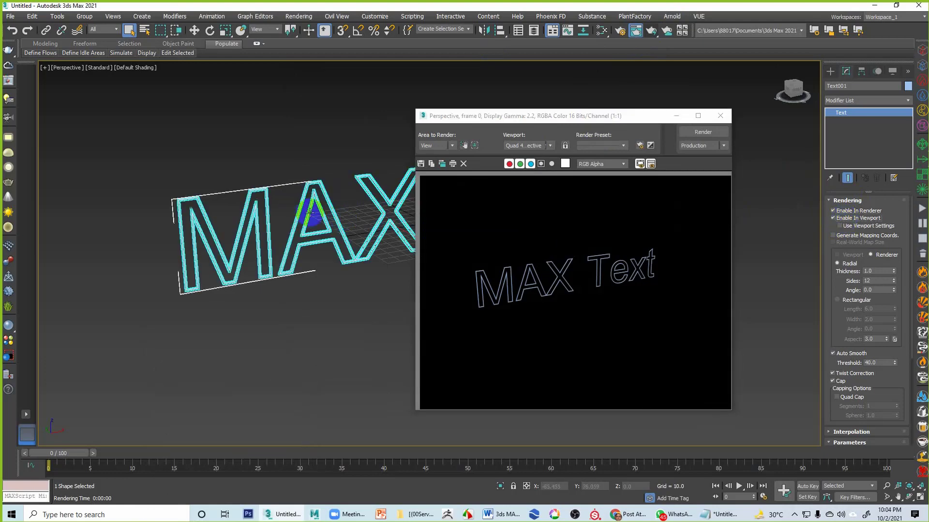
{"action": "left_click", "coordinate": [304, 309]}
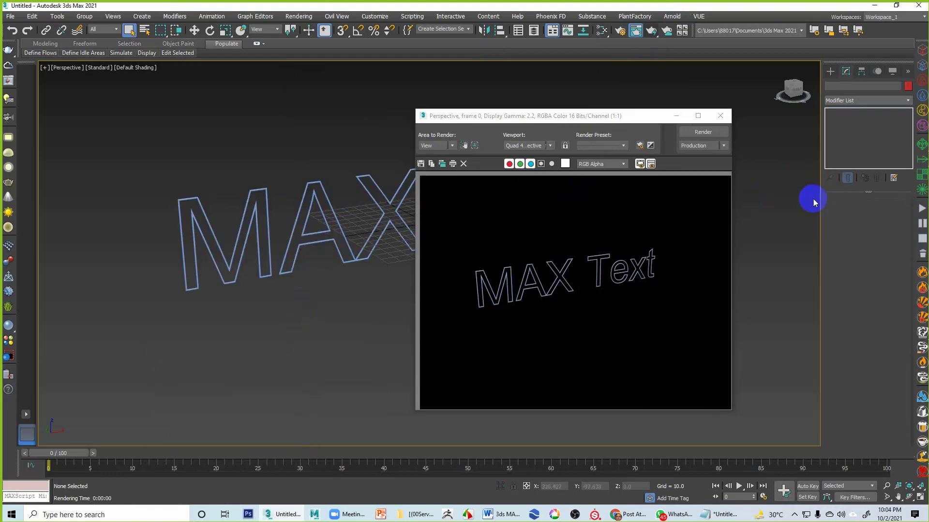
{"action": "left_click_drag", "start_coordinate": [293, 207], "coordinate": [320, 195]}
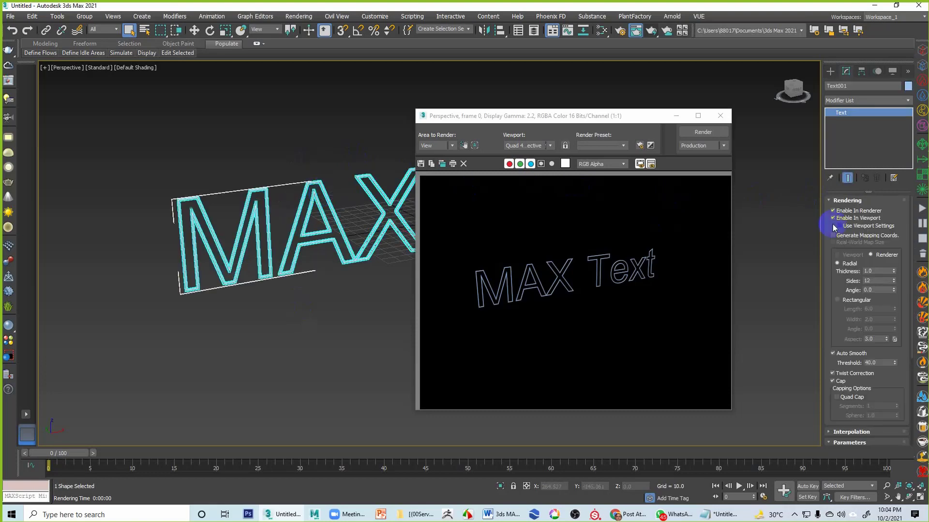
{"action": "mouse_move", "coordinate": [894, 271]}
{"action": "left_mouse_down"}
{"action": "mouse_move", "coordinate": [900, 196]}
{"action": "mouse_move", "coordinate": [8, 98]}
{"action": "mouse_move", "coordinate": [1, 153]}
{"action": "left_mouse_up"}
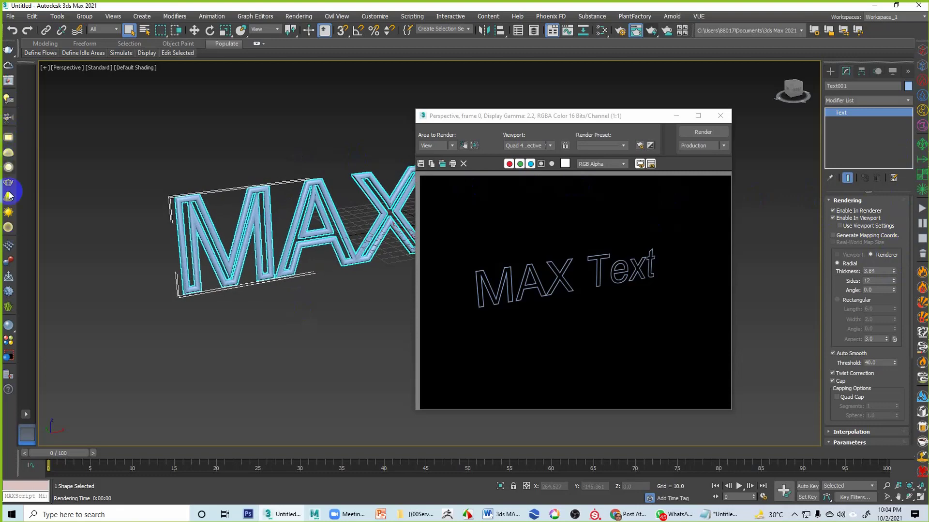
{"action": "left_click", "coordinate": [711, 132]}
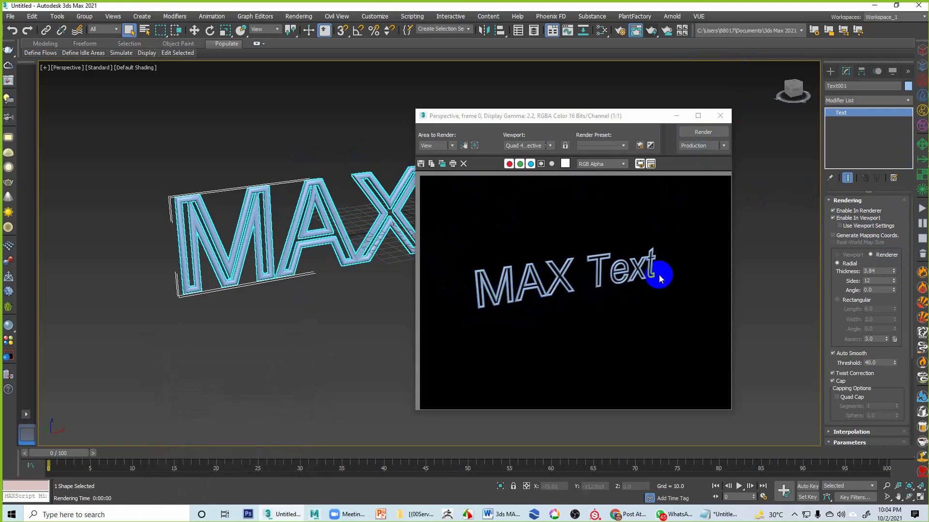
{"action": "left_click", "coordinate": [721, 115]}
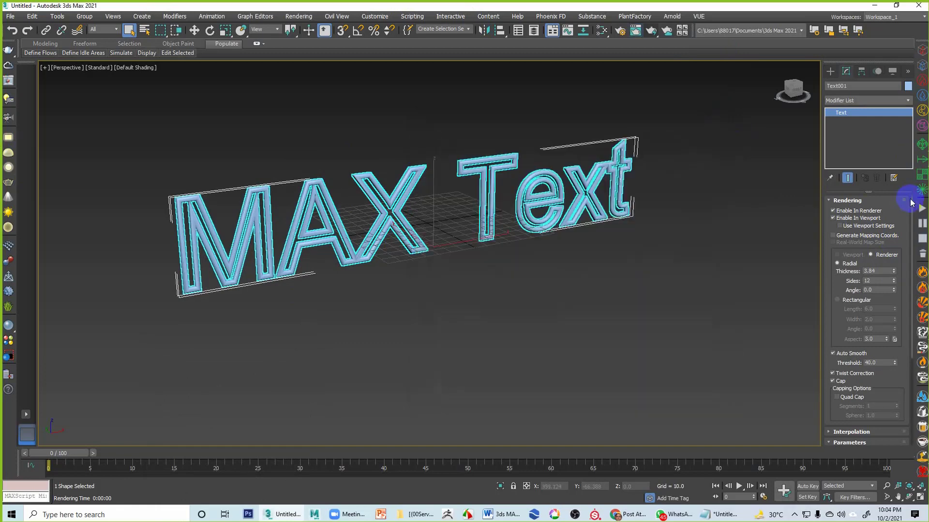
Step: Turn off the text's renderer and viewport thickness display, and apply a Bevel modifier to it
{"action": "left_click", "coordinate": [844, 219]}
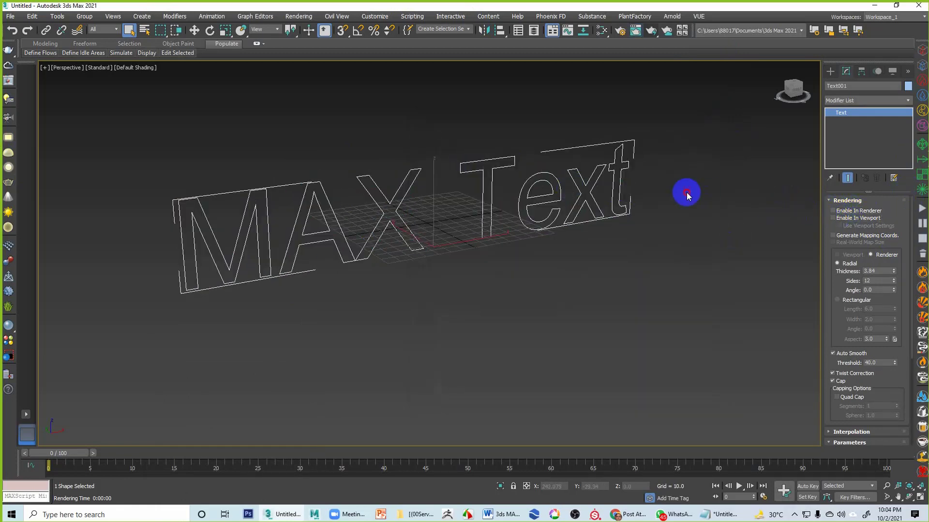
{"action": "left_click_drag", "start_coordinate": [667, 140], "coordinate": [616, 186]}
{"action": "left_click", "coordinate": [854, 100]}
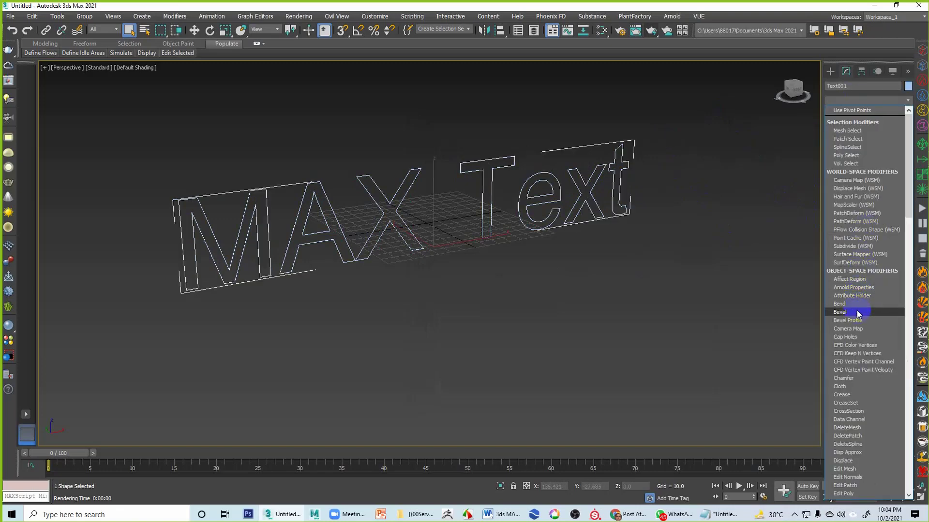
{"action": "left_click", "coordinate": [840, 312]}
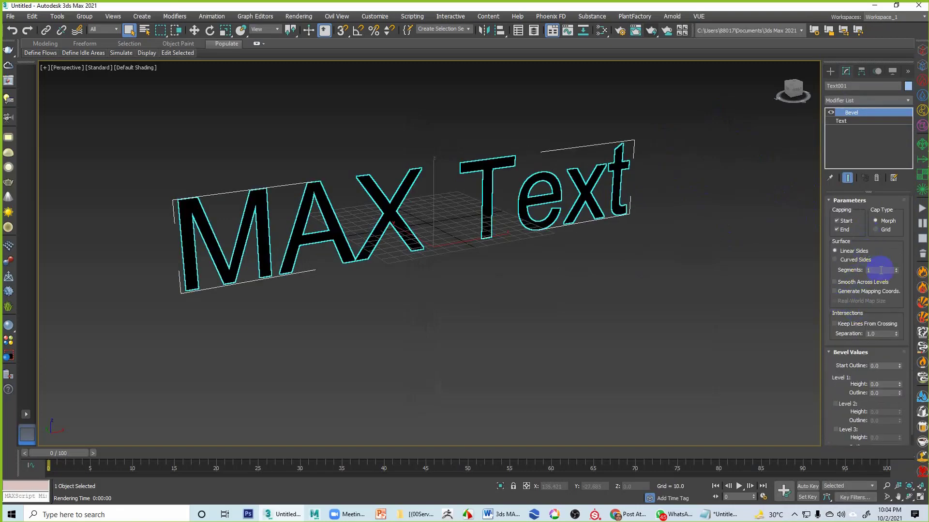
Step: Set the Bevel's Level 1 height to 1 and outline to 1
{"action": "left_click_drag", "start_coordinate": [855, 368], "coordinate": [884, 351]}
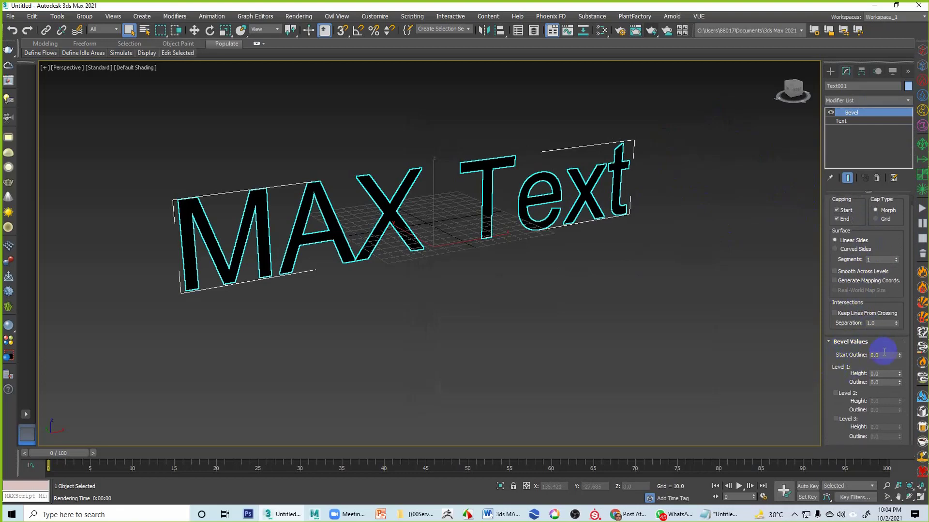
{"action": "left_click", "coordinate": [883, 374]}
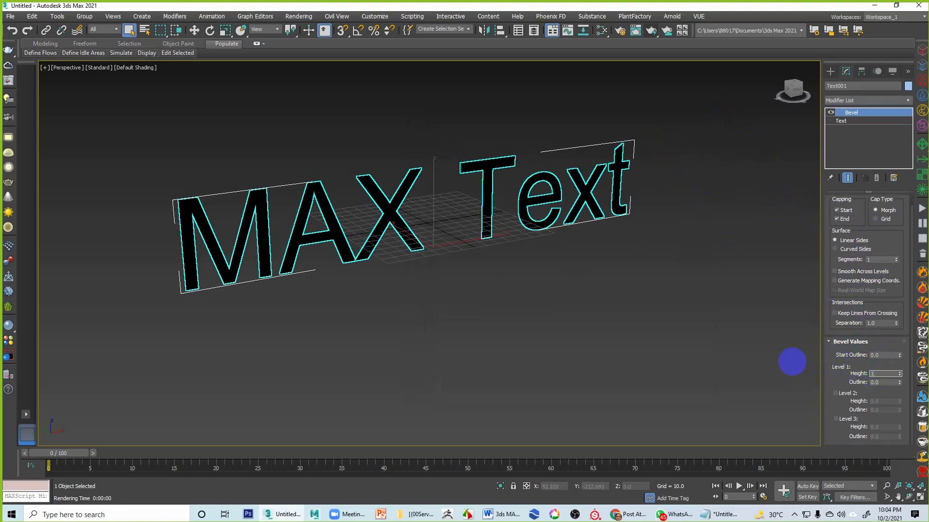
{"action": "key", "text": "Tab"}
{"action": "type", "text": "1"}
{"action": "key", "text": "Tab"}
Step: Enable the Bevel's Level 2 with height 10, and Level 3 with height 1 and outline -1
{"action": "left_click", "coordinate": [845, 394]}
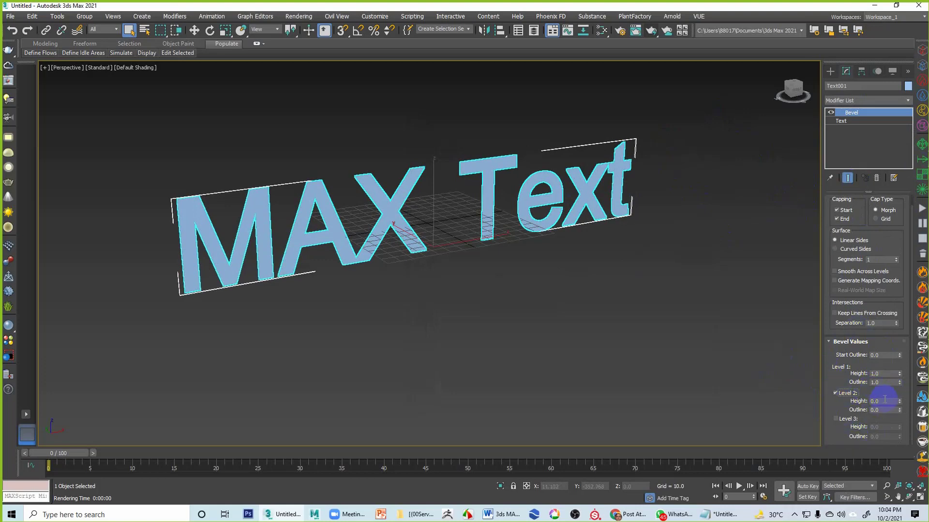
{"action": "type", "text": "10"}
{"action": "key", "text": "Return"}
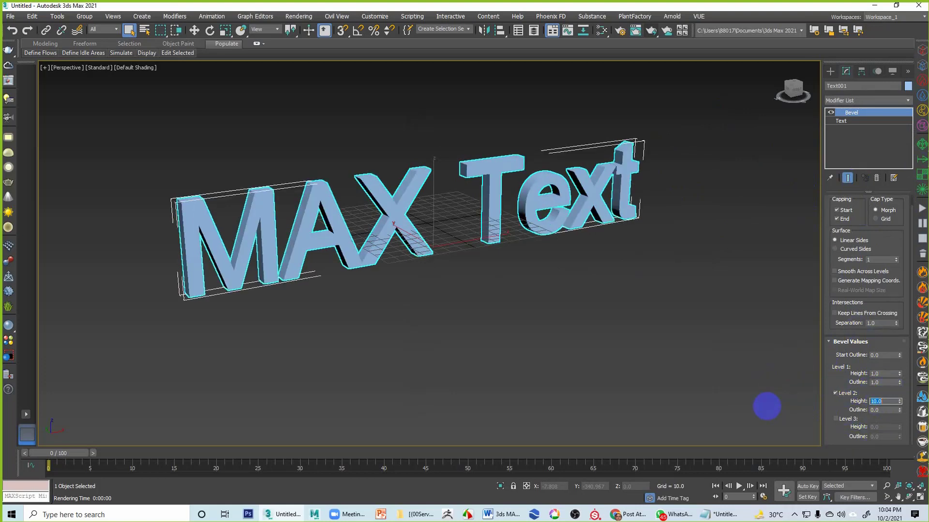
{"action": "left_click", "coordinate": [836, 420]}
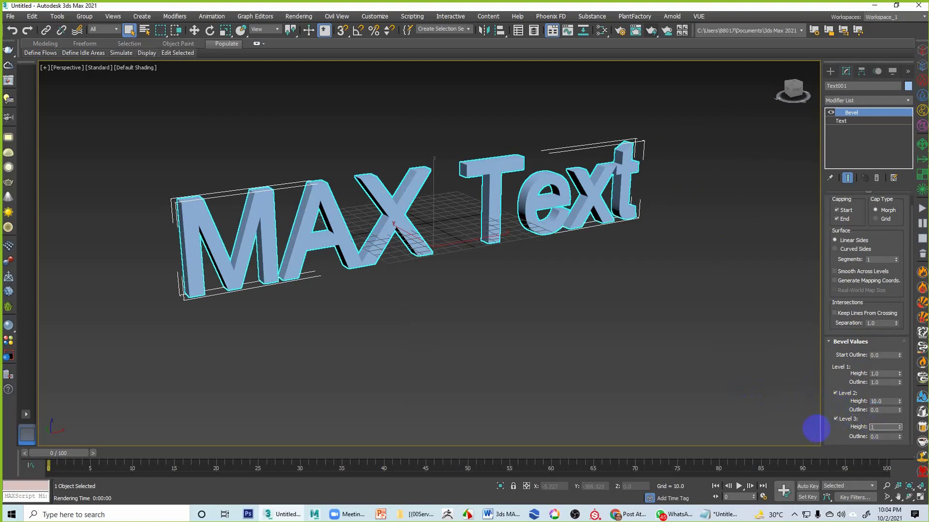
{"action": "key", "text": "Tab"}
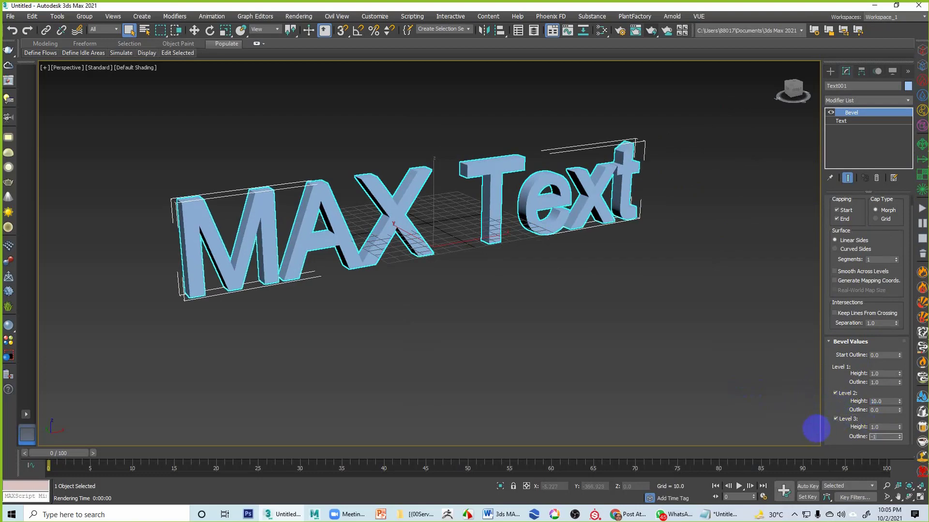
{"action": "key", "text": "Return"}
Step: Deselect the text, hide the grid, then render the Perspective view to check the bevel and close the render
{"action": "left_click", "coordinate": [513, 353]}
{"action": "middle_click_drag", "start_coordinate": [553, 306], "coordinate": [587, 222], "text": "alt"}
{"action": "key", "text": "g"}
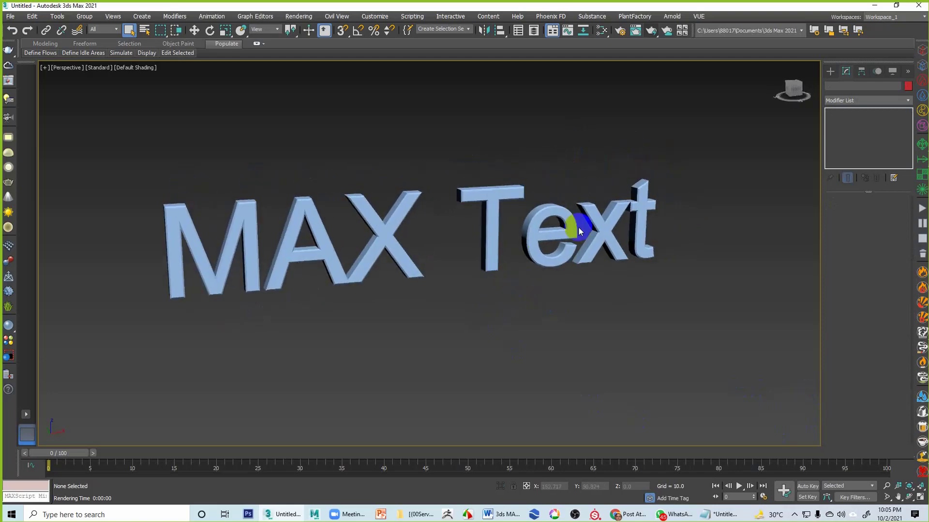
{"action": "left_click", "coordinate": [651, 31]}
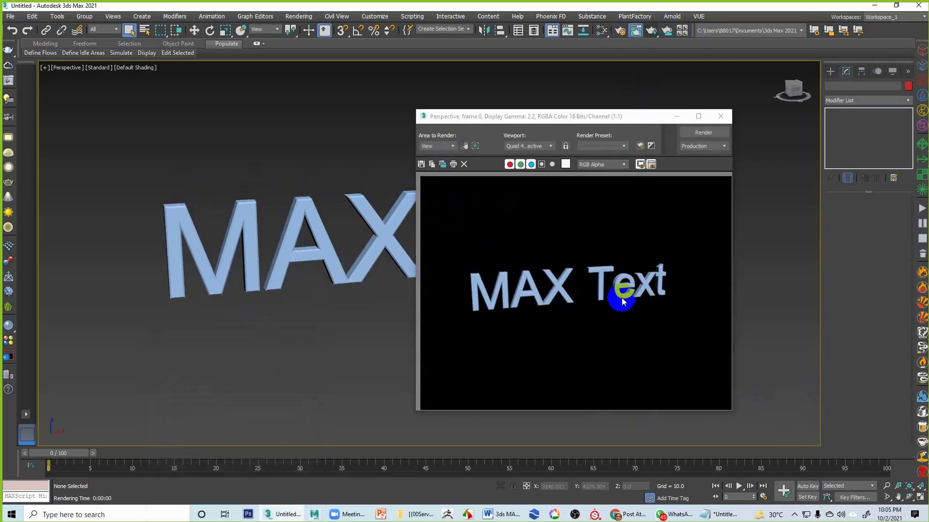
{"action": "left_click", "coordinate": [720, 117]}
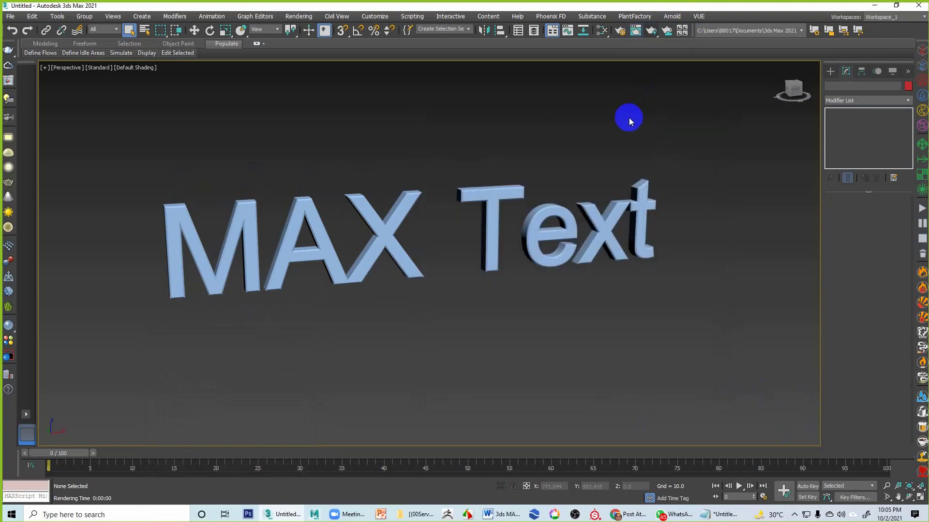
Step: Turn off the Bevel modifier on the text, then render the plain spline and close the render
{"action": "left_click", "coordinate": [513, 185]}
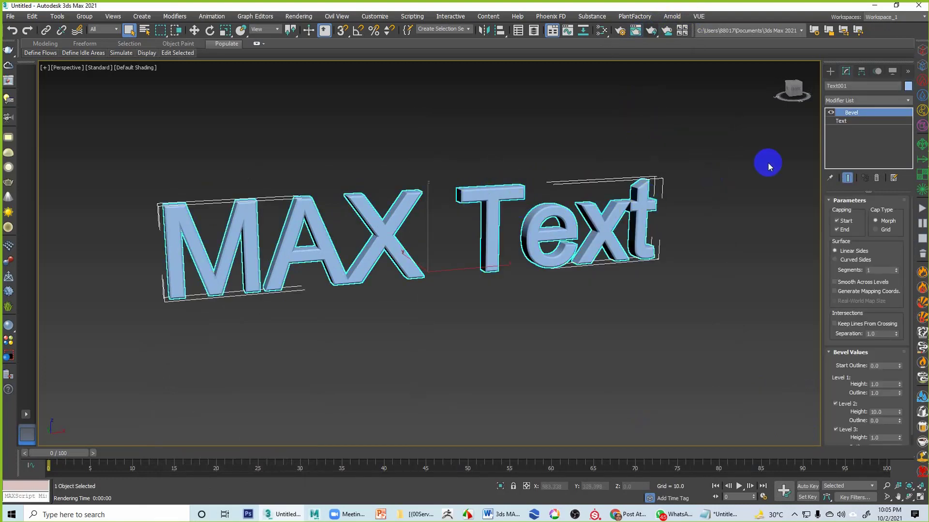
{"action": "left_click", "coordinate": [830, 113]}
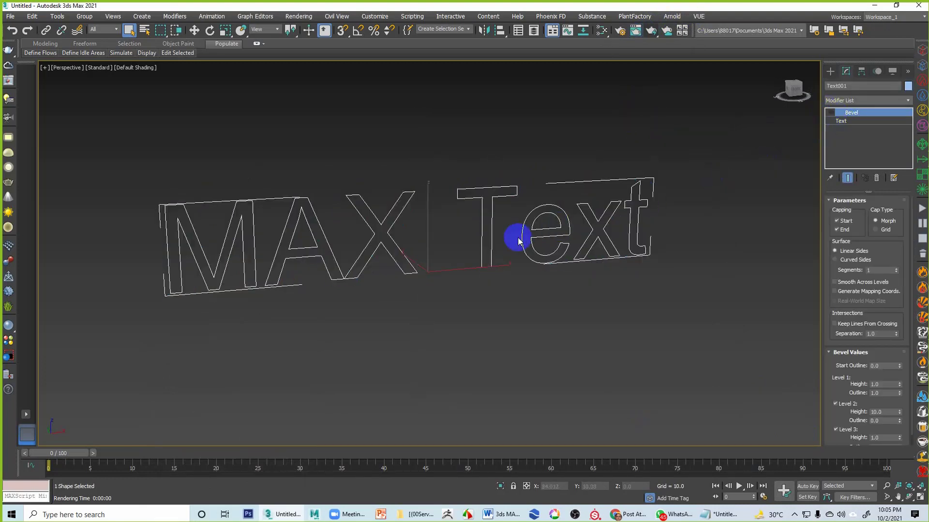
{"action": "left_click", "coordinate": [651, 30]}
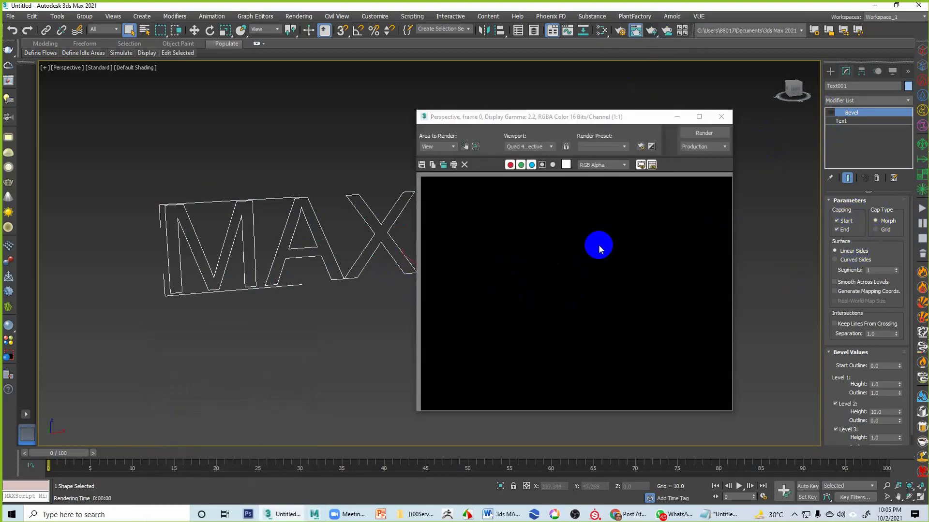
{"action": "left_click", "coordinate": [720, 116]}
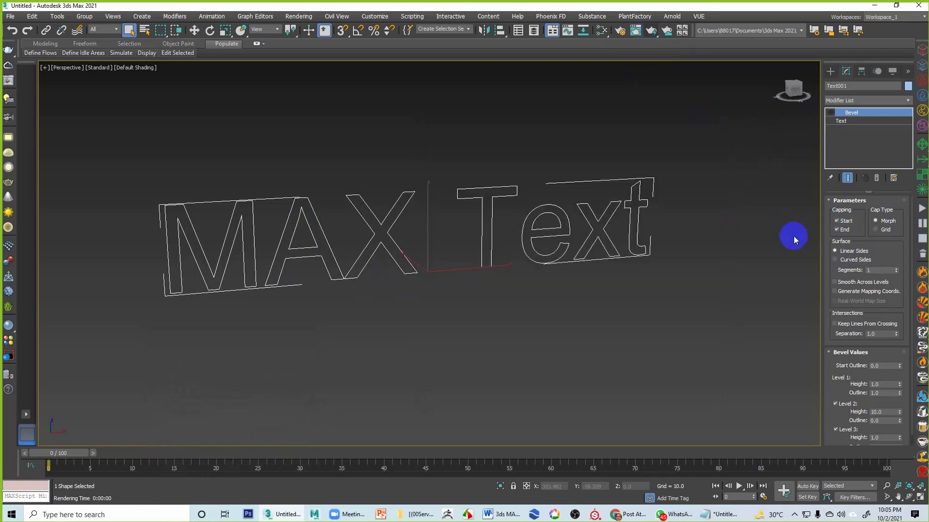
{"action": "scroll", "coordinate": [843, 356], "scroll_direction": "down", "scroll_amount": 1}
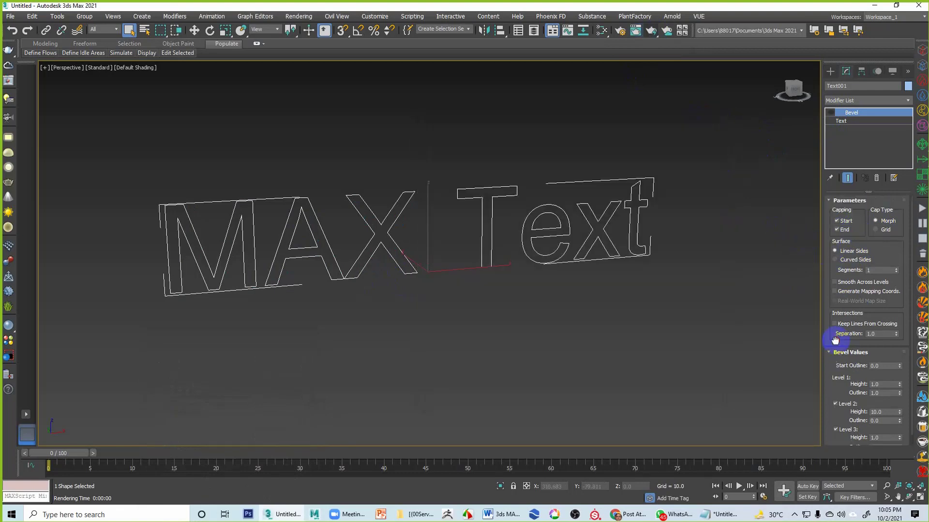
{"action": "scroll", "coordinate": [837, 315], "scroll_direction": "up", "scroll_amount": 1}
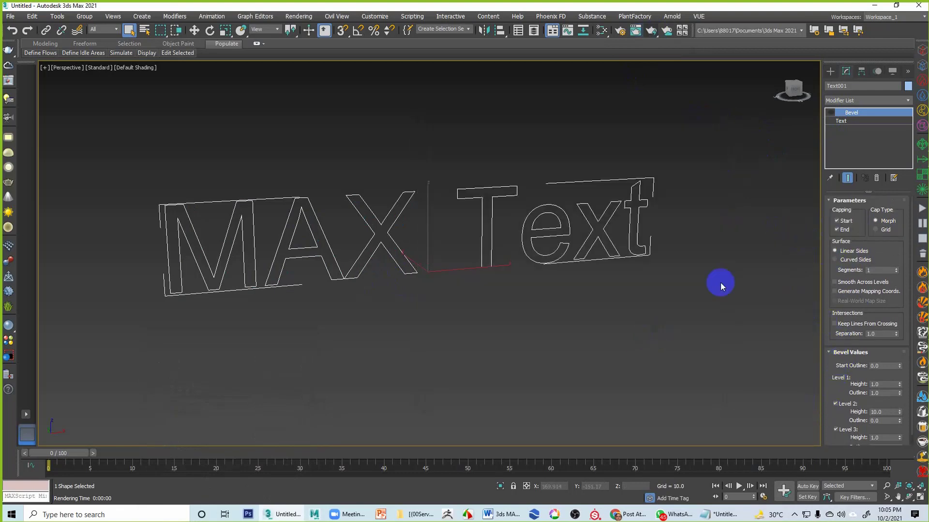
Step: Enable the base Text spline in the renderer, render the view again and close the render
{"action": "left_click", "coordinate": [841, 122]}
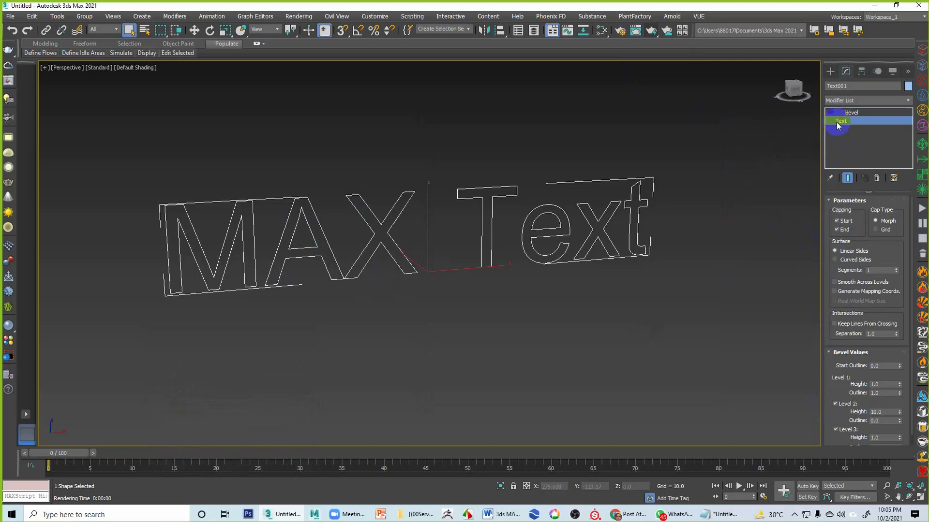
{"action": "left_click", "coordinate": [834, 211]}
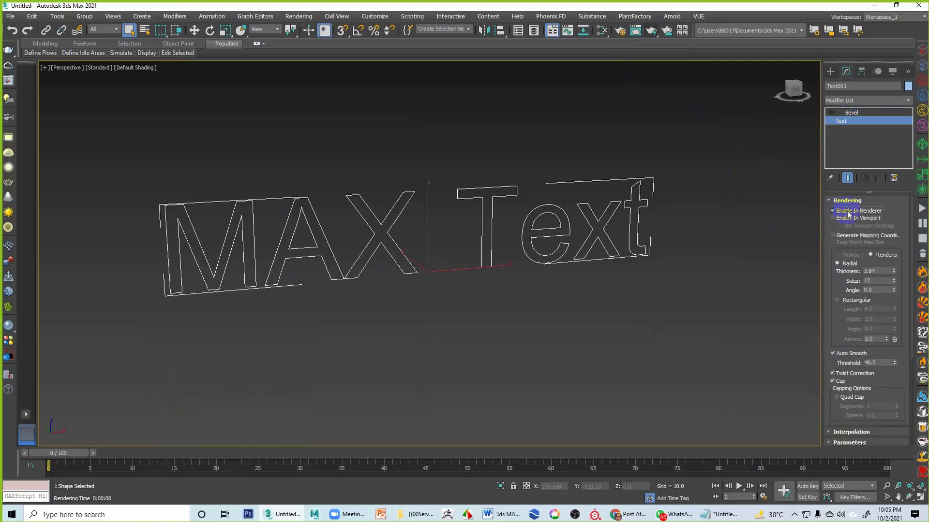
{"action": "left_click", "coordinate": [652, 30]}
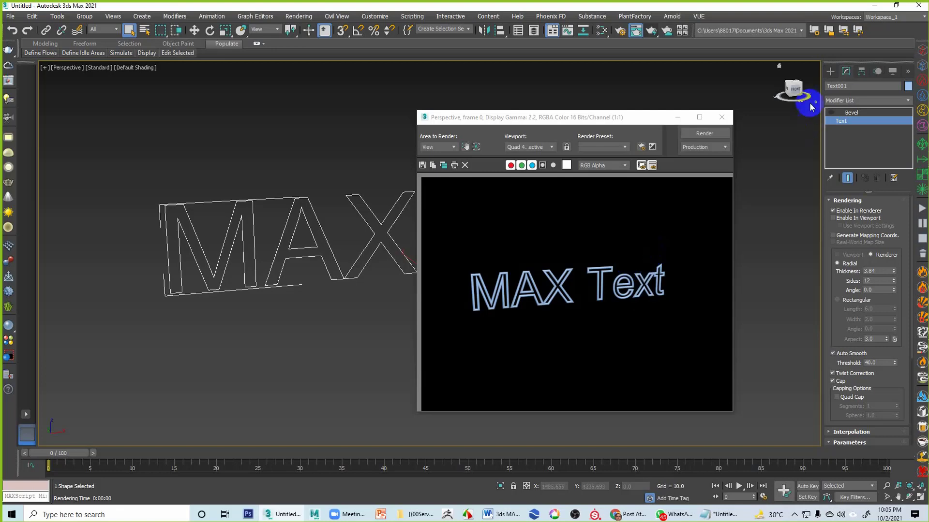
{"action": "left_click", "coordinate": [721, 117]}
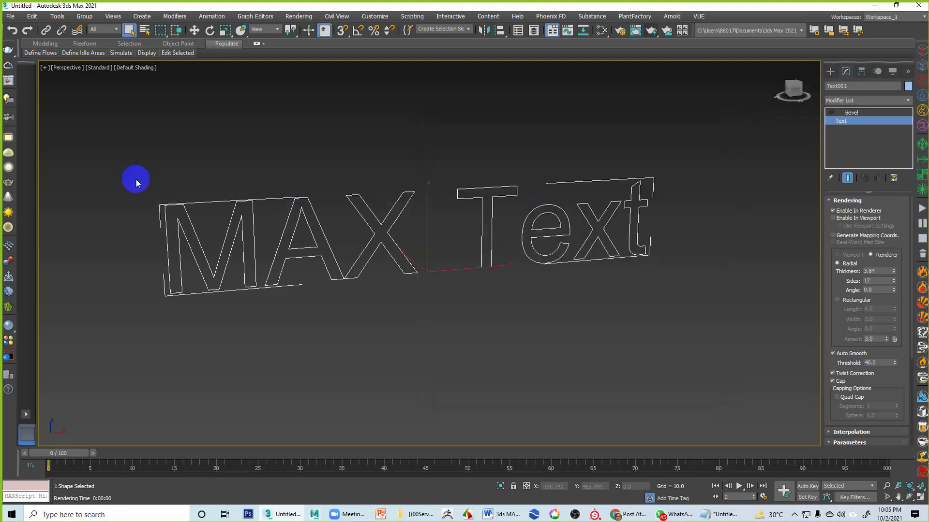
Step: Reset the scene without saving the text model
{"action": "left_click_drag", "start_coordinate": [116, 154], "coordinate": [705, 358]}
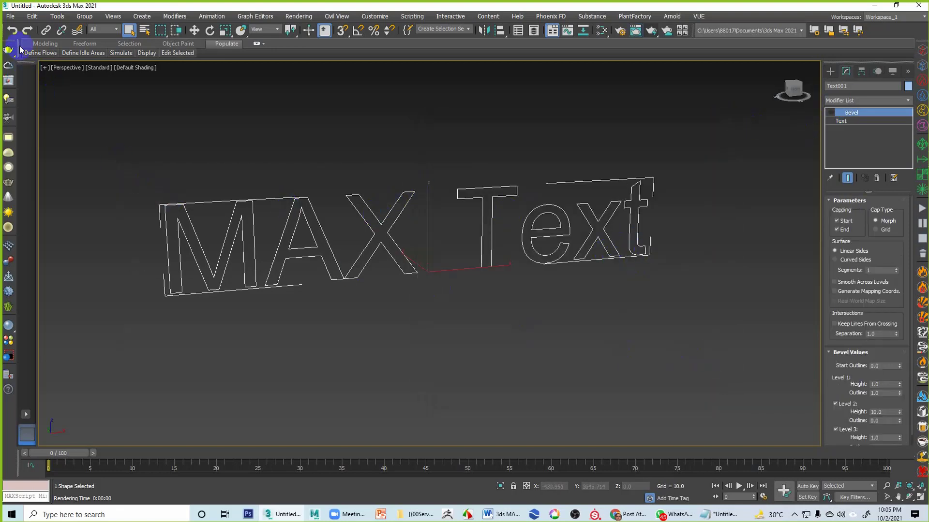
{"action": "left_click", "coordinate": [10, 16]}
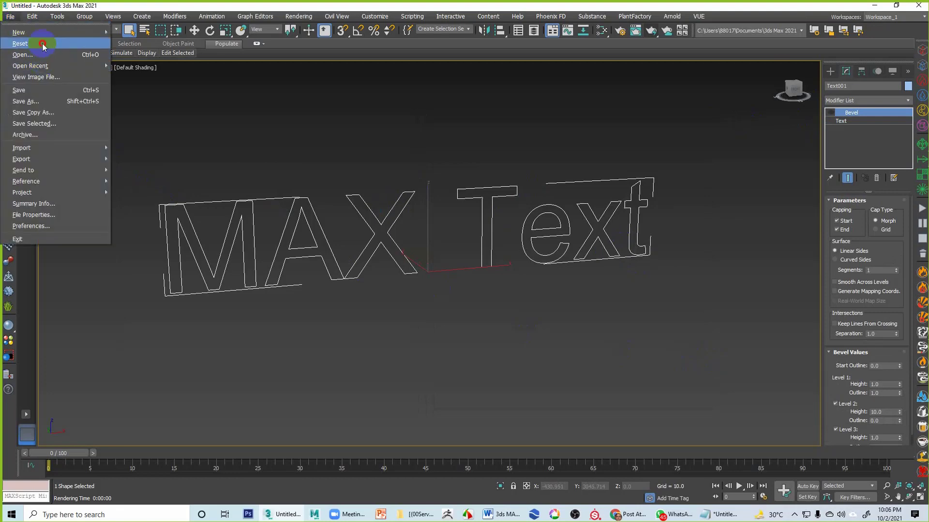
{"action": "left_click", "coordinate": [41, 43]}
{"action": "left_click", "coordinate": [498, 275]}
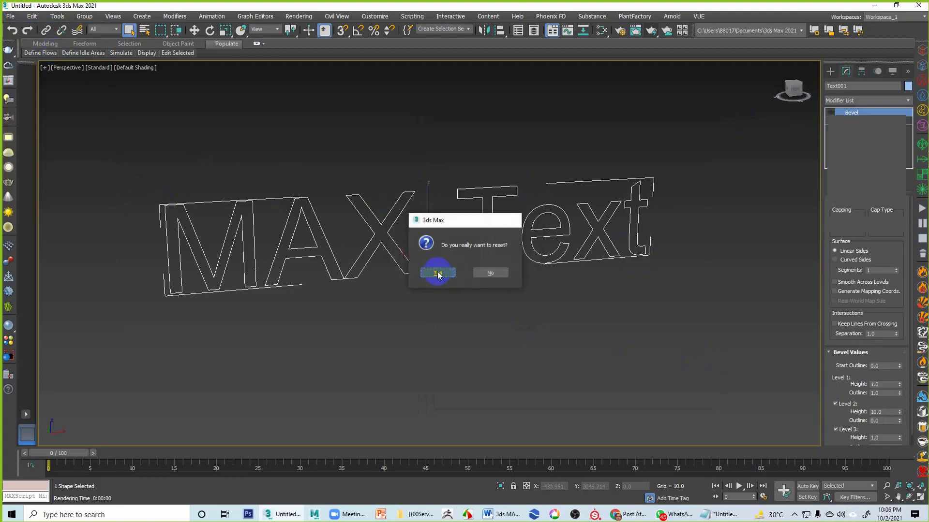
{"action": "left_click", "coordinate": [437, 273]}
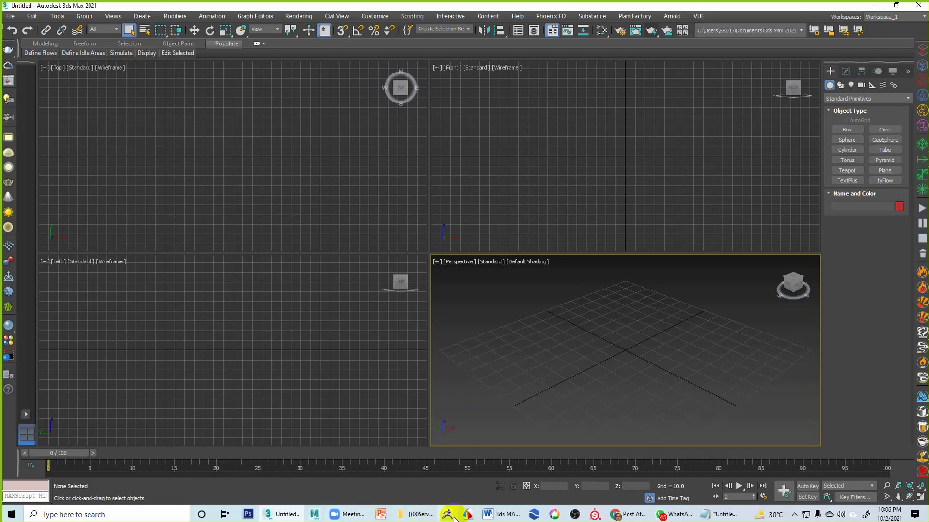
Step: Switch to the course outline in Word and add the bullet "Spline modeling" after Projects under Class#6
{"action": "left_click", "coordinate": [488, 514]}
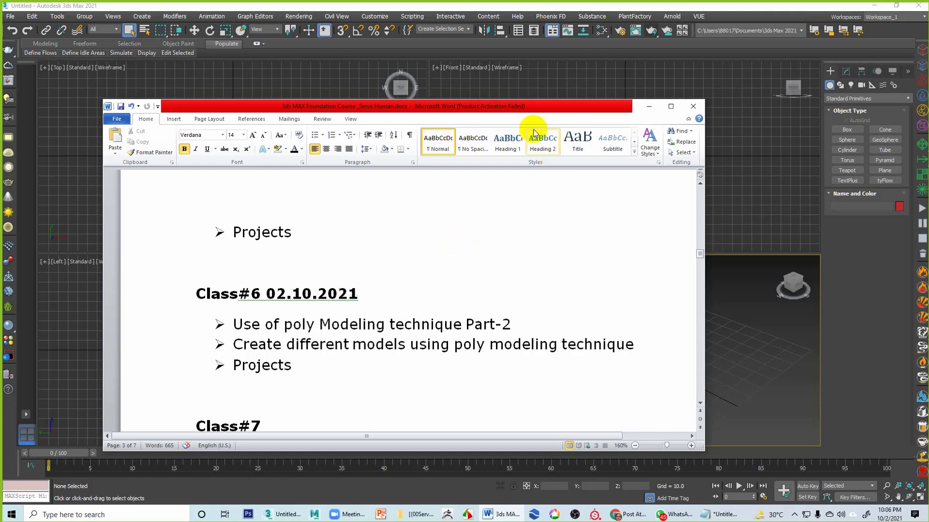
{"action": "left_click", "coordinate": [752, 135]}
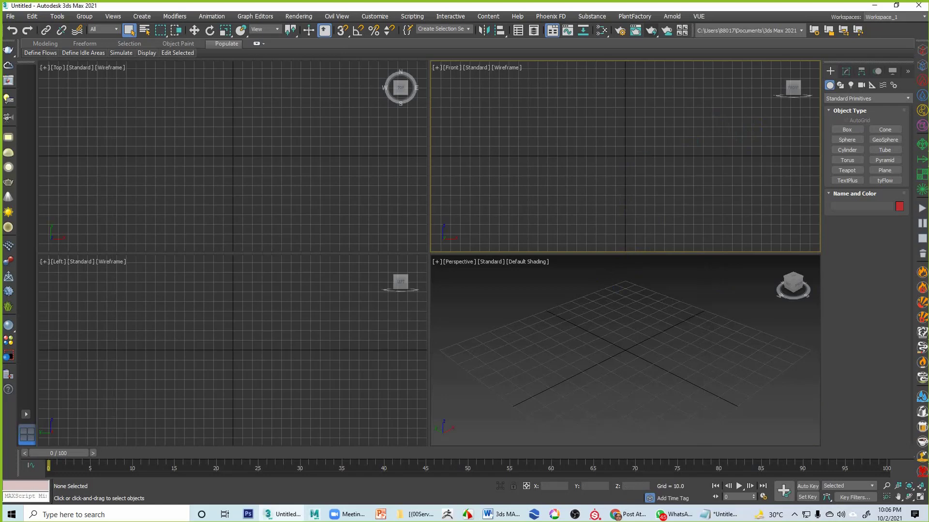
{"action": "left_click", "coordinate": [496, 514]}
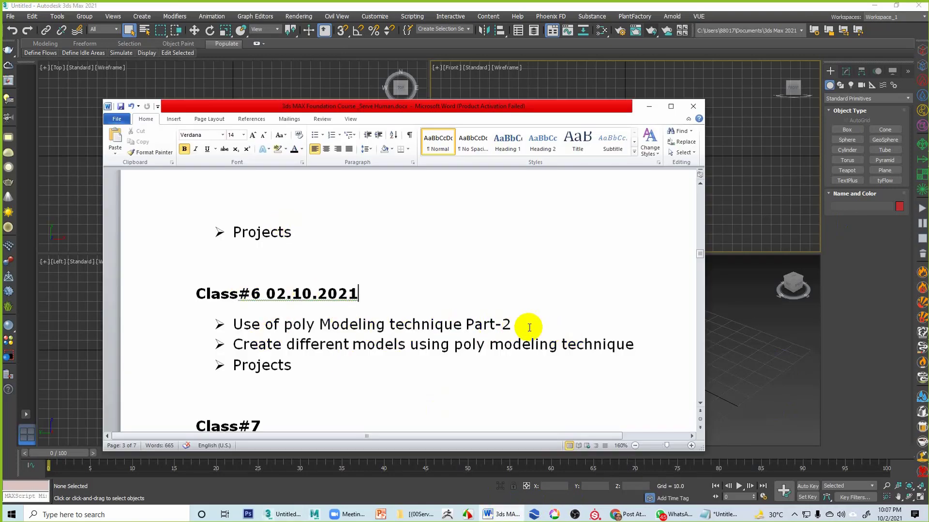
{"action": "left_click", "coordinate": [293, 324]}
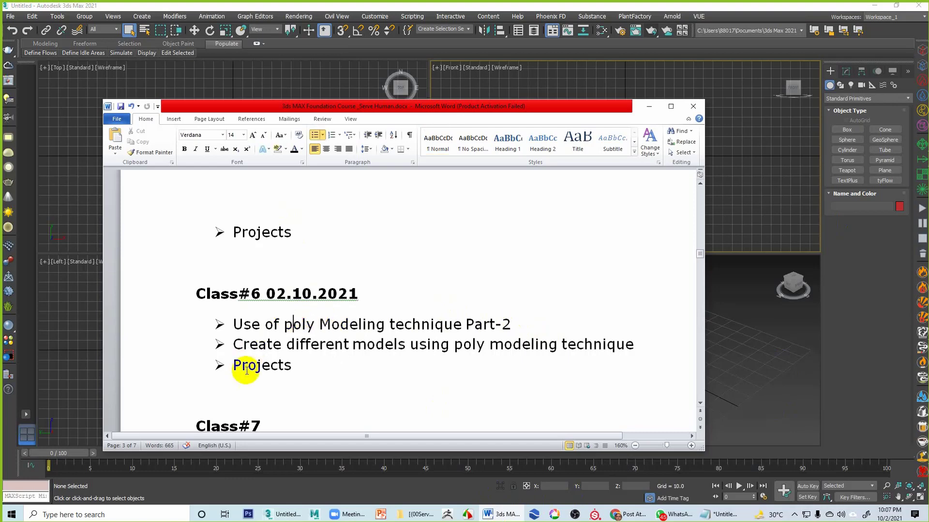
{"action": "left_click", "coordinate": [295, 365]}
{"action": "key", "text": "Return"}
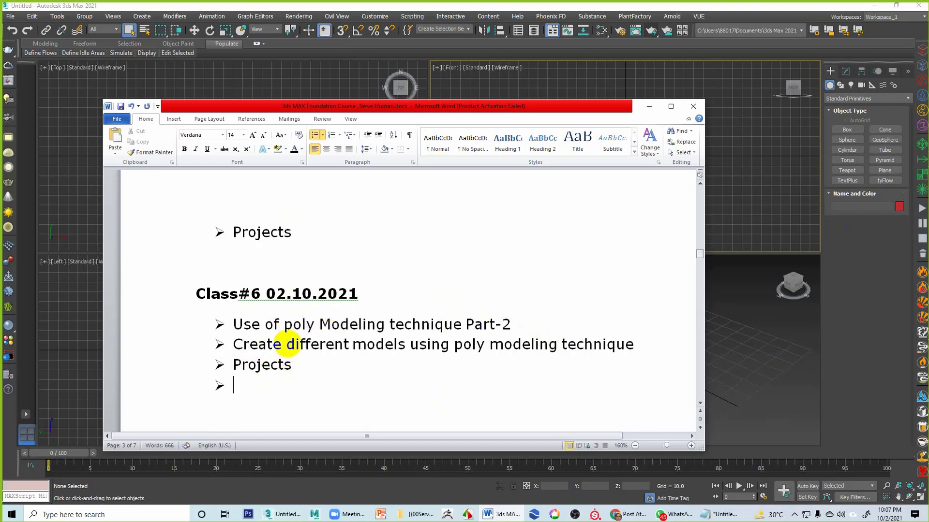
{"action": "type", "text": "Spline modeli"}
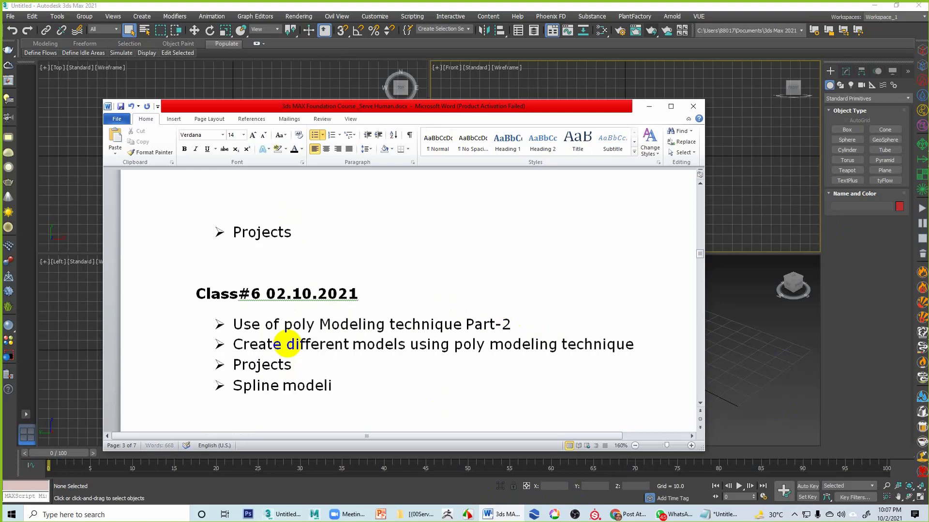
{"action": "type", "text": "ng"}
Step: Change the font color of the "Spline modeling" bullet to a muted red
{"action": "left_click", "coordinate": [157, 395]}
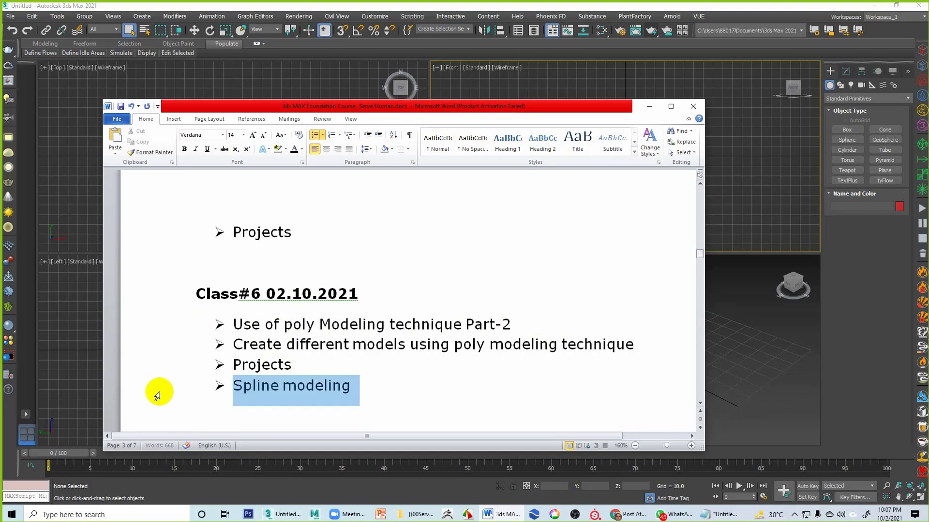
{"action": "left_click", "coordinate": [301, 150]}
{"action": "left_click", "coordinate": [335, 182]}
{"action": "key", "text": "Right"}
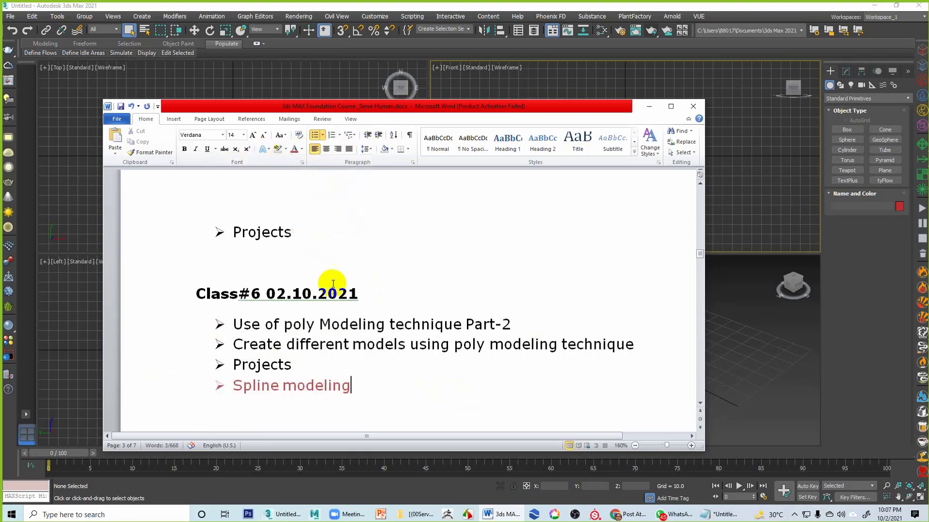
Step: Save the course outline, minimize Word and return to 3ds Max
{"action": "left_click", "coordinate": [120, 106]}
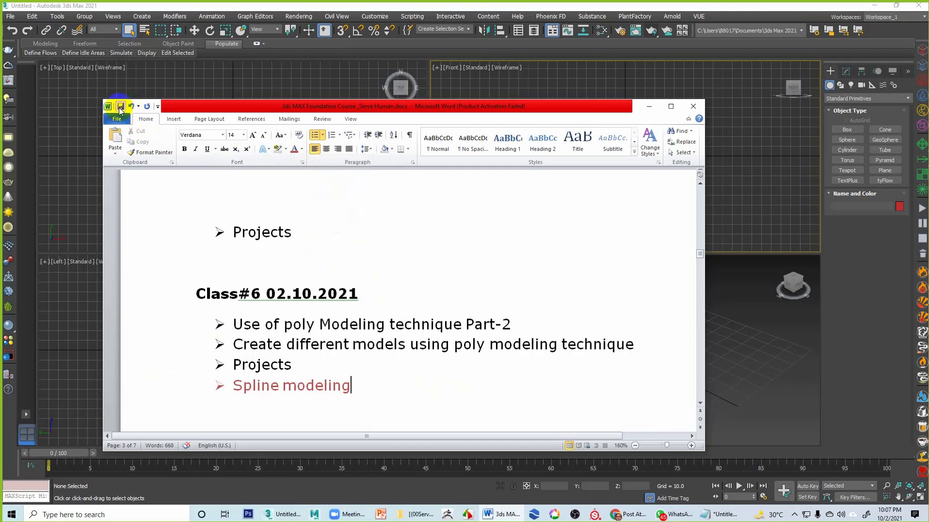
{"action": "left_click", "coordinate": [648, 106]}
{"action": "left_click", "coordinate": [589, 334]}
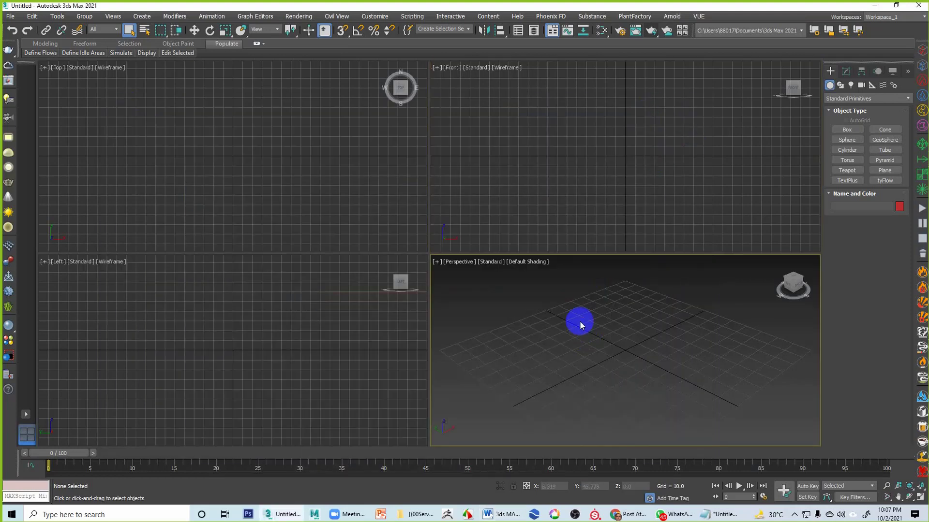
Step: Show the Splines shape creation tools and maximize the Perspective viewport
{"action": "left_click", "coordinate": [252, 339]}
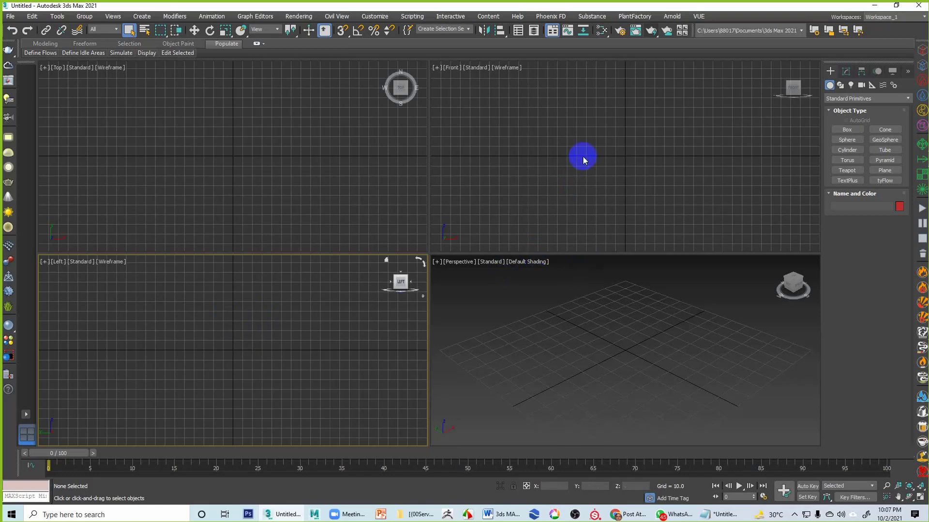
{"action": "left_click", "coordinate": [546, 378]}
{"action": "left_click", "coordinate": [286, 364]}
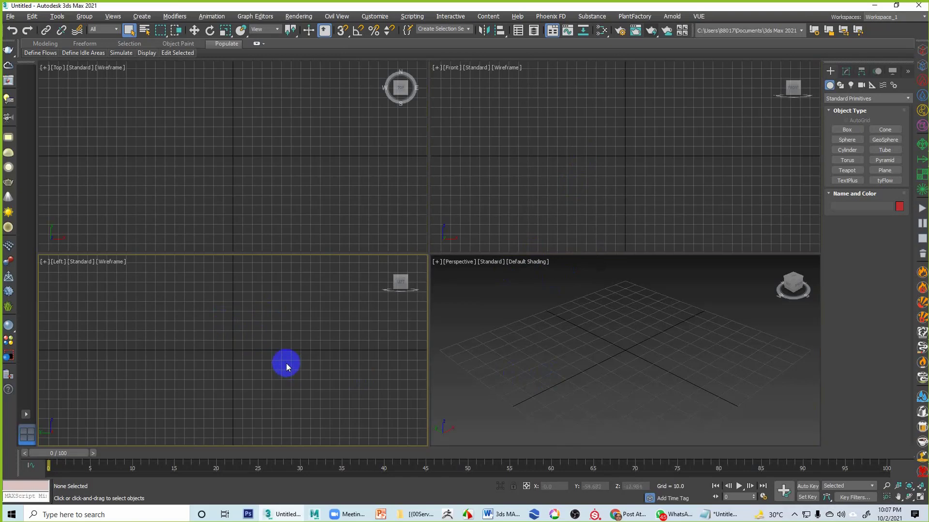
{"action": "key", "text": "alt+w"}
{"action": "left_click", "coordinate": [840, 85]}
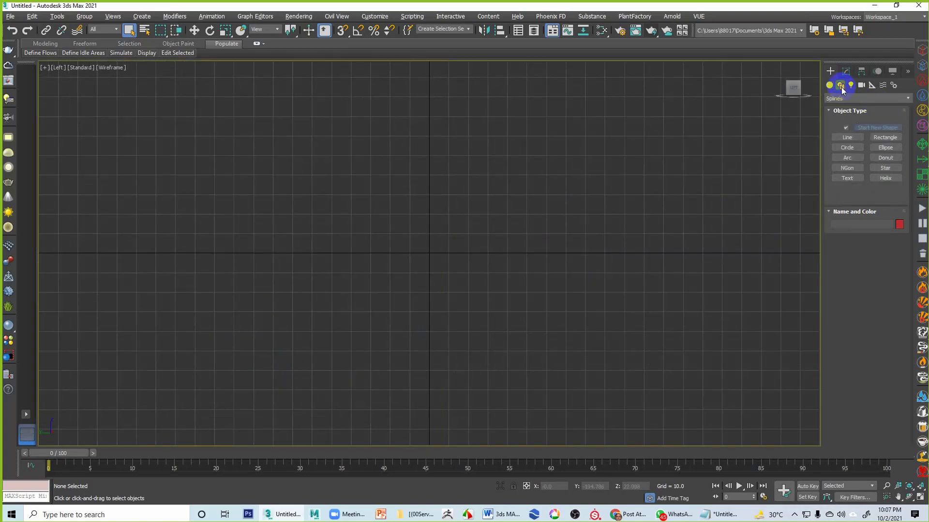
{"action": "left_click", "coordinate": [846, 150]}
{"action": "key", "text": "alt+w"}
{"action": "right_click", "coordinate": [539, 253]}
{"action": "key", "text": "alt+w"}
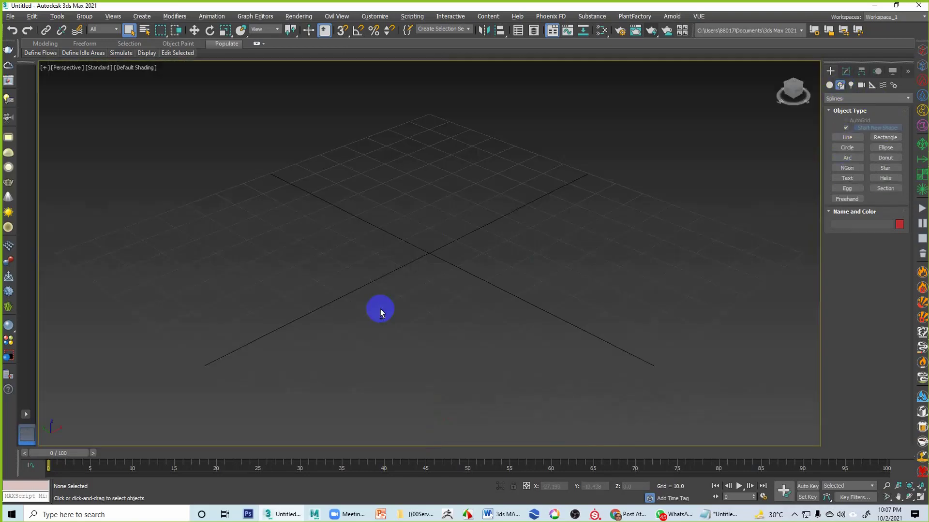
Step: Draw an open trapezoidal line in the Left view, with sloping legs about 91 units long and a top segment about 80 units
{"action": "key", "text": "alt+w"}
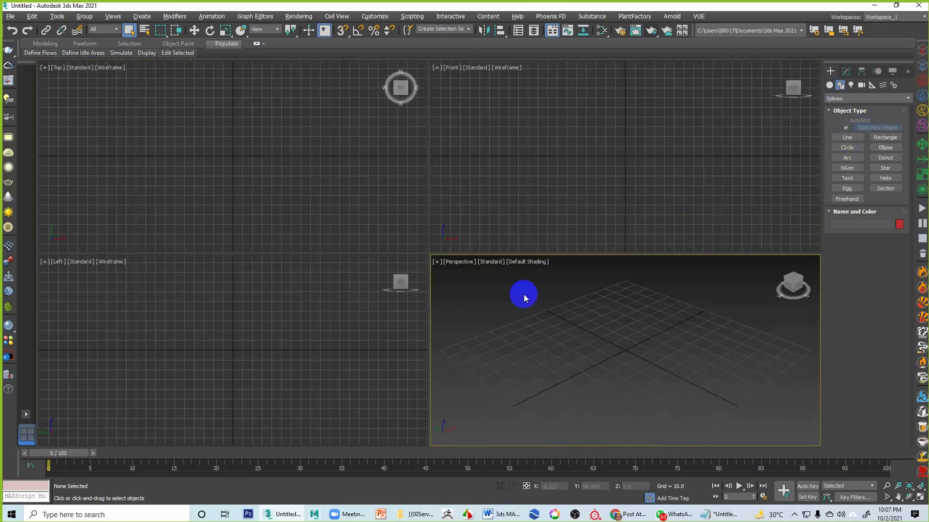
{"action": "left_click", "coordinate": [295, 352]}
{"action": "key", "text": "alt+w"}
{"action": "middle_click_drag", "start_coordinate": [624, 219], "coordinate": [607, 278]}
{"action": "middle_click_drag", "start_coordinate": [698, 170], "coordinate": [687, 145]}
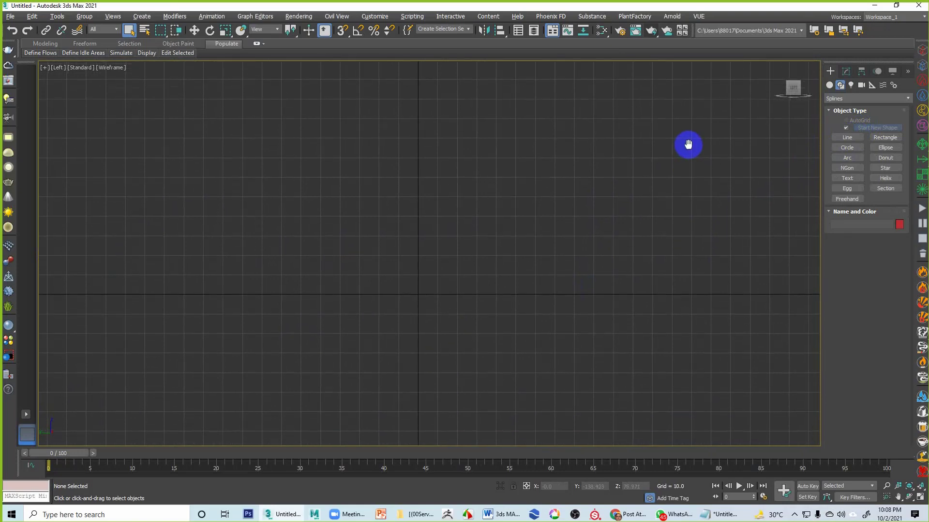
{"action": "left_click", "coordinate": [854, 138]}
{"action": "middle_click_drag", "start_coordinate": [377, 296], "coordinate": [348, 338]}
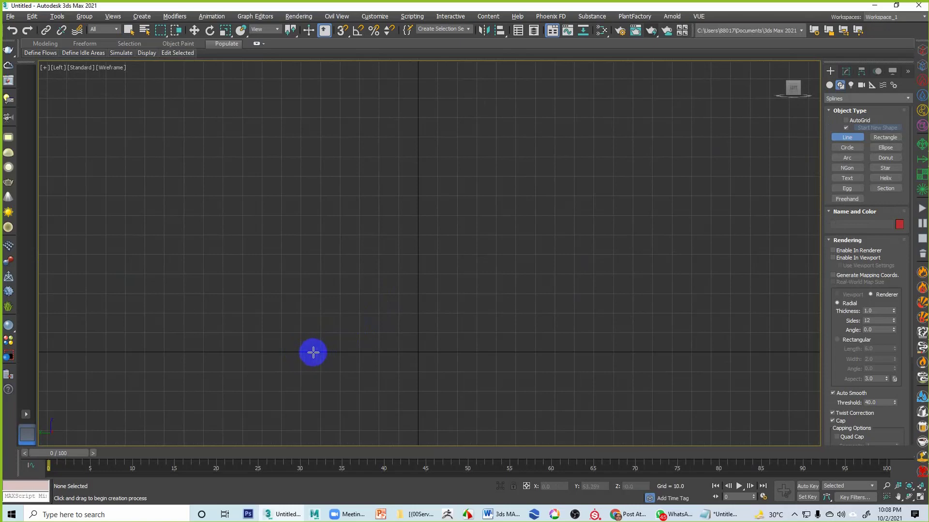
{"action": "left_click", "coordinate": [302, 352]}
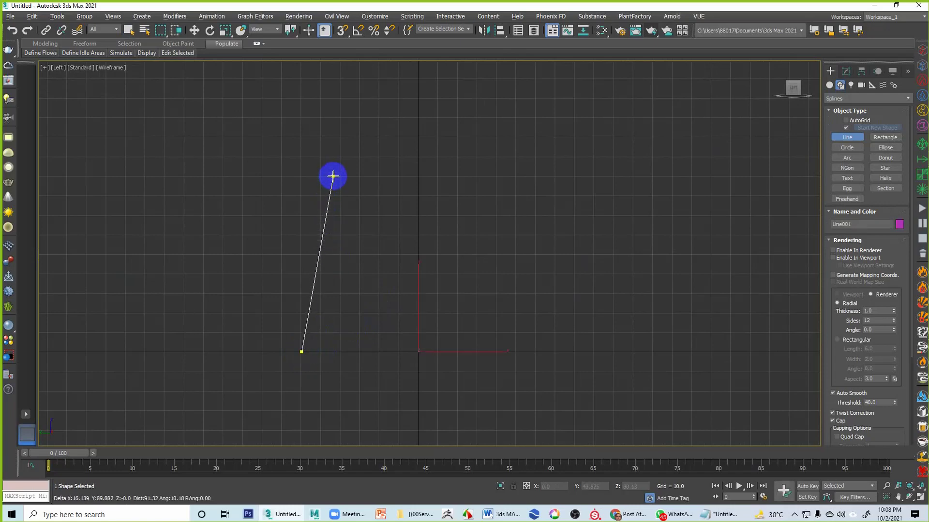
{"action": "left_click", "coordinate": [333, 177]}
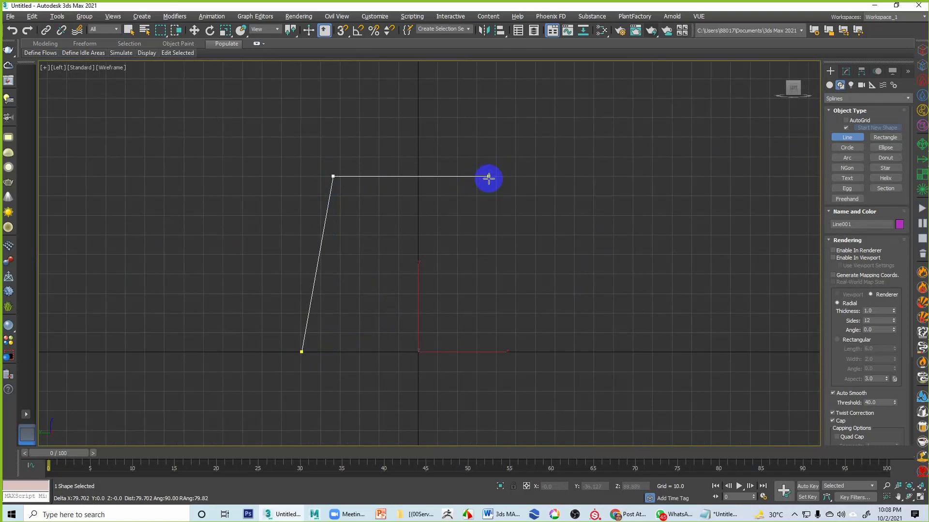
{"action": "left_click", "coordinate": [488, 177]}
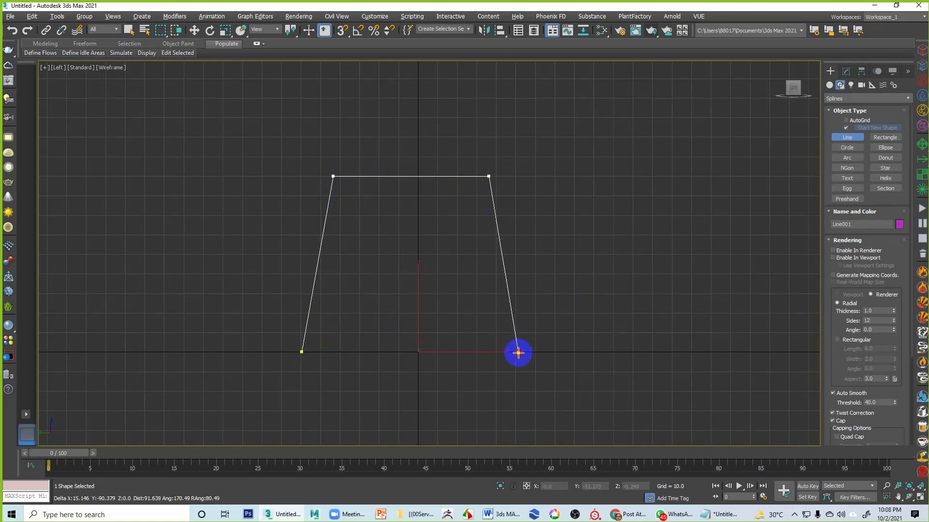
{"action": "left_click", "coordinate": [518, 352]}
{"action": "right_click", "coordinate": [452, 354]}
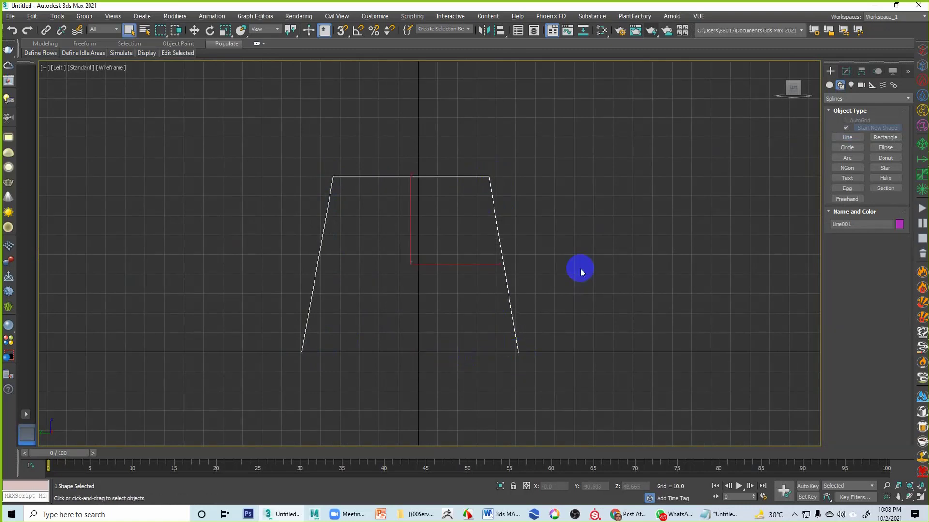
Step: Fillet the two upper corner vertices of the trapezoidal line into wide rounded bends
{"action": "left_click", "coordinate": [846, 72]}
{"action": "left_click", "coordinate": [855, 225]}
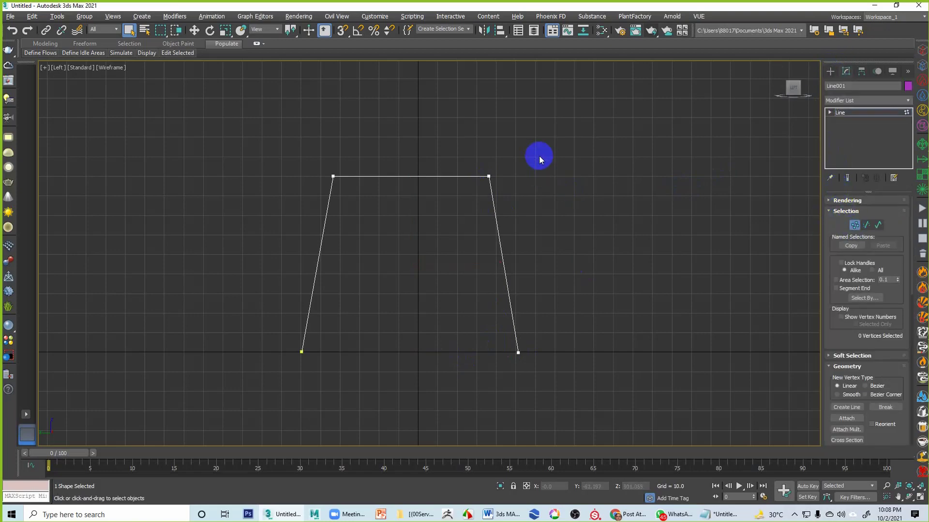
{"action": "left_click_drag", "start_coordinate": [540, 159], "coordinate": [314, 190]}
{"action": "right_click", "coordinate": [332, 175]}
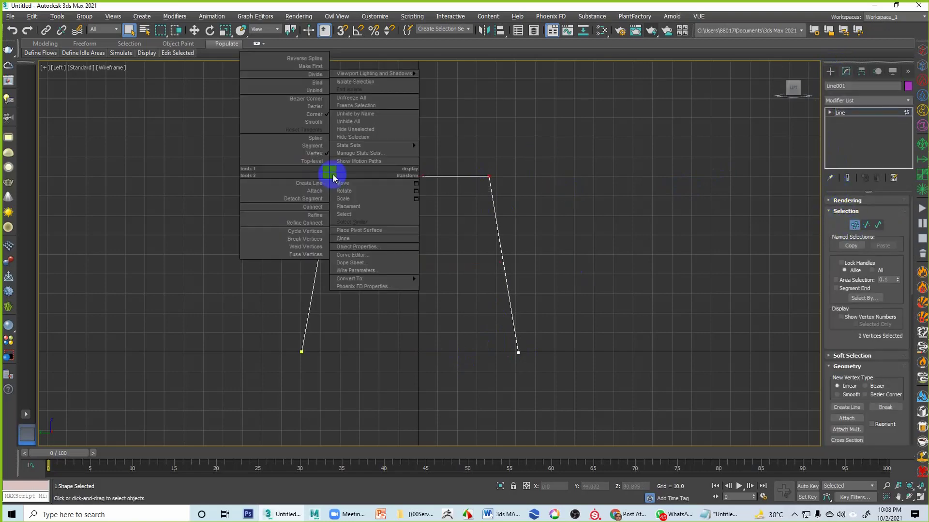
{"action": "left_click", "coordinate": [841, 282]}
{"action": "left_click_drag", "start_coordinate": [830, 392], "coordinate": [852, 286]}
{"action": "left_click_drag", "start_coordinate": [828, 385], "coordinate": [831, 268]}
{"action": "left_click", "coordinate": [854, 347]}
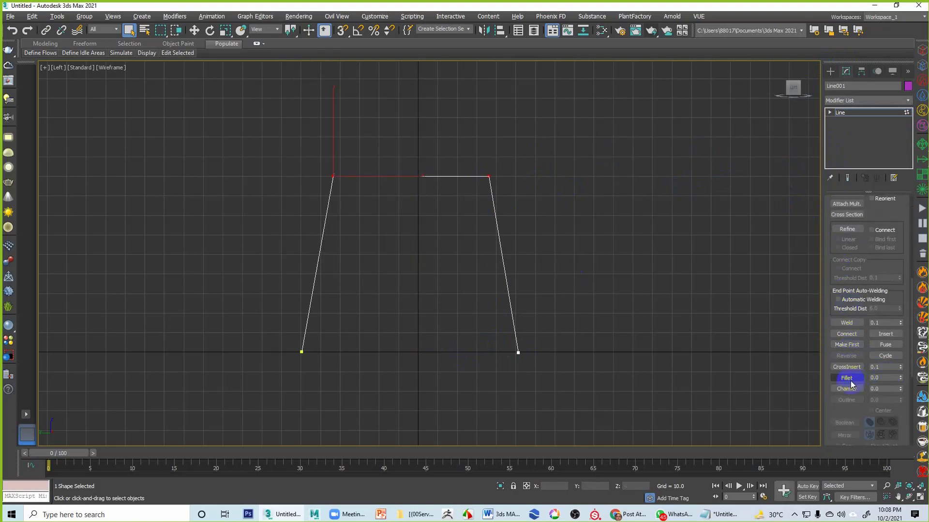
{"action": "left_click_drag", "start_coordinate": [901, 378], "coordinate": [899, 365]}
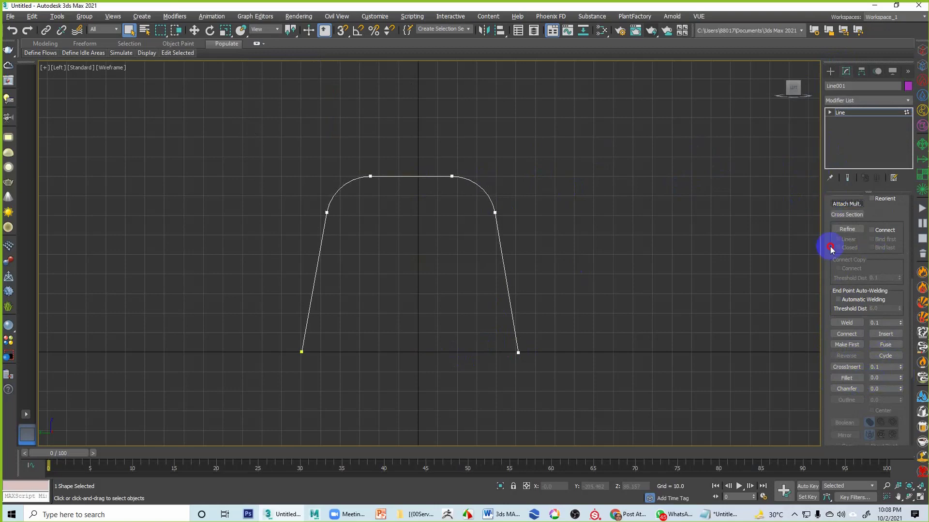
Step: Enable the line in the renderer and viewport, with a radial thickness of 5.27
{"action": "left_click_drag", "start_coordinate": [829, 243], "coordinate": [829, 411]}
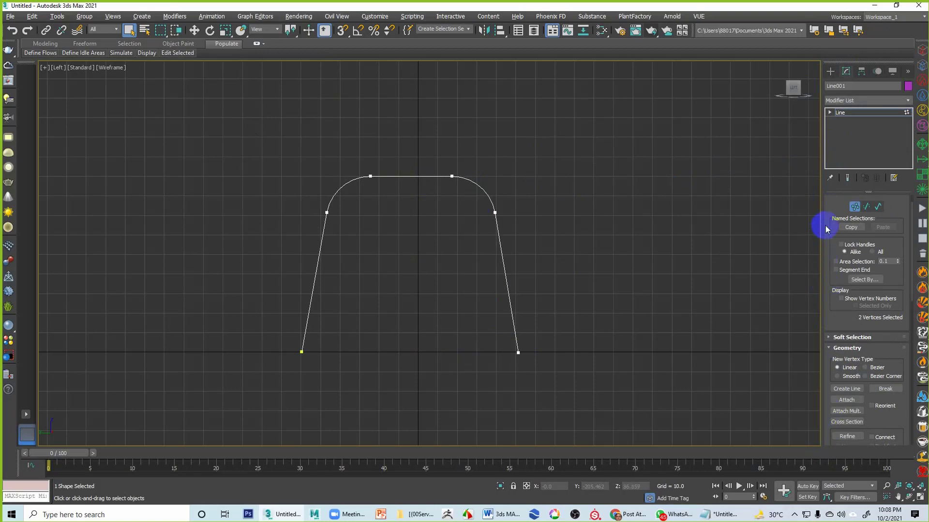
{"action": "left_click_drag", "start_coordinate": [828, 229], "coordinate": [831, 388]}
{"action": "left_click", "coordinate": [844, 199]}
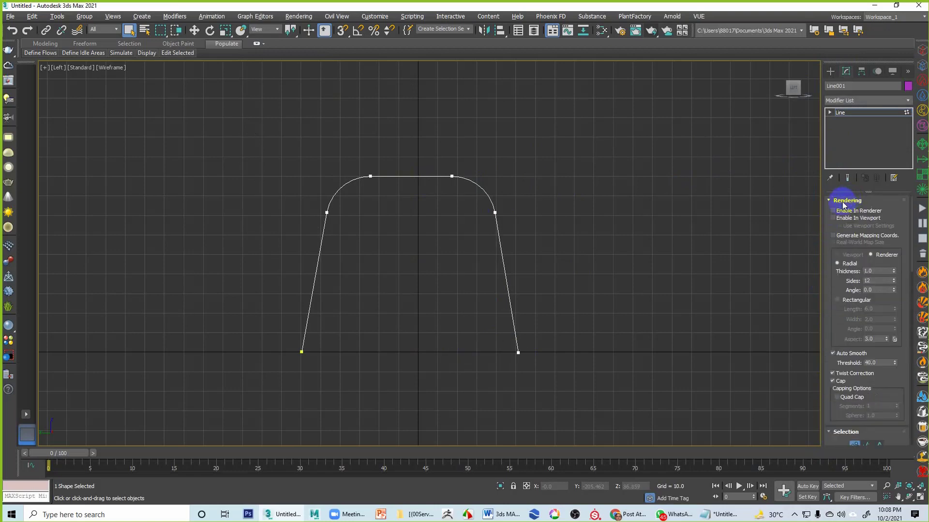
{"action": "left_click", "coordinate": [832, 211]}
{"action": "left_click", "coordinate": [833, 218]}
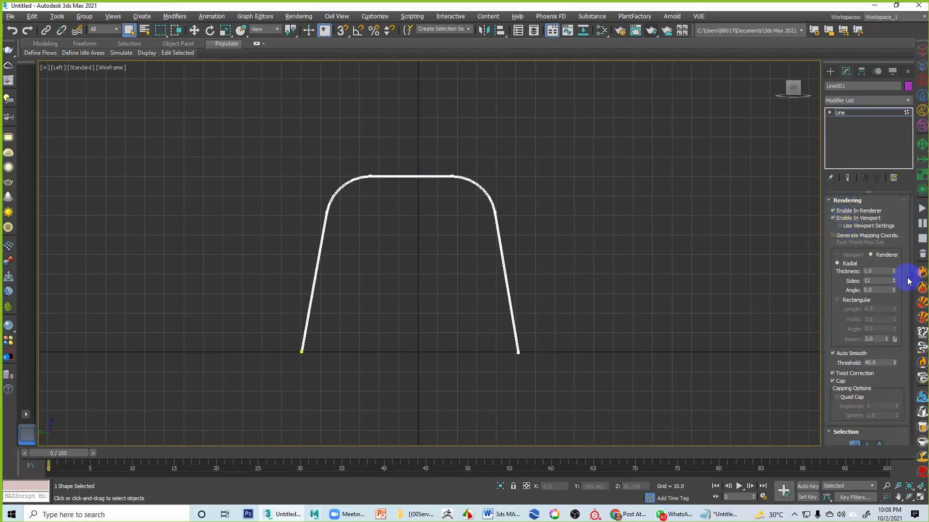
{"action": "left_click_drag", "start_coordinate": [894, 272], "coordinate": [919, 19]}
{"action": "left_click_drag", "start_coordinate": [11, 19], "coordinate": [20, 64]}
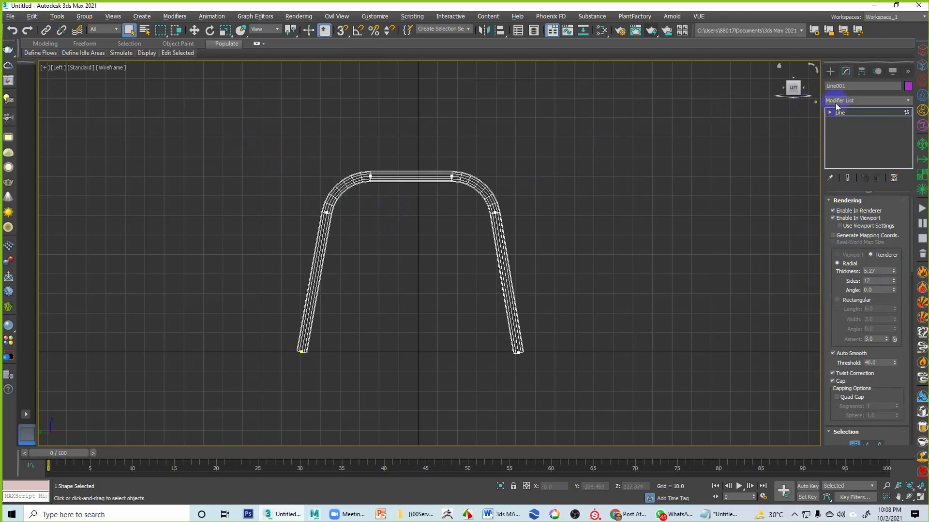
Step: Leave vertex editing and clone the tubular leg frame along the X axis in the Front view
{"action": "left_click_drag", "start_coordinate": [540, 180], "coordinate": [439, 310]}
{"action": "key", "text": "alt+w"}
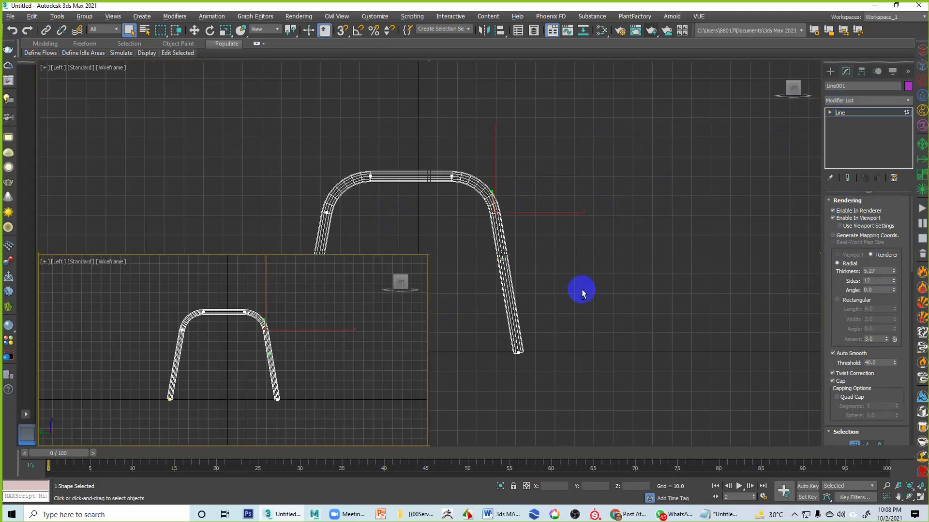
{"action": "key", "text": "alt+w"}
{"action": "middle_click_drag", "start_coordinate": [555, 315], "coordinate": [498, 332]}
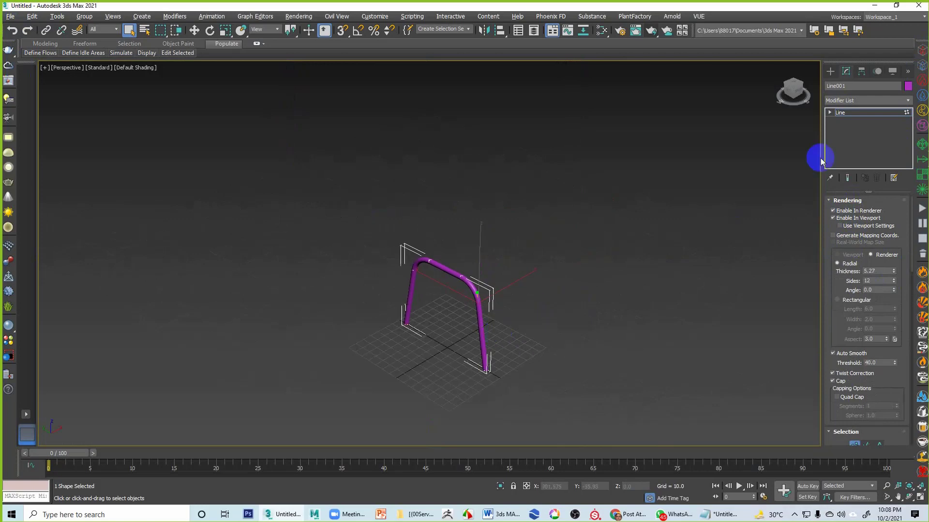
{"action": "left_click", "coordinate": [830, 71]}
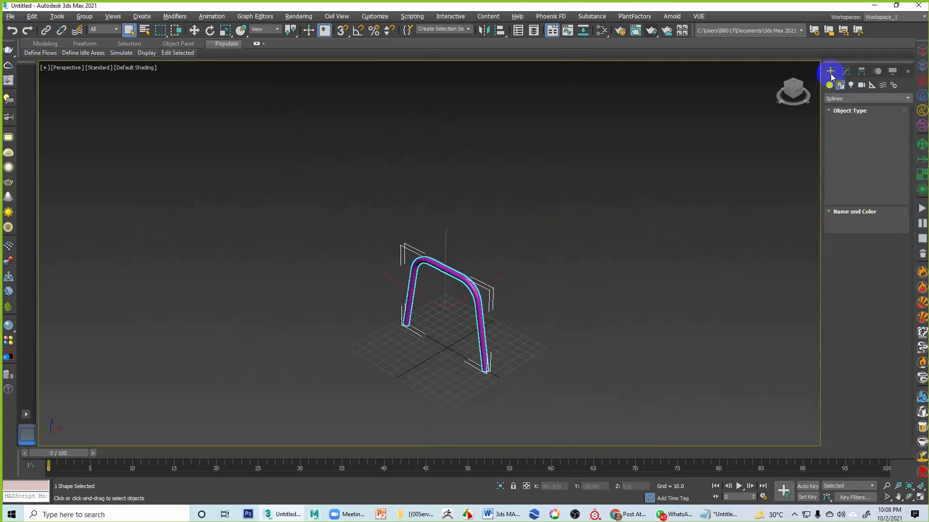
{"action": "left_click", "coordinate": [827, 110]}
{"action": "left_click", "coordinate": [560, 232]}
{"action": "left_click_drag", "start_coordinate": [560, 232], "coordinate": [376, 373]}
{"action": "key", "text": "alt+w"}
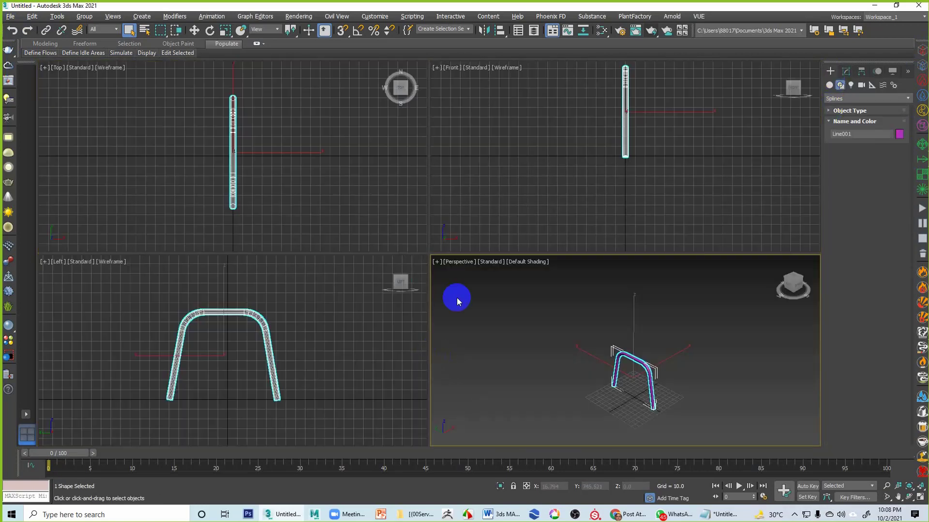
{"action": "middle_click", "coordinate": [588, 212]}
{"action": "key", "text": "w"}
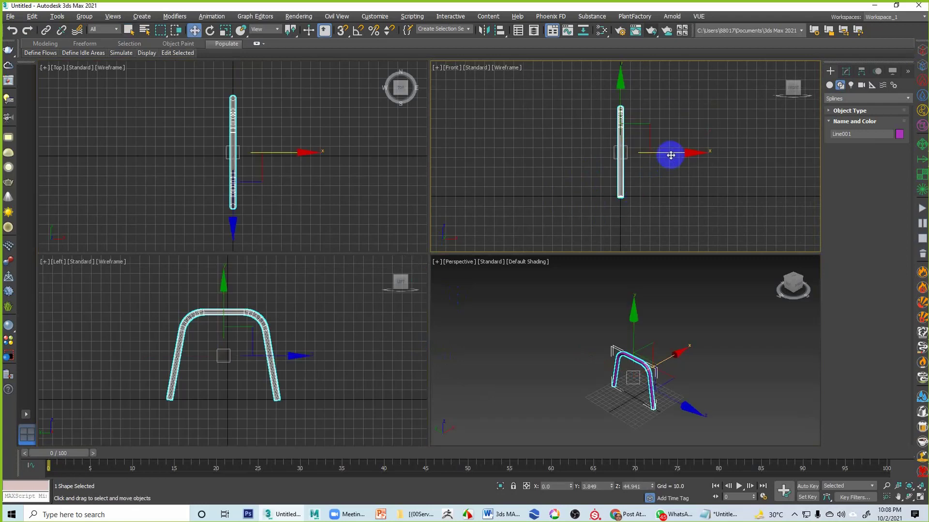
{"action": "mouse_move", "coordinate": [669, 155]}
{"action": "left_mouse_down"}
{"action": "mouse_move", "coordinate": [609, 153]}
{"action": "mouse_move", "coordinate": [717, 152]}
{"action": "left_mouse_up"}
{"action": "left_click", "coordinate": [468, 299]}
Step: Select both leg frames and move them along X so the pair is centered on the origin, then deselect them
{"action": "mouse_move", "coordinate": [532, 125]}
{"action": "left_mouse_down"}
{"action": "mouse_move", "coordinate": [705, 166]}
{"action": "mouse_move", "coordinate": [689, 152]}
{"action": "left_mouse_up"}
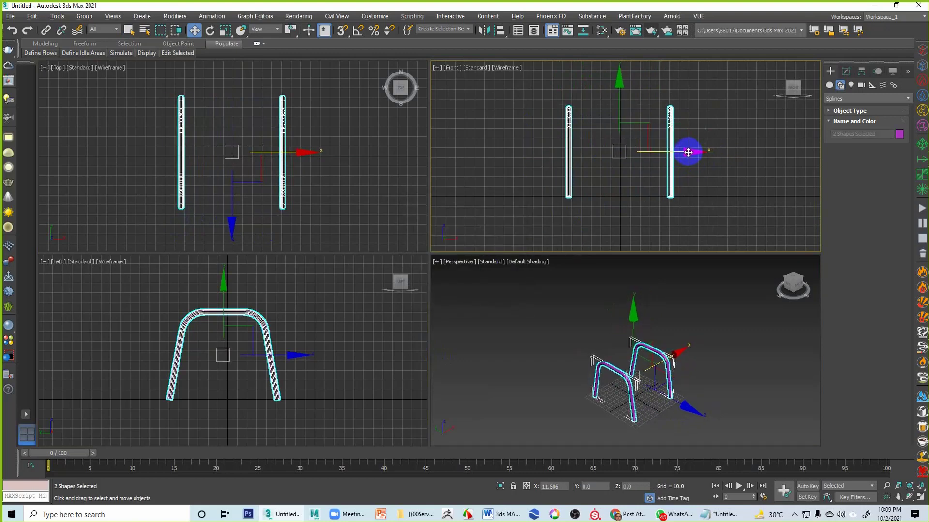
{"action": "left_click", "coordinate": [687, 364]}
{"action": "middle_click_drag", "start_coordinate": [687, 364], "coordinate": [592, 369], "text": "alt"}
Step: Draw a two-segment line in the Left view for a sloping backrest and a seat about 94 units long over the leg frames
{"action": "middle_click_drag", "start_coordinate": [252, 356], "coordinate": [274, 383]}
{"action": "scroll", "coordinate": [274, 383], "scroll_direction": "down", "scroll_amount": 2}
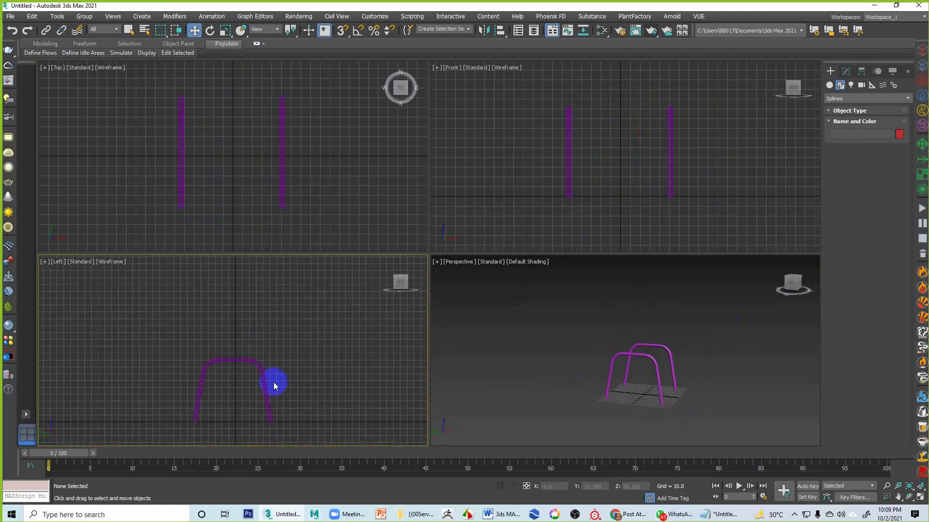
{"action": "key", "text": "alt+w"}
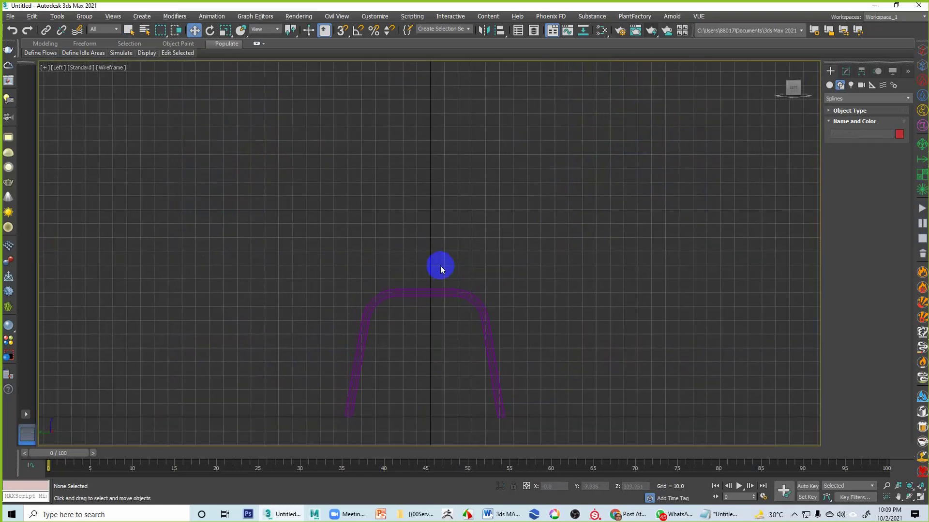
{"action": "left_click", "coordinate": [829, 85]}
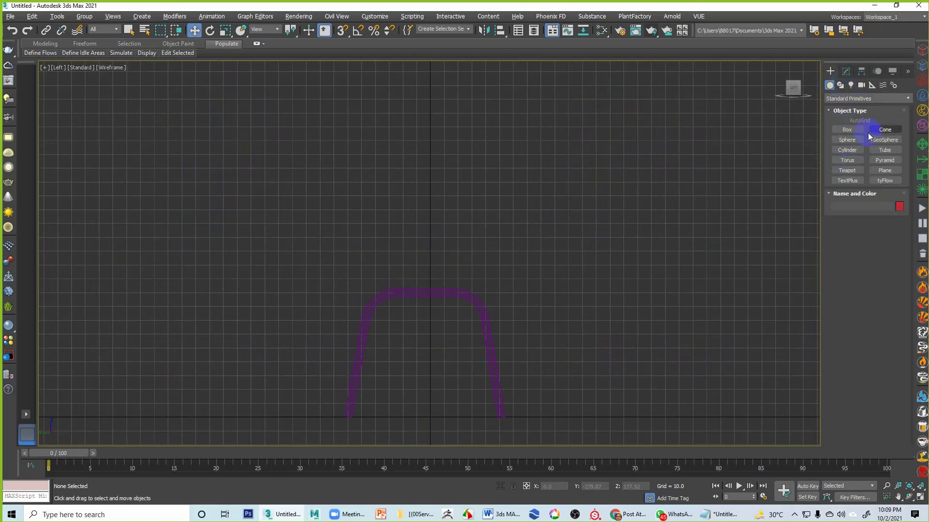
{"action": "left_click", "coordinate": [839, 85]}
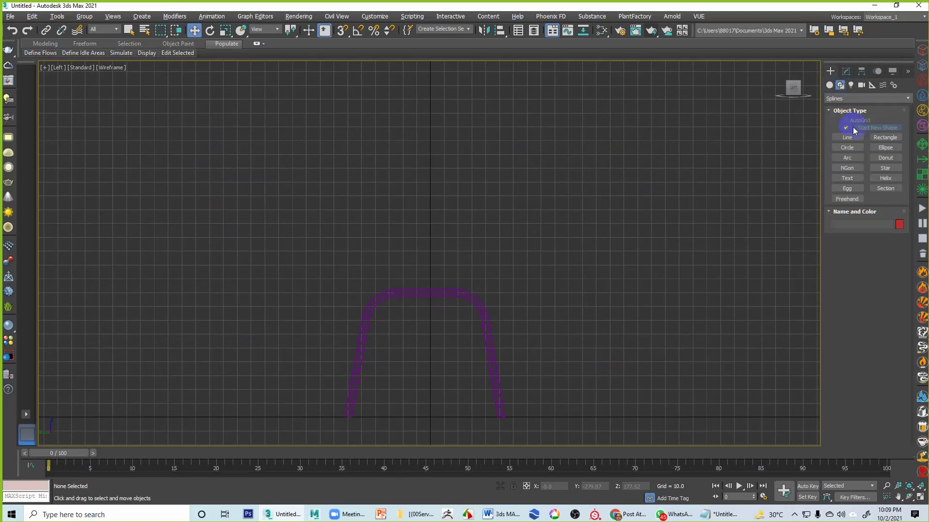
{"action": "left_click", "coordinate": [850, 138]}
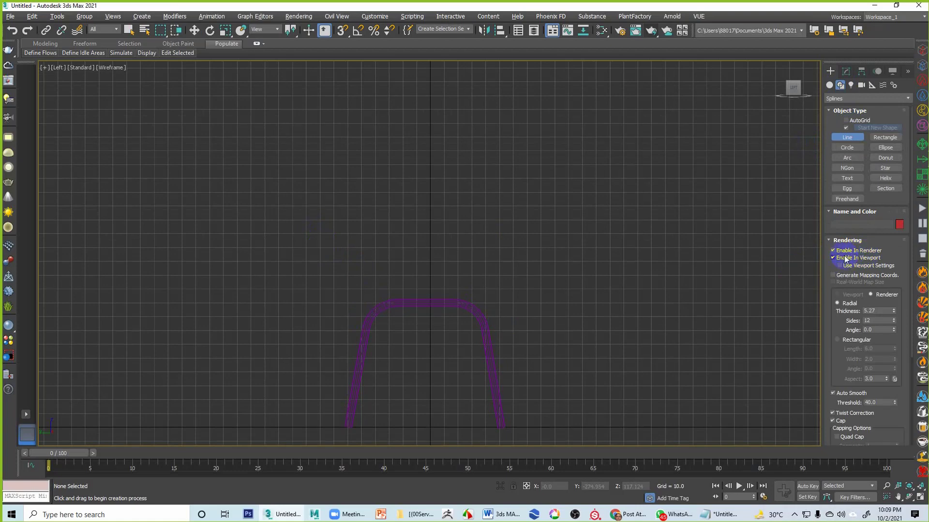
{"action": "middle_click_drag", "start_coordinate": [384, 242], "coordinate": [377, 238]}
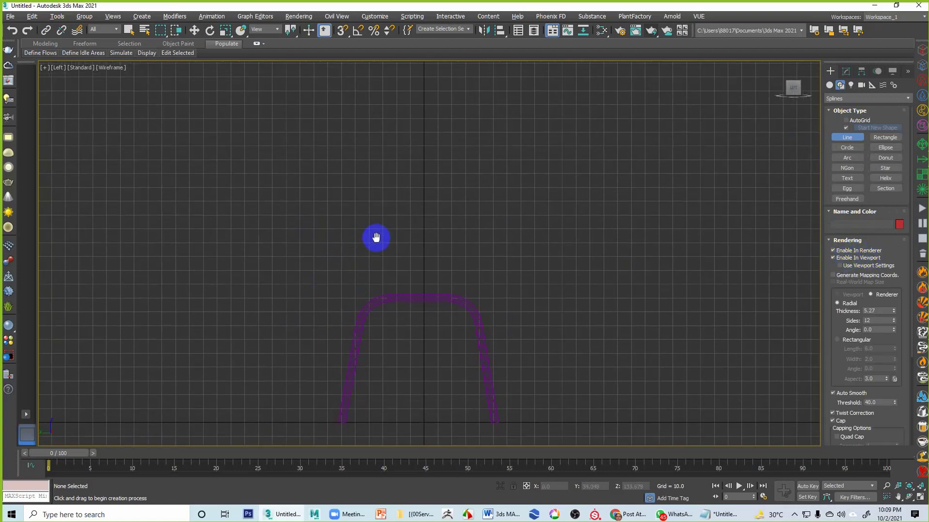
{"action": "left_click", "coordinate": [320, 139]}
{"action": "right_click", "coordinate": [336, 208]}
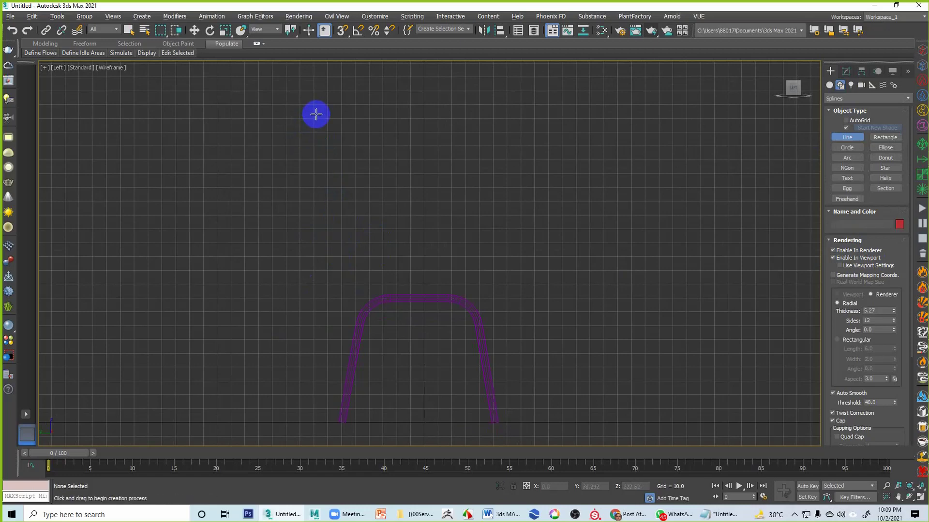
{"action": "left_click_drag", "start_coordinate": [314, 111], "coordinate": [356, 301]}
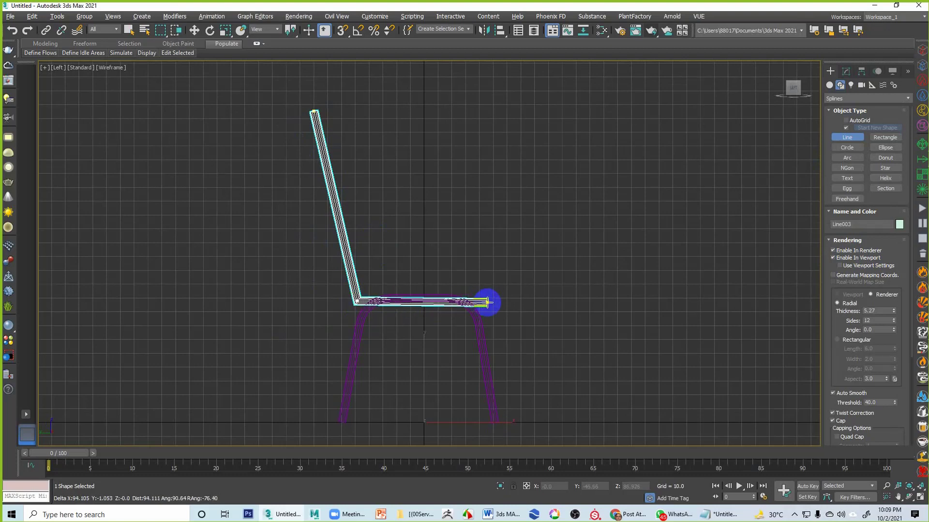
{"action": "left_click", "coordinate": [487, 302]}
{"action": "right_click", "coordinate": [529, 265]}
{"action": "right_click", "coordinate": [580, 238]}
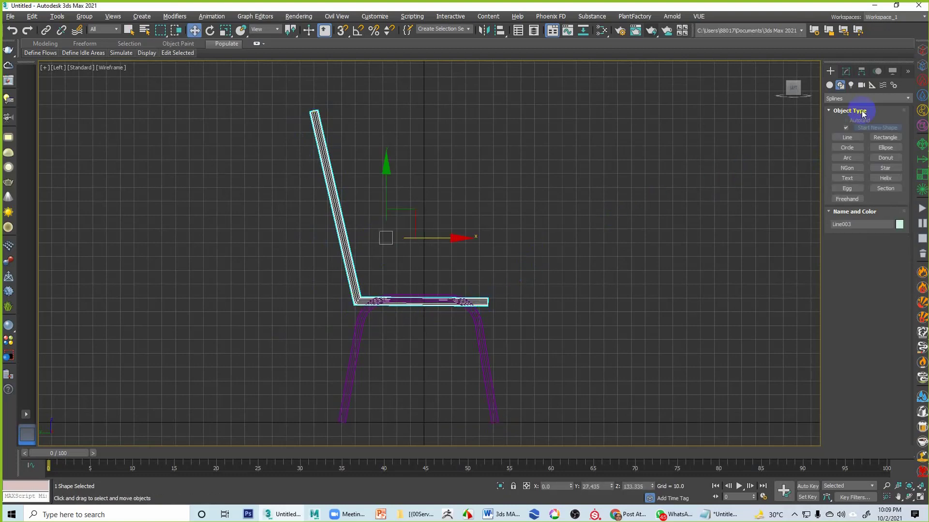
Step: Fillet the corner vertex between the backrest and seat of the line with a value of 18
{"action": "left_click", "coordinate": [846, 71]}
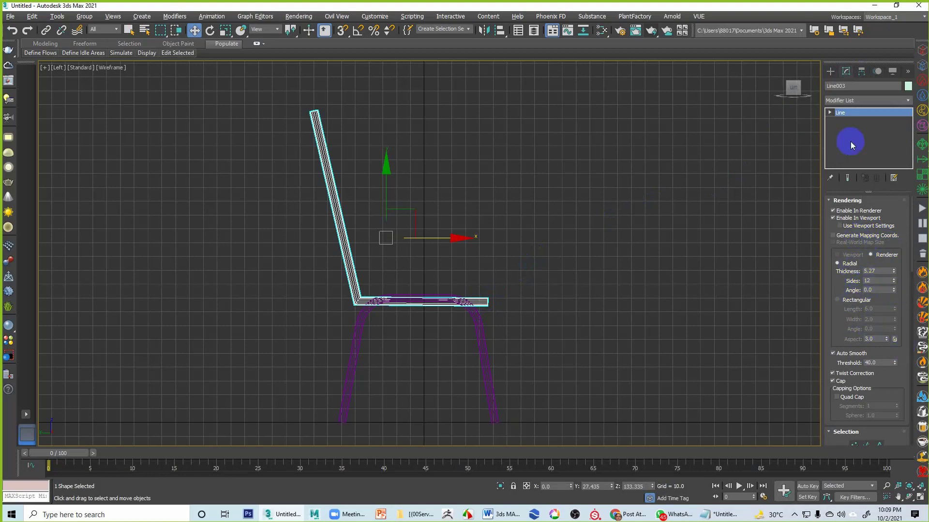
{"action": "left_click", "coordinate": [830, 112]}
{"action": "left_click", "coordinate": [848, 121]}
{"action": "left_click_drag", "start_coordinate": [328, 286], "coordinate": [370, 322]}
{"action": "right_click", "coordinate": [357, 303]}
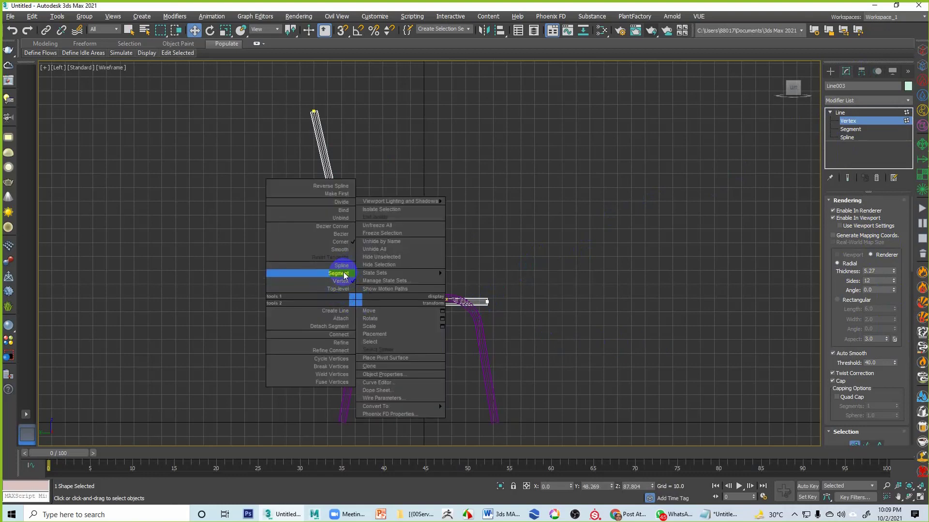
{"action": "mouse_move", "coordinate": [368, 200]}
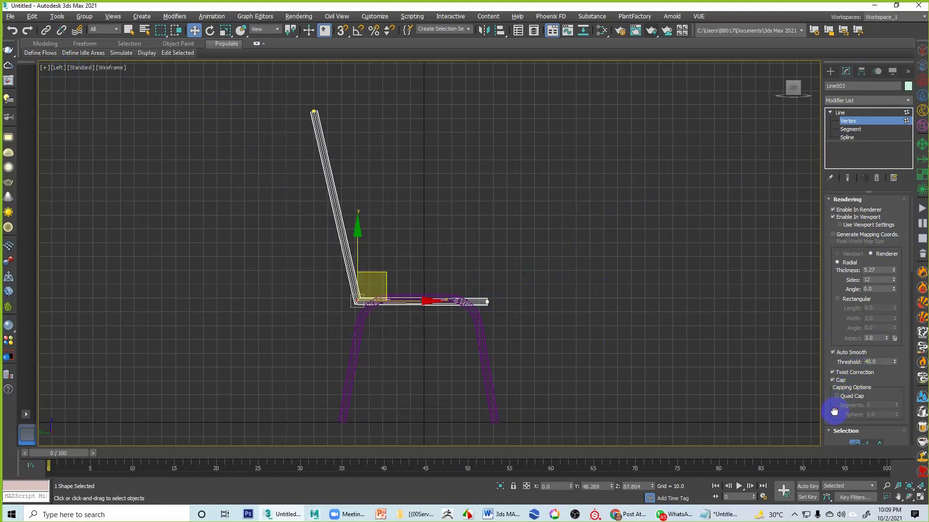
{"action": "scroll", "coordinate": [834, 411], "scroll_direction": "down", "scroll_amount": 5}
{"action": "key", "text": "F3"}
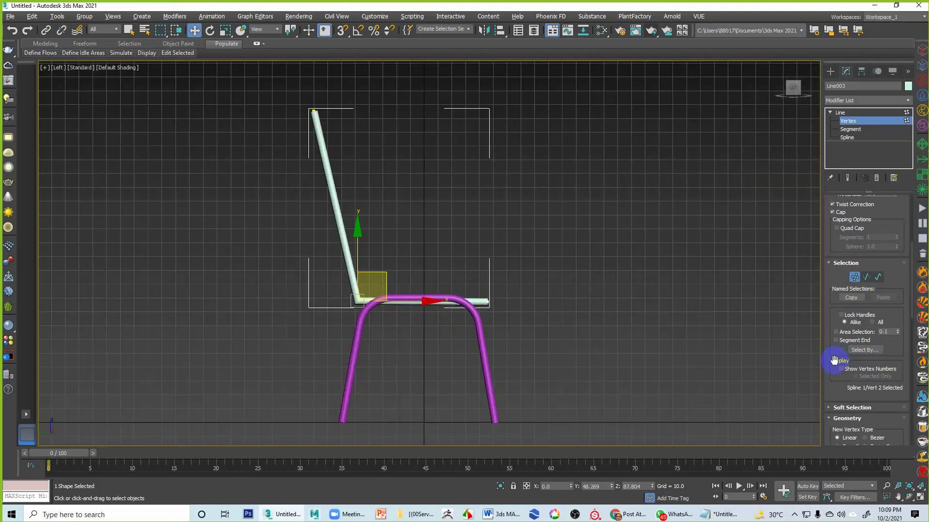
{"action": "key", "text": "F3"}
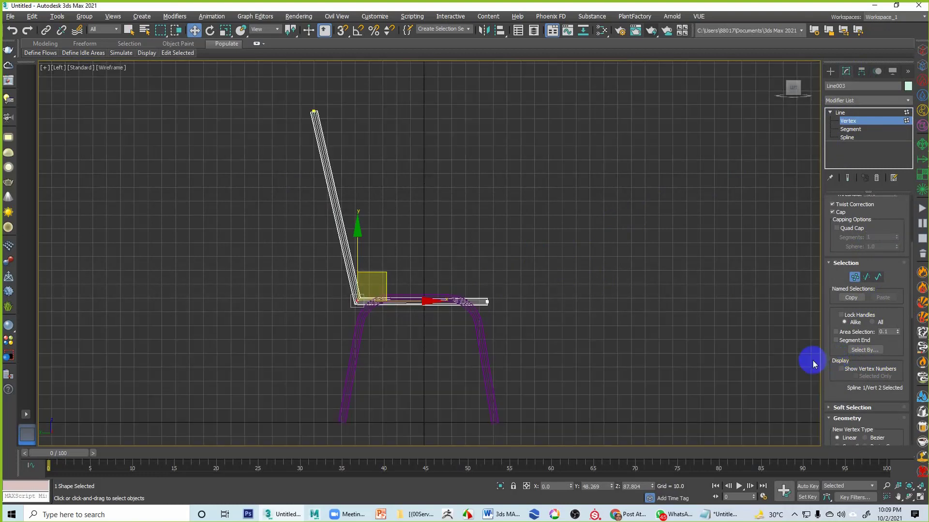
{"action": "left_click_drag", "start_coordinate": [830, 385], "coordinate": [850, 178]}
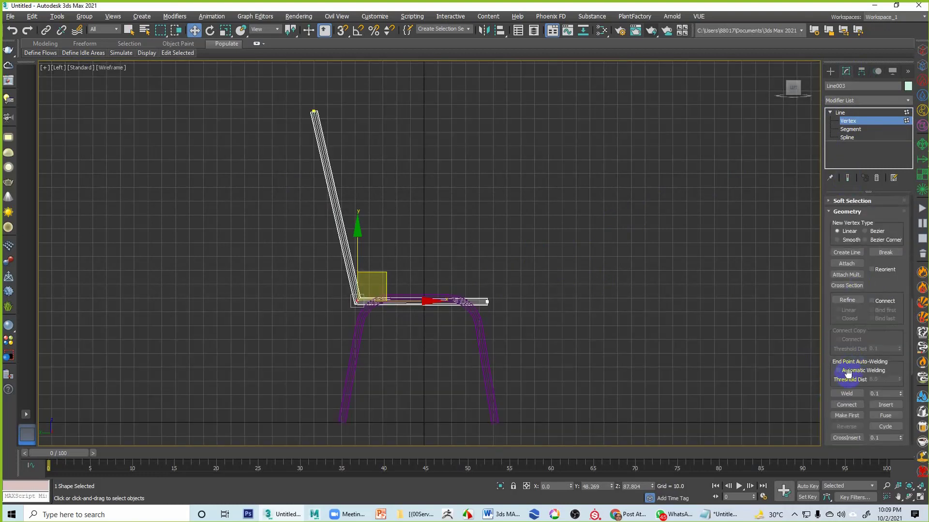
{"action": "scroll", "coordinate": [829, 329], "scroll_direction": "down", "scroll_amount": 5}
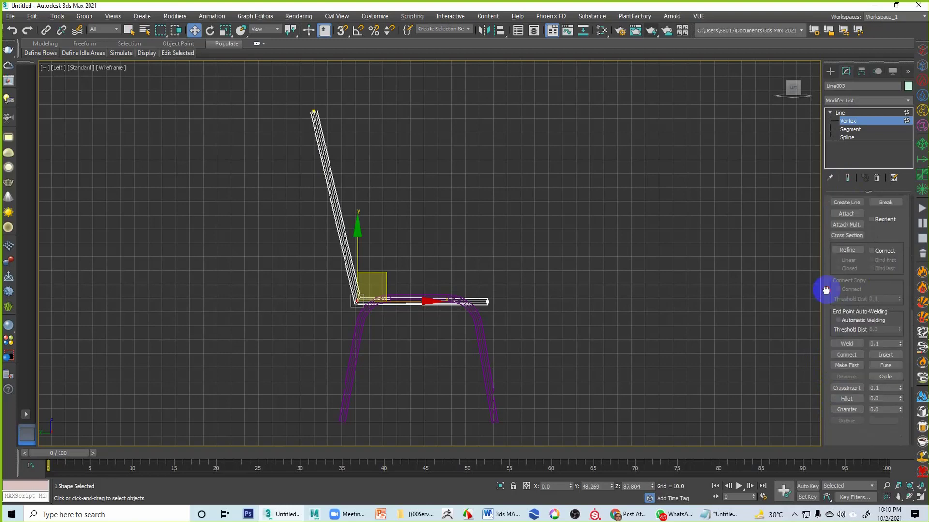
{"action": "left_click_drag", "start_coordinate": [900, 330], "coordinate": [905, 315]}
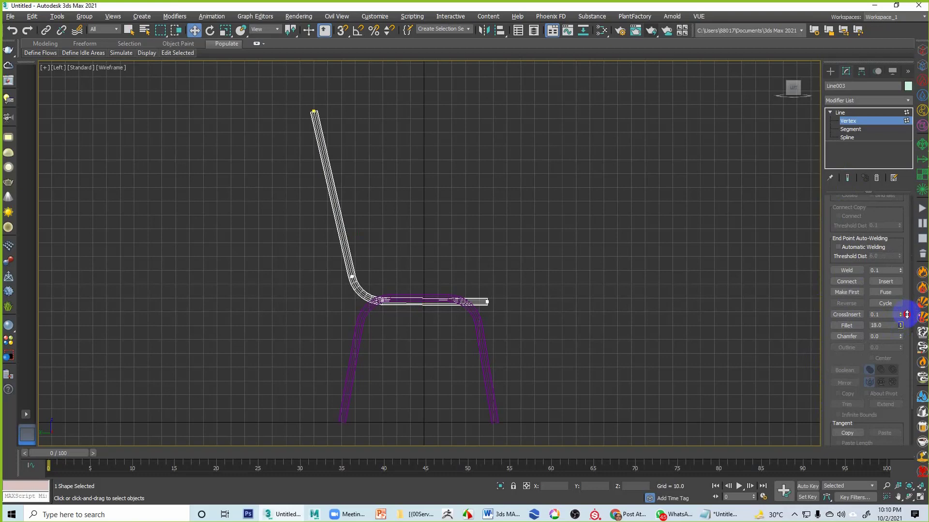
Step: Move the backrest's top vertex down and slightly toward the seat to shorten it, leave vertex editing and deselect the line
{"action": "left_click", "coordinate": [314, 112]}
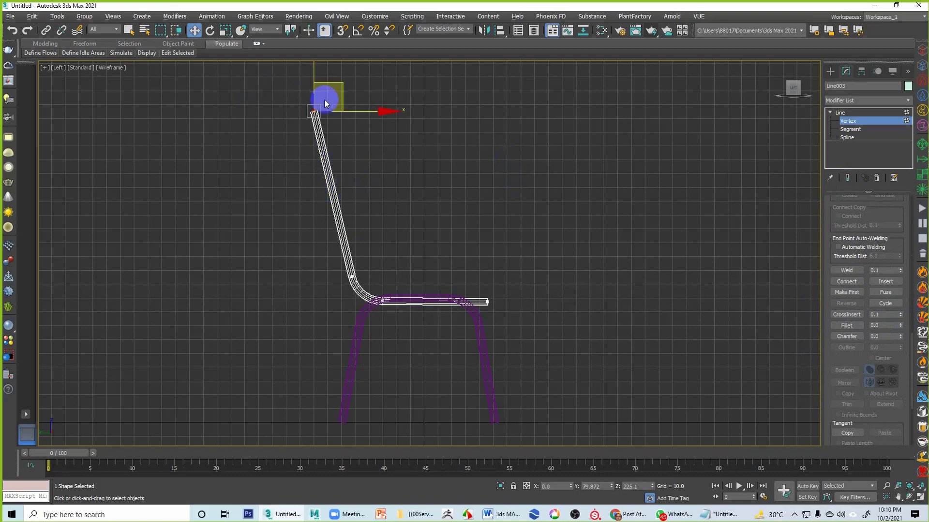
{"action": "left_click_drag", "start_coordinate": [342, 95], "coordinate": [352, 117]}
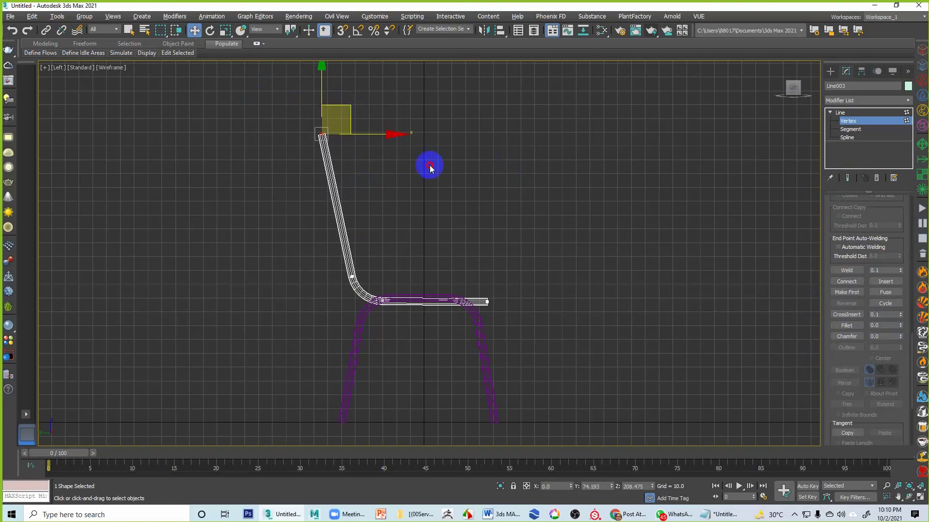
{"action": "left_click", "coordinate": [840, 113]}
{"action": "left_click", "coordinate": [675, 161]}
Step: Position the backrest-and-seat line along X above one leg frame and clone it as one copy above the other, then deselect
{"action": "key", "text": "alt+w"}
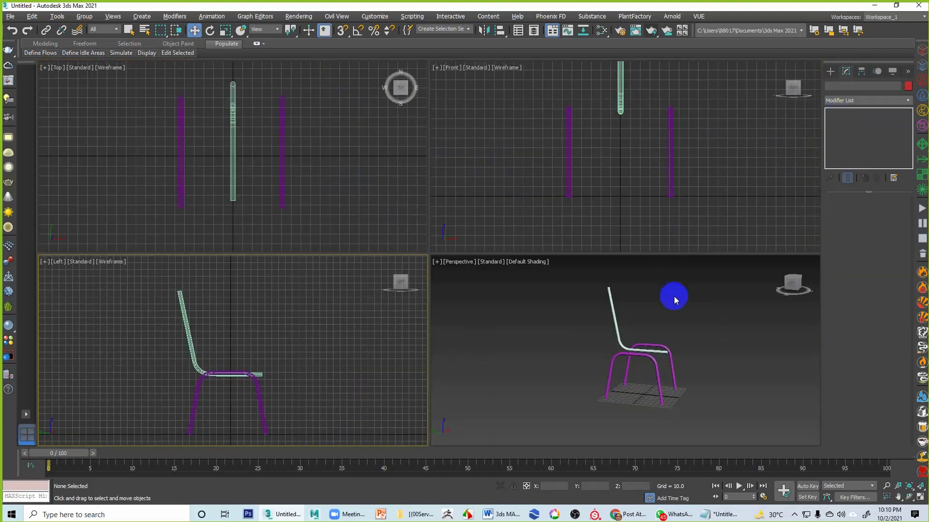
{"action": "middle_click_drag", "start_coordinate": [674, 296], "coordinate": [626, 326], "text": "alt"}
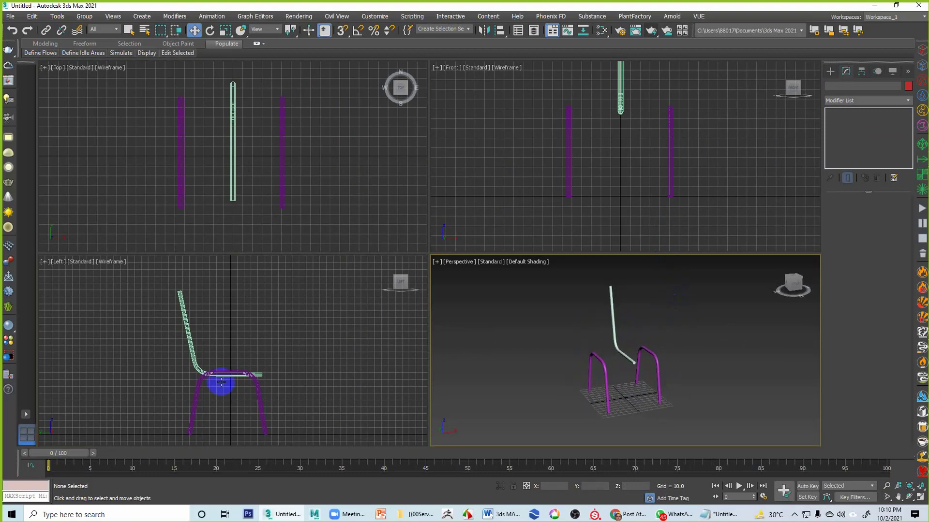
{"action": "left_click", "coordinate": [621, 110]}
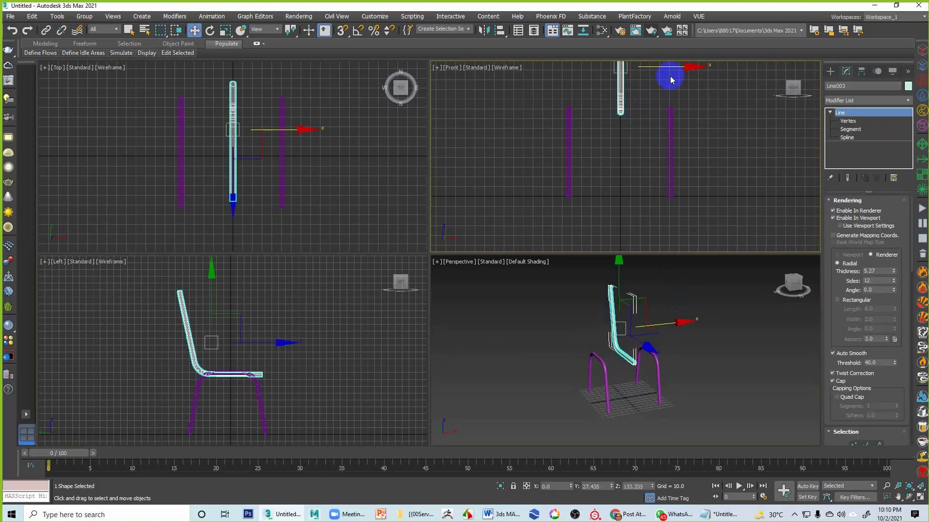
{"action": "mouse_move", "coordinate": [675, 68]}
{"action": "left_mouse_down"}
{"action": "mouse_move", "coordinate": [629, 74]}
{"action": "mouse_move", "coordinate": [688, 66]}
{"action": "mouse_move", "coordinate": [712, 77]}
{"action": "left_mouse_up"}
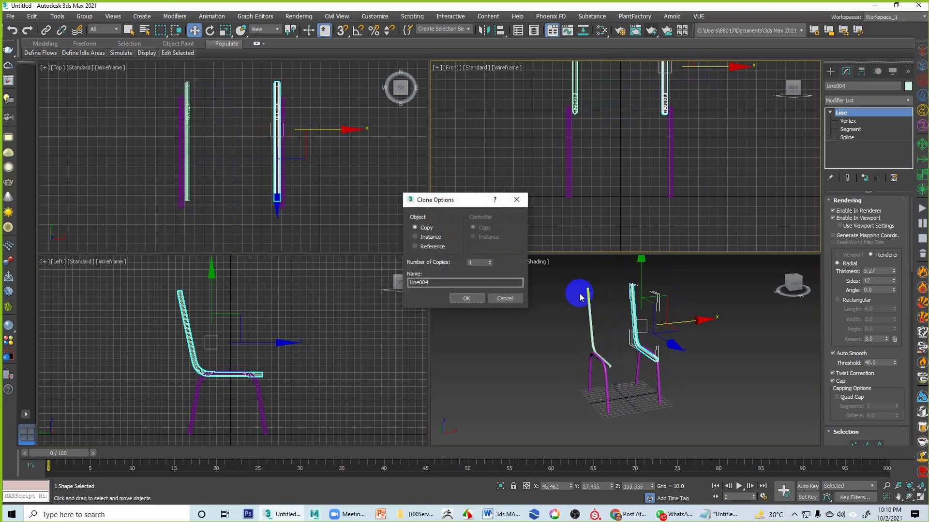
{"action": "left_click", "coordinate": [460, 296]}
{"action": "left_click", "coordinate": [493, 312]}
Step: Examine how the two backrest-and-seat tubes sit on the leg frames from several angles in the Perspective view
{"action": "key", "text": "alt+w"}
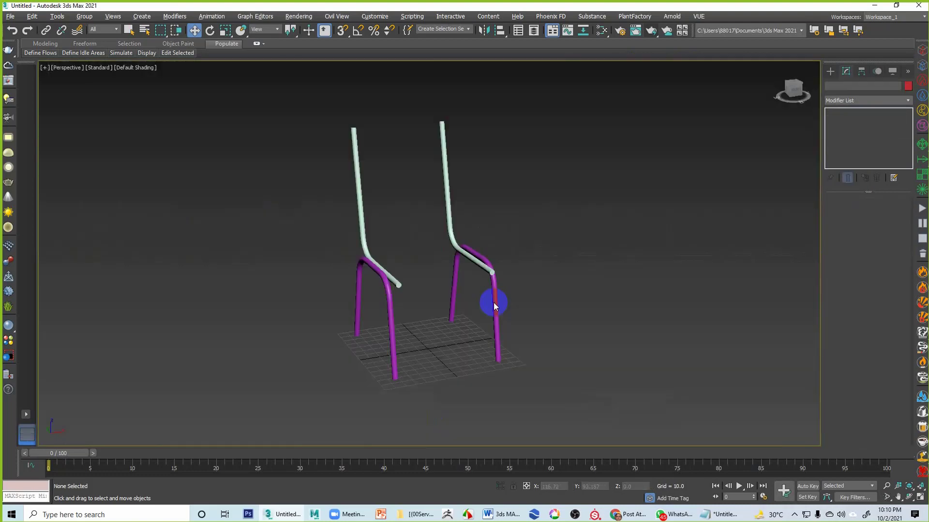
{"action": "middle_click_drag", "start_coordinate": [494, 303], "coordinate": [401, 302], "text": "alt"}
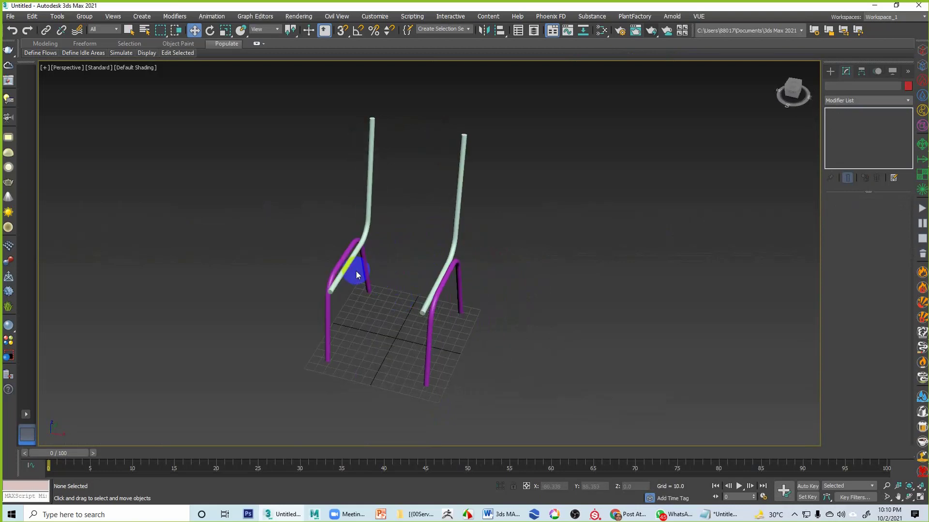
{"action": "middle_click_drag", "start_coordinate": [357, 273], "coordinate": [456, 259], "text": "alt"}
{"action": "left_click_drag", "start_coordinate": [443, 164], "coordinate": [393, 197]}
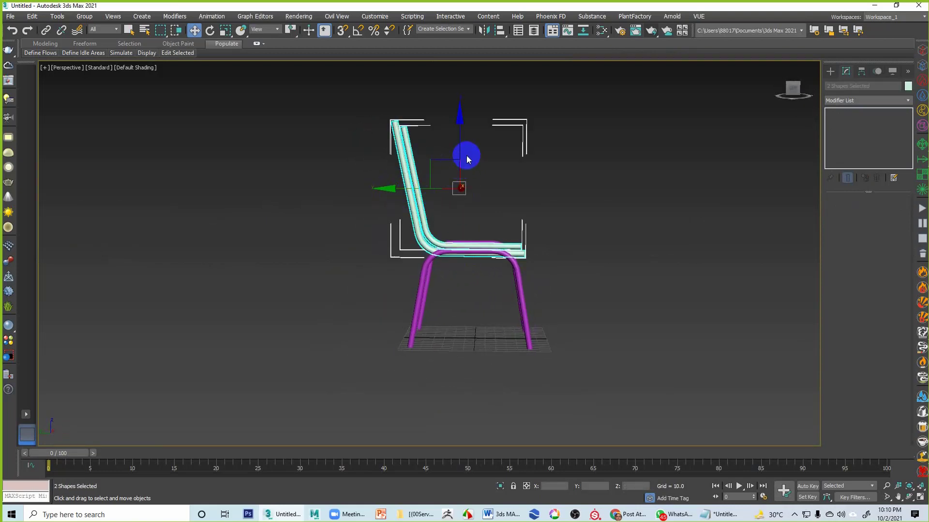
{"action": "left_click", "coordinate": [597, 176]}
{"action": "middle_click_drag", "start_coordinate": [597, 176], "coordinate": [353, 296], "text": "alt"}
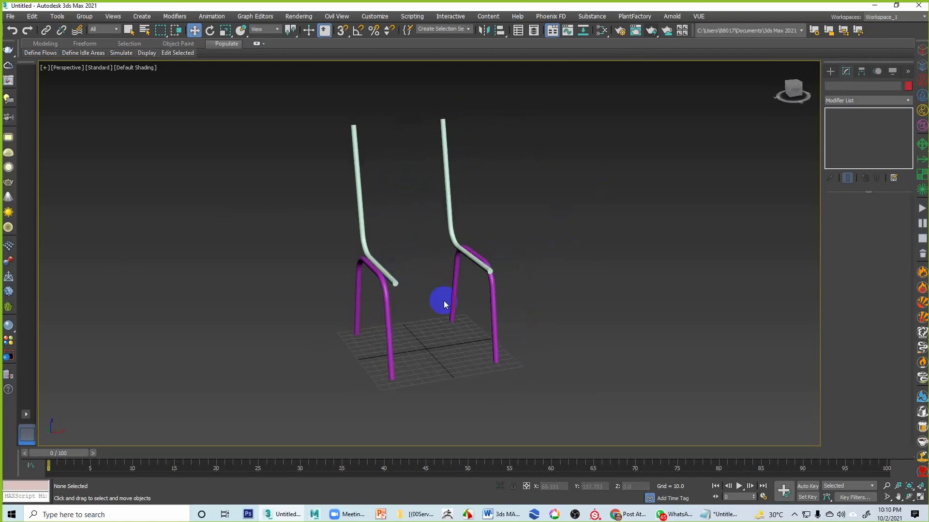
{"action": "middle_click_drag", "start_coordinate": [442, 305], "coordinate": [518, 259], "text": "alt"}
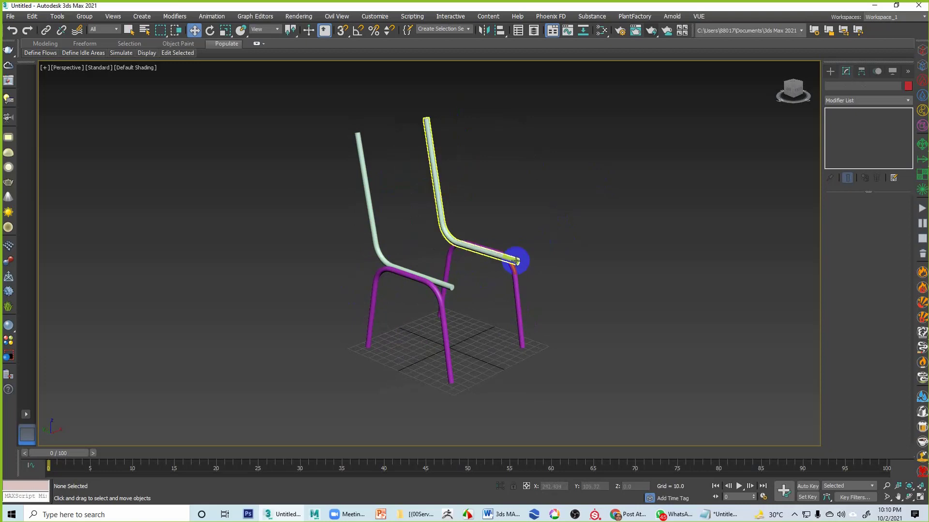
Step: Attach the second backrest-and-seat line to the first so both form one shape, then end Attach and deselect
{"action": "left_click", "coordinate": [374, 196]}
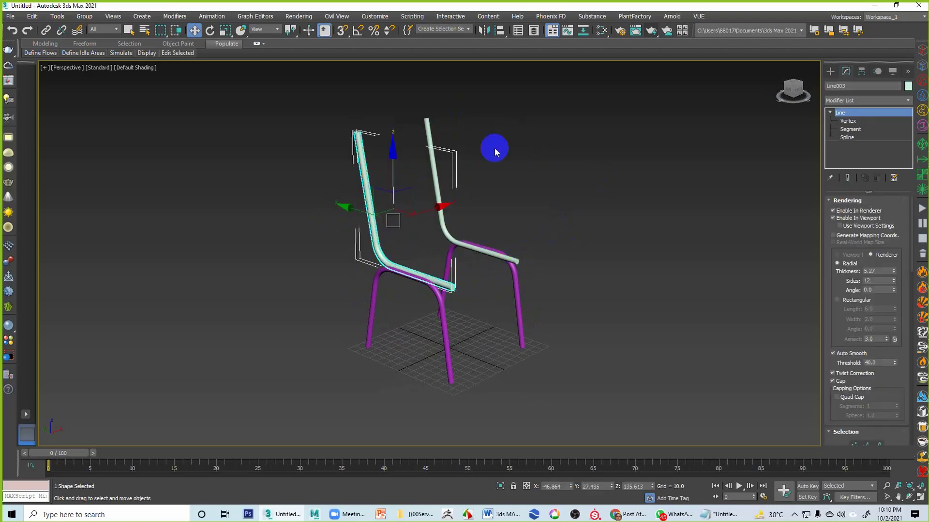
{"action": "left_click", "coordinate": [452, 195]}
{"action": "left_click_drag", "start_coordinate": [352, 208], "coordinate": [350, 209]}
{"action": "left_click_drag", "start_coordinate": [837, 290], "coordinate": [840, 166]}
{"action": "left_click_drag", "start_coordinate": [834, 385], "coordinate": [830, 235]}
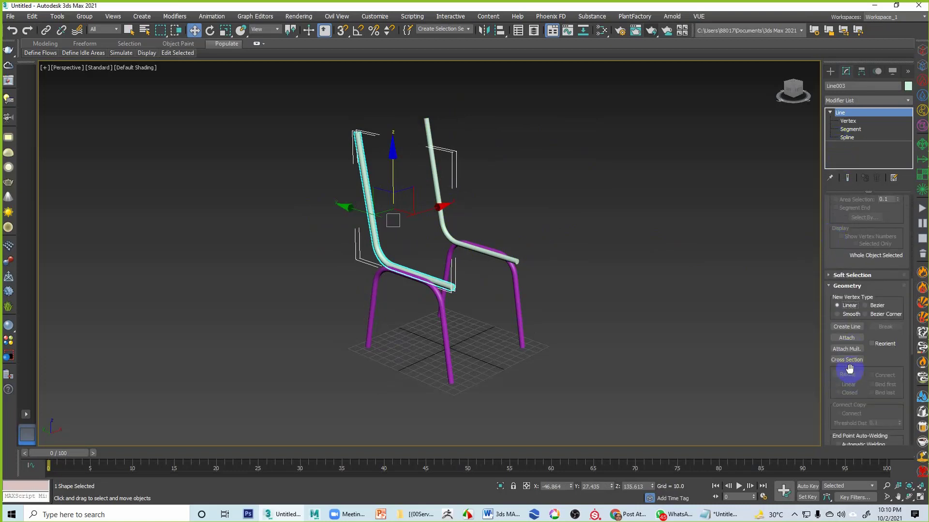
{"action": "left_click", "coordinate": [843, 339]}
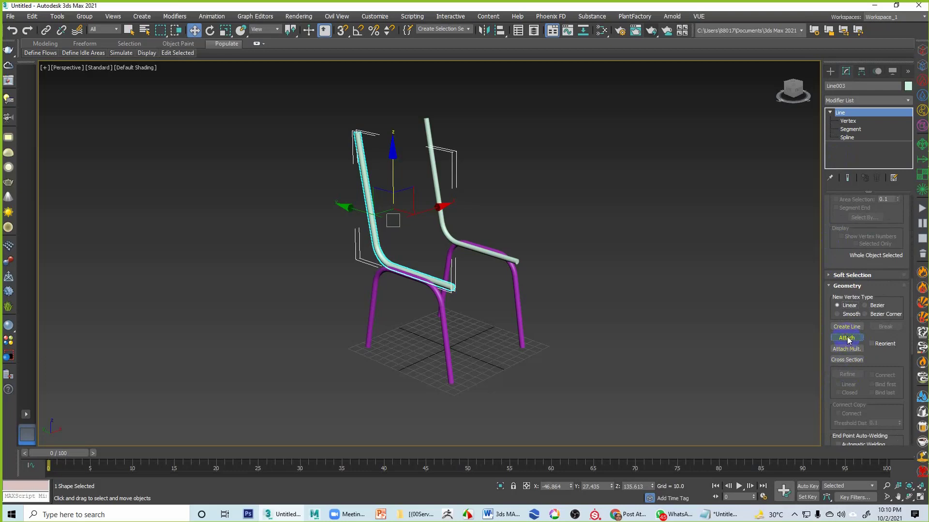
{"action": "left_click", "coordinate": [438, 198]}
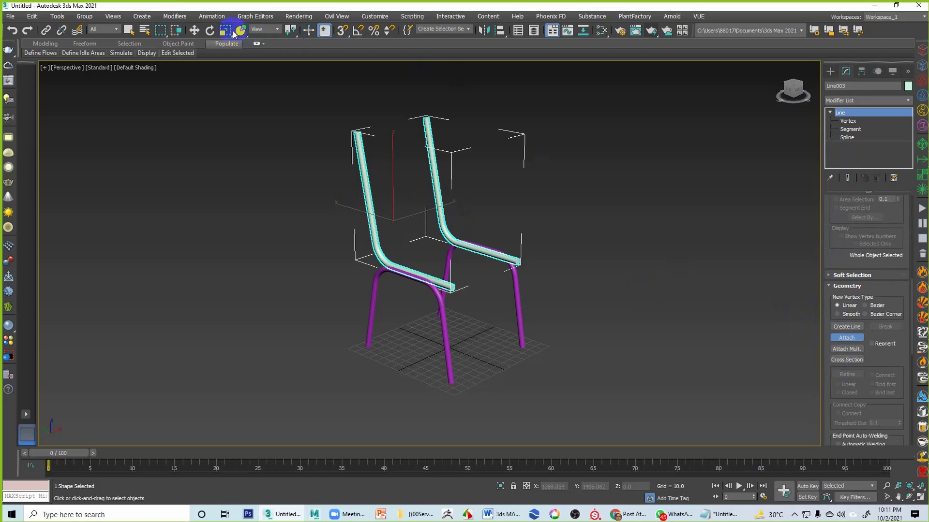
{"action": "left_click", "coordinate": [194, 30]}
{"action": "left_click", "coordinate": [481, 146]}
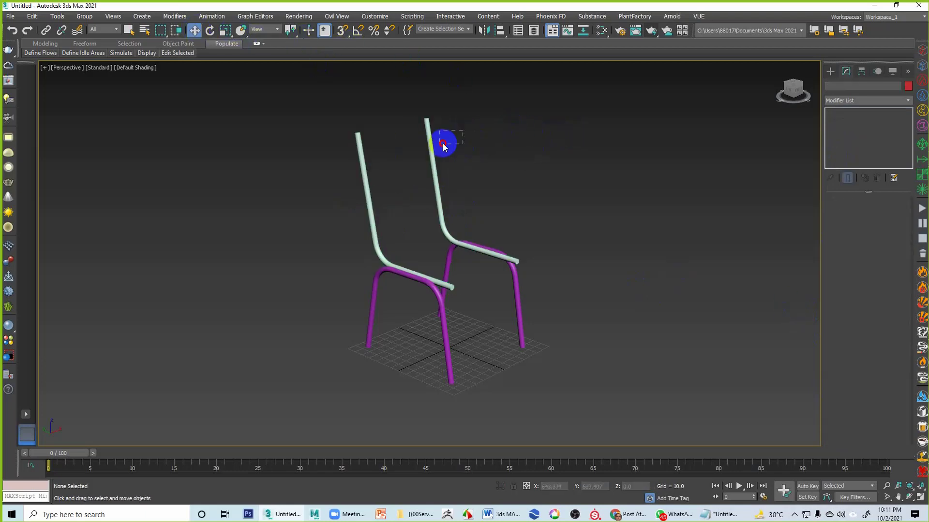
{"action": "left_click", "coordinate": [443, 144]}
{"action": "left_click", "coordinate": [485, 145]}
Step: Connect the front end vertices of the two seat rails with a segment in the attached backrest-and-seat shape
{"action": "left_click", "coordinate": [365, 185]}
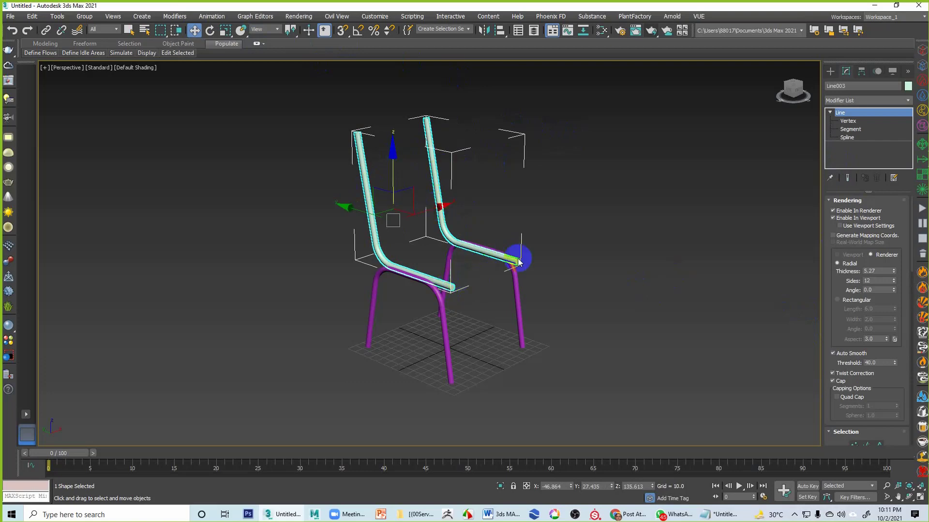
{"action": "left_click", "coordinate": [854, 122]}
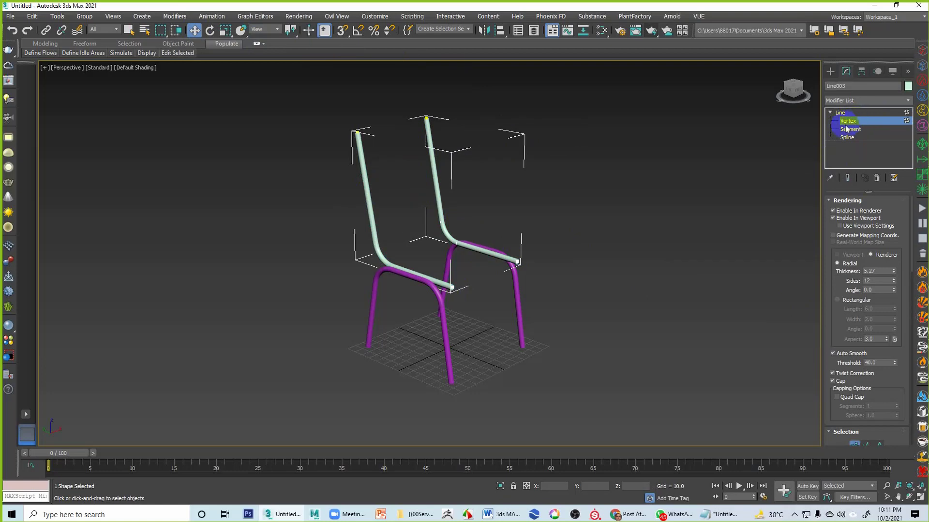
{"action": "scroll", "coordinate": [830, 332], "scroll_direction": "down", "scroll_amount": 5}
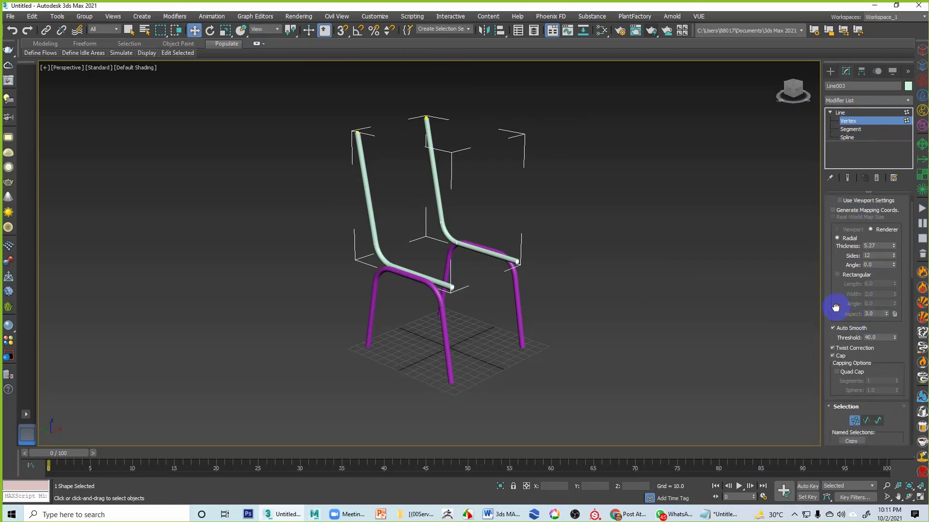
{"action": "scroll", "coordinate": [828, 306], "scroll_direction": "down", "scroll_amount": 3}
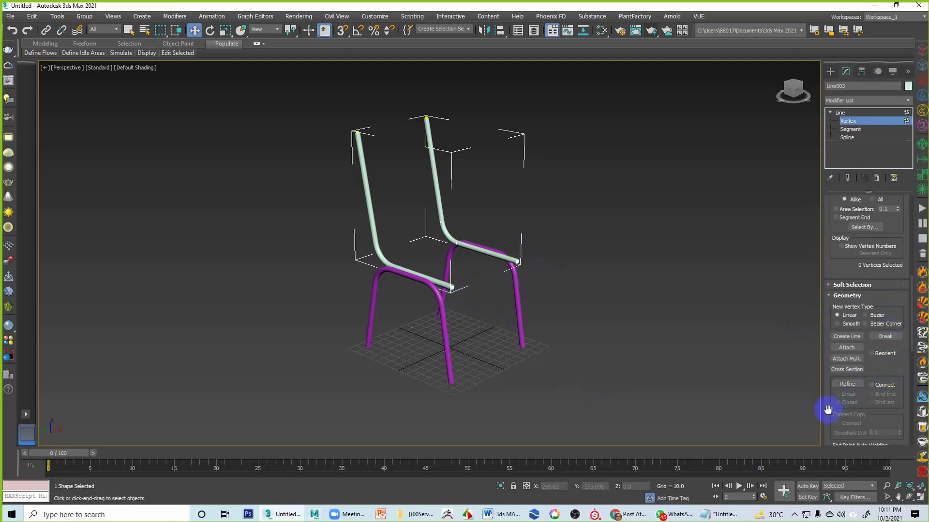
{"action": "scroll", "coordinate": [828, 416], "scroll_direction": "down", "scroll_amount": 5}
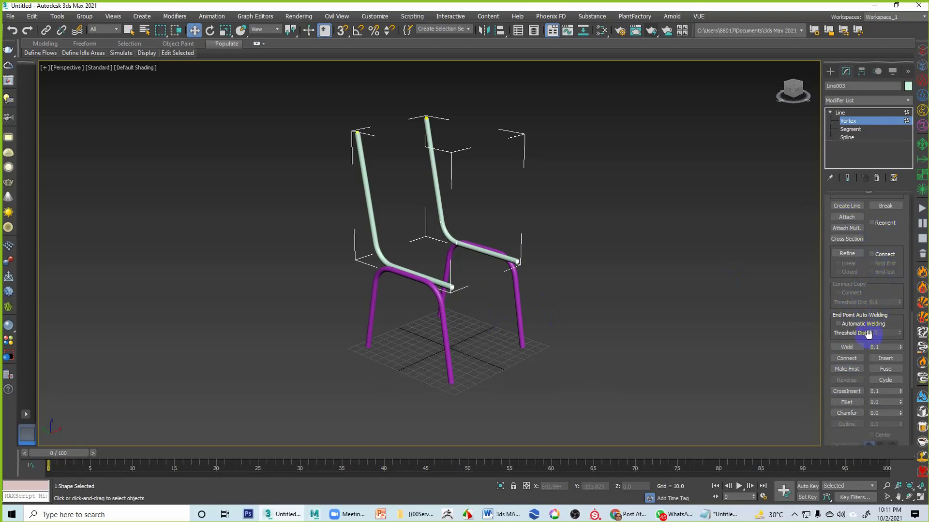
{"action": "left_click", "coordinate": [847, 359]}
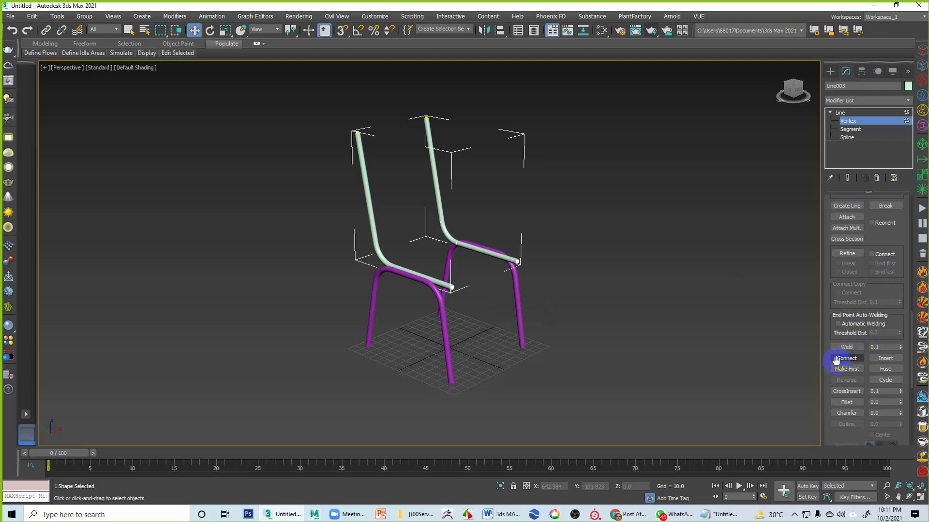
{"action": "left_click", "coordinate": [879, 257]}
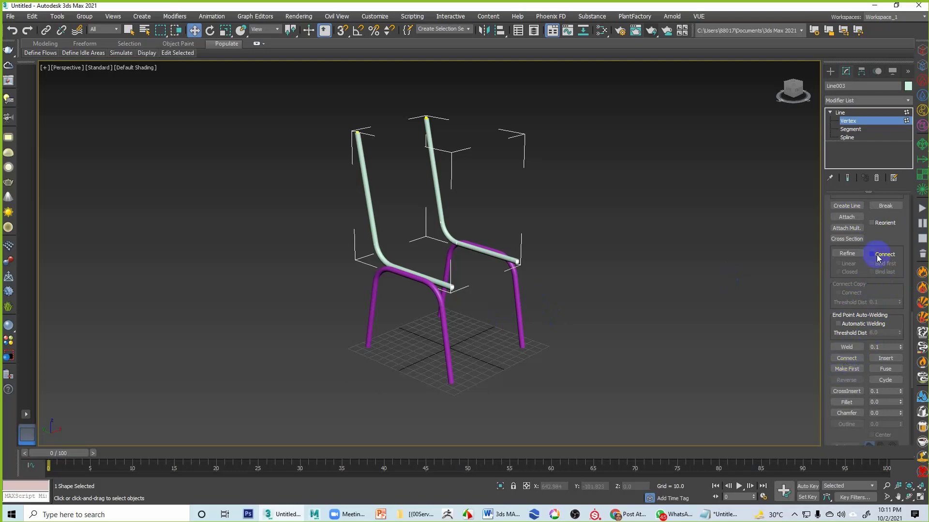
{"action": "left_click", "coordinate": [847, 359]}
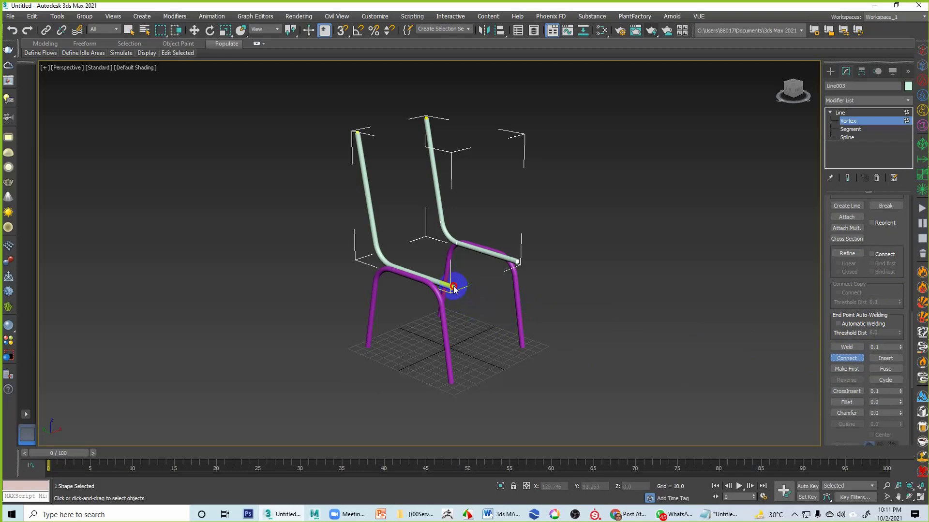
{"action": "left_click_drag", "start_coordinate": [453, 289], "coordinate": [519, 262]}
Step: Refresh the backrest-and-seat shape's renderable spline display so the front connecting segment is drawn as a tube, and inspect its corners
{"action": "scroll", "coordinate": [500, 284], "scroll_direction": "up", "scroll_amount": 5}
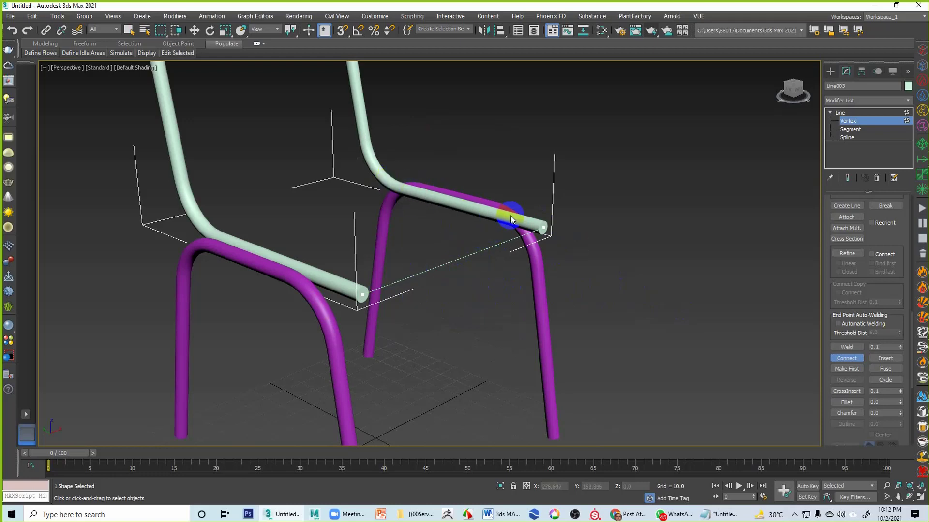
{"action": "scroll", "coordinate": [827, 290], "scroll_direction": "up", "scroll_amount": 5}
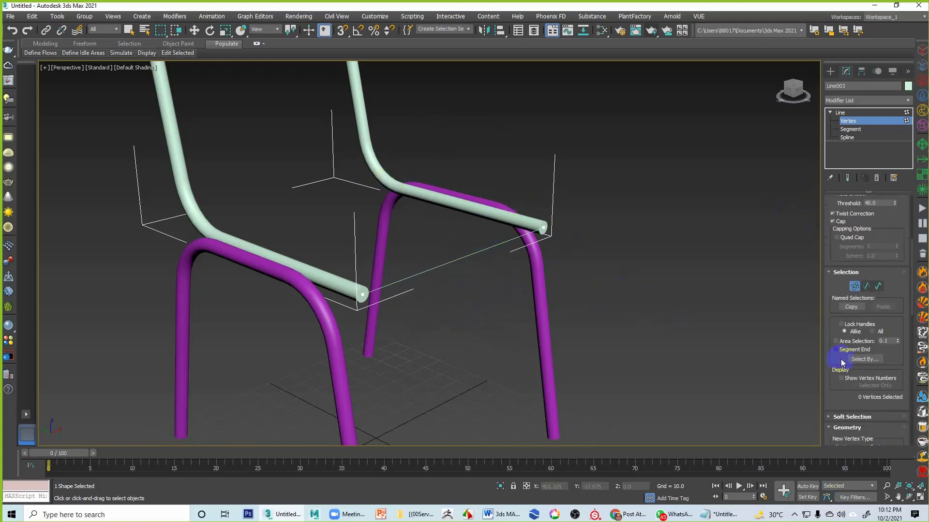
{"action": "scroll", "coordinate": [825, 264], "scroll_direction": "up", "scroll_amount": 3}
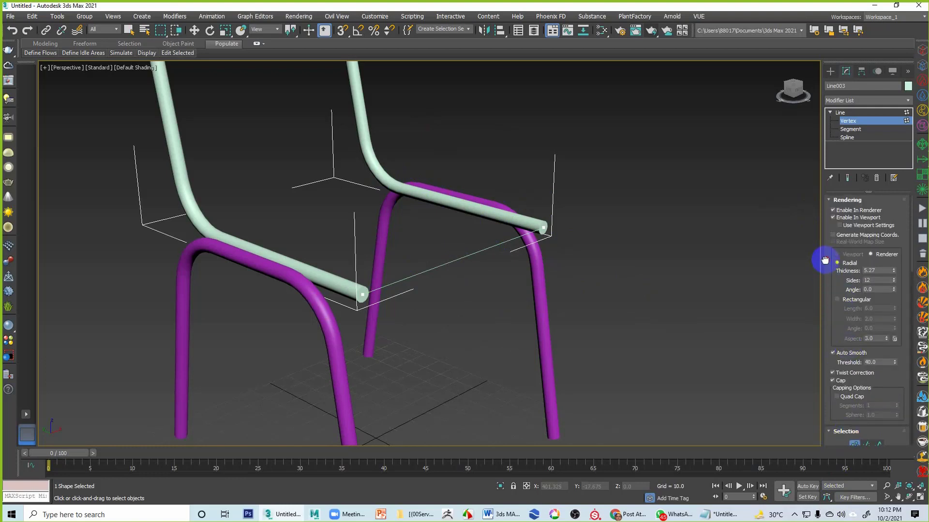
{"action": "left_click_drag", "start_coordinate": [845, 279], "coordinate": [846, 274]}
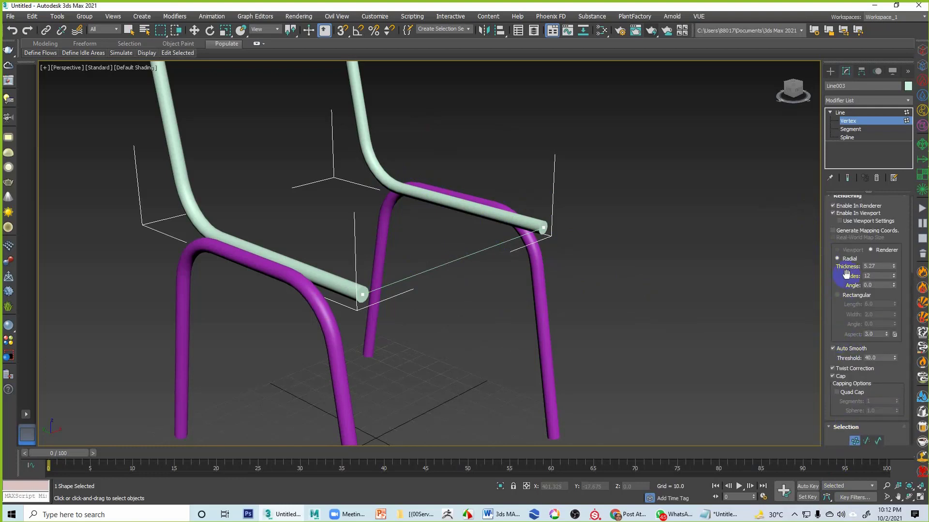
{"action": "left_click", "coordinate": [839, 209]}
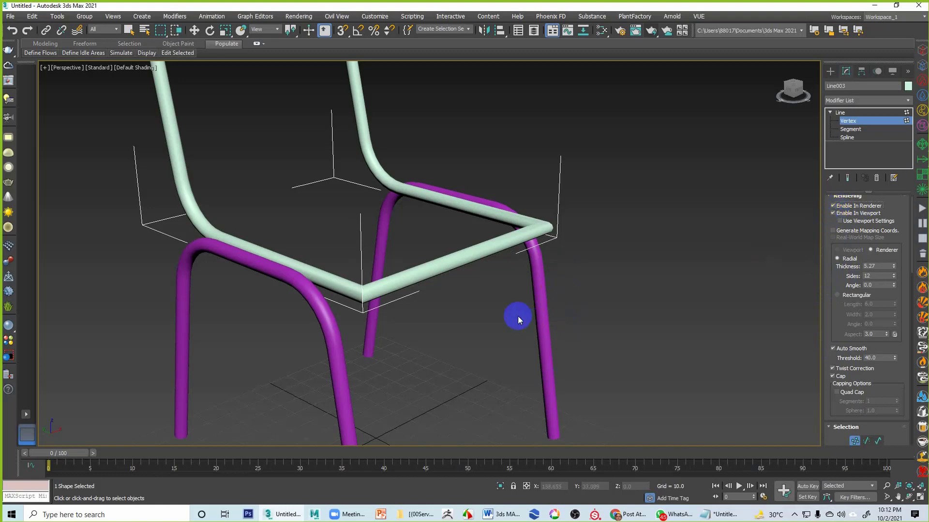
{"action": "middle_click_drag", "start_coordinate": [517, 316], "coordinate": [500, 277], "text": "alt"}
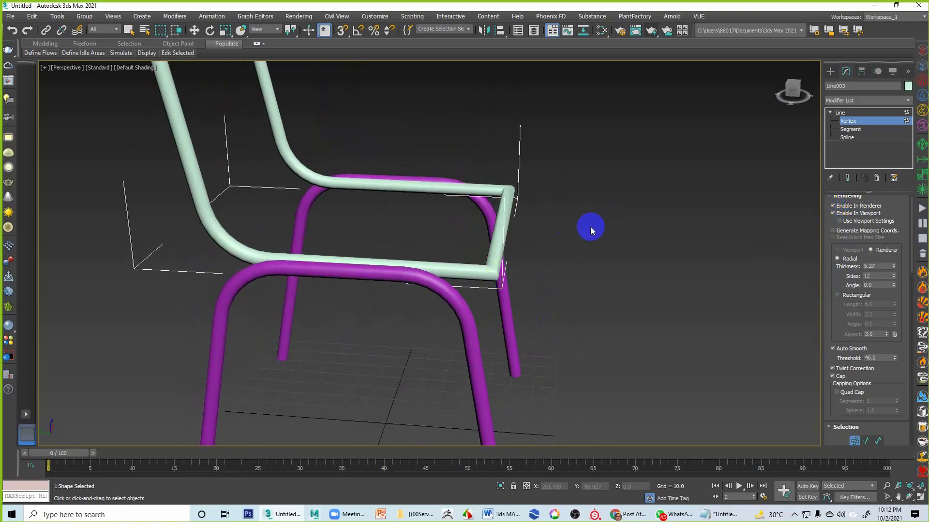
{"action": "middle_click_drag", "start_coordinate": [590, 227], "coordinate": [543, 259], "text": "alt"}
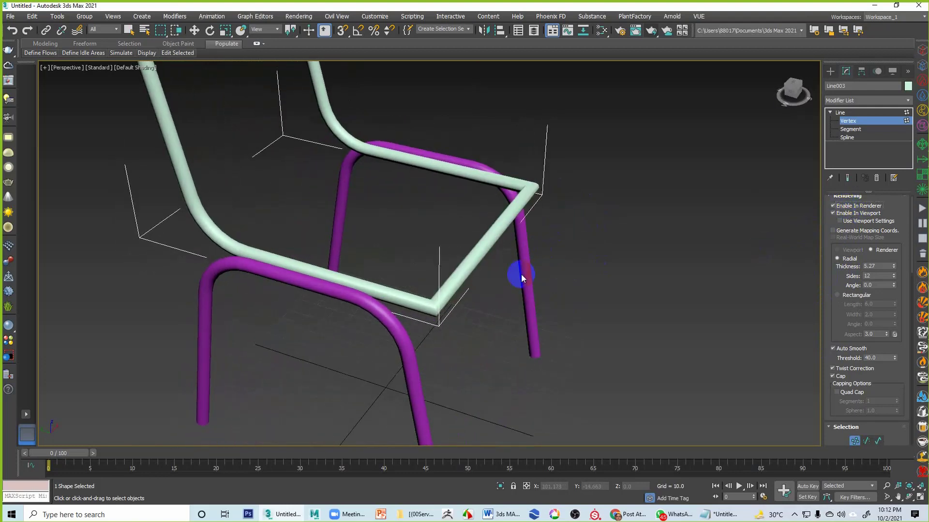
{"action": "middle_click_drag", "start_coordinate": [654, 236], "coordinate": [658, 215], "text": "alt"}
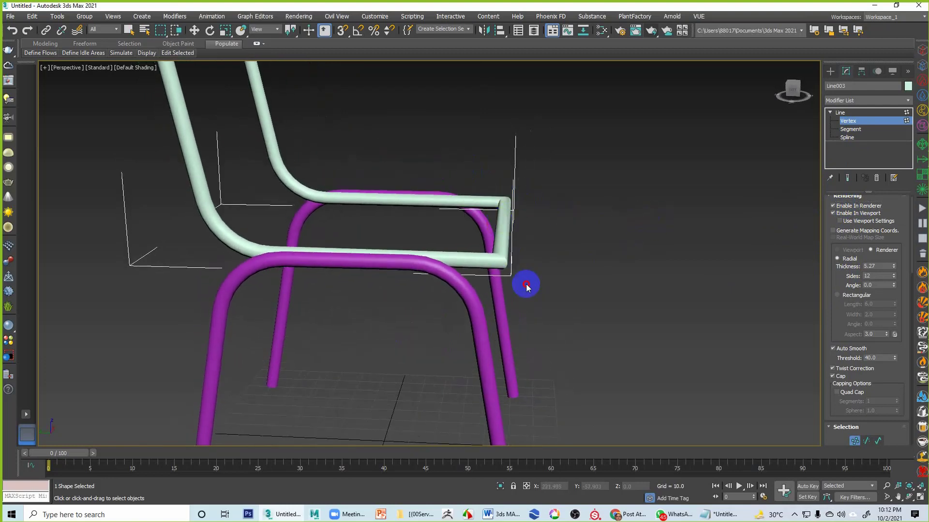
Step: Select the two front corner vertices of the seat frame and fillet them into rounded bends
{"action": "left_click", "coordinate": [195, 30]}
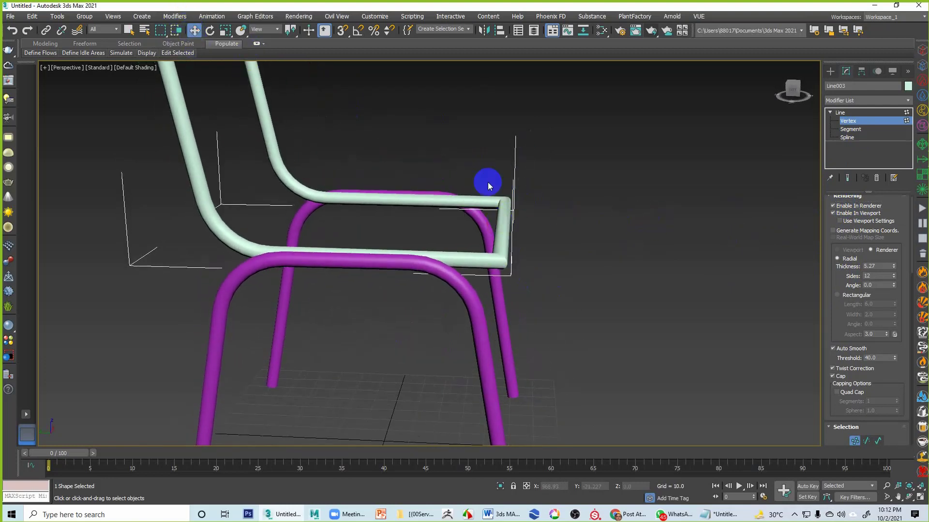
{"action": "left_click_drag", "start_coordinate": [489, 182], "coordinate": [560, 315]}
{"action": "middle_click_drag", "start_coordinate": [530, 266], "coordinate": [559, 256], "text": "alt"}
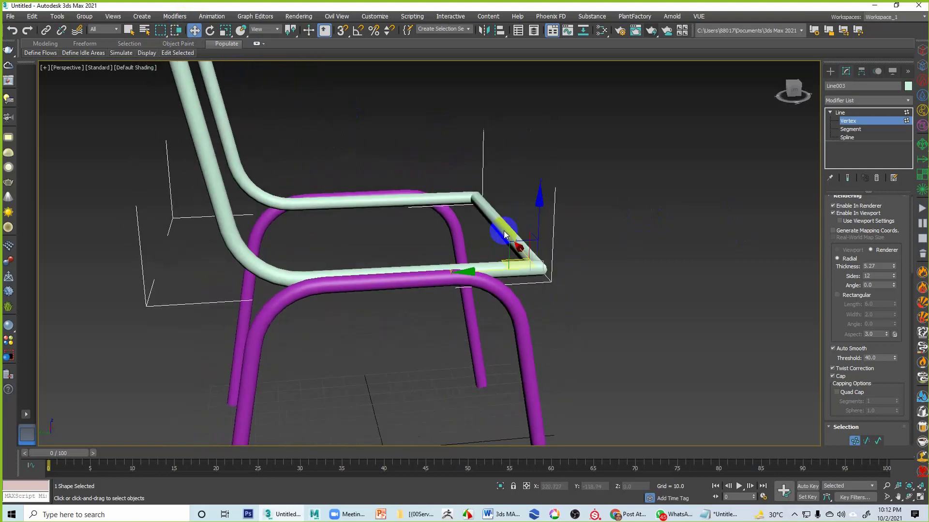
{"action": "left_click_drag", "start_coordinate": [459, 178], "coordinate": [546, 211]}
{"action": "middle_click_drag", "start_coordinate": [570, 218], "coordinate": [562, 211], "text": "alt"}
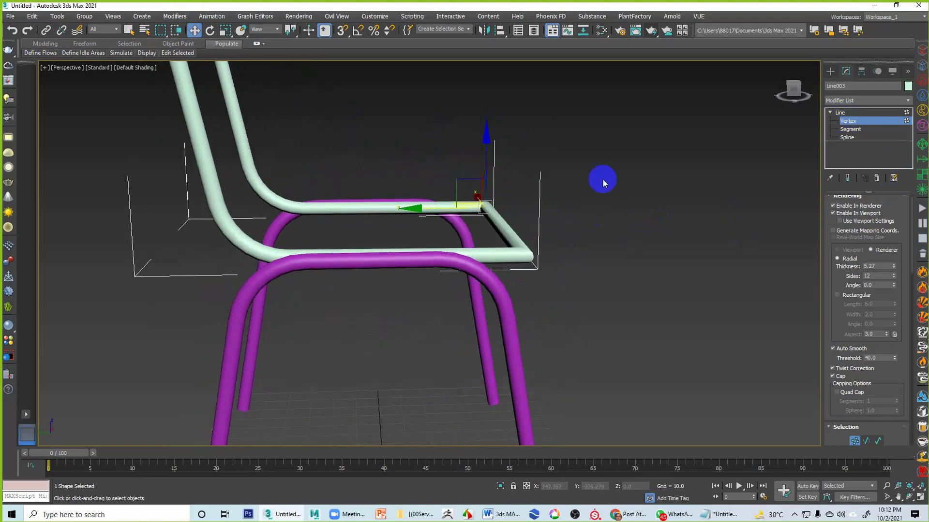
{"action": "middle_click_drag", "start_coordinate": [601, 182], "coordinate": [520, 191], "text": "alt"}
{"action": "left_click_drag", "start_coordinate": [452, 151], "coordinate": [589, 311]}
{"action": "middle_click_drag", "start_coordinate": [588, 311], "coordinate": [500, 230], "text": "alt"}
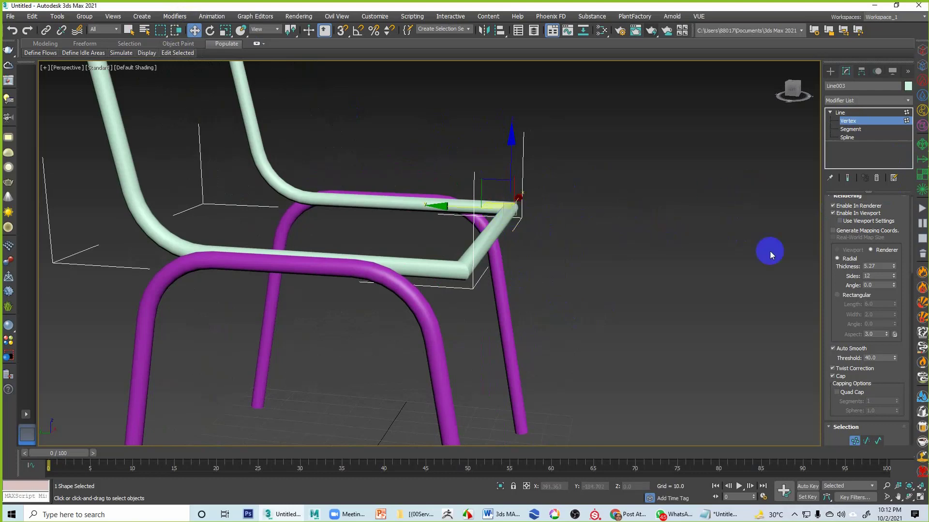
{"action": "scroll", "coordinate": [829, 300], "scroll_direction": "down", "scroll_amount": 5}
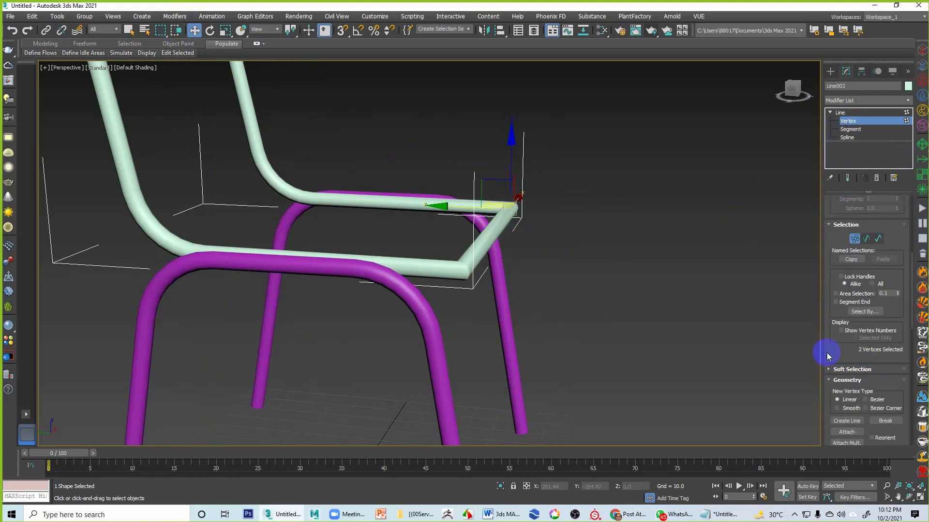
{"action": "scroll", "coordinate": [837, 311], "scroll_direction": "down", "scroll_amount": 3}
{"action": "scroll", "coordinate": [834, 375], "scroll_direction": "down", "scroll_amount": 4}
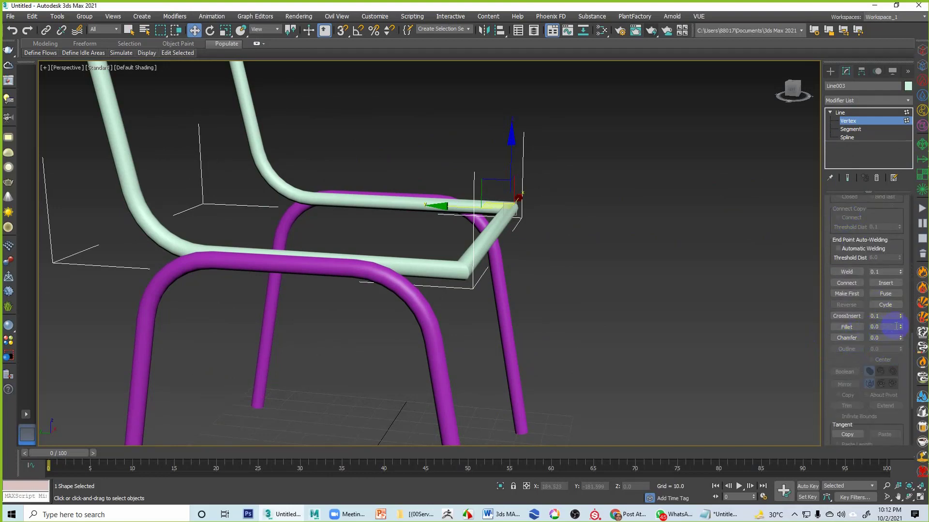
{"action": "left_click_drag", "start_coordinate": [901, 327], "coordinate": [906, 315]}
{"action": "middle_click_drag", "start_coordinate": [646, 258], "coordinate": [444, 207], "text": "alt"}
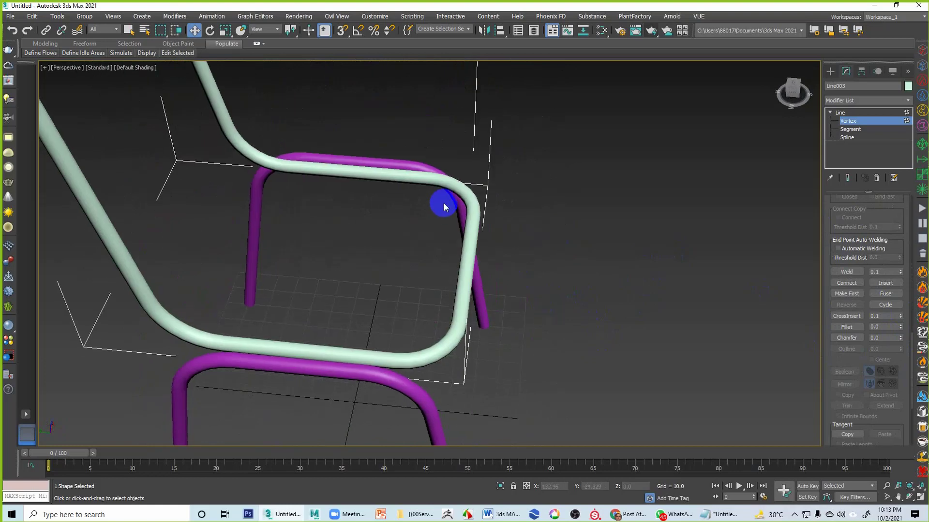
{"action": "middle_click_drag", "start_coordinate": [526, 264], "coordinate": [508, 249], "text": "alt"}
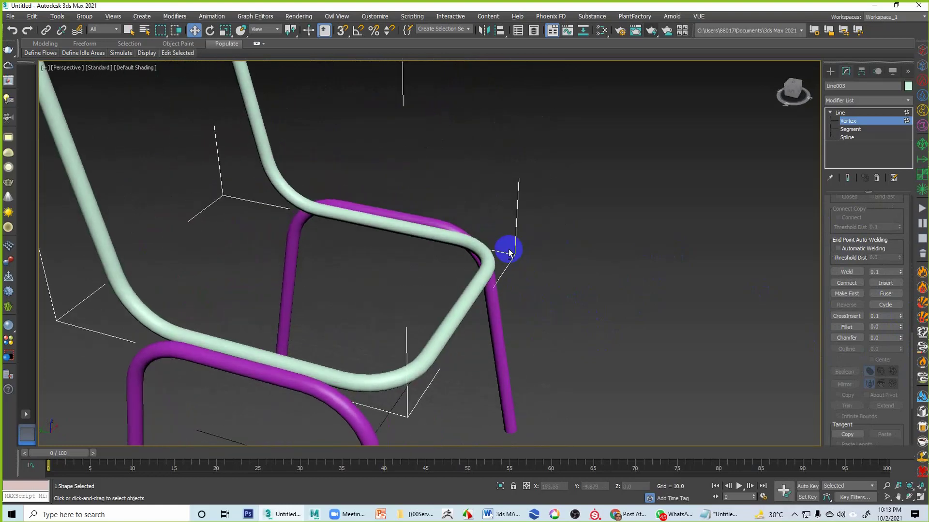
Step: Leave vertex editing on the backrest-and-seat shape and deselect it
{"action": "scroll", "coordinate": [534, 273], "scroll_direction": "down", "scroll_amount": 5}
{"action": "middle_click_drag", "start_coordinate": [594, 291], "coordinate": [441, 294], "text": "alt"}
{"action": "left_click", "coordinate": [840, 112]}
{"action": "left_click", "coordinate": [644, 148]}
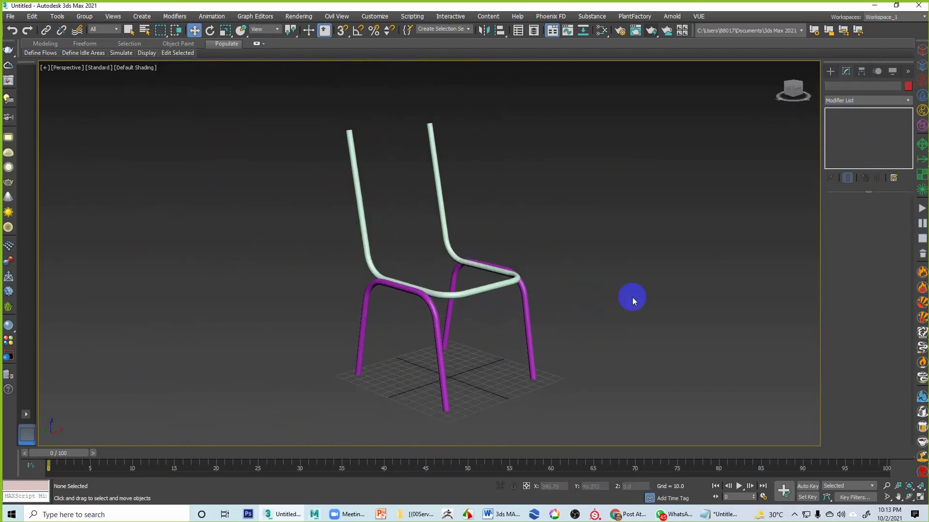
Step: Create a standard box over the seat area in the Top view, about 114 long, 106 wide and 28 high
{"action": "left_click", "coordinate": [830, 71]}
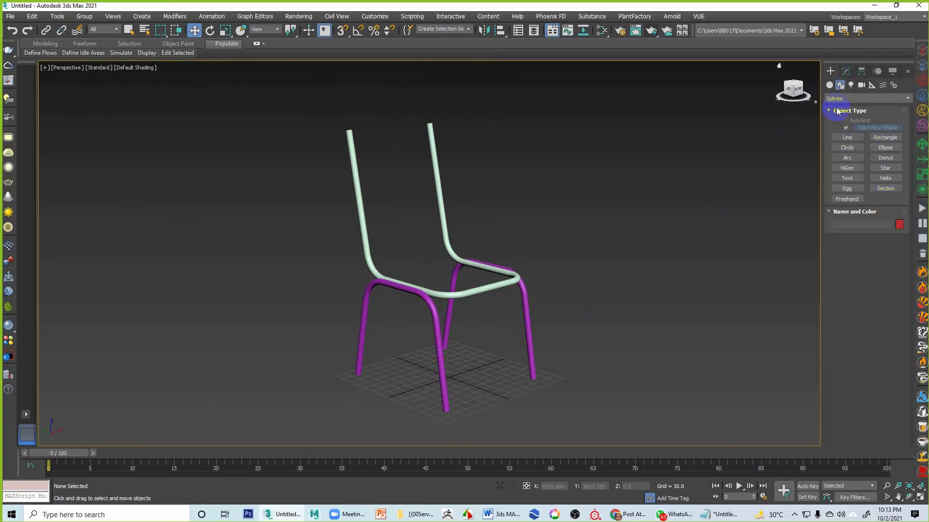
{"action": "left_click", "coordinate": [830, 85]}
{"action": "left_click", "coordinate": [847, 130]}
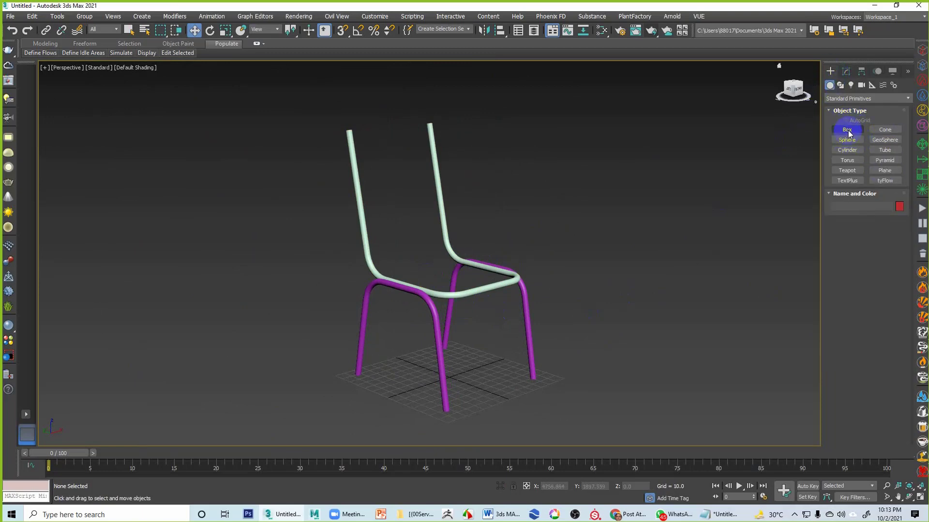
{"action": "key", "text": "alt+w"}
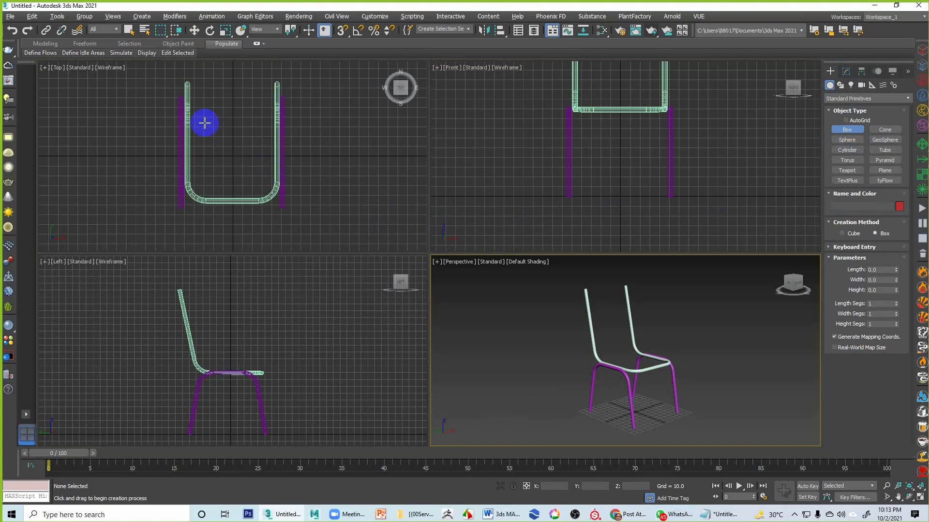
{"action": "left_click_drag", "start_coordinate": [179, 100], "coordinate": [283, 212]}
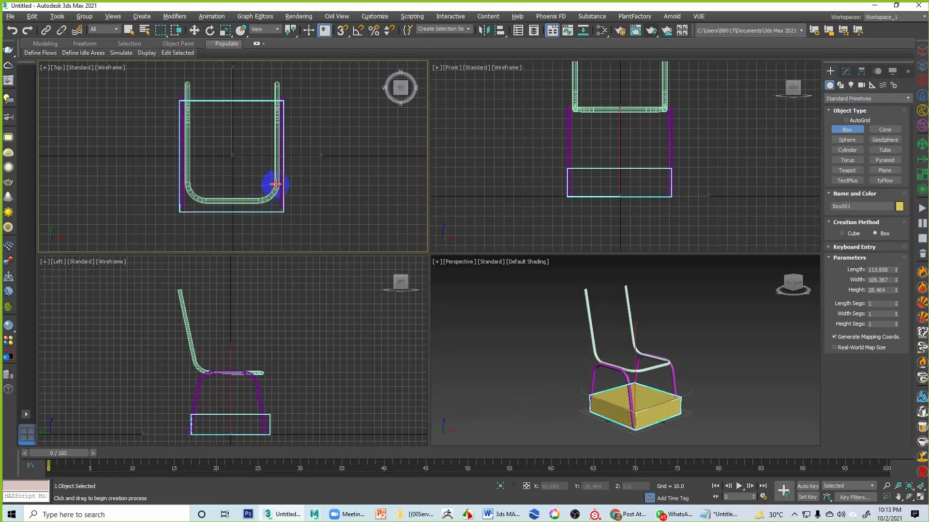
{"action": "left_click", "coordinate": [267, 184]}
Step: Raise the box in the Left view onto the seat rails, to a height of about 91.4
{"action": "key", "text": "w"}
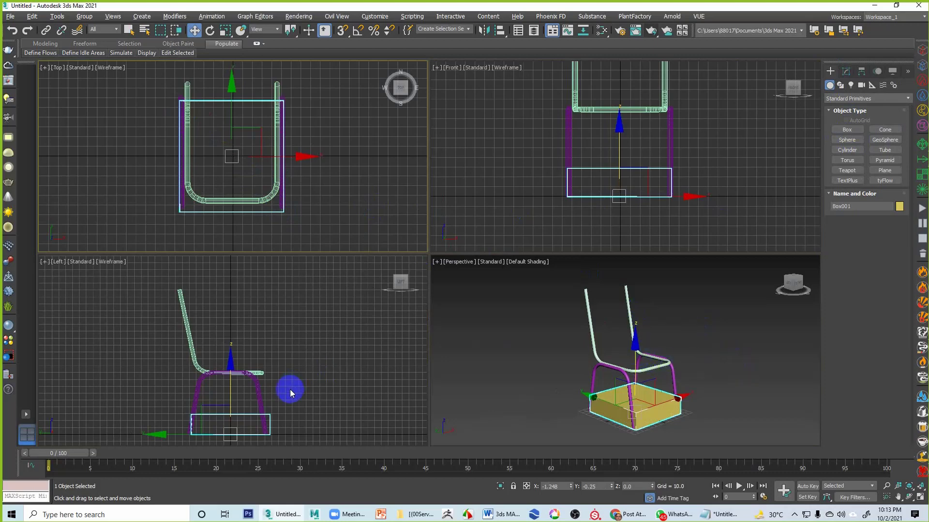
{"action": "middle_click_drag", "start_coordinate": [279, 375], "coordinate": [291, 364]}
{"action": "left_click_drag", "start_coordinate": [245, 359], "coordinate": [257, 290]}
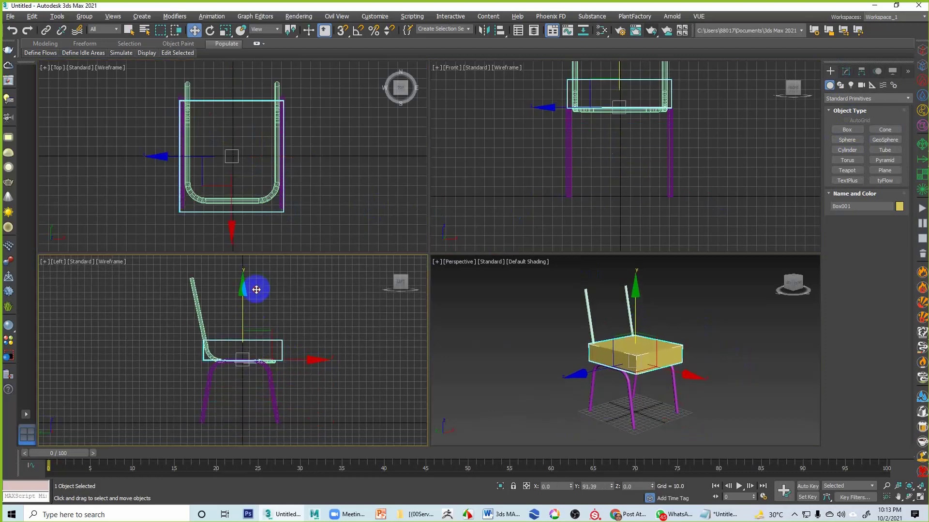
Step: Move the box forward along Y in the Perspective view to about -14.1, clear of the backrest tubes
{"action": "middle_click", "coordinate": [719, 366]}
{"action": "key", "text": "alt+w"}
{"action": "mouse_move", "coordinate": [575, 350]}
{"action": "middle_mouse_down", "text": "alt"}
{"action": "mouse_move", "coordinate": [624, 344]}
{"action": "mouse_move", "coordinate": [593, 349]}
{"action": "middle_mouse_up", "text": "alt"}
{"action": "scroll", "coordinate": [468, 344], "scroll_direction": "up", "scroll_amount": 3}
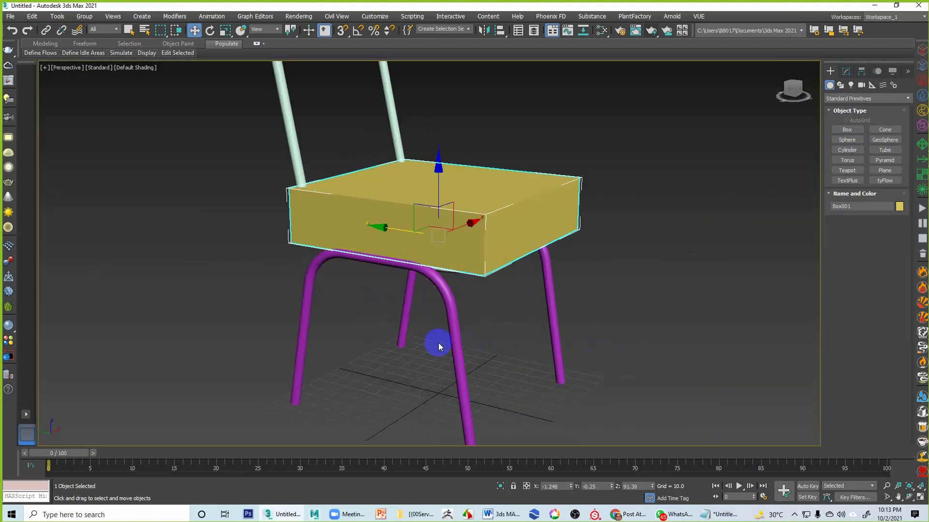
{"action": "left_click_drag", "start_coordinate": [401, 228], "coordinate": [416, 238]}
{"action": "middle_click_drag", "start_coordinate": [508, 318], "coordinate": [535, 337], "text": "alt"}
Step: Reduce the seat box's width to about 103.2 and its length to about 102.5
{"action": "left_click", "coordinate": [845, 70]}
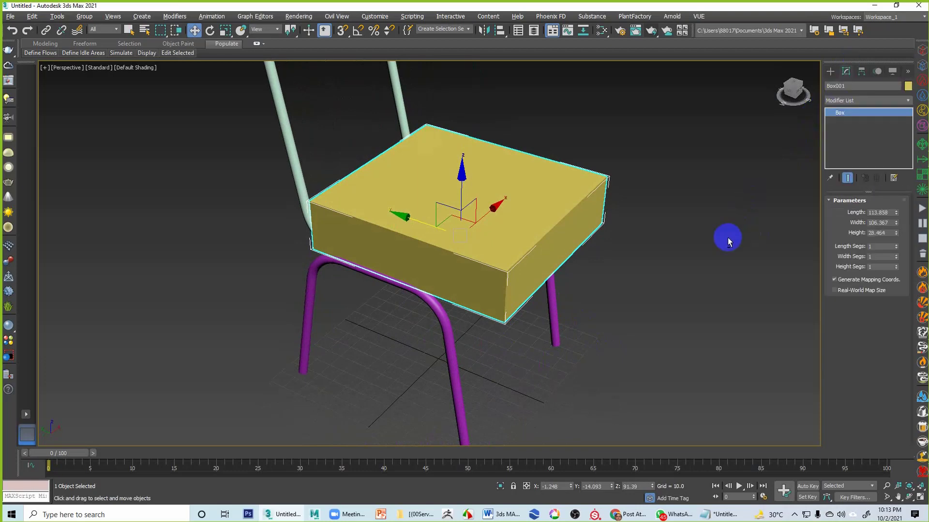
{"action": "key", "text": "alt+w"}
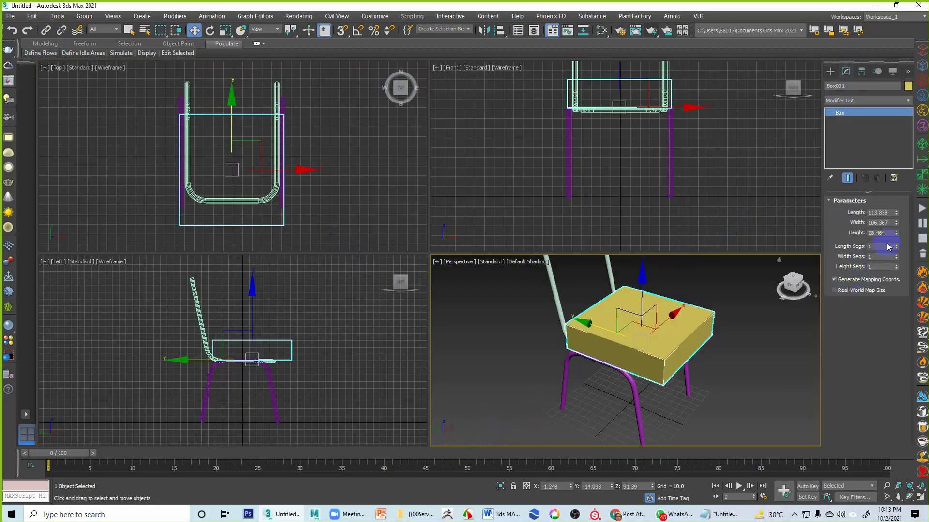
{"action": "left_click_drag", "start_coordinate": [896, 224], "coordinate": [896, 223]}
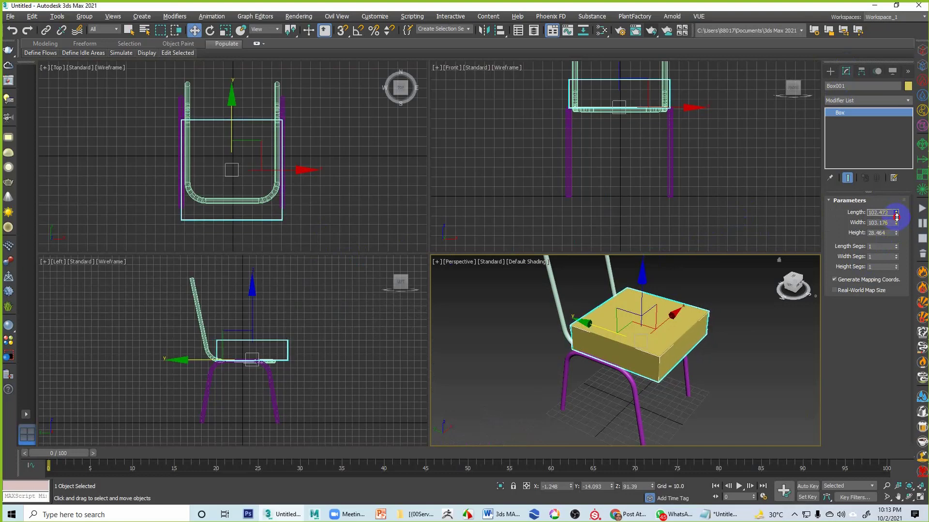
{"action": "scroll", "coordinate": [160, 387], "scroll_direction": "up", "scroll_amount": 2}
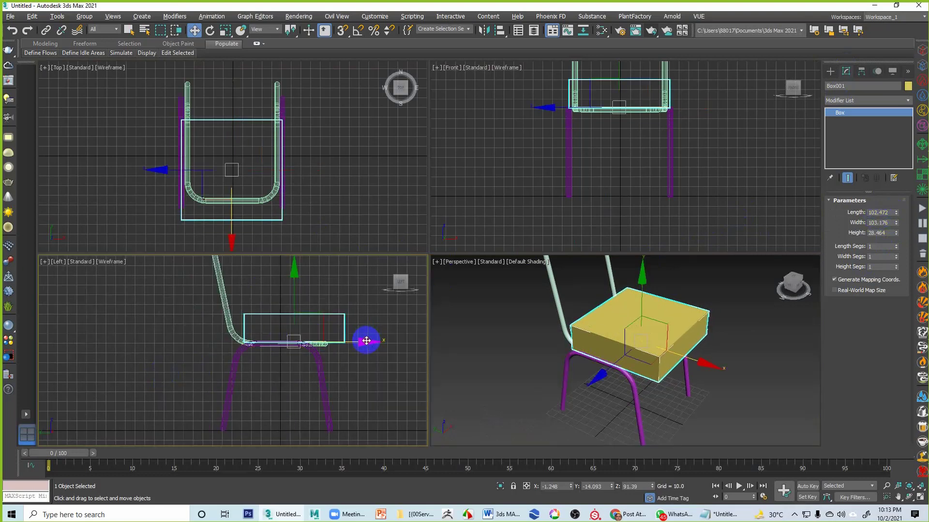
Step: Move the seat box slightly toward the backrest tubes and reduce its height to about 19.9
{"action": "left_click_drag", "start_coordinate": [364, 340], "coordinate": [363, 342]}
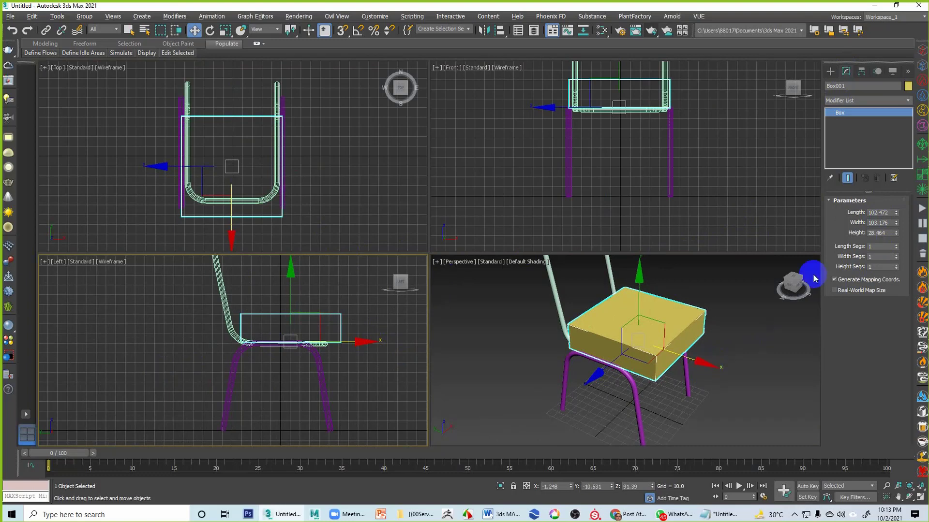
{"action": "left_click_drag", "start_coordinate": [897, 237], "coordinate": [896, 249]}
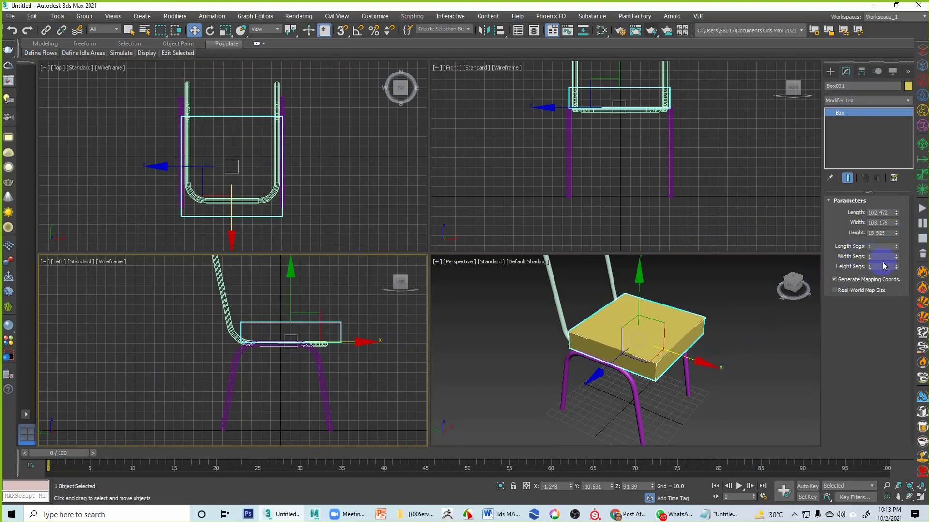
Step: Subdivide the seat box into 4 length segments, 4 width segments and 3 height segments
{"action": "left_click", "coordinate": [896, 245]}
{"action": "left_click", "coordinate": [896, 245]}
{"action": "left_click", "coordinate": [896, 245]}
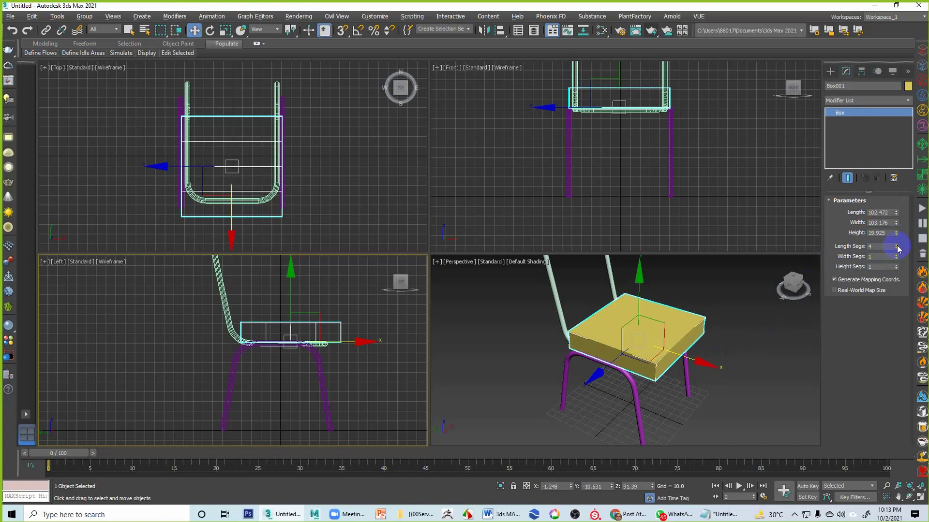
{"action": "left_click", "coordinate": [896, 255]}
{"action": "left_click", "coordinate": [896, 255]}
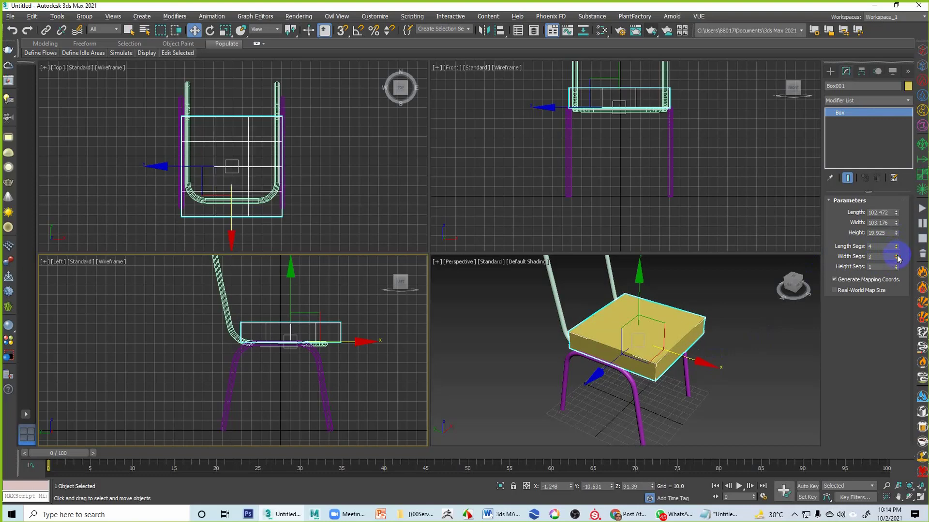
{"action": "left_click", "coordinate": [897, 255]}
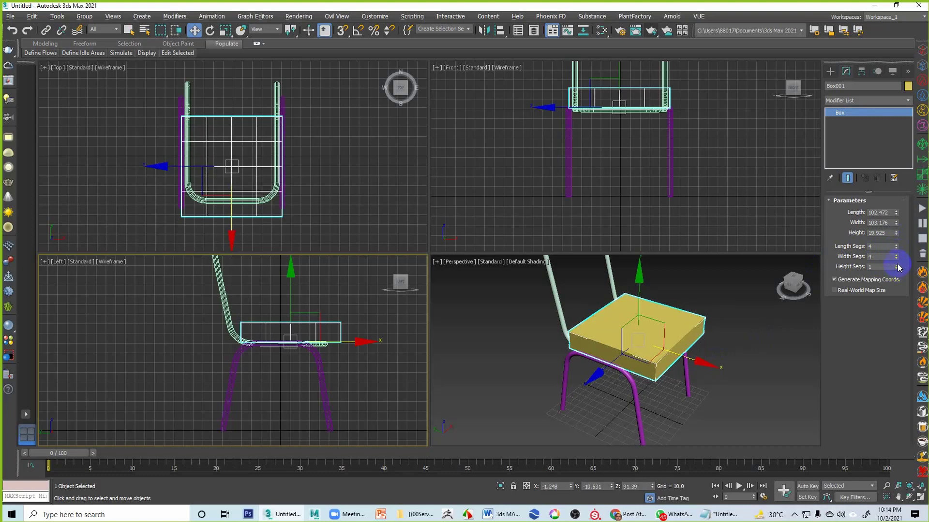
{"action": "left_click", "coordinate": [896, 266]}
{"action": "left_click", "coordinate": [896, 266]}
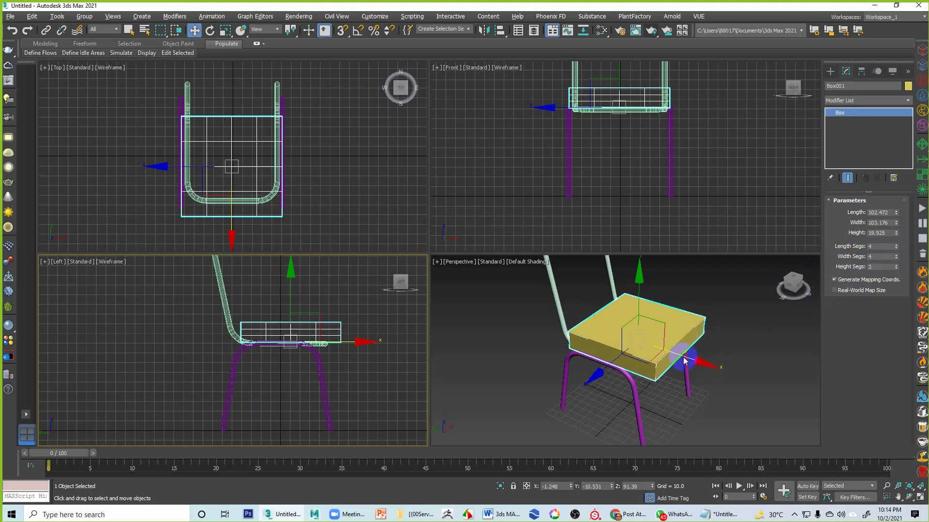
Step: Maximize the perspective view and convert the seat box to an editable poly
{"action": "middle_click_drag", "start_coordinate": [744, 341], "coordinate": [731, 357]}
{"action": "key", "text": "alt+w"}
{"action": "scroll", "coordinate": [504, 292], "scroll_direction": "up", "scroll_amount": 2}
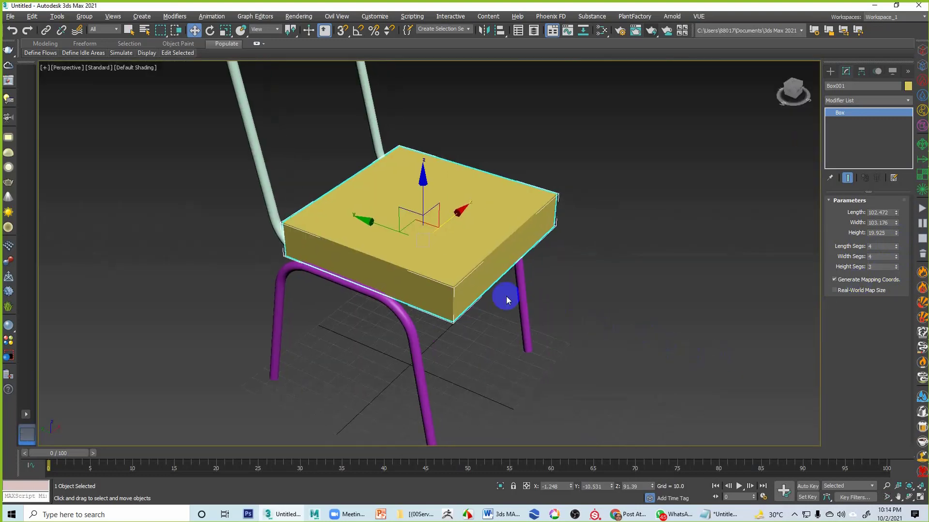
{"action": "right_click", "coordinate": [455, 264]}
{"action": "mouse_move", "coordinate": [503, 370]}
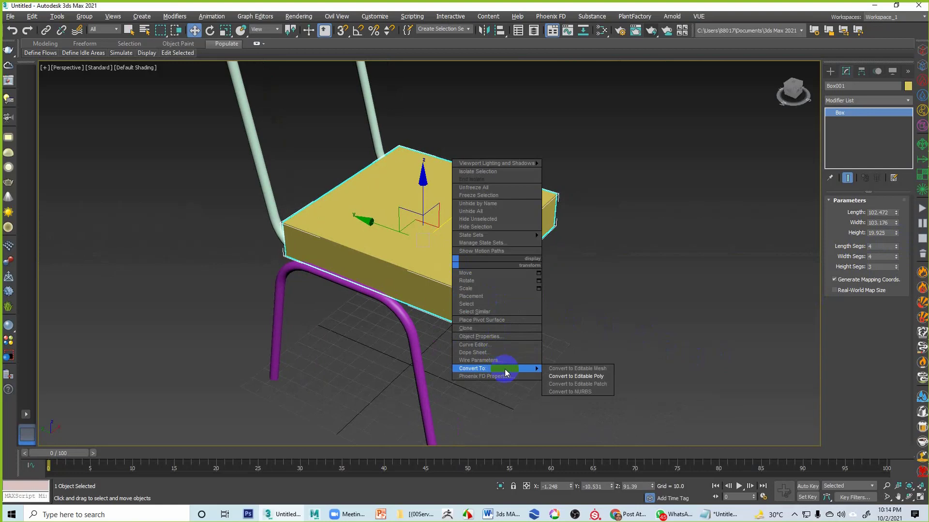
{"action": "left_click", "coordinate": [582, 377]}
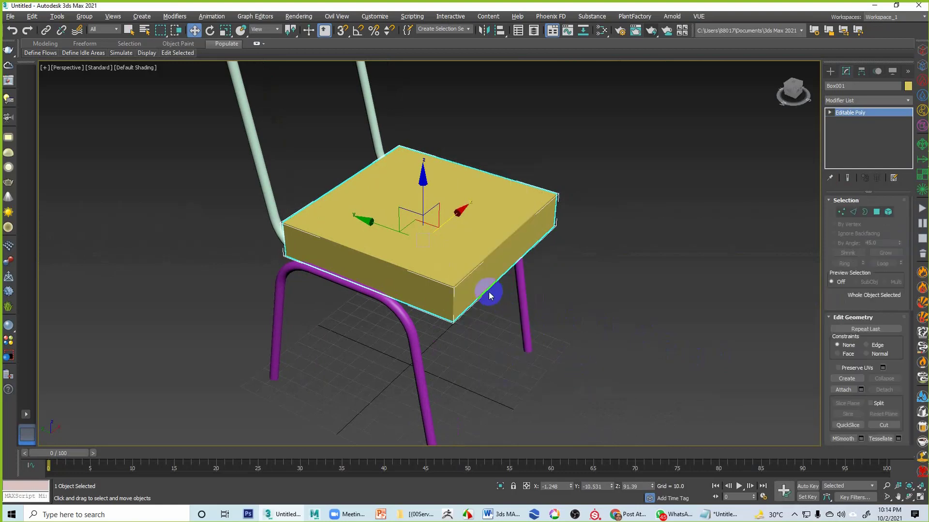
Step: Apply a TurboSmooth modifier with 2 iterations to the seat box to round it into a cushion
{"action": "left_click", "coordinate": [851, 100]}
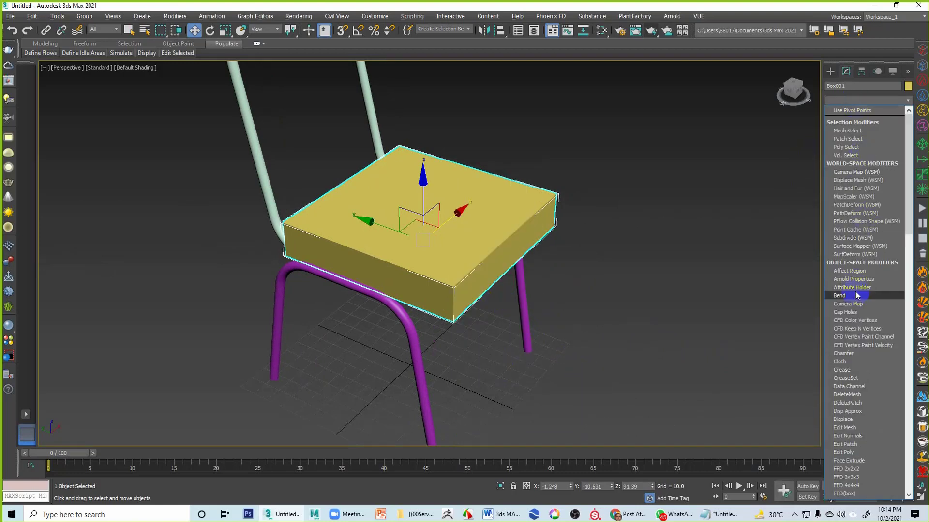
{"action": "key", "text": "t"}
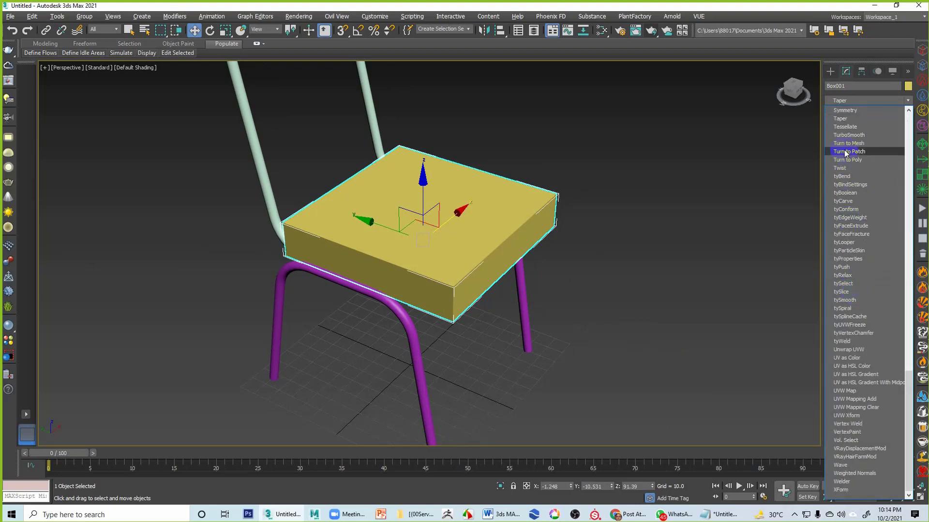
{"action": "left_click", "coordinate": [849, 135]}
{"action": "middle_click_drag", "start_coordinate": [582, 277], "coordinate": [532, 296], "text": "alt"}
{"action": "scroll", "coordinate": [532, 296], "scroll_direction": "up", "scroll_amount": 4}
{"action": "middle_click_drag", "start_coordinate": [612, 290], "coordinate": [634, 312]}
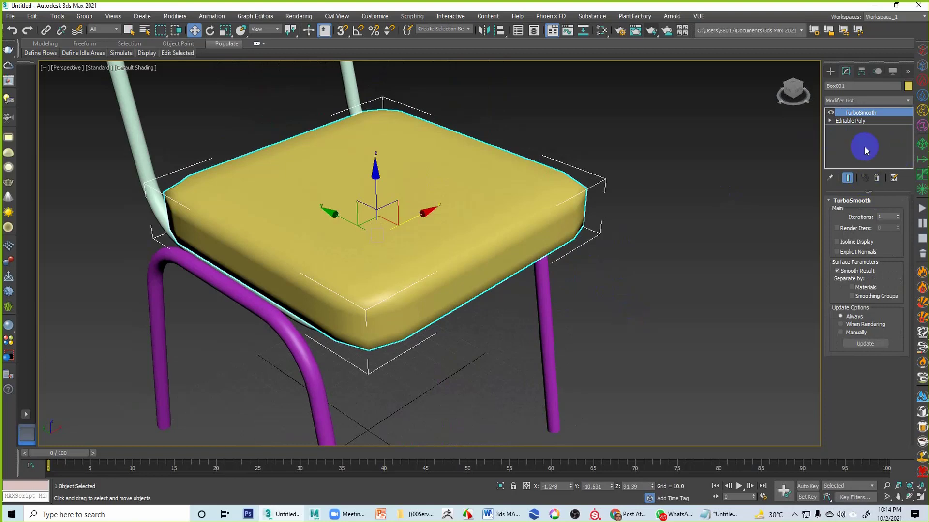
{"action": "left_click", "coordinate": [897, 215]}
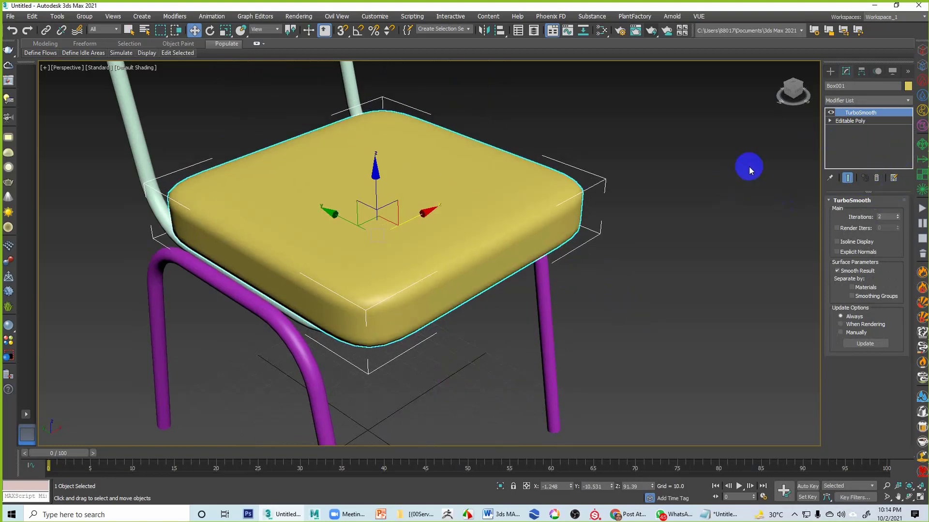
Step: Display edged faces on the model and examine the mesh at the cushion's rounded front corner
{"action": "middle_click_drag", "start_coordinate": [749, 170], "coordinate": [724, 168], "text": "alt"}
{"action": "middle_click_drag", "start_coordinate": [669, 192], "coordinate": [633, 207], "text": "alt"}
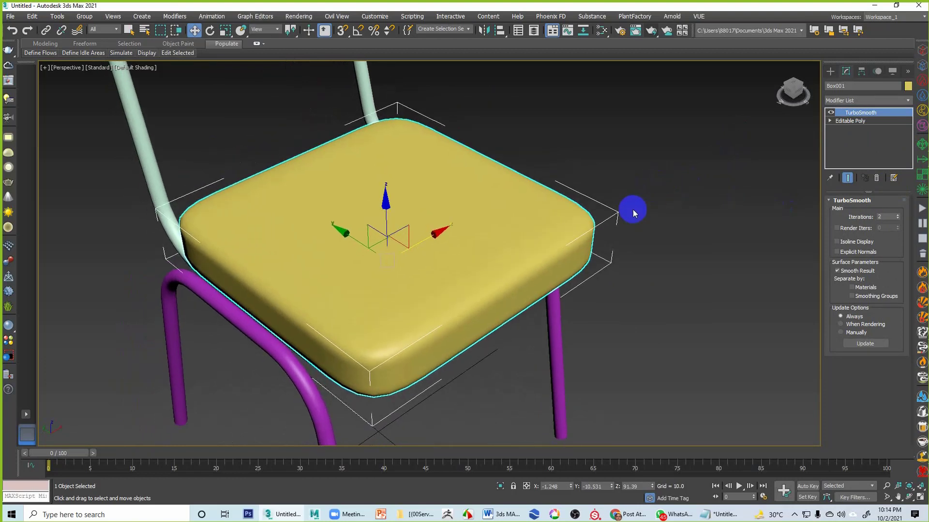
{"action": "middle_click_drag", "start_coordinate": [507, 296], "coordinate": [519, 290]}
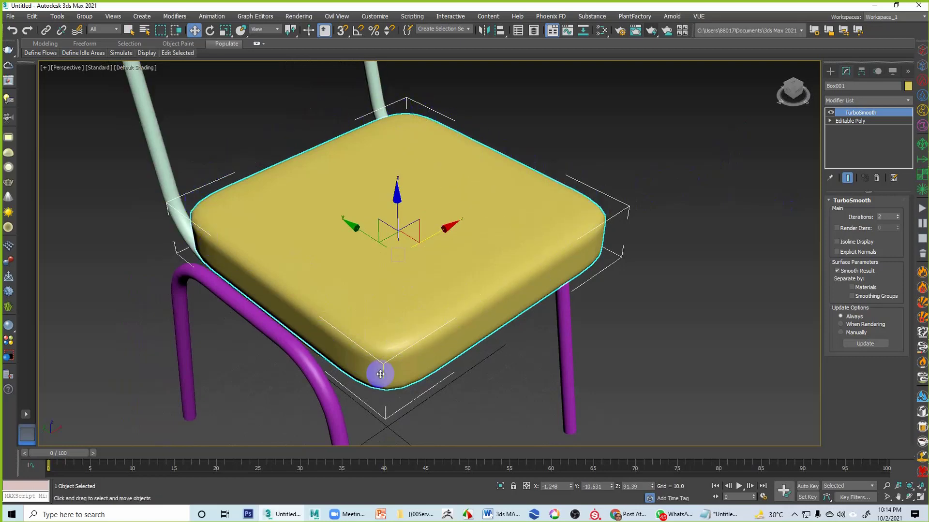
{"action": "key", "text": "F4"}
{"action": "mouse_move", "coordinate": [466, 378]}
{"action": "middle_mouse_down"}
{"action": "mouse_move", "coordinate": [426, 381]}
{"action": "mouse_move", "coordinate": [449, 361]}
{"action": "middle_mouse_up"}
{"action": "scroll", "coordinate": [420, 383], "scroll_direction": "up", "scroll_amount": 3}
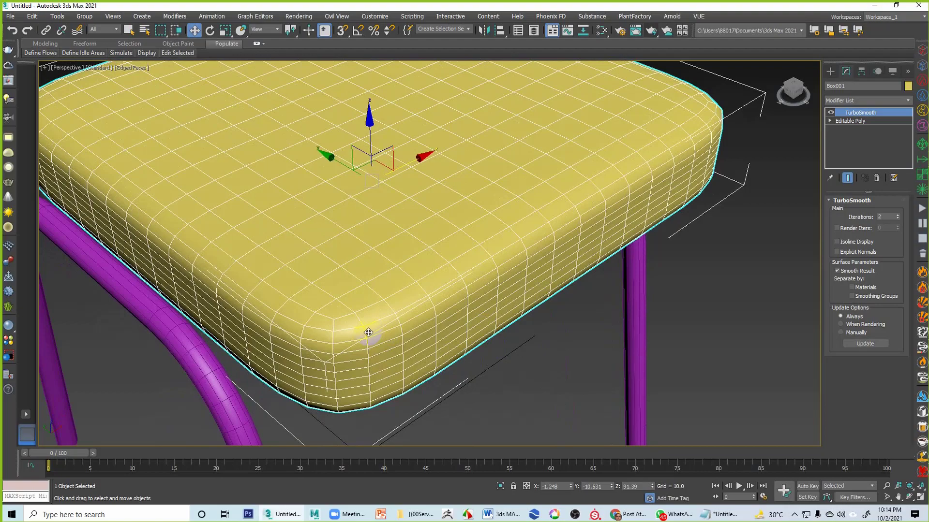
{"action": "scroll", "coordinate": [368, 333], "scroll_direction": "down", "scroll_amount": 3}
{"action": "middle_click_drag", "start_coordinate": [371, 313], "coordinate": [344, 301], "text": "alt"}
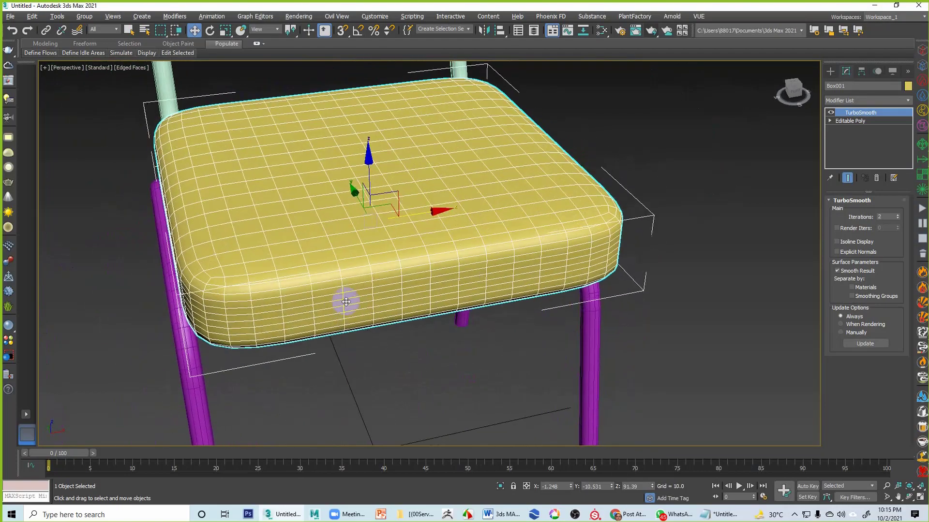
Step: Scale the smoothed cushion to about 102.6% along the X axis
{"action": "key", "text": "r"}
{"action": "key", "text": "r"}
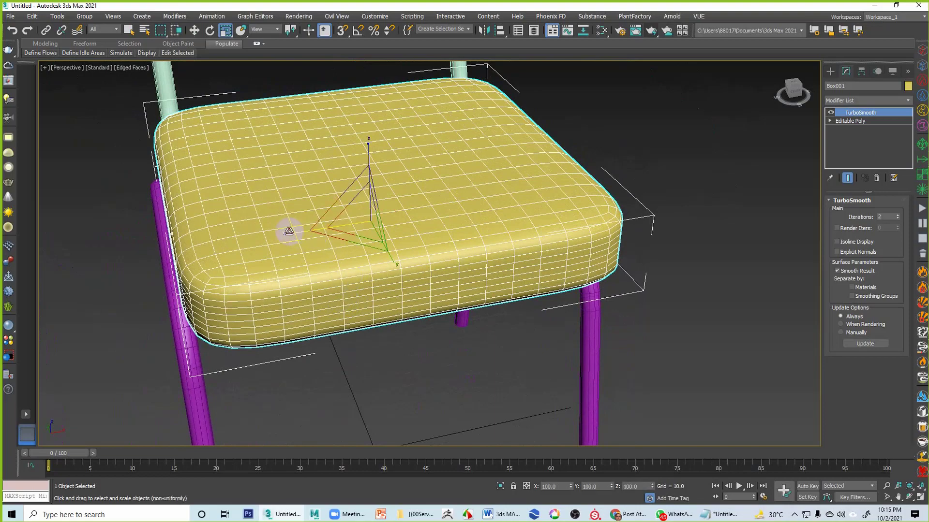
{"action": "left_click_drag", "start_coordinate": [289, 231], "coordinate": [288, 231]}
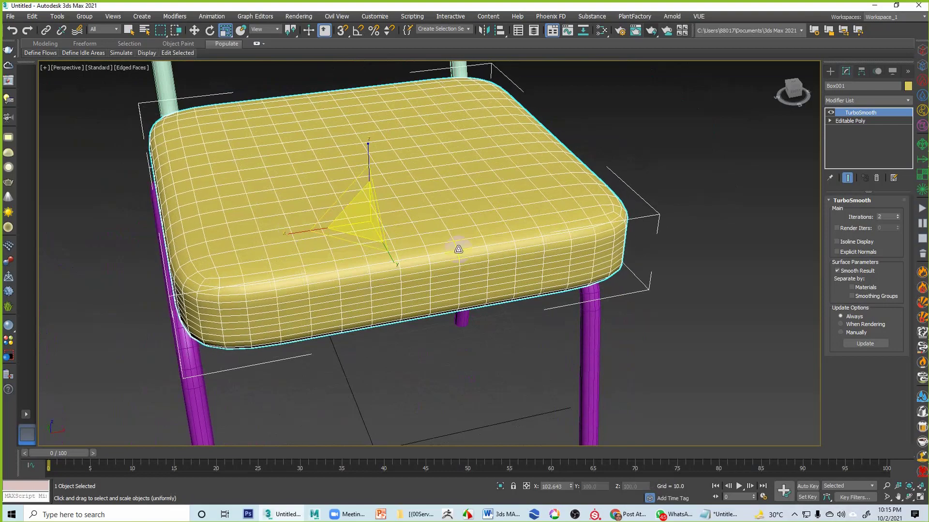
{"action": "left_click", "coordinate": [634, 172]}
{"action": "left_click", "coordinate": [535, 195]}
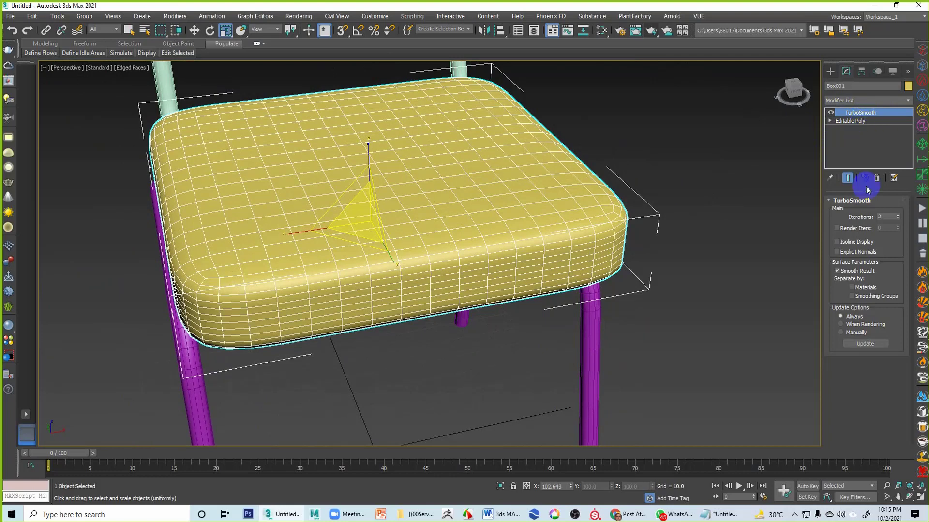
Step: Collapse the smoothed cushion into an editable poly
{"action": "right_click", "coordinate": [506, 223]}
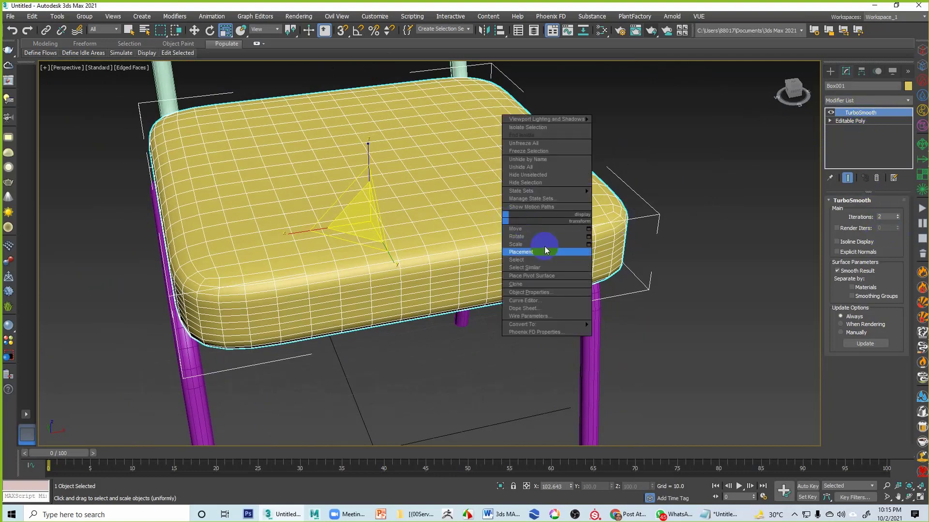
{"action": "mouse_move", "coordinate": [559, 324]}
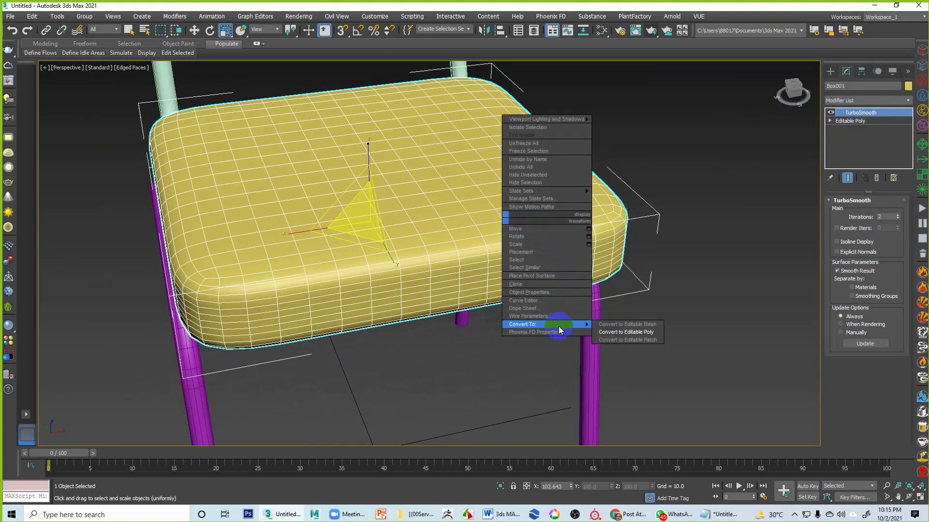
{"action": "left_click", "coordinate": [630, 331]}
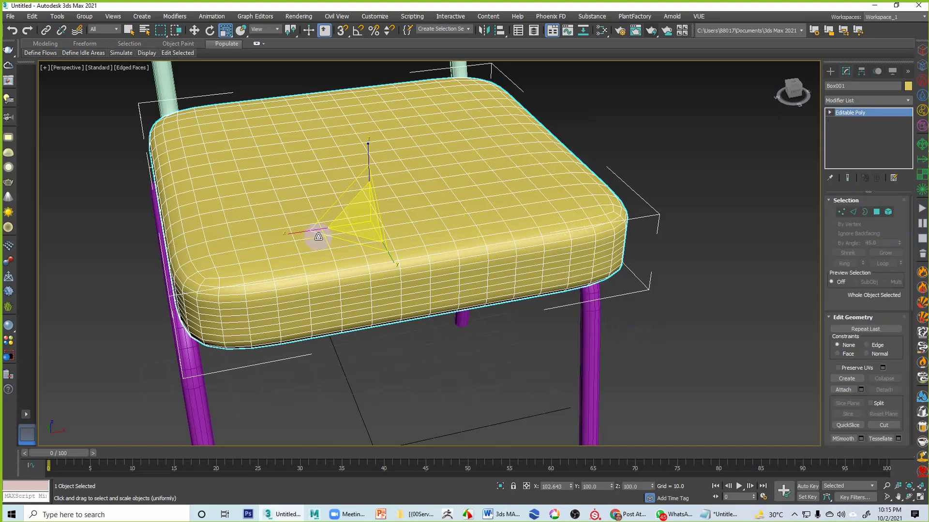
Step: Select the complete edge loop running around the cushion's upper rim at edge sub-object level
{"action": "left_click", "coordinate": [854, 213]}
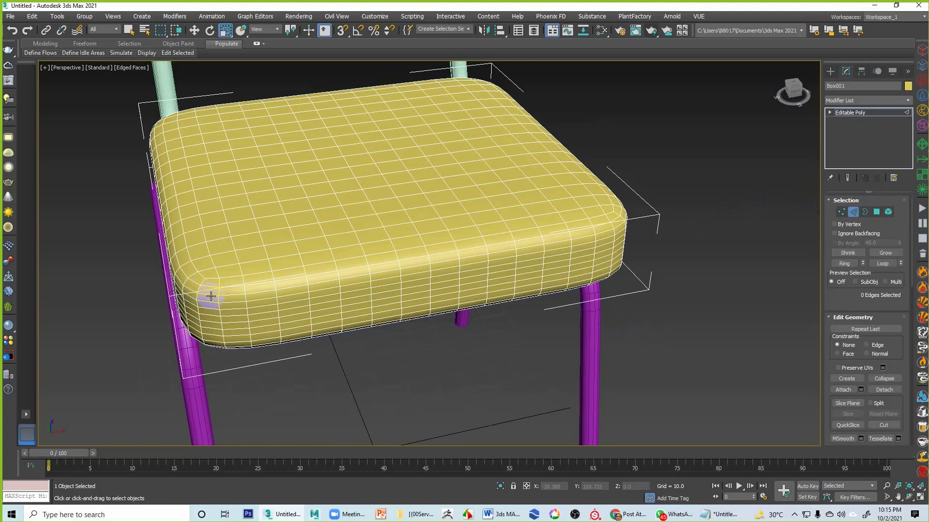
{"action": "left_click", "coordinate": [230, 297]}
{"action": "double_click", "coordinate": [230, 296]}
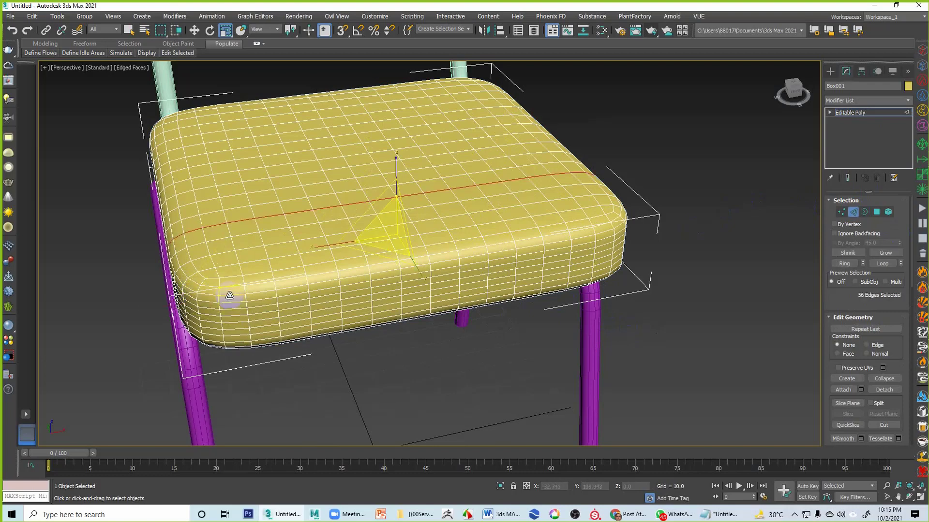
{"action": "left_click", "coordinate": [229, 296]}
{"action": "double_click", "coordinate": [229, 295]}
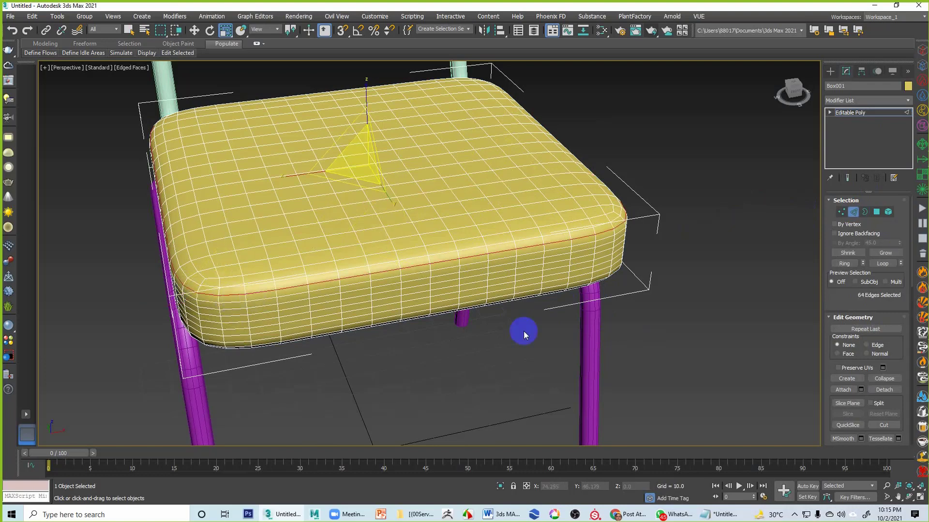
{"action": "left_click", "coordinate": [683, 344]}
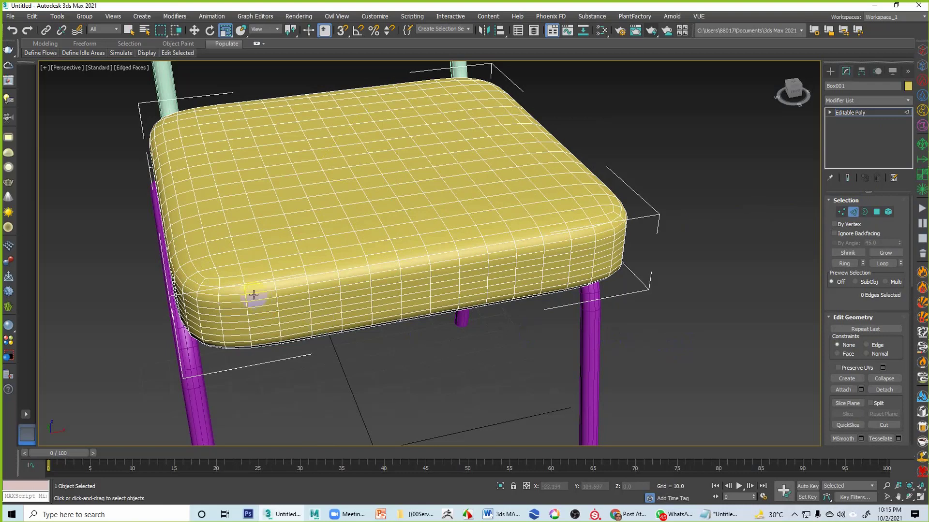
{"action": "left_click", "coordinate": [250, 297]}
{"action": "left_click", "coordinate": [670, 352]}
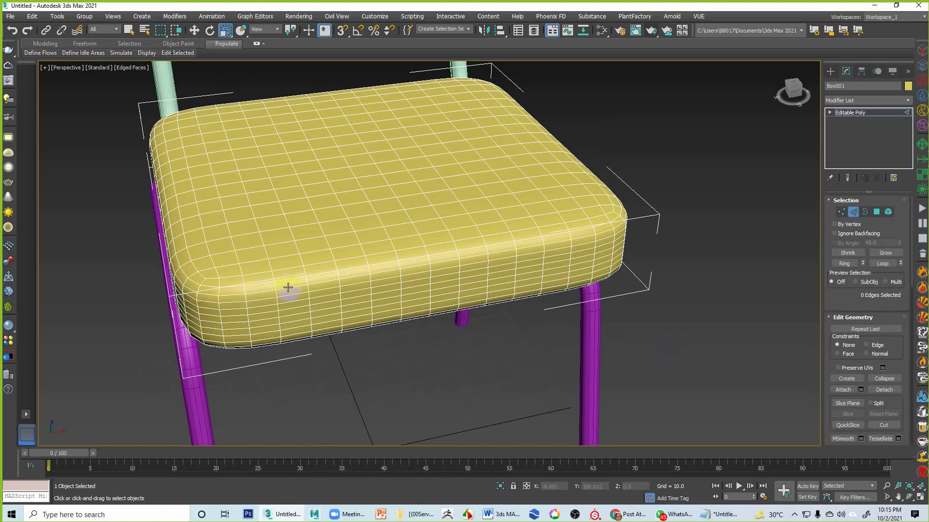
{"action": "double_click", "coordinate": [263, 292]}
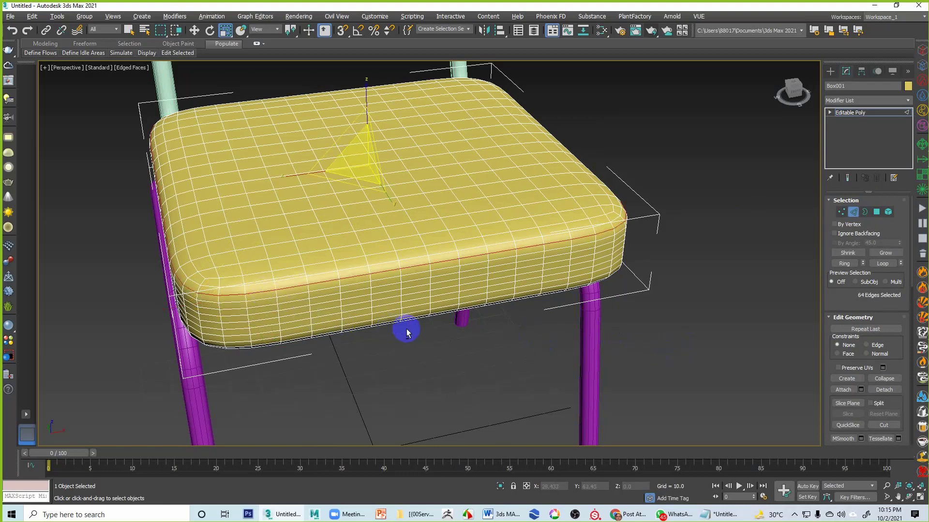
{"action": "mouse_move", "coordinate": [406, 327]}
{"action": "middle_mouse_down", "text": "alt"}
{"action": "mouse_move", "coordinate": [624, 313]}
{"action": "mouse_move", "coordinate": [435, 333]}
{"action": "mouse_move", "coordinate": [475, 336]}
{"action": "mouse_move", "coordinate": [486, 318]}
{"action": "mouse_move", "coordinate": [478, 352]}
{"action": "mouse_move", "coordinate": [458, 349]}
{"action": "middle_mouse_up", "text": "alt"}
{"action": "key", "text": "F3"}
{"action": "key", "text": "F3"}
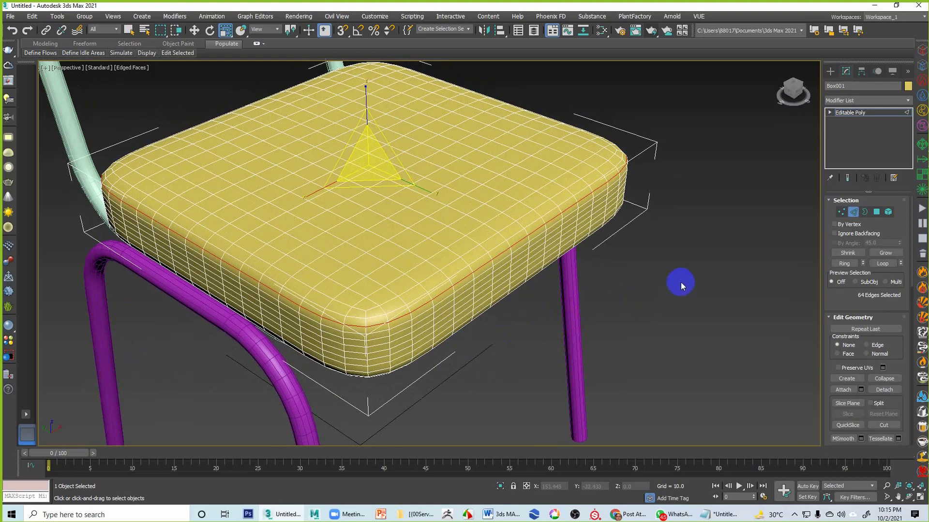
Step: Create a smooth spline shape named Shape001 from the selected edge loop around the cushion's upper rim
{"action": "scroll", "coordinate": [833, 302], "scroll_direction": "down", "scroll_amount": 5}
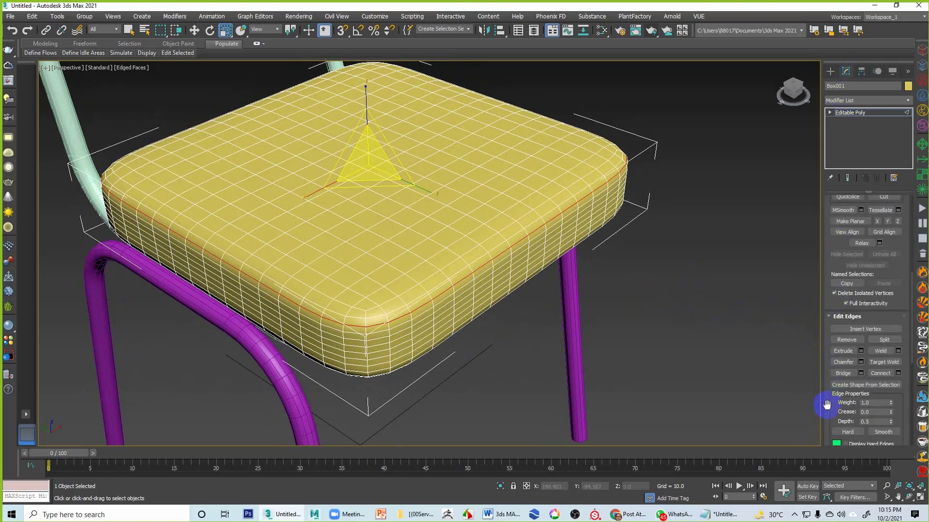
{"action": "left_click_drag", "start_coordinate": [826, 405], "coordinate": [840, 320]}
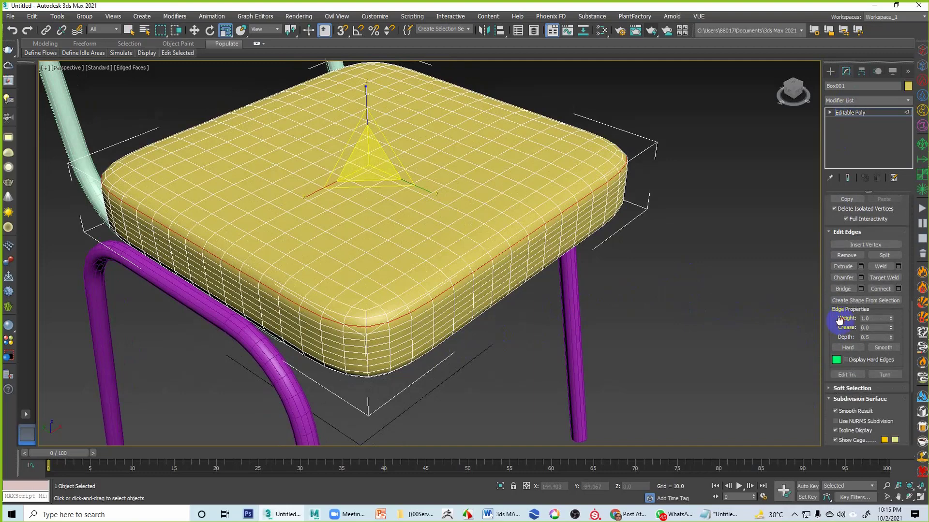
{"action": "left_click", "coordinate": [863, 300]}
{"action": "left_click", "coordinate": [859, 301]}
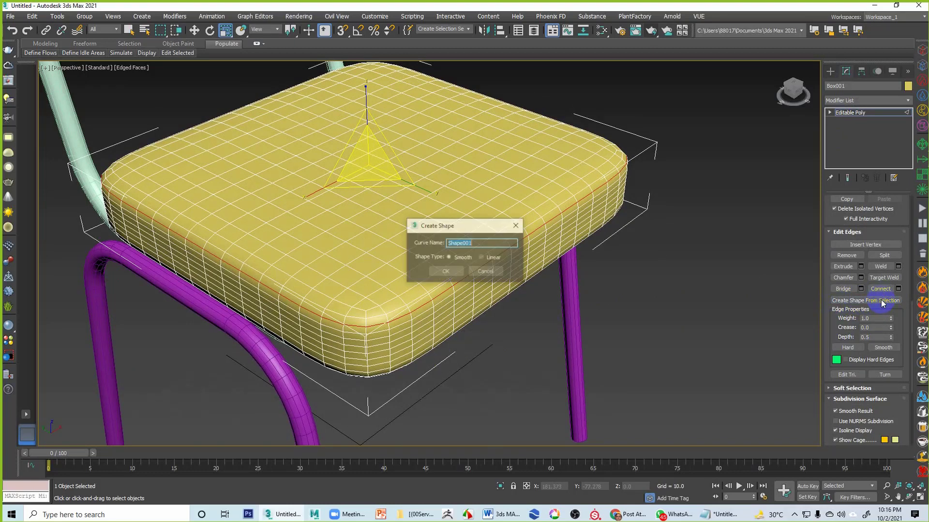
{"action": "left_click_drag", "start_coordinate": [473, 224], "coordinate": [692, 246]}
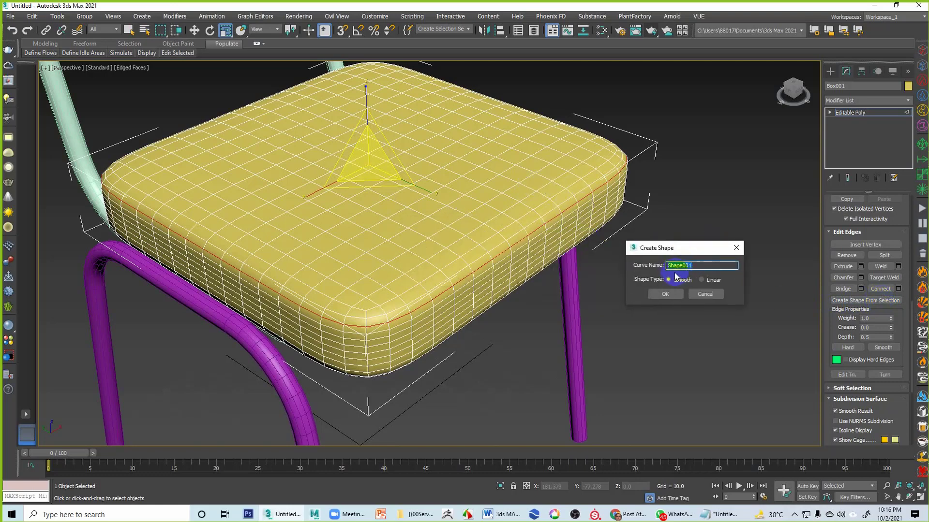
{"action": "left_click", "coordinate": [709, 265]}
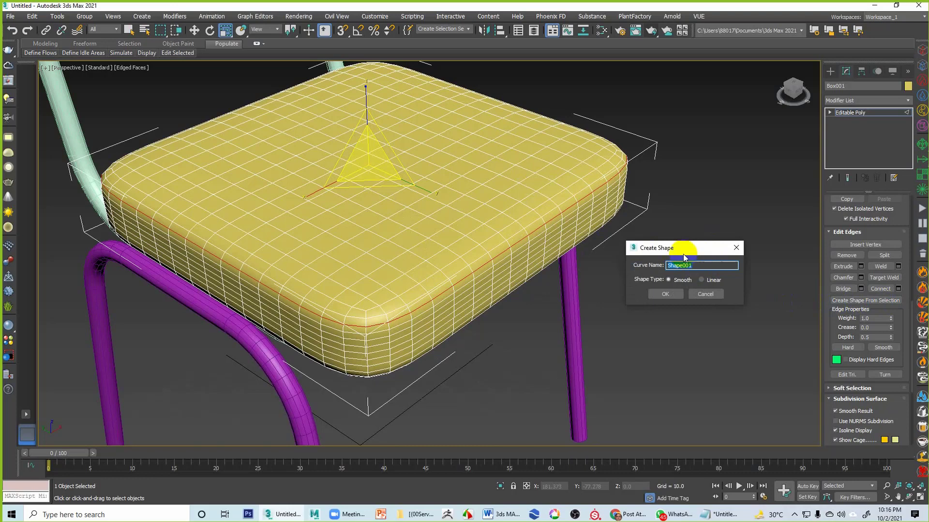
{"action": "left_click", "coordinate": [669, 294]}
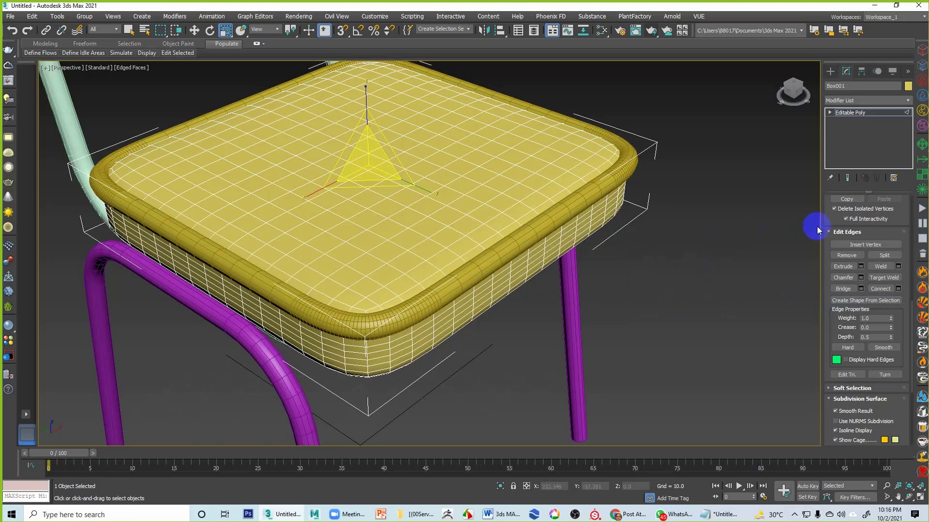
{"action": "left_click_drag", "start_coordinate": [828, 215], "coordinate": [831, 457]}
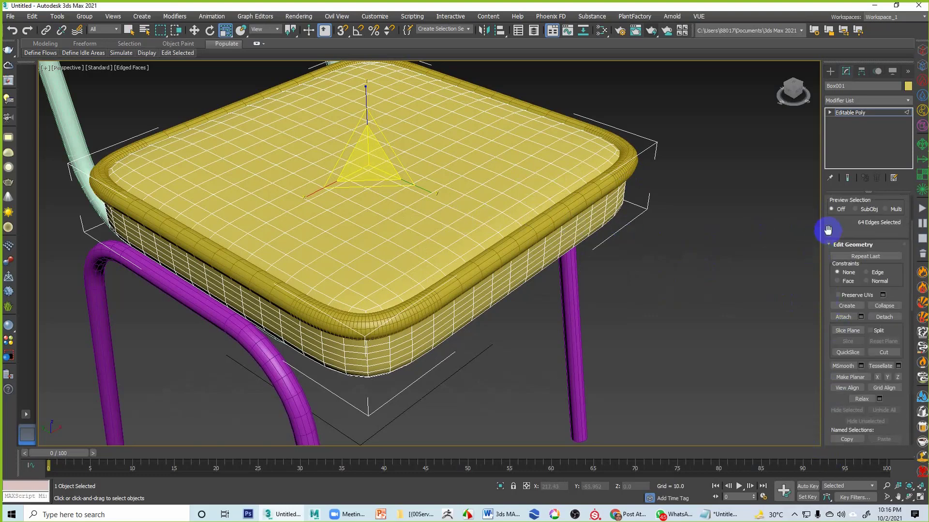
{"action": "left_click_drag", "start_coordinate": [831, 230], "coordinate": [840, 405]}
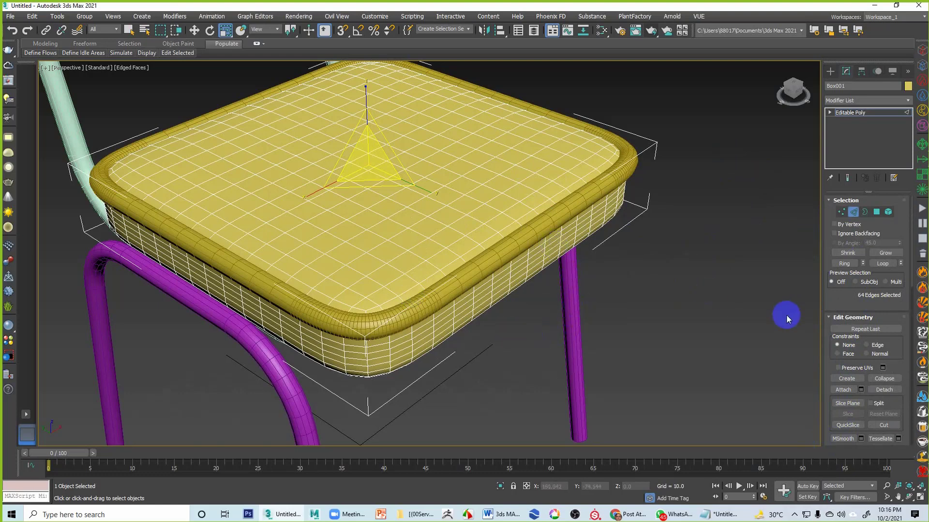
{"action": "left_click_drag", "start_coordinate": [835, 299], "coordinate": [866, 141]}
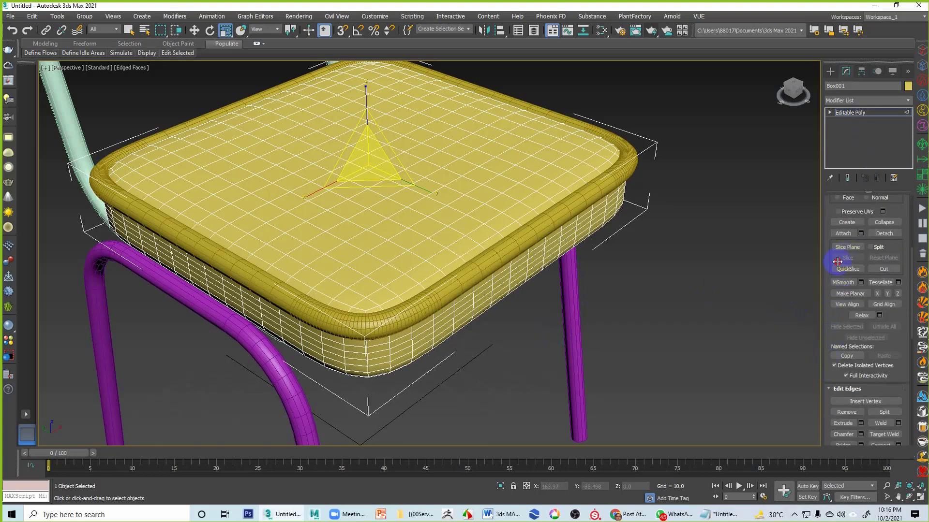
{"action": "scroll", "coordinate": [825, 270], "scroll_direction": "down", "scroll_amount": 8}
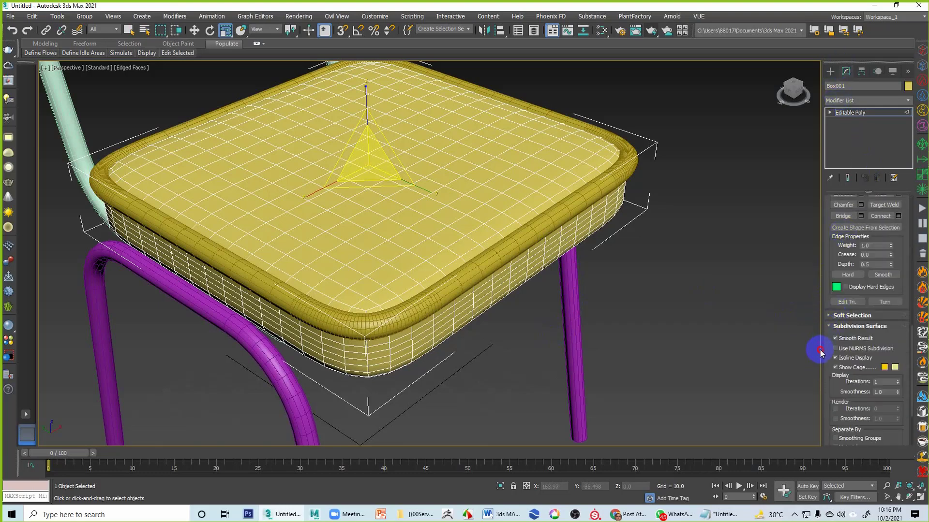
{"action": "scroll", "coordinate": [819, 352], "scroll_direction": "down", "scroll_amount": 3}
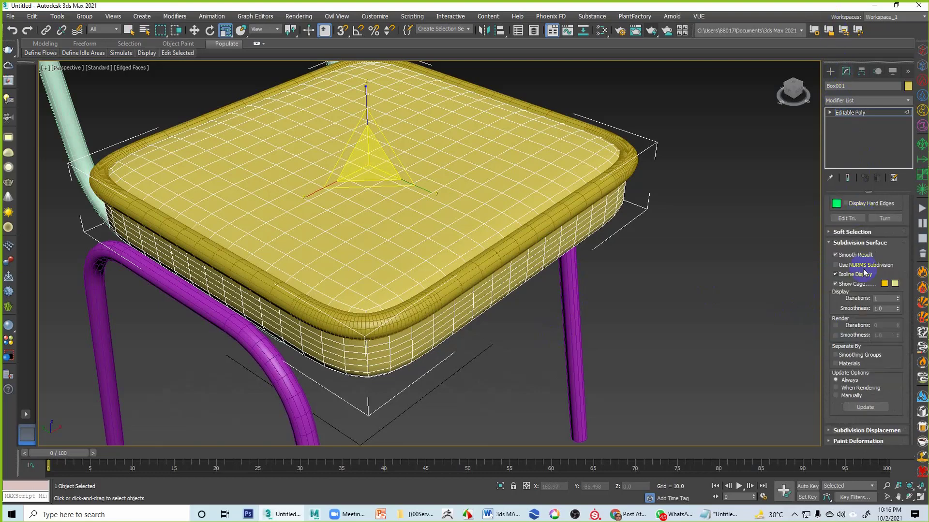
{"action": "scroll", "coordinate": [838, 308], "scroll_direction": "up", "scroll_amount": 7}
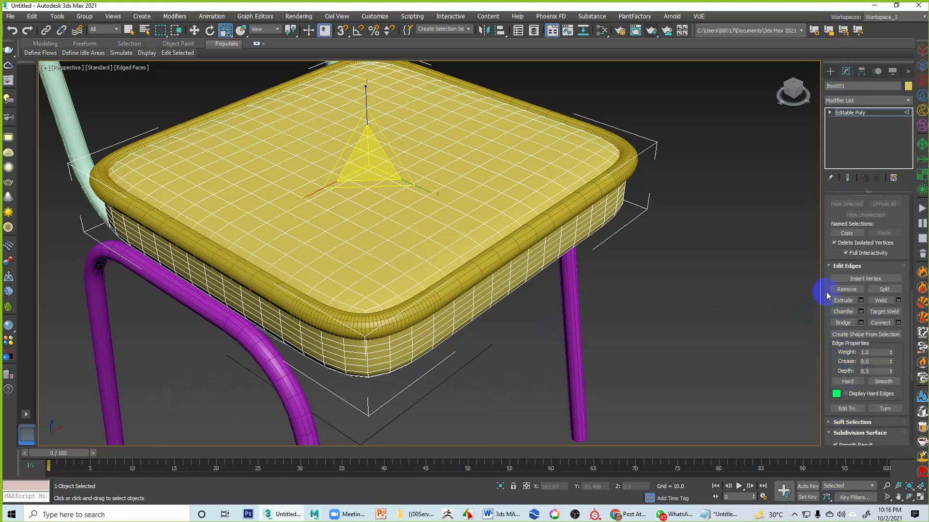
{"action": "scroll", "coordinate": [826, 279], "scroll_direction": "up", "scroll_amount": 10}
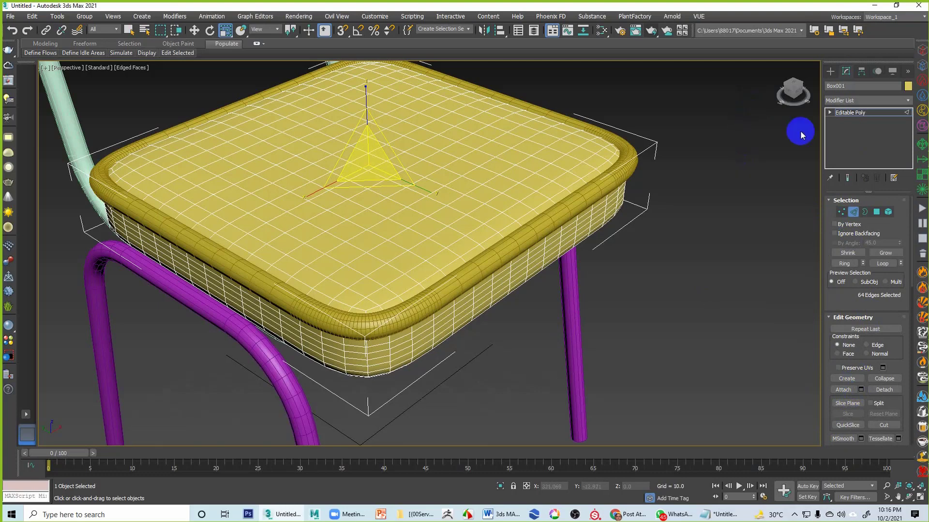
Step: Leave edge sub-object level on the cushion and set the rim spline's radial rendering thickness to 0.791
{"action": "left_click", "coordinate": [830, 113]}
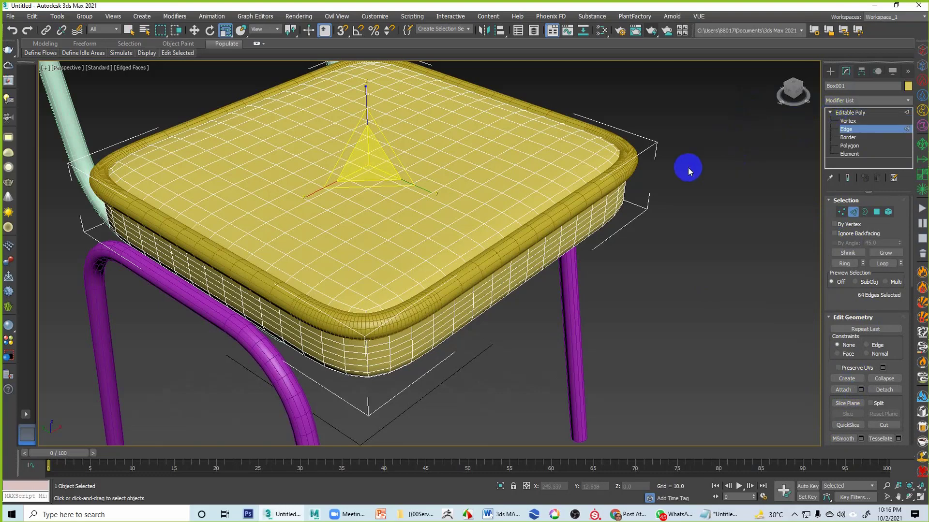
{"action": "left_click", "coordinate": [852, 112]}
{"action": "left_click", "coordinate": [634, 166]}
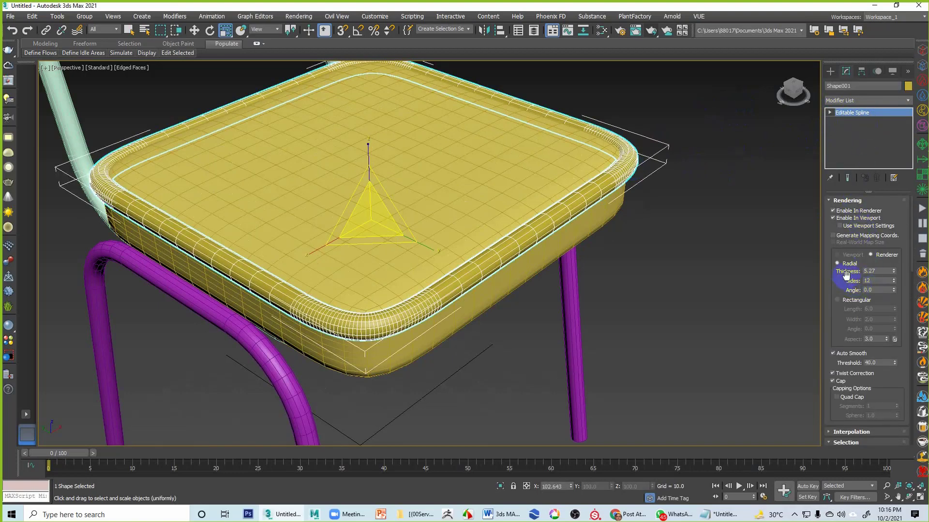
{"action": "left_click_drag", "start_coordinate": [895, 272], "coordinate": [890, 313]}
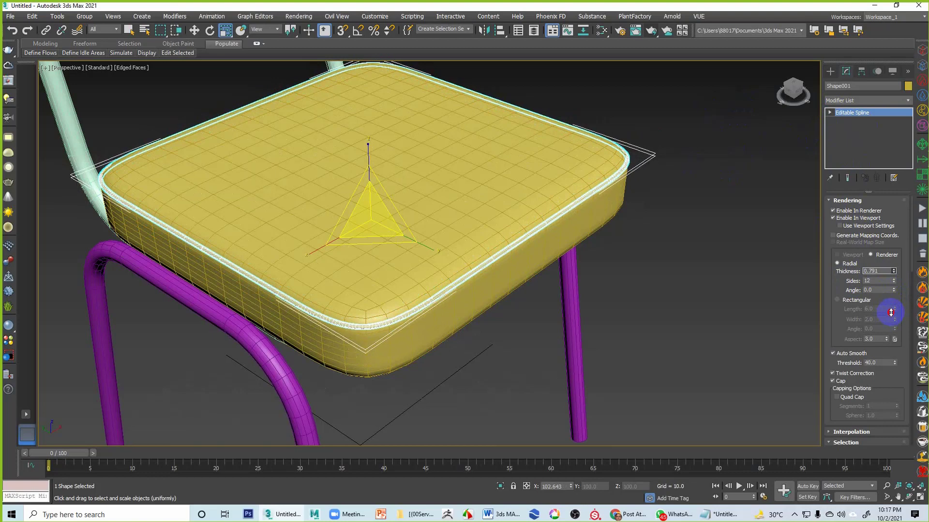
{"action": "left_click", "coordinate": [771, 309]}
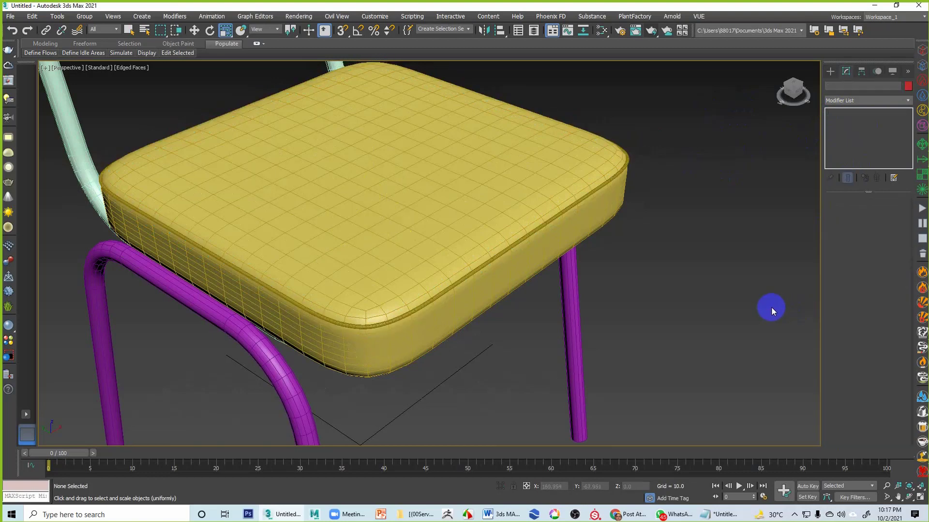
Step: Turn off the edged-faces display and examine the thin piping around the cushion's rim from close up and from farther away
{"action": "key", "text": "F4"}
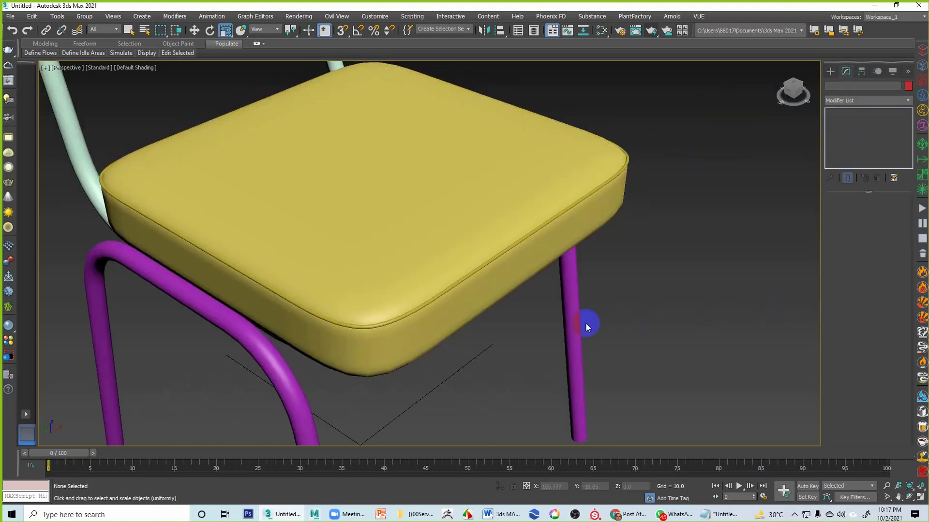
{"action": "scroll", "coordinate": [637, 334], "scroll_direction": "up", "scroll_amount": 5}
{"action": "scroll", "coordinate": [492, 316], "scroll_direction": "down", "scroll_amount": 5}
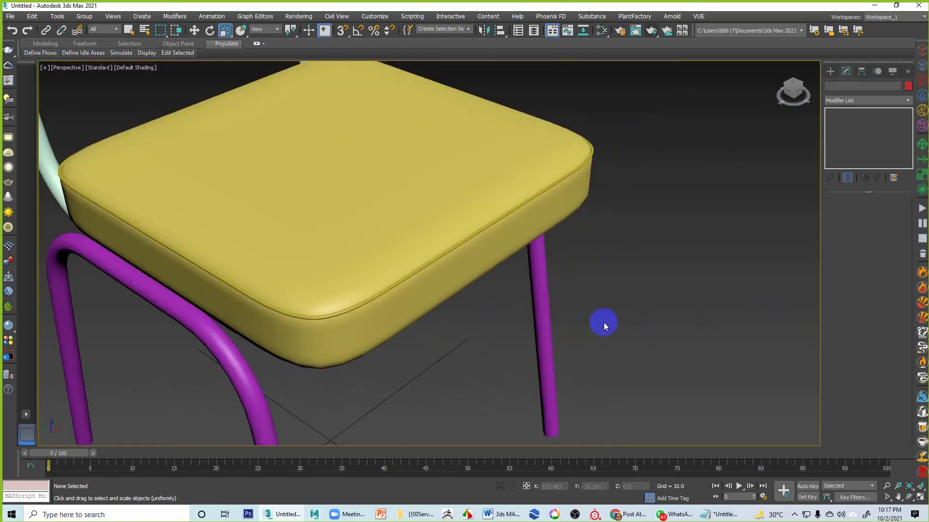
{"action": "left_click", "coordinate": [886, 486]}
{"action": "left_click_drag", "start_coordinate": [465, 363], "coordinate": [603, 350]}
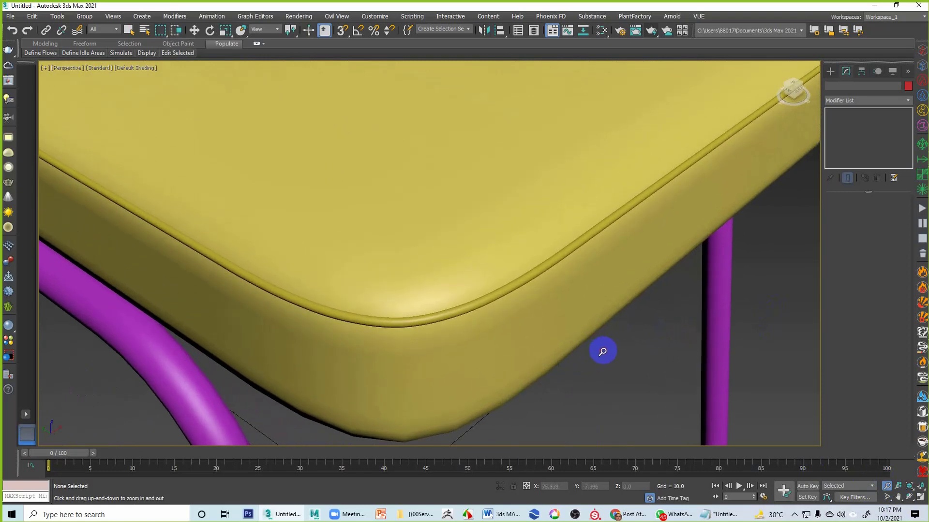
{"action": "scroll", "coordinate": [605, 319], "scroll_direction": "down", "scroll_amount": 3}
{"action": "middle_click_drag", "start_coordinate": [651, 304], "coordinate": [667, 290]}
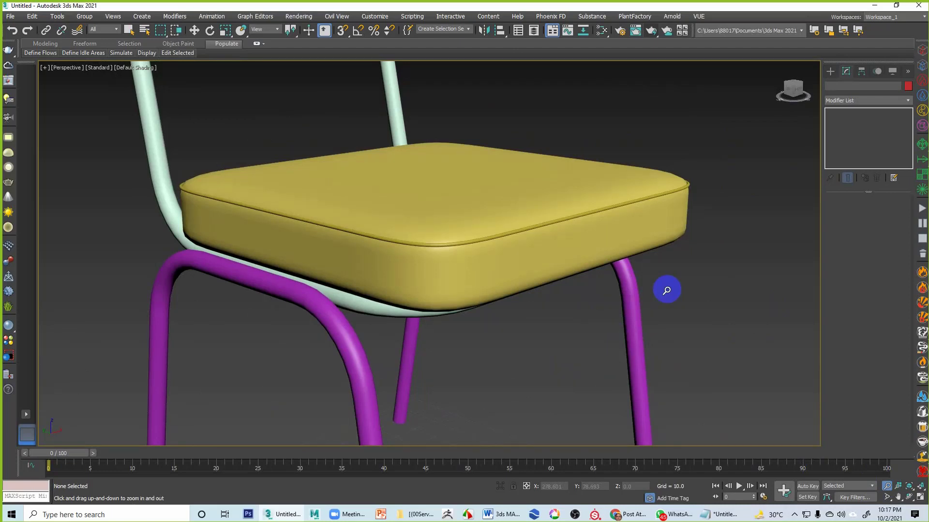
{"action": "left_click_drag", "start_coordinate": [672, 289], "coordinate": [643, 232]}
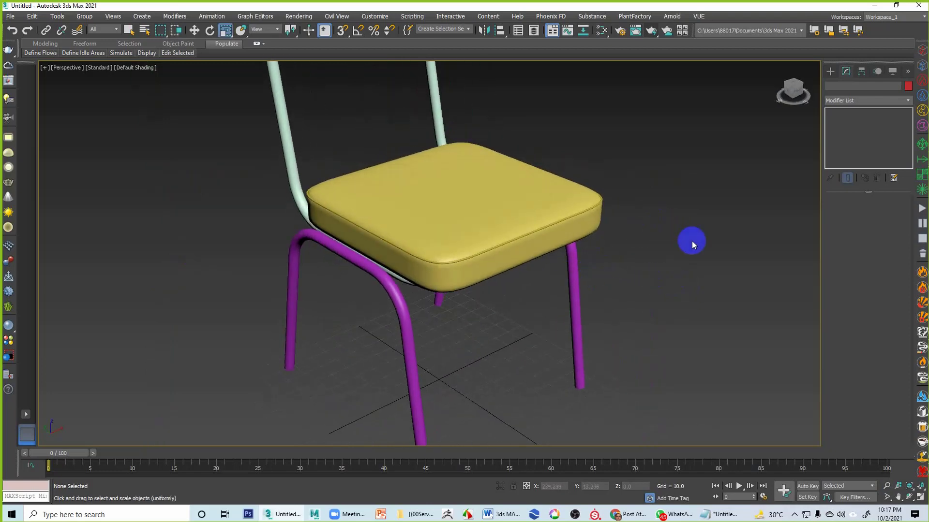
{"action": "key", "text": "r"}
{"action": "middle_click_drag", "start_coordinate": [653, 282], "coordinate": [603, 263]}
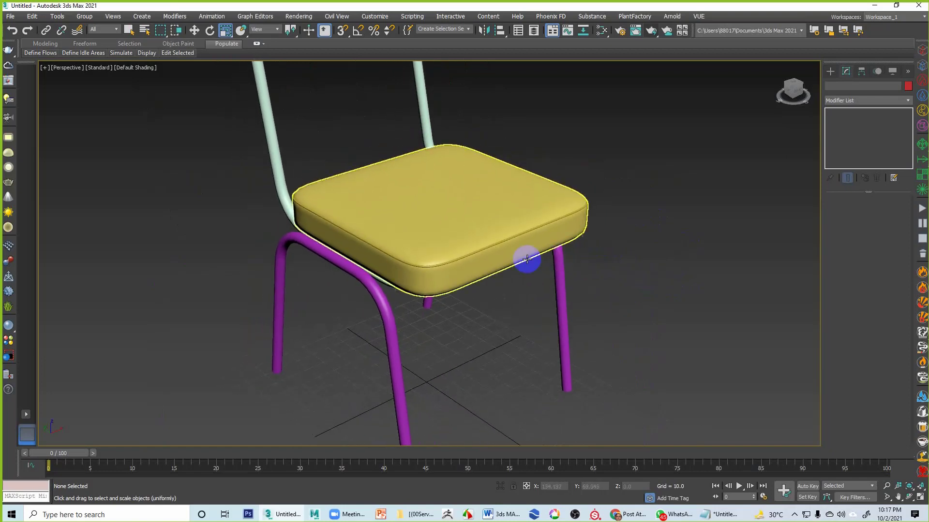
Step: Attach the rim piping shape to the seat cushion's editable poly
{"action": "left_click", "coordinate": [511, 258]}
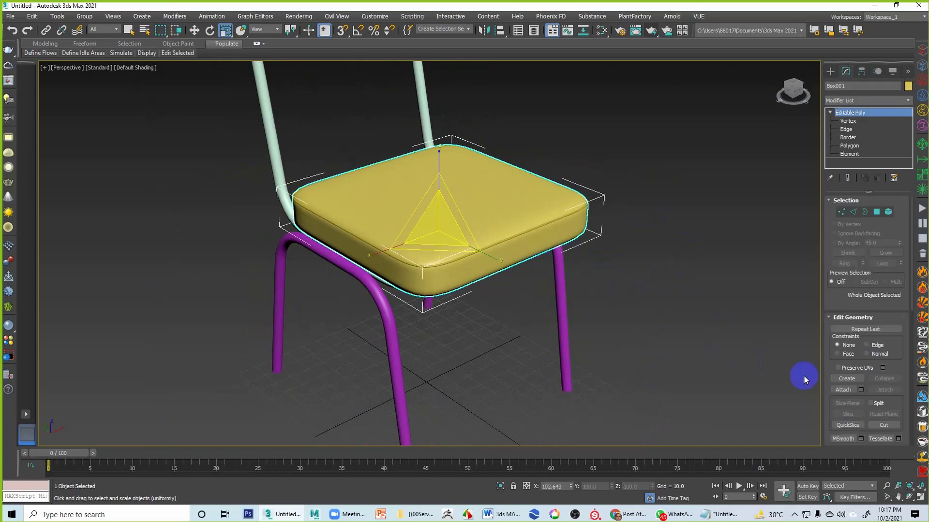
{"action": "left_click", "coordinate": [843, 390]}
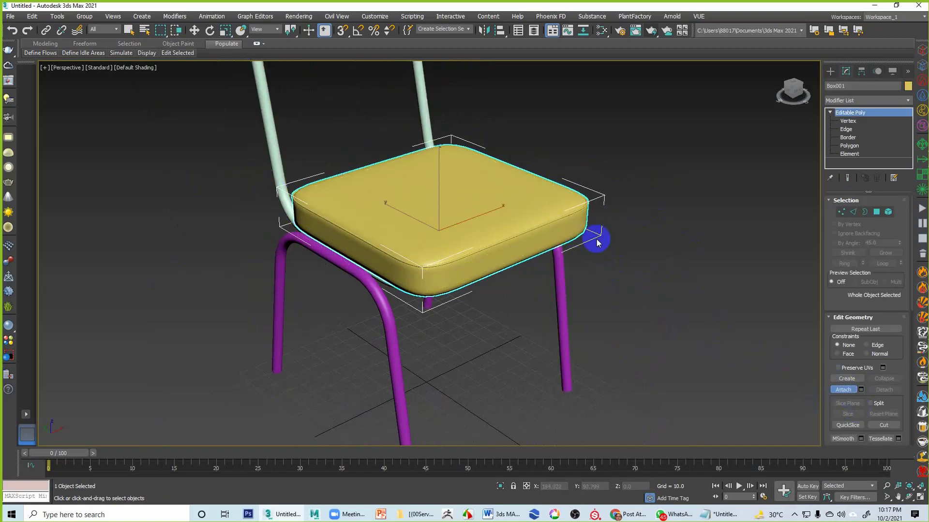
{"action": "left_click", "coordinate": [833, 112]}
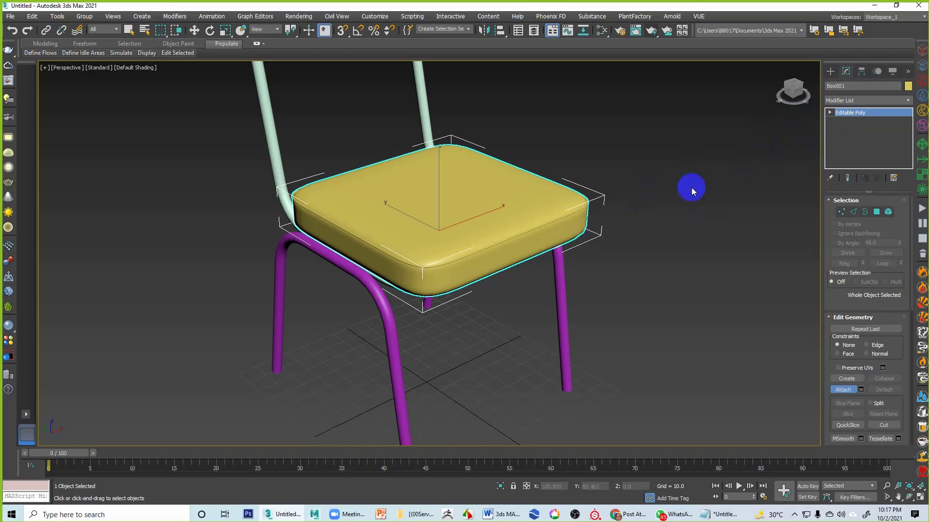
{"action": "scroll", "coordinate": [566, 256], "scroll_direction": "up", "scroll_amount": 3}
{"action": "middle_click_drag", "start_coordinate": [639, 216], "coordinate": [657, 265]}
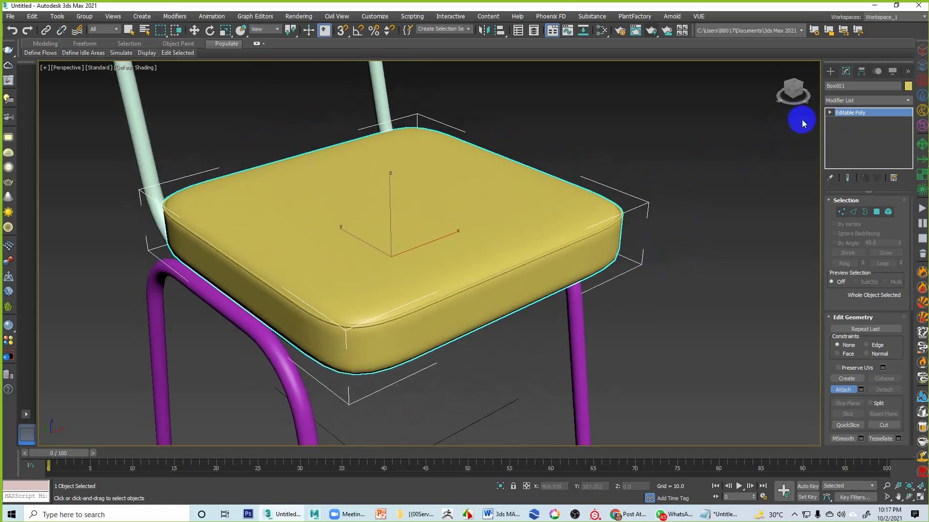
{"action": "left_click", "coordinate": [194, 30]}
{"action": "left_click", "coordinate": [591, 155]}
{"action": "scroll", "coordinate": [640, 222], "scroll_direction": "down", "scroll_amount": 5}
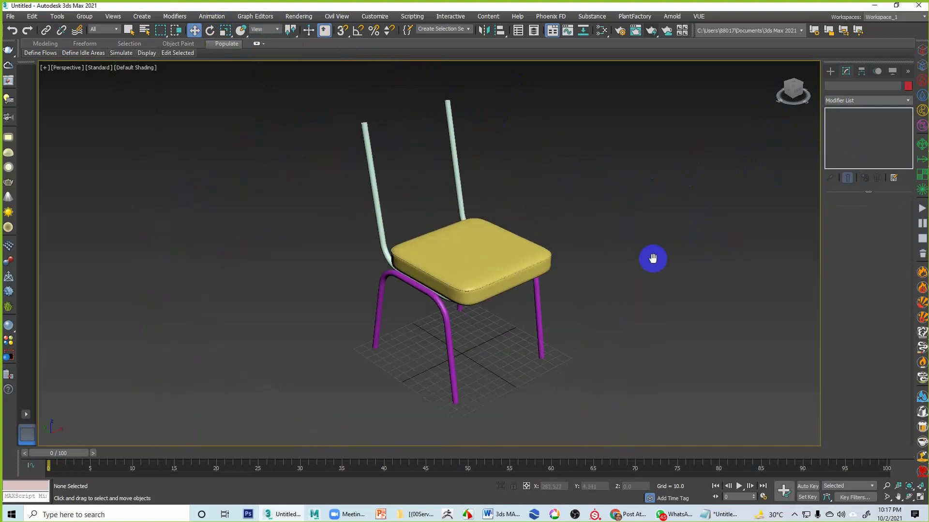
Step: Clone the seat cushion straight upward along the Z axis, placing the copy between the backrest tubes' height and the seat
{"action": "left_click", "coordinate": [489, 269]}
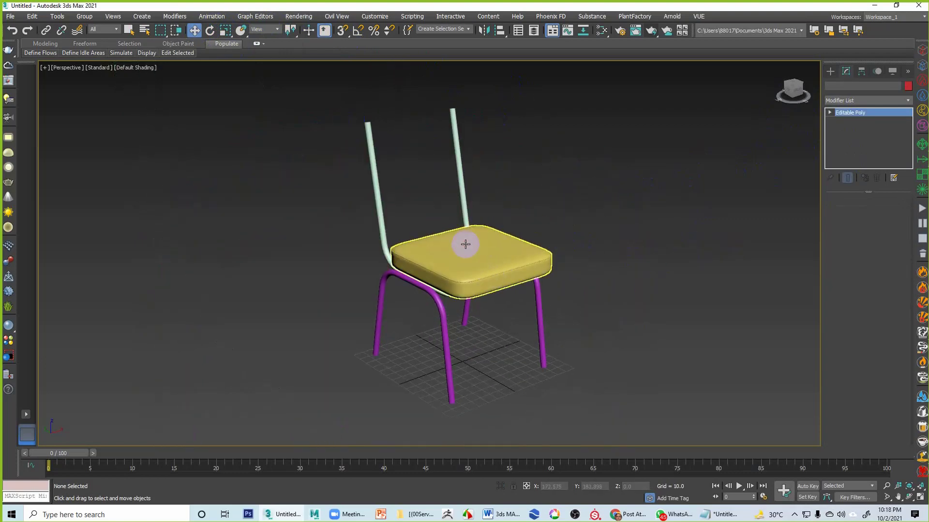
{"action": "mouse_move", "coordinate": [473, 215]}
{"action": "left_mouse_down", "text": "shift"}
{"action": "mouse_move", "coordinate": [488, 120]}
{"action": "mouse_move", "coordinate": [478, 103]}
{"action": "left_mouse_up", "text": "shift"}
{"action": "left_click", "coordinate": [466, 299]}
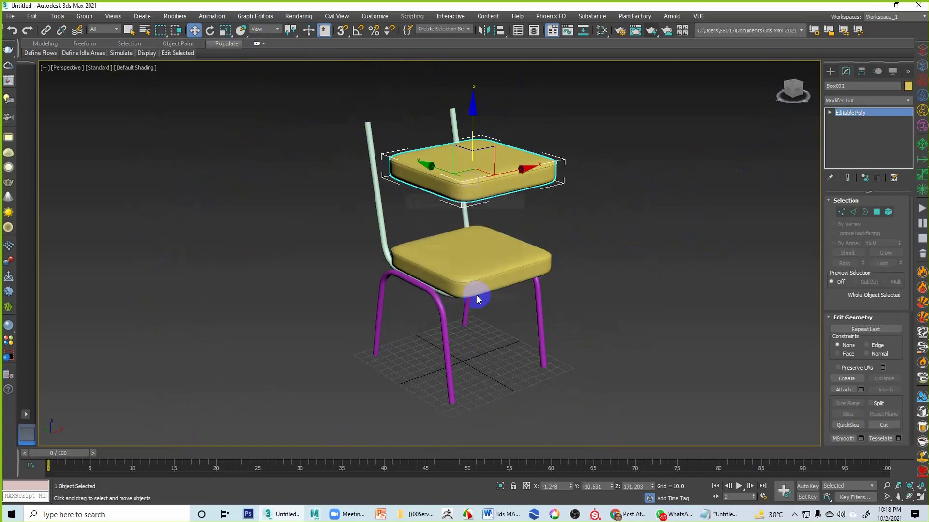
Step: Scale the upper cushion copy down along its Y axis to shorten its depth
{"action": "key", "text": "r"}
{"action": "key", "text": "r"}
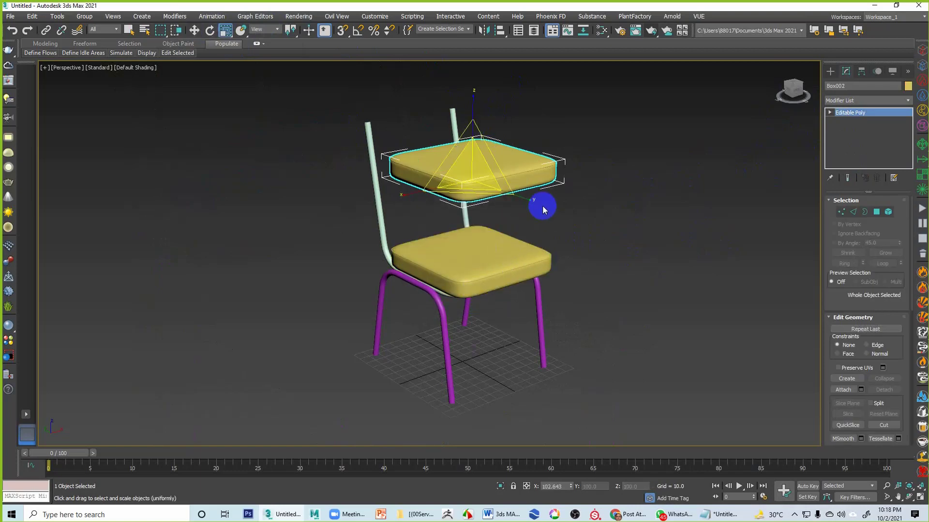
{"action": "left_click_drag", "start_coordinate": [566, 211], "coordinate": [521, 198]}
Step: Rotate the upper cushion copy about 60 degrees around its X axis to tilt it towards upright
{"action": "key", "text": "e"}
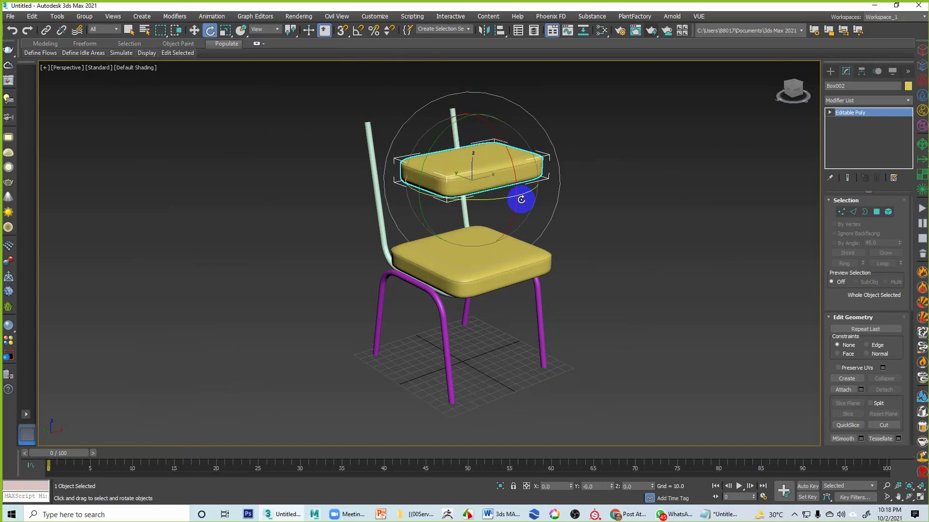
{"action": "middle_click_drag", "start_coordinate": [515, 226], "coordinate": [535, 243], "text": "alt"}
{"action": "left_click_drag", "start_coordinate": [522, 172], "coordinate": [535, 220]}
Step: In the Left view, rotate the upper cushion parallel to the backrest tubes and move it against their upper part
{"action": "key", "text": "alt+w"}
{"action": "right_click", "coordinate": [337, 321]}
{"action": "key", "text": "alt+w"}
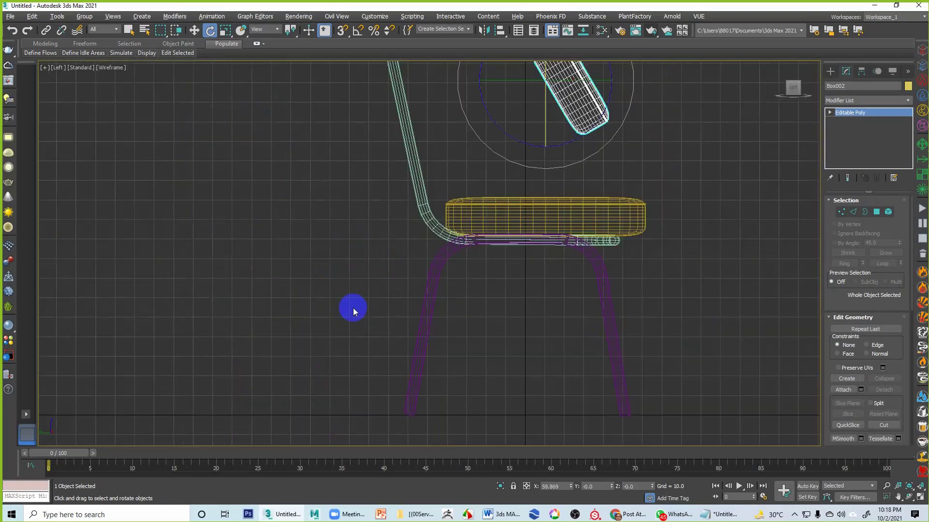
{"action": "scroll", "coordinate": [397, 338], "scroll_direction": "down", "scroll_amount": 5}
{"action": "middle_click_drag", "start_coordinate": [480, 308], "coordinate": [440, 310]}
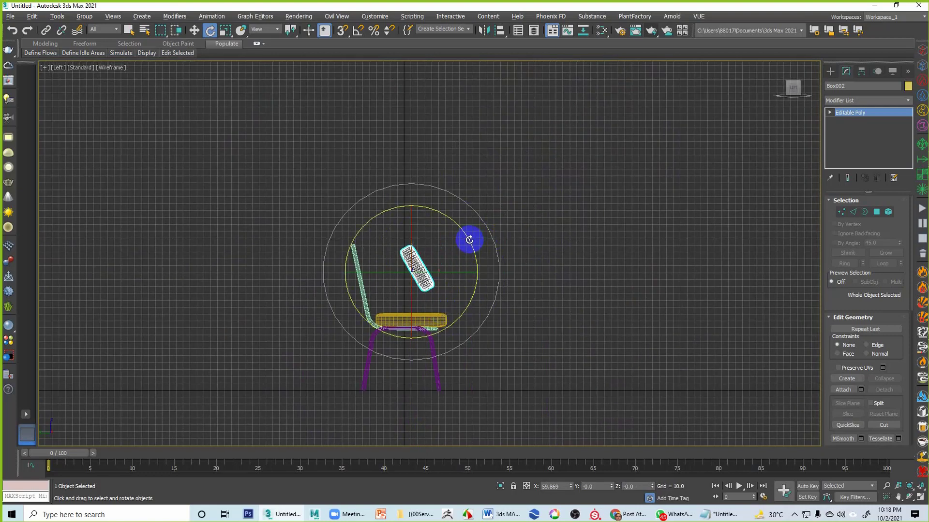
{"action": "left_click_drag", "start_coordinate": [470, 238], "coordinate": [384, 238]}
{"action": "key", "text": "w"}
{"action": "left_click", "coordinate": [514, 227]}
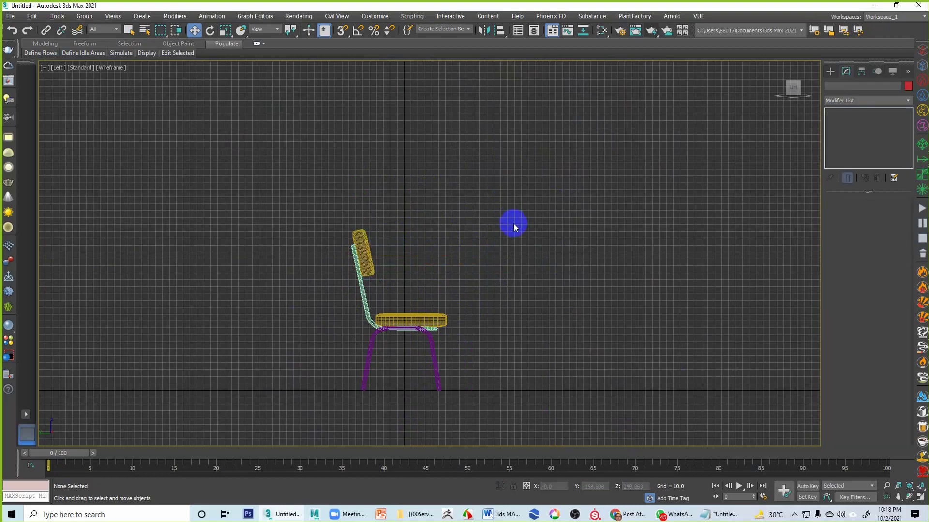
Step: Return to the maximized Perspective view and inspect how the backrest cushion sits against the tubes
{"action": "key", "text": "alt+w"}
{"action": "left_click", "coordinate": [530, 294]}
{"action": "key", "text": "alt+w"}
{"action": "middle_click_drag", "start_coordinate": [525, 301], "coordinate": [468, 283], "text": "alt"}
{"action": "scroll", "coordinate": [484, 290], "scroll_direction": "up", "scroll_amount": 3}
{"action": "scroll", "coordinate": [491, 289], "scroll_direction": "down", "scroll_amount": 3}
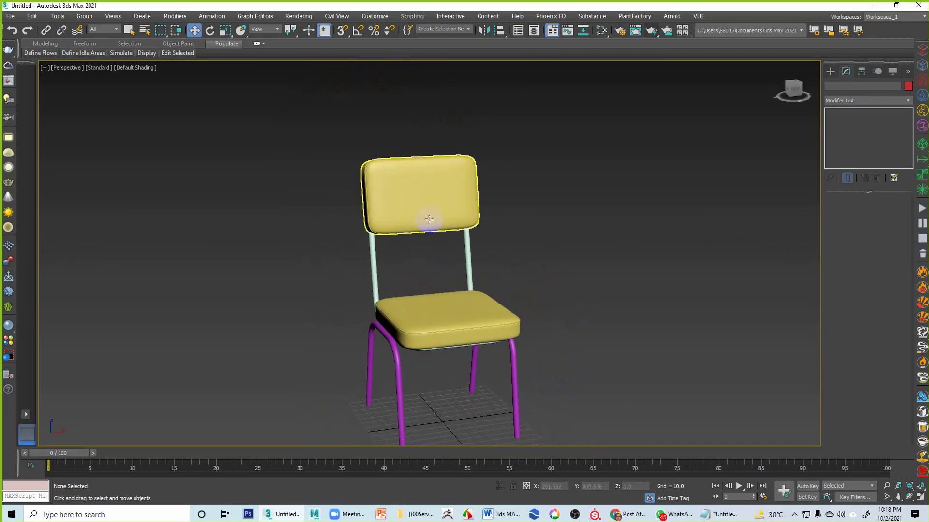
{"action": "left_click", "coordinate": [429, 220]}
{"action": "middle_click_drag", "start_coordinate": [485, 239], "coordinate": [523, 242], "text": "alt"}
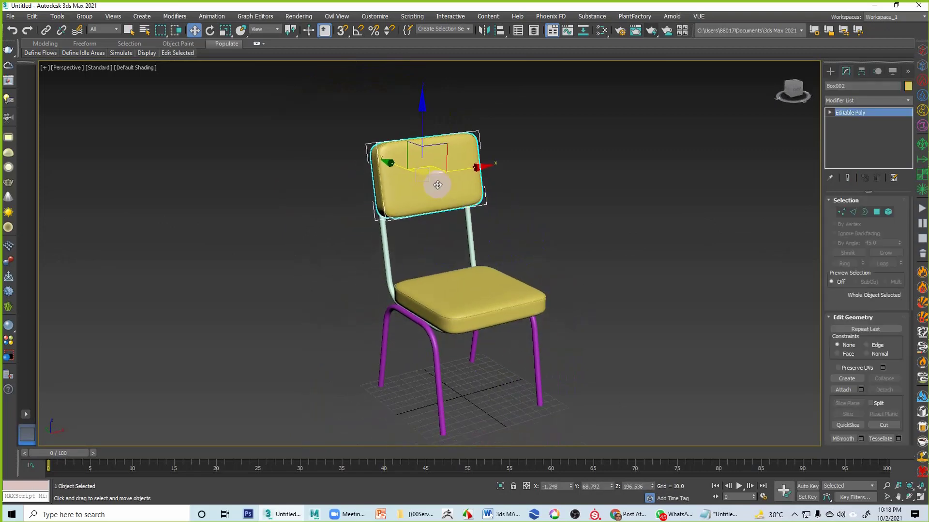
Step: Select all five chair parts and widen them together by scaling to about 115% along the X axis
{"action": "mouse_move", "coordinate": [585, 259]}
{"action": "middle_mouse_down", "text": "alt"}
{"action": "mouse_move", "coordinate": [570, 260]}
{"action": "mouse_move", "coordinate": [572, 251]}
{"action": "middle_mouse_up", "text": "alt"}
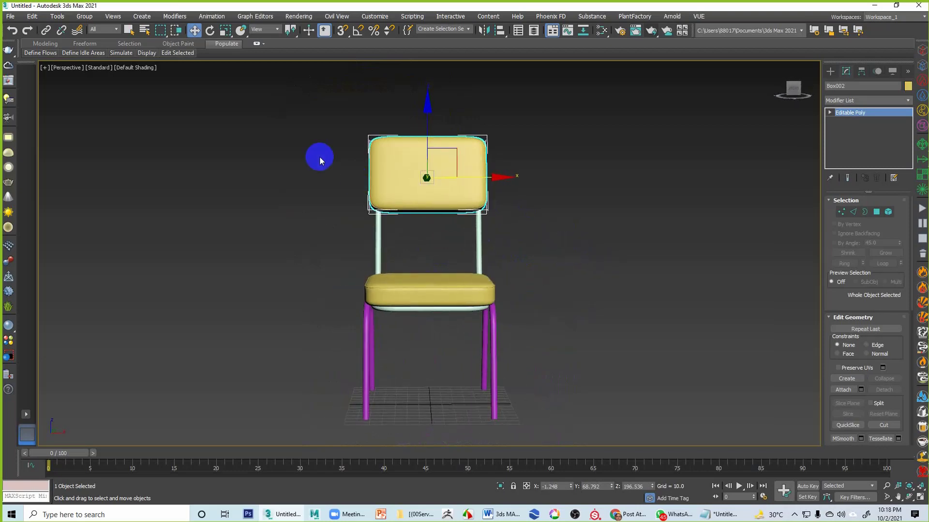
{"action": "left_click_drag", "start_coordinate": [318, 110], "coordinate": [527, 398]}
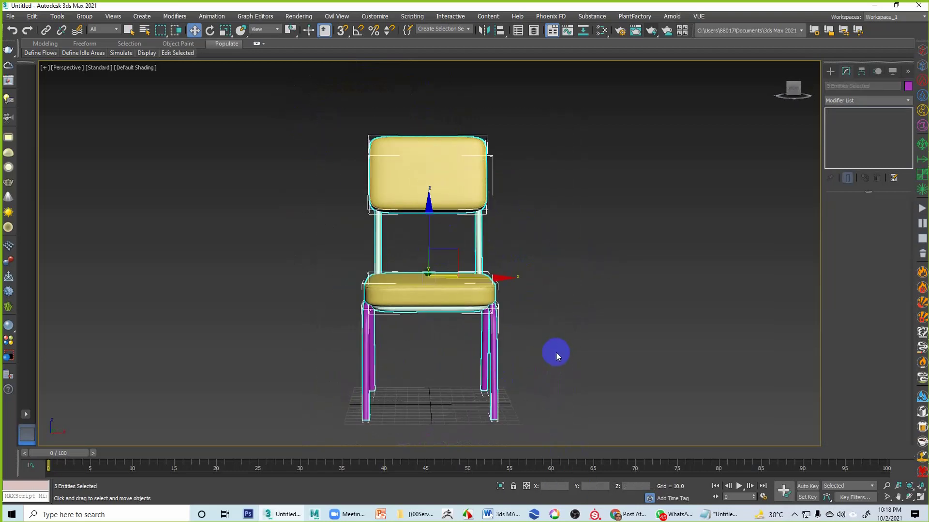
{"action": "key", "text": "r"}
{"action": "left_click_drag", "start_coordinate": [353, 280], "coordinate": [346, 276]}
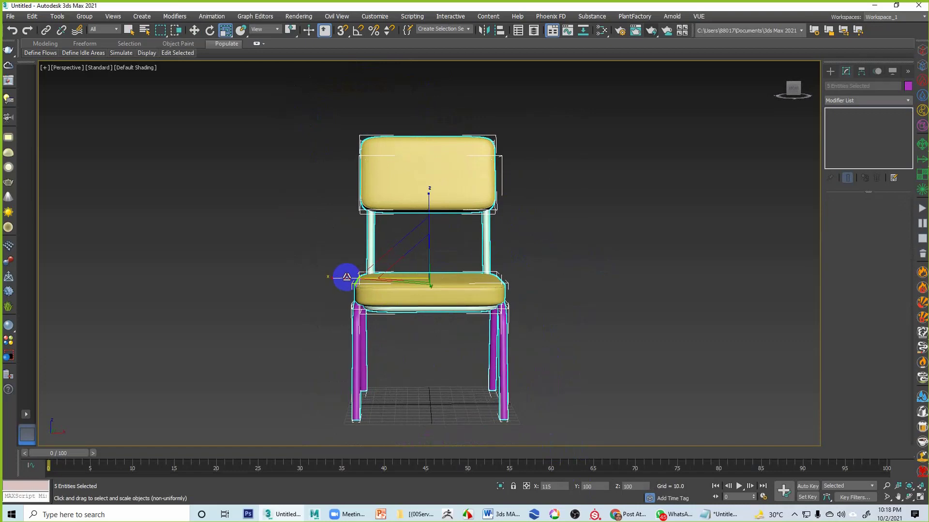
{"action": "left_click", "coordinate": [584, 283]}
{"action": "middle_click_drag", "start_coordinate": [584, 283], "coordinate": [415, 228], "text": "alt"}
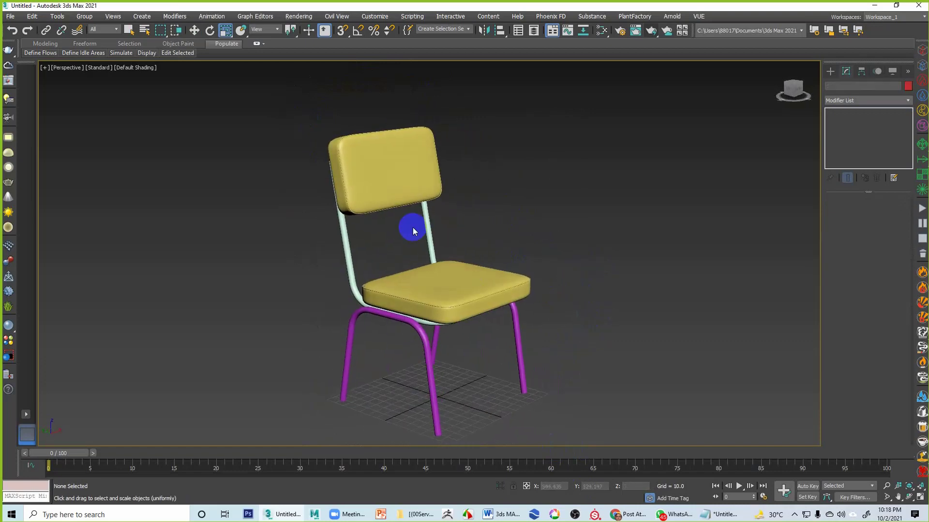
Step: Add a Bend modifier to the backrest cushion and set its bend axis to X
{"action": "left_click", "coordinate": [398, 178]}
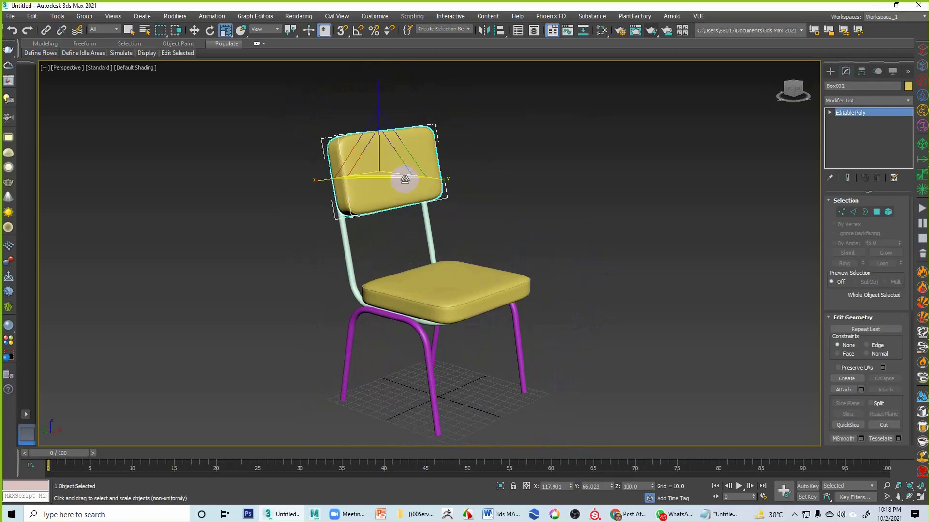
{"action": "middle_click_drag", "start_coordinate": [416, 232], "coordinate": [445, 249], "text": "alt"}
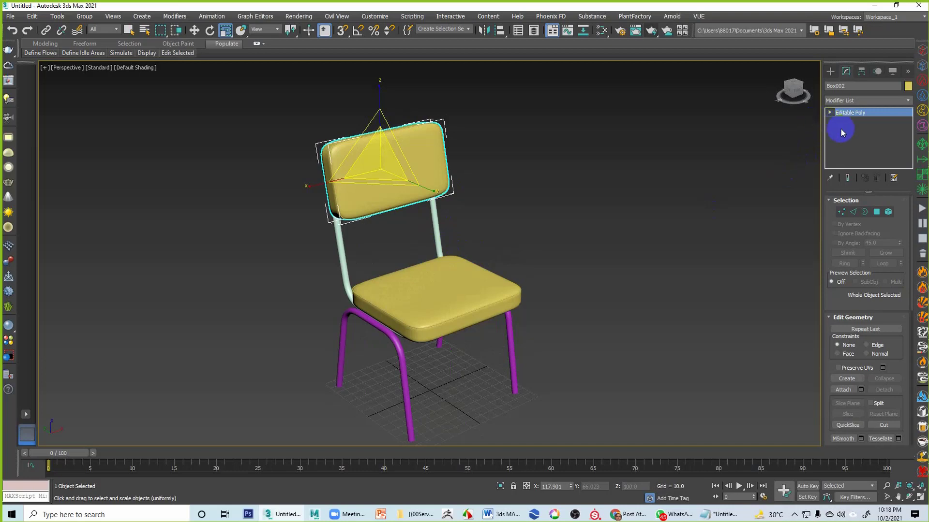
{"action": "left_click", "coordinate": [848, 101]}
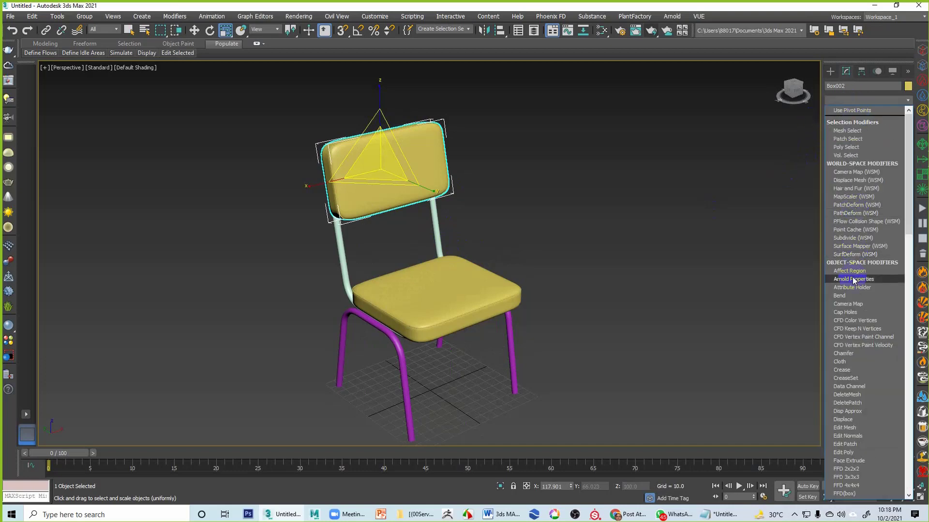
{"action": "left_click", "coordinate": [857, 303]}
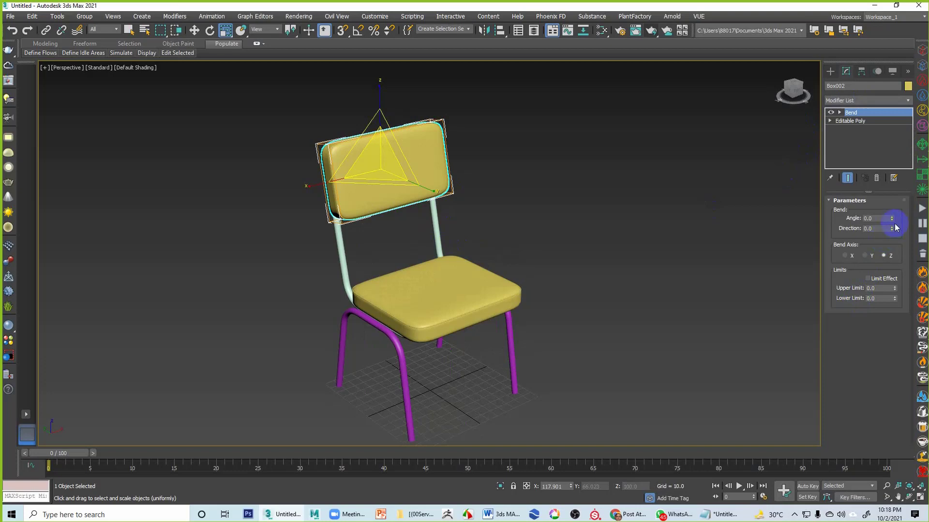
{"action": "left_click_drag", "start_coordinate": [892, 217], "coordinate": [891, 201]}
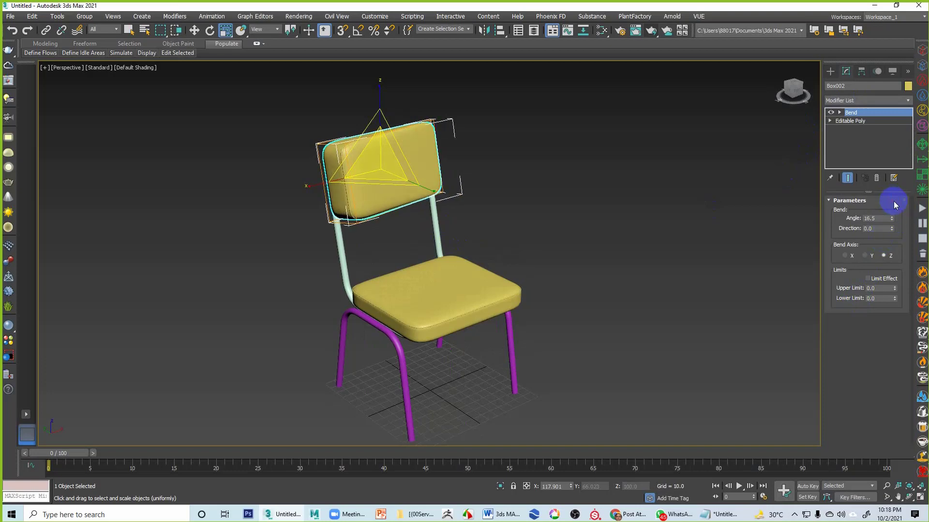
{"action": "left_click", "coordinate": [870, 256]}
{"action": "left_click", "coordinate": [853, 260]}
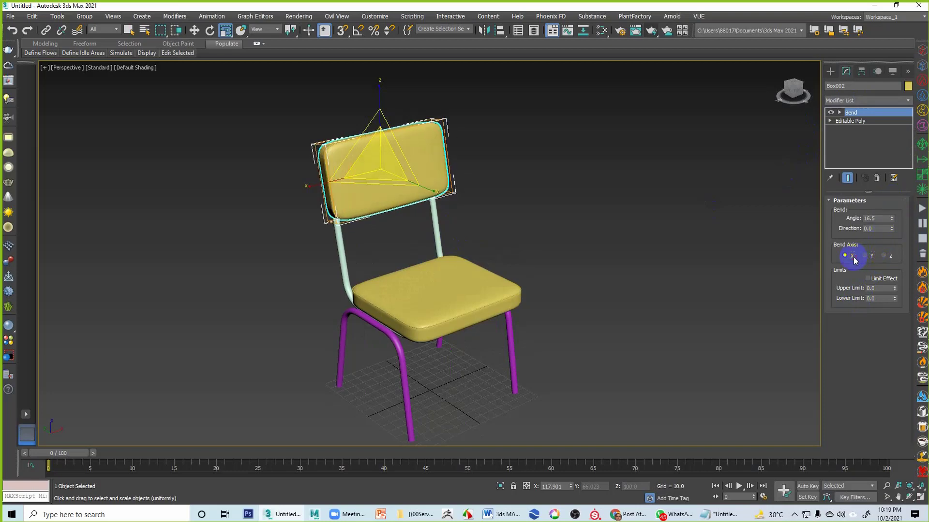
Step: Set the backrest cushion's Bend angle to -30.5 so it curves gently around the sitter's back
{"action": "left_click_drag", "start_coordinate": [892, 218], "coordinate": [895, 313]}
{"action": "middle_click_drag", "start_coordinate": [646, 244], "coordinate": [593, 294], "text": "alt"}
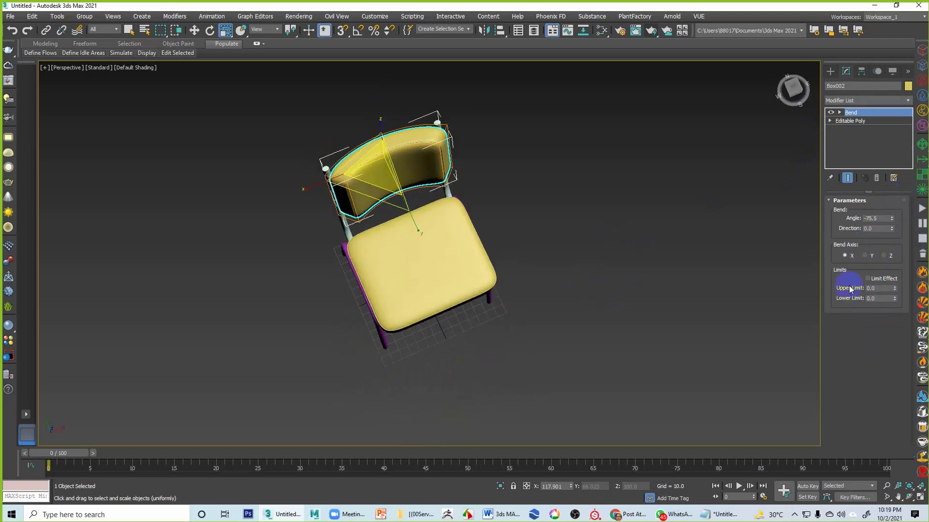
{"action": "left_click_drag", "start_coordinate": [892, 218], "coordinate": [904, 180]}
Step: Move the bent backrest cushion about 6 units backward along the Y axis against the tubes, then deselect it
{"action": "middle_click_drag", "start_coordinate": [624, 224], "coordinate": [675, 195], "text": "alt"}
{"action": "key", "text": "w"}
{"action": "left_click_drag", "start_coordinate": [332, 166], "coordinate": [329, 164]}
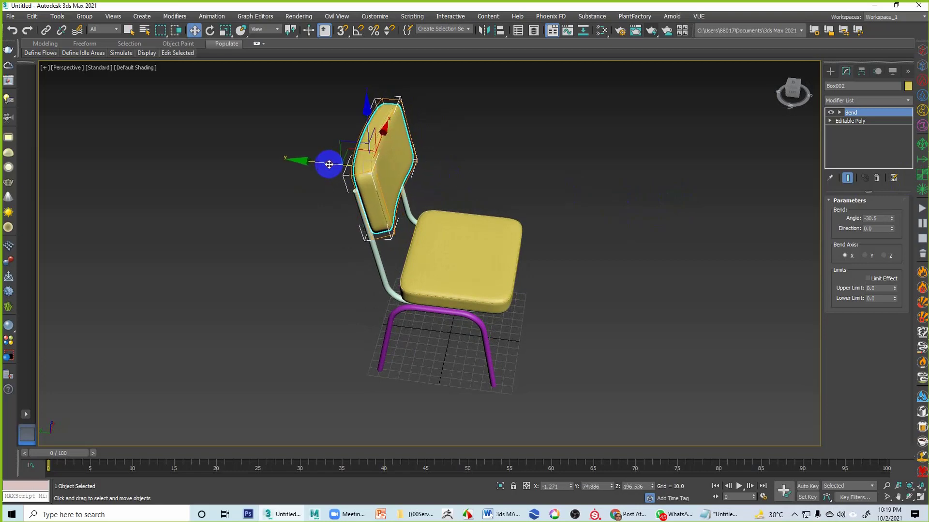
{"action": "left_click", "coordinate": [467, 170]}
{"action": "middle_click_drag", "start_coordinate": [469, 170], "coordinate": [524, 150], "text": "alt"}
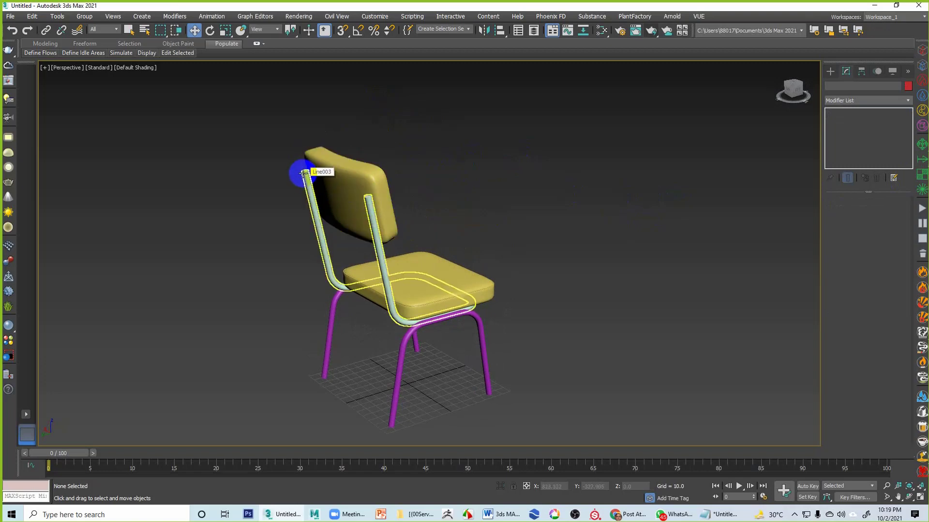
{"action": "middle_click_drag", "start_coordinate": [303, 176], "coordinate": [338, 197], "text": "alt"}
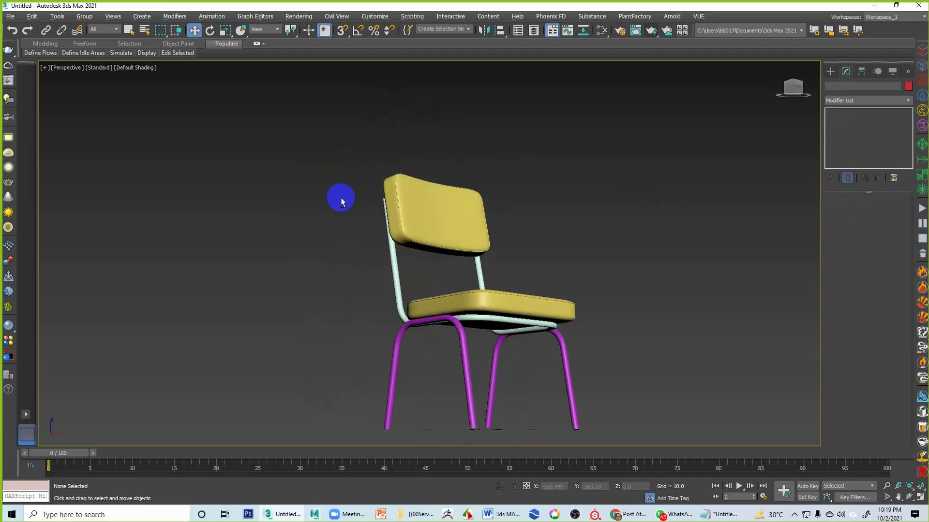
{"action": "middle_click_drag", "start_coordinate": [499, 323], "coordinate": [547, 317], "text": "alt"}
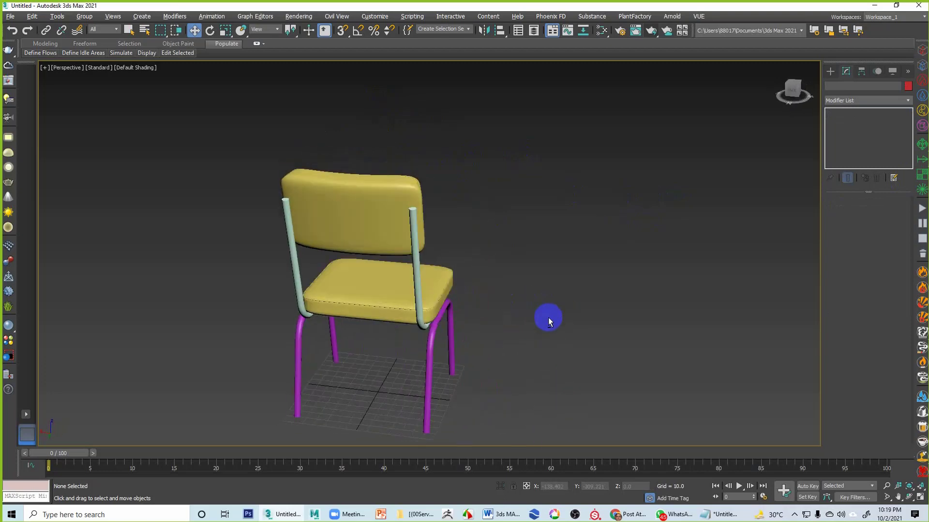
{"action": "left_click", "coordinate": [415, 270]}
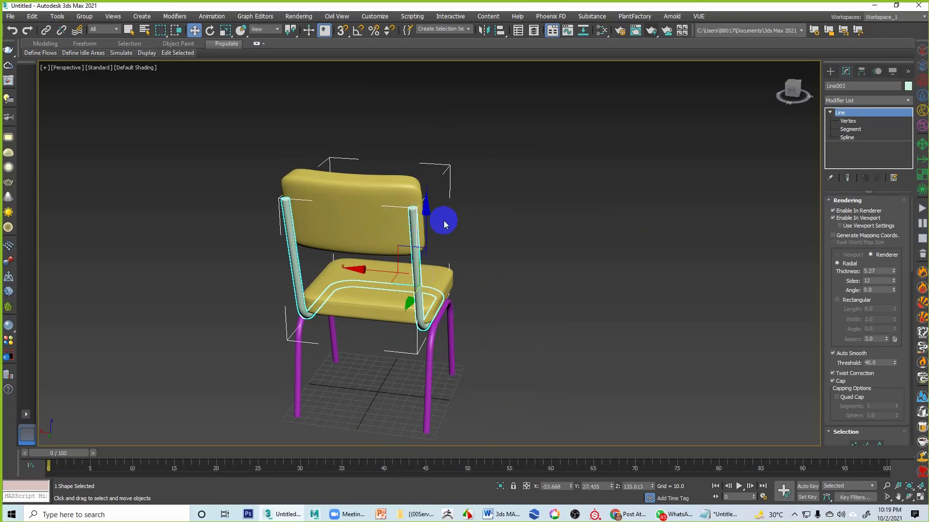
{"action": "left_click", "coordinate": [848, 121]}
{"action": "left_click_drag", "start_coordinate": [854, 315], "coordinate": [866, 145]}
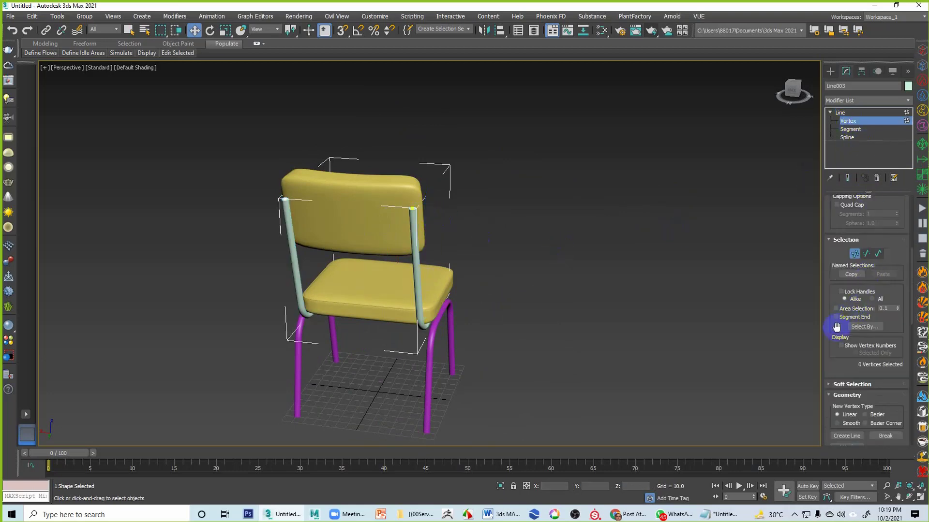
{"action": "left_click_drag", "start_coordinate": [837, 326], "coordinate": [867, 150]}
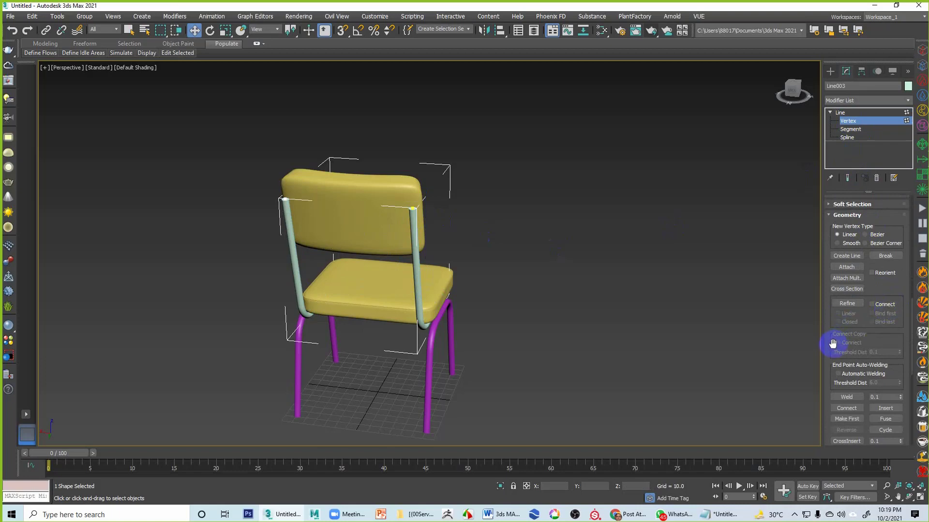
{"action": "left_click_drag", "start_coordinate": [832, 343], "coordinate": [835, 305]}
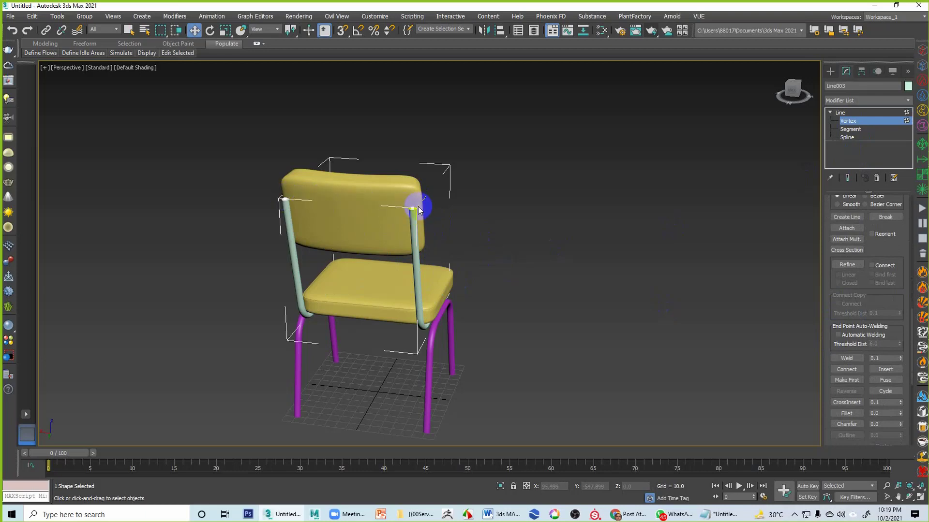
{"action": "left_click", "coordinate": [846, 114]}
{"action": "left_click", "coordinate": [605, 190]}
Step: Select the backrest tube and both leg tubes and set their object color to black
{"action": "middle_click_drag", "start_coordinate": [605, 191], "coordinate": [443, 182], "text": "alt"}
{"action": "middle_click_drag", "start_coordinate": [535, 201], "coordinate": [500, 212], "text": "alt"}
{"action": "middle_click_drag", "start_coordinate": [652, 274], "coordinate": [576, 243], "text": "alt"}
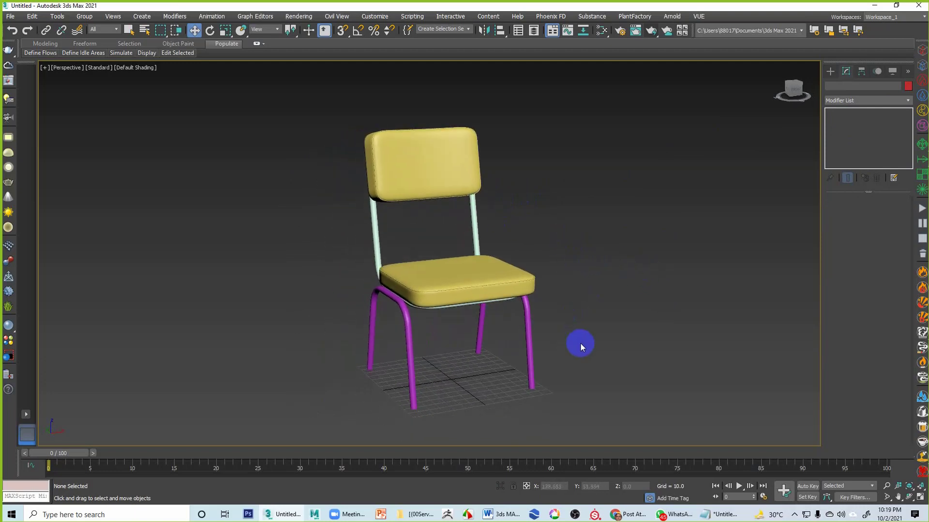
{"action": "middle_click_drag", "start_coordinate": [580, 342], "coordinate": [480, 253], "text": "alt"}
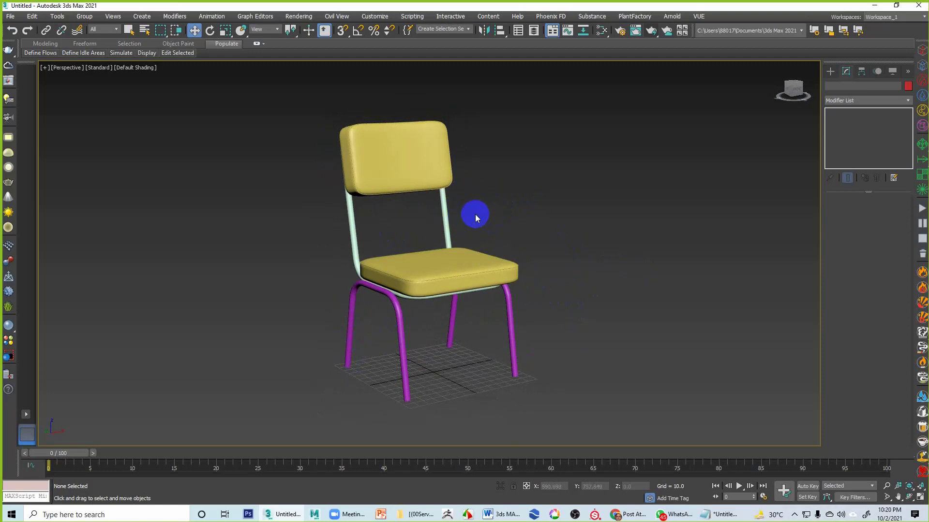
{"action": "left_click_drag", "start_coordinate": [479, 210], "coordinate": [348, 233]}
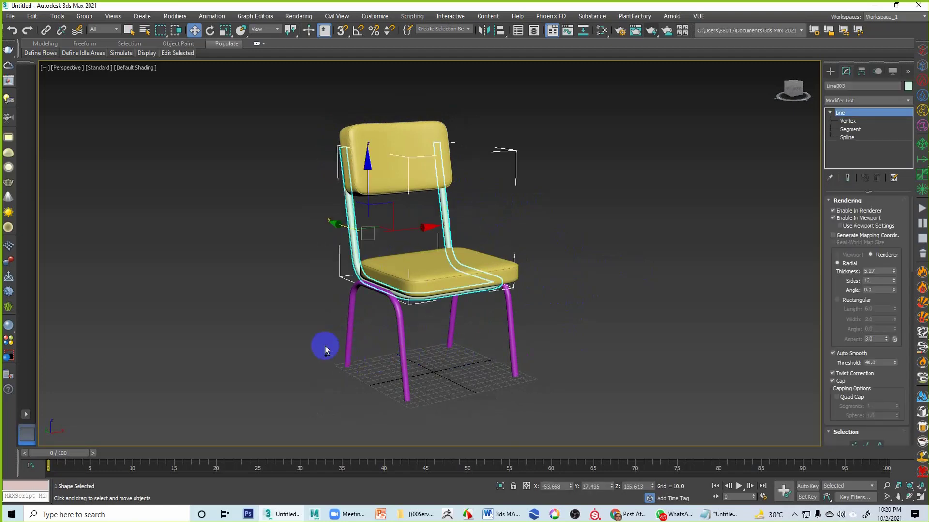
{"action": "left_click_drag", "start_coordinate": [326, 346], "coordinate": [566, 393]}
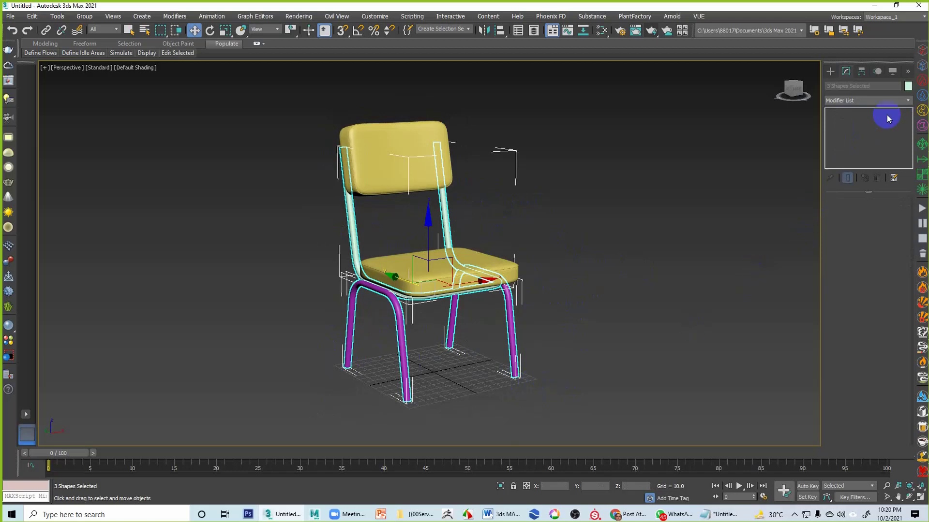
{"action": "left_click", "coordinate": [907, 85]}
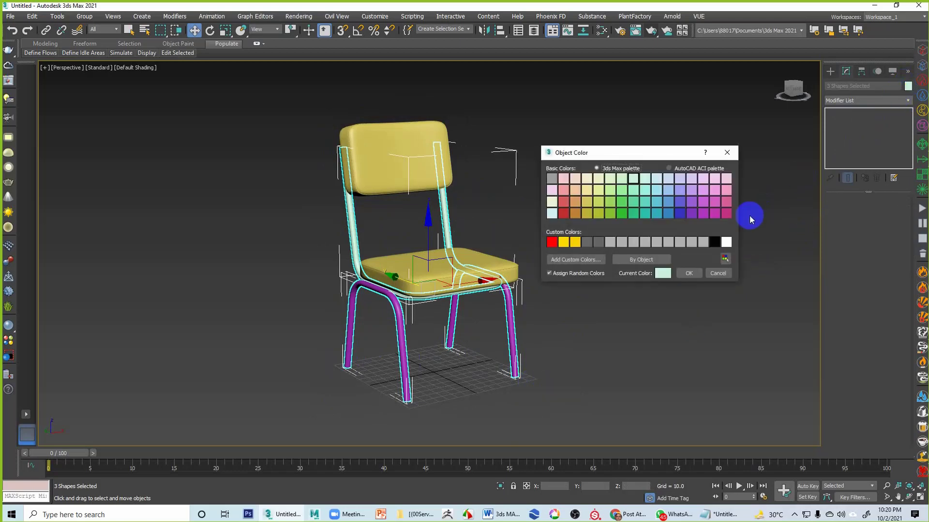
{"action": "left_click", "coordinate": [715, 241]}
{"action": "left_click", "coordinate": [688, 273]}
{"action": "left_click", "coordinate": [655, 277]}
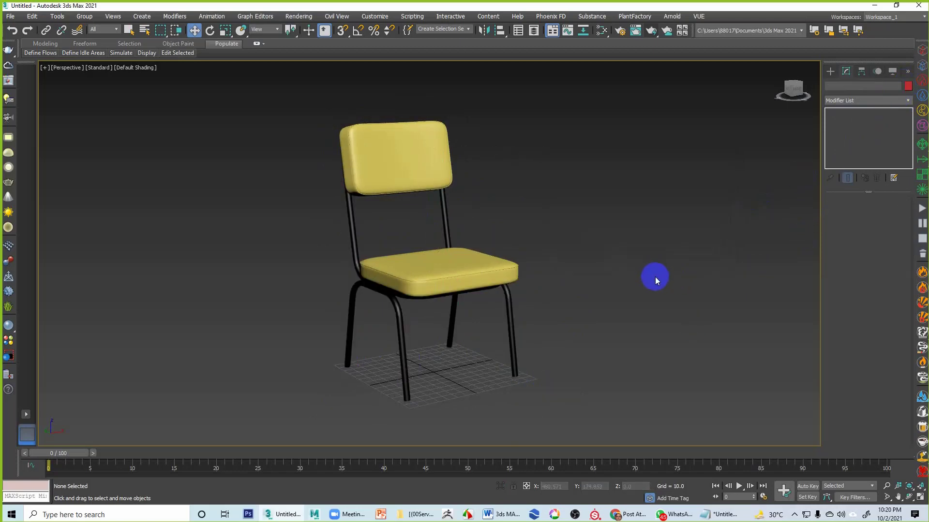
Step: Select the backrest and seat cushions and set their object color to black
{"action": "mouse_move", "coordinate": [642, 284]}
{"action": "middle_mouse_down", "text": "alt"}
{"action": "mouse_move", "coordinate": [622, 269]}
{"action": "mouse_move", "coordinate": [642, 279]}
{"action": "middle_mouse_up", "text": "alt"}
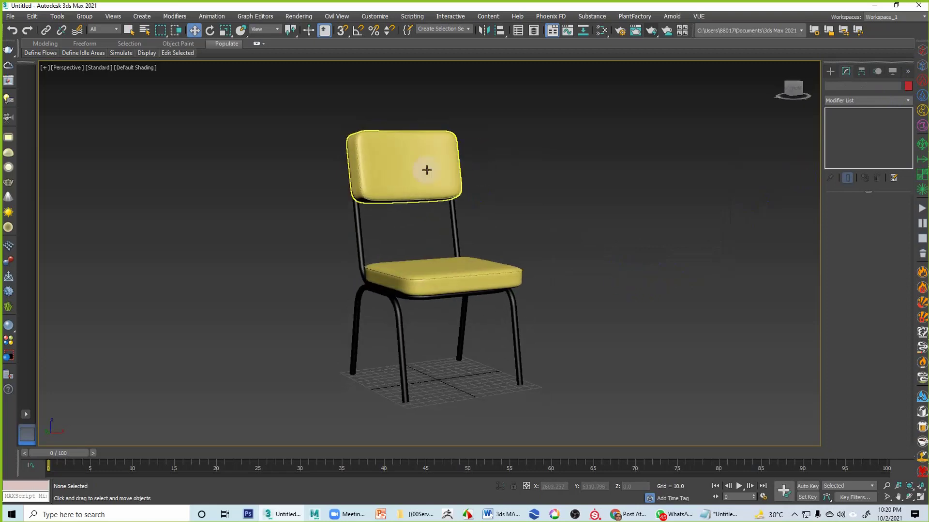
{"action": "left_click", "coordinate": [420, 174]}
{"action": "left_click", "coordinate": [448, 263], "text": "ctrl"}
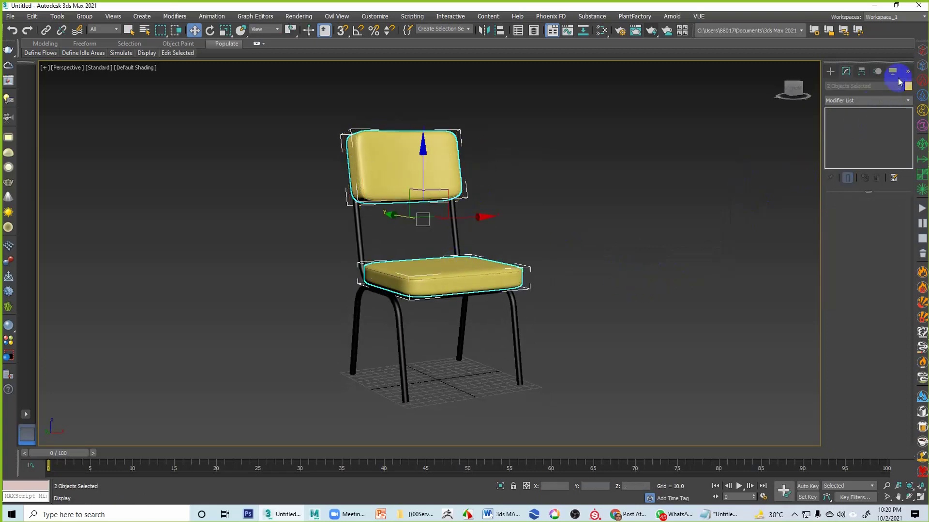
{"action": "left_click", "coordinate": [909, 85]}
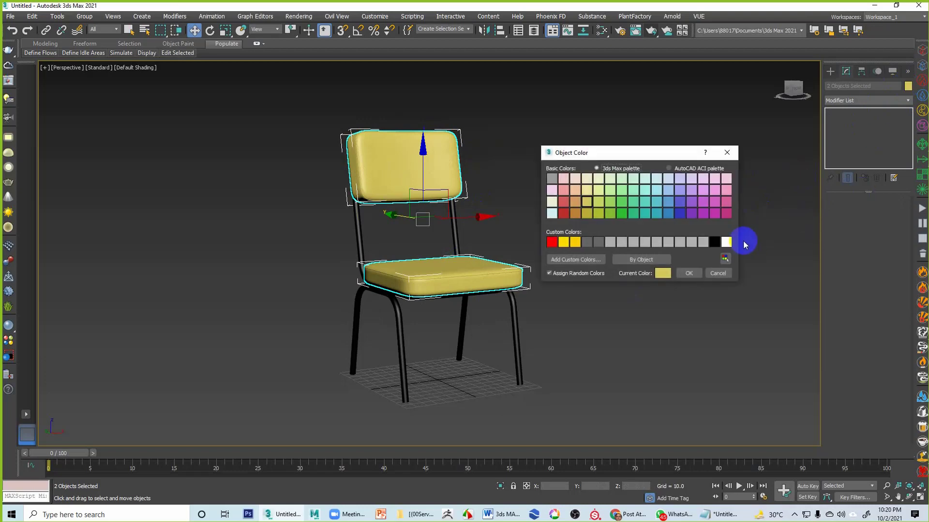
{"action": "left_click", "coordinate": [714, 242]}
{"action": "left_click", "coordinate": [688, 278]}
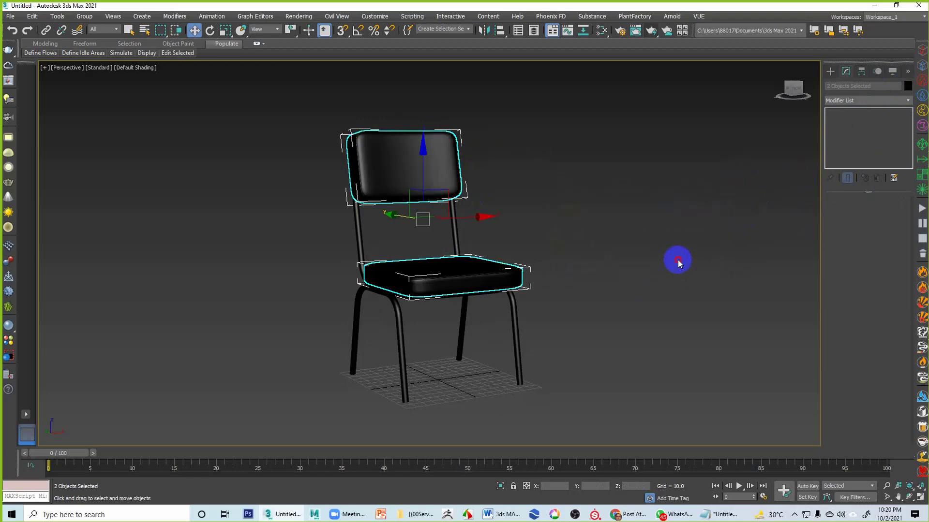
{"action": "left_click", "coordinate": [676, 261]}
Step: Examine the all-black chair from several angles and up close
{"action": "mouse_move", "coordinate": [676, 261]}
{"action": "middle_mouse_down", "text": "alt"}
{"action": "mouse_move", "coordinate": [655, 262]}
{"action": "mouse_move", "coordinate": [679, 274]}
{"action": "mouse_move", "coordinate": [697, 247]}
{"action": "mouse_move", "coordinate": [590, 253]}
{"action": "mouse_move", "coordinate": [577, 237]}
{"action": "mouse_move", "coordinate": [676, 278]}
{"action": "mouse_move", "coordinate": [692, 265]}
{"action": "mouse_move", "coordinate": [665, 258]}
{"action": "middle_mouse_up", "text": "alt"}
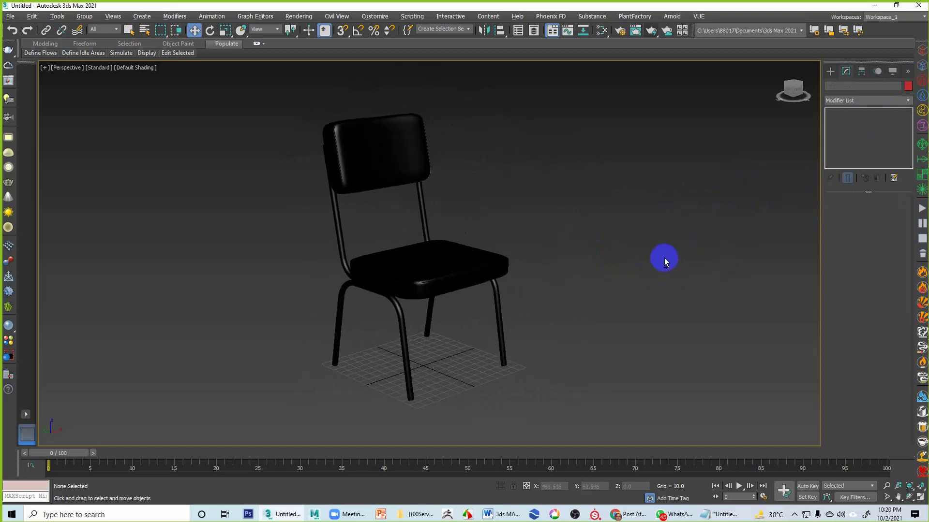
{"action": "mouse_move", "coordinate": [610, 245]}
{"action": "middle_mouse_down", "text": "alt"}
{"action": "mouse_move", "coordinate": [595, 211]}
{"action": "mouse_move", "coordinate": [541, 263]}
{"action": "mouse_move", "coordinate": [511, 224]}
{"action": "mouse_move", "coordinate": [564, 205]}
{"action": "mouse_move", "coordinate": [620, 226]}
{"action": "mouse_move", "coordinate": [624, 255]}
{"action": "mouse_move", "coordinate": [682, 237]}
{"action": "mouse_move", "coordinate": [676, 219]}
{"action": "mouse_move", "coordinate": [635, 232]}
{"action": "mouse_move", "coordinate": [505, 233]}
{"action": "mouse_move", "coordinate": [537, 197]}
{"action": "mouse_move", "coordinate": [576, 261]}
{"action": "mouse_move", "coordinate": [622, 262]}
{"action": "mouse_move", "coordinate": [643, 224]}
{"action": "mouse_move", "coordinate": [572, 201]}
{"action": "mouse_move", "coordinate": [551, 246]}
{"action": "mouse_move", "coordinate": [538, 244]}
{"action": "mouse_move", "coordinate": [531, 224]}
{"action": "mouse_move", "coordinate": [627, 225]}
{"action": "mouse_move", "coordinate": [664, 208]}
{"action": "mouse_move", "coordinate": [655, 174]}
{"action": "mouse_move", "coordinate": [634, 173]}
{"action": "mouse_move", "coordinate": [616, 191]}
{"action": "mouse_move", "coordinate": [596, 226]}
{"action": "mouse_move", "coordinate": [604, 244]}
{"action": "middle_mouse_up", "text": "alt"}
{"action": "middle_click_drag", "start_coordinate": [558, 206], "coordinate": [559, 239], "text": "alt"}
{"action": "scroll", "coordinate": [537, 242], "scroll_direction": "up", "scroll_amount": 3}
{"action": "scroll", "coordinate": [546, 255], "scroll_direction": "up", "scroll_amount": 3}
{"action": "middle_click_drag", "start_coordinate": [517, 300], "coordinate": [488, 232]}
{"action": "scroll", "coordinate": [552, 284], "scroll_direction": "down", "scroll_amount": 3}
{"action": "scroll", "coordinate": [572, 289], "scroll_direction": "down", "scroll_amount": 5}
{"action": "scroll", "coordinate": [568, 281], "scroll_direction": "up", "scroll_amount": 2}
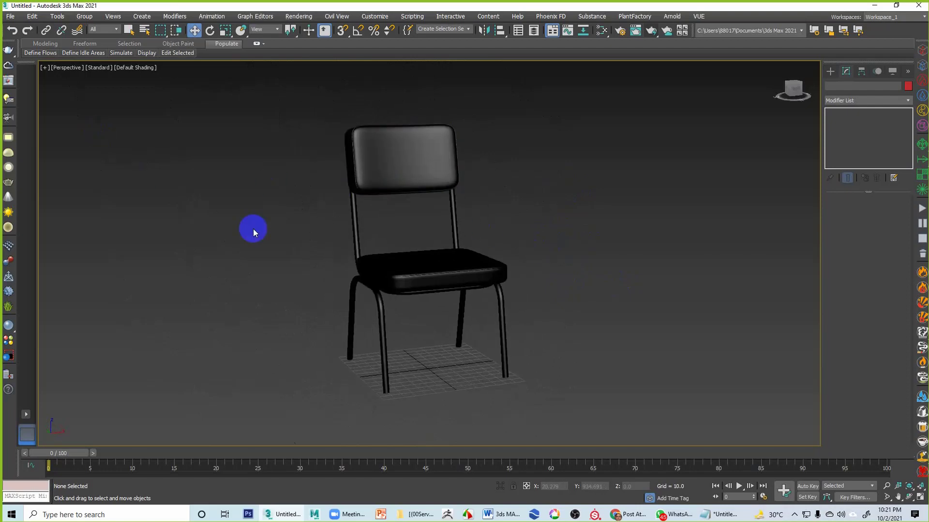
{"action": "middle_click_drag", "start_coordinate": [595, 259], "coordinate": [551, 266], "text": "alt"}
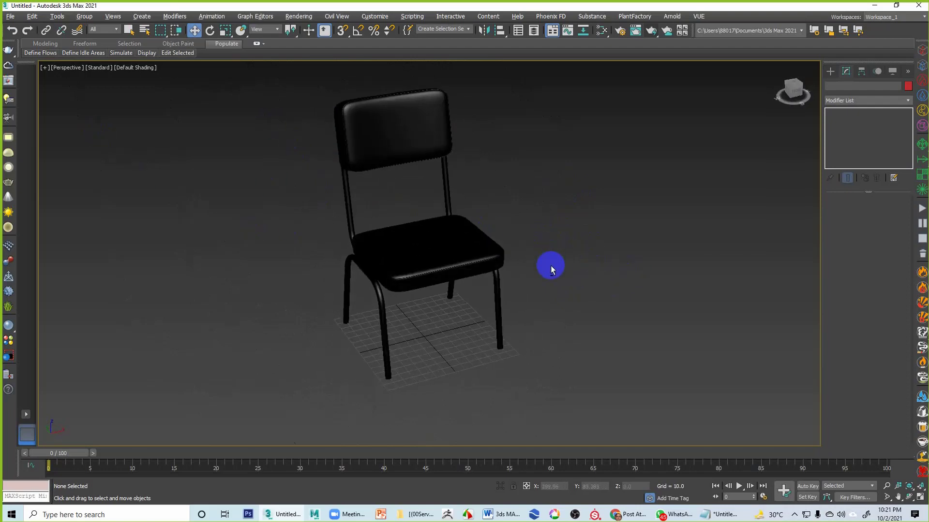
Step: Save the scene as chair_spline in the scenes folder
{"action": "left_click", "coordinate": [10, 16]}
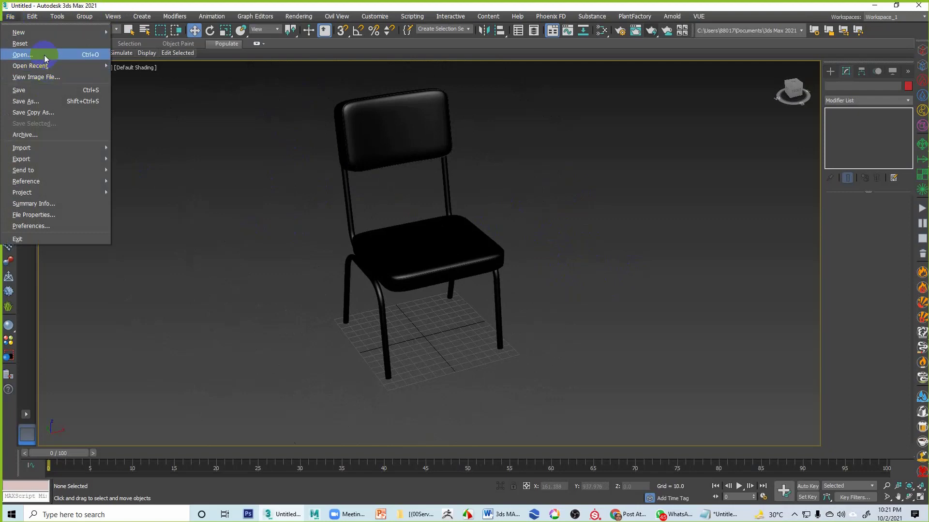
{"action": "left_click", "coordinate": [373, 201]}
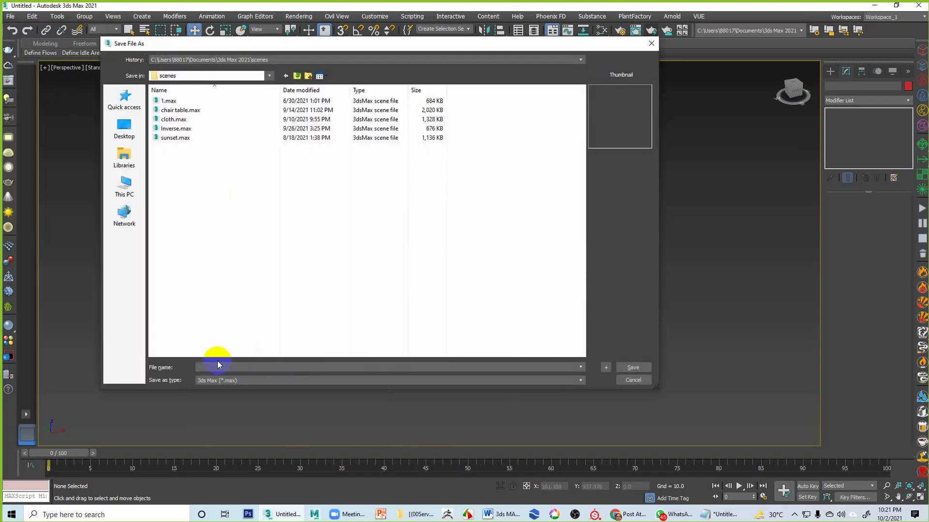
{"action": "type", "text": "ch"}
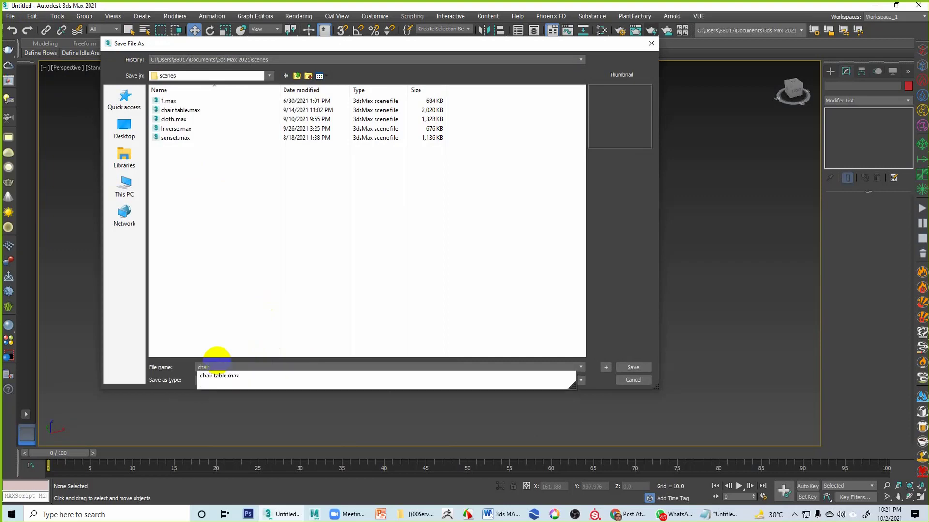
{"action": "type", "text": "air_"}
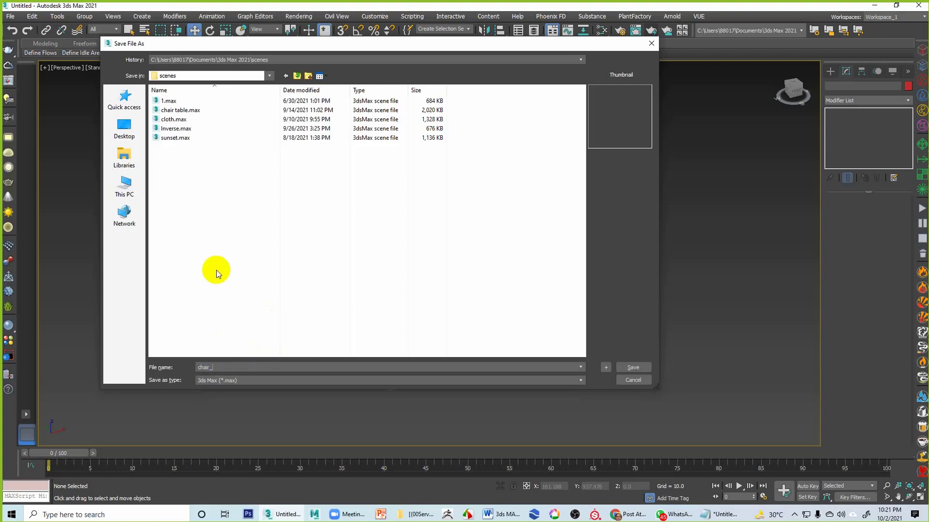
{"action": "type", "text": "spline"}
{"action": "key", "text": "Return"}
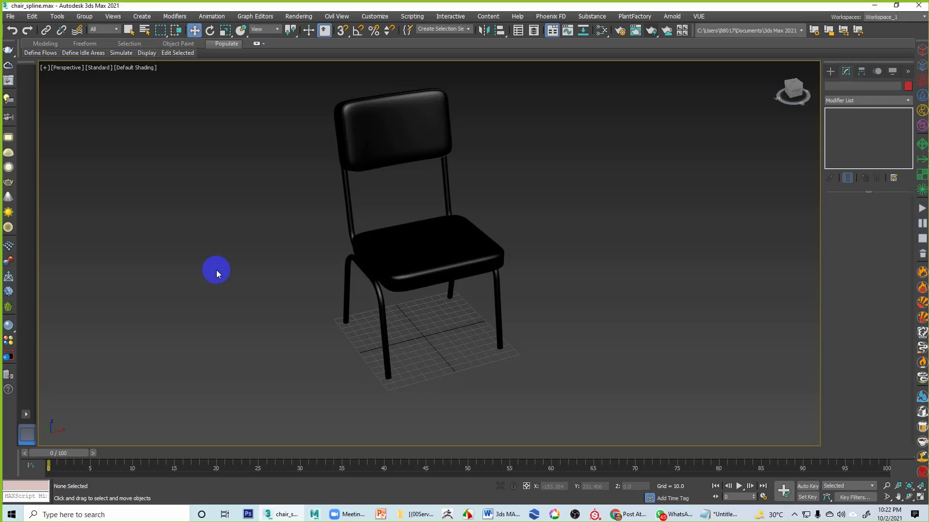
Step: Select the whole chair and clone it along the X axis as four evenly spaced copies, then deselect them
{"action": "scroll", "coordinate": [504, 320], "scroll_direction": "down", "scroll_amount": 3}
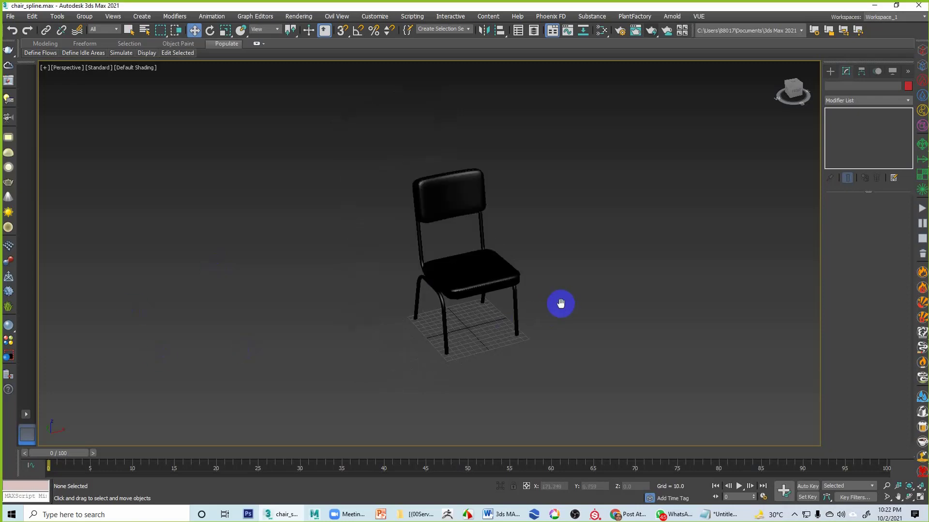
{"action": "middle_click_drag", "start_coordinate": [555, 305], "coordinate": [487, 292], "text": "alt"}
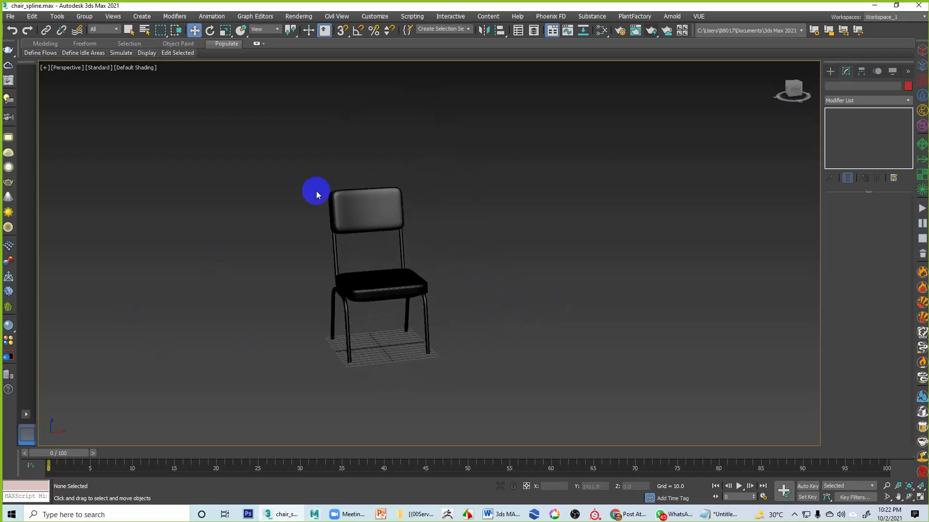
{"action": "left_click_drag", "start_coordinate": [282, 168], "coordinate": [498, 429]}
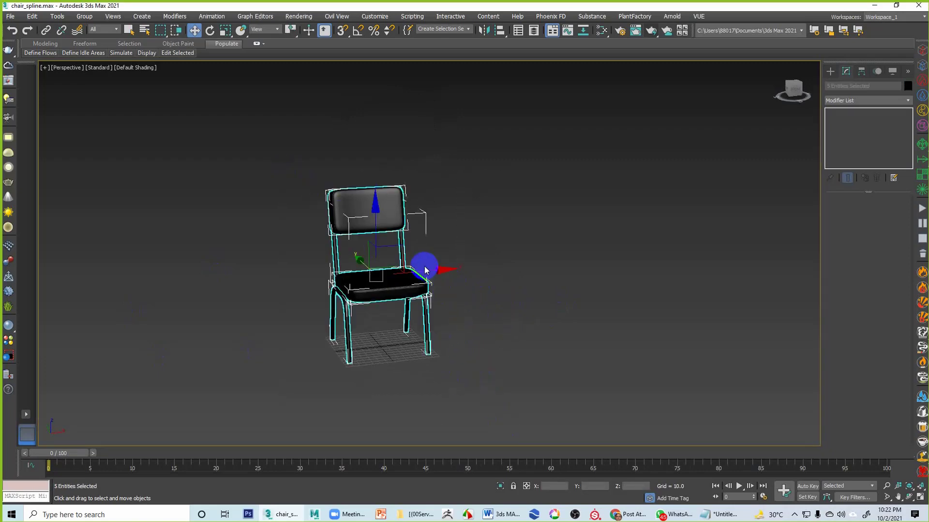
{"action": "left_click_drag", "start_coordinate": [426, 267], "coordinate": [491, 269], "text": "shift"}
{"action": "left_click_drag", "start_coordinate": [555, 266], "coordinate": [555, 266], "text": "shift"}
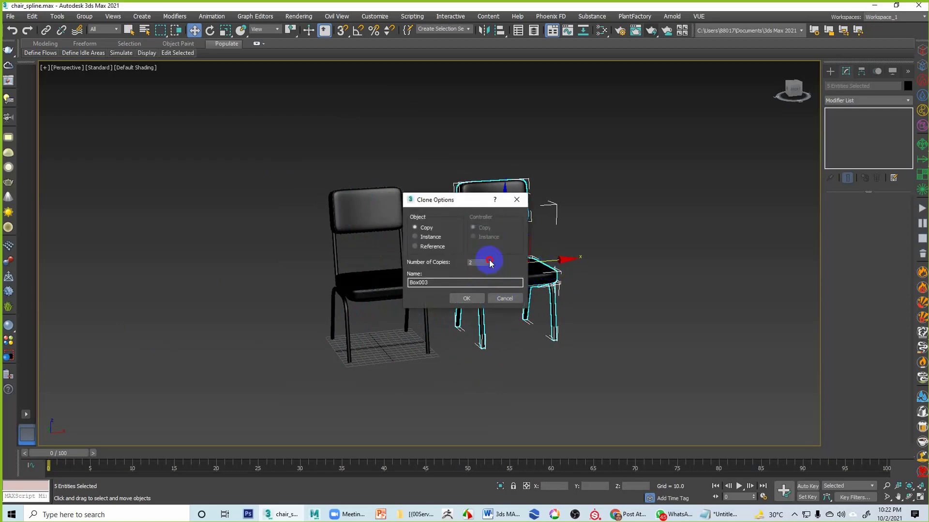
{"action": "left_click", "coordinate": [460, 298]}
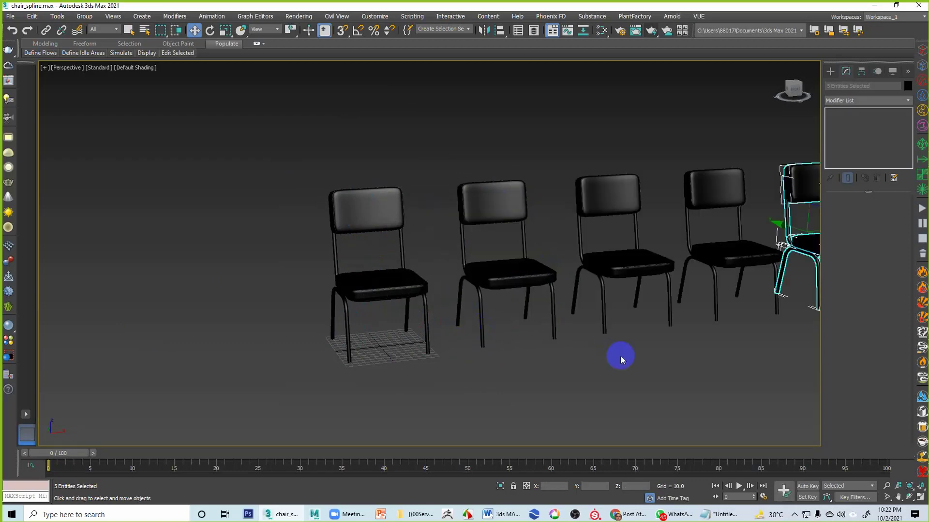
{"action": "middle_click_drag", "start_coordinate": [619, 357], "coordinate": [386, 328]}
{"action": "left_click", "coordinate": [465, 345]}
Step: Examine the row of five black chairs from several angles and up close
{"action": "scroll", "coordinate": [469, 356], "scroll_direction": "up", "scroll_amount": 4}
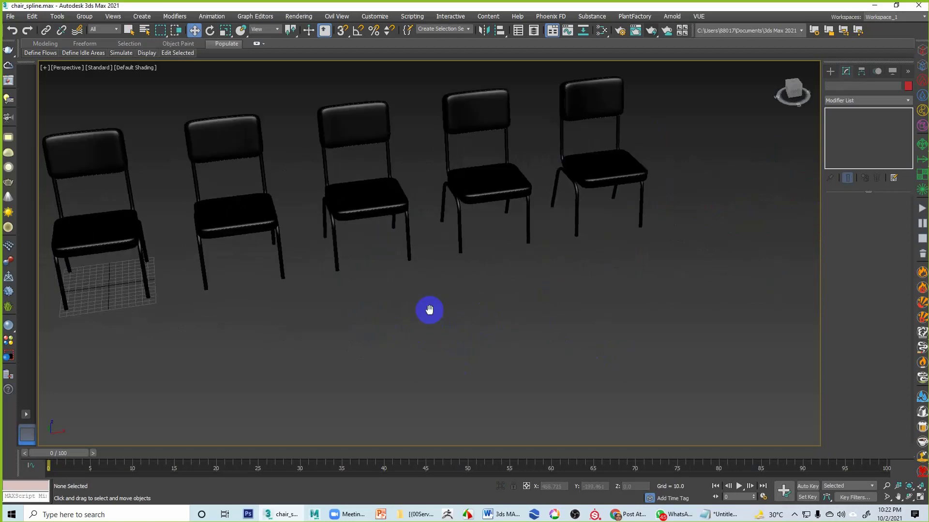
{"action": "middle_click_drag", "start_coordinate": [471, 356], "coordinate": [482, 331], "text": "alt"}
{"action": "middle_click_drag", "start_coordinate": [614, 299], "coordinate": [574, 323]}
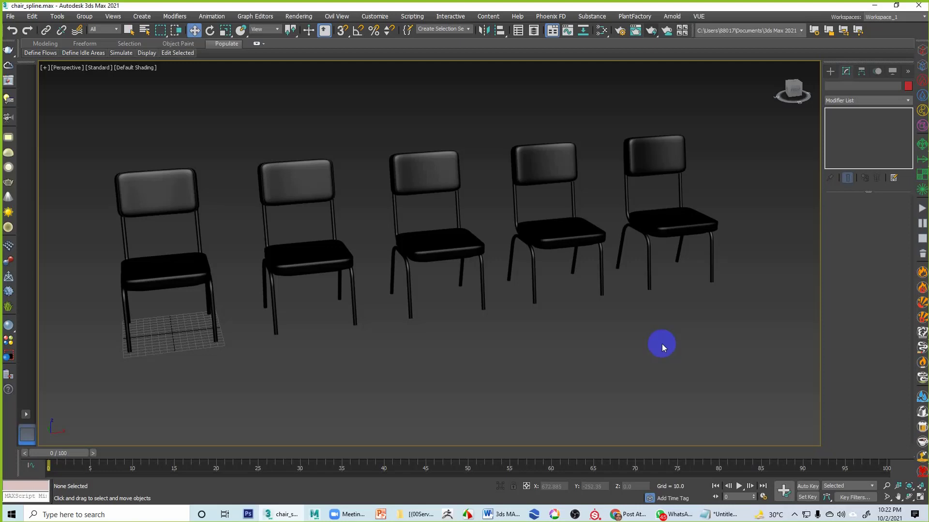
{"action": "middle_click_drag", "start_coordinate": [535, 322], "coordinate": [522, 335], "text": "alt"}
{"action": "scroll", "coordinate": [479, 332], "scroll_direction": "up", "scroll_amount": 5}
{"action": "scroll", "coordinate": [541, 332], "scroll_direction": "down", "scroll_amount": 8}
{"action": "scroll", "coordinate": [542, 327], "scroll_direction": "up", "scroll_amount": 3}
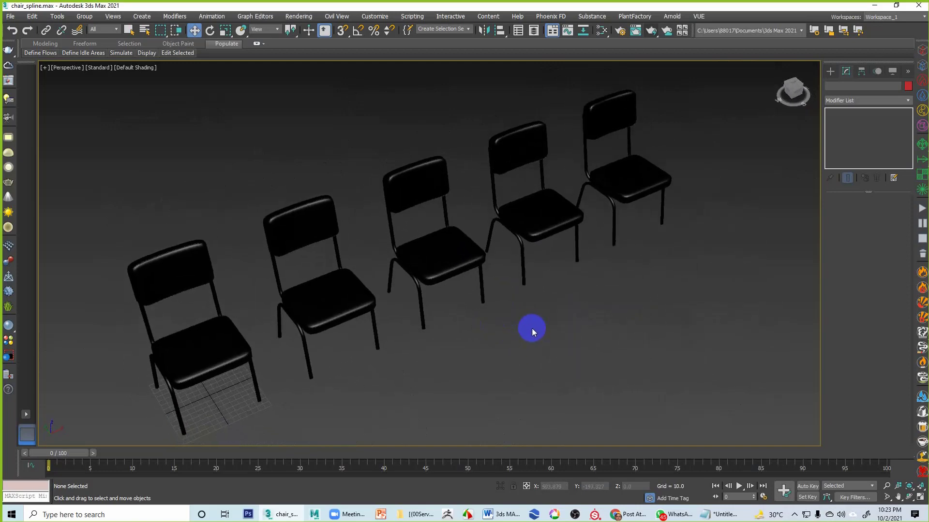
{"action": "scroll", "coordinate": [524, 330], "scroll_direction": "up", "scroll_amount": 3}
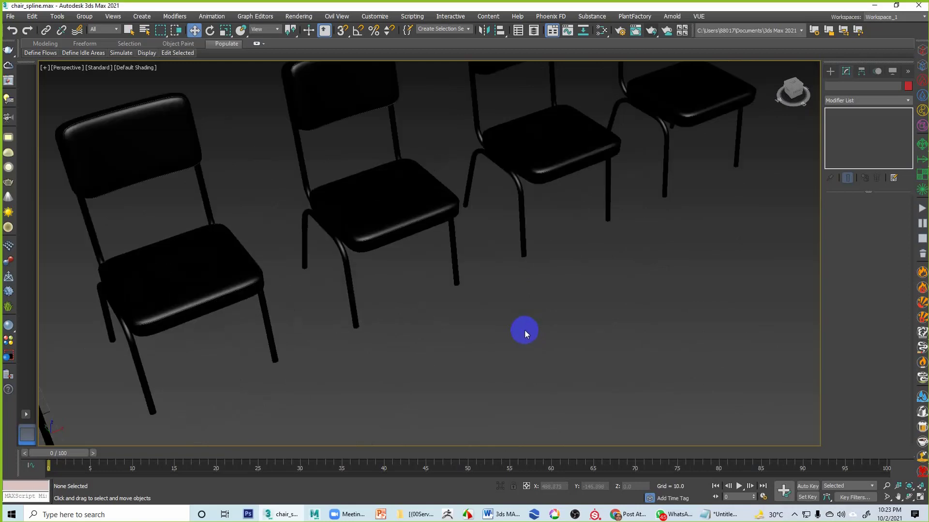
{"action": "scroll", "coordinate": [524, 330], "scroll_direction": "down", "scroll_amount": 3}
{"action": "middle_click_drag", "start_coordinate": [582, 311], "coordinate": [569, 319]}
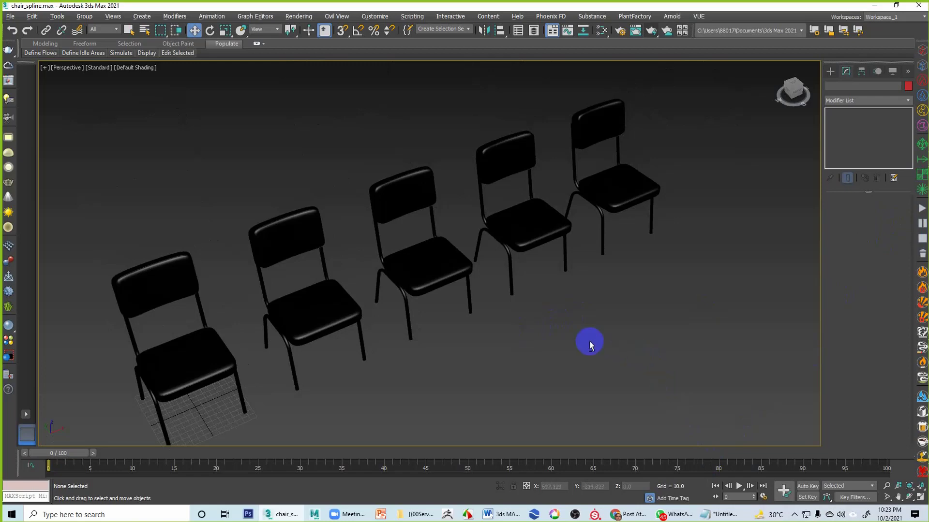
{"action": "middle_click_drag", "start_coordinate": [590, 342], "coordinate": [568, 319], "text": "alt"}
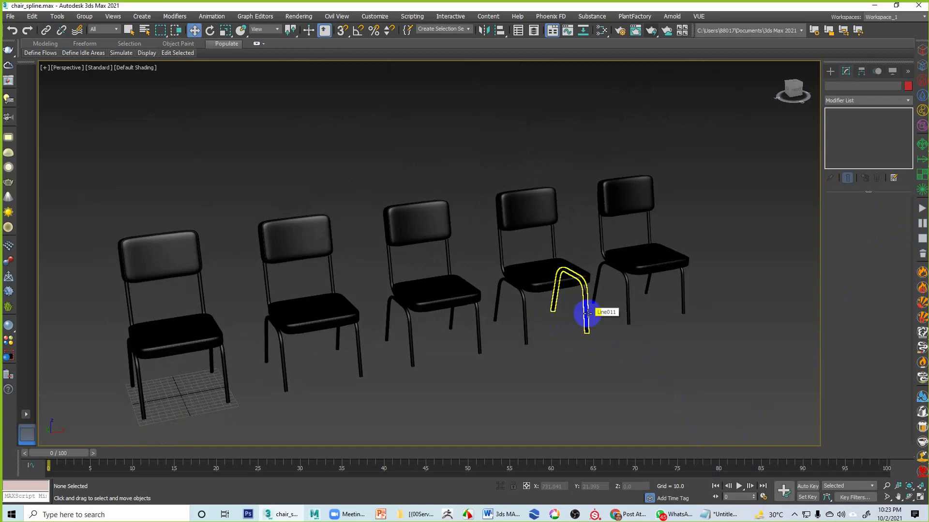
{"action": "middle_click_drag", "start_coordinate": [283, 313], "coordinate": [307, 289]}
{"action": "left_click_drag", "start_coordinate": [119, 178], "coordinate": [272, 410]}
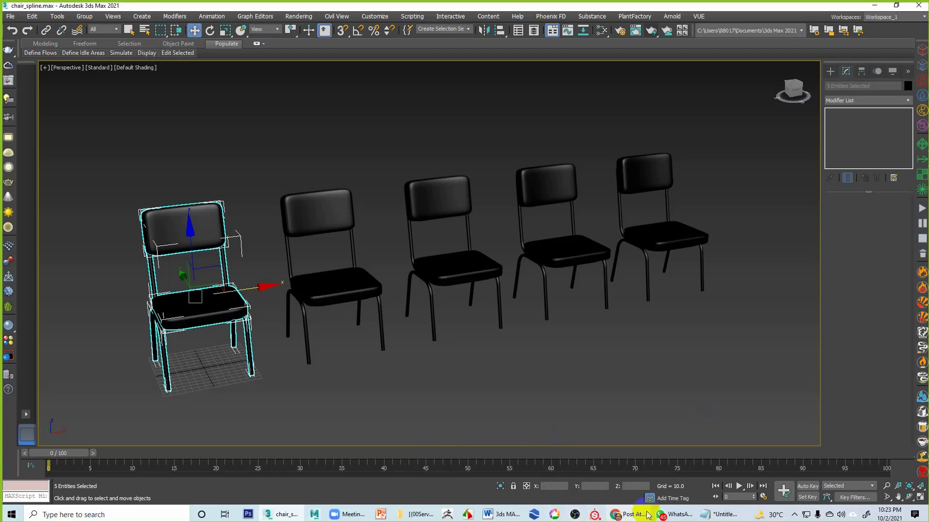
{"action": "left_click", "coordinate": [566, 383]}
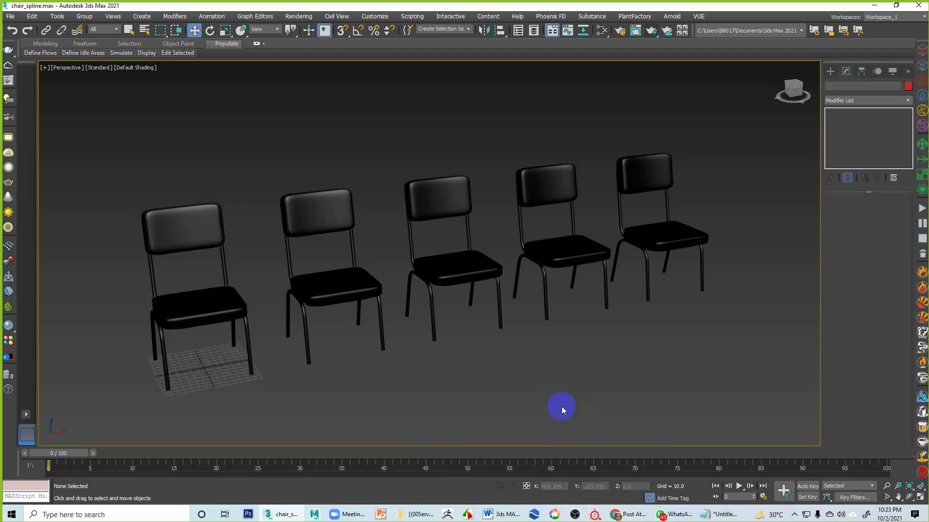
Step: Select the seat and backrest cushions of the original chair at the grid and set their object color to red
{"action": "middle_click_drag", "start_coordinate": [324, 376], "coordinate": [266, 321], "text": "alt"}
{"action": "left_click", "coordinate": [246, 283]}
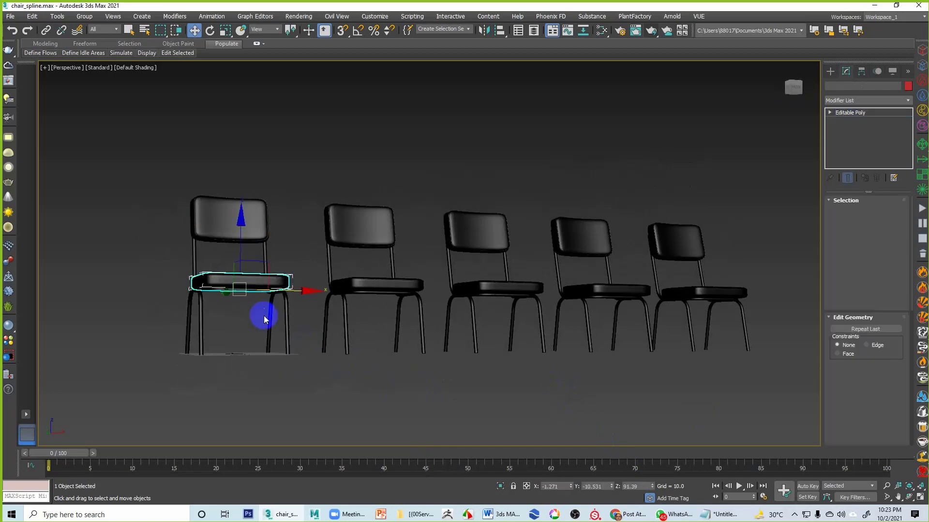
{"action": "middle_click_drag", "start_coordinate": [331, 369], "coordinate": [325, 396], "text": "alt"}
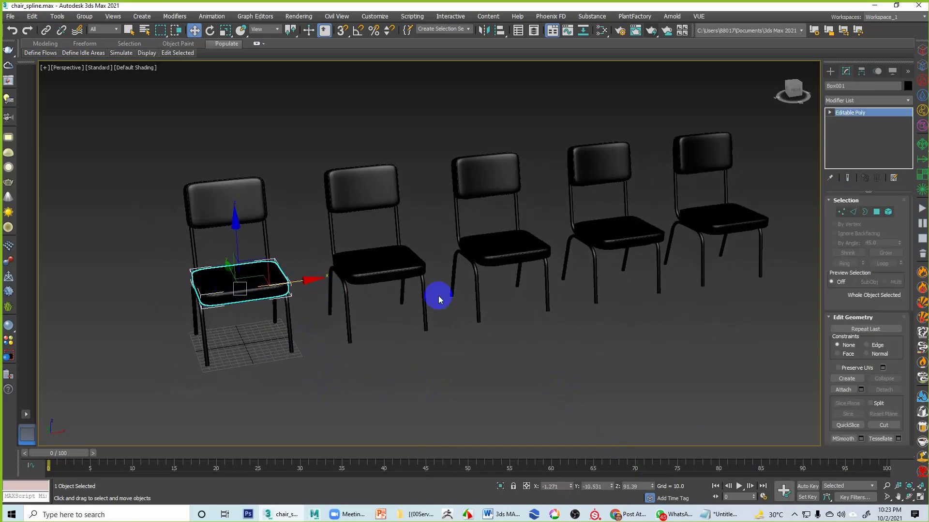
{"action": "left_click", "coordinate": [229, 188], "text": "ctrl"}
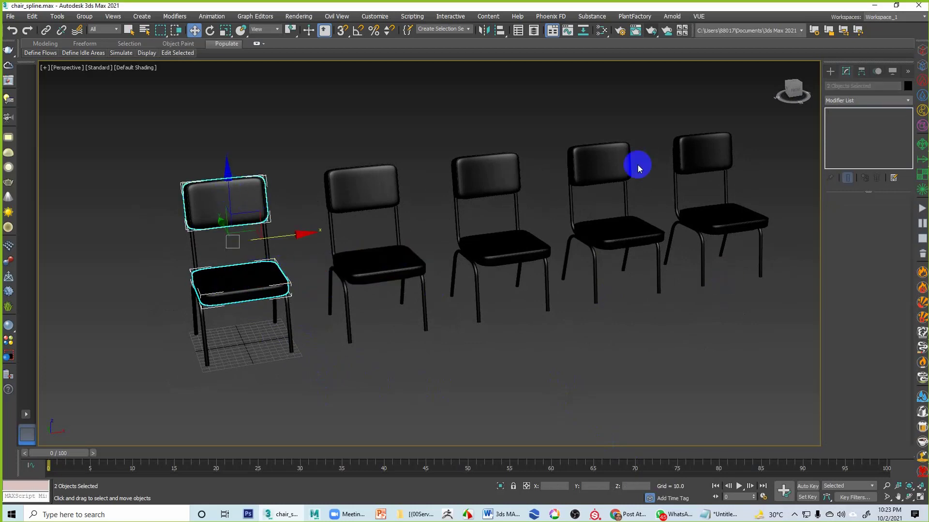
{"action": "left_click", "coordinate": [907, 86]}
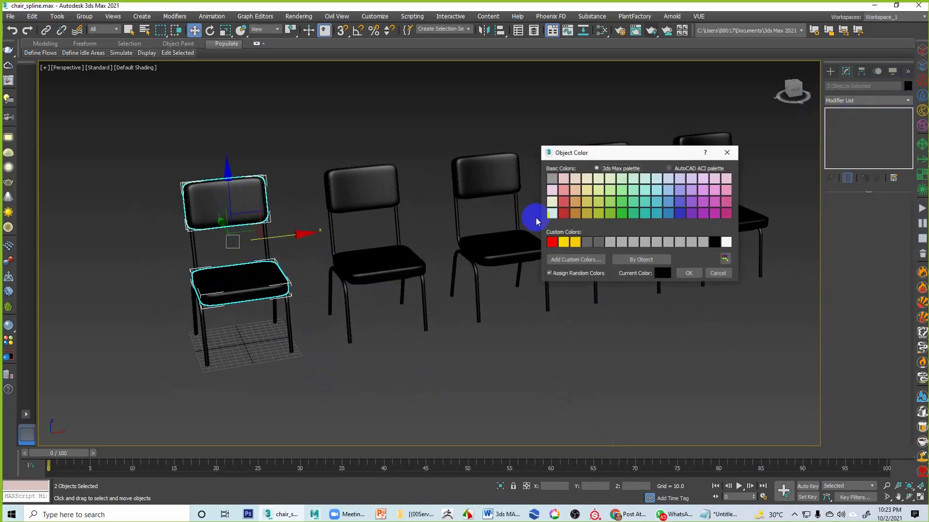
{"action": "left_click", "coordinate": [697, 275]}
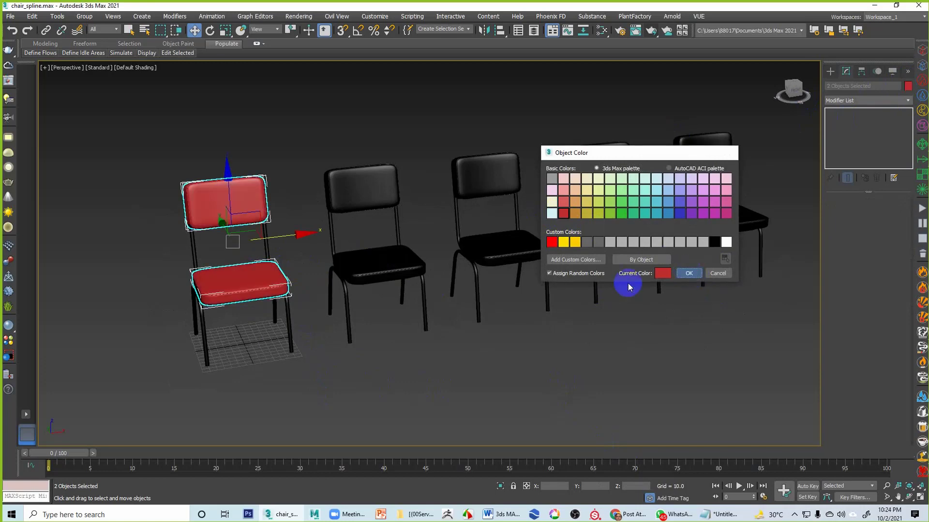
{"action": "left_click", "coordinate": [463, 350]}
Step: Examine the red-cushioned chair and the row of black copies from several angles and distances
{"action": "middle_click_drag", "start_coordinate": [463, 349], "coordinate": [416, 301], "text": "alt"}
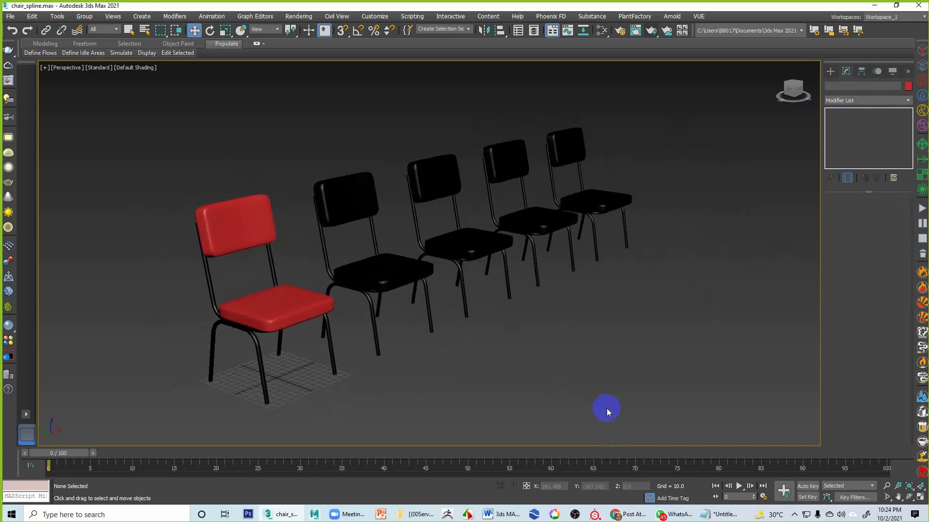
{"action": "middle_click_drag", "start_coordinate": [524, 346], "coordinate": [494, 354], "text": "alt"}
{"action": "middle_click_drag", "start_coordinate": [343, 345], "coordinate": [434, 347]}
{"action": "scroll", "coordinate": [429, 359], "scroll_direction": "up", "scroll_amount": 3}
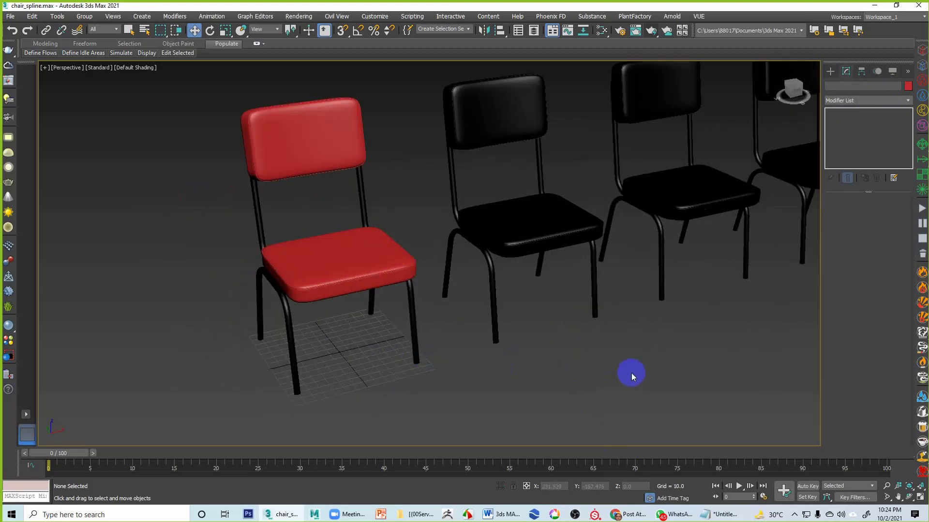
{"action": "middle_click_drag", "start_coordinate": [628, 373], "coordinate": [529, 367]}
{"action": "scroll", "coordinate": [560, 356], "scroll_direction": "down", "scroll_amount": 6}
{"action": "middle_click_drag", "start_coordinate": [577, 340], "coordinate": [567, 335]}
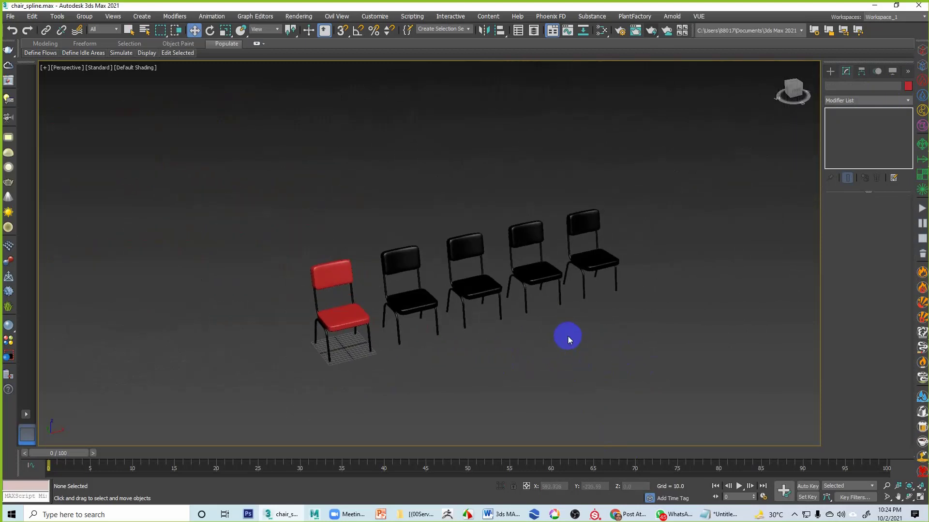
{"action": "scroll", "coordinate": [568, 339], "scroll_direction": "up", "scroll_amount": 3}
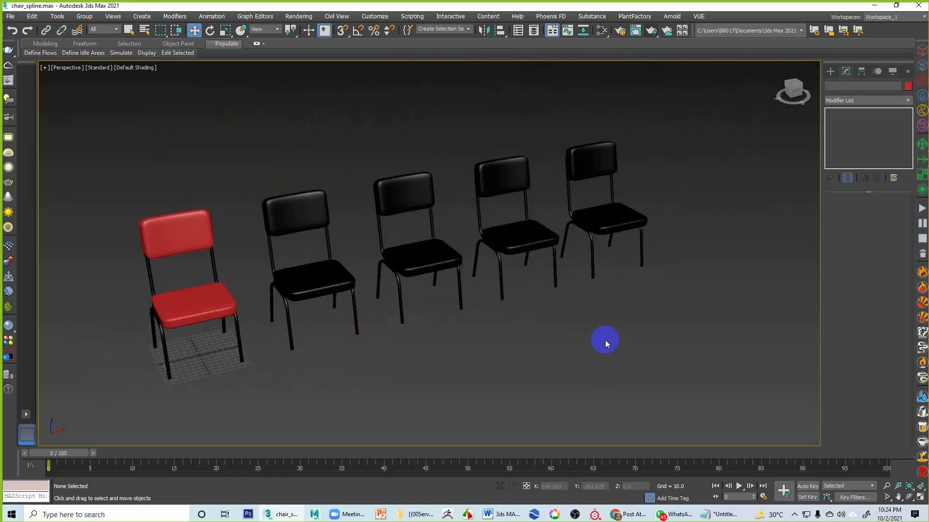
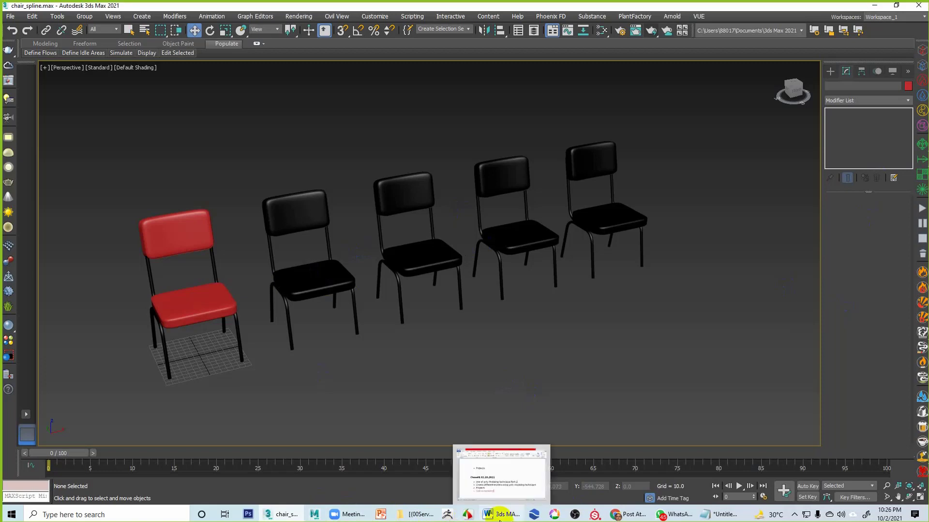
Step: Switch to Google Chrome, search Google for "dot3production pvt" in a new tab and look through the results
{"action": "mouse_move", "coordinate": [631, 517]}
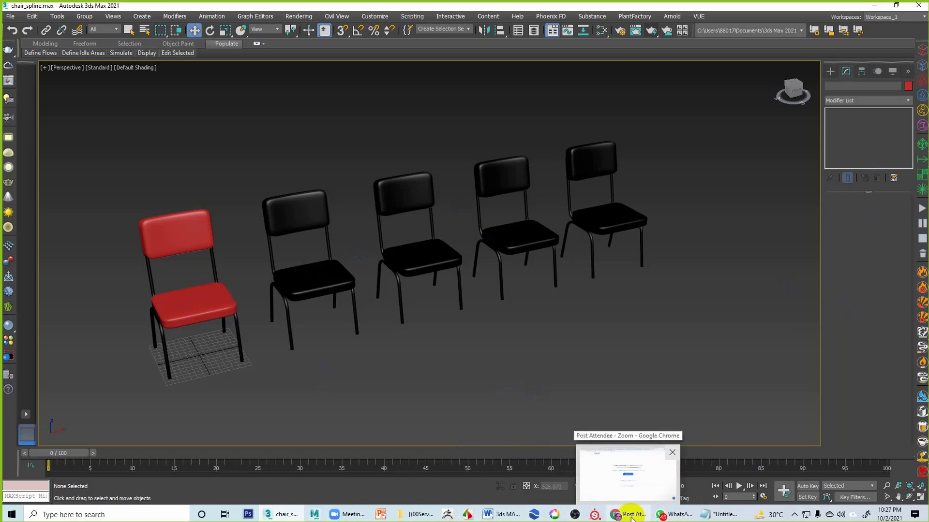
{"action": "left_click", "coordinate": [631, 516]}
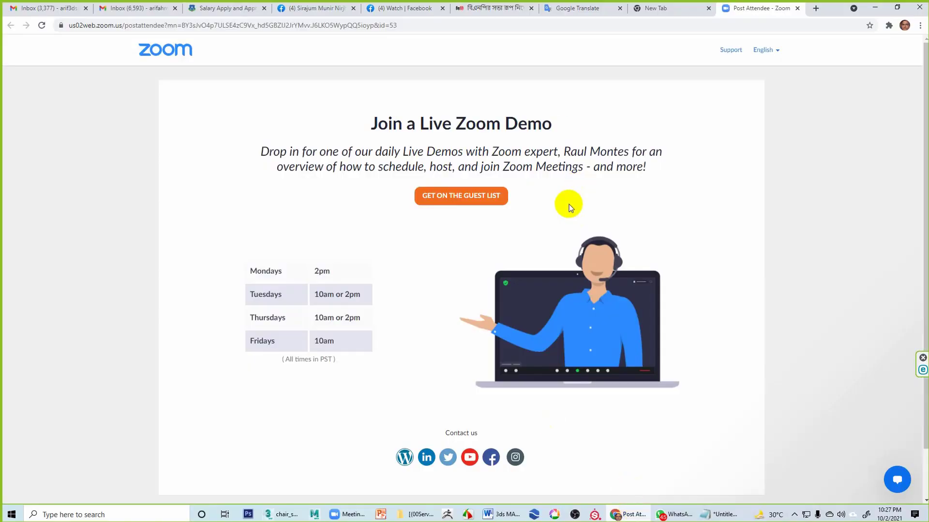
{"action": "left_click", "coordinate": [816, 9]}
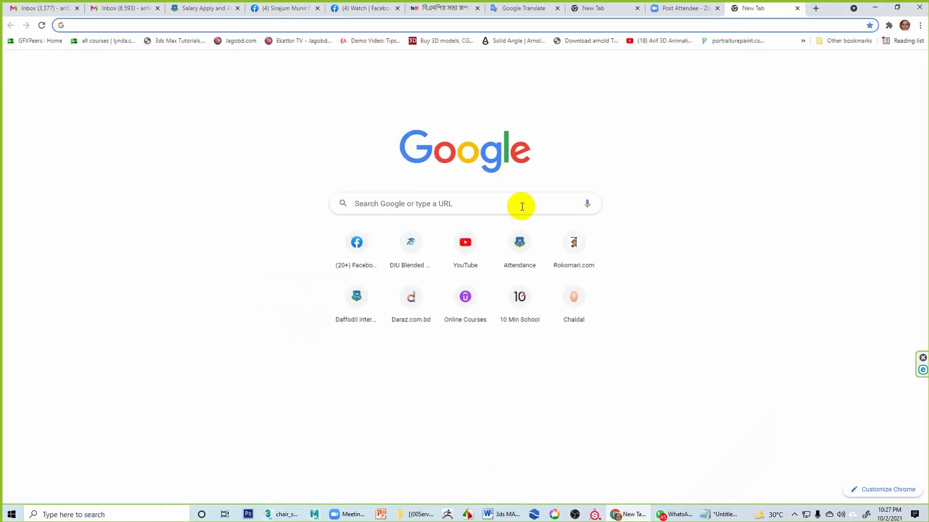
{"action": "left_click", "coordinate": [373, 207]}
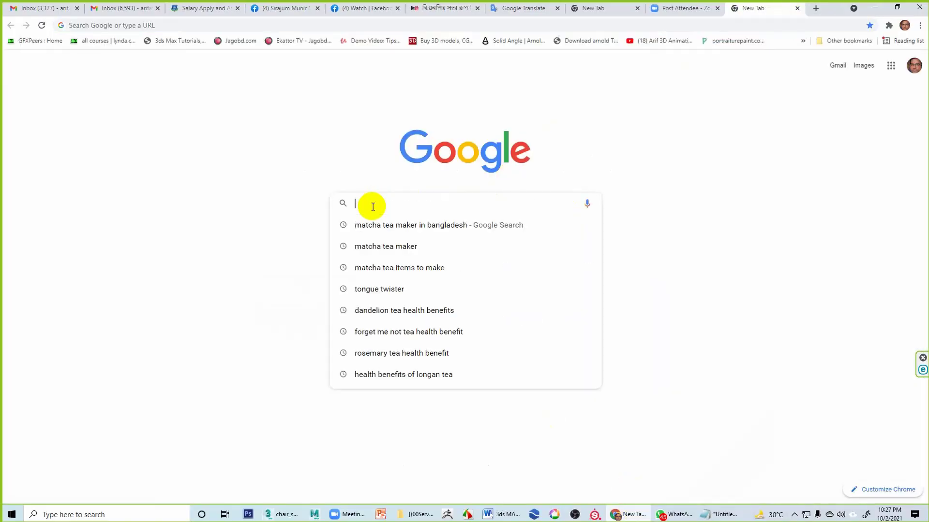
{"action": "type", "text": "dot3"}
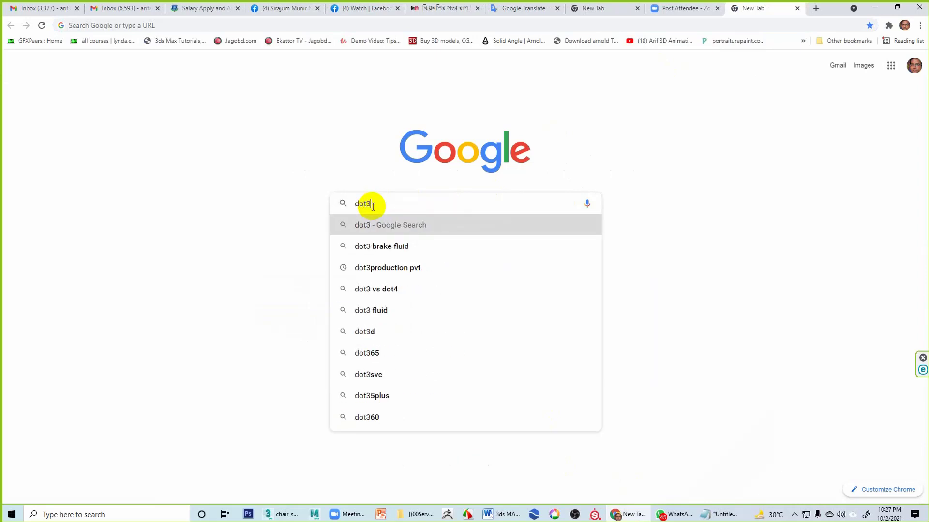
{"action": "left_click", "coordinate": [376, 268]}
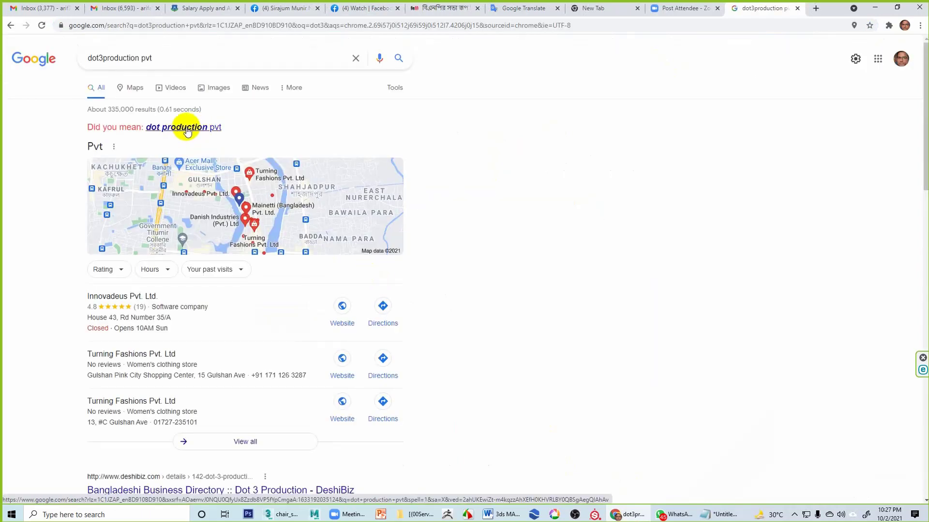
{"action": "scroll", "coordinate": [393, 217], "scroll_direction": "down", "scroll_amount": 2}
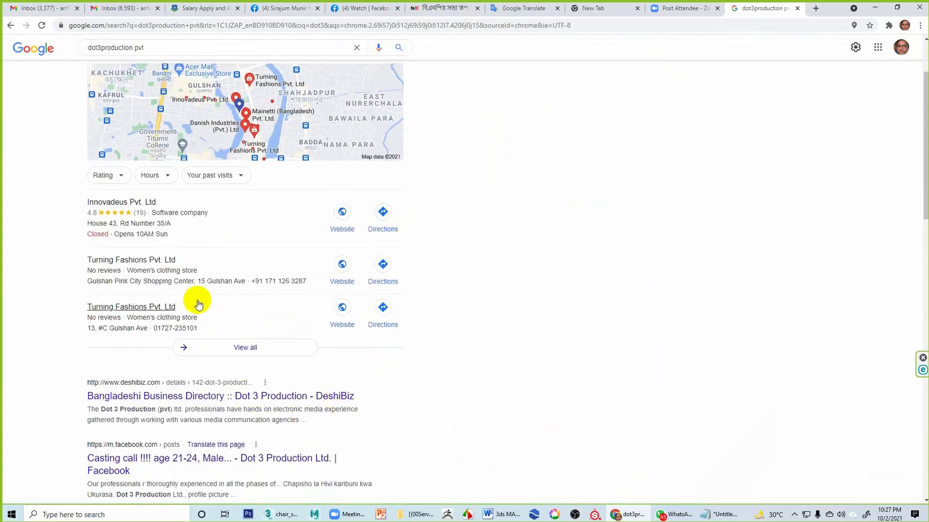
Step: Follow the suggested spelling to search "dot production pvt", look through the results and copy the query text
{"action": "scroll", "coordinate": [177, 124], "scroll_direction": "up", "scroll_amount": 1}
{"action": "left_click", "coordinate": [177, 82]}
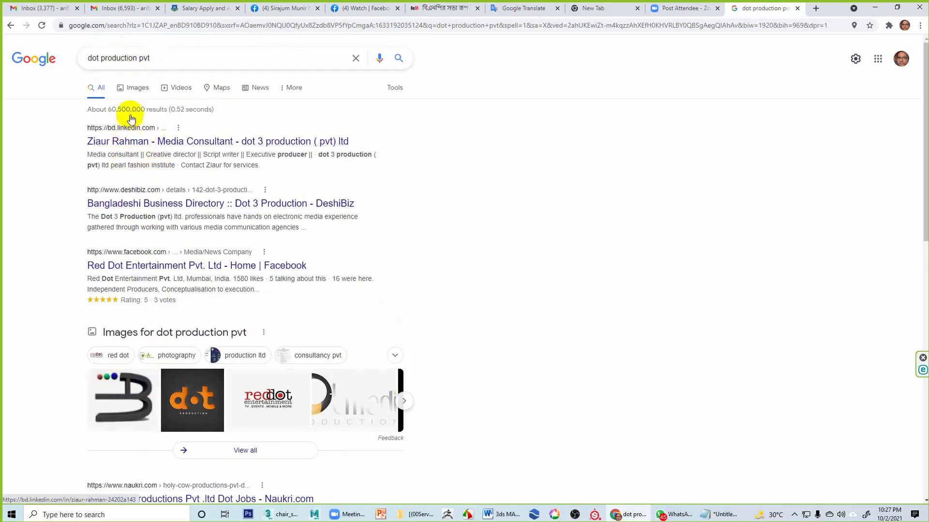
{"action": "left_click", "coordinate": [157, 59]}
{"action": "left_click_drag", "start_coordinate": [157, 59], "coordinate": [83, 58]}
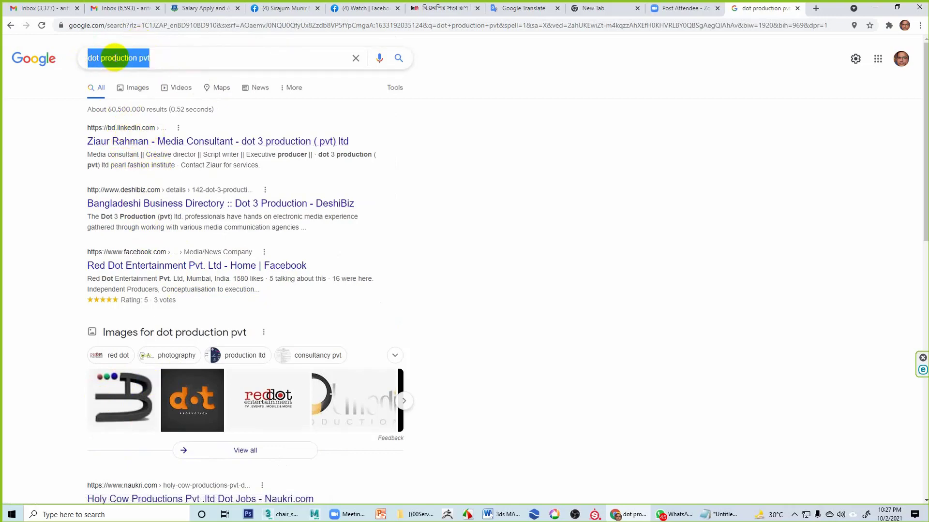
{"action": "scroll", "coordinate": [252, 252], "scroll_direction": "down", "scroll_amount": 4}
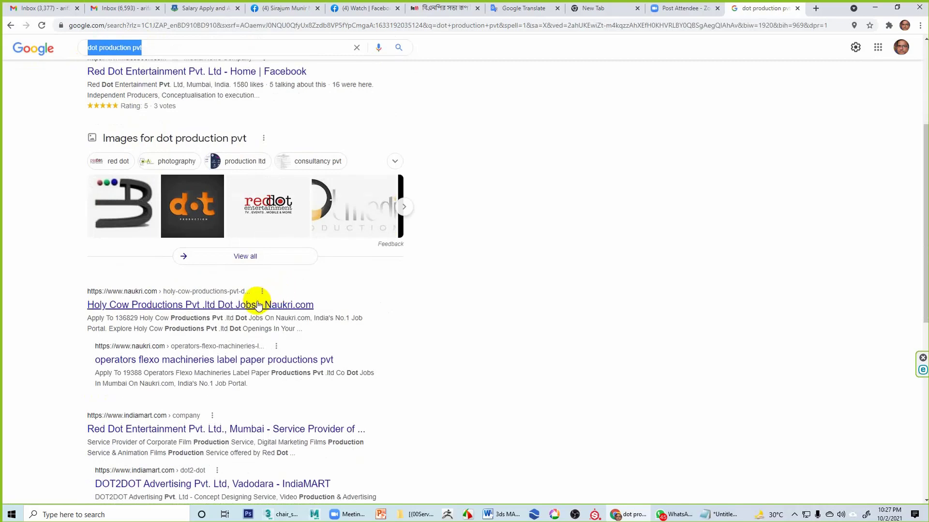
{"action": "scroll", "coordinate": [164, 122], "scroll_direction": "up", "scroll_amount": 1}
{"action": "scroll", "coordinate": [163, 121], "scroll_direction": "up", "scroll_amount": 4}
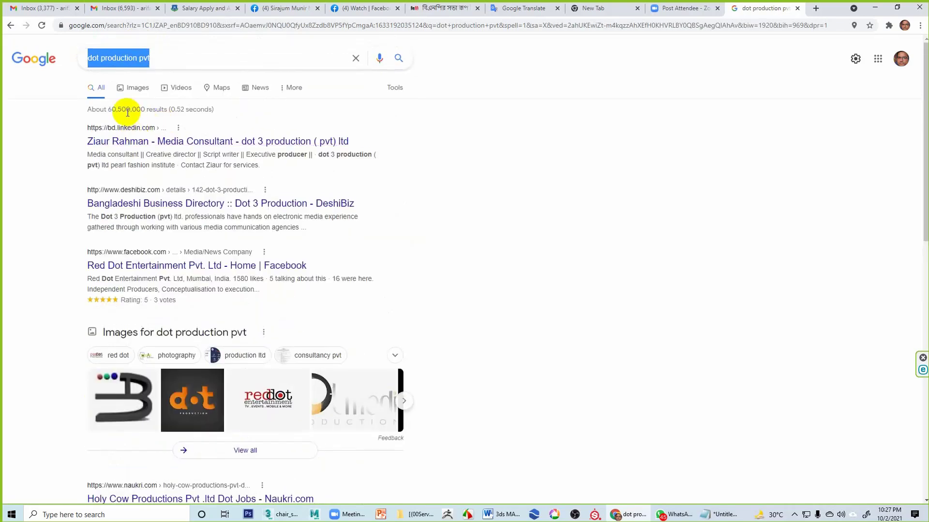
{"action": "right_click", "coordinate": [115, 64]}
{"action": "left_click", "coordinate": [153, 101]}
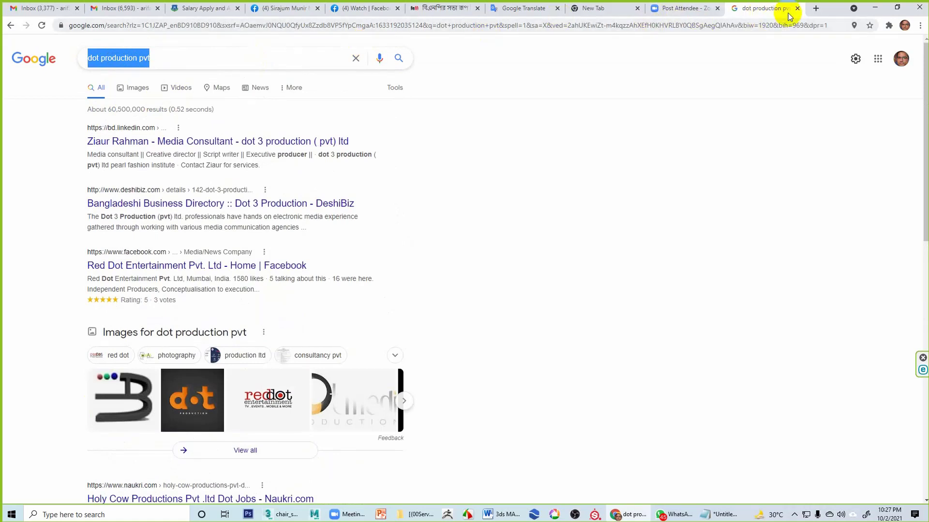
Step: Search Google for "dot production pvt.com" in a new tab, reusing the copied query, and go back to the blank page
{"action": "left_click", "coordinate": [815, 8]}
{"action": "right_click", "coordinate": [207, 25]}
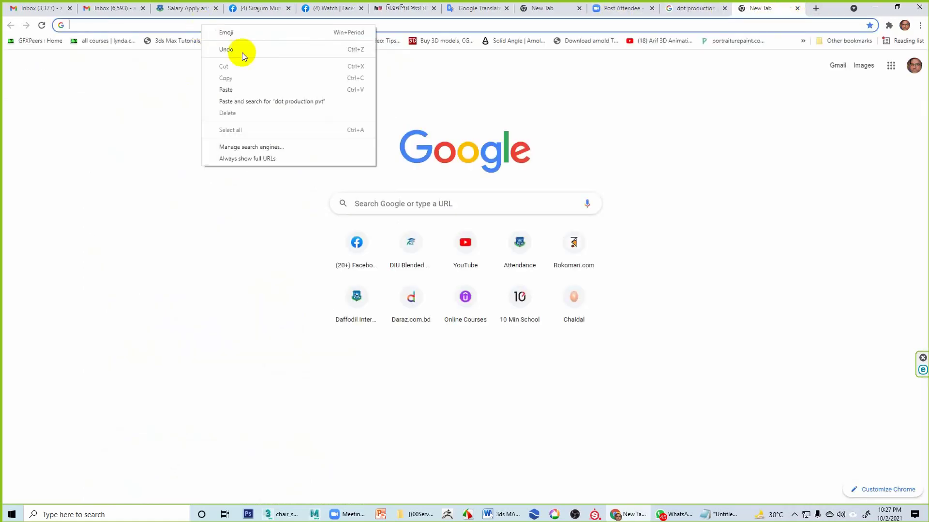
{"action": "left_click", "coordinate": [248, 89]}
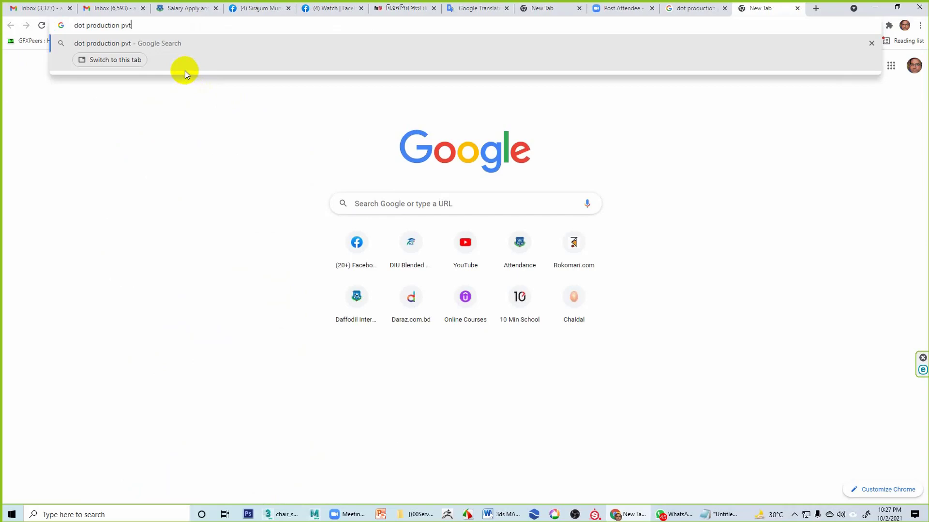
{"action": "type", "text": ".com"}
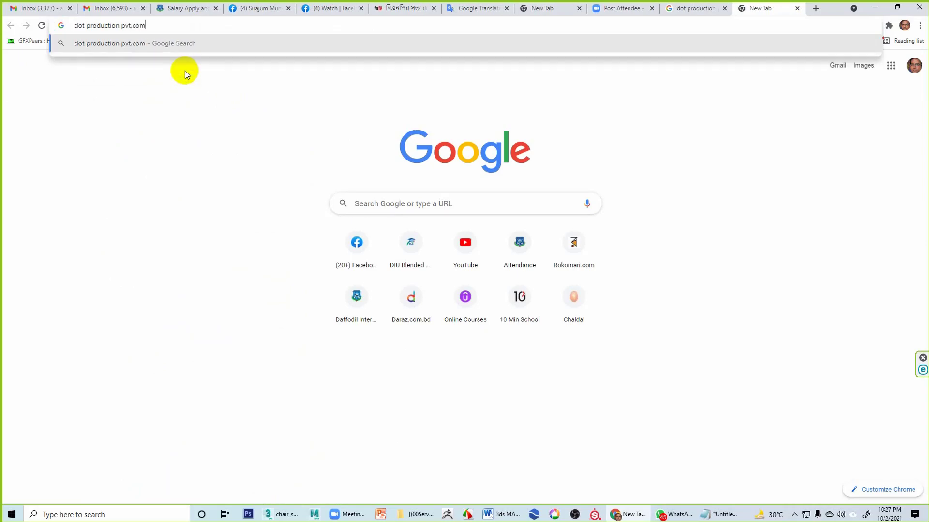
{"action": "key", "text": "Return"}
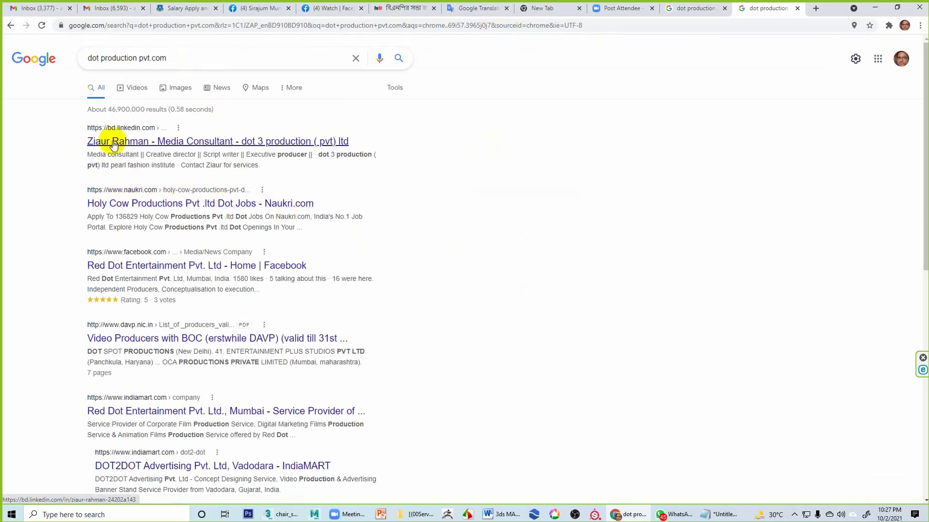
{"action": "left_click", "coordinate": [11, 25]}
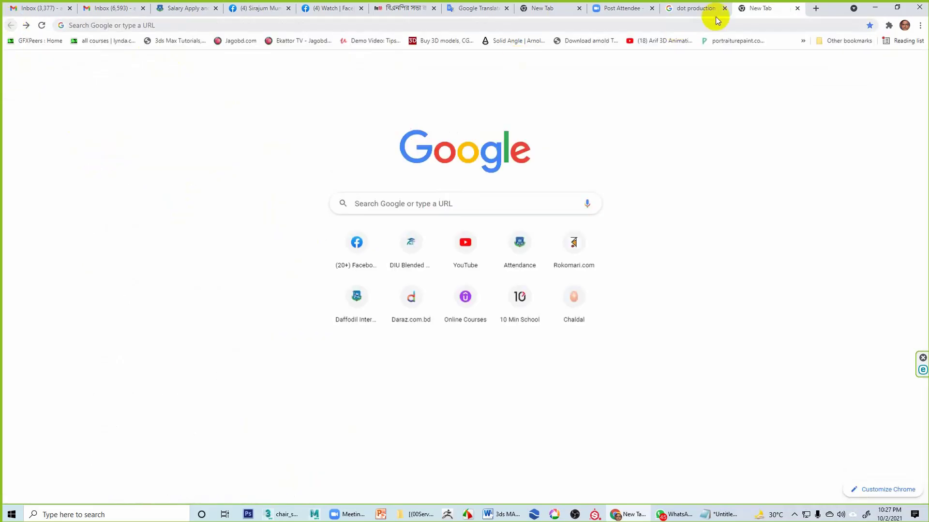
Step: Return to the earlier results tab, rerun the "dot production pvt" search and look through the results
{"action": "left_click", "coordinate": [697, 9]}
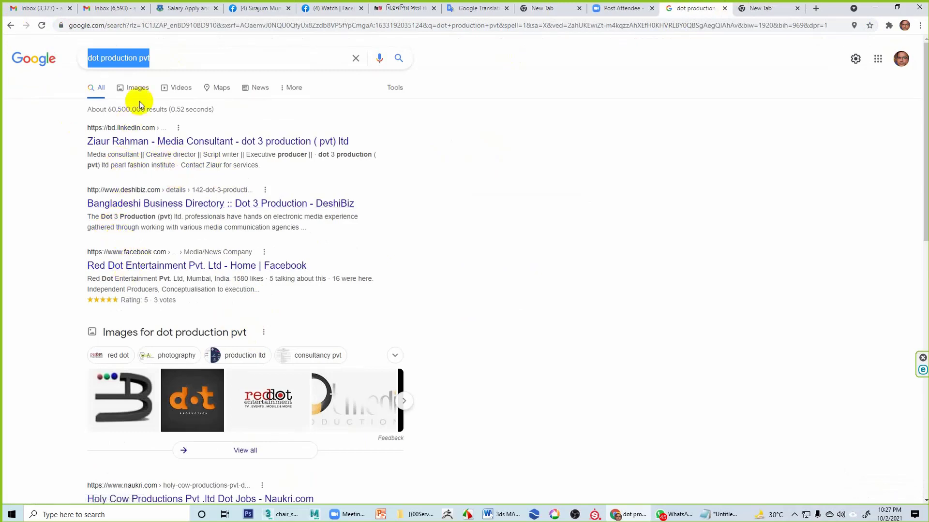
{"action": "left_click", "coordinate": [400, 59]}
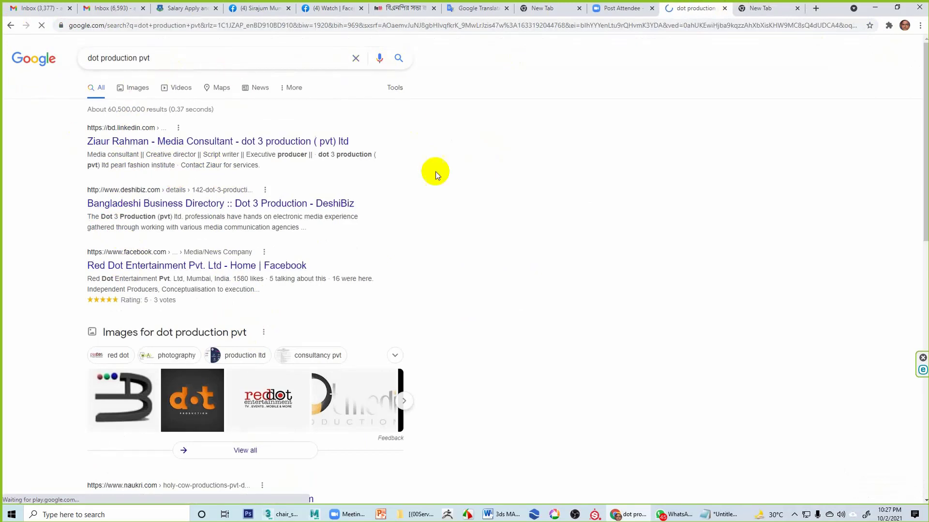
{"action": "scroll", "coordinate": [228, 224], "scroll_direction": "down", "scroll_amount": 4}
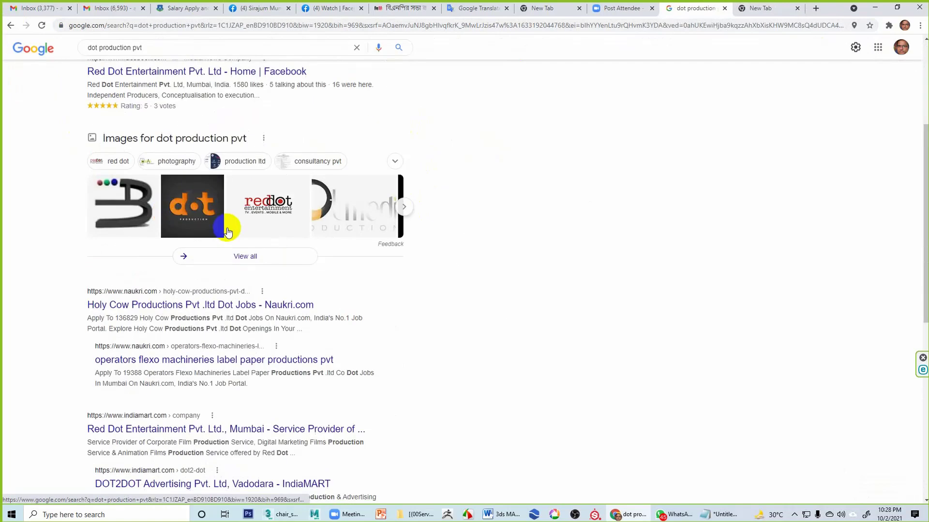
{"action": "scroll", "coordinate": [298, 257], "scroll_direction": "down", "scroll_amount": 4}
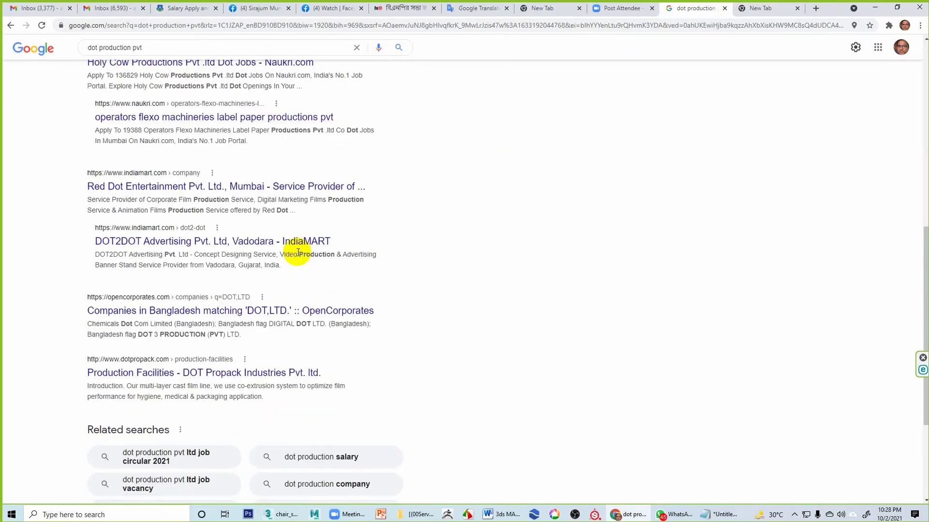
{"action": "scroll", "coordinate": [299, 259], "scroll_direction": "down", "scroll_amount": 1}
{"action": "scroll", "coordinate": [298, 259], "scroll_direction": "down", "scroll_amount": 2}
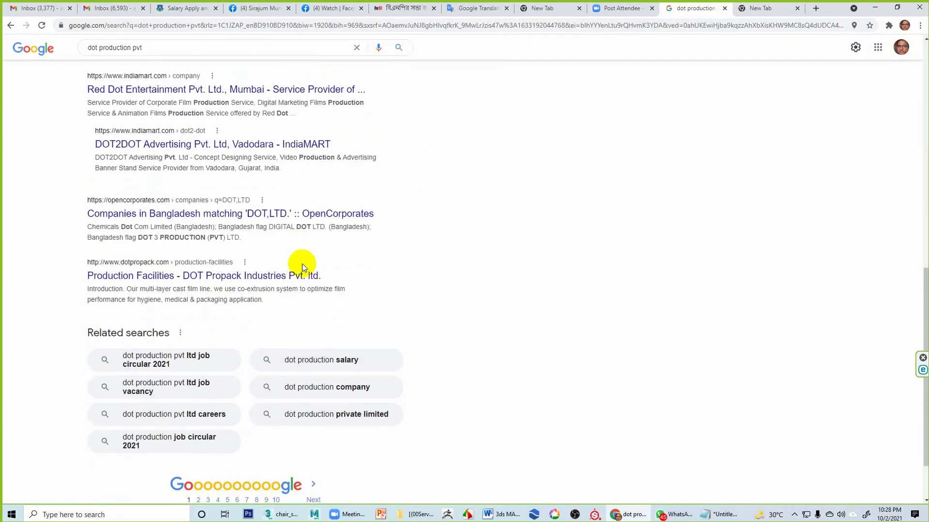
{"action": "scroll", "coordinate": [220, 225], "scroll_direction": "up", "scroll_amount": 5}
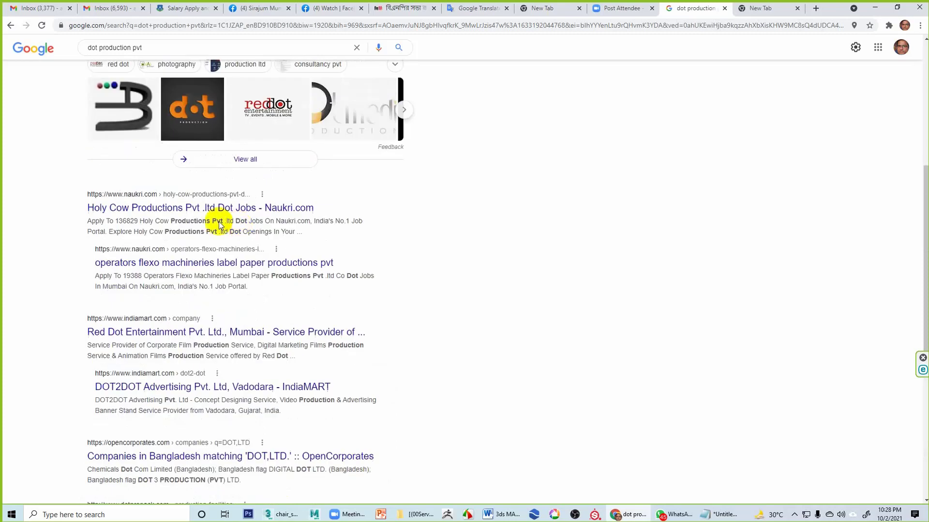
Step: Refine the search to "dot3 production pvt" and open the "about us - Dot 3 Production" result in its own tab
{"action": "left_click", "coordinate": [97, 47]}
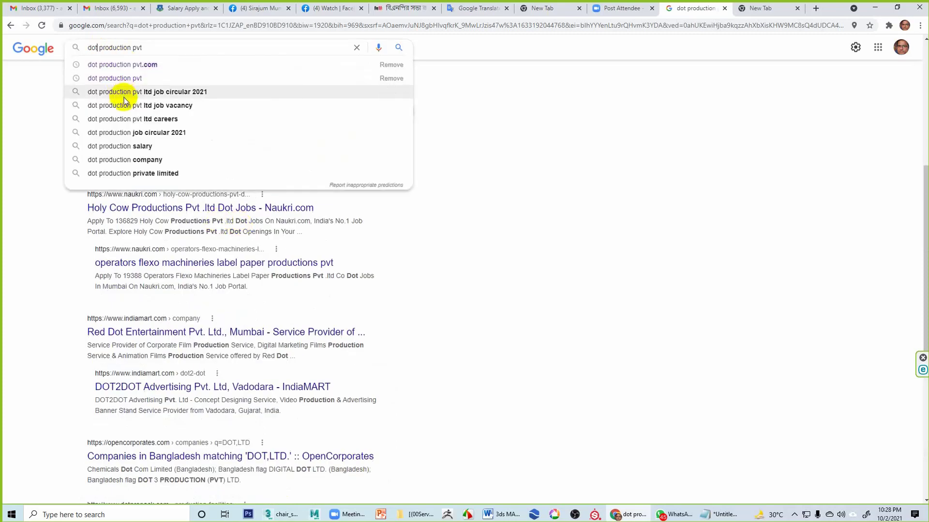
{"action": "type", "text": "3"}
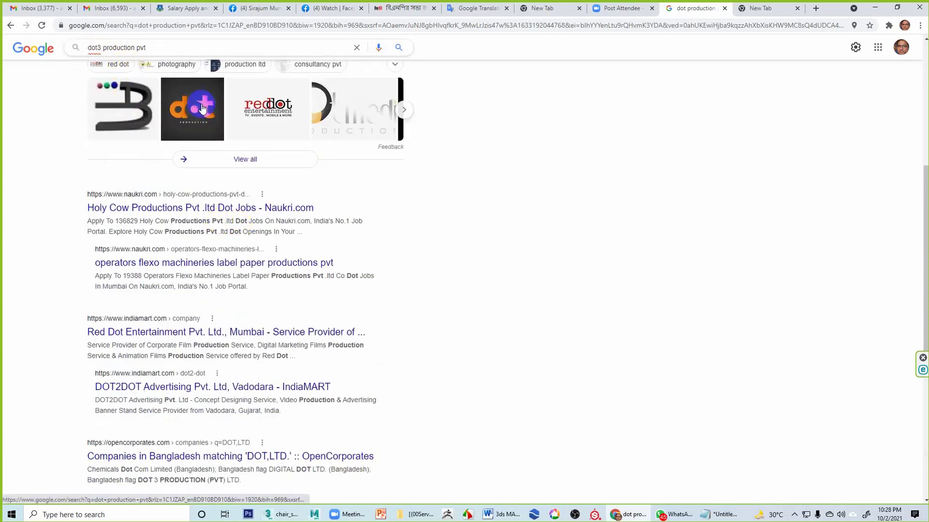
{"action": "left_click", "coordinate": [399, 47]}
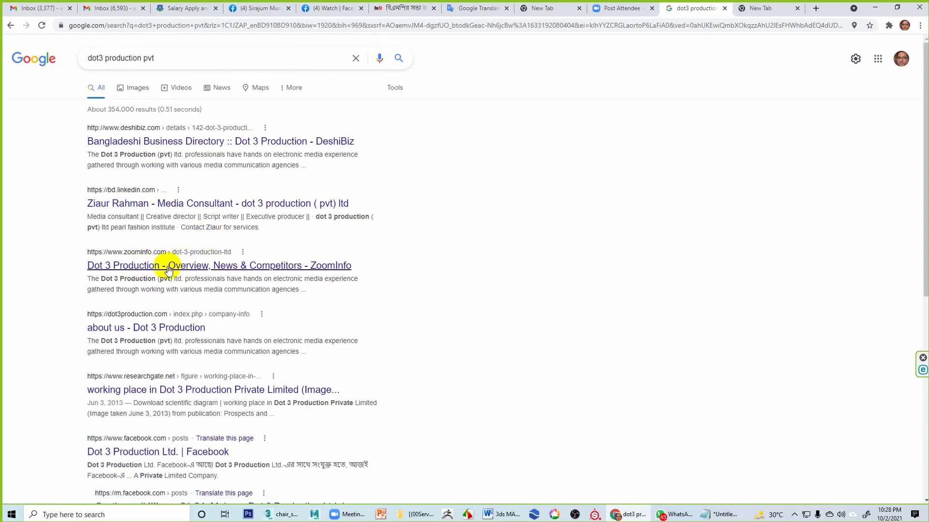
{"action": "middle_click", "coordinate": [172, 329]}
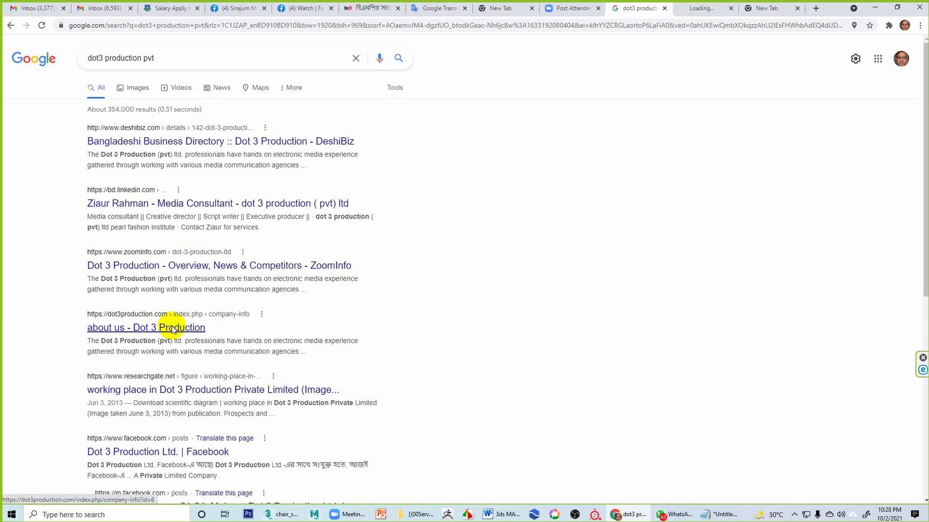
{"action": "left_click", "coordinate": [697, 11]}
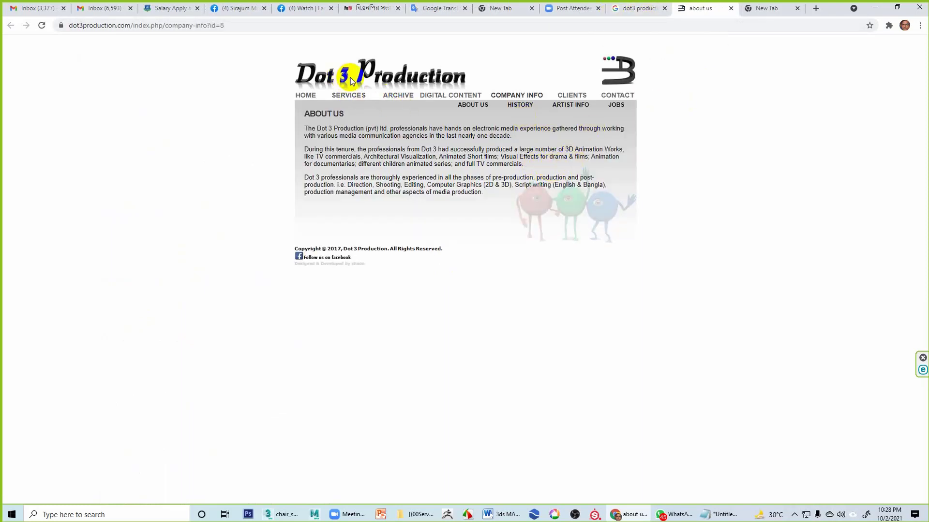
Step: Open the Dot 3 Production archive and browse to its TV commercials
{"action": "left_click", "coordinate": [404, 96]}
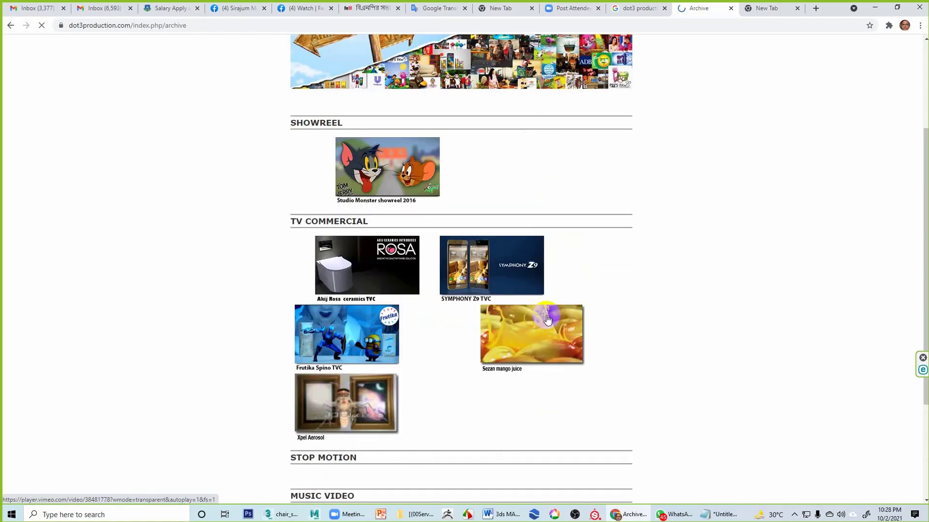
{"action": "scroll", "coordinate": [598, 386], "scroll_direction": "down", "scroll_amount": 2}
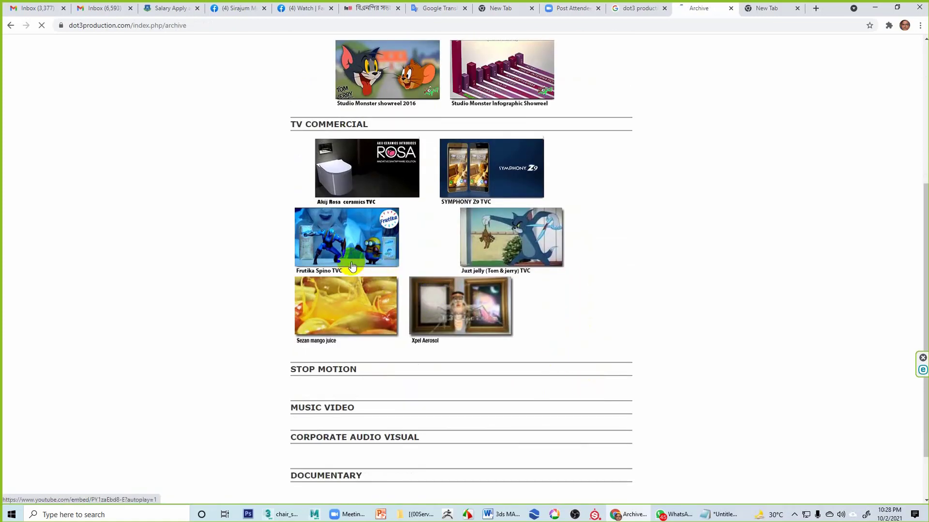
{"action": "scroll", "coordinate": [339, 435], "scroll_direction": "down", "scroll_amount": 3}
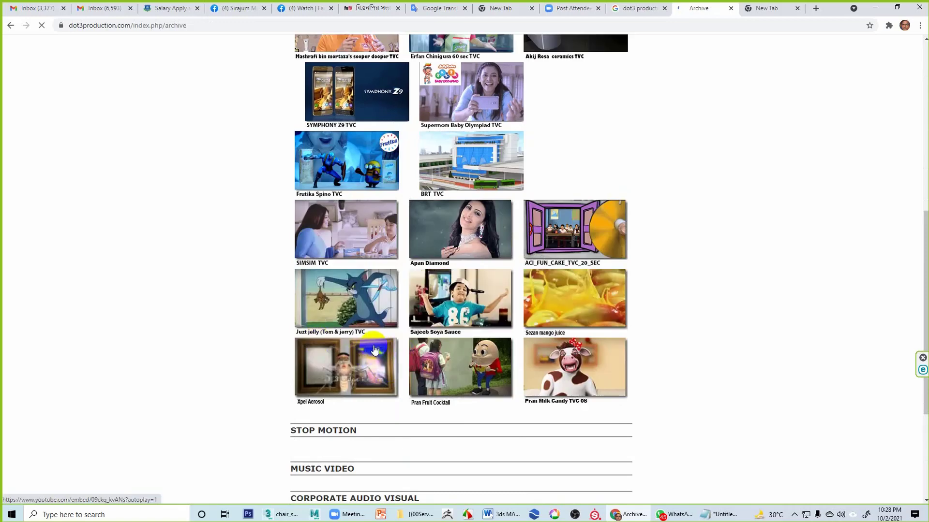
Step: Play the Xpel Aerosol commercial with the volume lowered, try full screen, and close the video
{"action": "left_click", "coordinate": [339, 369]}
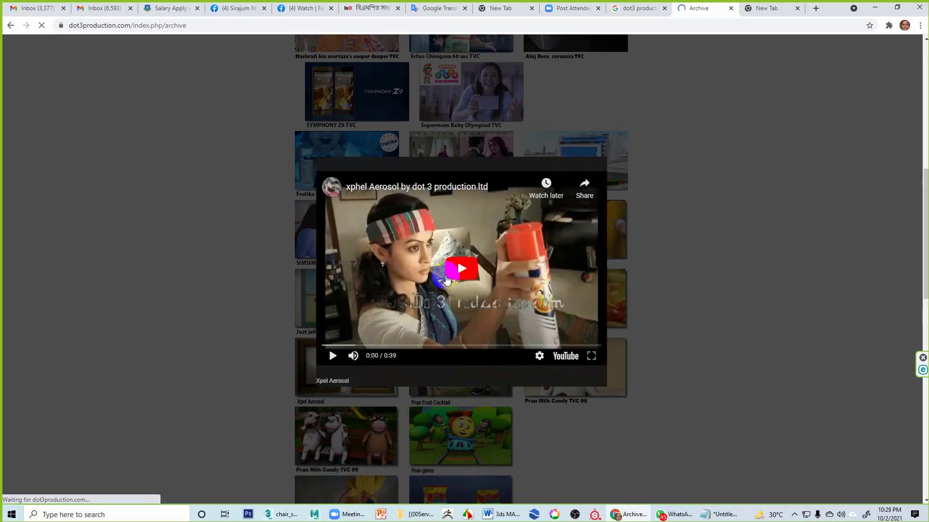
{"action": "left_click", "coordinate": [462, 269]}
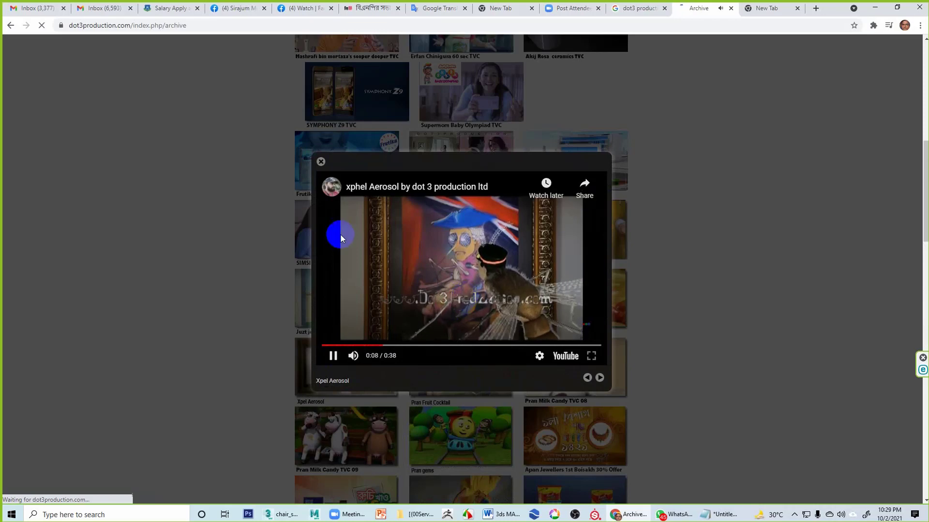
{"action": "left_click", "coordinate": [370, 356]}
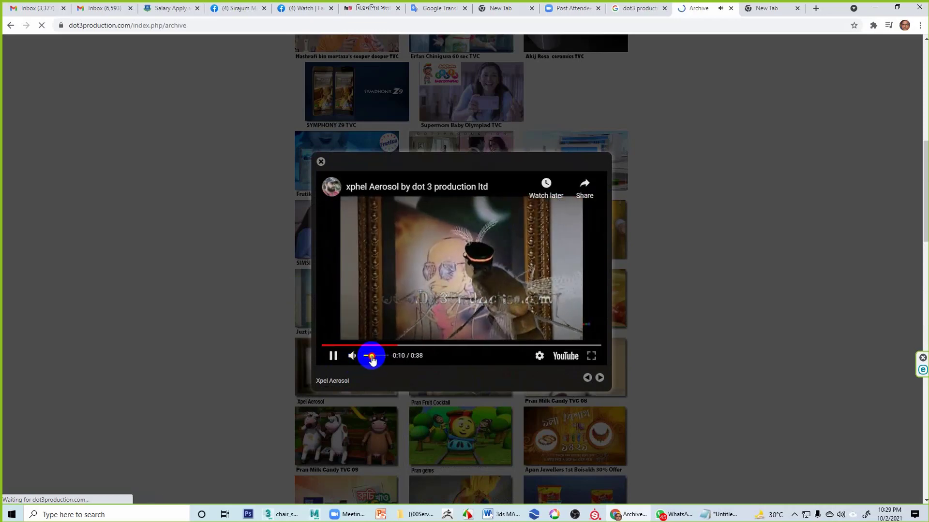
{"action": "left_click", "coordinate": [591, 356]}
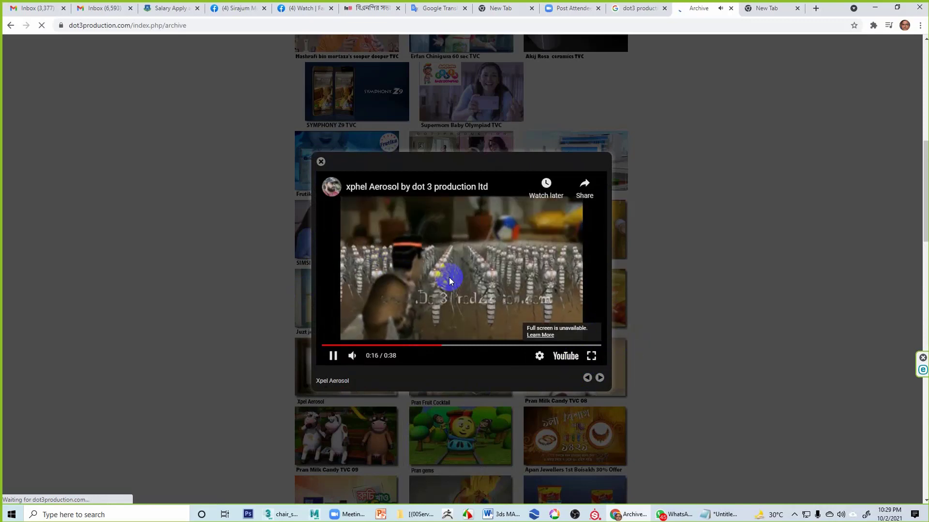
{"action": "left_click", "coordinate": [322, 163]}
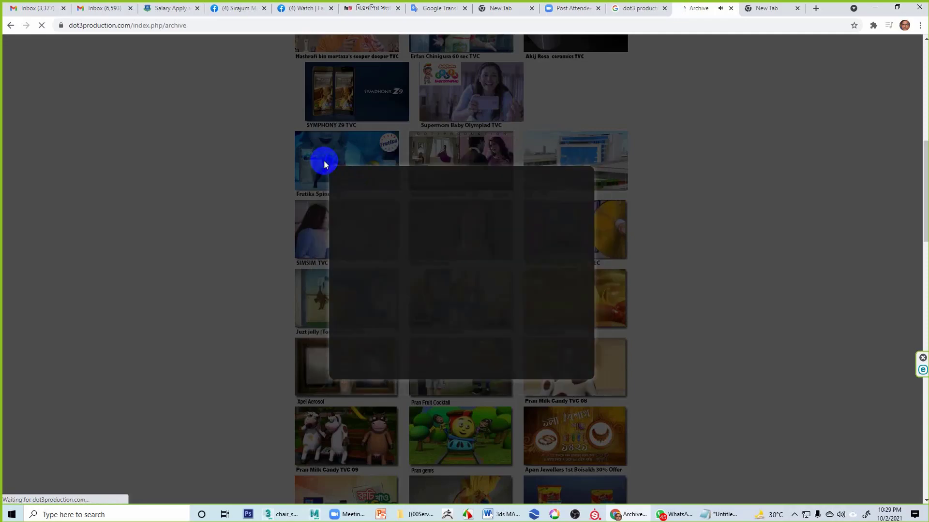
Step: Look through the rest of the archive and open the Artist Info page in the Company Info section
{"action": "scroll", "coordinate": [622, 272], "scroll_direction": "down", "scroll_amount": 9}
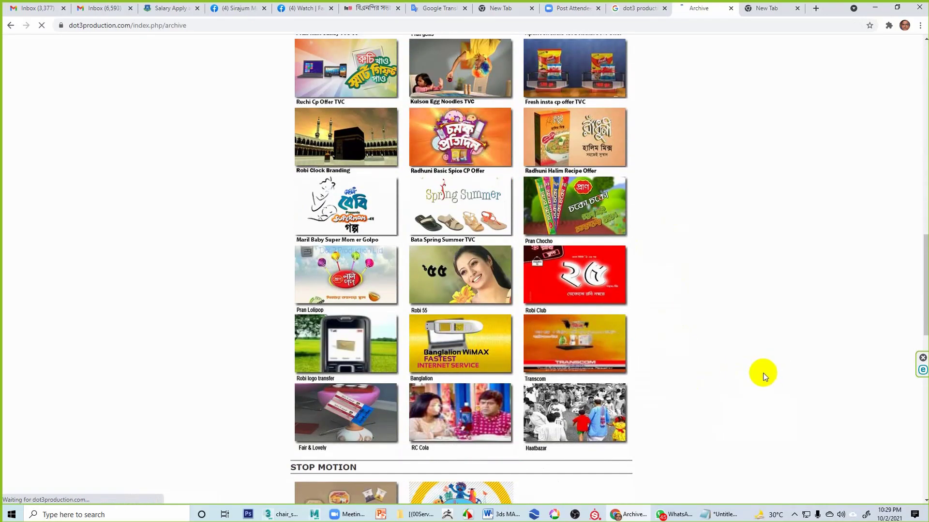
{"action": "scroll", "coordinate": [610, 356], "scroll_direction": "down", "scroll_amount": 4}
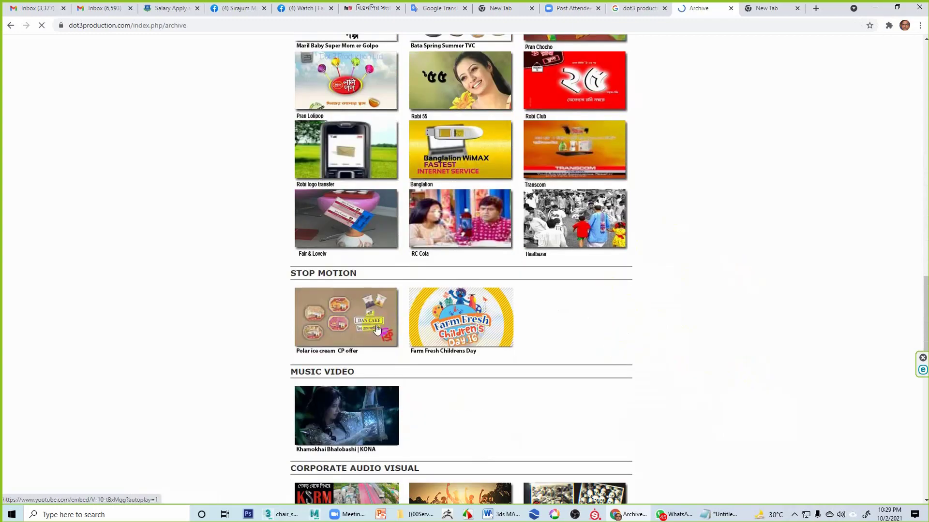
{"action": "scroll", "coordinate": [485, 213], "scroll_direction": "up", "scroll_amount": 15}
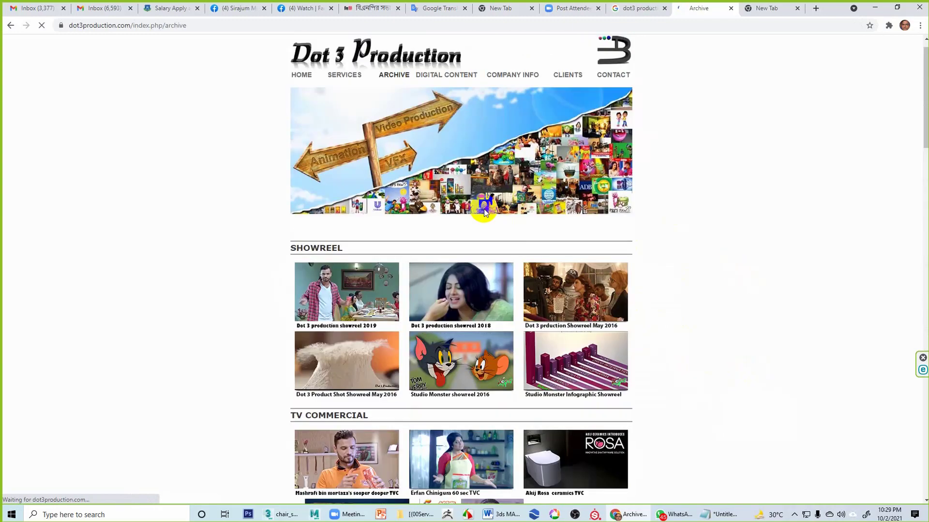
{"action": "scroll", "coordinate": [485, 213], "scroll_direction": "up", "scroll_amount": 1}
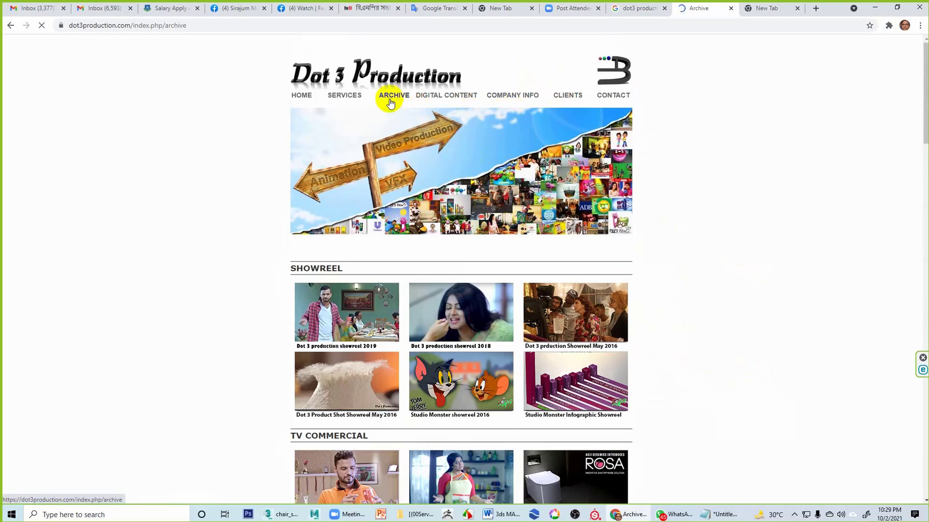
{"action": "left_click", "coordinate": [515, 96]}
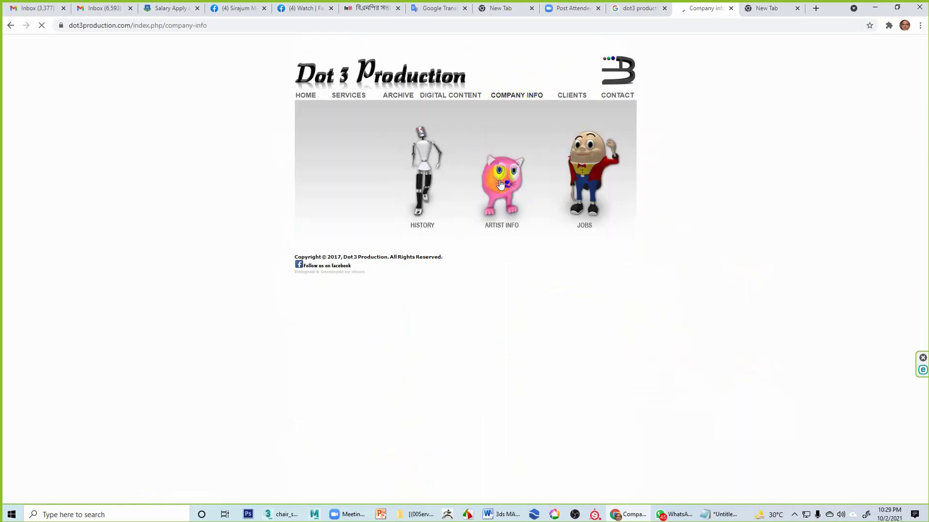
{"action": "left_click", "coordinate": [425, 234]}
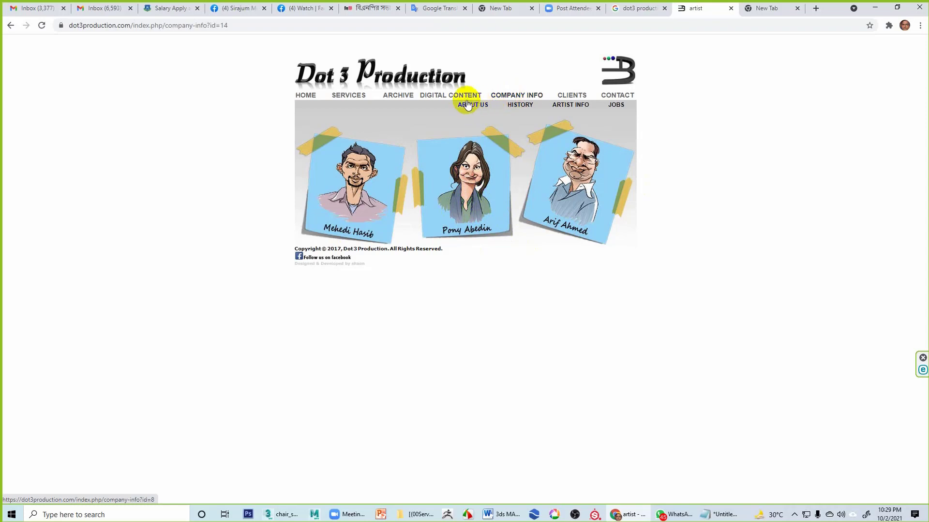
Step: Open the History page of the Company Info section and highlight the technical director's title and name in the text
{"action": "left_click", "coordinate": [510, 97]}
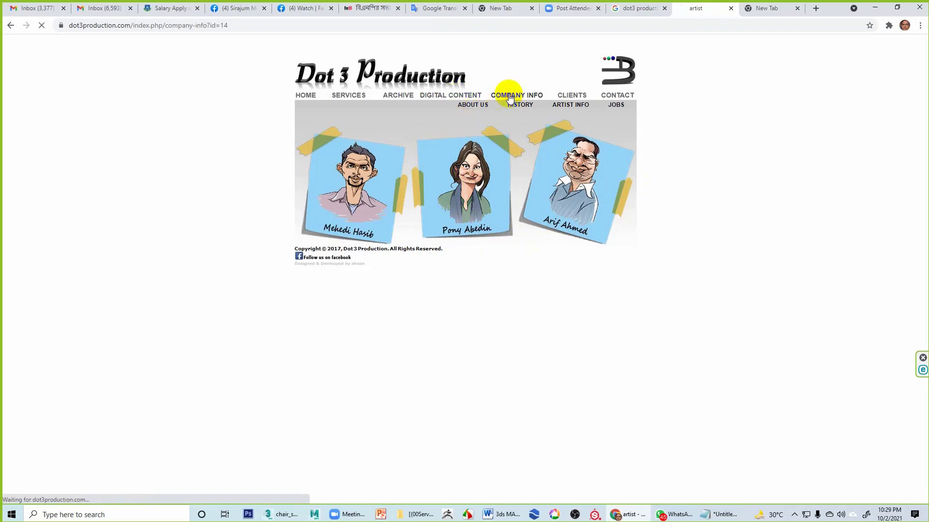
{"action": "left_click", "coordinate": [516, 109]}
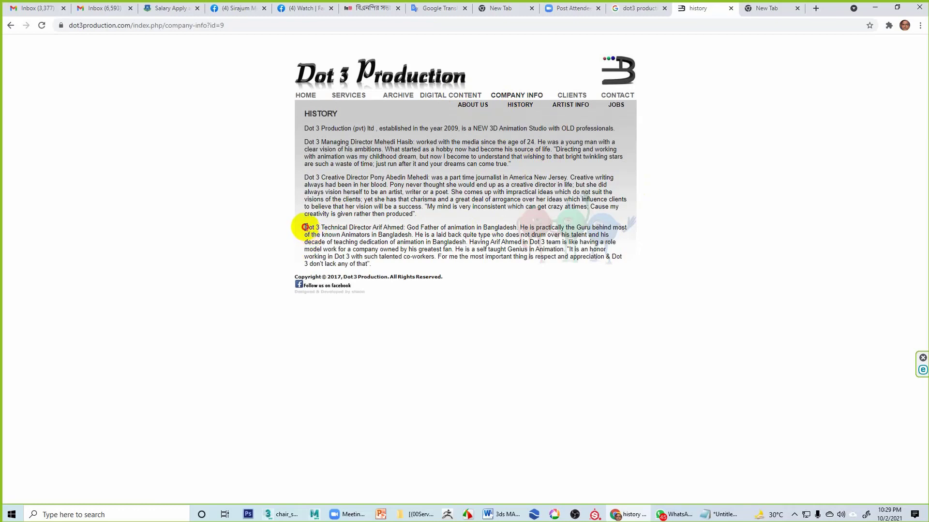
{"action": "left_click_drag", "start_coordinate": [306, 227], "coordinate": [406, 228]}
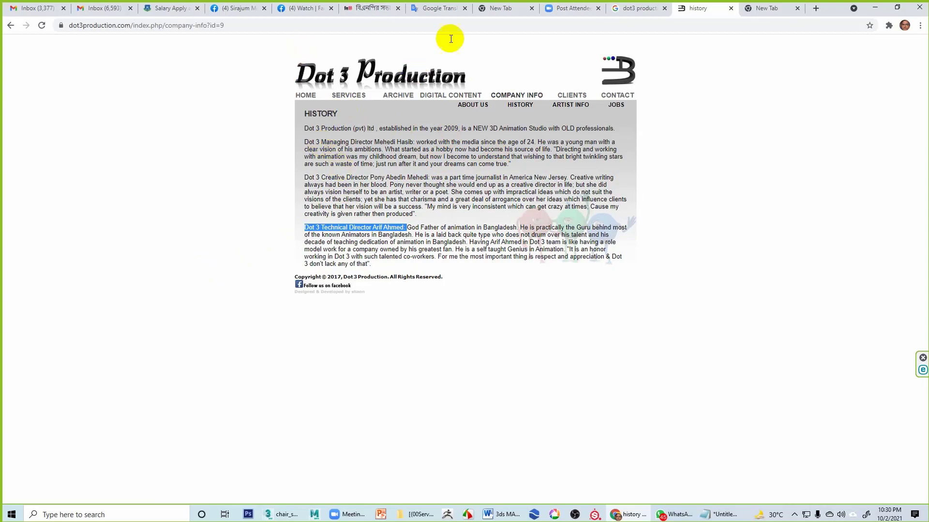
Step: Switch to 3ds Max and select all parts of the black chair farthest from the red one
{"action": "left_click", "coordinate": [876, 9]}
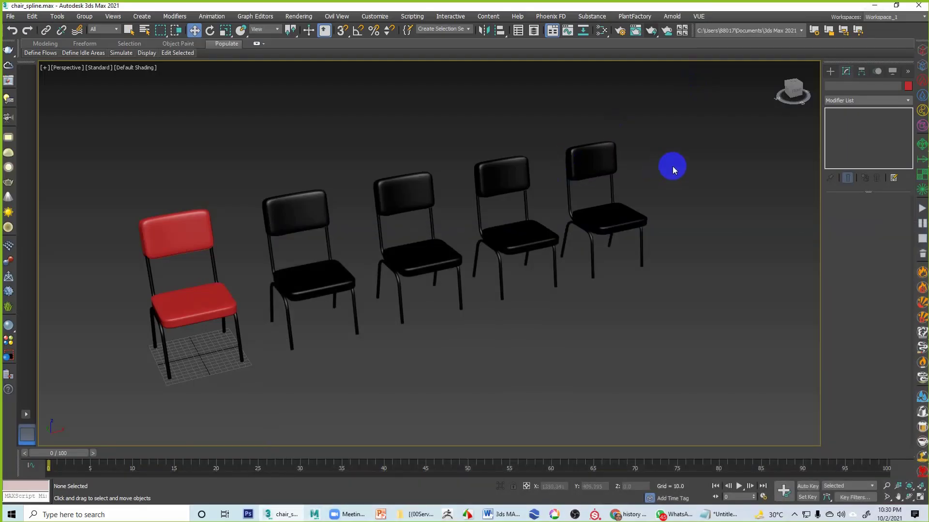
{"action": "left_click_drag", "start_coordinate": [724, 120], "coordinate": [621, 302]}
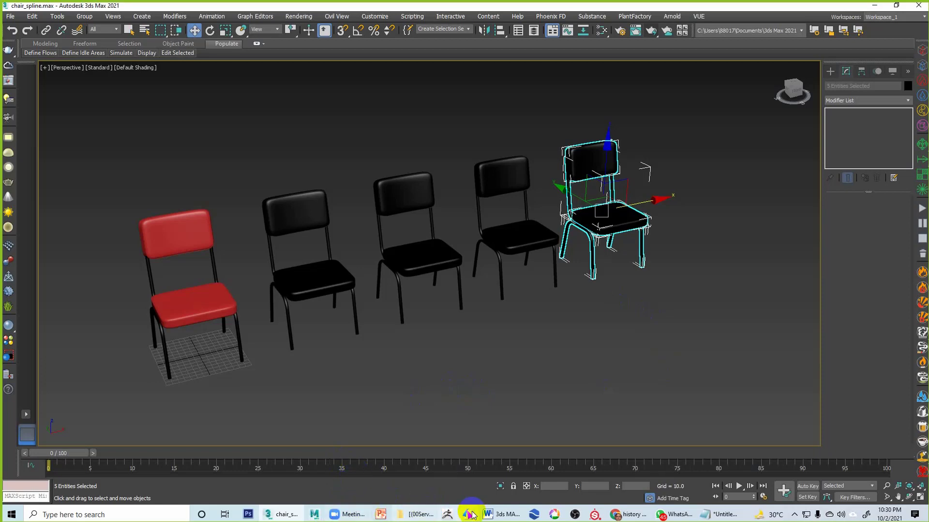
Step: Switch back to the Dot 3 Production website in Chrome and browse its archive down to the Pran TV commercials
{"action": "mouse_move", "coordinate": [355, 519]}
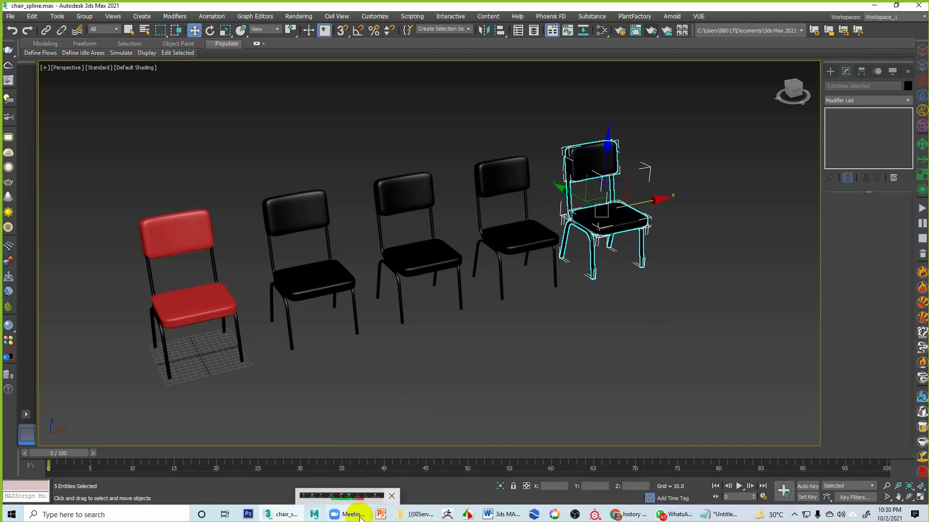
{"action": "mouse_move", "coordinate": [635, 518]}
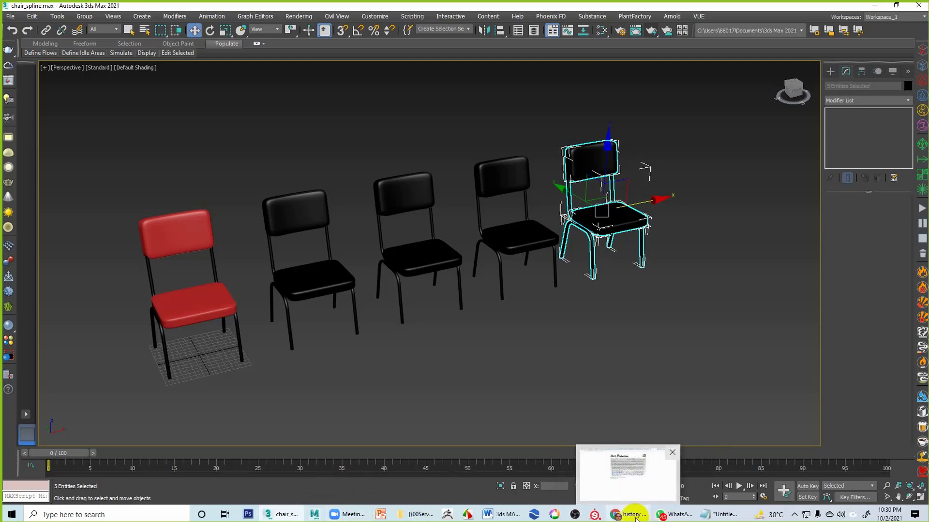
{"action": "left_click", "coordinate": [634, 515]}
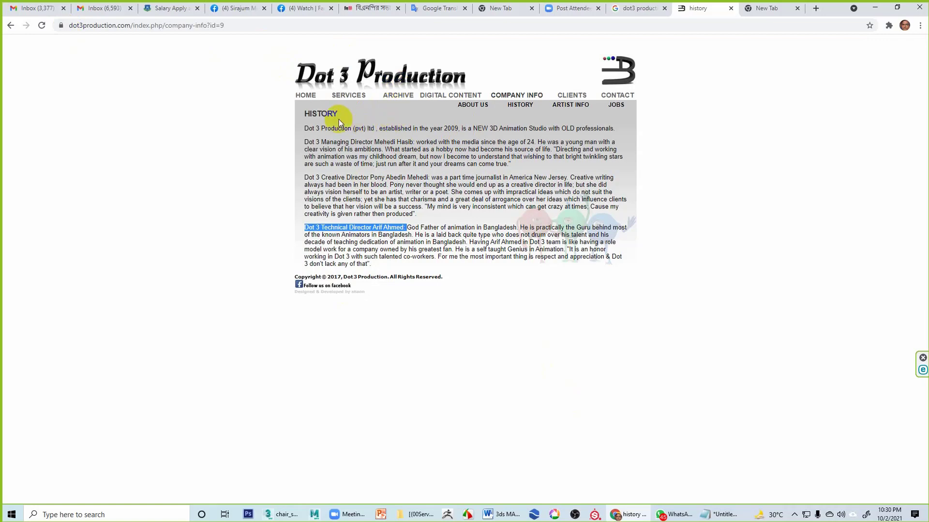
{"action": "left_click", "coordinate": [399, 96]}
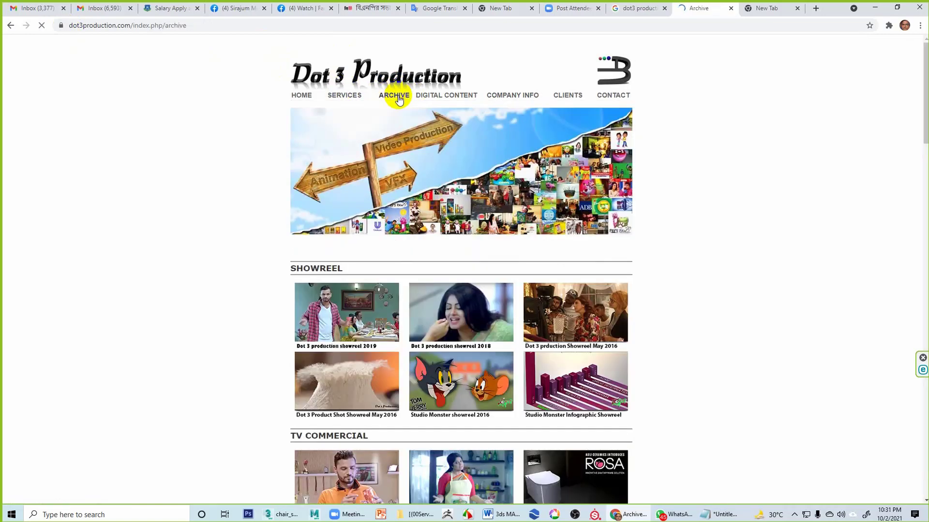
{"action": "scroll", "coordinate": [484, 242], "scroll_direction": "down", "scroll_amount": 4}
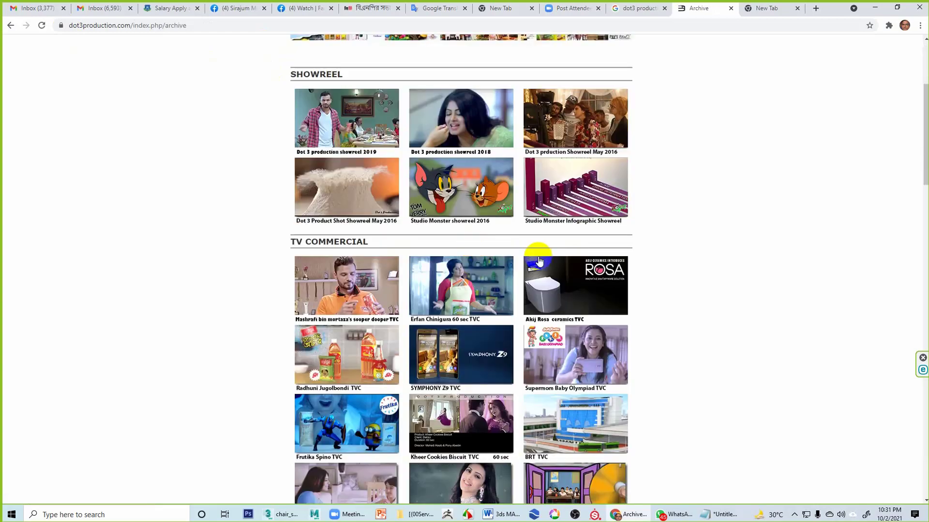
{"action": "scroll", "coordinate": [637, 285], "scroll_direction": "down", "scroll_amount": 4}
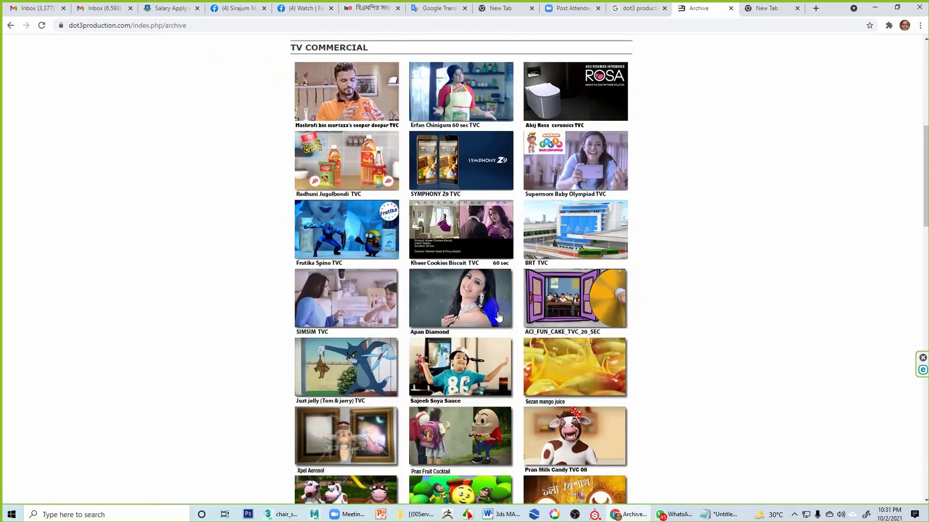
{"action": "scroll", "coordinate": [494, 329], "scroll_direction": "down", "scroll_amount": 3}
{"action": "scroll", "coordinate": [382, 338], "scroll_direction": "down", "scroll_amount": 1}
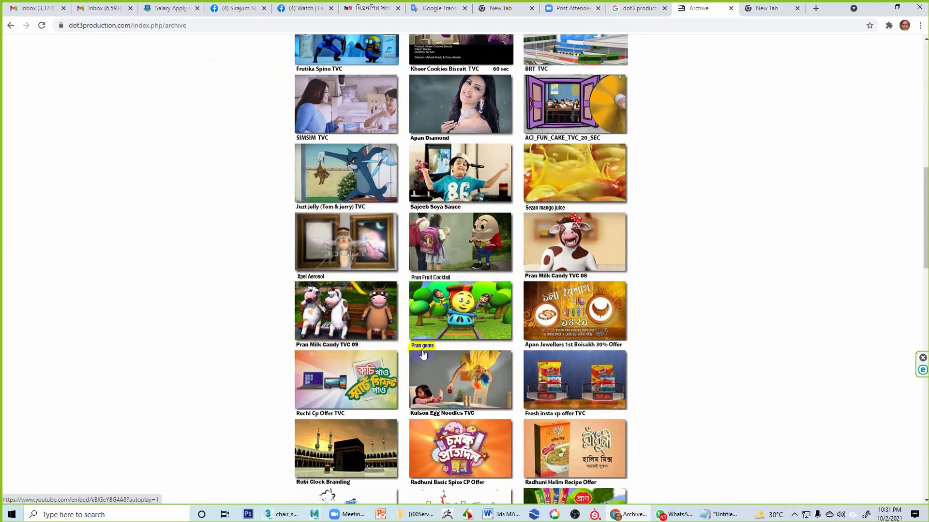
Step: Play the Pran Milk Candy TVC 09 commercial and close the video
{"action": "left_click", "coordinate": [357, 316]}
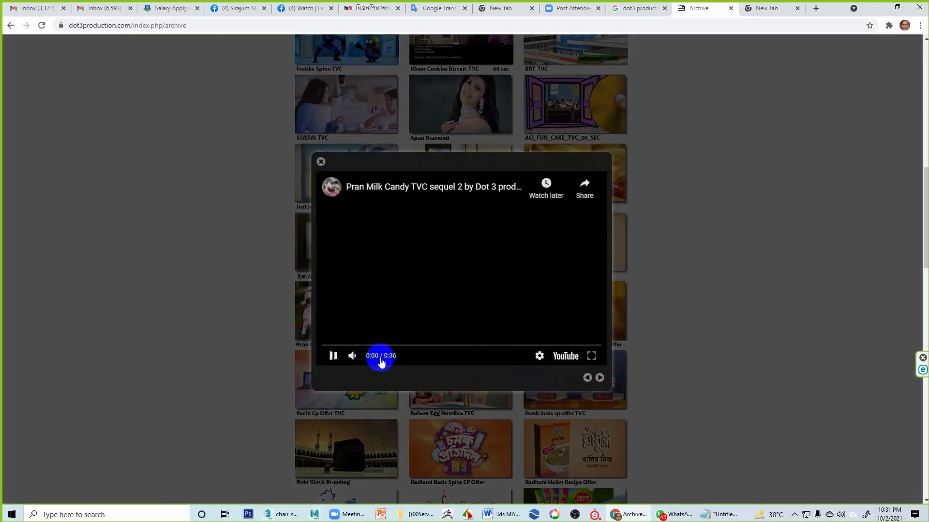
{"action": "left_click", "coordinate": [462, 266]}
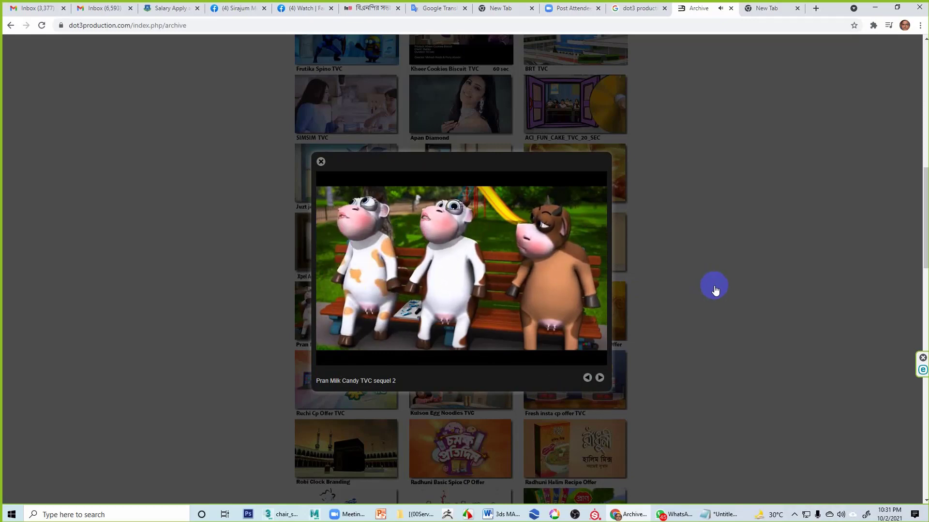
{"action": "mouse_move", "coordinate": [536, 261]}
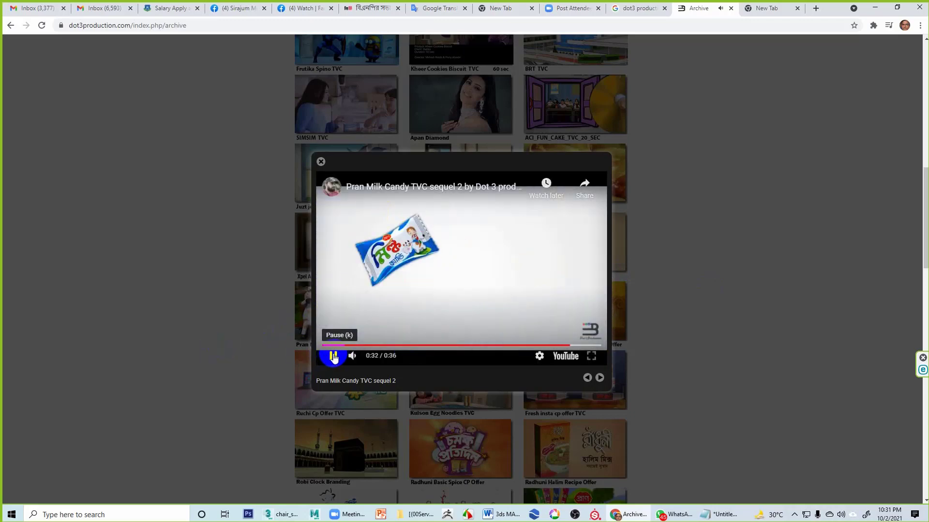
{"action": "left_click", "coordinate": [321, 161]}
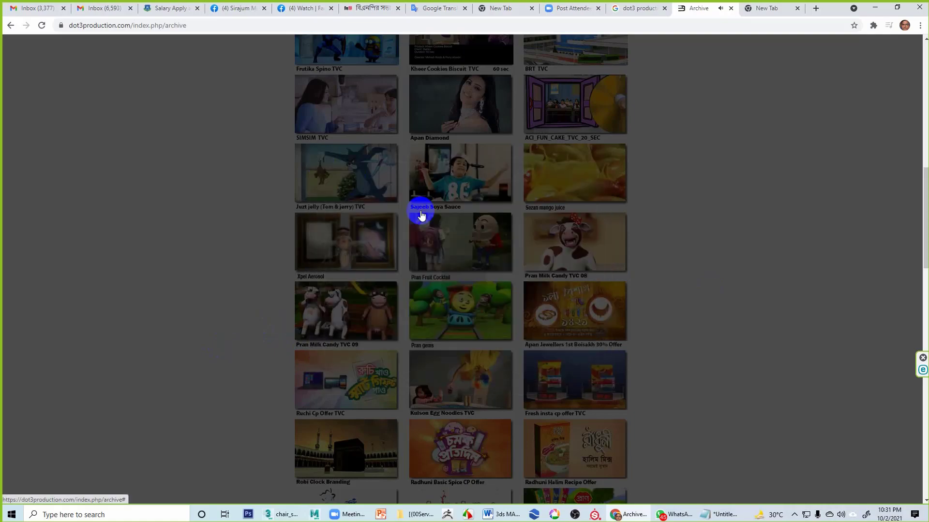
Step: Look back through the archive's TV commercials and showreels
{"action": "scroll", "coordinate": [649, 237], "scroll_direction": "up", "scroll_amount": 2}
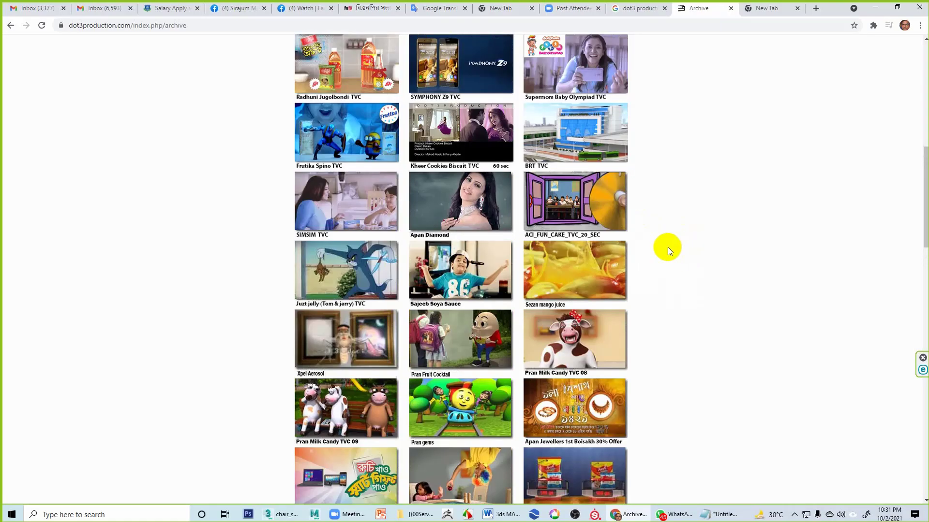
{"action": "scroll", "coordinate": [465, 222], "scroll_direction": "up", "scroll_amount": 3}
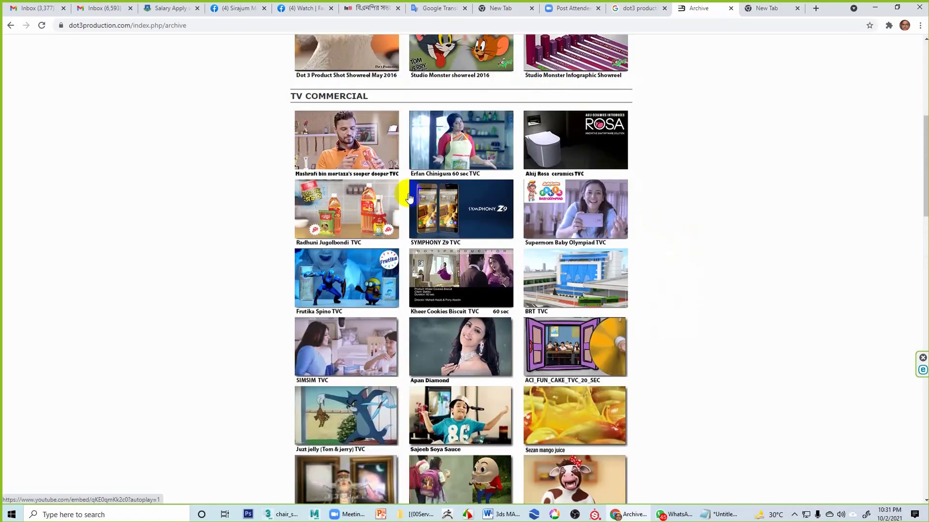
{"action": "scroll", "coordinate": [504, 285], "scroll_direction": "up", "scroll_amount": 4}
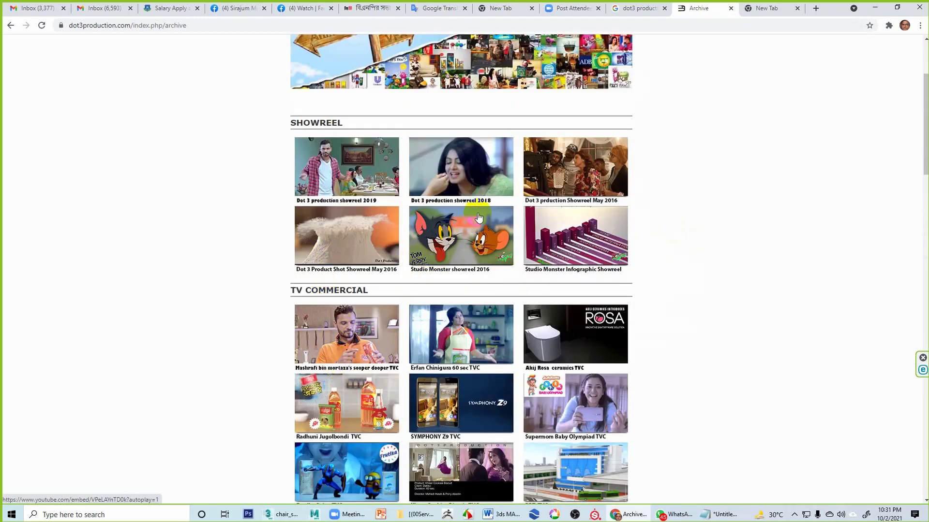
{"action": "scroll", "coordinate": [478, 217], "scroll_direction": "up", "scroll_amount": 2}
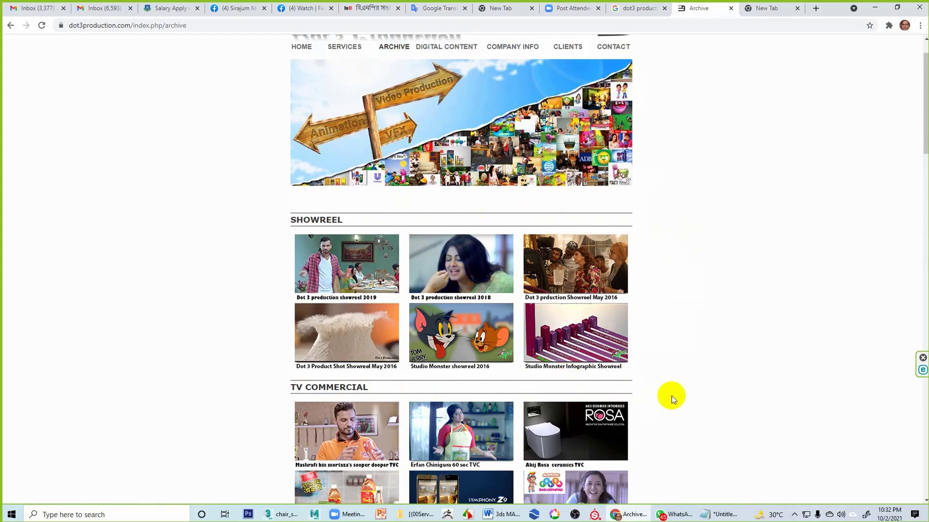
{"action": "scroll", "coordinate": [687, 319], "scroll_direction": "up", "scroll_amount": 1}
{"action": "scroll", "coordinate": [555, 314], "scroll_direction": "down", "scroll_amount": 4}
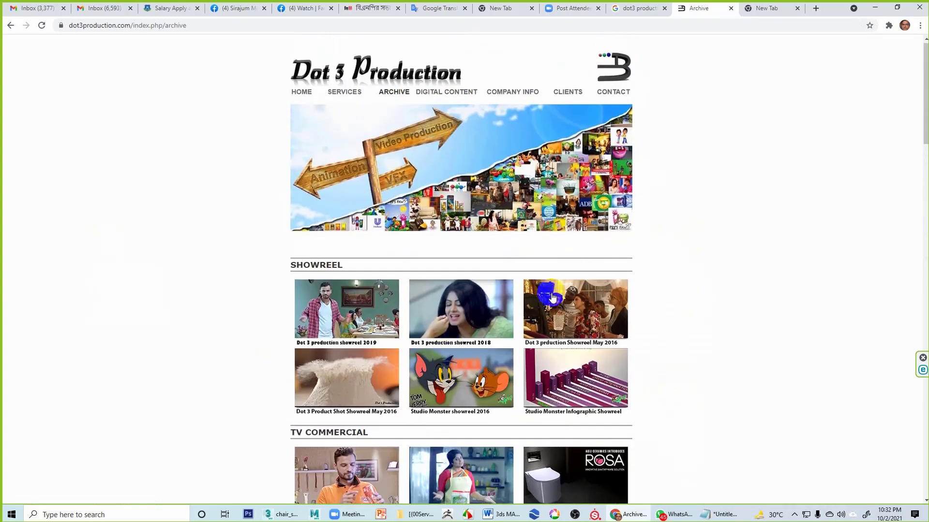
{"action": "scroll", "coordinate": [555, 314], "scroll_direction": "down", "scroll_amount": 4}
{"action": "scroll", "coordinate": [556, 314], "scroll_direction": "up", "scroll_amount": 5}
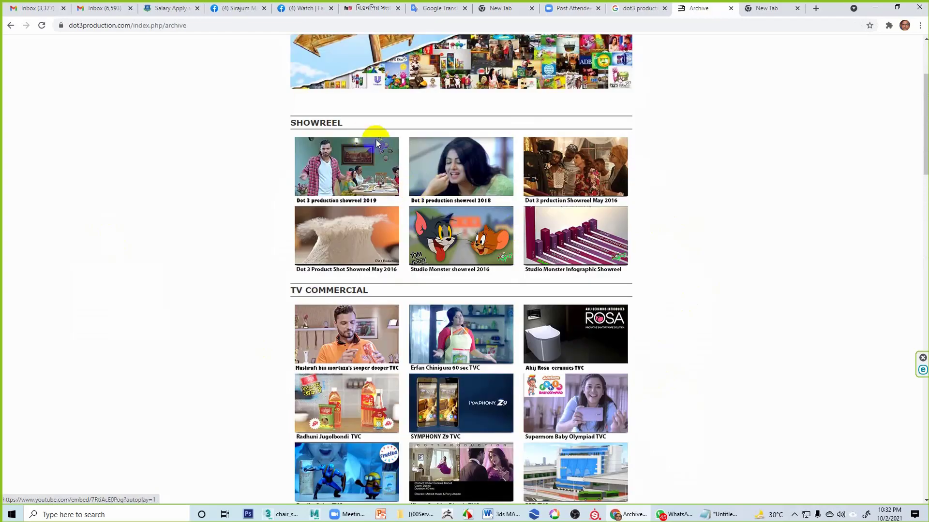
Step: Switch to 3ds Max, deselect the chair and examine the row of five chairs from a slightly different angle
{"action": "left_click", "coordinate": [877, 10]}
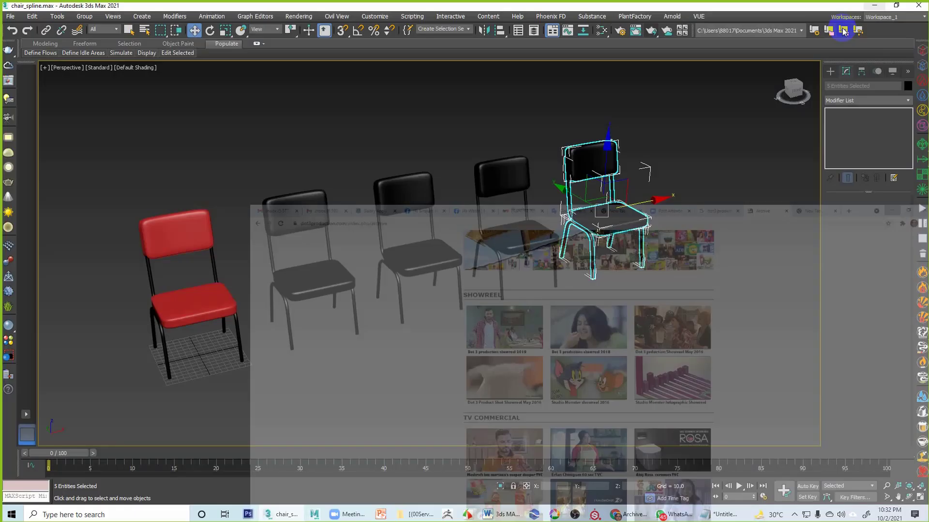
{"action": "left_click", "coordinate": [716, 147]}
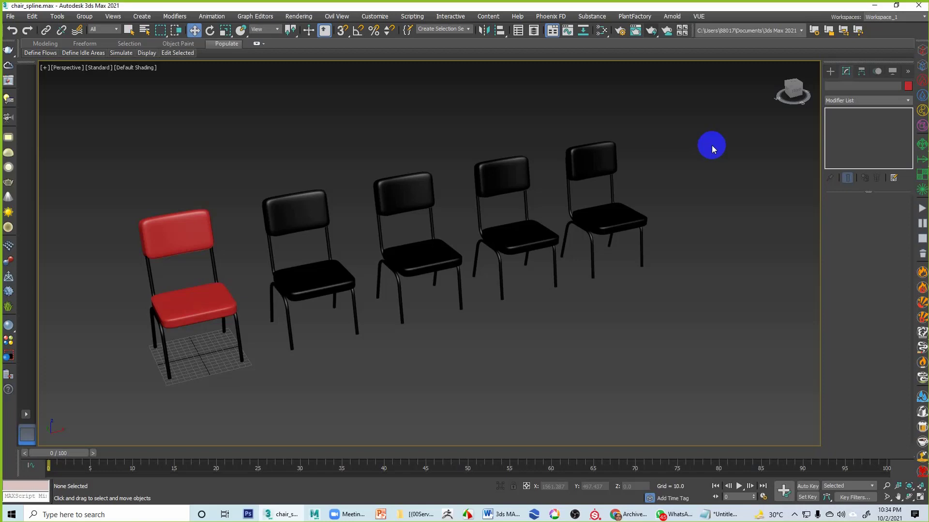
{"action": "middle_click_drag", "start_coordinate": [491, 309], "coordinate": [571, 350], "text": "alt"}
{"action": "scroll", "coordinate": [559, 329], "scroll_direction": "up", "scroll_amount": 3}
{"action": "scroll", "coordinate": [565, 329], "scroll_direction": "down", "scroll_amount": 5}
{"action": "scroll", "coordinate": [565, 329], "scroll_direction": "up", "scroll_amount": 3}
{"action": "middle_click_drag", "start_coordinate": [562, 307], "coordinate": [622, 311]}
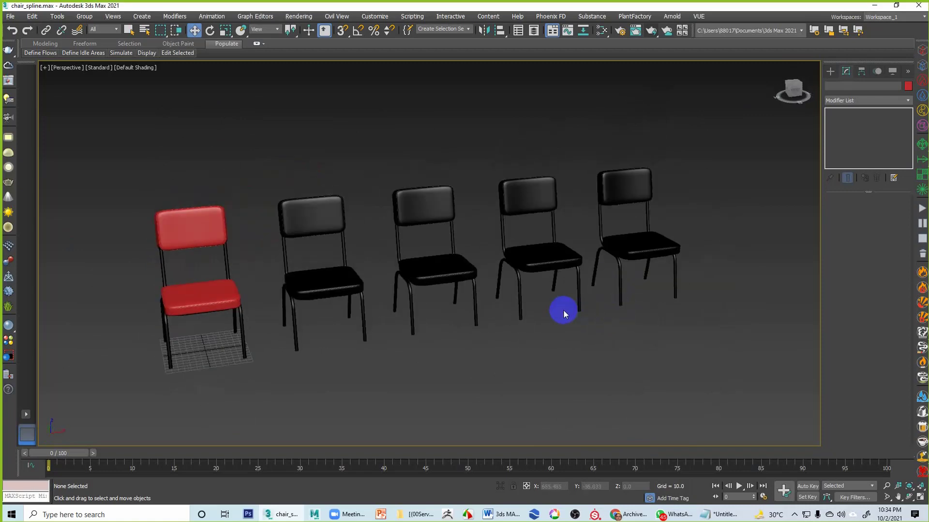
{"action": "middle_click_drag", "start_coordinate": [560, 311], "coordinate": [498, 282]}
{"action": "middle_click_drag", "start_coordinate": [601, 299], "coordinate": [626, 325]}
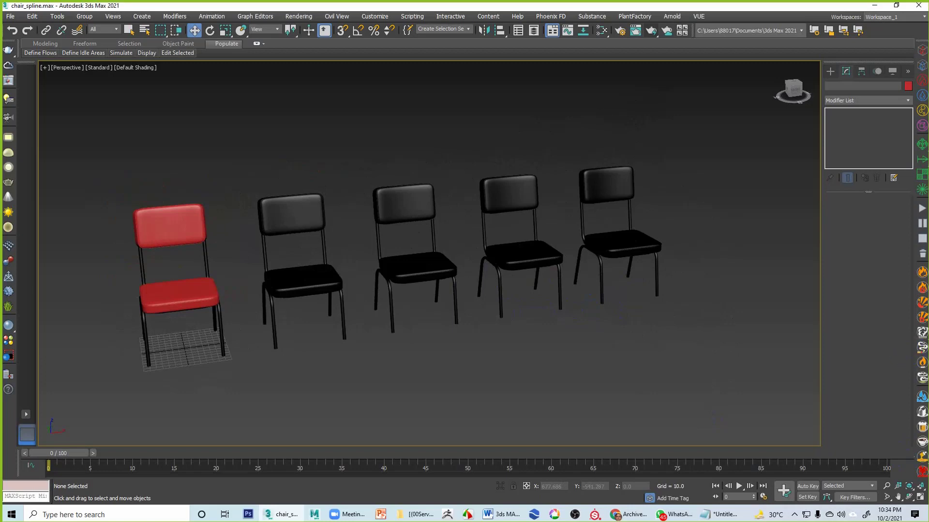
{"action": "left_click_drag", "start_coordinate": [928, 293], "coordinate": [358, 401]}
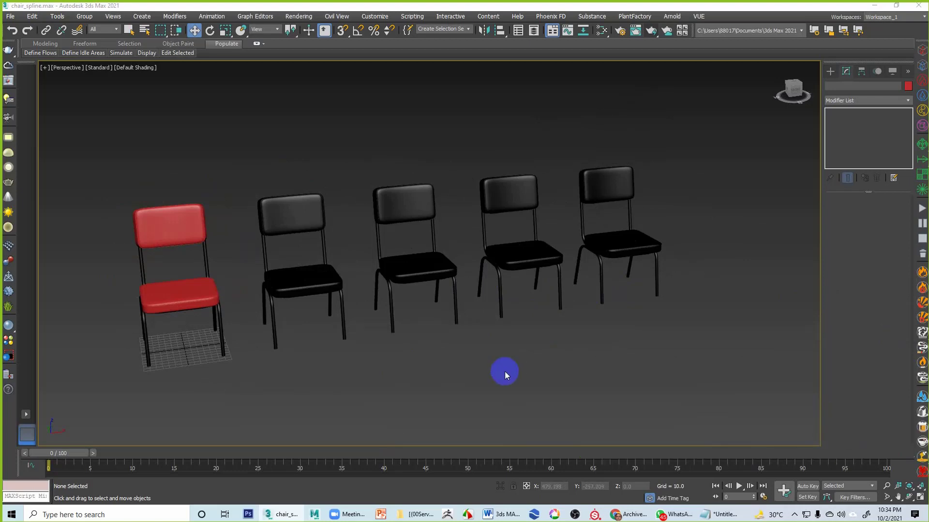
Step: Check the Class#6 topics in the Word course outline, then return to the chair scene in 3ds Max
{"action": "left_click", "coordinate": [503, 515]}
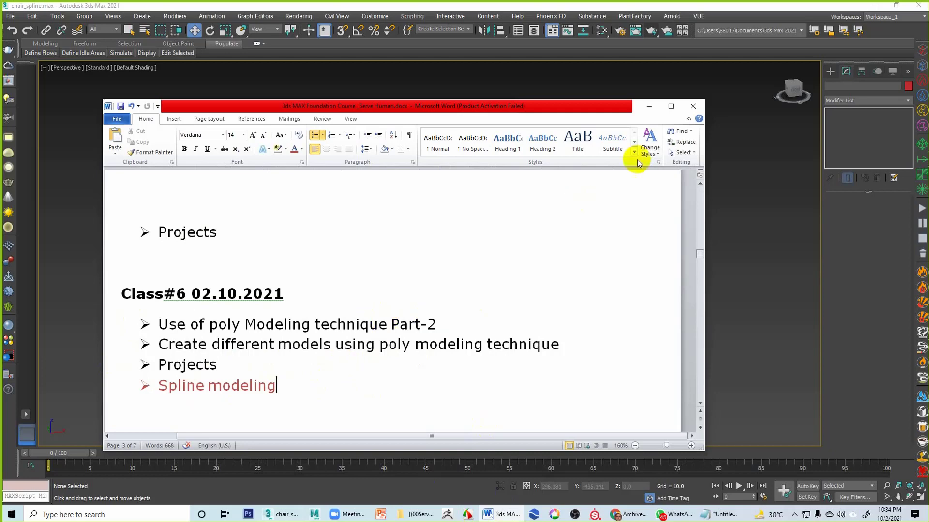
{"action": "left_click", "coordinate": [649, 107]}
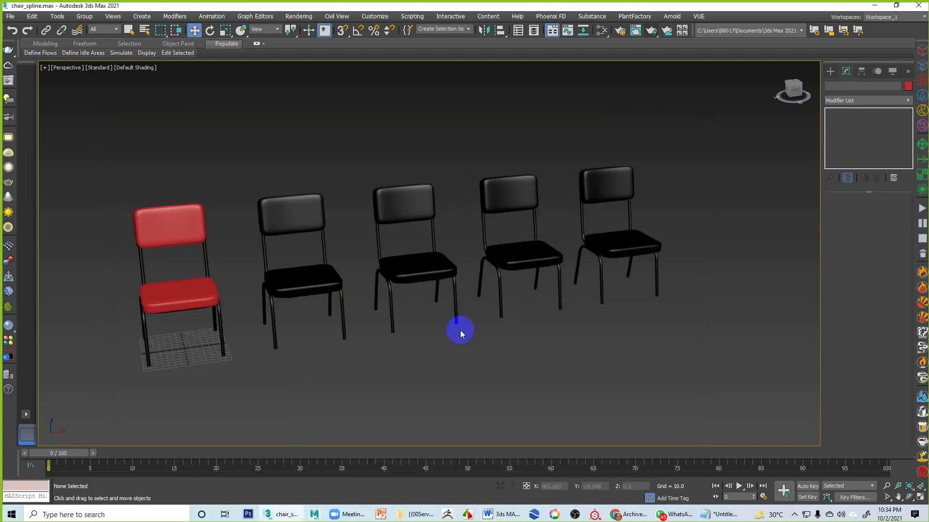
{"action": "middle_click_drag", "start_coordinate": [447, 335], "coordinate": [462, 336]}
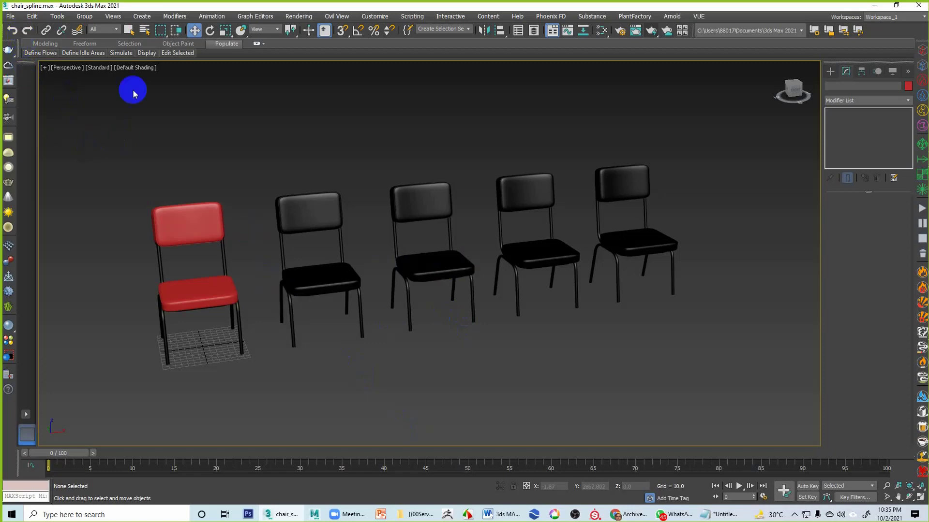
Step: Save the scene as an incremented copy, chair_spline01.max, in the scenes folder
{"action": "left_click", "coordinate": [10, 16]}
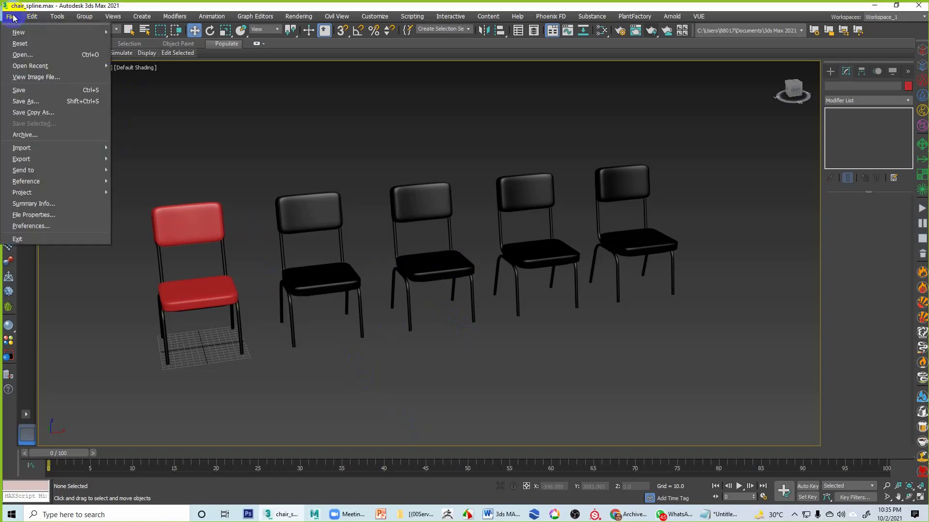
{"action": "left_click", "coordinate": [58, 93]}
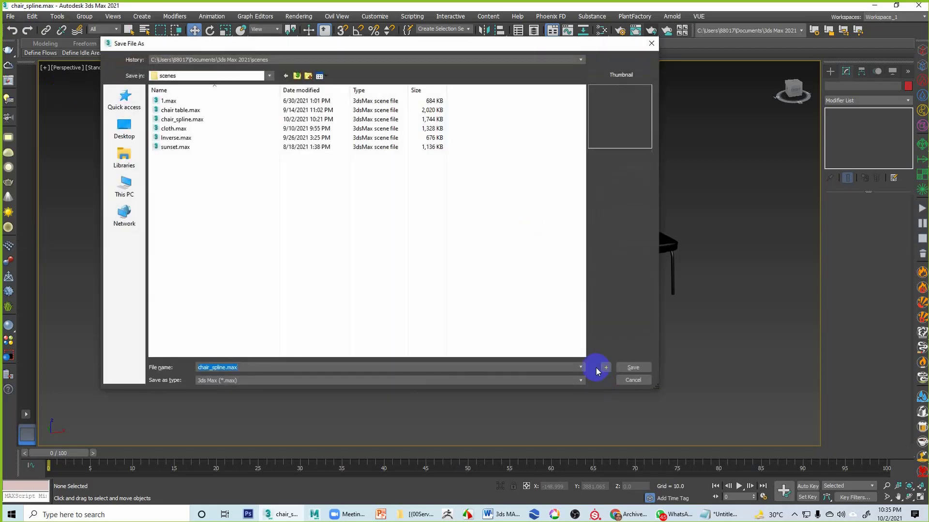
{"action": "left_click", "coordinate": [604, 368]}
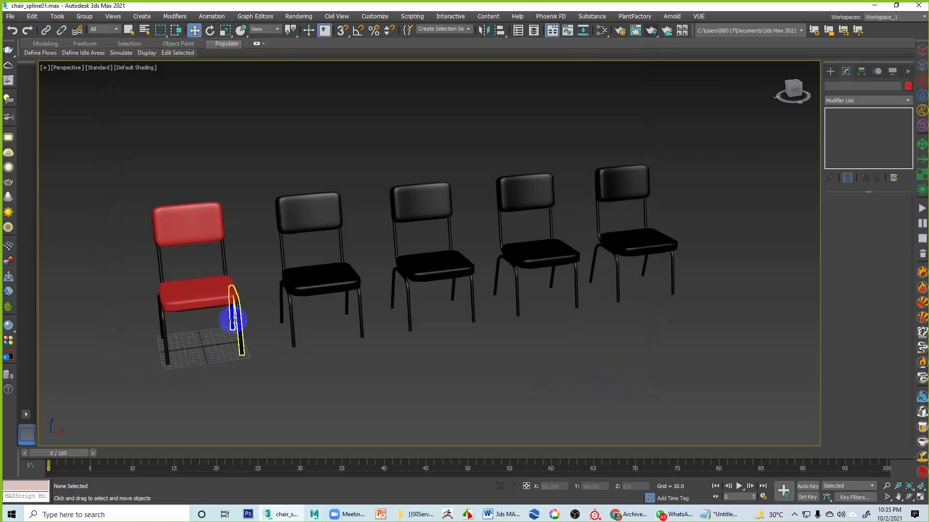
Step: Reset 3ds Max to an empty untitled scene
{"action": "left_click", "coordinate": [10, 16]}
{"action": "left_click", "coordinate": [21, 39]}
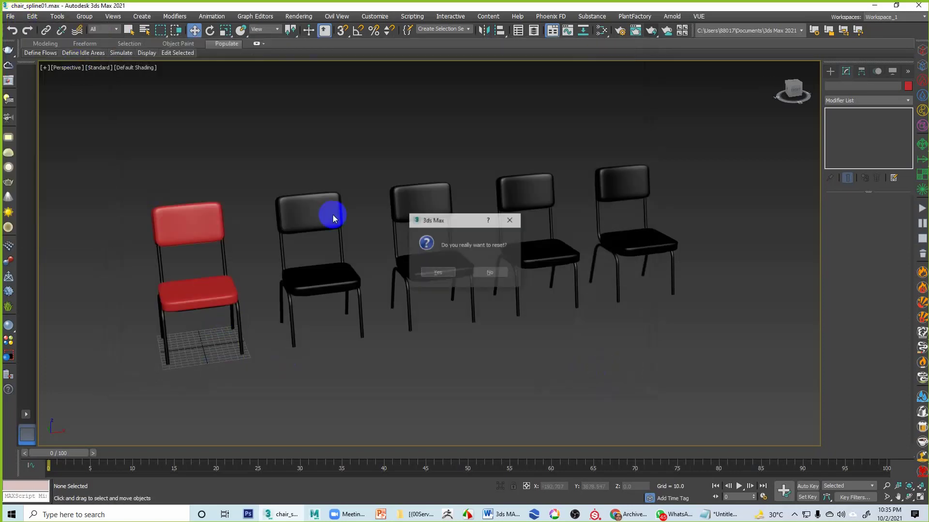
{"action": "left_click", "coordinate": [438, 273]}
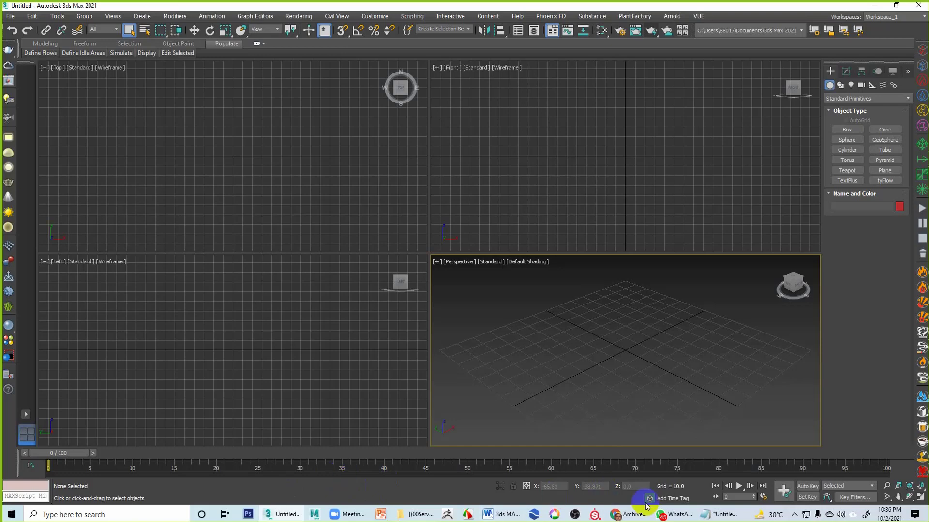
Step: Switch to Chrome and search Google Images for "hand" from the open Google results page
{"action": "mouse_move", "coordinate": [635, 516]}
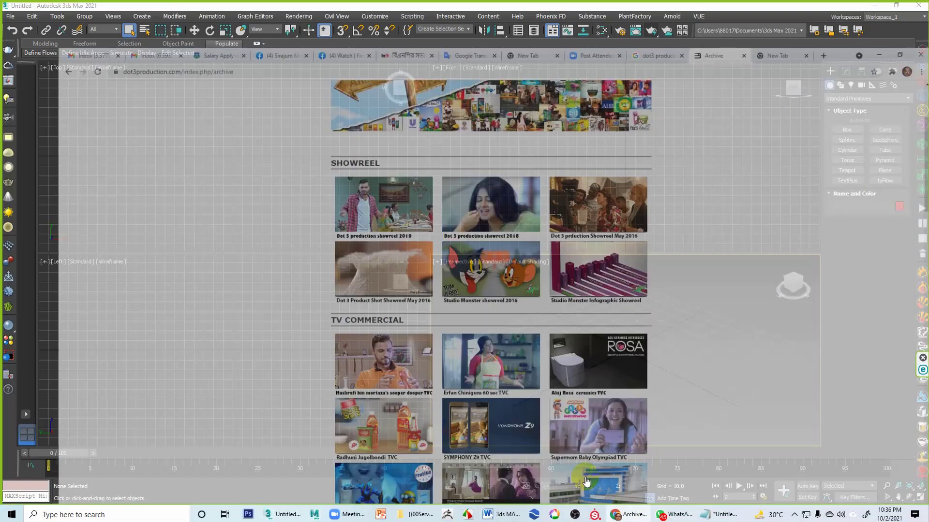
{"action": "left_click", "coordinate": [587, 489]}
{"action": "scroll", "coordinate": [688, 262], "scroll_direction": "up", "scroll_amount": 3}
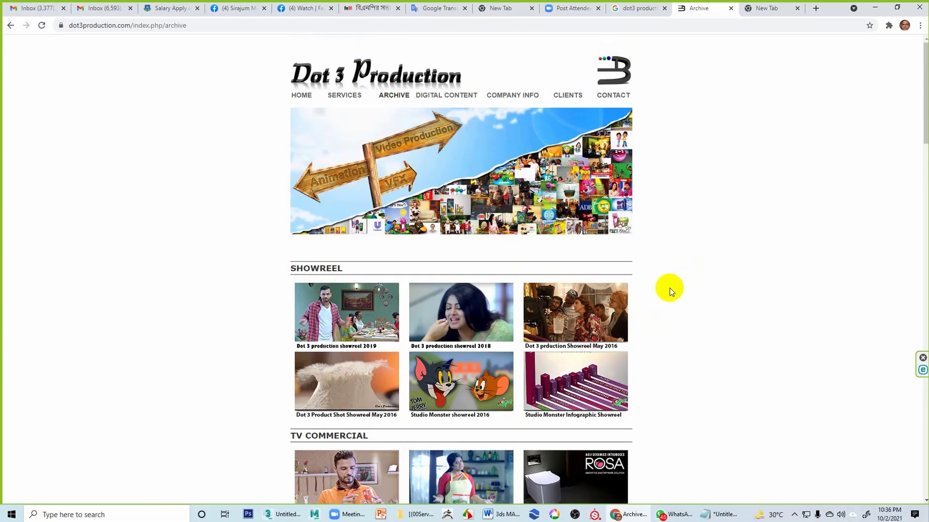
{"action": "left_click", "coordinate": [632, 8]}
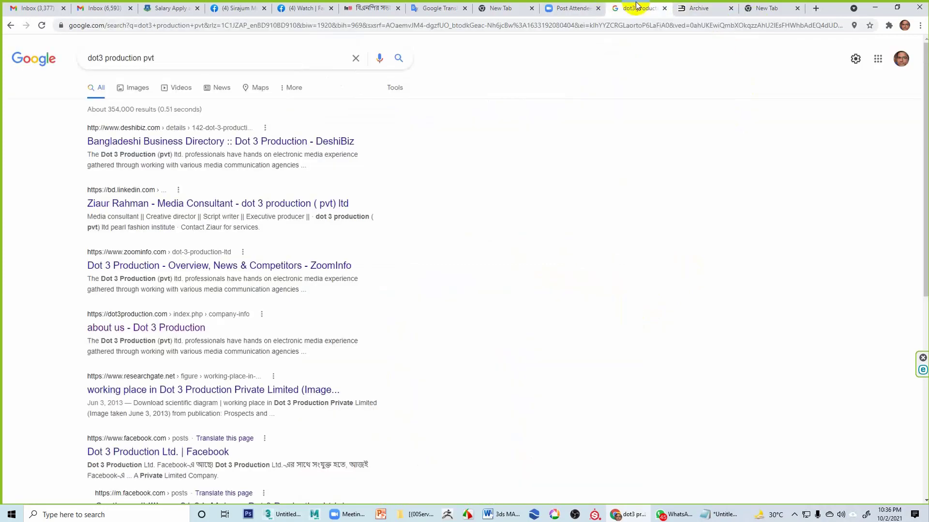
{"action": "triple_click", "coordinate": [174, 57]}
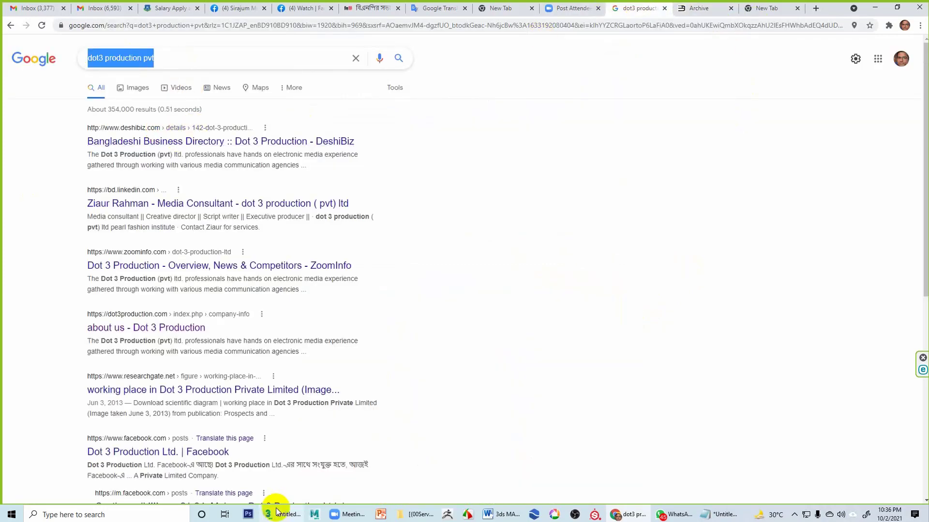
{"action": "mouse_move", "coordinate": [277, 512]}
{"action": "type", "text": "hand"}
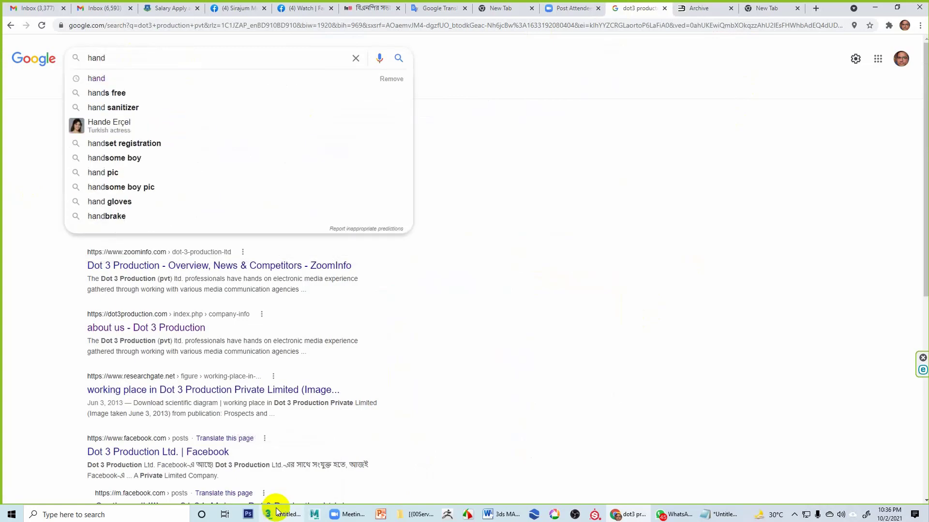
{"action": "key", "text": "Return"}
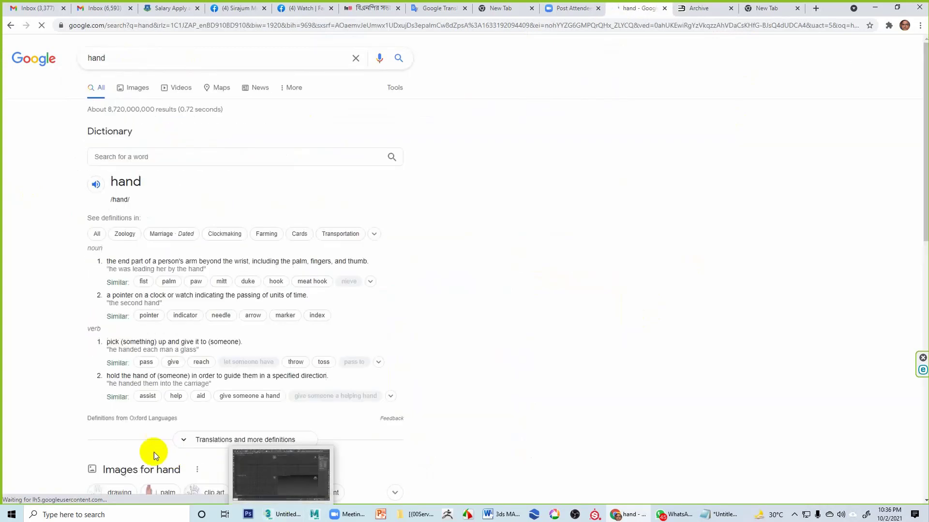
{"action": "left_click", "coordinate": [135, 87]}
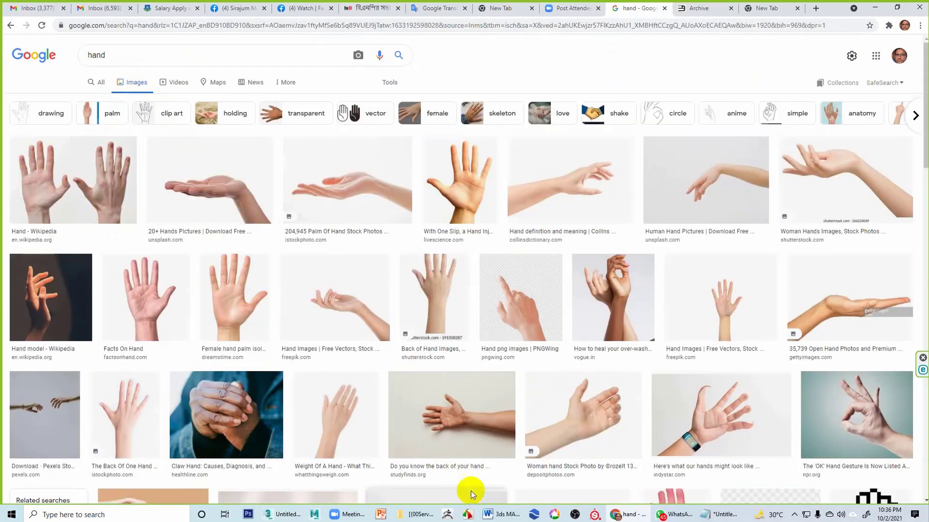
Step: Compare the Facts On Hand and Dreamstime open-palm images in the preview, ending on the Facts On Hand image
{"action": "left_click", "coordinate": [166, 321]}
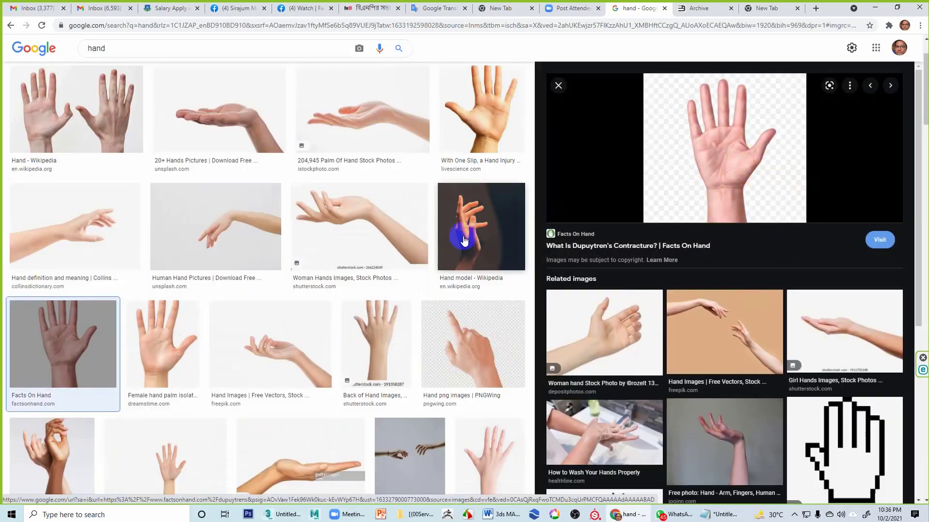
{"action": "left_click", "coordinate": [173, 352]}
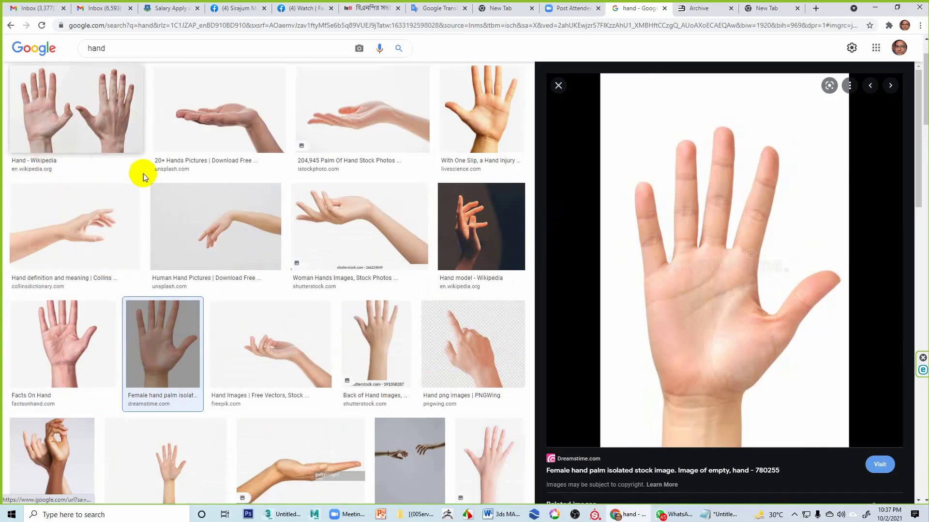
{"action": "left_click", "coordinate": [69, 354]}
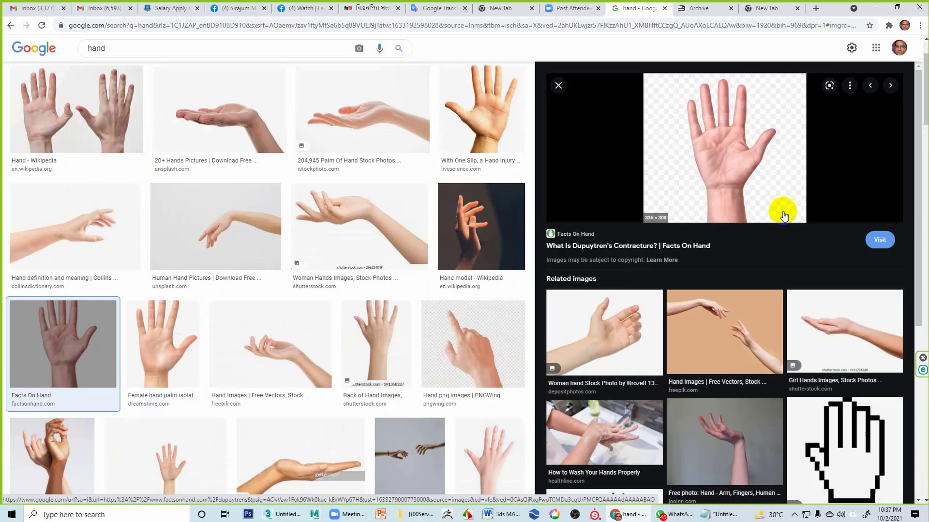
Step: Look further through the hand results and preview the BBC Science Focus image of two open palms with its related images
{"action": "scroll", "coordinate": [323, 406], "scroll_direction": "down", "scroll_amount": 10}
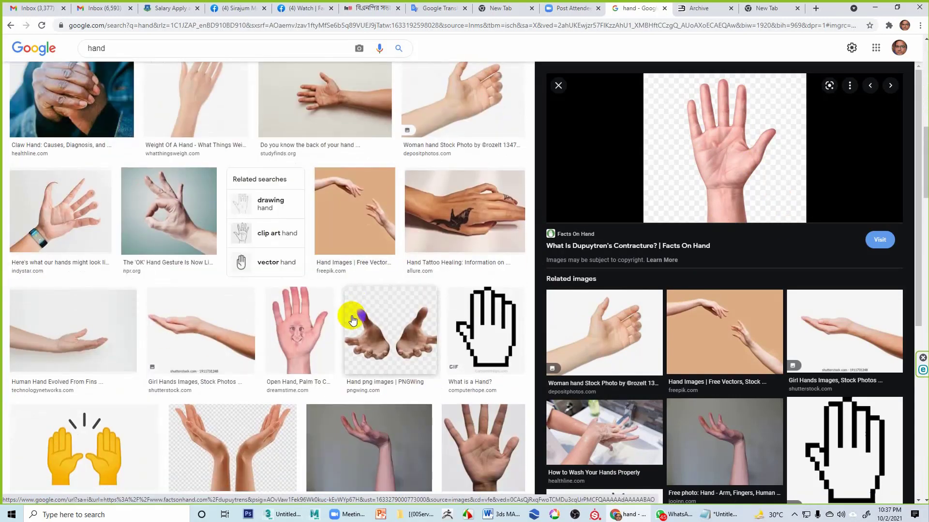
{"action": "scroll", "coordinate": [350, 360], "scroll_direction": "down", "scroll_amount": 10}
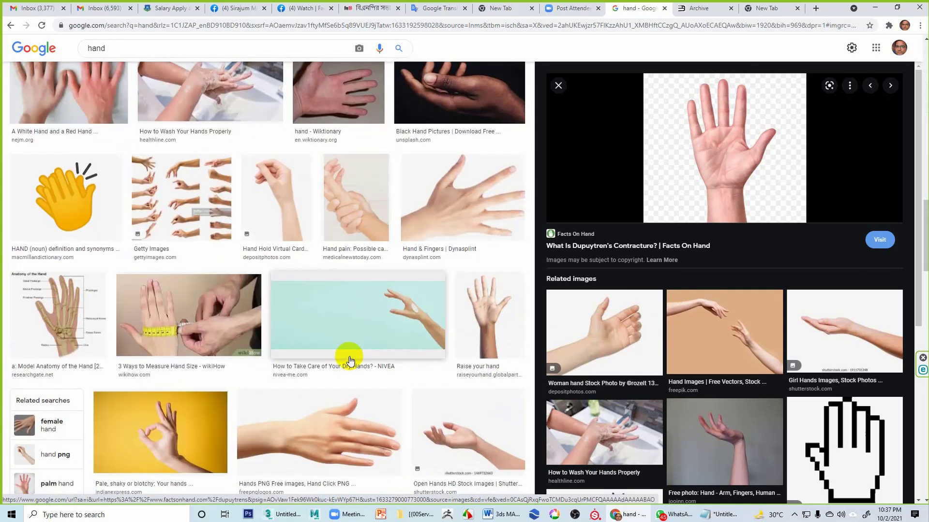
{"action": "scroll", "coordinate": [354, 358], "scroll_direction": "down", "scroll_amount": 4}
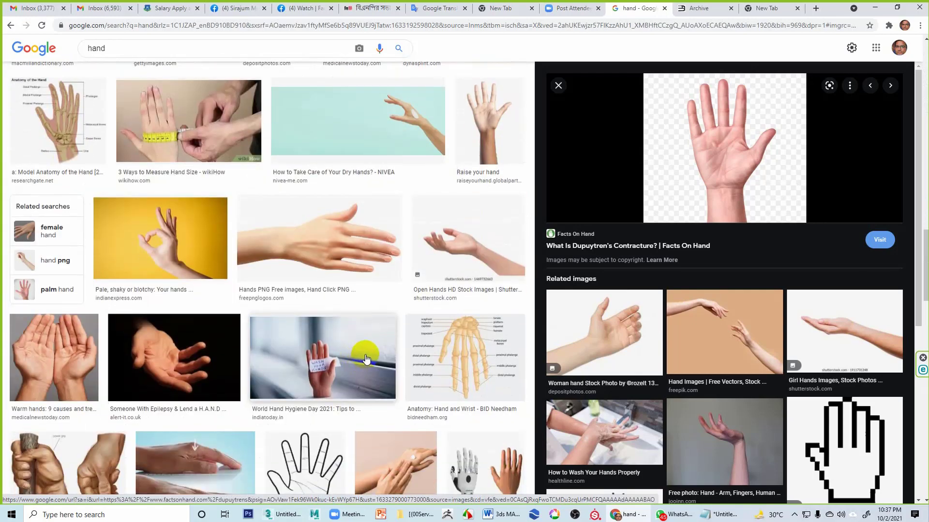
{"action": "scroll", "coordinate": [367, 358], "scroll_direction": "down", "scroll_amount": 6}
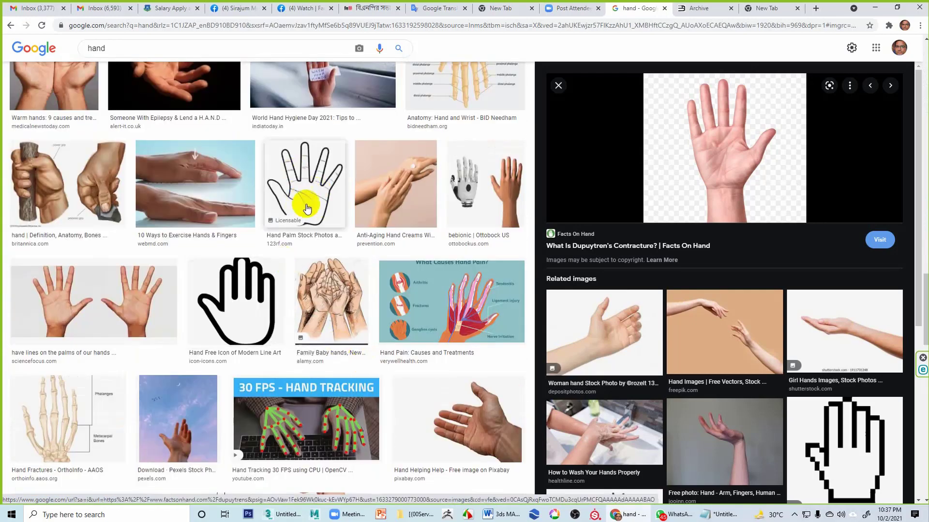
{"action": "left_click", "coordinate": [78, 322]}
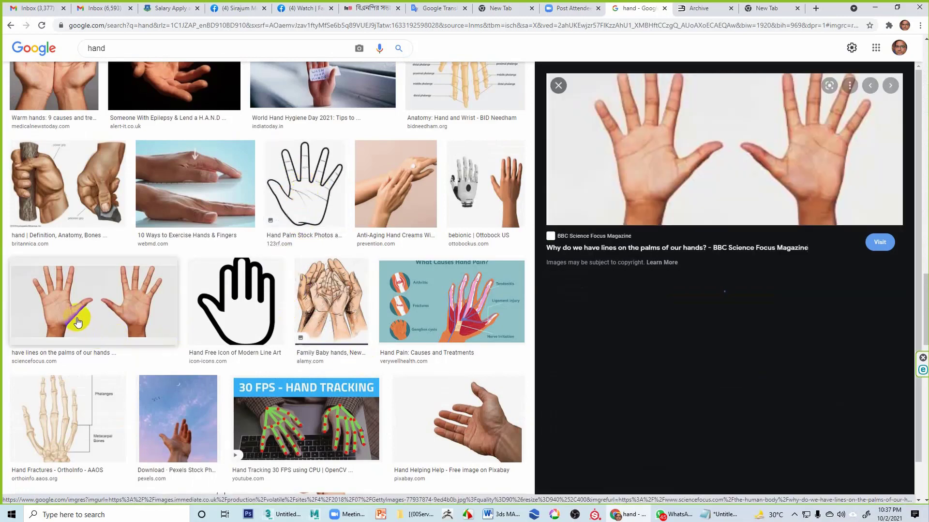
{"action": "scroll", "coordinate": [747, 166], "scroll_direction": "down", "scroll_amount": 2}
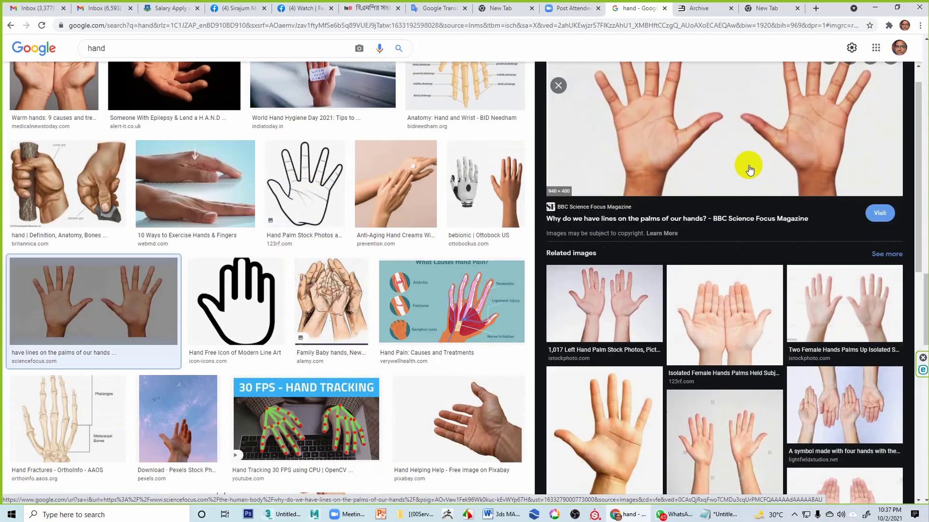
{"action": "scroll", "coordinate": [752, 198], "scroll_direction": "up", "scroll_amount": 2}
{"action": "scroll", "coordinate": [749, 199], "scroll_direction": "up", "scroll_amount": 1}
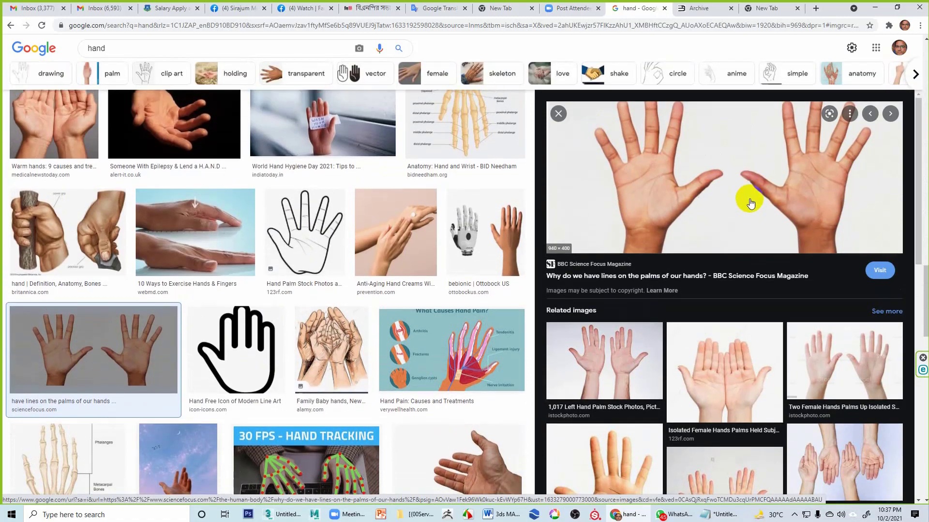
Step: Return to the first hand results and compare the Facts On Hand and Dreamstime palm images again as modeling references
{"action": "scroll", "coordinate": [716, 187], "scroll_direction": "up", "scroll_amount": 2}
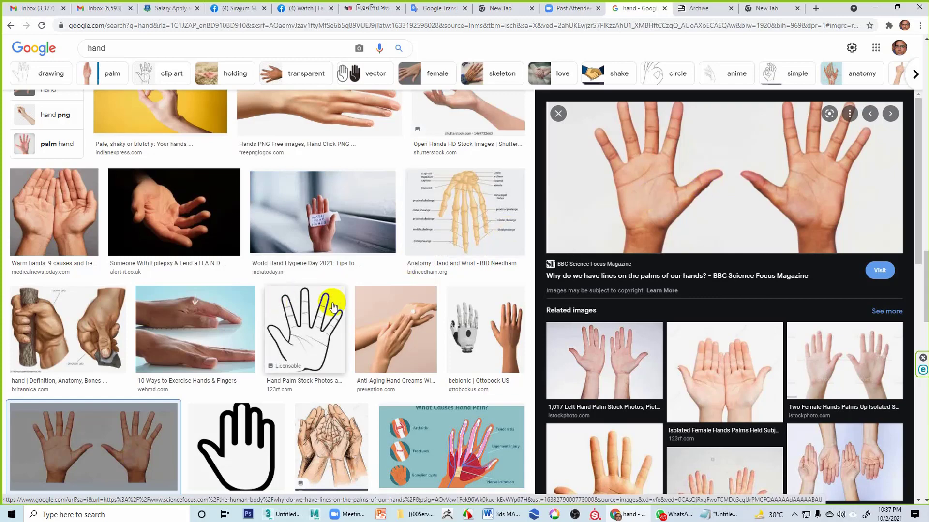
{"action": "scroll", "coordinate": [324, 300], "scroll_direction": "down", "scroll_amount": 3}
{"action": "scroll", "coordinate": [349, 309], "scroll_direction": "up", "scroll_amount": 3}
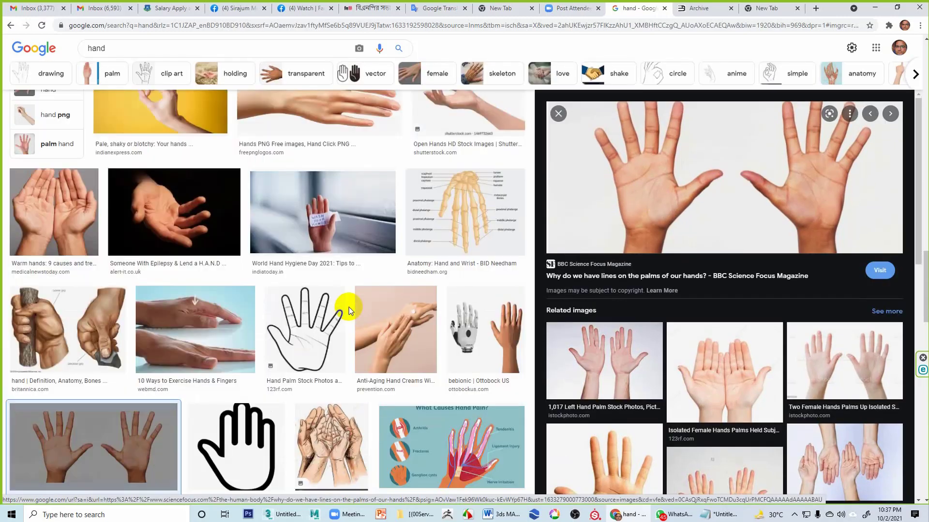
{"action": "scroll", "coordinate": [263, 312], "scroll_direction": "up", "scroll_amount": 9}
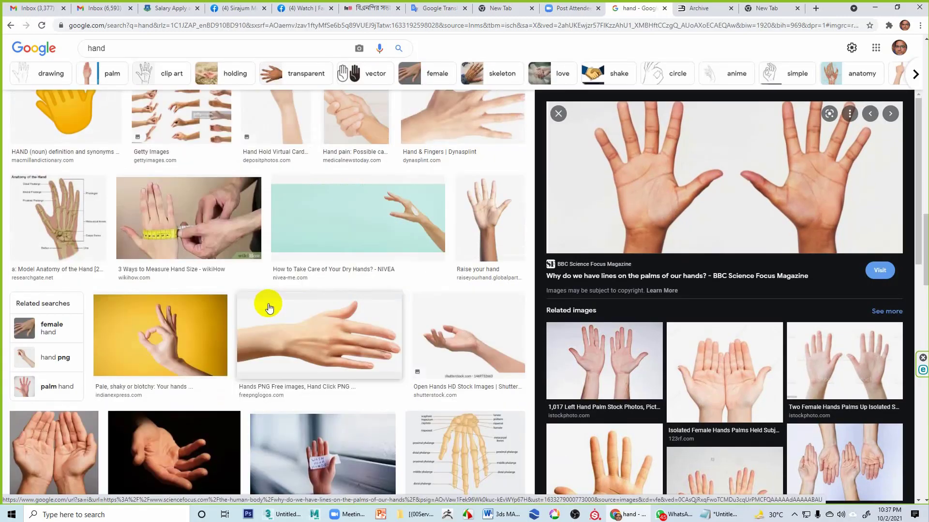
{"action": "scroll", "coordinate": [320, 317], "scroll_direction": "up", "scroll_amount": 5}
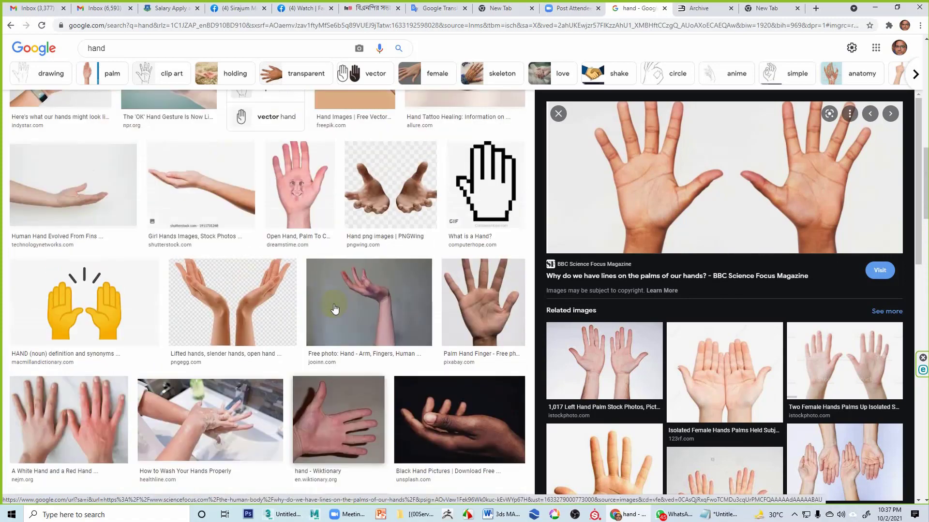
{"action": "scroll", "coordinate": [333, 316], "scroll_direction": "up", "scroll_amount": 6}
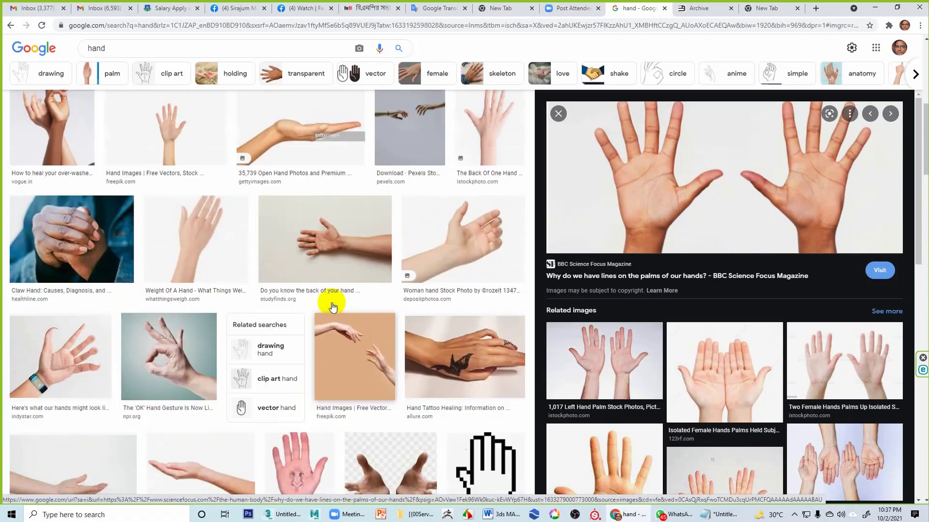
{"action": "scroll", "coordinate": [259, 338], "scroll_direction": "up", "scroll_amount": 4}
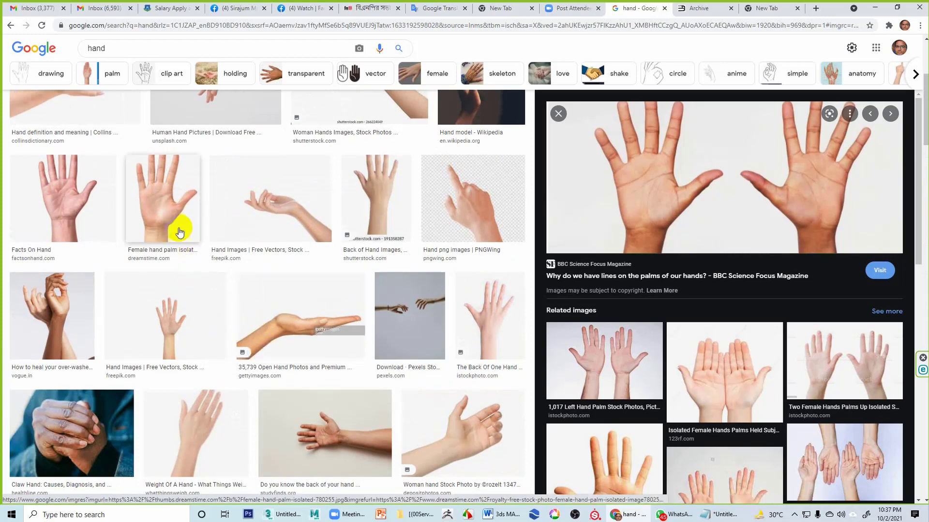
{"action": "left_click", "coordinate": [62, 233]}
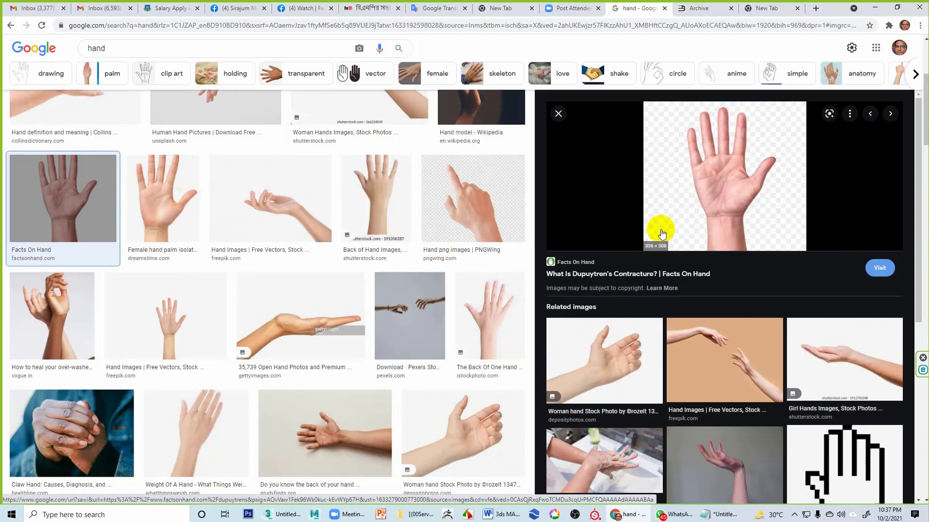
{"action": "left_click", "coordinate": [192, 209]}
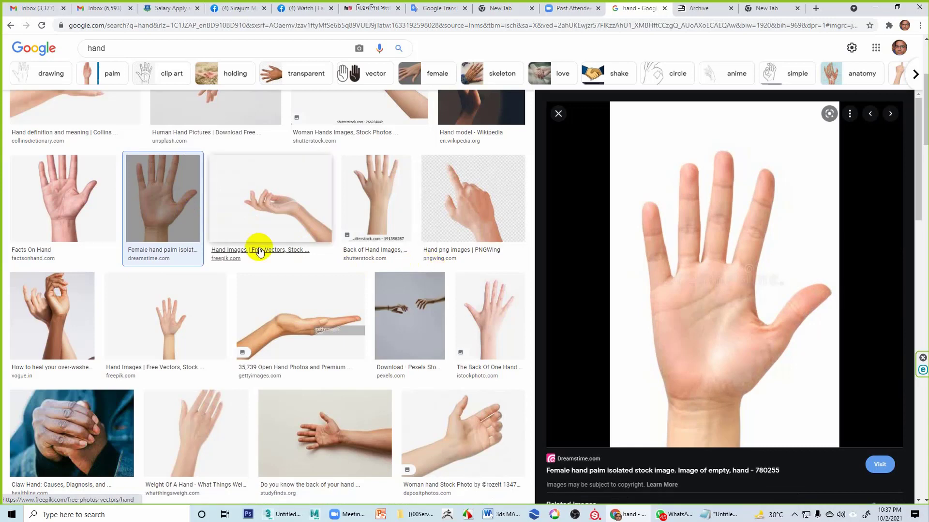
{"action": "left_click", "coordinate": [83, 216]}
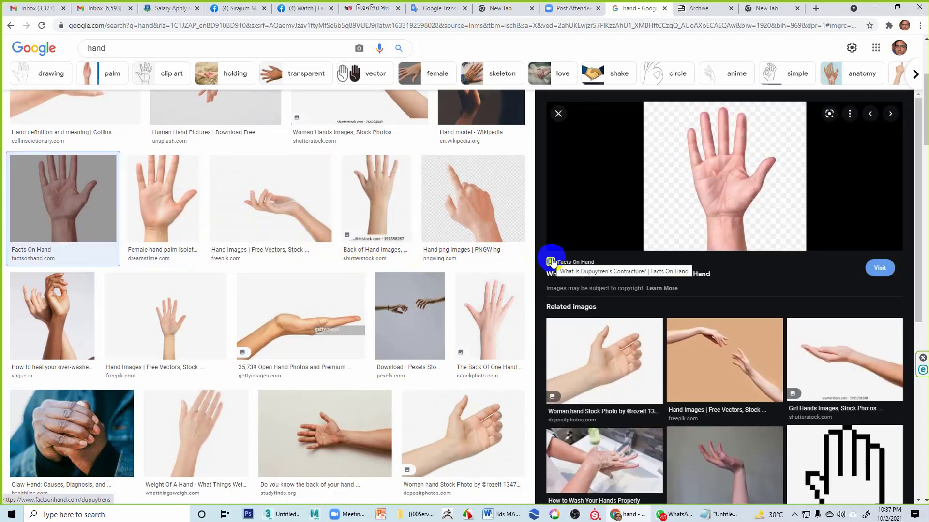
Step: Preview the iStock back-of-hand photo and open its related image of a woman's left hand showing five fingers
{"action": "scroll", "coordinate": [232, 253], "scroll_direction": "up", "scroll_amount": 5}
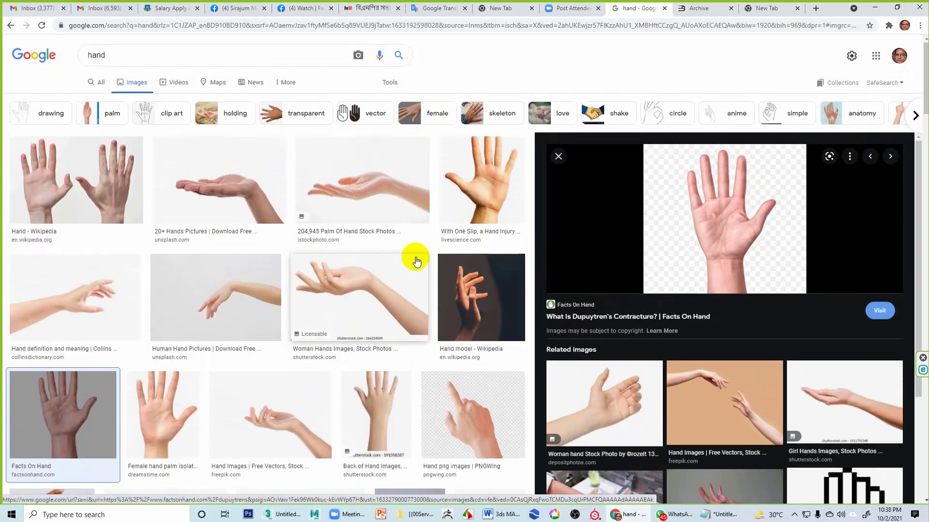
{"action": "scroll", "coordinate": [432, 250], "scroll_direction": "down", "scroll_amount": 3}
{"action": "scroll", "coordinate": [432, 250], "scroll_direction": "down", "scroll_amount": 2}
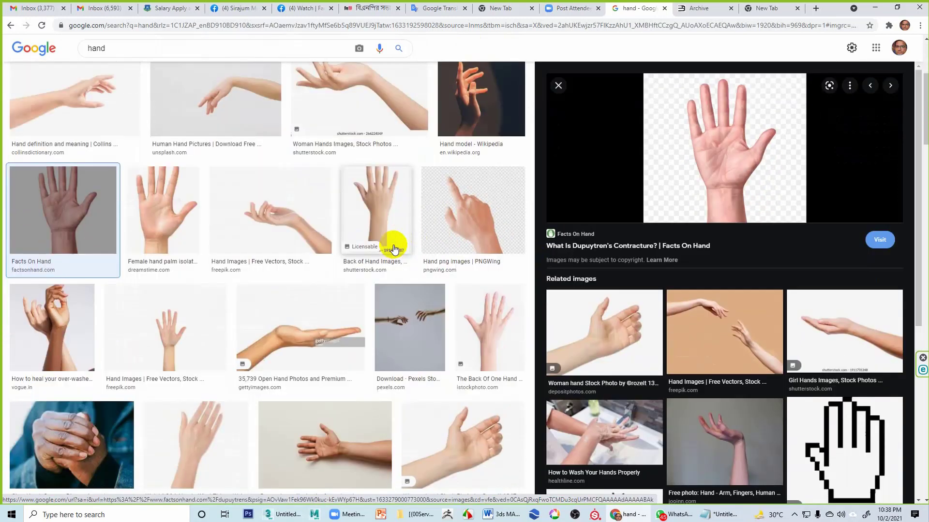
{"action": "left_click", "coordinate": [506, 297]}
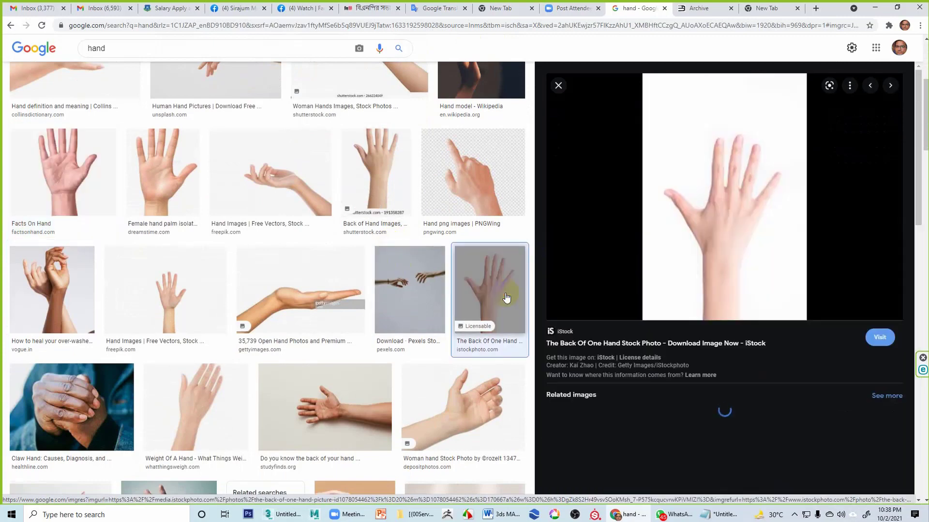
{"action": "scroll", "coordinate": [632, 341], "scroll_direction": "down", "scroll_amount": 4}
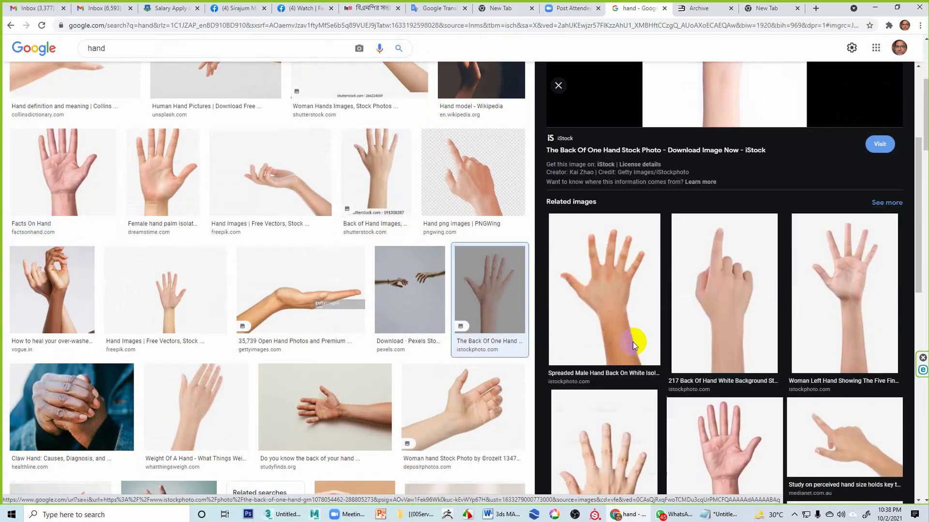
{"action": "left_click", "coordinate": [843, 311]}
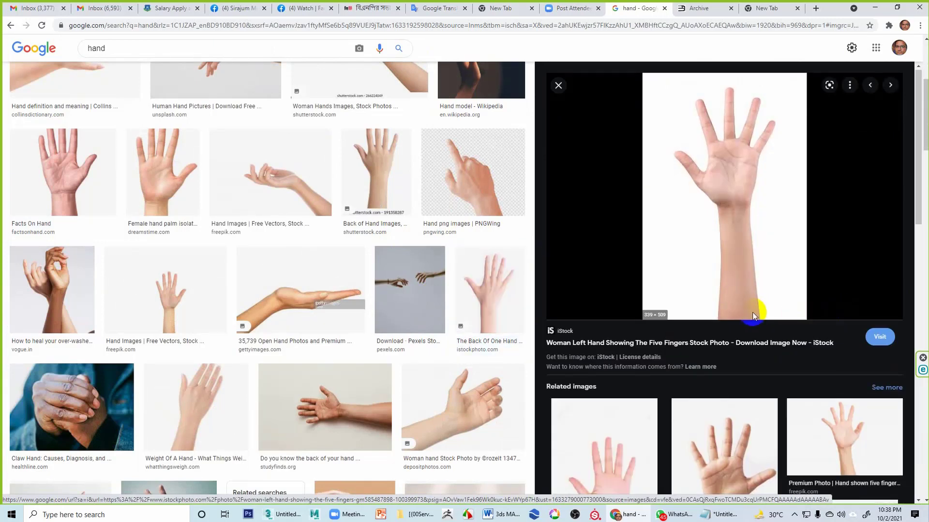
Step: Follow the related images through the Depositphotos five-finger hand to the 123RF photo "Open Hand Showing All Five Fingers"
{"action": "scroll", "coordinate": [754, 312], "scroll_direction": "down", "scroll_amount": 3}
{"action": "left_click", "coordinate": [739, 344]}
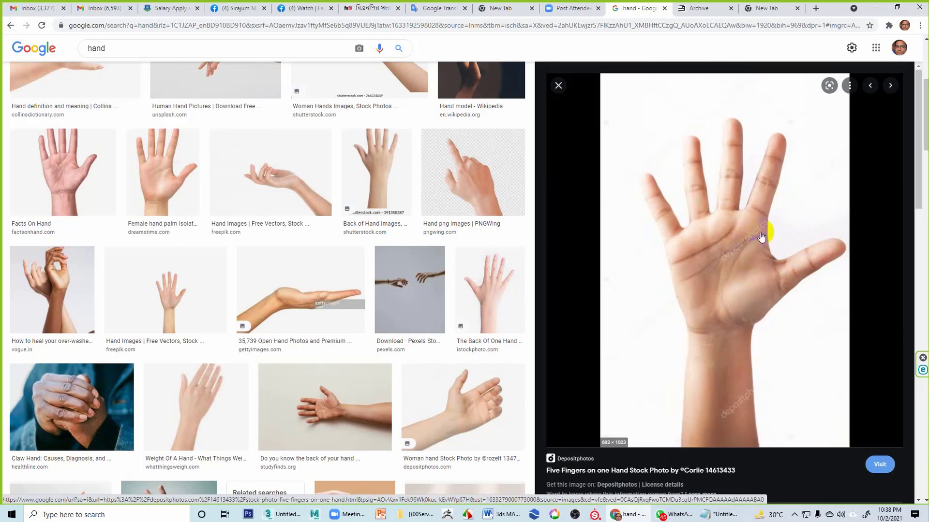
{"action": "scroll", "coordinate": [721, 302], "scroll_direction": "down", "scroll_amount": 10}
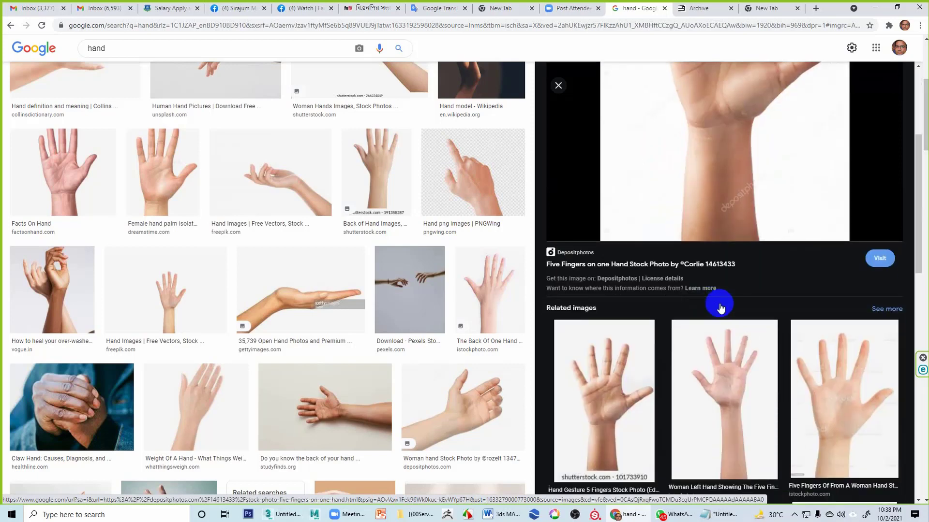
{"action": "scroll", "coordinate": [719, 315], "scroll_direction": "down", "scroll_amount": 6}
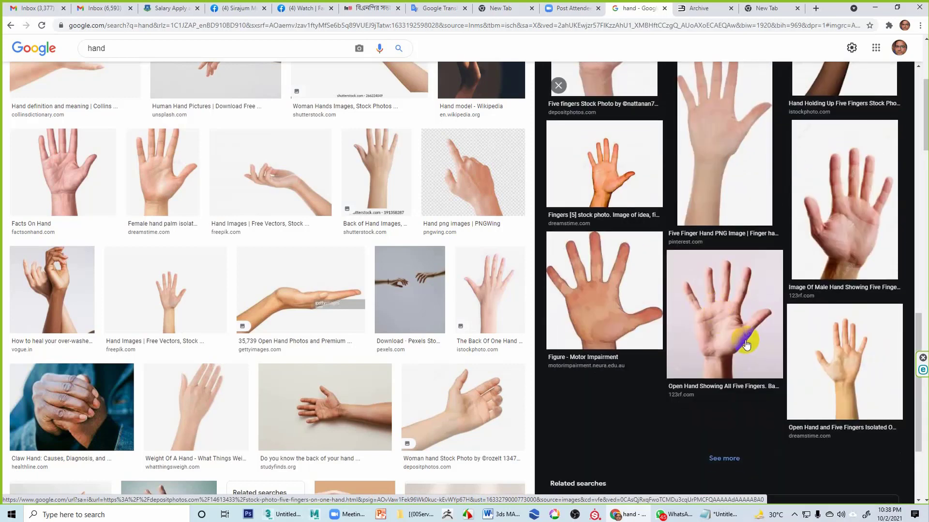
{"action": "left_click", "coordinate": [725, 339]}
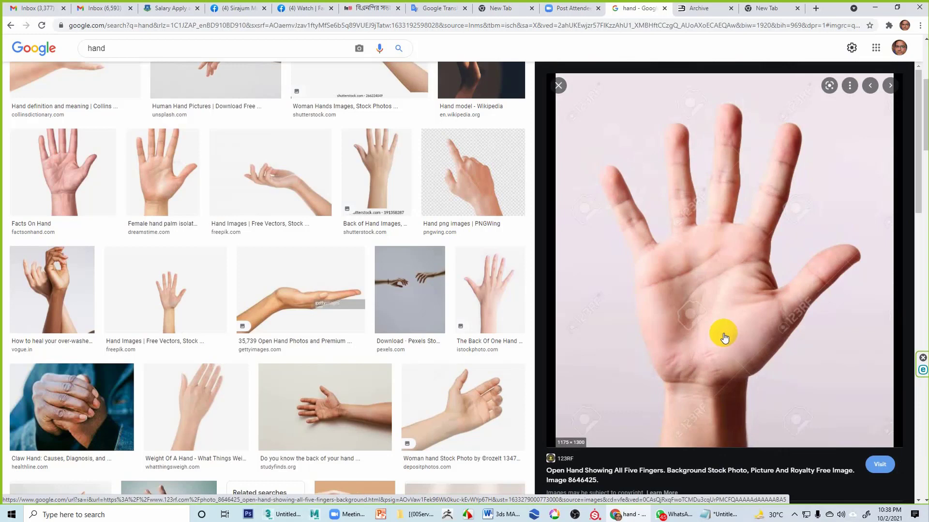
Step: Look through the related images of the 123RF open-hand photo and return to its preview
{"action": "scroll", "coordinate": [701, 422], "scroll_direction": "down", "scroll_amount": 5}
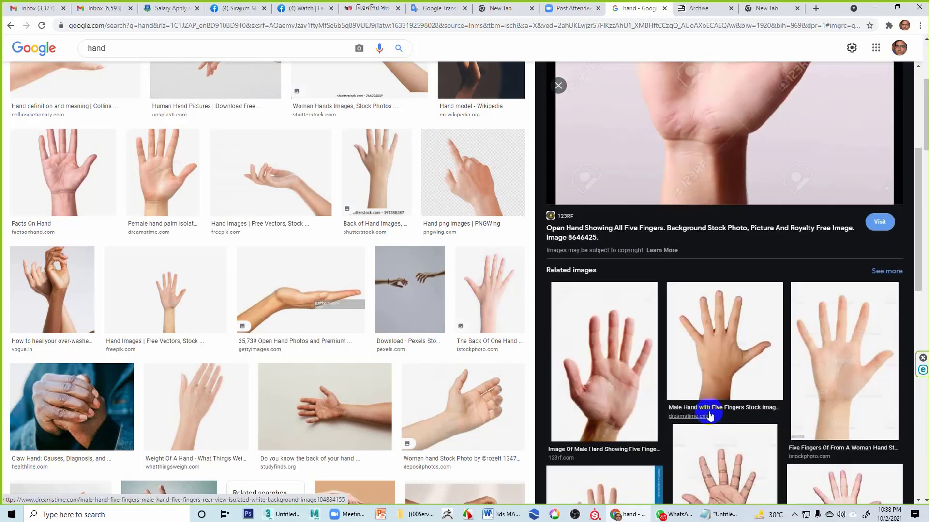
{"action": "scroll", "coordinate": [710, 414], "scroll_direction": "down", "scroll_amount": 4}
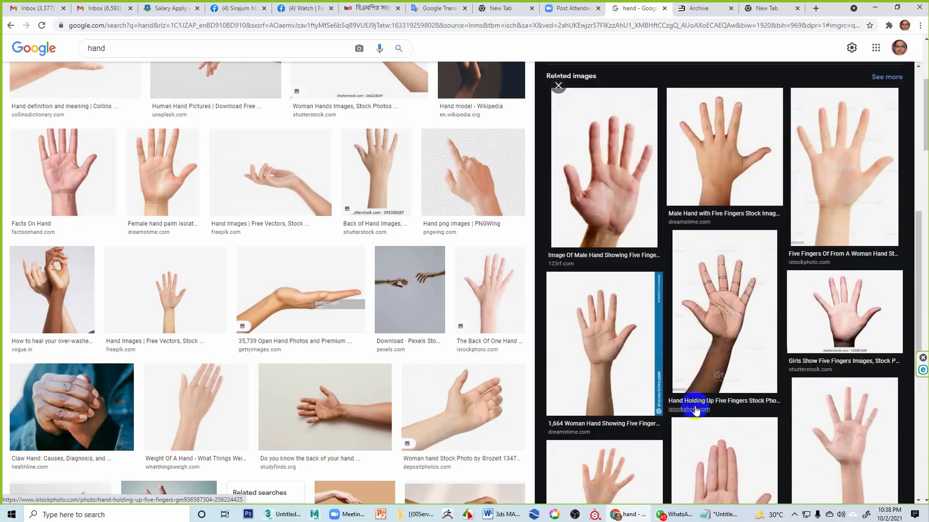
{"action": "scroll", "coordinate": [692, 402], "scroll_direction": "down", "scroll_amount": 6}
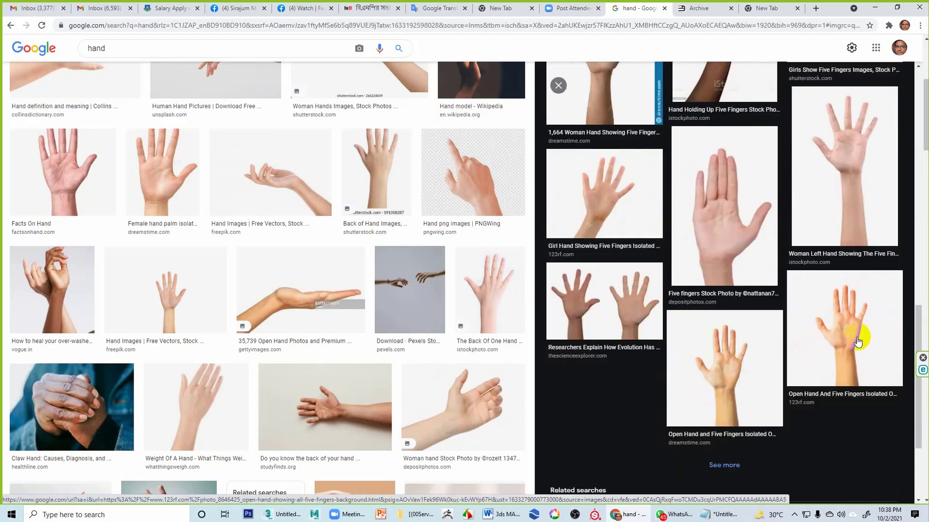
{"action": "scroll", "coordinate": [757, 362], "scroll_direction": "down", "scroll_amount": 3}
{"action": "left_click", "coordinate": [757, 371]}
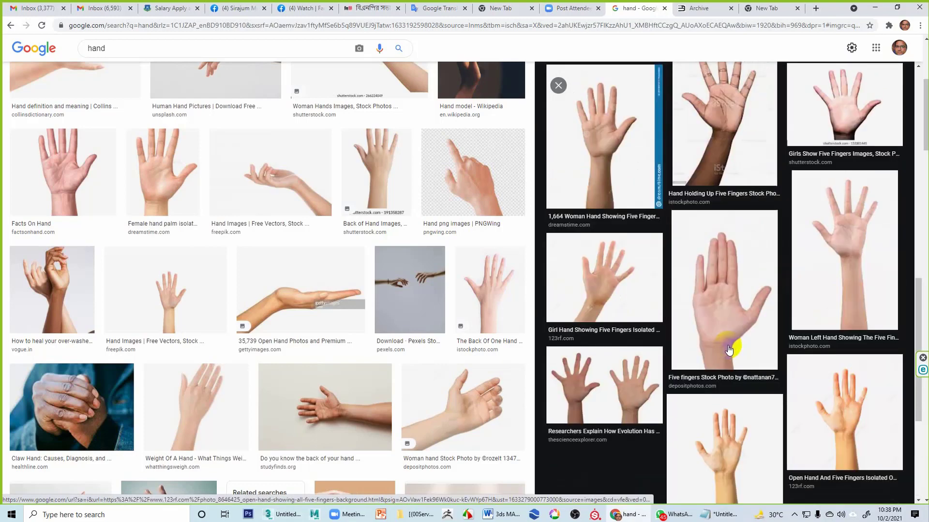
{"action": "scroll", "coordinate": [734, 347], "scroll_direction": "up", "scroll_amount": 3}
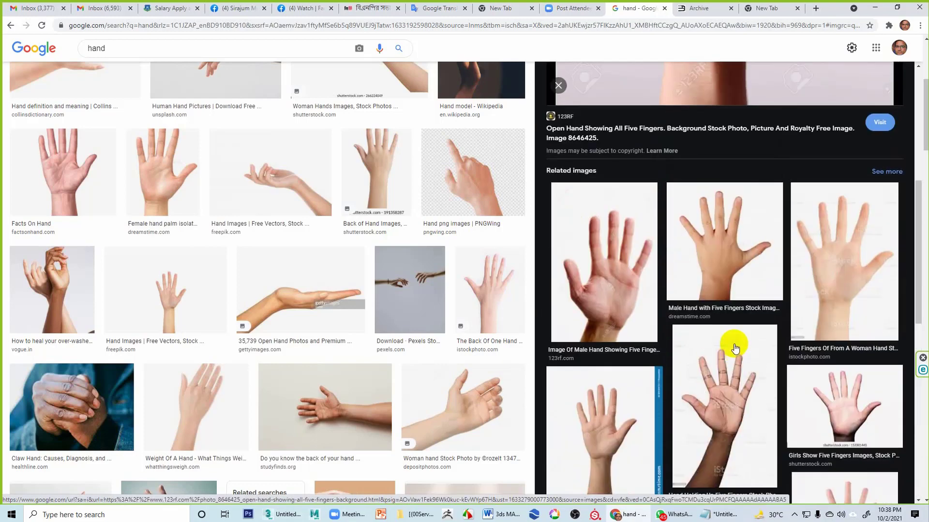
{"action": "scroll", "coordinate": [805, 313], "scroll_direction": "up", "scroll_amount": 7}
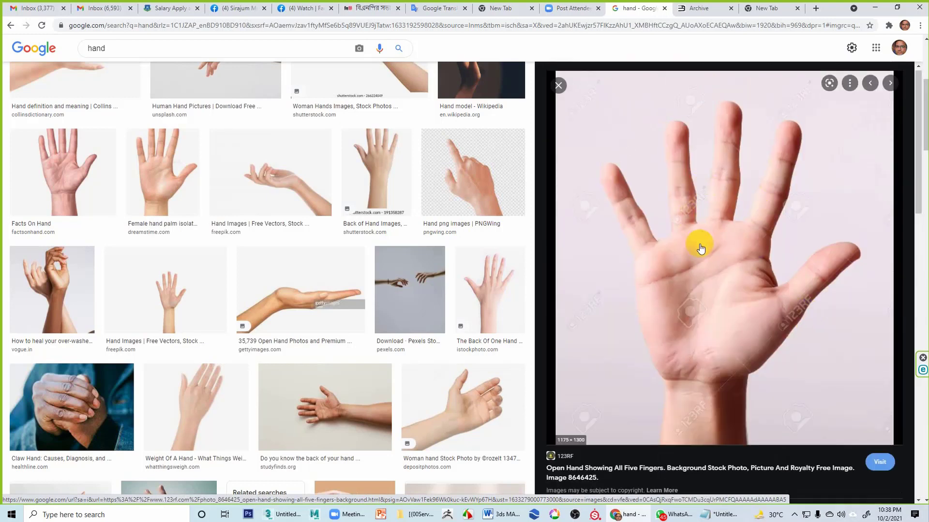
Step: Save the 123RF open-palm photo as a JPEG named "hand ref" in the [(00Serve Human)] folder on the Works (G:) drive
{"action": "right_click", "coordinate": [692, 252]}
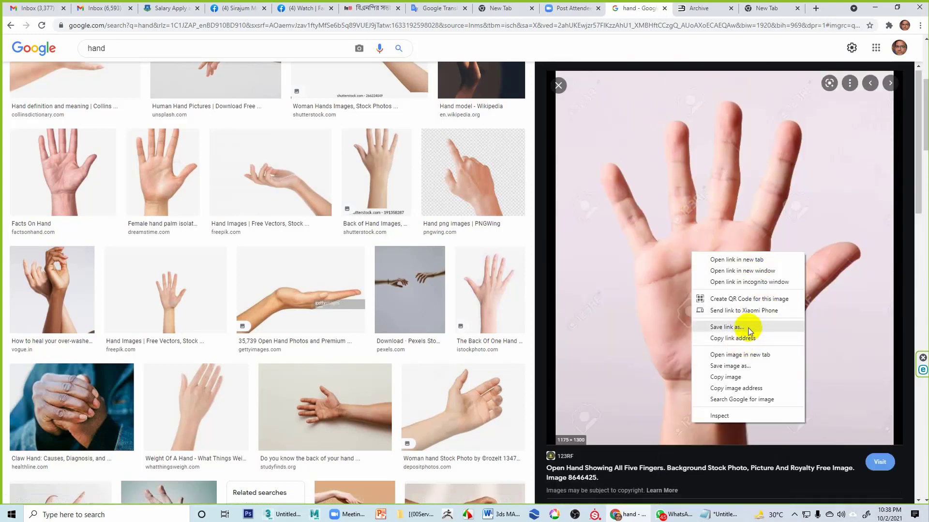
{"action": "left_click", "coordinate": [745, 367]}
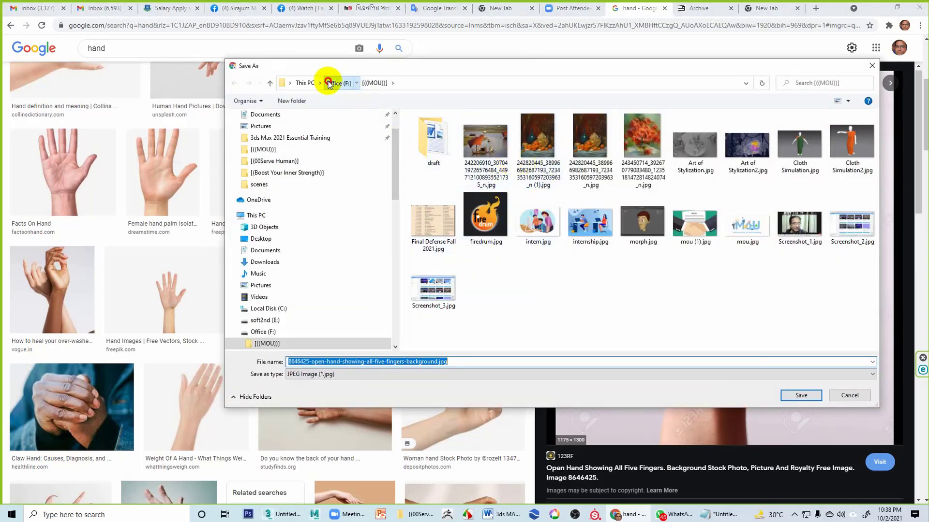
{"action": "left_click", "coordinate": [344, 85]}
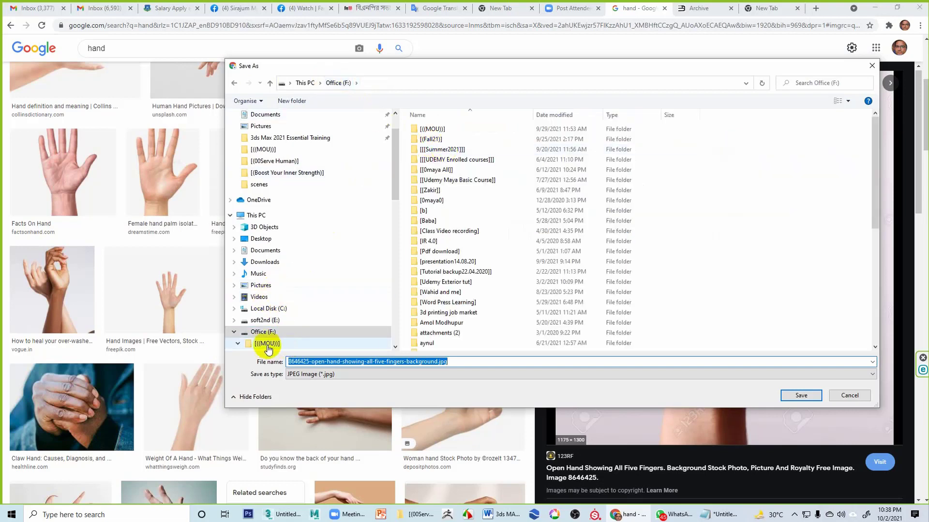
{"action": "left_click", "coordinate": [234, 332]}
{"action": "left_click", "coordinate": [266, 343]}
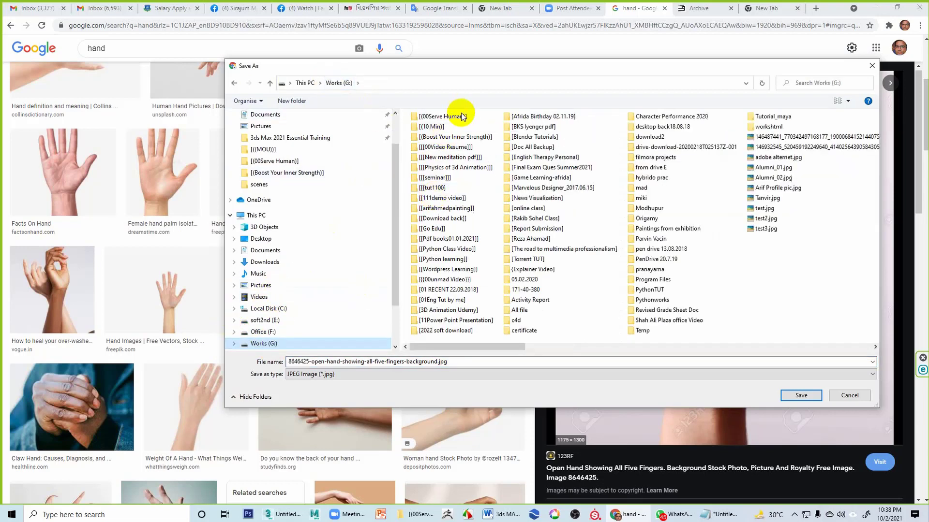
{"action": "double_click", "coordinate": [456, 118]}
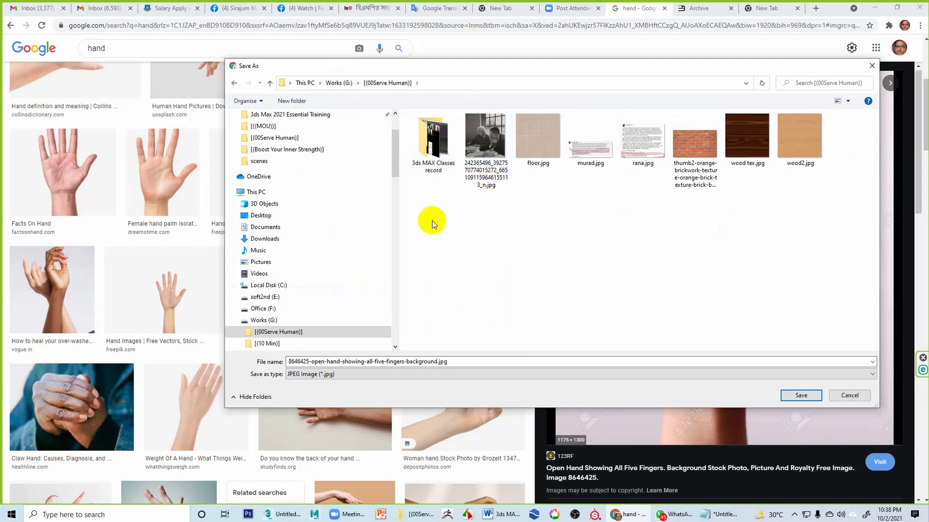
{"action": "left_click", "coordinate": [467, 364]}
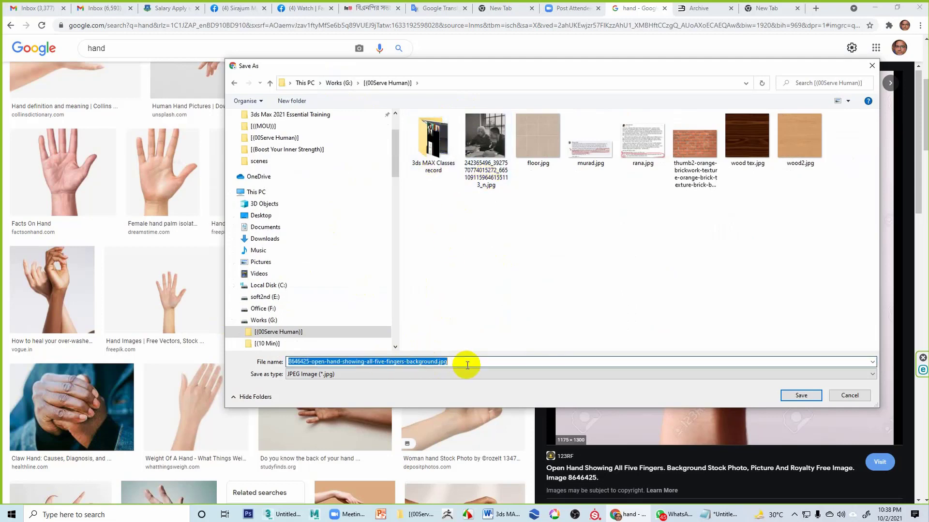
{"action": "type", "text": "hand ref"}
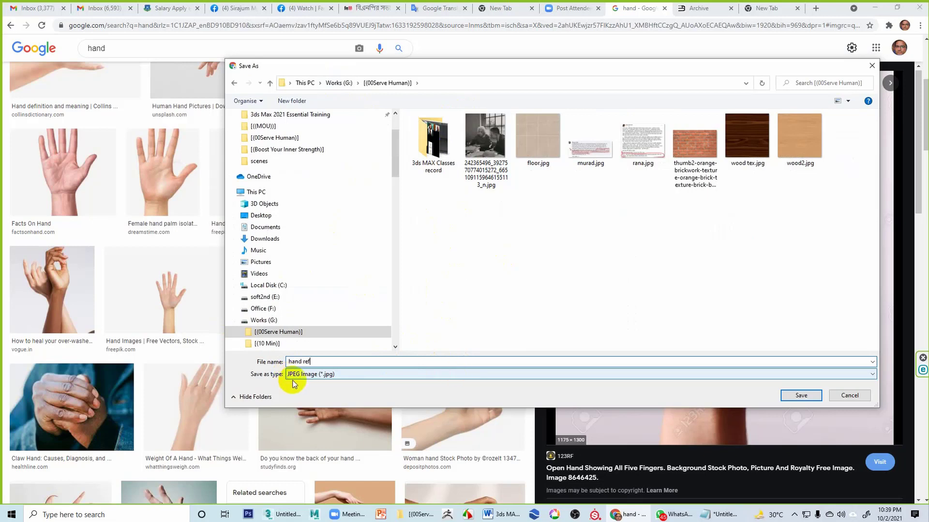
{"action": "left_click", "coordinate": [800, 394]}
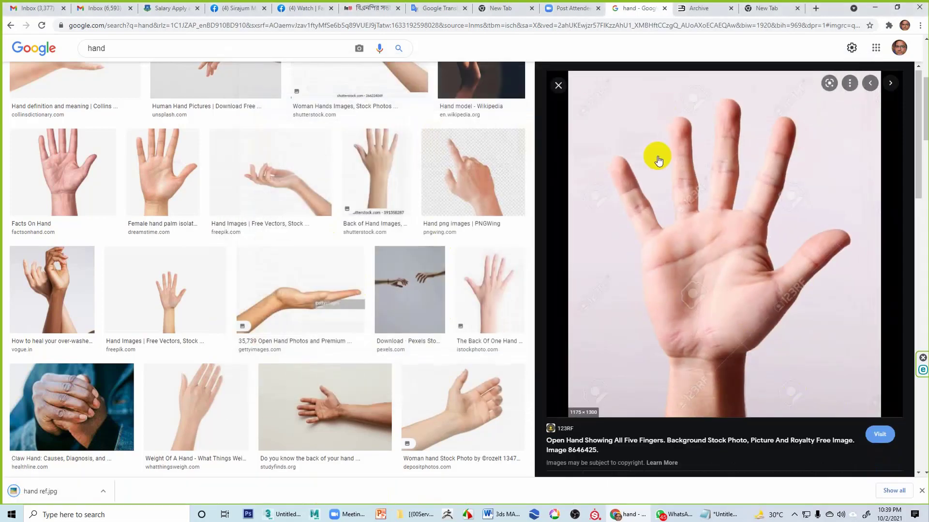
Step: Switch to 3ds Max and create a landscape rectangular plane freehand around the middle of the Top view
{"action": "left_click", "coordinate": [874, 8]}
{"action": "left_click", "coordinate": [538, 162]}
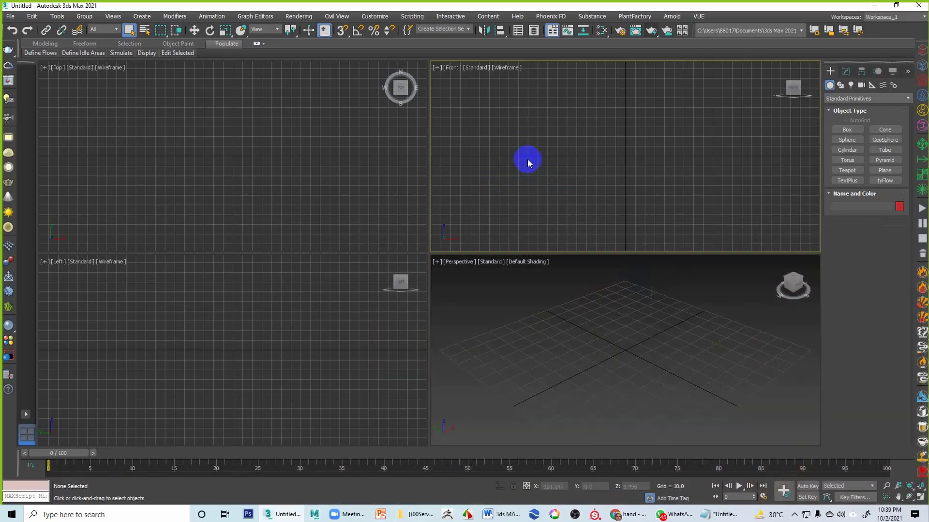
{"action": "left_click", "coordinate": [232, 147]}
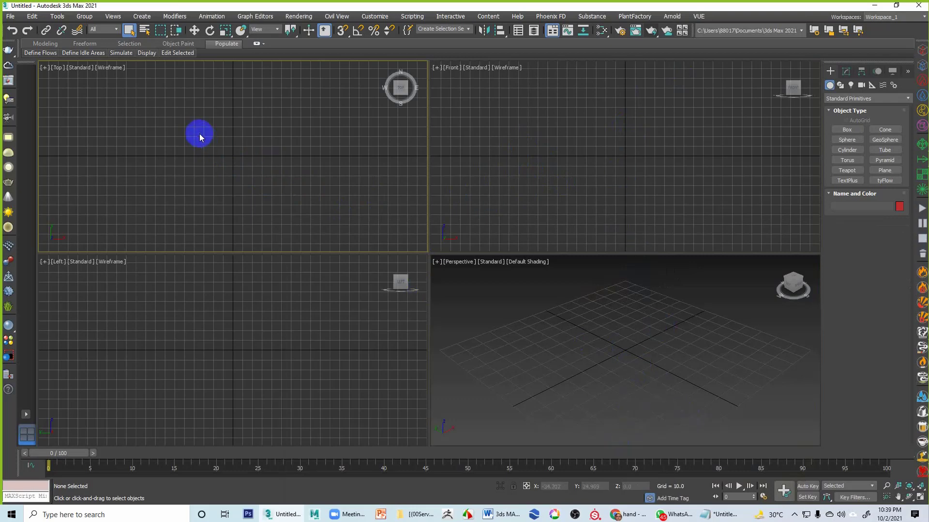
{"action": "left_click", "coordinate": [884, 170]}
{"action": "left_click_drag", "start_coordinate": [158, 84], "coordinate": [342, 238]}
{"action": "right_click", "coordinate": [352, 181]}
{"action": "middle_click_drag", "start_coordinate": [352, 181], "coordinate": [296, 144]}
Step: Move the plane close to the grid origin, at about X 0.04, Y 1.255
{"action": "left_click", "coordinate": [198, 31]}
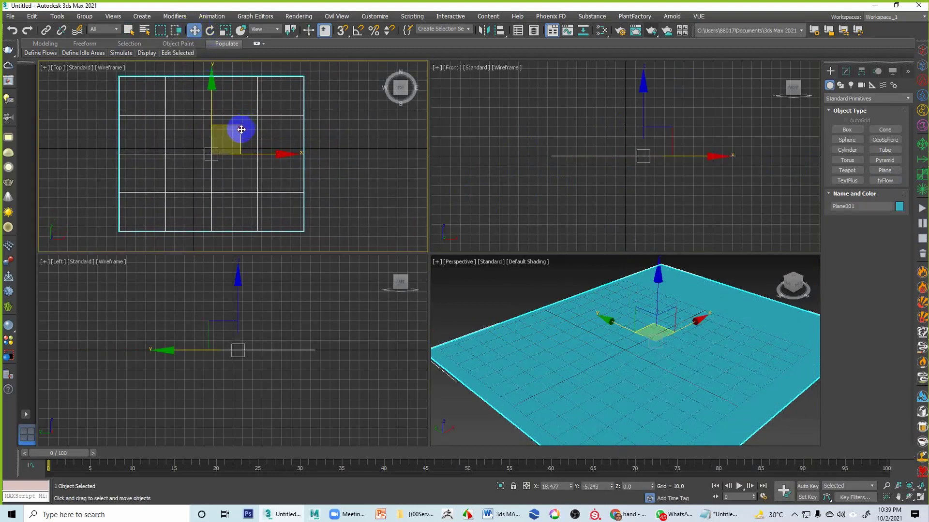
{"action": "left_click_drag", "start_coordinate": [241, 130], "coordinate": [222, 122]}
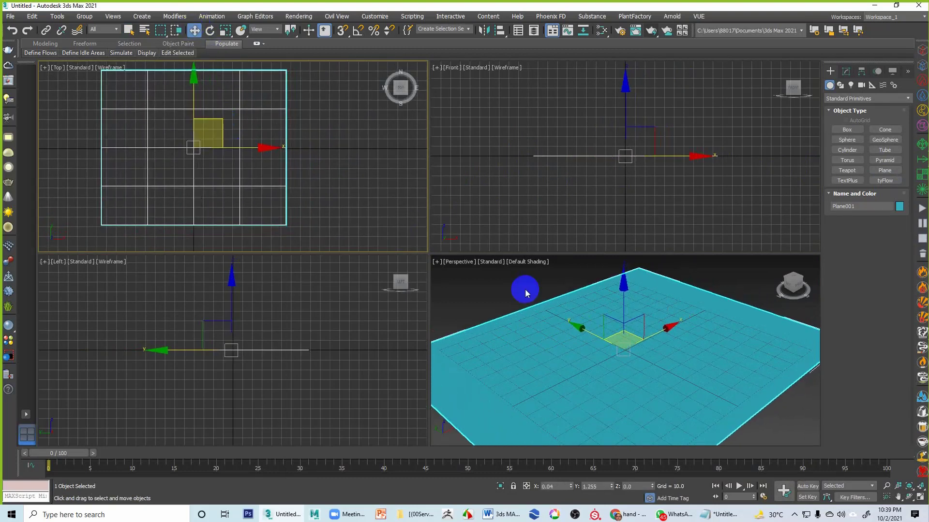
{"action": "scroll", "coordinate": [524, 292], "scroll_direction": "down", "scroll_amount": 5}
{"action": "mouse_move", "coordinate": [339, 184]}
{"action": "middle_mouse_down"}
{"action": "mouse_move", "coordinate": [358, 201]}
{"action": "mouse_move", "coordinate": [352, 194]}
{"action": "middle_mouse_up"}
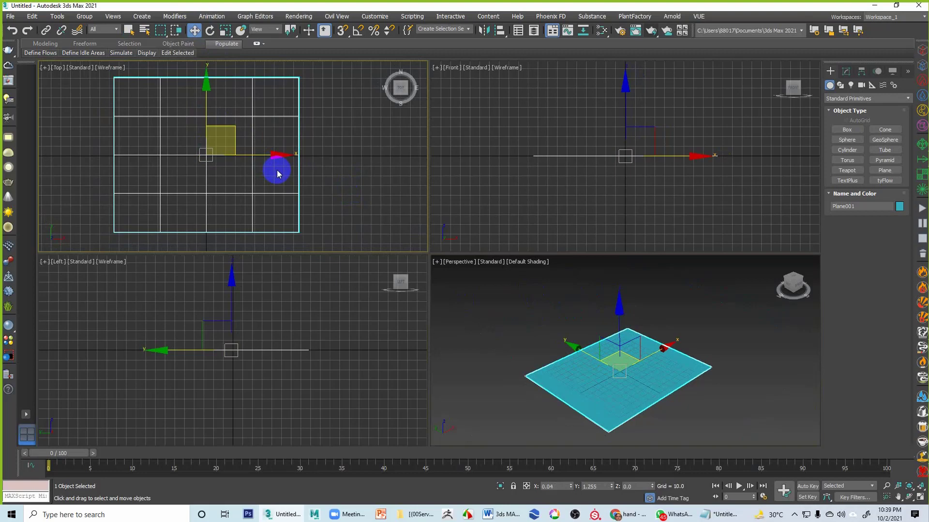
Step: Add a Scanline Standard (Legacy) material in the Slate Material Editor and show its large preview and parameters
{"action": "key", "text": "m"}
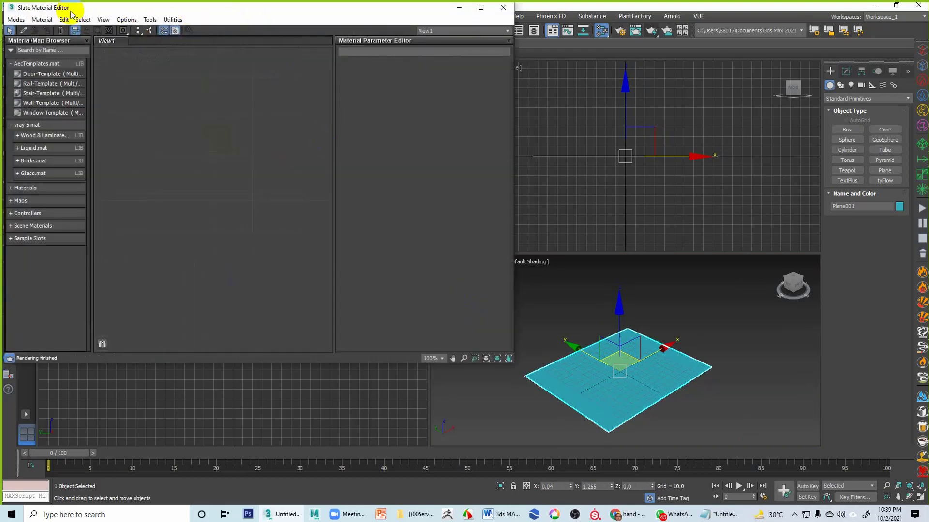
{"action": "left_click_drag", "start_coordinate": [149, 11], "coordinate": [394, 102]}
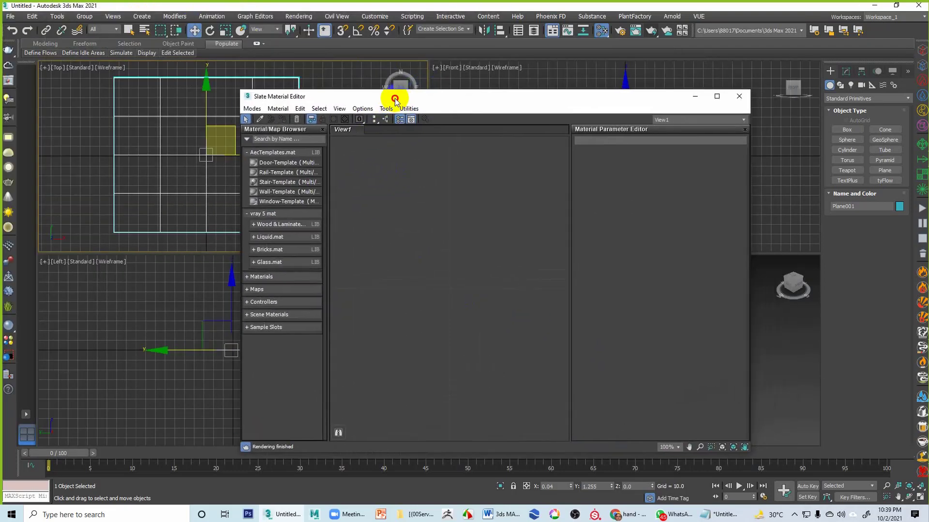
{"action": "right_click", "coordinate": [416, 187]}
{"action": "mouse_move", "coordinate": [444, 206]}
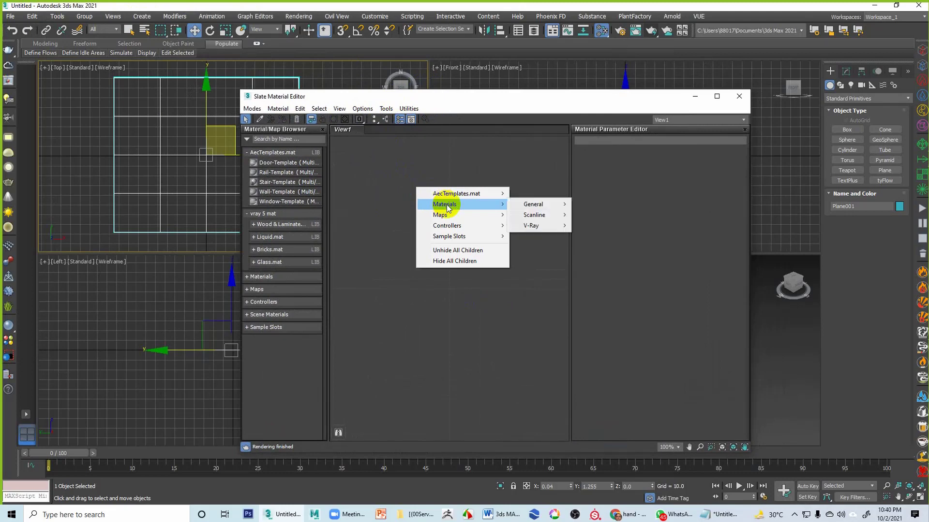
{"action": "mouse_move", "coordinate": [549, 217]}
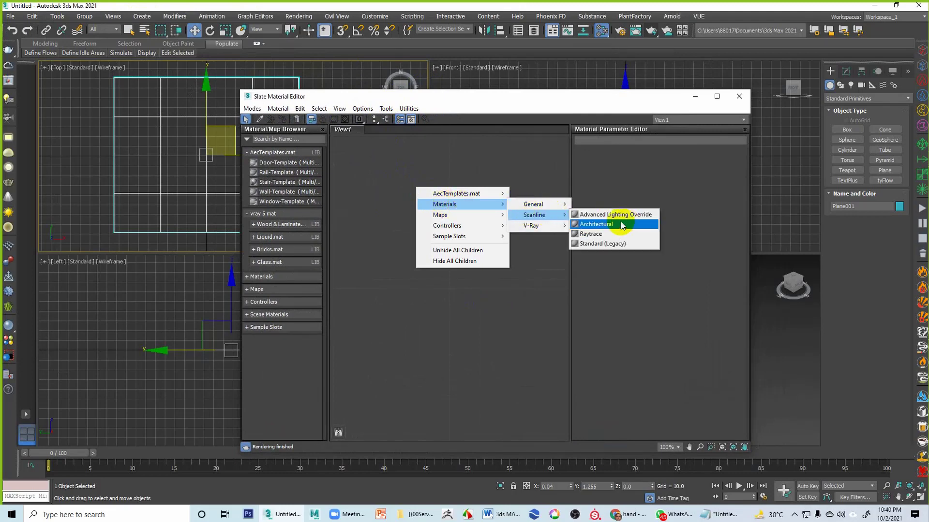
{"action": "left_click", "coordinate": [596, 244]}
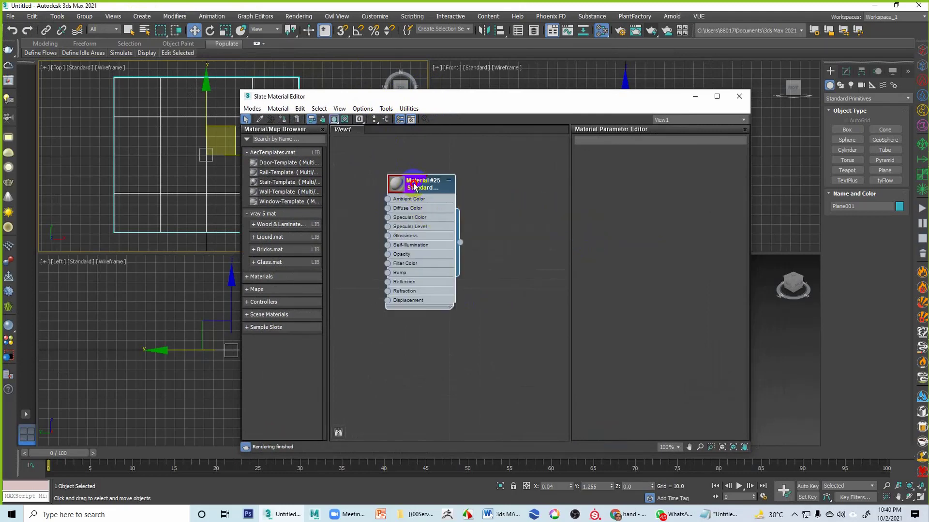
{"action": "left_click_drag", "start_coordinate": [395, 184], "coordinate": [414, 204]}
{"action": "double_click", "coordinate": [414, 204]}
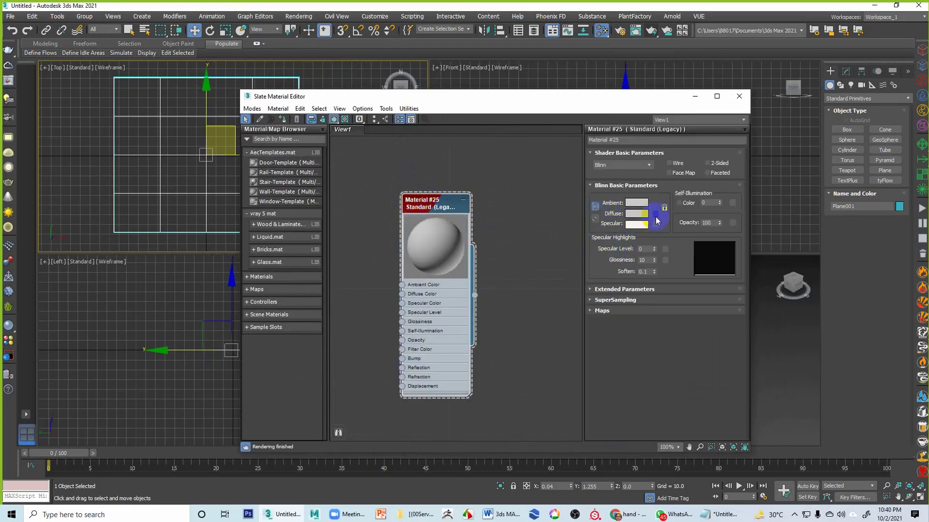
Step: Load hand ref.jpg from G:\[(00Serve Human)] as a Bitmap map for the Standard material's Diffuse color
{"action": "left_click", "coordinate": [656, 215]}
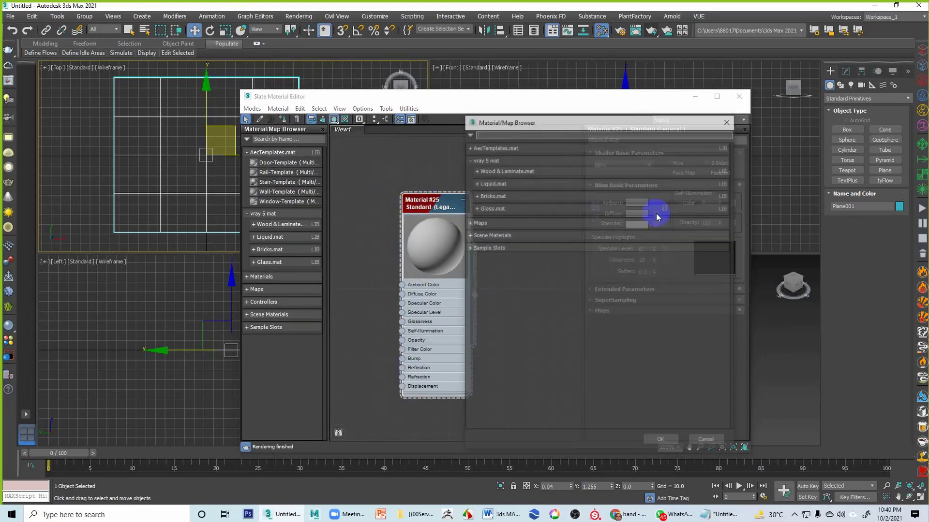
{"action": "left_click", "coordinate": [495, 132]}
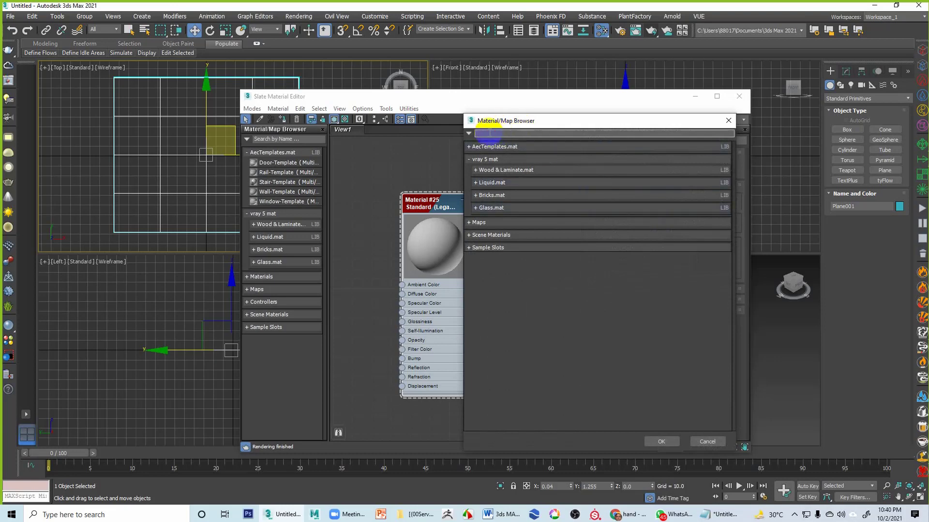
{"action": "type", "text": "bit"}
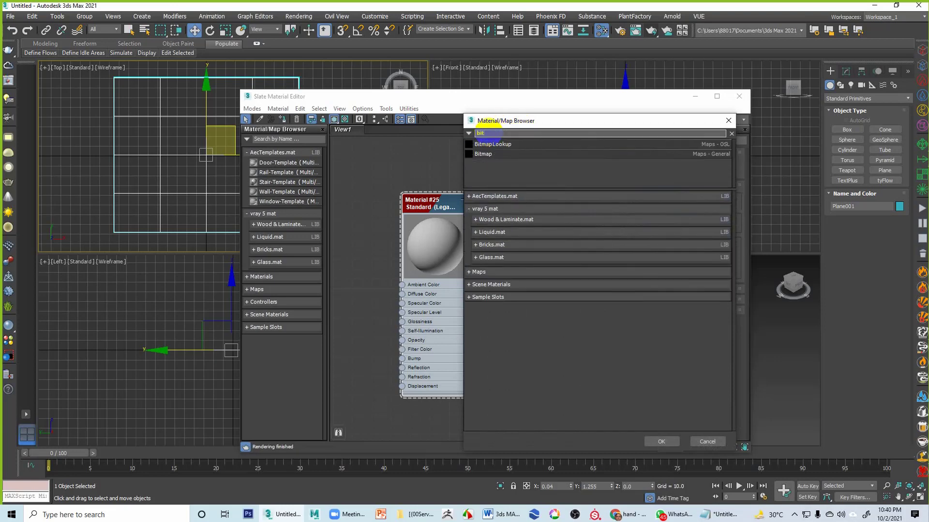
{"action": "key", "text": "BackSpace"}
{"action": "key", "text": "Escape"}
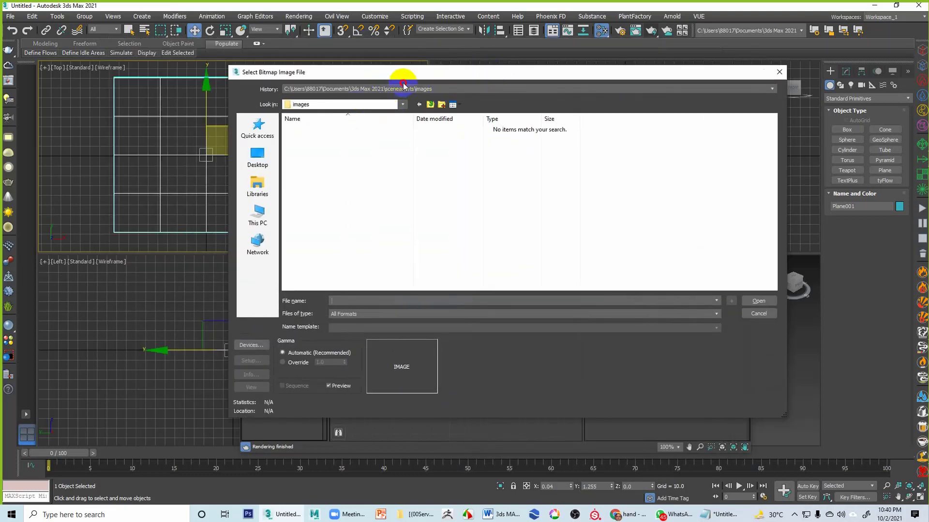
{"action": "left_click", "coordinate": [404, 87]}
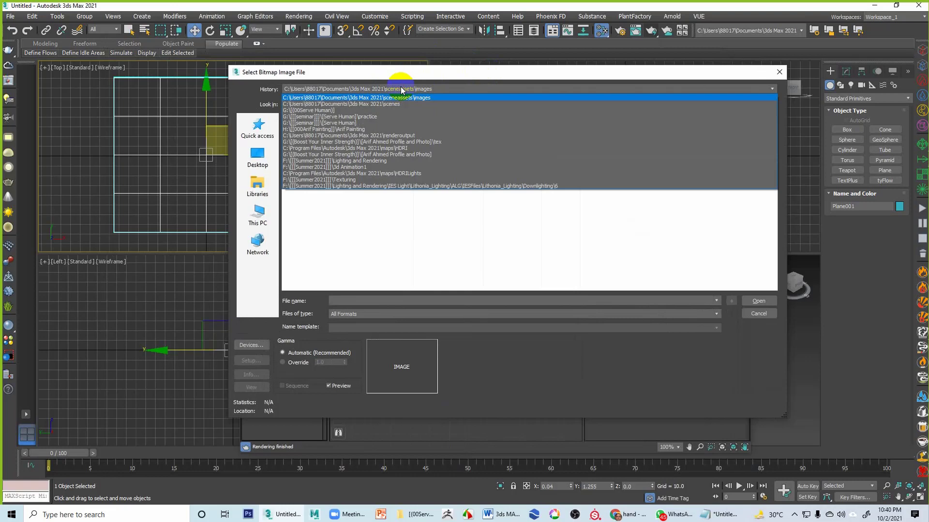
{"action": "left_click", "coordinate": [391, 110]}
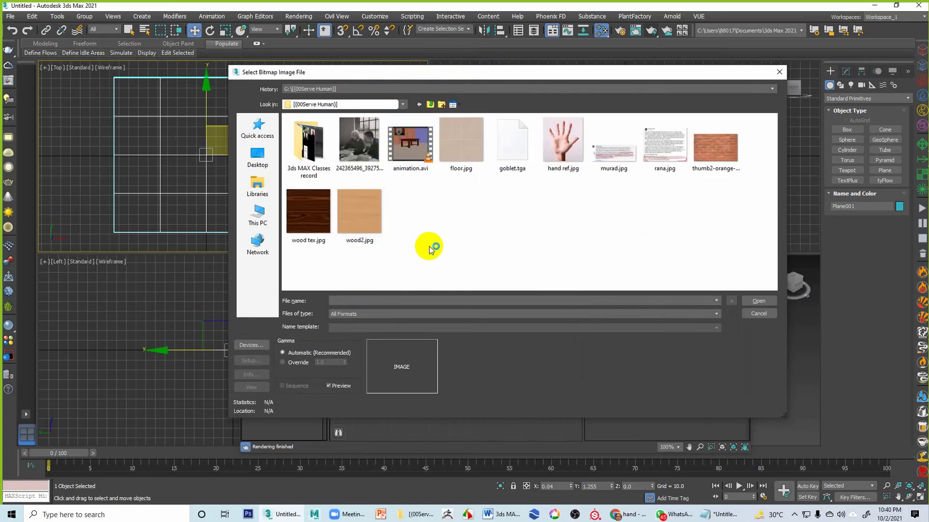
{"action": "left_click", "coordinate": [561, 143]}
{"action": "left_click", "coordinate": [743, 302]}
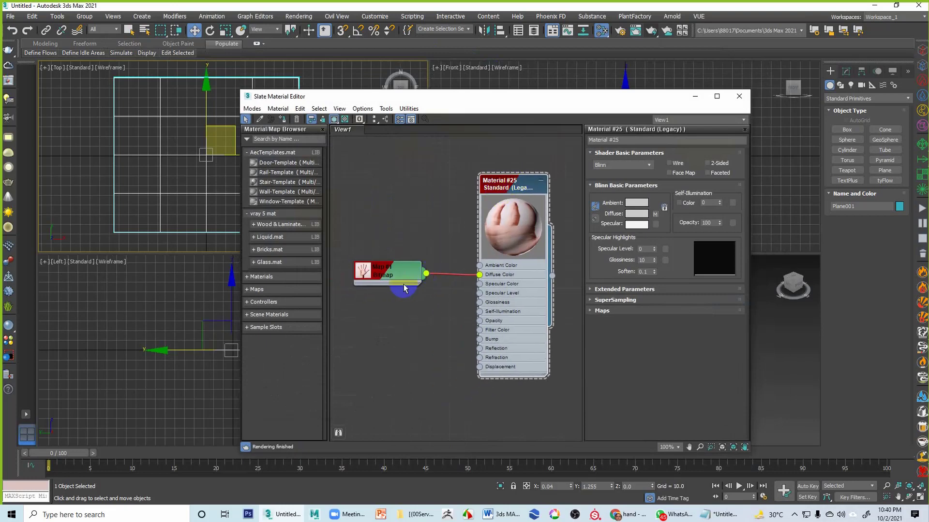
Step: Assign the hand reference material to the selected plane, keeping the material editor clear of the Top view
{"action": "left_click_drag", "start_coordinate": [513, 99], "coordinate": [680, 112]}
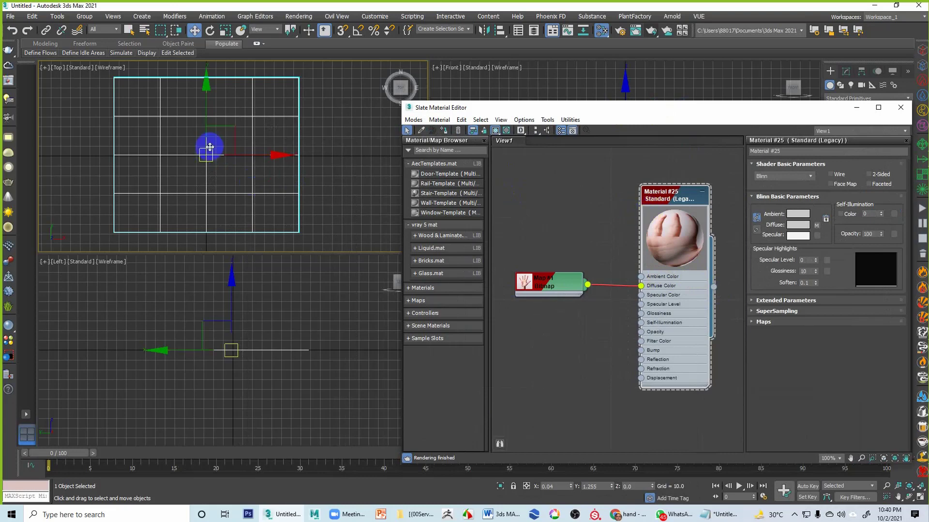
{"action": "right_click", "coordinate": [669, 200]}
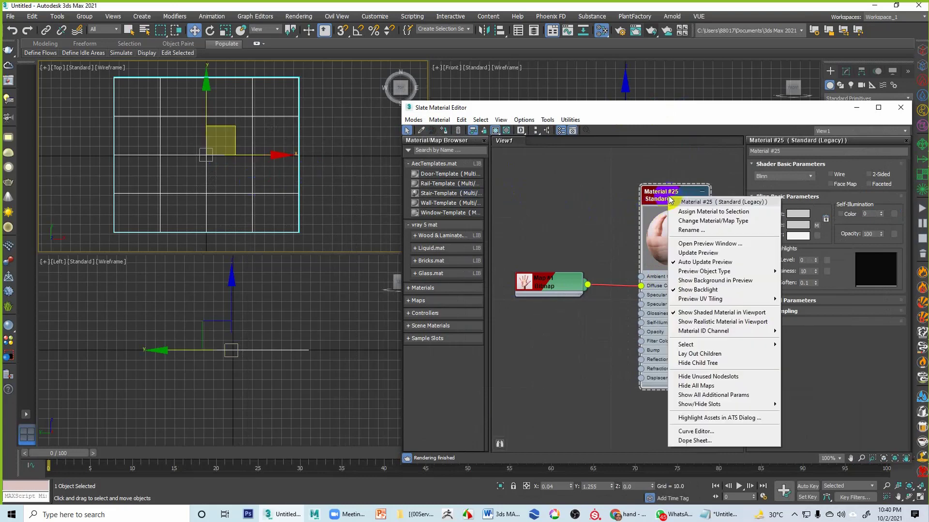
{"action": "left_click", "coordinate": [708, 212]}
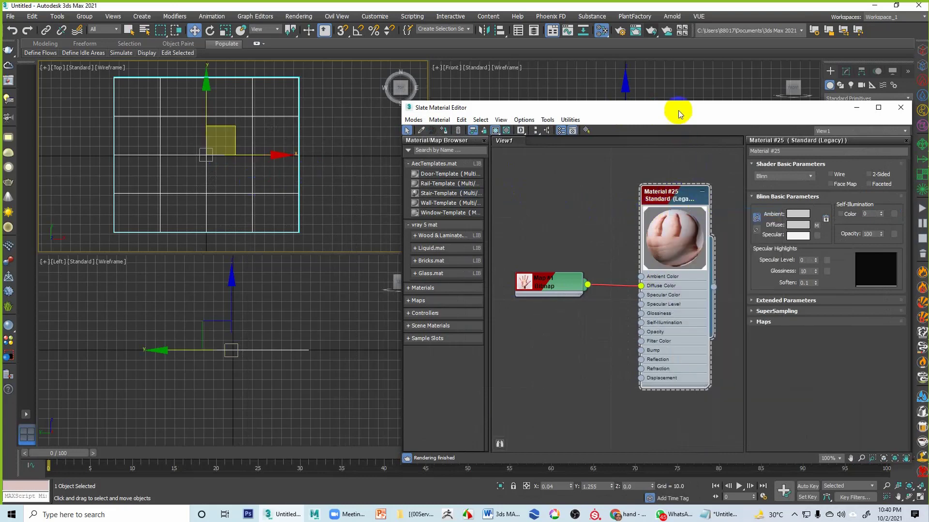
Step: Minimize the Slate Material Editor and show the Top view with default shading, maximized to the full viewport area
{"action": "left_click_drag", "start_coordinate": [679, 110], "coordinate": [190, 367]}
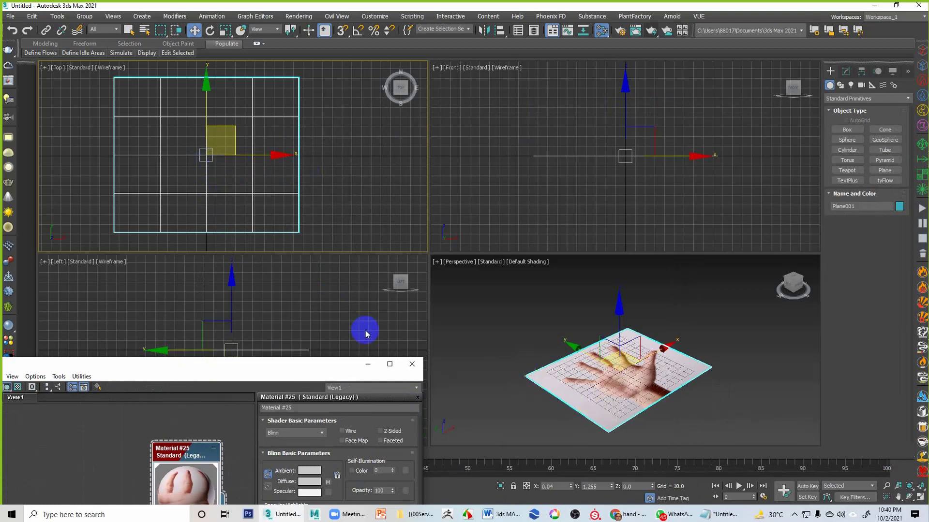
{"action": "left_click", "coordinate": [367, 363]}
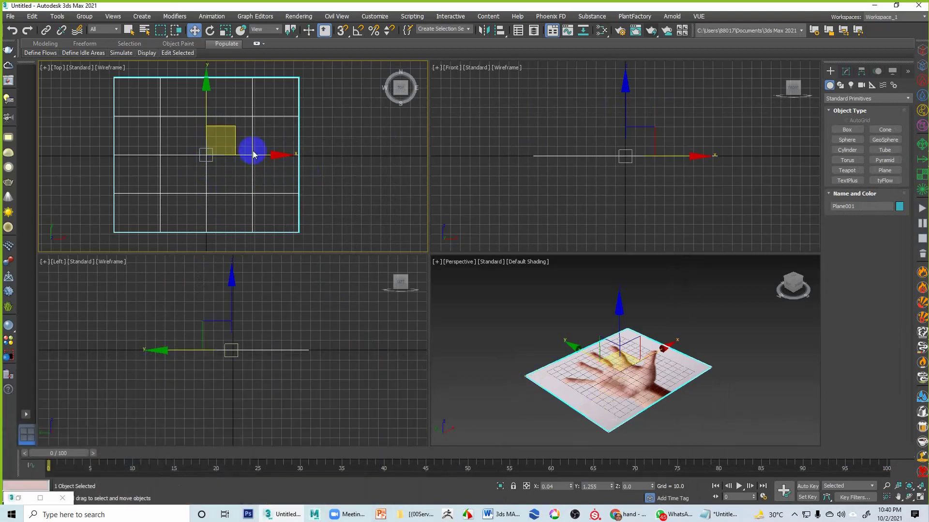
{"action": "key", "text": "F3"}
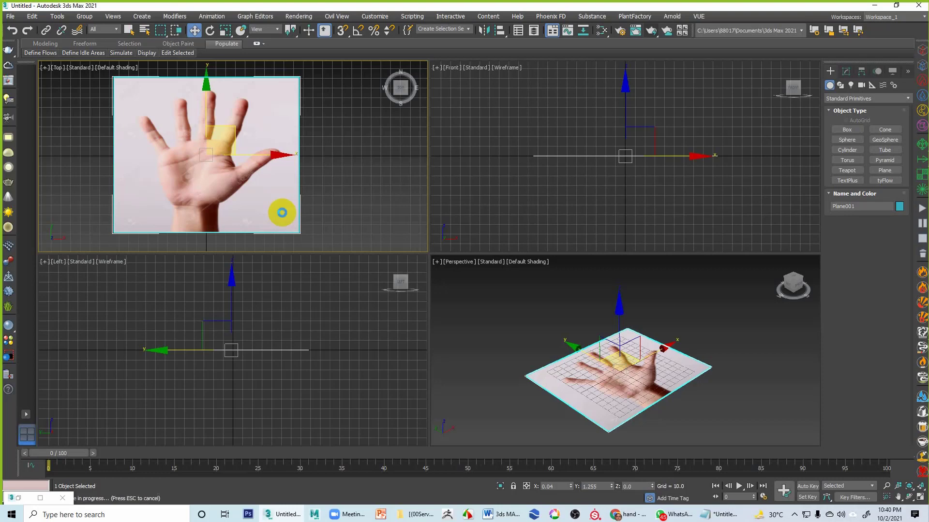
{"action": "key", "text": "alt+w"}
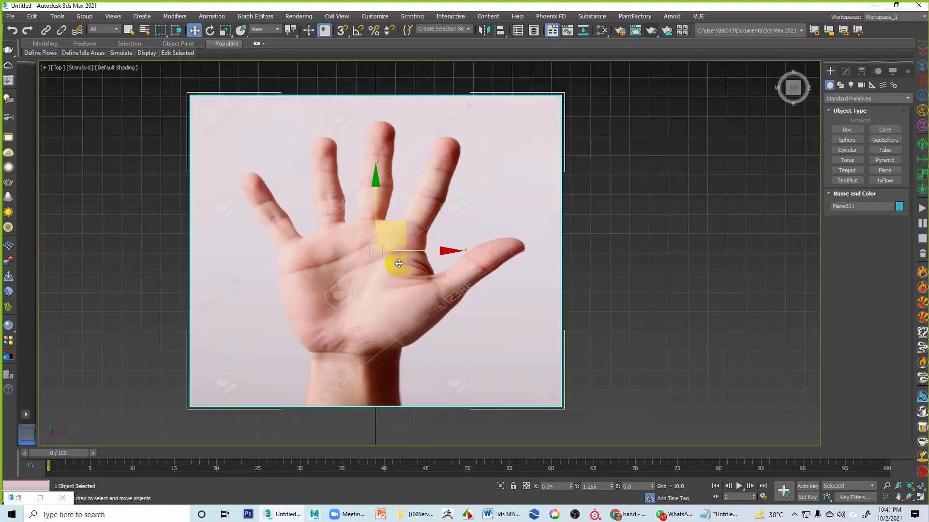
Step: Scale the hand reference plane to about 112.6% in X and 150.7% in Y so the hand looks naturally proportioned
{"action": "key", "text": "r"}
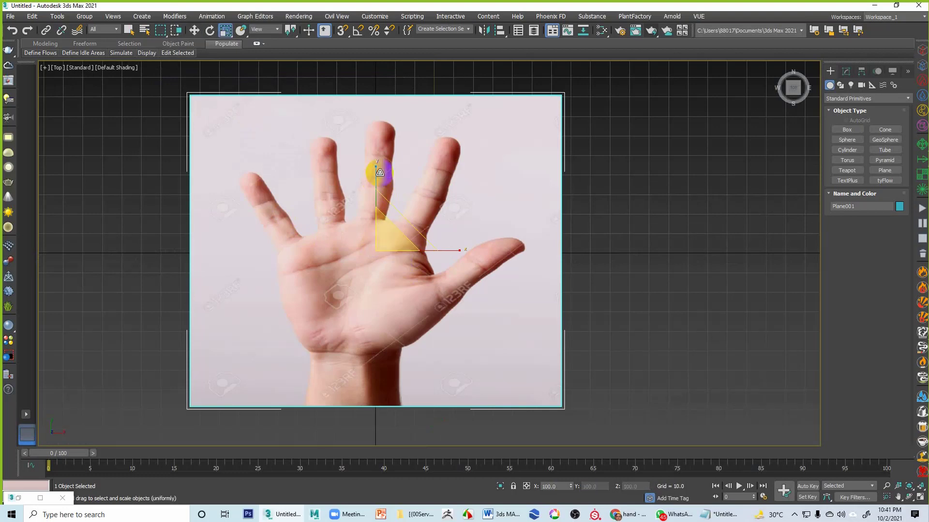
{"action": "left_click_drag", "start_coordinate": [378, 174], "coordinate": [381, 152]}
{"action": "scroll", "coordinate": [399, 192], "scroll_direction": "down", "scroll_amount": 3}
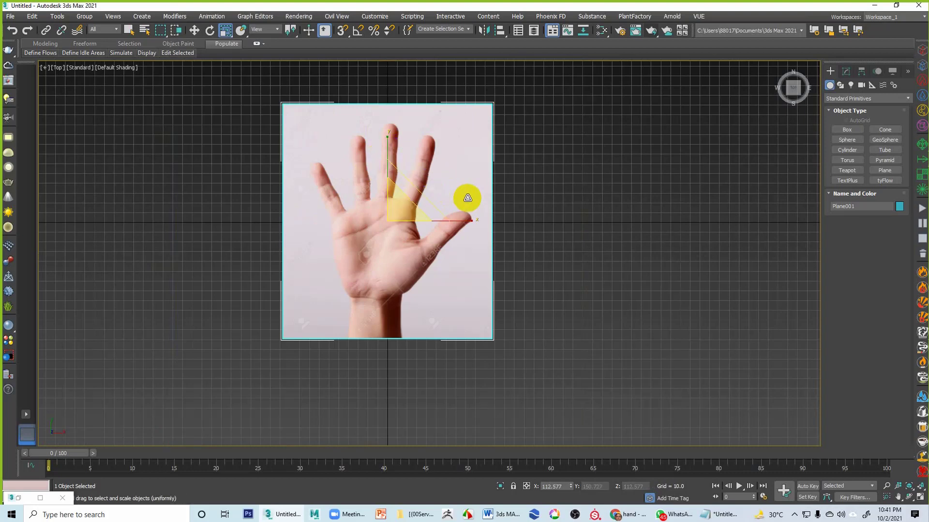
{"action": "middle_click_drag", "start_coordinate": [449, 269], "coordinate": [452, 332]}
{"action": "scroll", "coordinate": [445, 312], "scroll_direction": "up", "scroll_amount": 3}
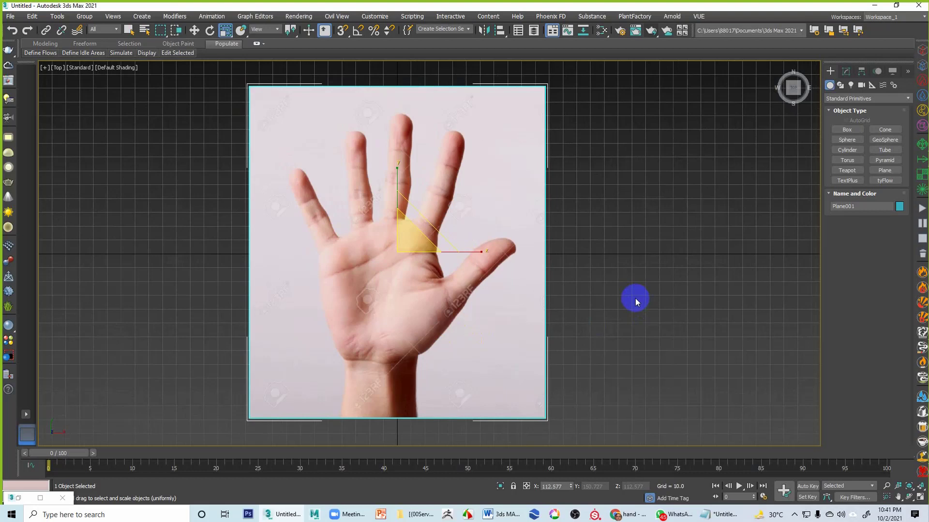
{"action": "left_click", "coordinate": [591, 174]}
{"action": "left_click_drag", "start_coordinate": [615, 197], "coordinate": [467, 272]}
{"action": "left_click_drag", "start_coordinate": [650, 231], "coordinate": [490, 312]}
{"action": "left_click", "coordinate": [642, 231]}
{"action": "left_click", "coordinate": [427, 296]}
{"action": "left_click_drag", "start_coordinate": [589, 204], "coordinate": [591, 245]}
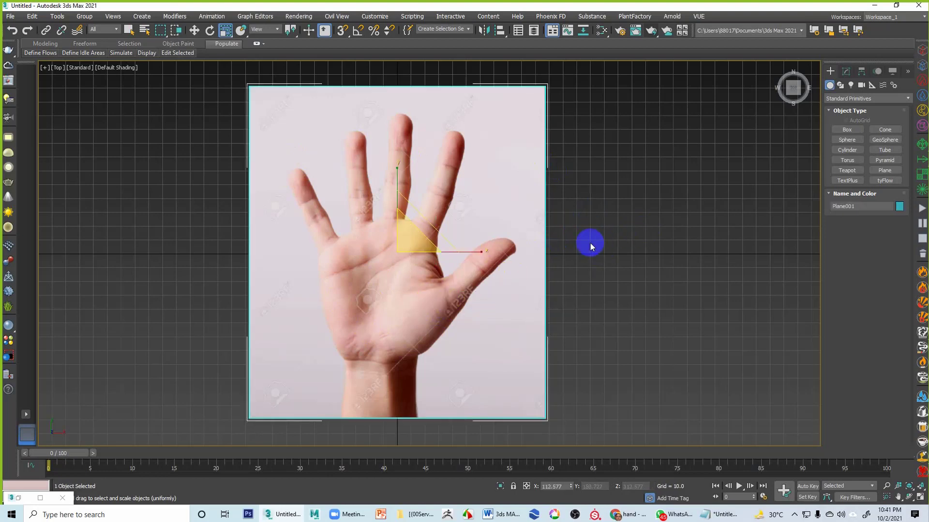
Step: Restore the four-viewport layout and select the hand reference plane in the Perspective view
{"action": "key", "text": "alt+w"}
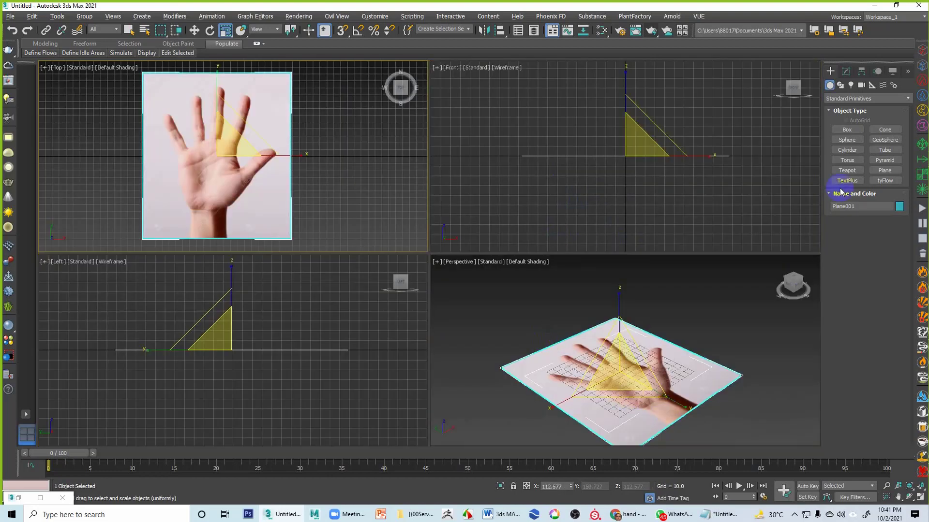
{"action": "left_click", "coordinate": [690, 341]}
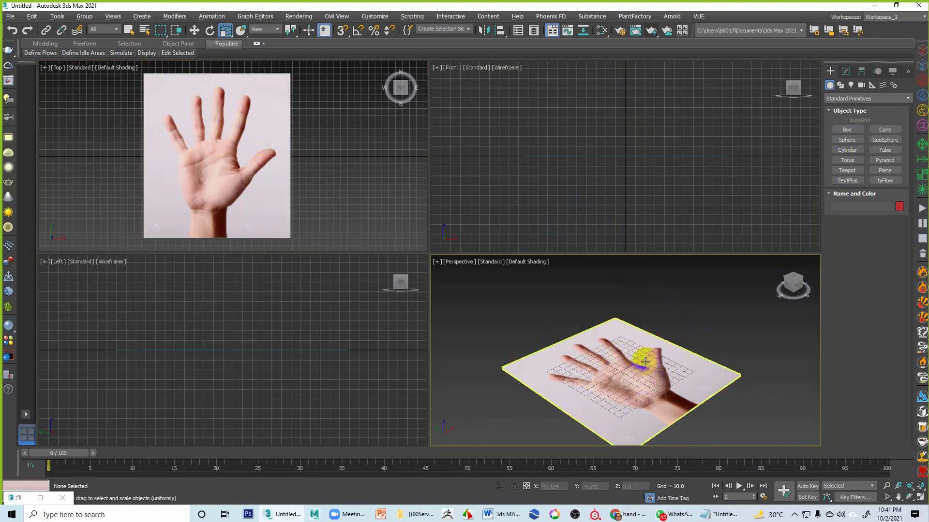
{"action": "left_click", "coordinate": [642, 357]}
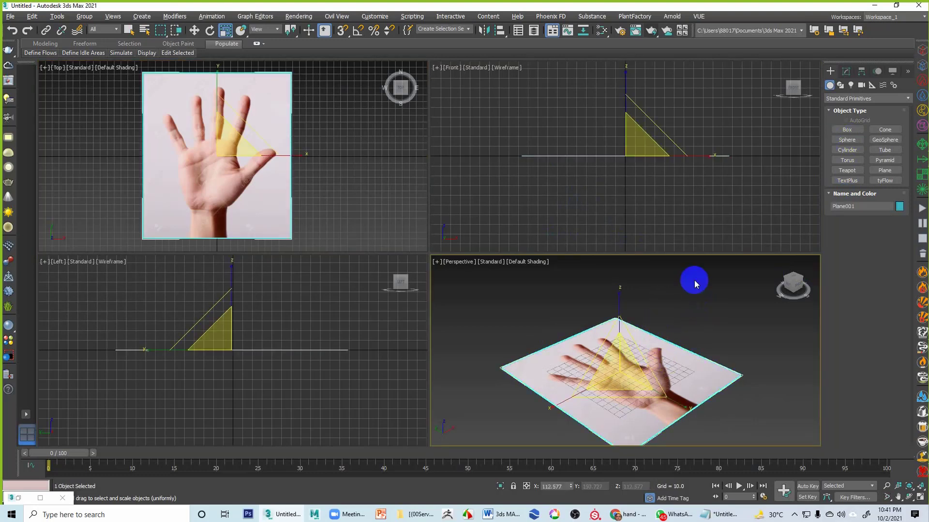
{"action": "left_click", "coordinate": [847, 130]}
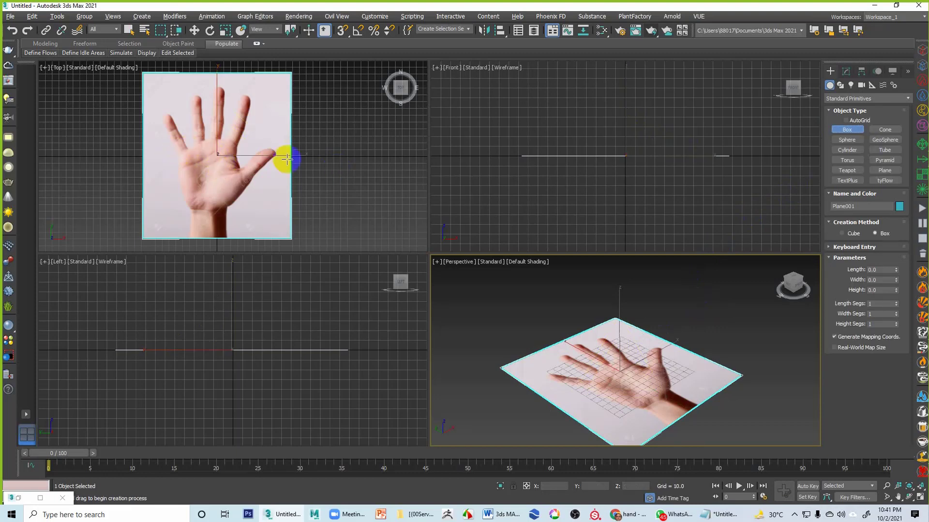
{"action": "right_click", "coordinate": [612, 284]}
{"action": "left_click", "coordinate": [554, 335]}
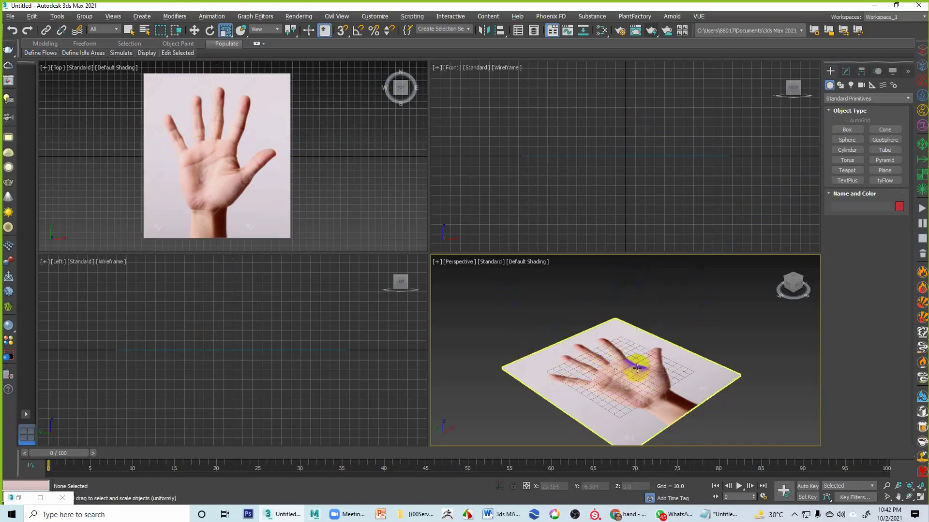
{"action": "left_click", "coordinate": [596, 381]}
{"action": "left_click", "coordinate": [694, 321]}
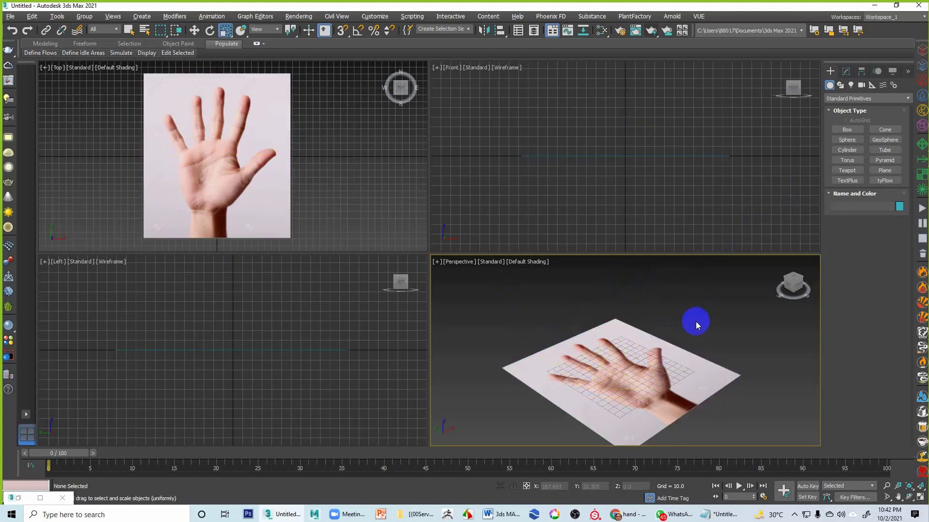
{"action": "left_click", "coordinate": [605, 360]}
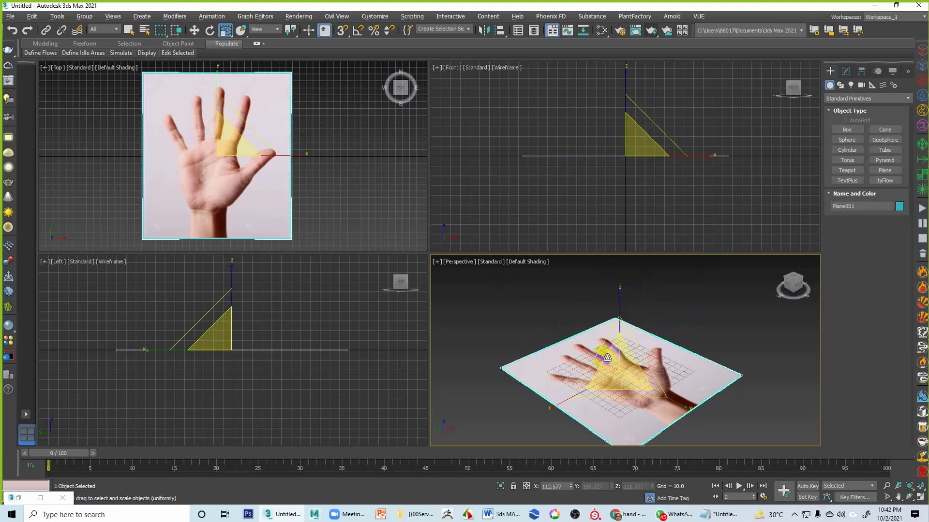
Step: Try freezing the hand reference plane with its default display properties and unfreeze all objects again
{"action": "right_click", "coordinate": [582, 357]}
{"action": "left_click", "coordinate": [614, 286]}
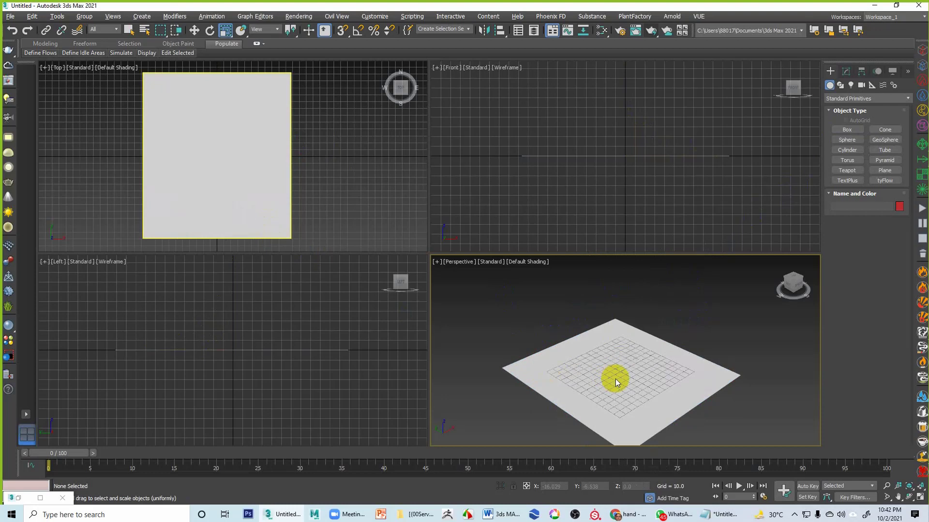
{"action": "right_click", "coordinate": [597, 365]}
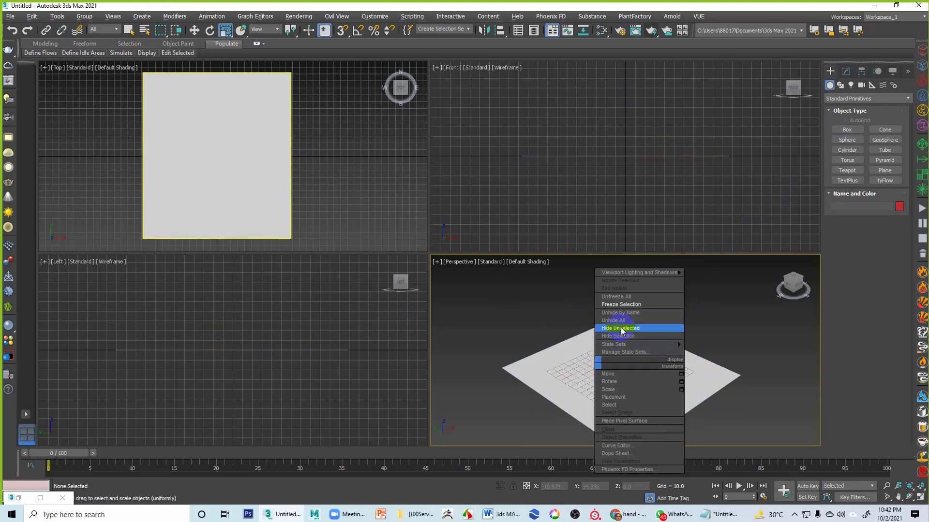
{"action": "left_click", "coordinate": [629, 297]}
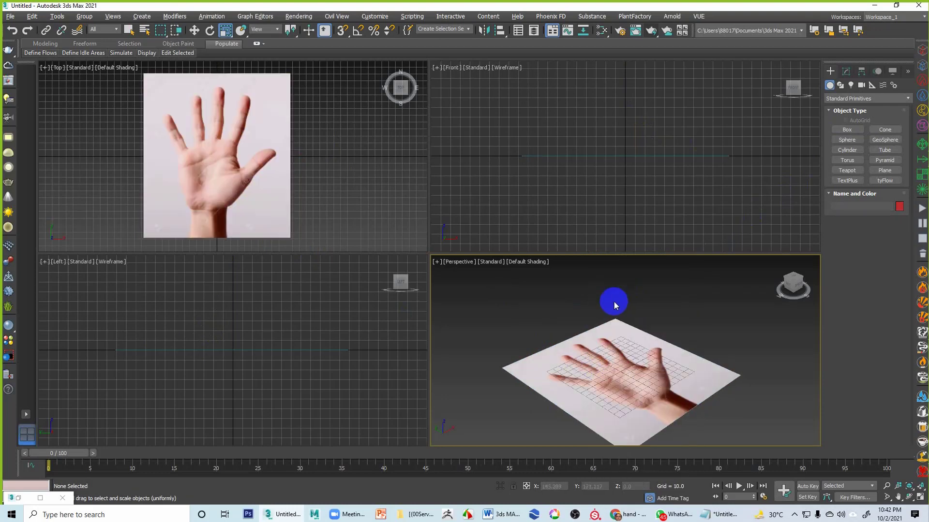
Step: Turn off Show Frozen in Gray in the display properties of the hand reference plane
{"action": "left_click", "coordinate": [893, 72]}
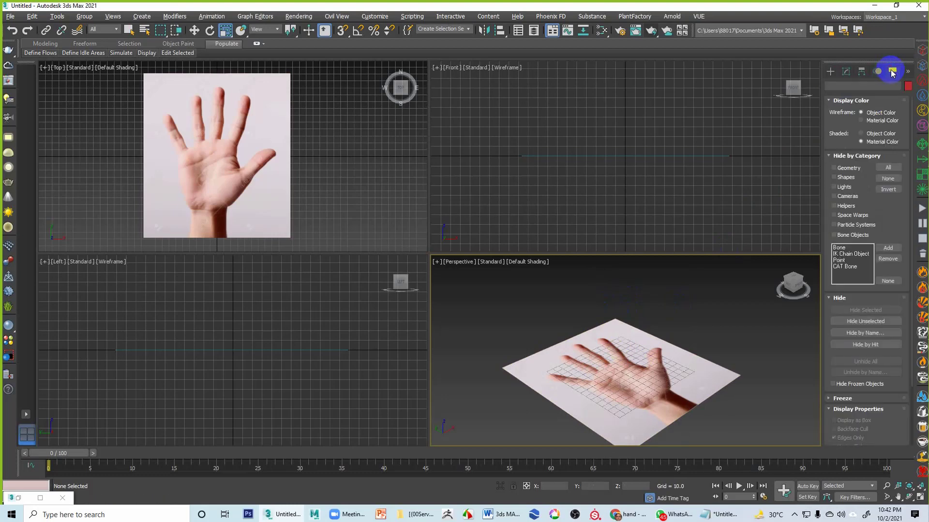
{"action": "scroll", "coordinate": [825, 309], "scroll_direction": "down", "scroll_amount": 3}
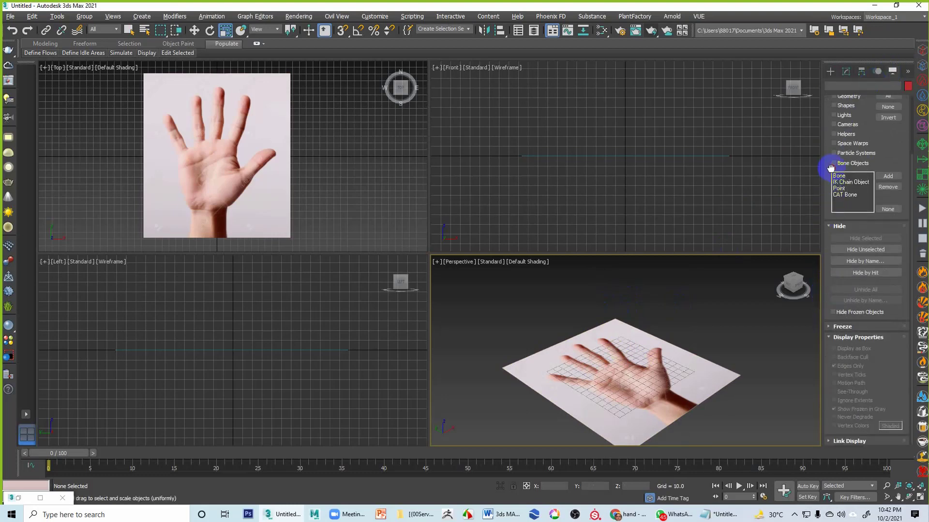
{"action": "left_click", "coordinate": [844, 328]}
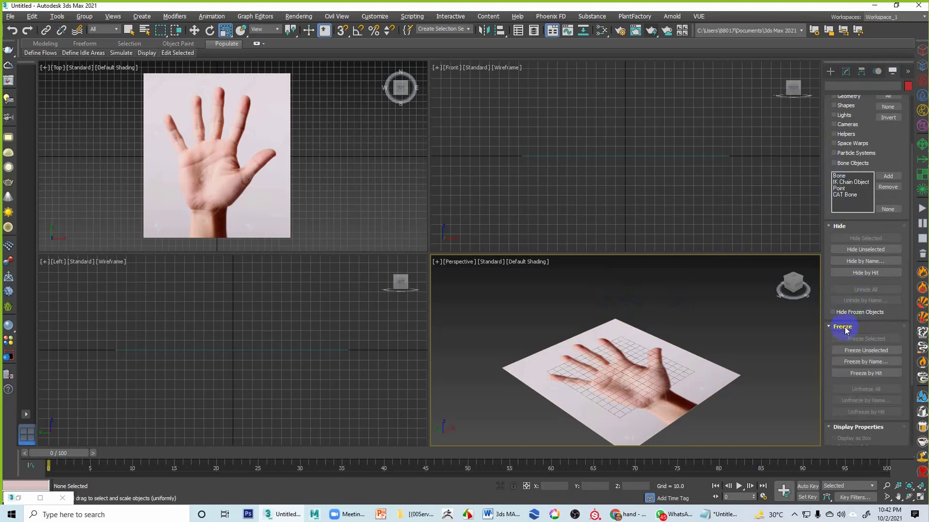
{"action": "scroll", "coordinate": [832, 373], "scroll_direction": "down", "scroll_amount": 4}
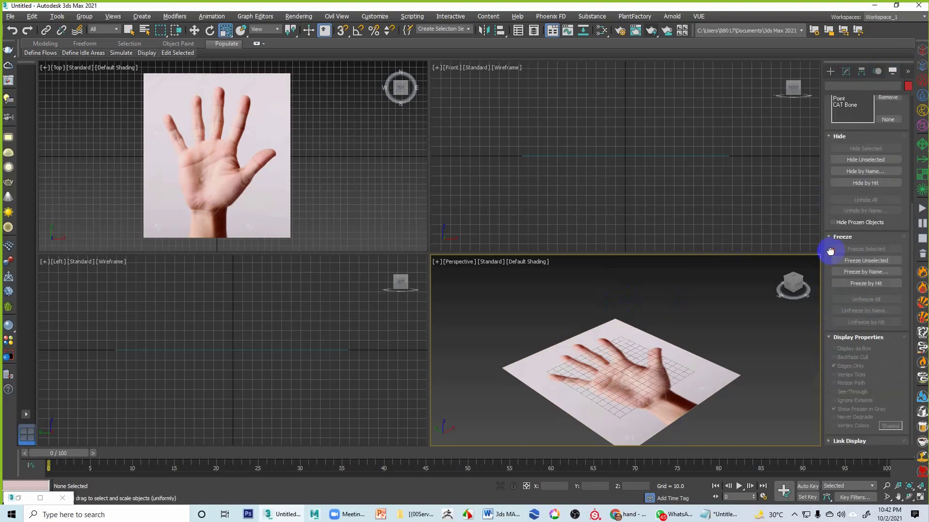
{"action": "left_click", "coordinate": [682, 376]}
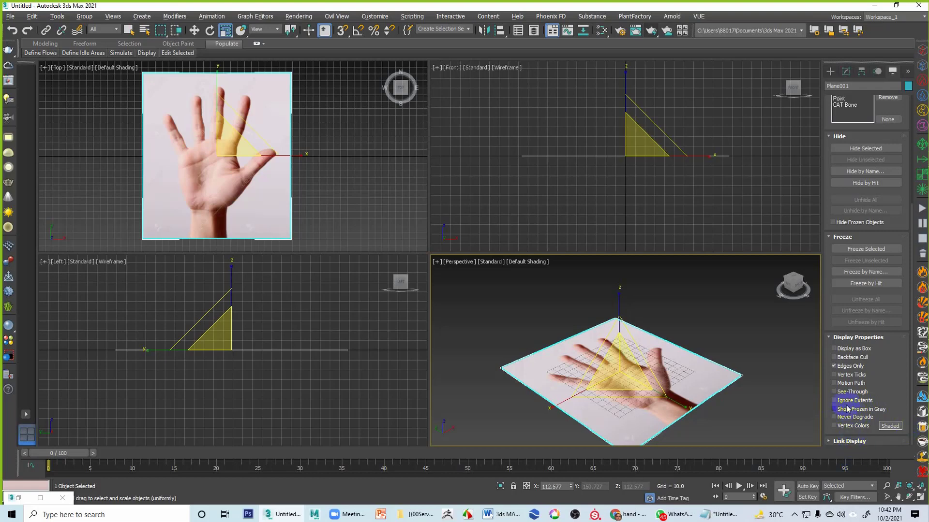
{"action": "left_click", "coordinate": [758, 289]}
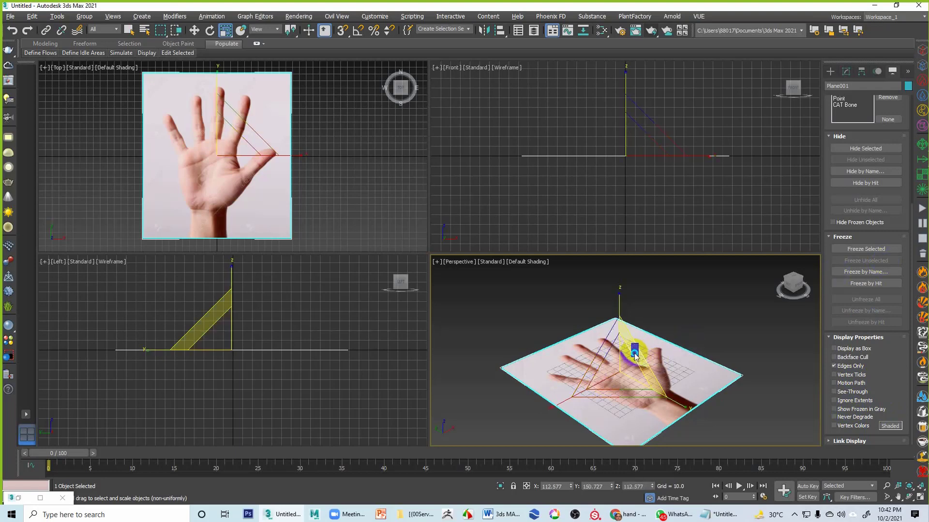
Step: Freeze the hand reference plane and test it with region selections across it in the Top view
{"action": "right_click", "coordinate": [639, 351]}
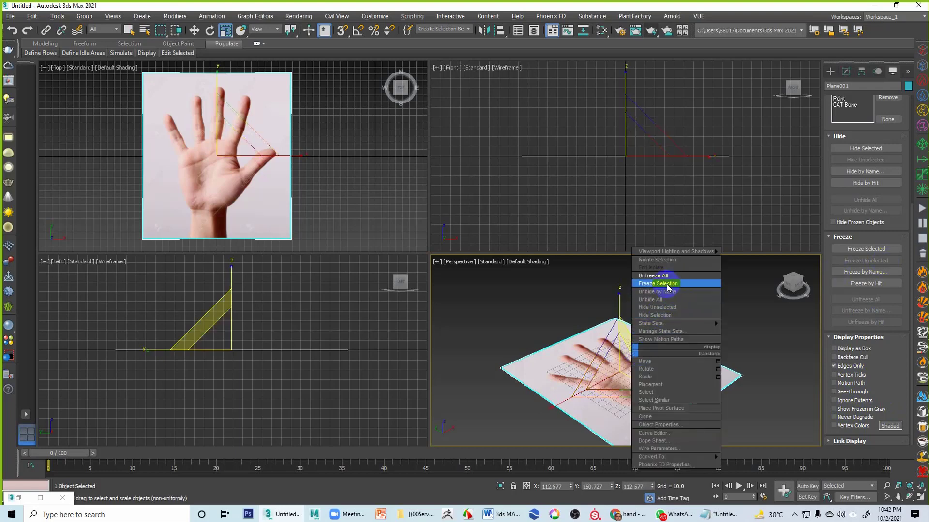
{"action": "left_click", "coordinate": [676, 284]}
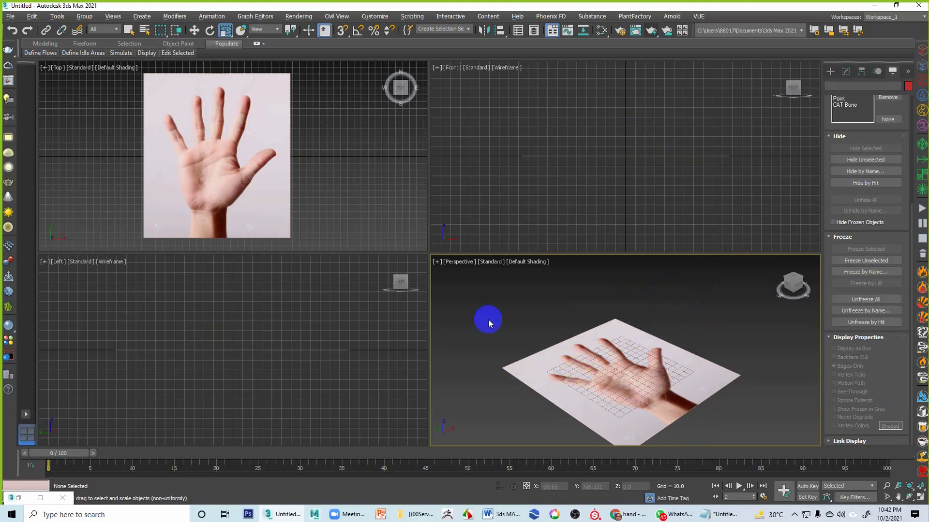
{"action": "left_click_drag", "start_coordinate": [322, 141], "coordinate": [146, 212]}
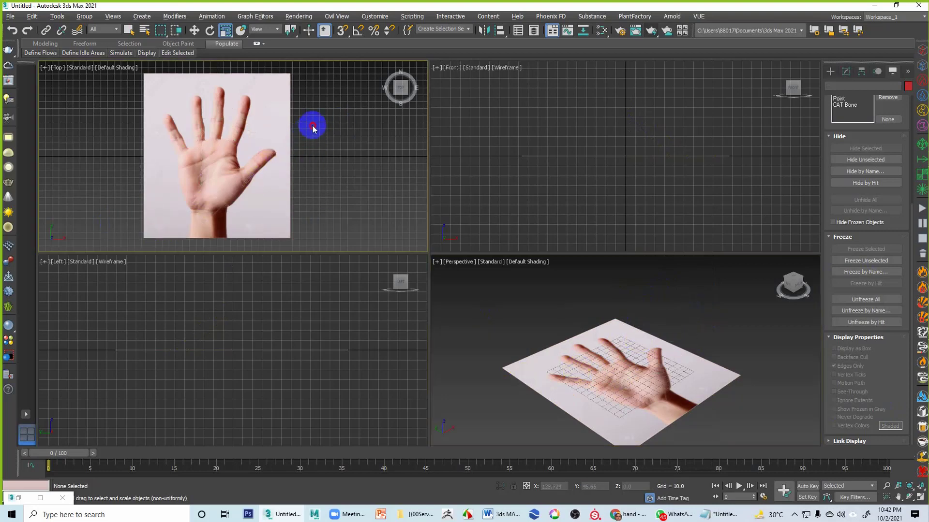
{"action": "left_click_drag", "start_coordinate": [219, 160], "coordinate": [98, 214]}
{"action": "left_click_drag", "start_coordinate": [329, 118], "coordinate": [124, 209]}
{"action": "left_click_drag", "start_coordinate": [306, 129], "coordinate": [140, 210]}
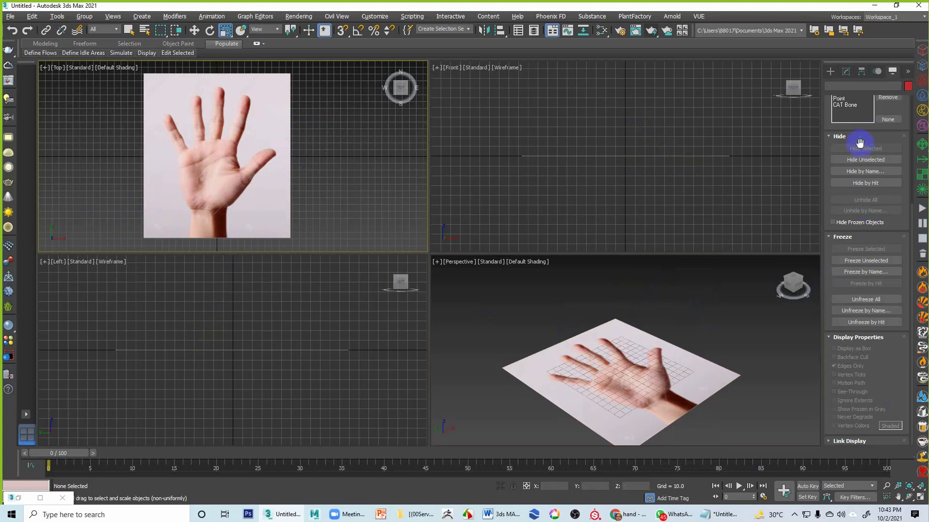
Step: Create a low box over the palm in the Top view, about 76 long and 73 wide, and activate Scale
{"action": "left_click", "coordinate": [830, 71]}
{"action": "left_click", "coordinate": [846, 129]}
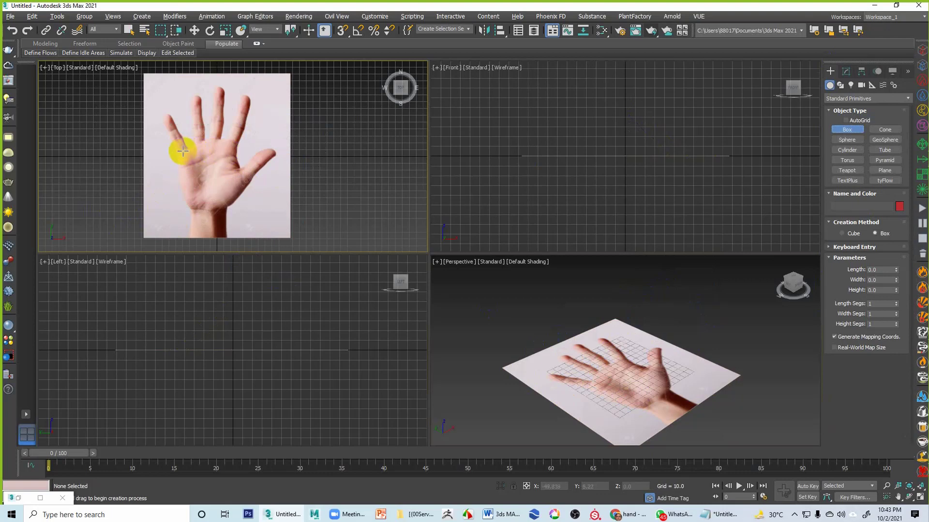
{"action": "left_click_drag", "start_coordinate": [183, 151], "coordinate": [233, 204]}
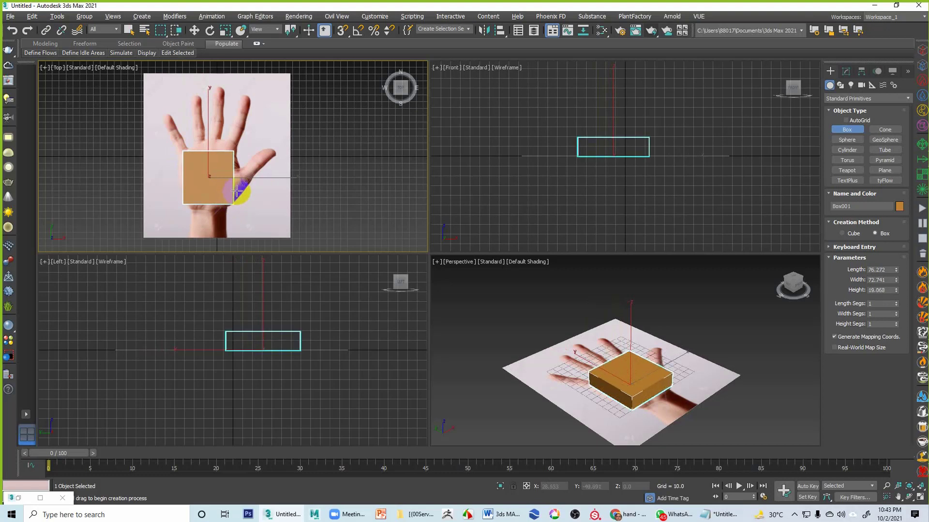
{"action": "left_click", "coordinate": [237, 189]}
{"action": "key", "text": "r"}
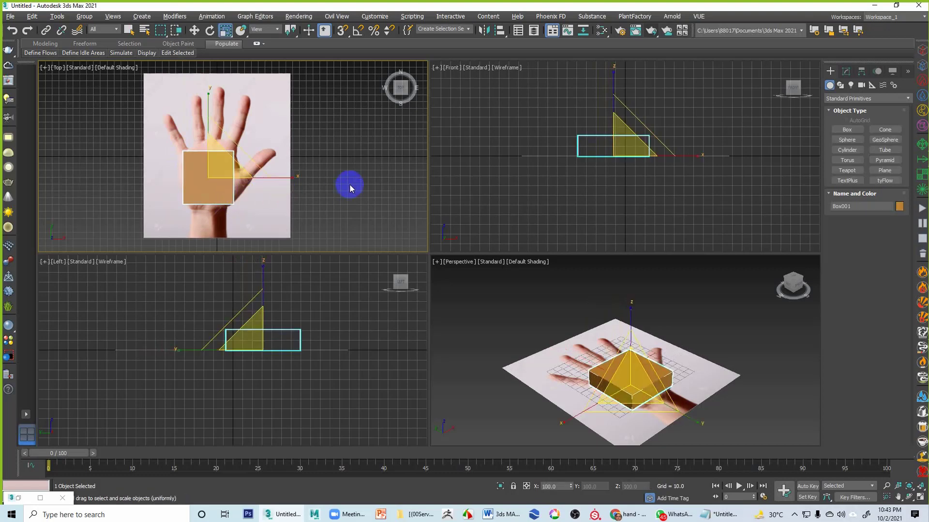
Step: Reselect the palm box in the Perspective view and switch the Front view to default shading
{"action": "left_click", "coordinate": [354, 186]}
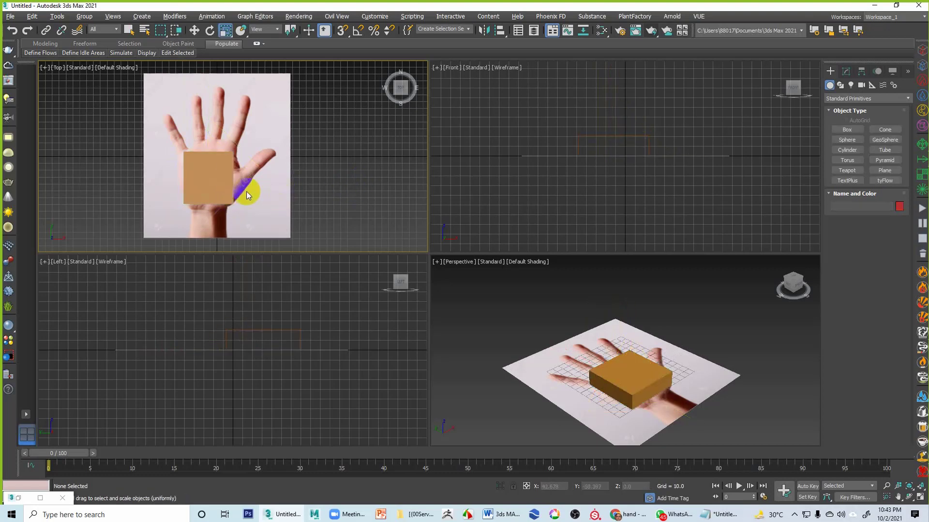
{"action": "left_click", "coordinate": [626, 377]}
{"action": "left_click", "coordinate": [753, 344]}
{"action": "left_click", "coordinate": [626, 379]}
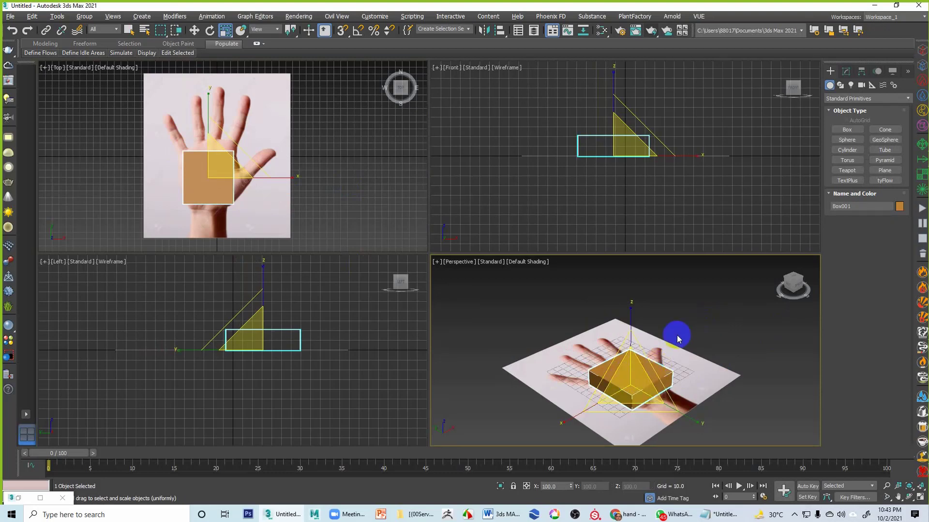
{"action": "left_click", "coordinate": [619, 375]}
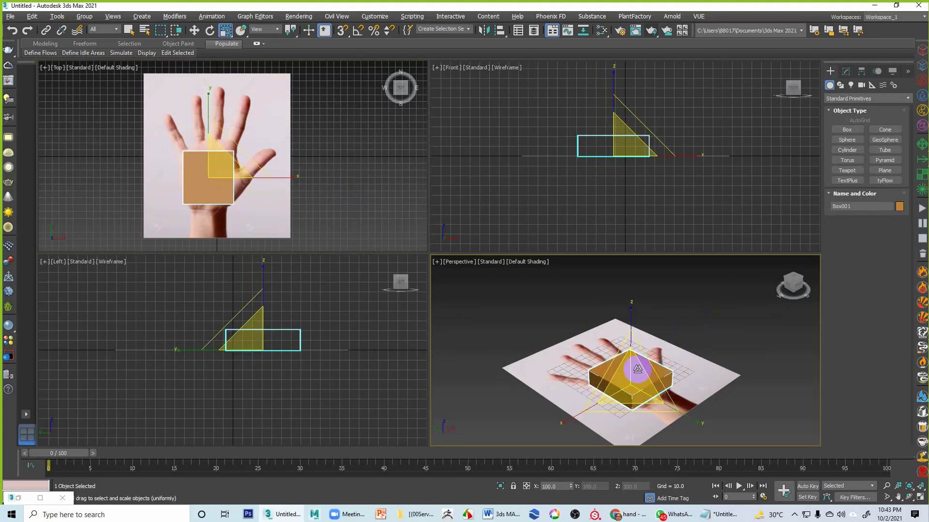
{"action": "right_click", "coordinate": [785, 217]}
{"action": "key", "text": "F3"}
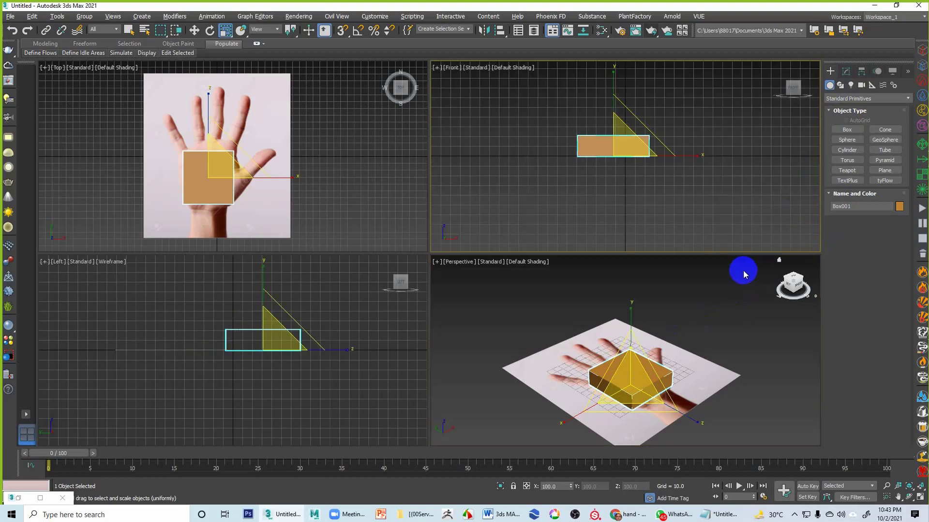
{"action": "right_click", "coordinate": [647, 301]}
{"action": "key", "text": "F3"}
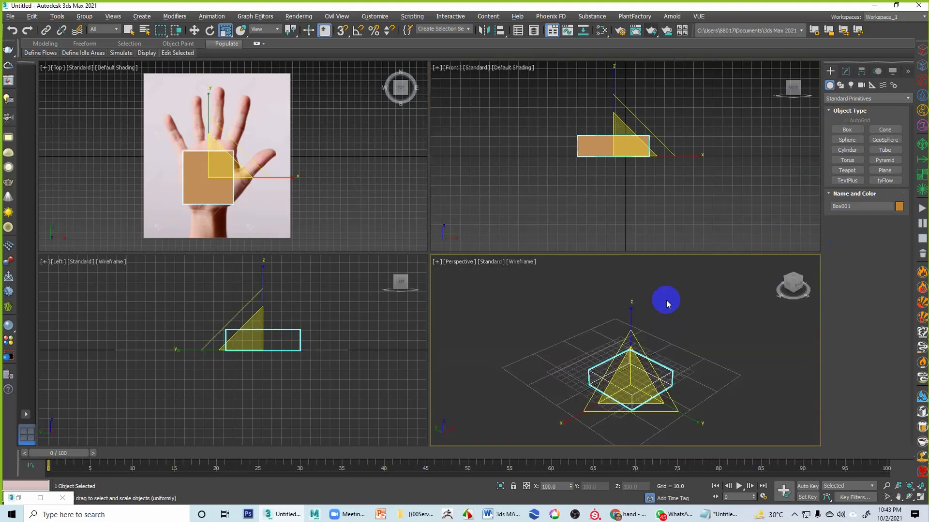
{"action": "left_click", "coordinate": [680, 328]}
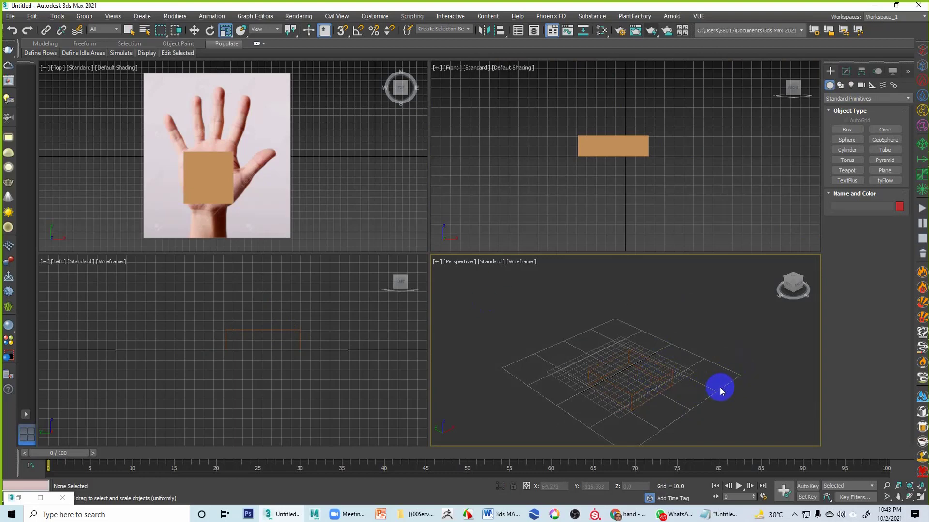
{"action": "key", "text": "F3"}
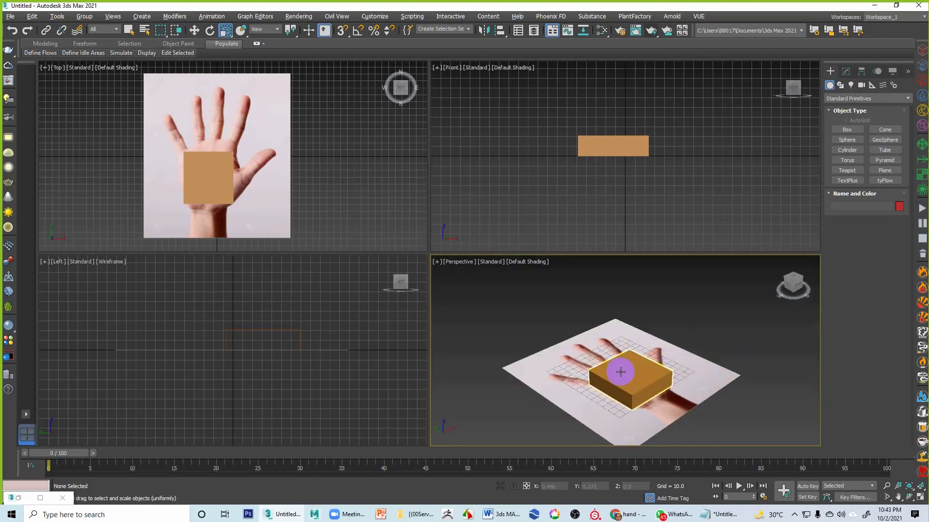
{"action": "left_click", "coordinate": [623, 372]}
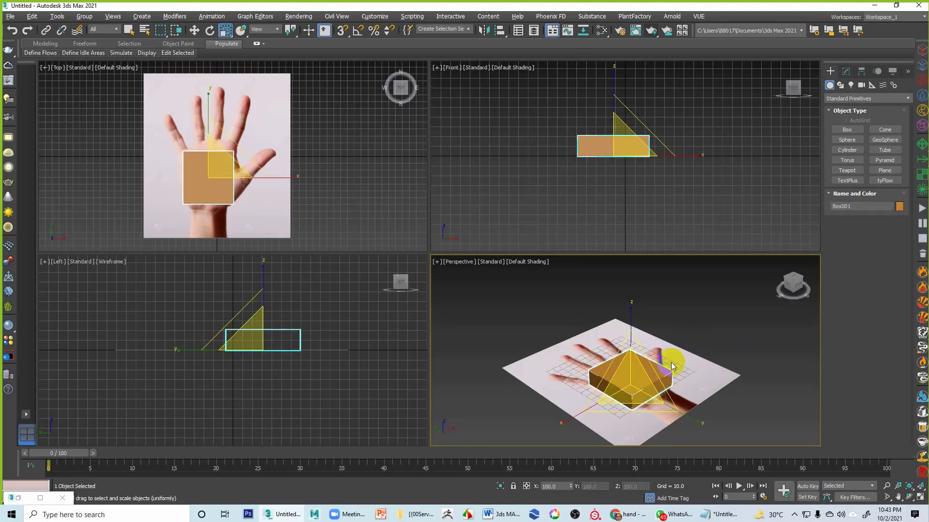
{"action": "left_click", "coordinate": [706, 311]}
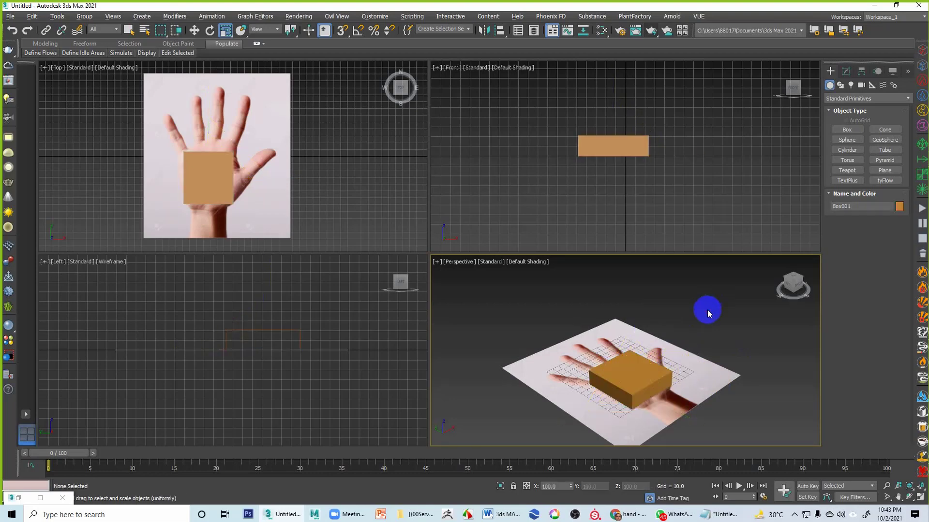
{"action": "left_click", "coordinate": [628, 365]}
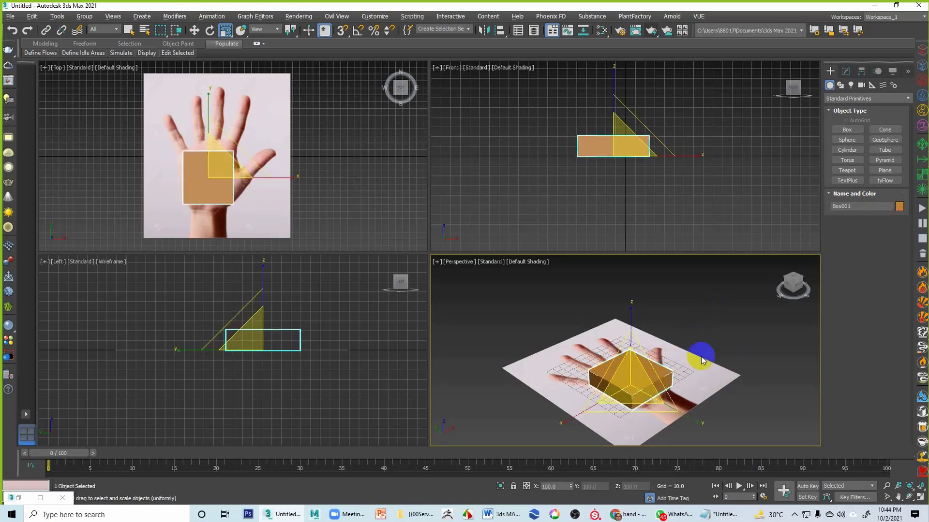
{"action": "left_click", "coordinate": [716, 307]}
Step: Select the palm box and turn on See-Through in its display properties
{"action": "left_click", "coordinate": [623, 373]}
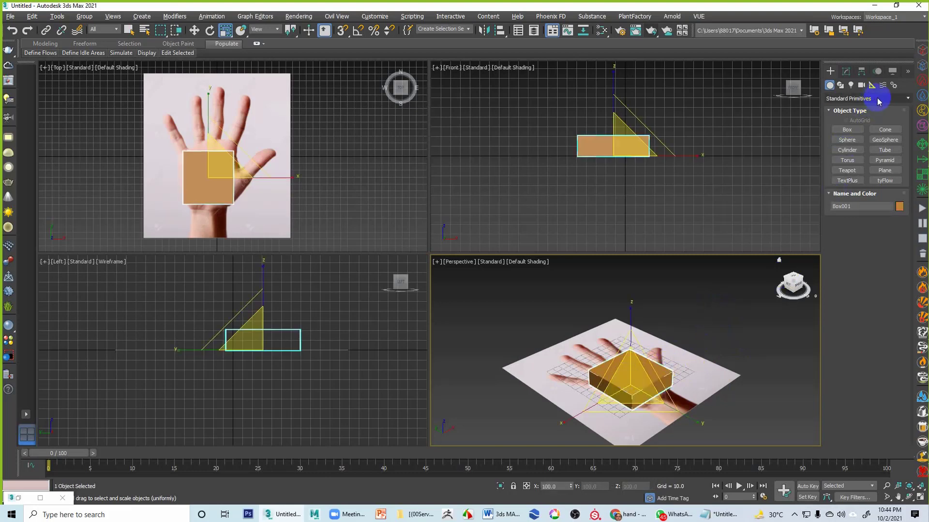
{"action": "left_click", "coordinate": [892, 71]}
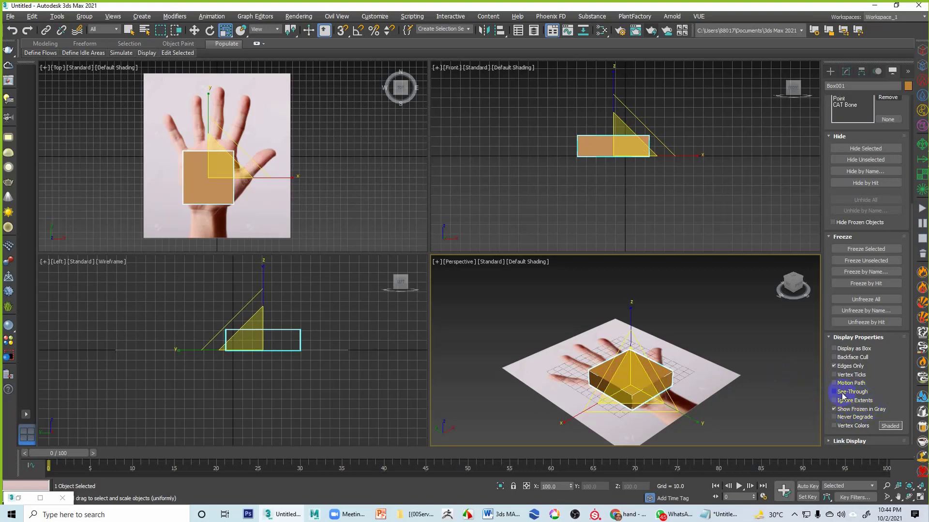
{"action": "left_click", "coordinate": [834, 392]}
{"action": "left_click", "coordinate": [734, 319]}
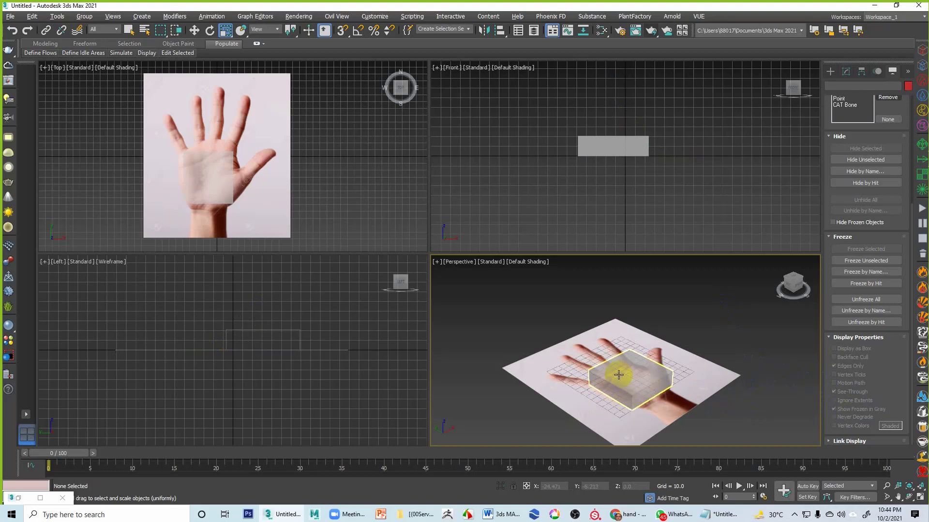
Step: Maximize the Top view and move the palm box about 1.8 in X and 7.4 in Y to fit over the palm
{"action": "left_click", "coordinate": [247, 178]}
{"action": "key", "text": "alt+w"}
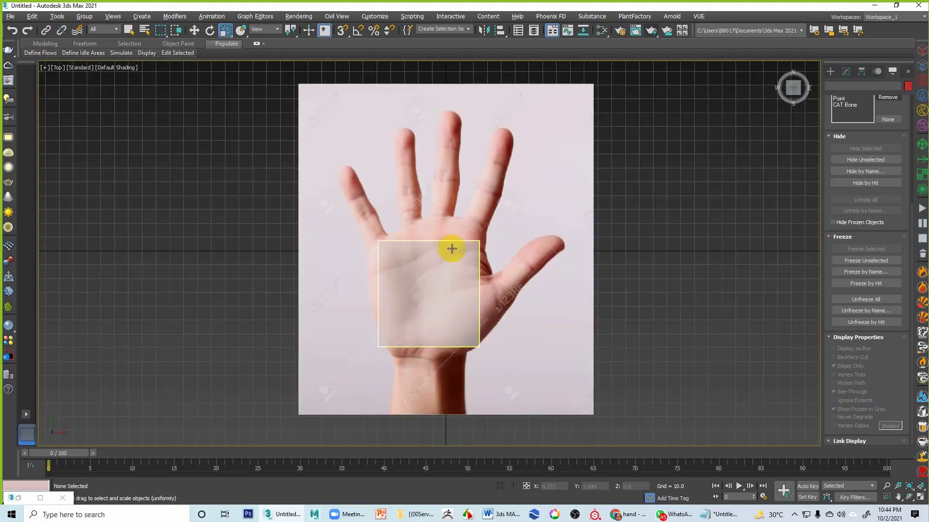
{"action": "left_click", "coordinate": [429, 270]}
{"action": "key", "text": "w"}
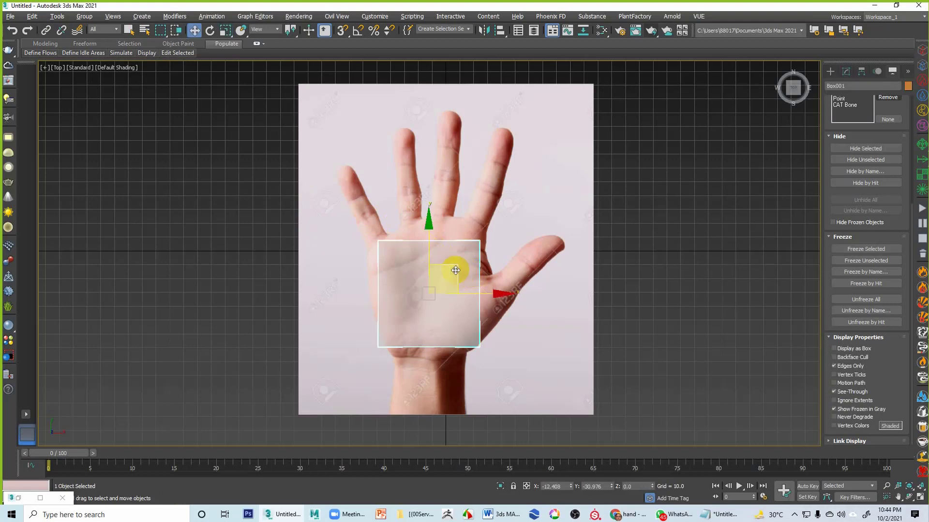
{"action": "mouse_move", "coordinate": [455, 270]}
{"action": "left_mouse_down"}
{"action": "mouse_move", "coordinate": [537, 190]}
{"action": "mouse_move", "coordinate": [431, 187]}
{"action": "mouse_move", "coordinate": [473, 120]}
{"action": "mouse_move", "coordinate": [544, 192]}
{"action": "mouse_move", "coordinate": [467, 261]}
{"action": "mouse_move", "coordinate": [452, 262]}
{"action": "mouse_move", "coordinate": [459, 258]}
{"action": "left_mouse_up"}
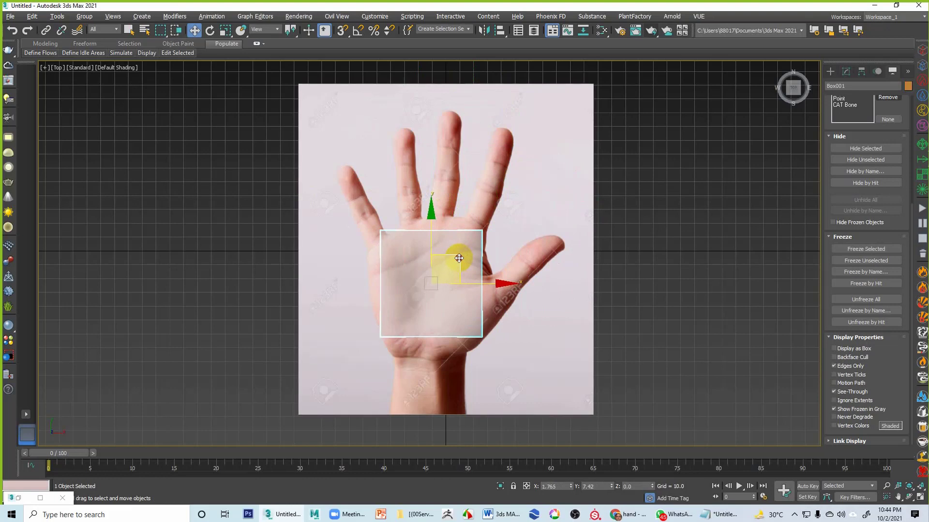
Step: Set the palm box to 4 width segments and 2 length segments, and show edged faces in the Top view
{"action": "left_click", "coordinate": [847, 73]}
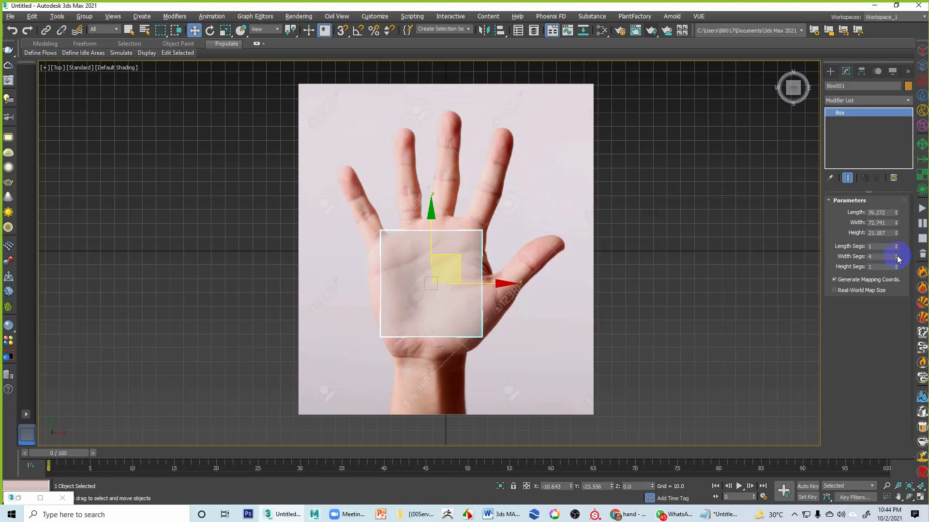
{"action": "key", "text": "F4"}
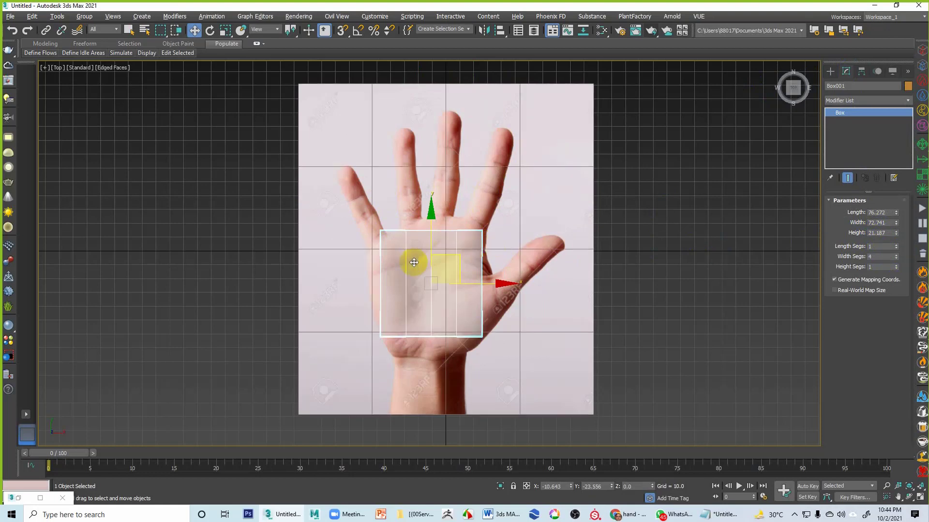
{"action": "left_click", "coordinate": [611, 266]}
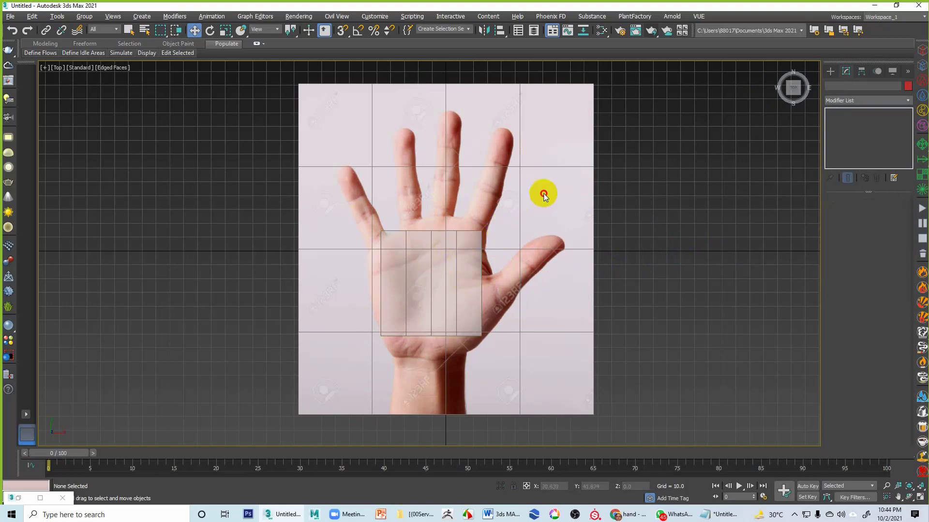
{"action": "left_click", "coordinate": [456, 283]}
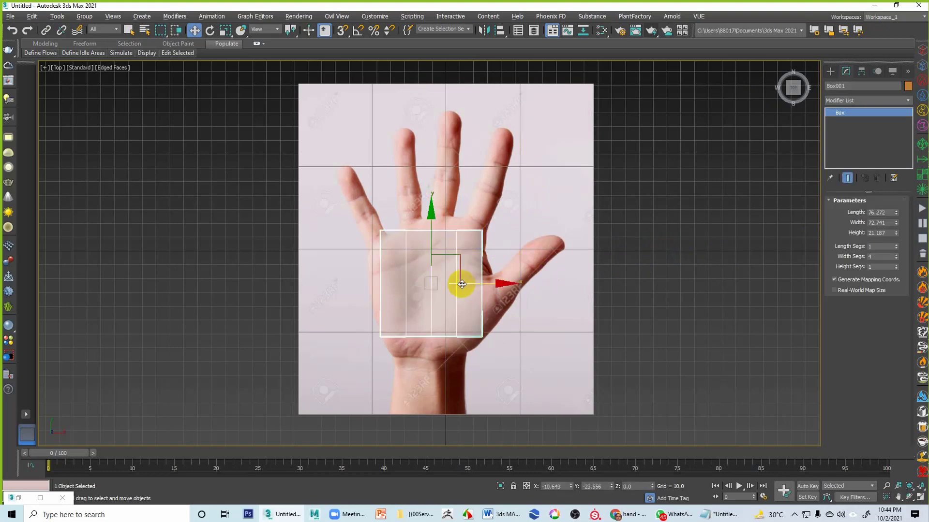
{"action": "left_click", "coordinate": [896, 269]}
{"action": "left_click", "coordinate": [896, 244]}
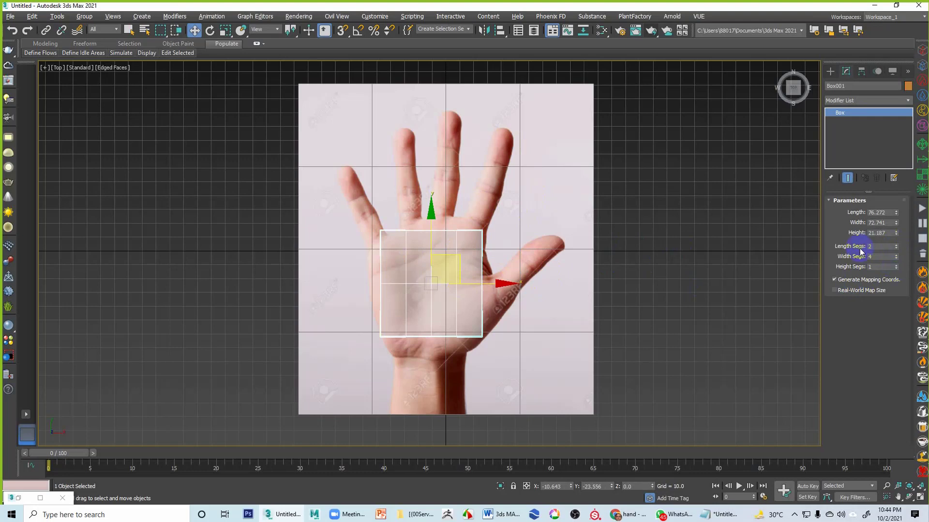
Step: Inspect the segmented box over the hand reference in the perspective and top views, toggling edged faces
{"action": "left_click", "coordinate": [702, 276]}
{"action": "left_click", "coordinate": [448, 290]}
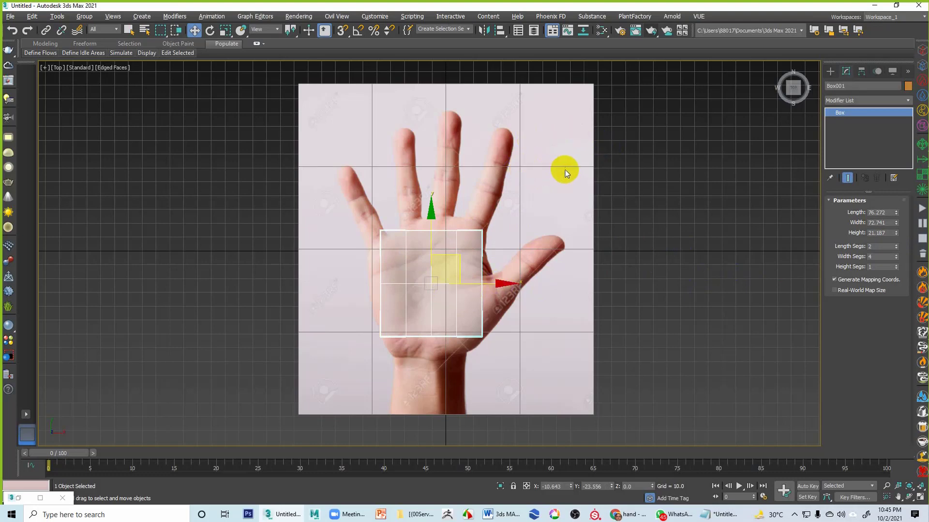
{"action": "left_click", "coordinate": [586, 167]}
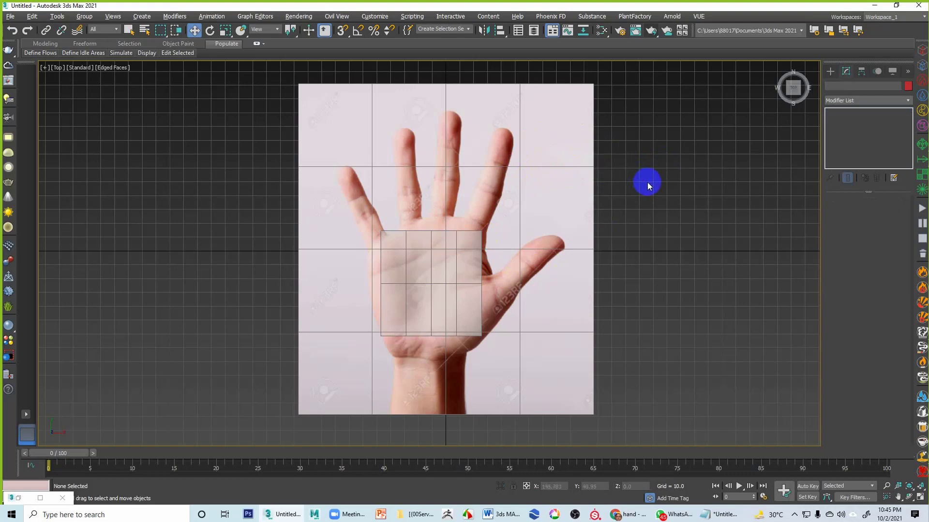
{"action": "key", "text": "alt+w"}
{"action": "left_click", "coordinate": [660, 349]}
{"action": "key", "text": "alt+w"}
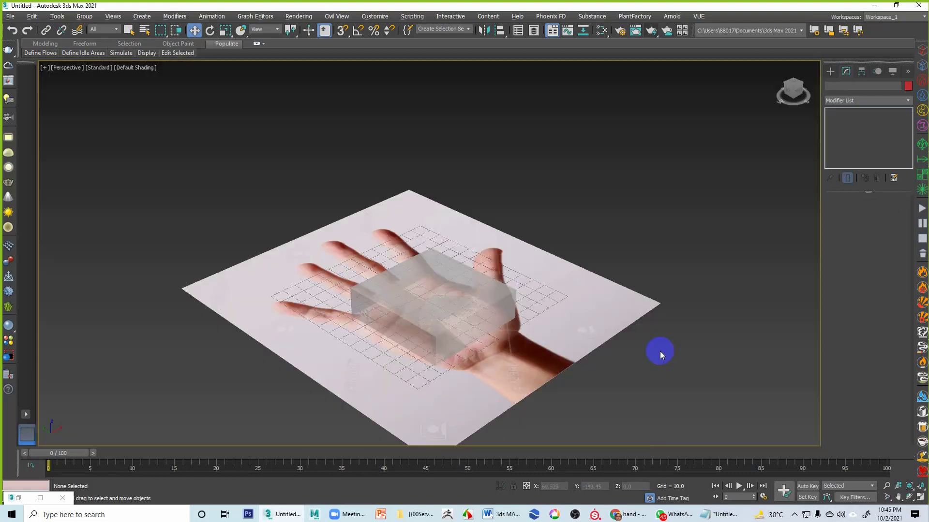
{"action": "key", "text": "alt+w"}
{"action": "left_click", "coordinate": [326, 166]}
{"action": "key", "text": "alt+w"}
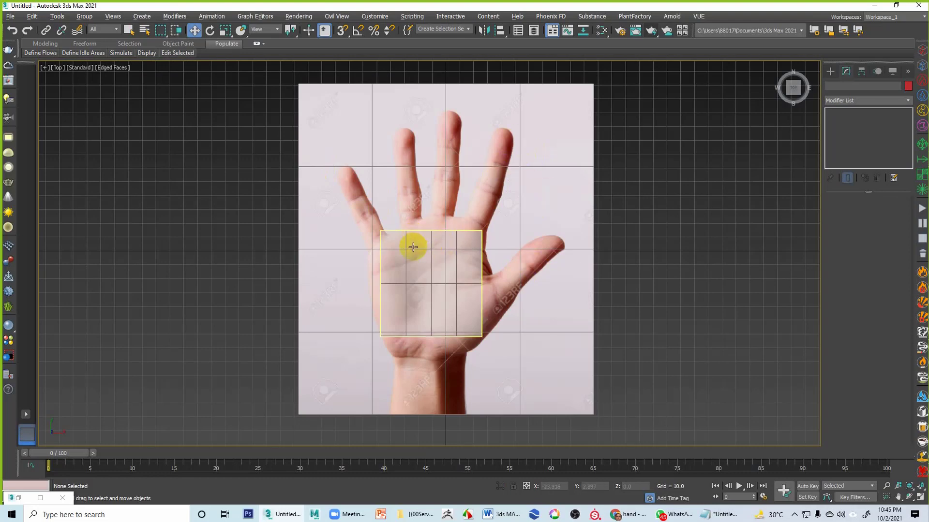
{"action": "key", "text": "F4"}
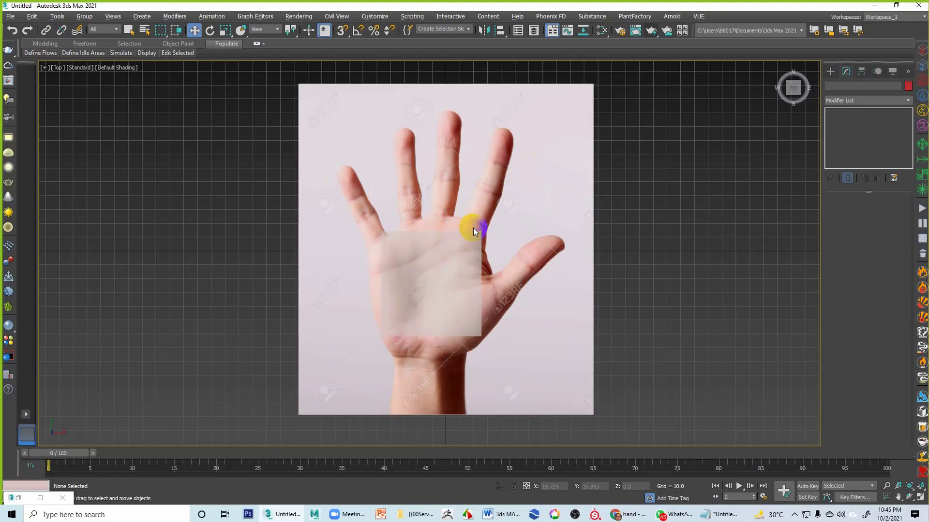
{"action": "key", "text": "F4"}
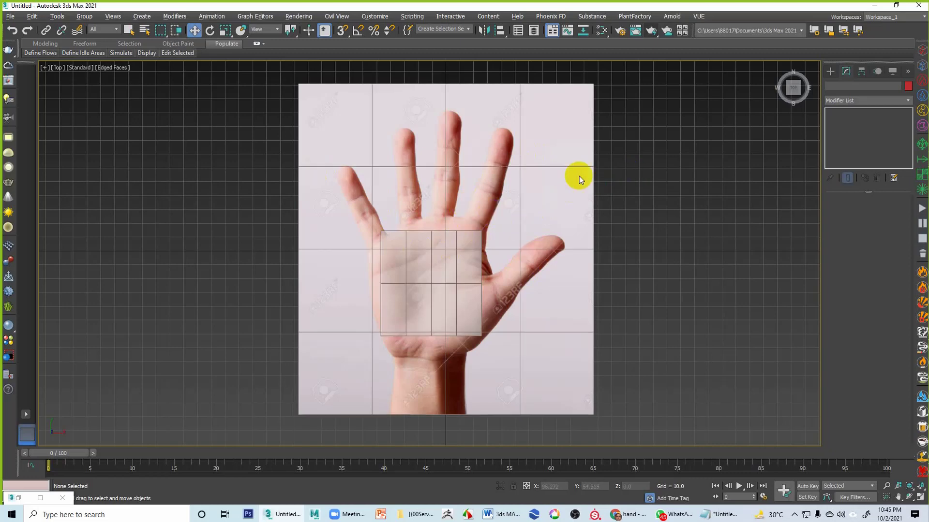
{"action": "left_click_drag", "start_coordinate": [618, 122], "coordinate": [564, 154]}
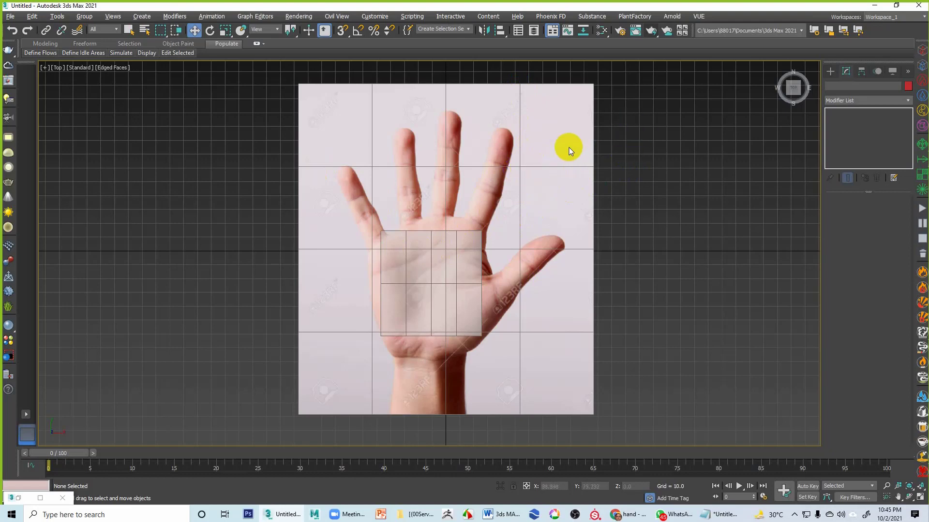
Step: Convert the box over the palm to an Editable Poly
{"action": "left_click", "coordinate": [472, 259]}
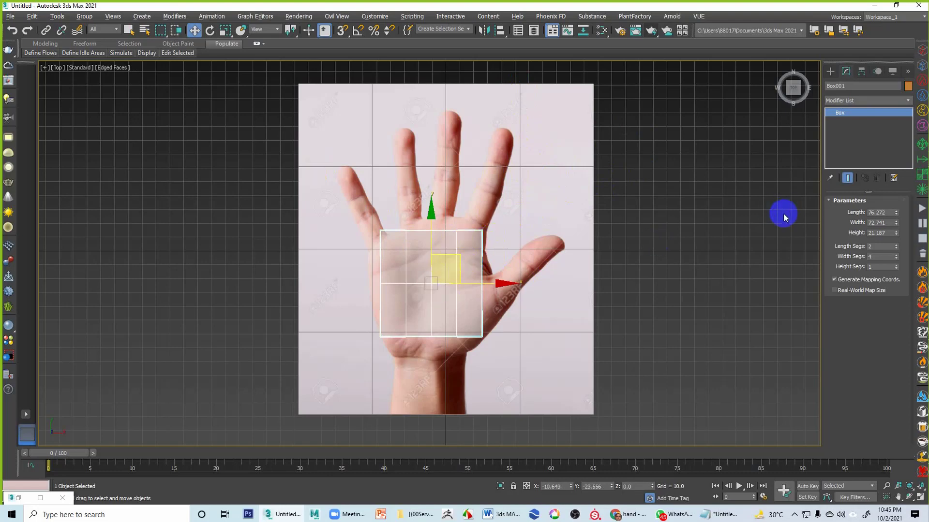
{"action": "right_click", "coordinate": [463, 248]}
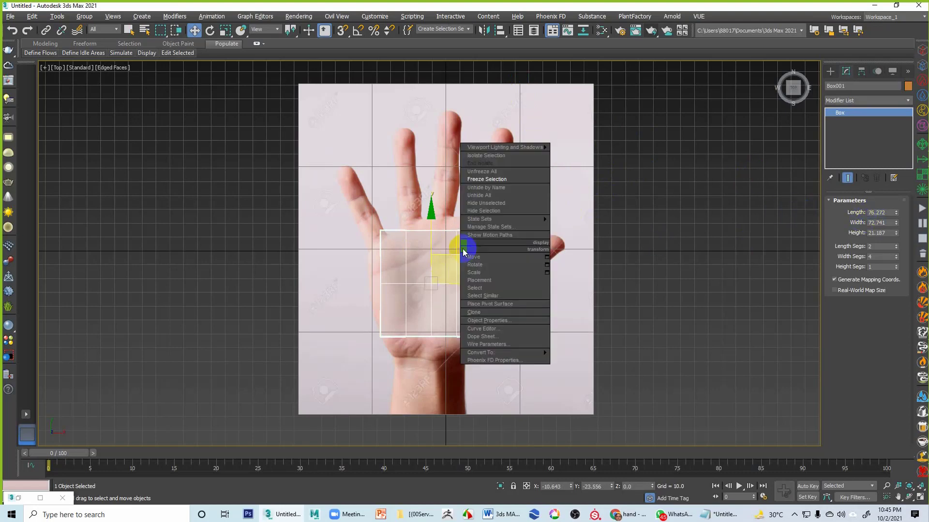
{"action": "mouse_move", "coordinate": [525, 352]}
{"action": "left_click", "coordinate": [572, 353]}
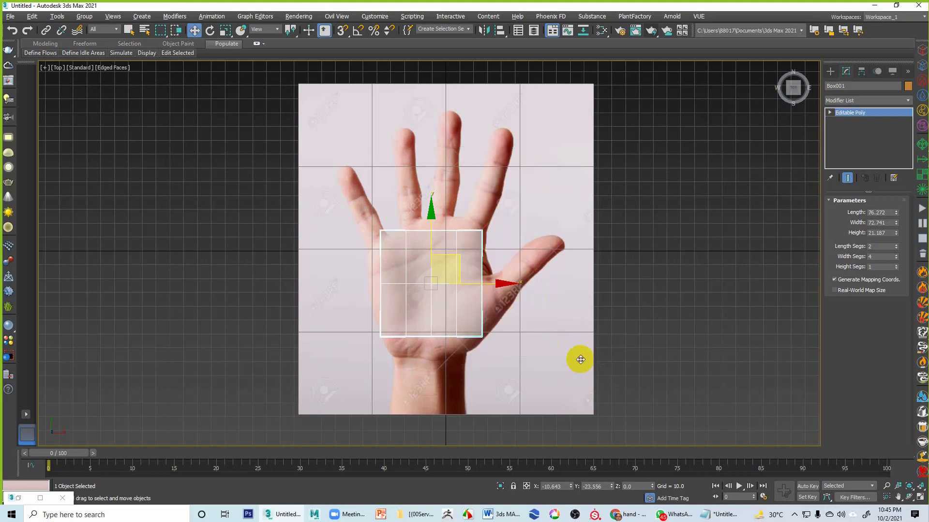
Step: Move the mesh's thumb-side middle vertices to the thumb web and its lower corner vertices to the outer base of the thumb
{"action": "scroll", "coordinate": [508, 269], "scroll_direction": "up", "scroll_amount": 5}
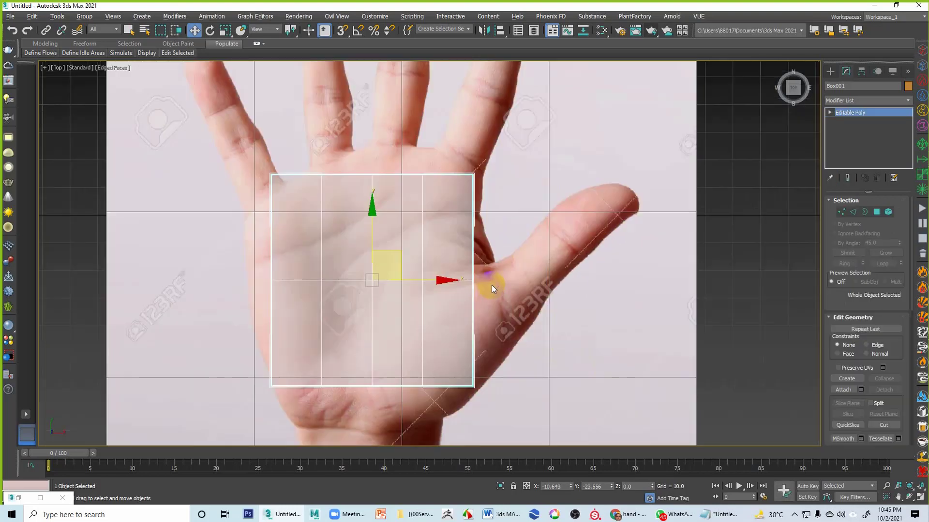
{"action": "middle_click_drag", "start_coordinate": [491, 282], "coordinate": [595, 280]}
{"action": "left_click", "coordinate": [842, 212]}
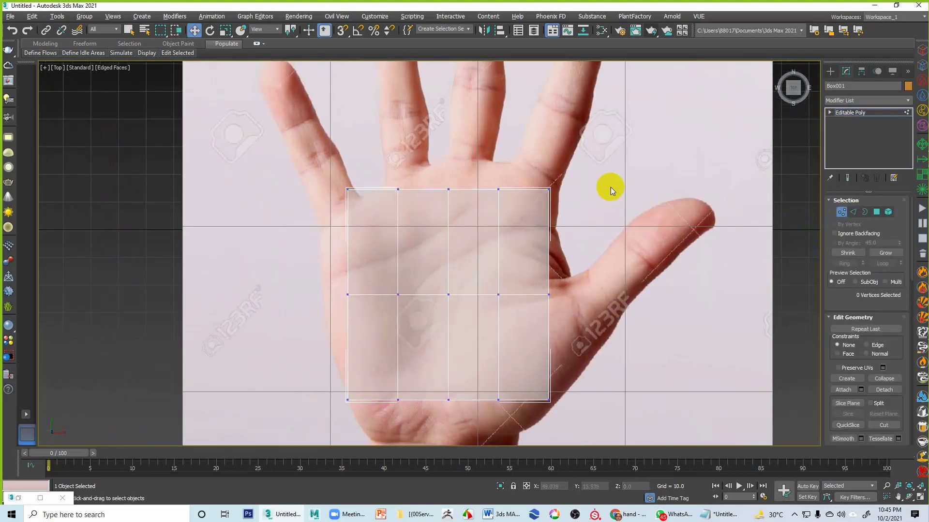
{"action": "middle_click_drag", "start_coordinate": [610, 187], "coordinate": [612, 252]}
{"action": "middle_click_drag", "start_coordinate": [535, 245], "coordinate": [555, 225]}
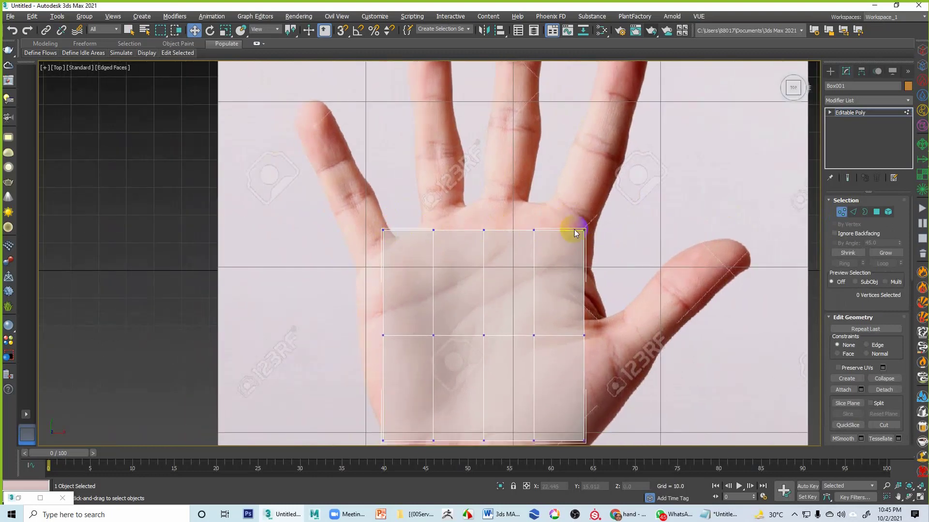
{"action": "mouse_move", "coordinate": [584, 263]}
{"action": "middle_mouse_down"}
{"action": "mouse_move", "coordinate": [605, 244]}
{"action": "mouse_move", "coordinate": [588, 264]}
{"action": "middle_mouse_up"}
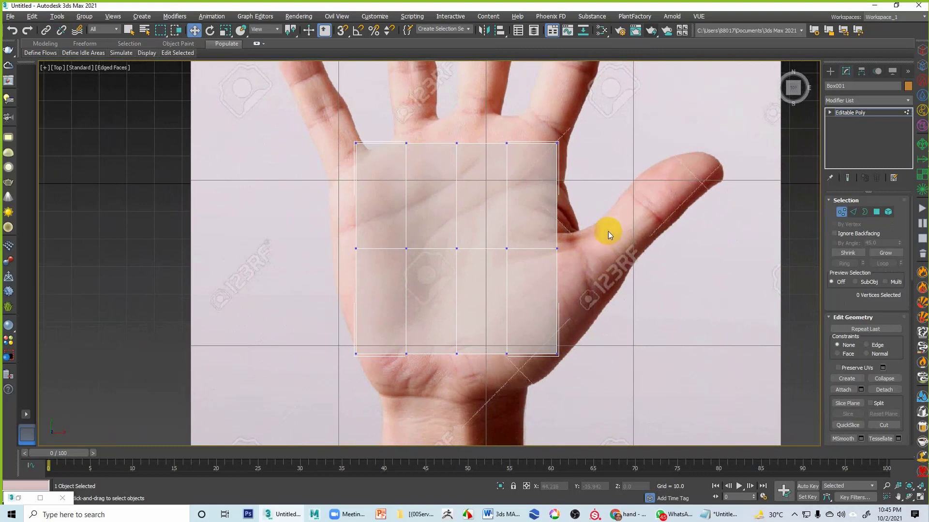
{"action": "left_click_drag", "start_coordinate": [539, 232], "coordinate": [601, 231]}
{"action": "left_click_drag", "start_coordinate": [535, 336], "coordinate": [639, 285]}
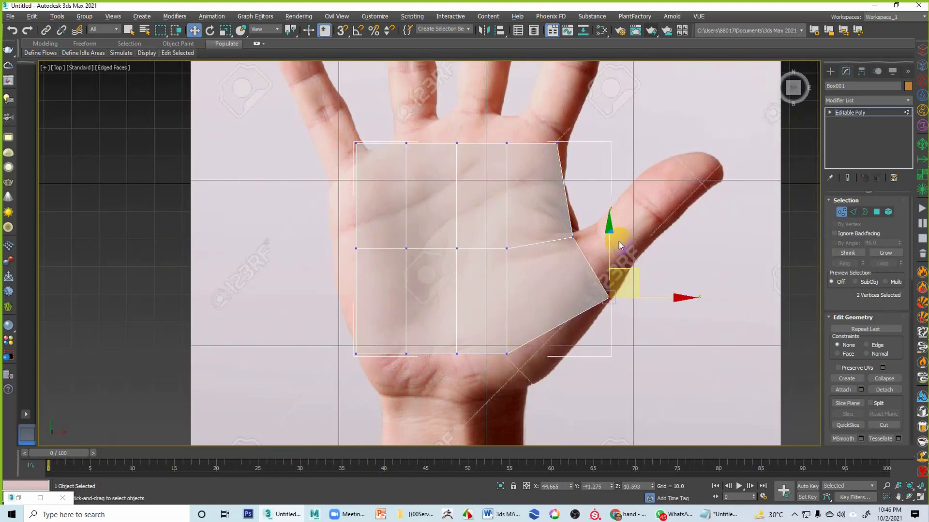
{"action": "left_click_drag", "start_coordinate": [631, 273], "coordinate": [641, 262]}
Step: Move the remaining lower-row vertices down to follow the heel of the palm along the wrist line
{"action": "left_click_drag", "start_coordinate": [511, 364], "coordinate": [536, 371]}
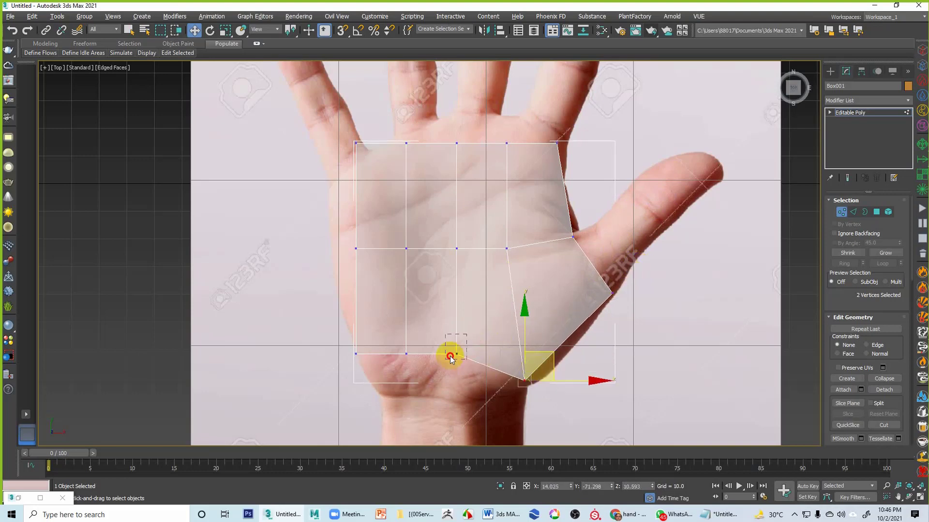
{"action": "left_click_drag", "start_coordinate": [450, 358], "coordinate": [468, 382]}
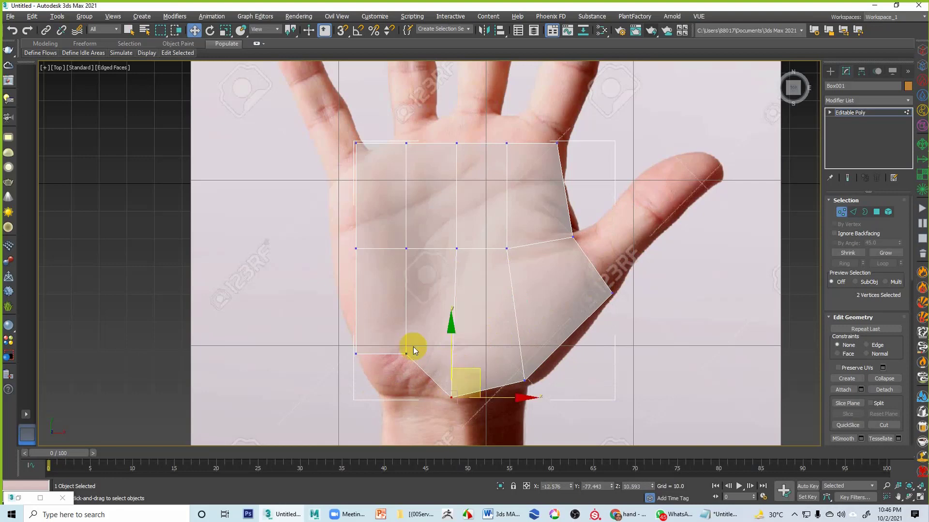
{"action": "left_click_drag", "start_coordinate": [413, 347], "coordinate": [402, 365]}
{"action": "left_click_drag", "start_coordinate": [432, 326], "coordinate": [418, 368]}
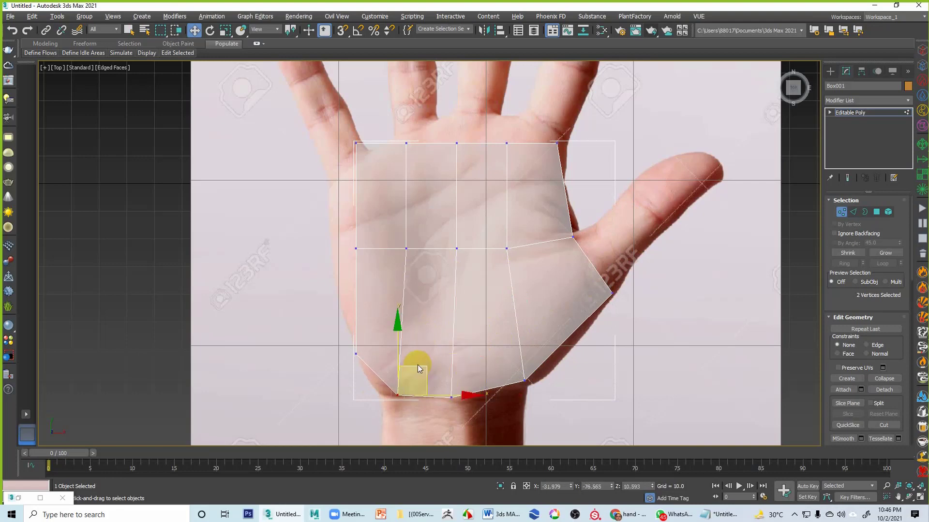
{"action": "left_click_drag", "start_coordinate": [345, 372], "coordinate": [345, 373]}
{"action": "left_click_drag", "start_coordinate": [382, 333], "coordinate": [394, 370]}
Step: Fit the little-finger-side vertices to the palm's outer edge, the little finger's outer base, and the gap between little and ring fingers
{"action": "mouse_move", "coordinate": [346, 239]}
{"action": "left_mouse_down"}
{"action": "mouse_move", "coordinate": [361, 260]}
{"action": "mouse_move", "coordinate": [361, 249]}
{"action": "left_mouse_up"}
{"action": "middle_click_drag", "start_coordinate": [377, 155], "coordinate": [386, 234]}
{"action": "mouse_move", "coordinate": [382, 201]}
{"action": "left_mouse_down"}
{"action": "mouse_move", "coordinate": [351, 246]}
{"action": "mouse_move", "coordinate": [369, 249]}
{"action": "left_mouse_up"}
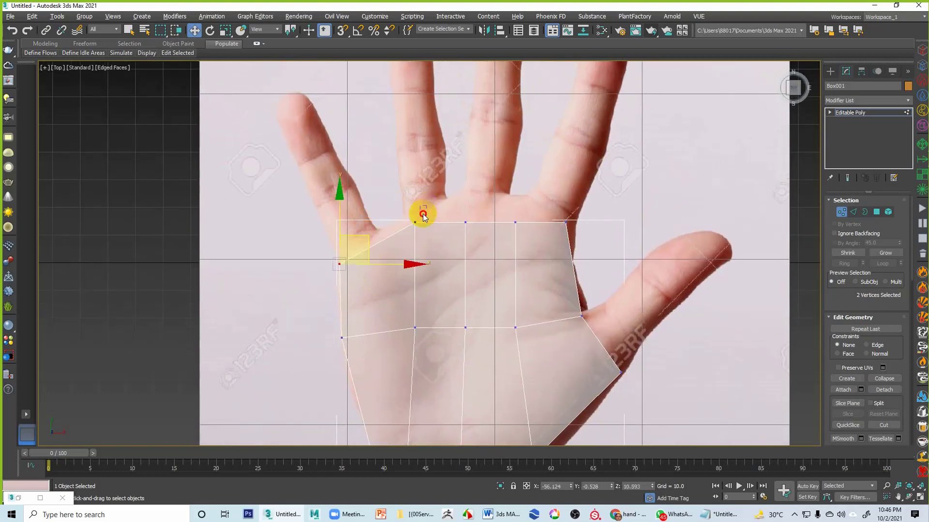
{"action": "left_click_drag", "start_coordinate": [422, 215], "coordinate": [401, 242]}
{"action": "left_click_drag", "start_coordinate": [443, 205], "coordinate": [418, 207]}
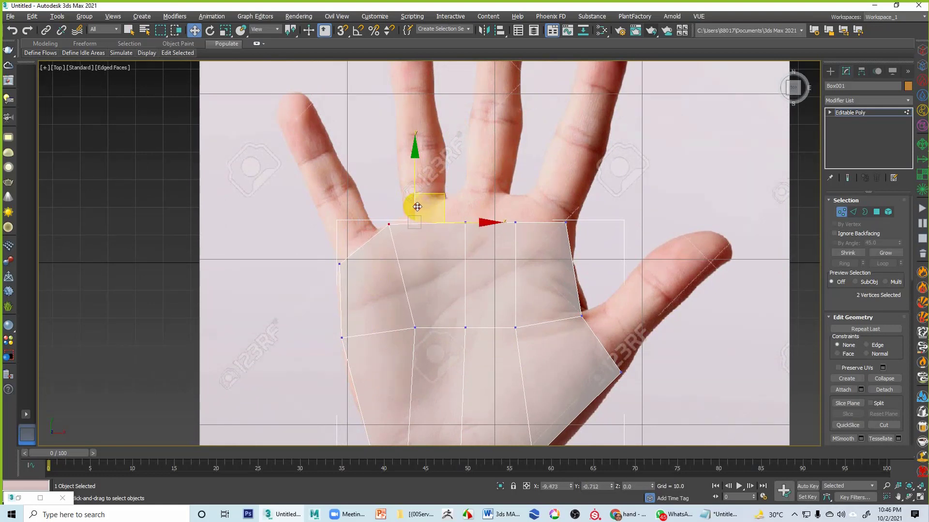
{"action": "left_click_drag", "start_coordinate": [357, 274], "coordinate": [369, 237]}
Step: Move the central upper vertices to the gap between ring and middle fingers, and nudge the neighbouring finger-gap and interior vertices into line
{"action": "left_click_drag", "start_coordinate": [449, 237], "coordinate": [464, 188]}
{"action": "left_click_drag", "start_coordinate": [395, 240], "coordinate": [396, 240]}
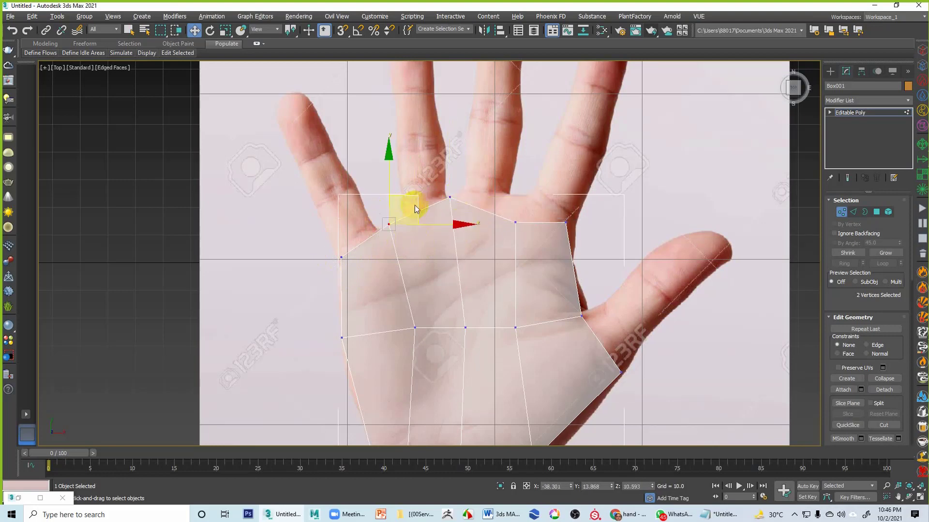
{"action": "left_click_drag", "start_coordinate": [410, 207], "coordinate": [421, 200]}
{"action": "left_click", "coordinate": [415, 328]}
{"action": "left_click_drag", "start_coordinate": [443, 329], "coordinate": [431, 329]}
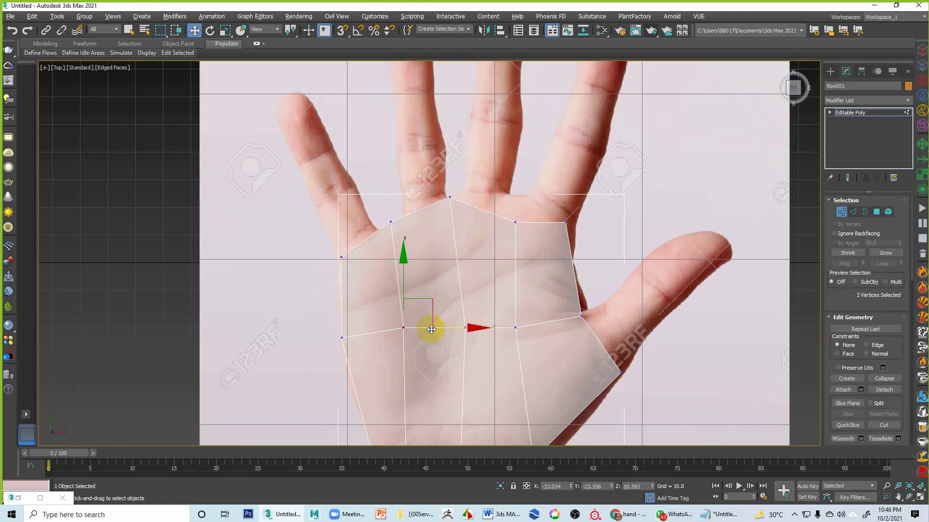
Step: Fit the upper vertices to the middle-index finger gap and the index finger's outer base, and refine those at the ring-middle gap
{"action": "middle_click_drag", "start_coordinate": [575, 275], "coordinate": [509, 260]}
{"action": "left_click", "coordinate": [520, 243]}
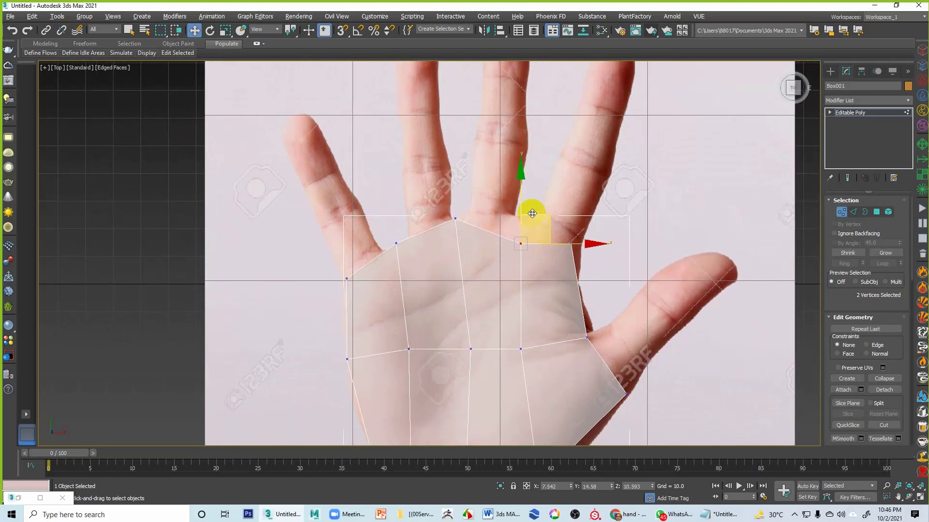
{"action": "left_click_drag", "start_coordinate": [533, 213], "coordinate": [533, 183]}
{"action": "left_click_drag", "start_coordinate": [560, 229], "coordinate": [579, 257]}
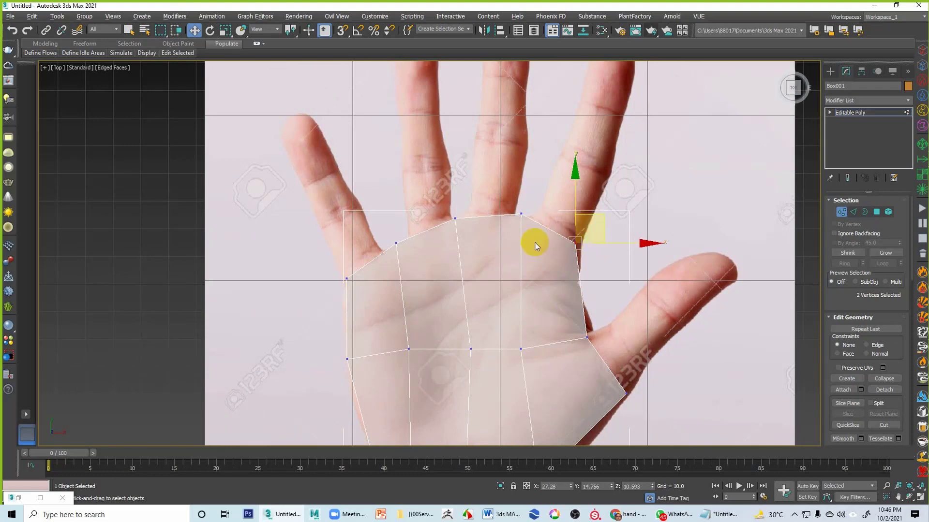
{"action": "left_click", "coordinate": [574, 235]}
{"action": "left_click_drag", "start_coordinate": [573, 232], "coordinate": [608, 232]}
{"action": "left_click", "coordinate": [588, 210]}
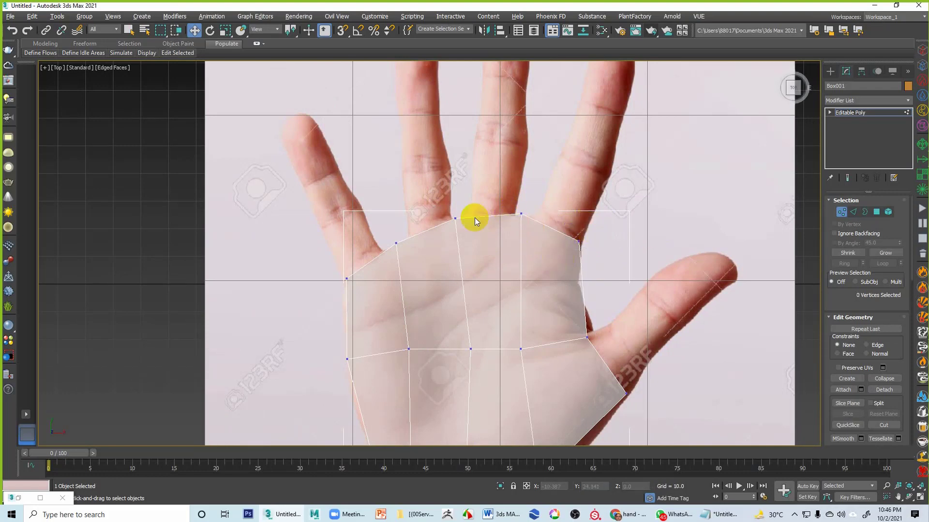
{"action": "left_click_drag", "start_coordinate": [467, 230], "coordinate": [490, 207]}
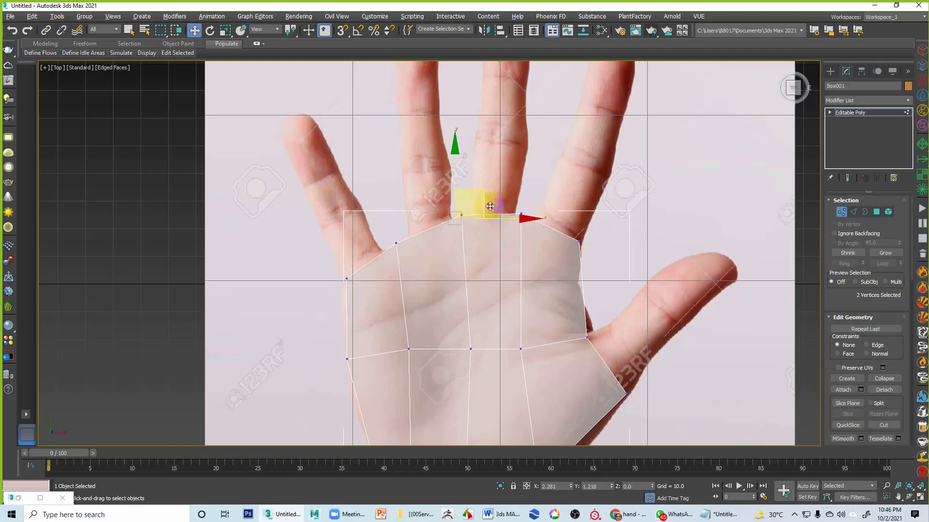
Step: Shift the interior palm vertices nearest the thumb slightly toward the thumb
{"action": "middle_click_drag", "start_coordinate": [500, 358], "coordinate": [503, 256]}
{"action": "left_click_drag", "start_coordinate": [503, 257], "coordinate": [549, 255]}
{"action": "middle_click_drag", "start_coordinate": [543, 321], "coordinate": [553, 252]}
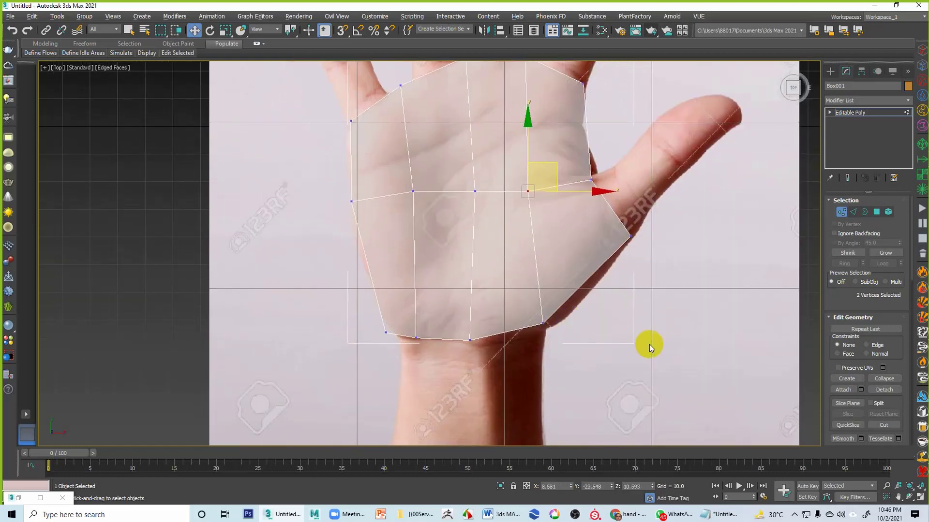
{"action": "left_click", "coordinate": [652, 344]}
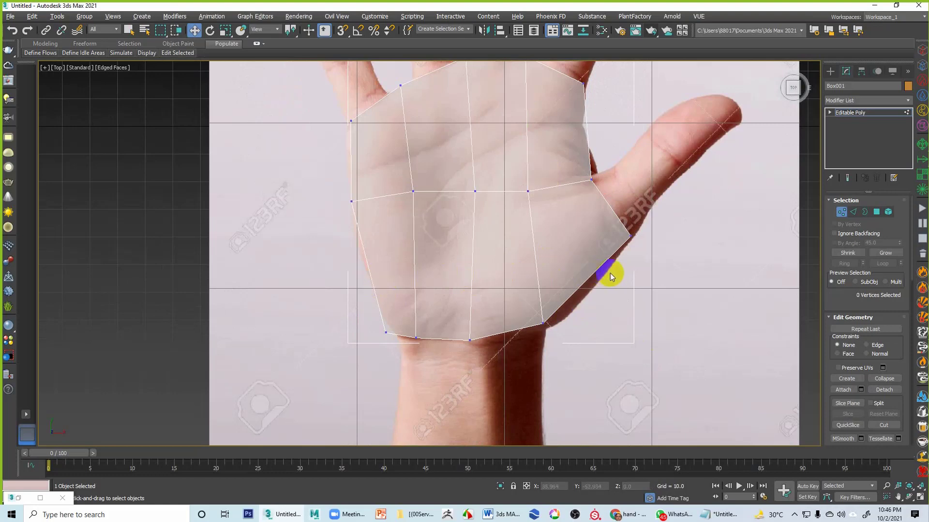
Step: Connect the ten lengthwise edges across the lower palm with a new crosswise edge loop, and return to vertex editing
{"action": "middle_click_drag", "start_coordinate": [535, 276], "coordinate": [570, 296]}
{"action": "scroll", "coordinate": [559, 352], "scroll_direction": "down", "scroll_amount": 2}
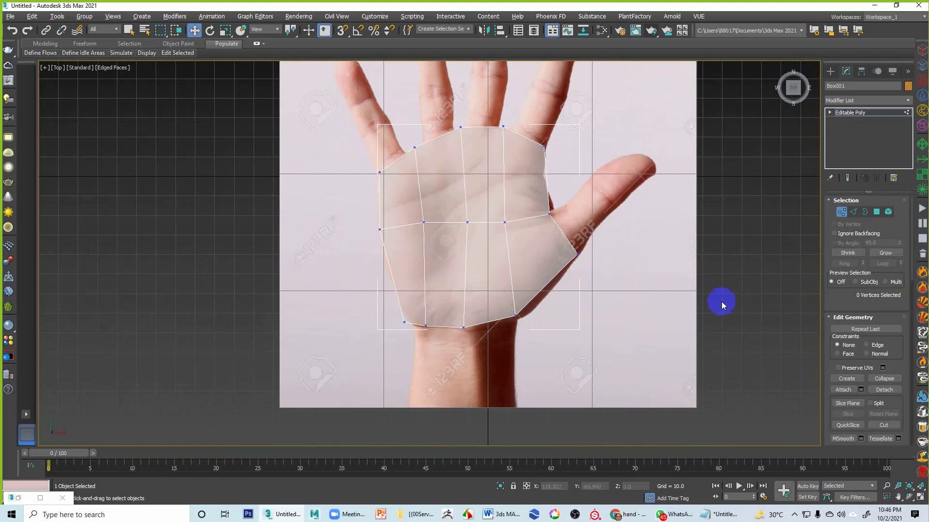
{"action": "left_click", "coordinate": [855, 213]}
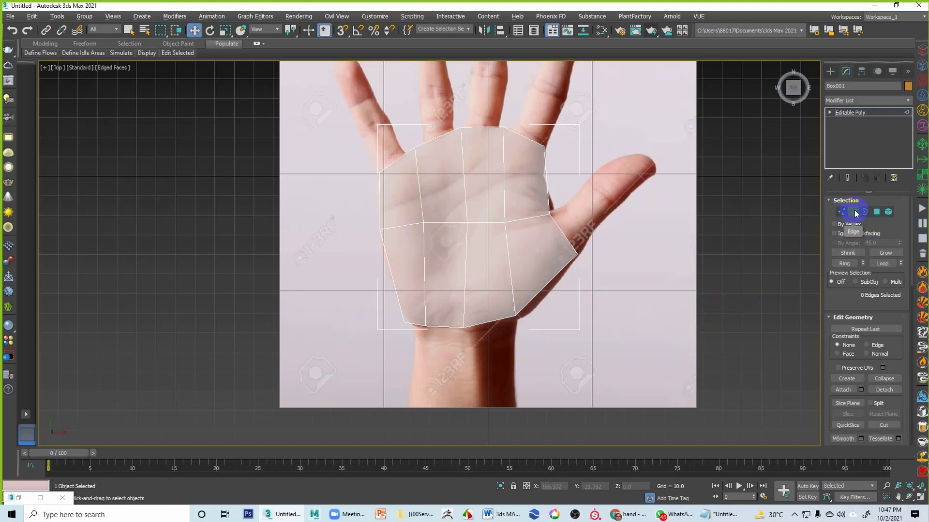
{"action": "left_click_drag", "start_coordinate": [570, 287], "coordinate": [369, 276]}
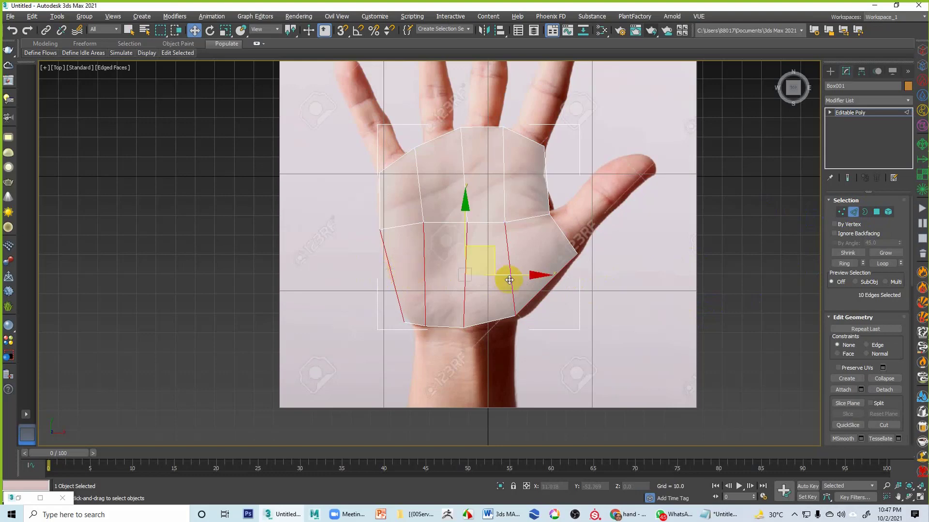
{"action": "right_click", "coordinate": [509, 279]}
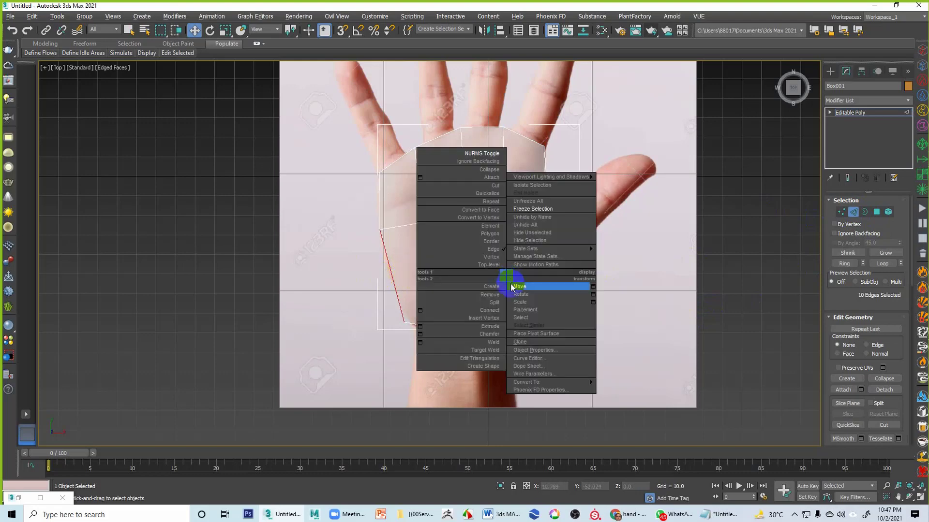
{"action": "left_click", "coordinate": [494, 312]}
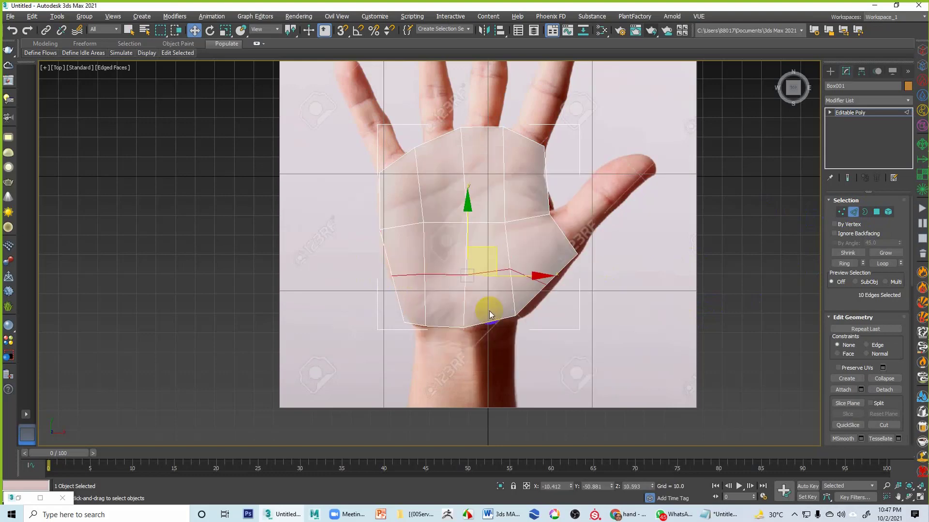
{"action": "left_click", "coordinate": [604, 297]}
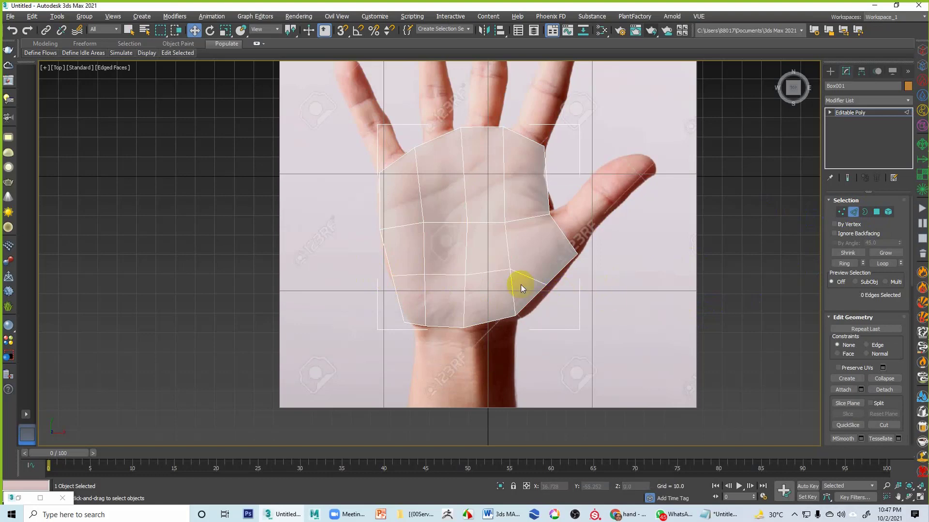
{"action": "left_click", "coordinate": [841, 212]}
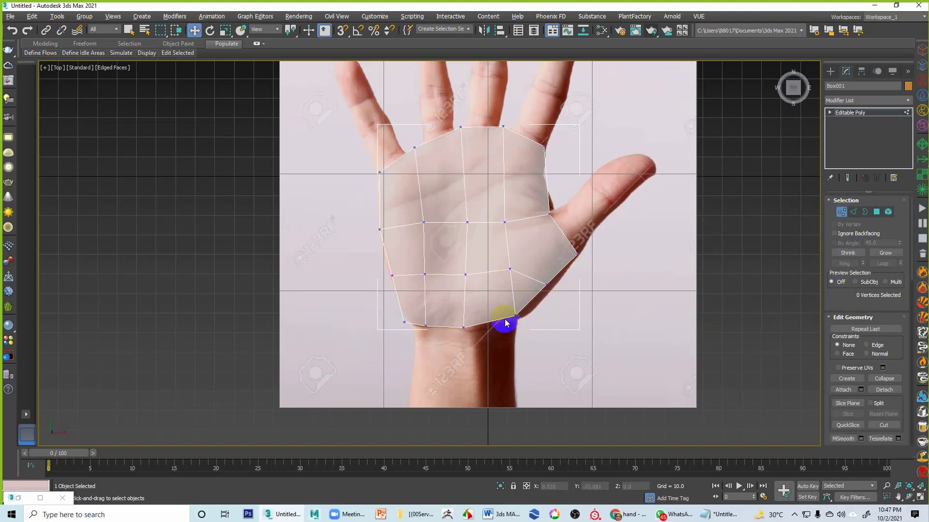
Step: Move the two lower thumb-side outline vertices of the palm outward onto the hand's edge in the reference
{"action": "scroll", "coordinate": [544, 303], "scroll_direction": "up", "scroll_amount": 2}
{"action": "left_click", "coordinate": [521, 257]}
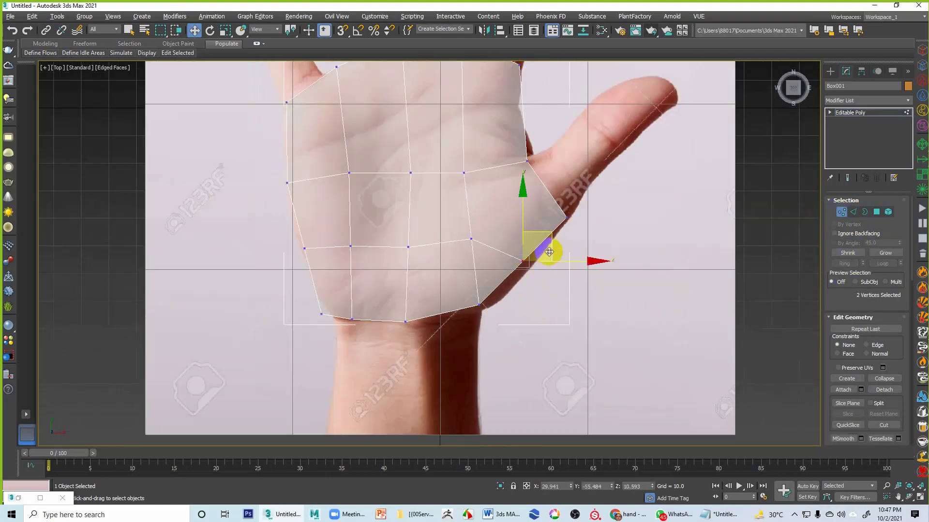
{"action": "left_click_drag", "start_coordinate": [549, 249], "coordinate": [561, 256]}
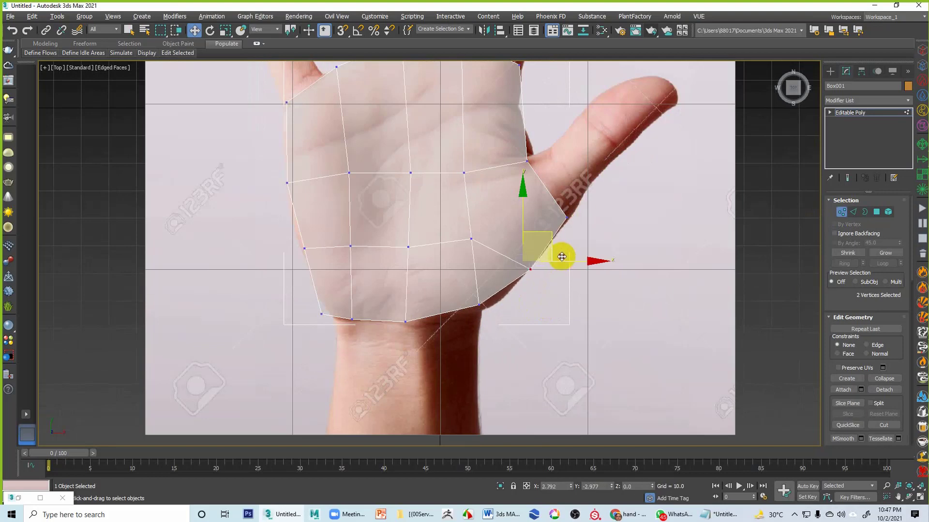
{"action": "left_click", "coordinate": [478, 304]}
{"action": "left_click_drag", "start_coordinate": [511, 299], "coordinate": [513, 304]}
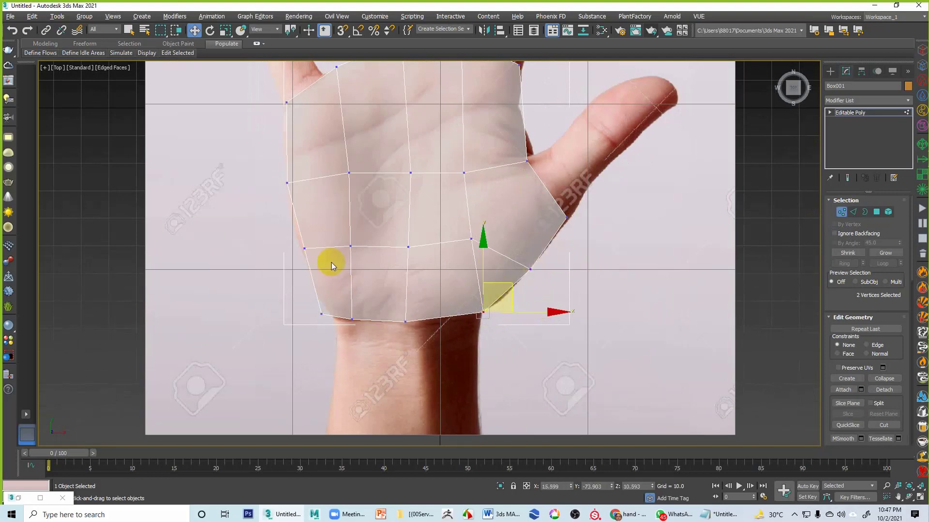
Step: Align the lower little-finger-side outline vertices, including the wrist corner, with the hand's edge
{"action": "left_click", "coordinate": [304, 248]}
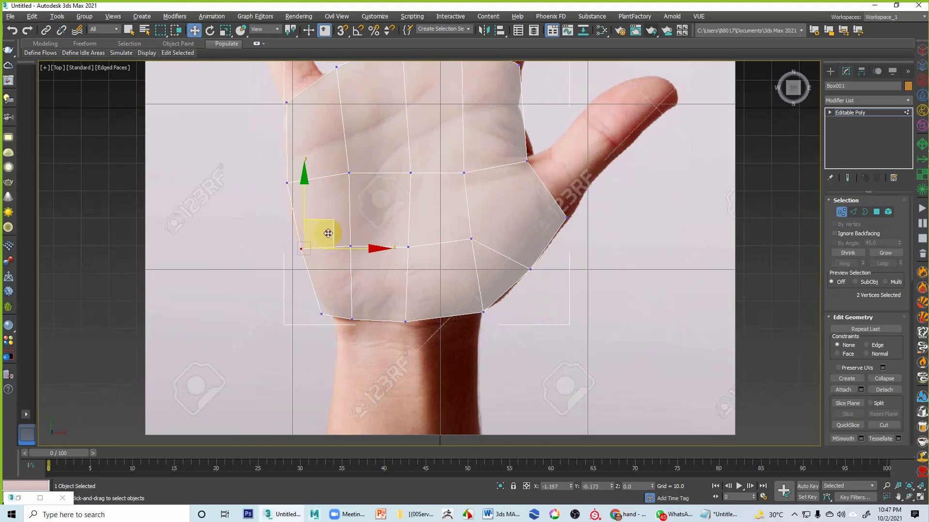
{"action": "left_click", "coordinate": [323, 313]}
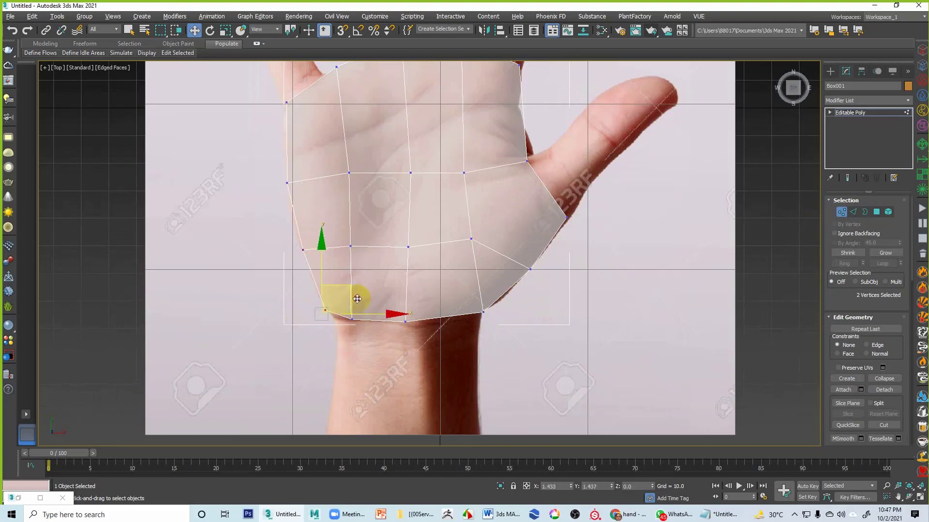
{"action": "left_click_drag", "start_coordinate": [357, 299], "coordinate": [356, 299]}
Step: Shift the two interior vertices below the ring finger's gaps toward the little-finger side to straighten the lengthwise edges
{"action": "middle_click_drag", "start_coordinate": [472, 349], "coordinate": [467, 377]}
{"action": "middle_click_drag", "start_coordinate": [462, 269], "coordinate": [474, 353]}
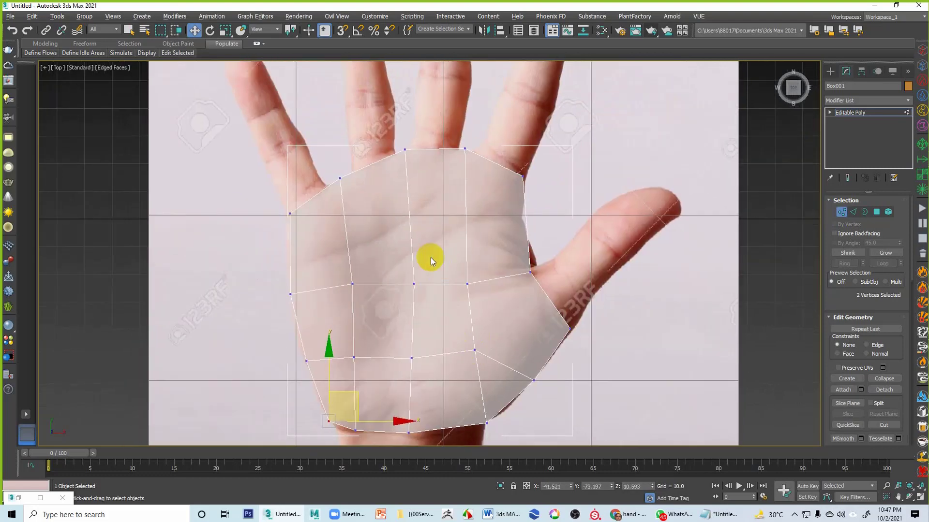
{"action": "left_click", "coordinate": [414, 284]}
{"action": "left_click_drag", "start_coordinate": [442, 284], "coordinate": [435, 284]}
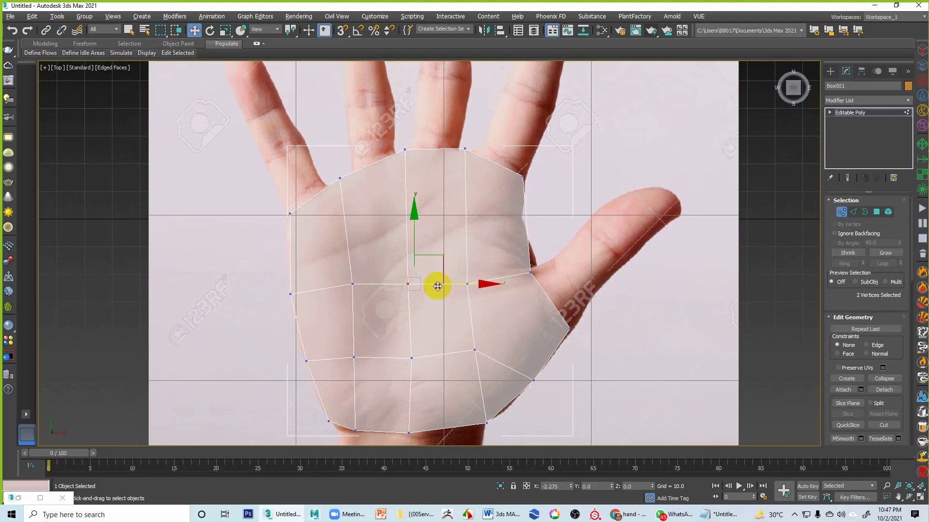
{"action": "left_click", "coordinate": [367, 286]}
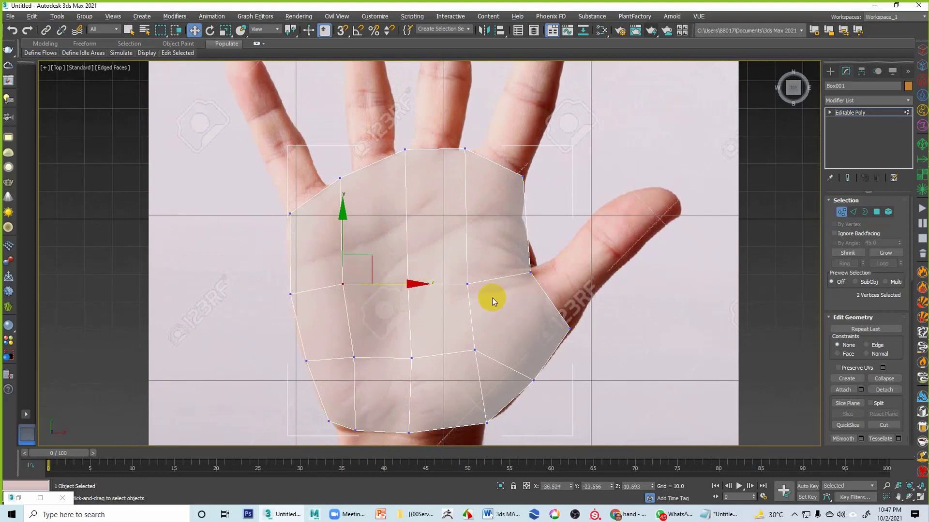
{"action": "left_click", "coordinate": [704, 370]}
Step: Select the palm's side polygon at the base of the middle finger in the Perspective view, with edged faces shown
{"action": "middle_click_drag", "start_coordinate": [573, 256], "coordinate": [559, 315]}
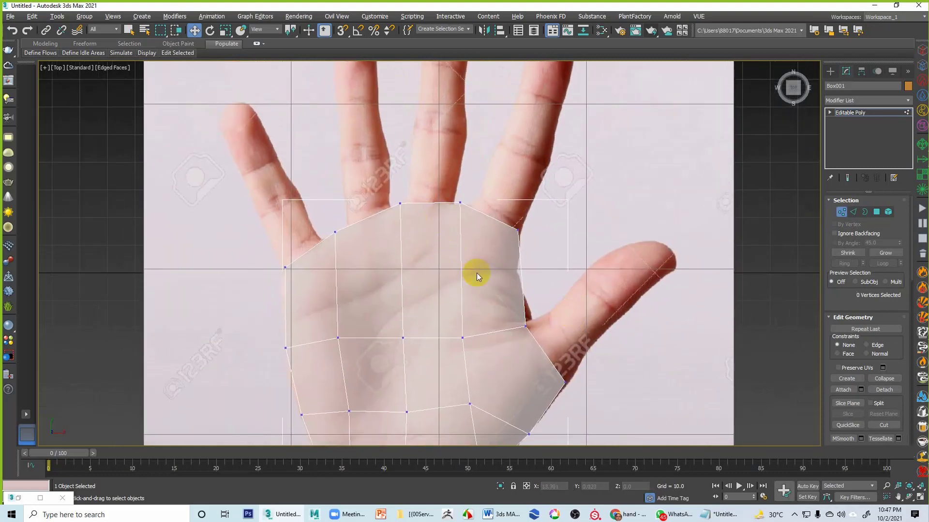
{"action": "middle_click_drag", "start_coordinate": [476, 273], "coordinate": [498, 298]}
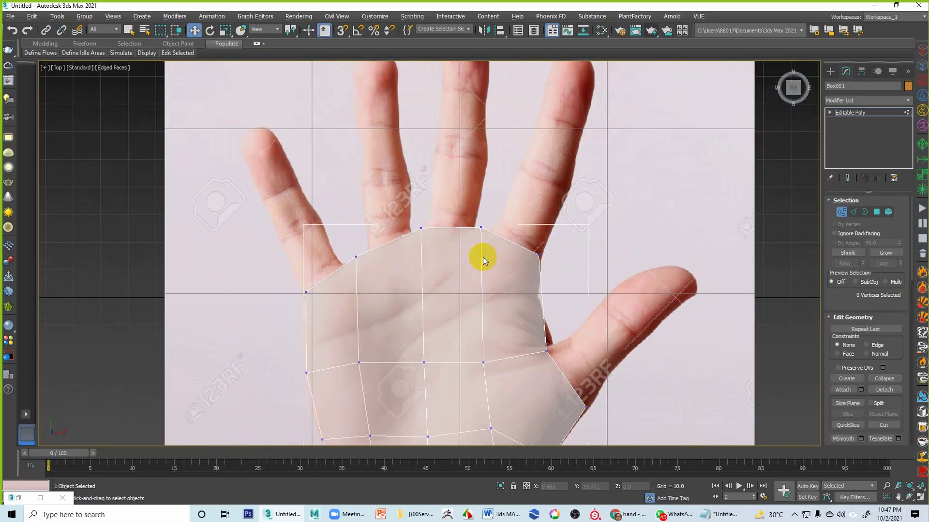
{"action": "left_click", "coordinate": [878, 212]}
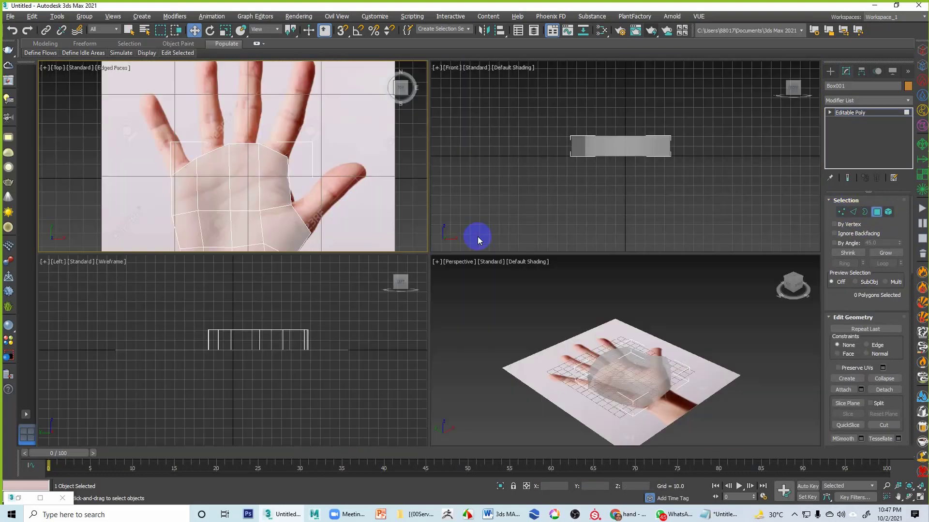
{"action": "key", "text": "alt+w"}
{"action": "key", "text": "alt+w"}
{"action": "mouse_move", "coordinate": [556, 318]}
{"action": "middle_mouse_down", "text": "alt"}
{"action": "mouse_move", "coordinate": [633, 289]}
{"action": "mouse_move", "coordinate": [590, 304]}
{"action": "mouse_move", "coordinate": [596, 315]}
{"action": "mouse_move", "coordinate": [555, 280]}
{"action": "middle_mouse_up", "text": "alt"}
{"action": "key", "text": "F4"}
{"action": "left_click", "coordinate": [536, 267]}
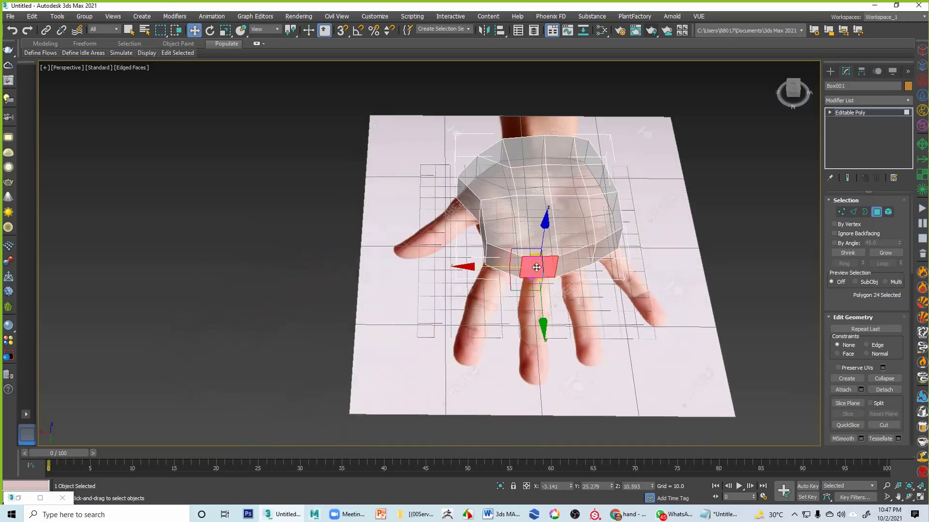
{"action": "scroll", "coordinate": [577, 299], "scroll_direction": "up", "scroll_amount": 2}
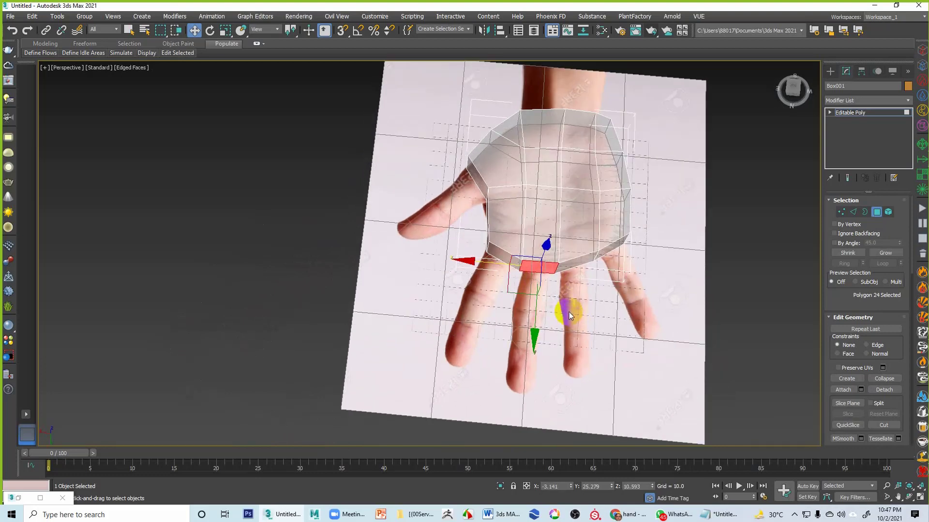
{"action": "scroll", "coordinate": [569, 312], "scroll_direction": "up", "scroll_amount": 4}
Step: Extrude the middle finger's base polygon slightly and scale its end face down to about 84 percent
{"action": "right_click", "coordinate": [519, 251]}
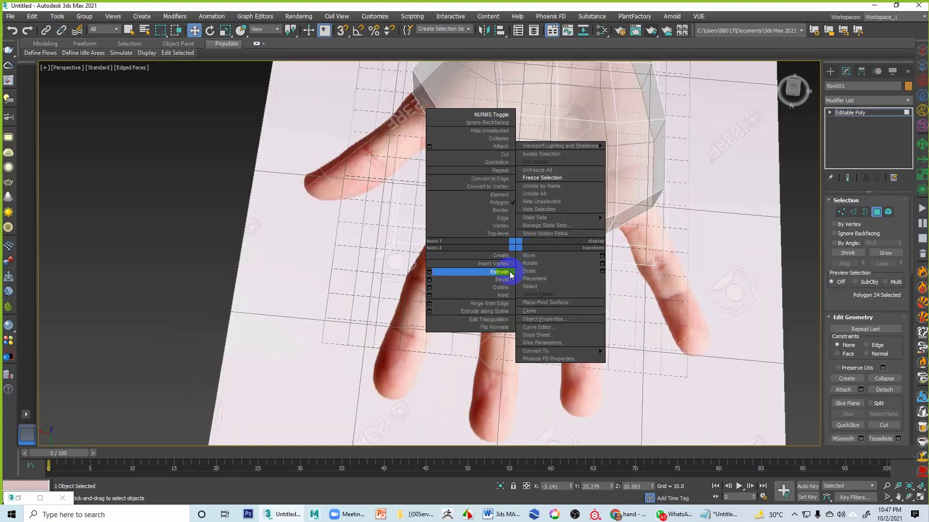
{"action": "left_click", "coordinate": [512, 270]}
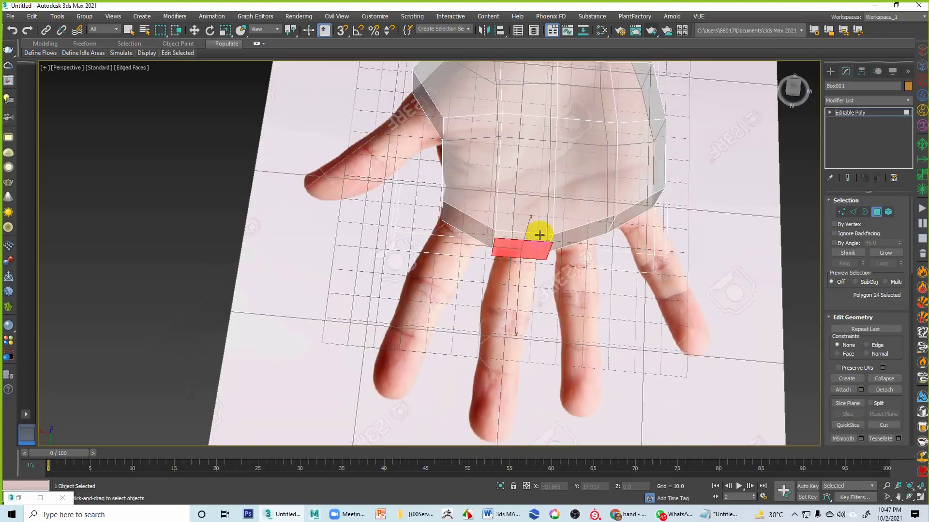
{"action": "key", "text": "r"}
{"action": "left_click_drag", "start_coordinate": [529, 251], "coordinate": [529, 260]}
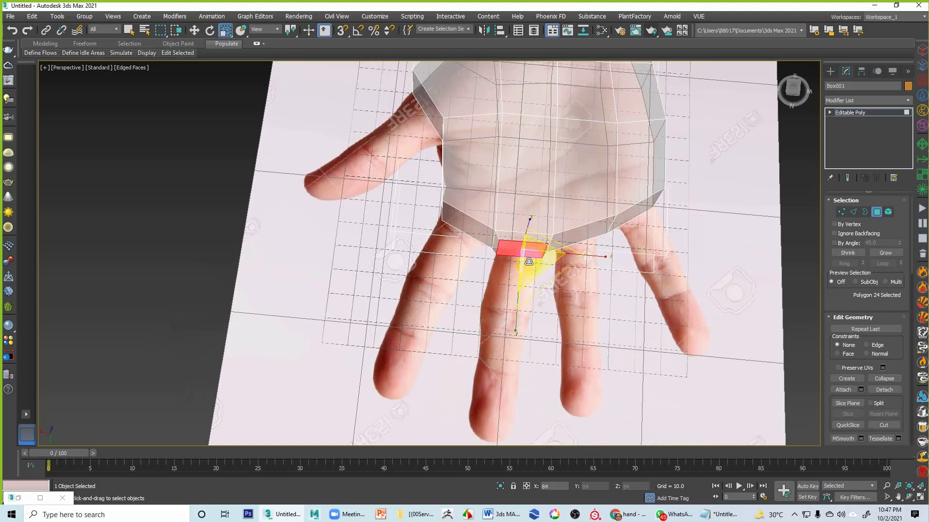
Step: Extrude the end face to the middle finger's lower joint and form the joint with a short extrusion, scaling the face to about 90 percent
{"action": "right_click", "coordinate": [503, 255]}
{"action": "left_click", "coordinate": [482, 271]}
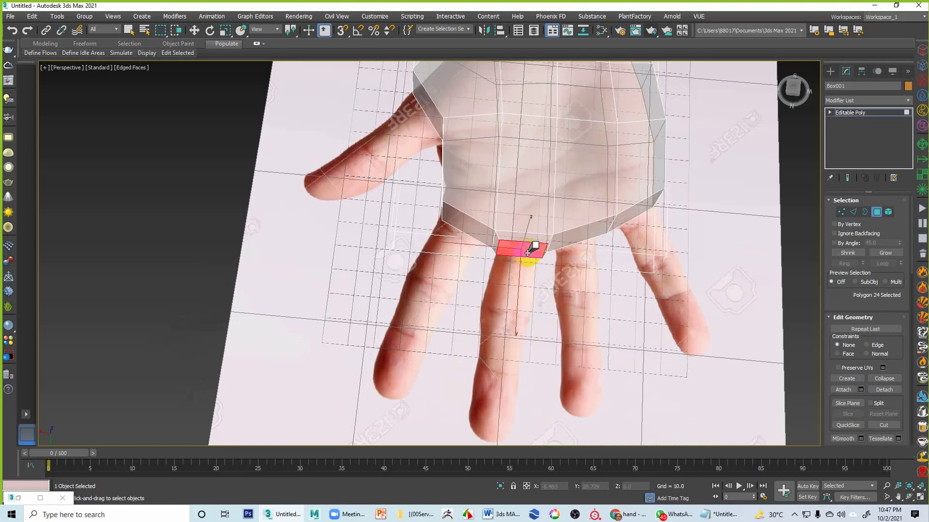
{"action": "left_click_drag", "start_coordinate": [530, 251], "coordinate": [588, 160]}
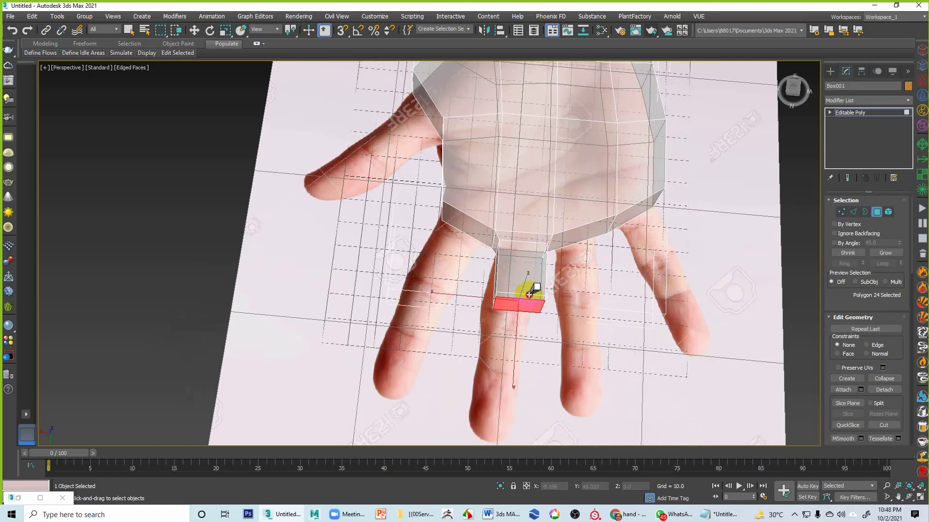
{"action": "key", "text": "r"}
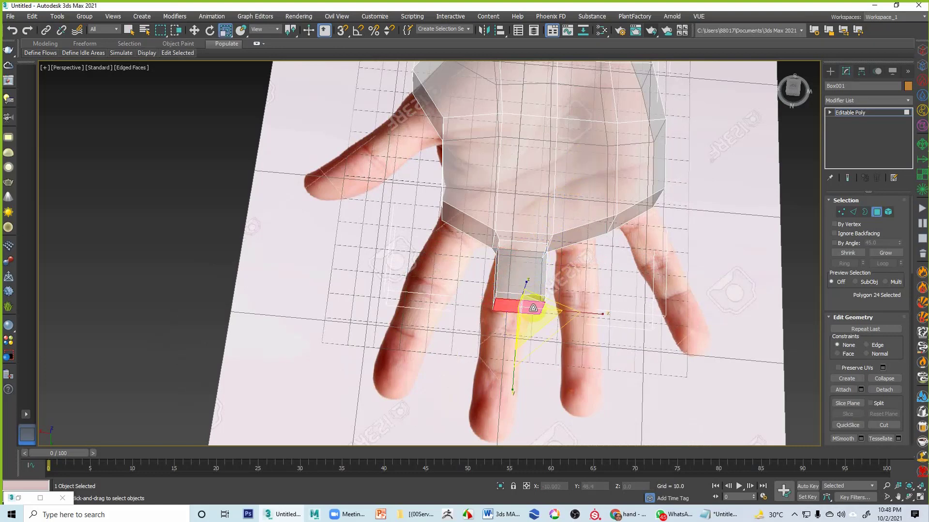
{"action": "left_click_drag", "start_coordinate": [533, 308], "coordinate": [525, 327]}
{"action": "right_click", "coordinate": [530, 313]}
{"action": "left_click", "coordinate": [516, 336]}
{"action": "key", "text": "r"}
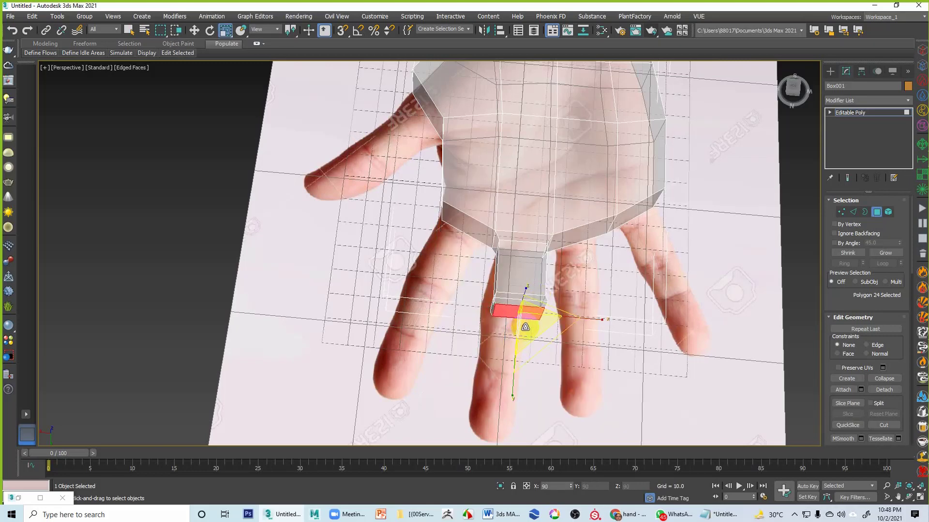
Step: Extrude the end face along the middle finger to its upper joint and scale it down slightly
{"action": "middle_click_drag", "start_coordinate": [578, 346], "coordinate": [532, 332], "text": "alt"}
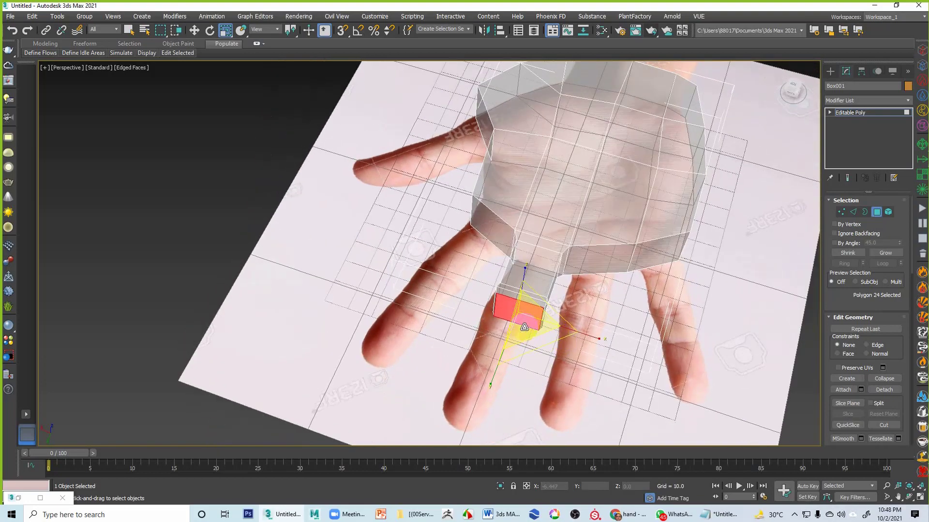
{"action": "right_click", "coordinate": [520, 325]}
{"action": "left_click", "coordinate": [506, 343]}
{"action": "left_click_drag", "start_coordinate": [508, 327], "coordinate": [578, 232]}
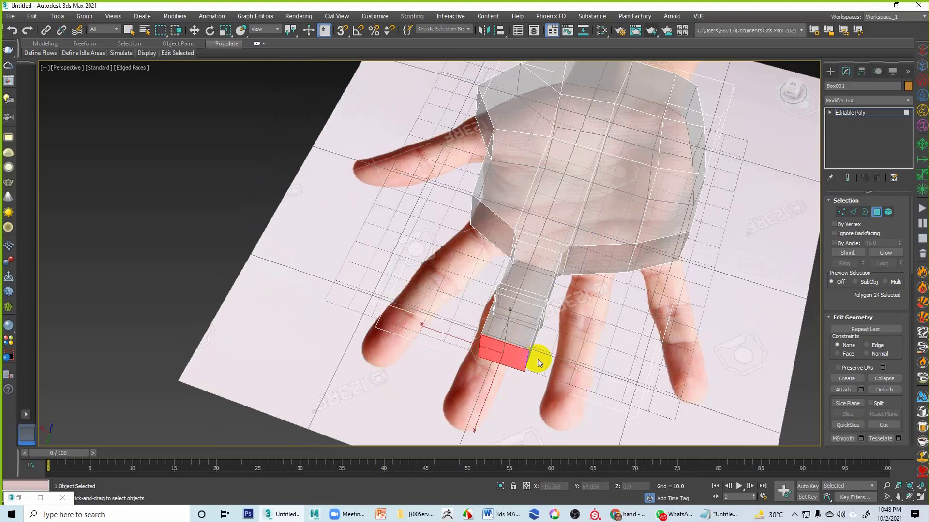
{"action": "key", "text": "r"}
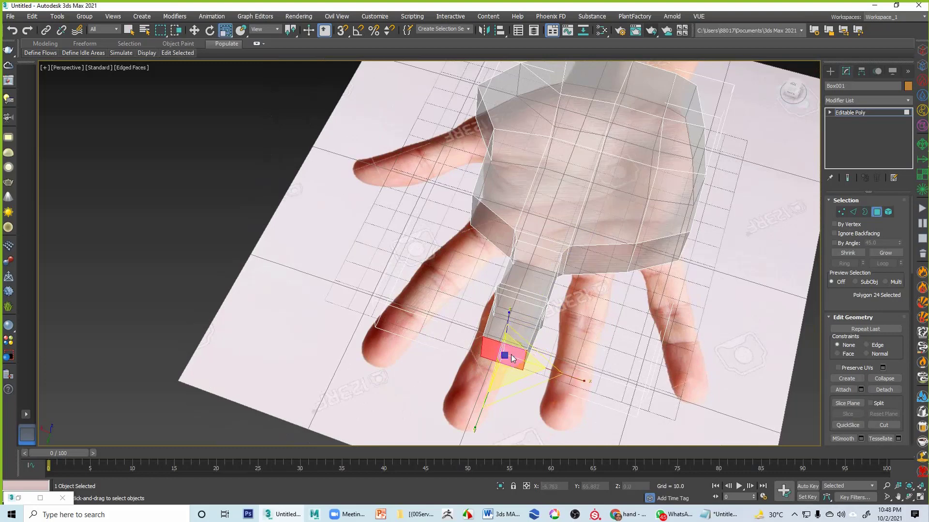
Step: Form the upper joint with two short extrusions, scaling the face to about 109 percent after the first and narrowing it after the second
{"action": "right_click", "coordinate": [513, 357]}
{"action": "left_click", "coordinate": [507, 382]}
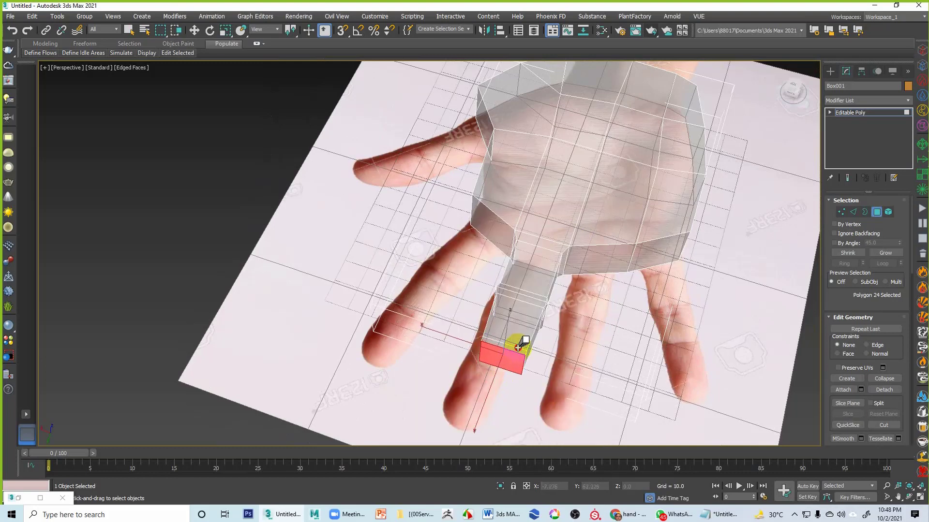
{"action": "key", "text": "r"}
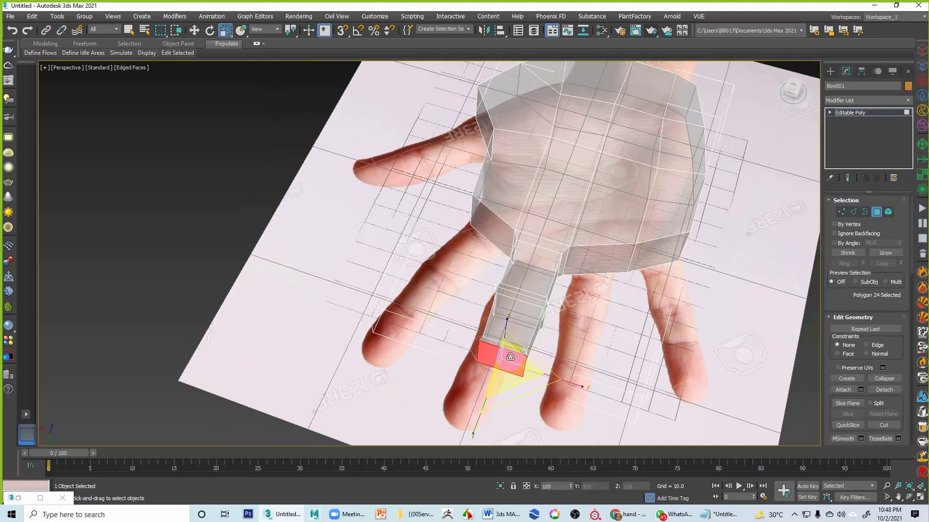
{"action": "right_click", "coordinate": [506, 371]}
{"action": "left_click", "coordinate": [494, 382]}
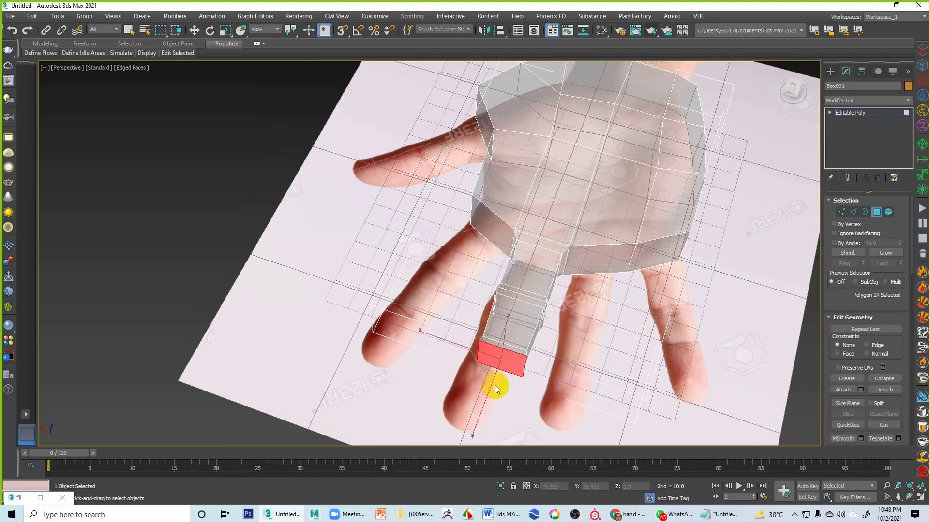
{"action": "key", "text": "r"}
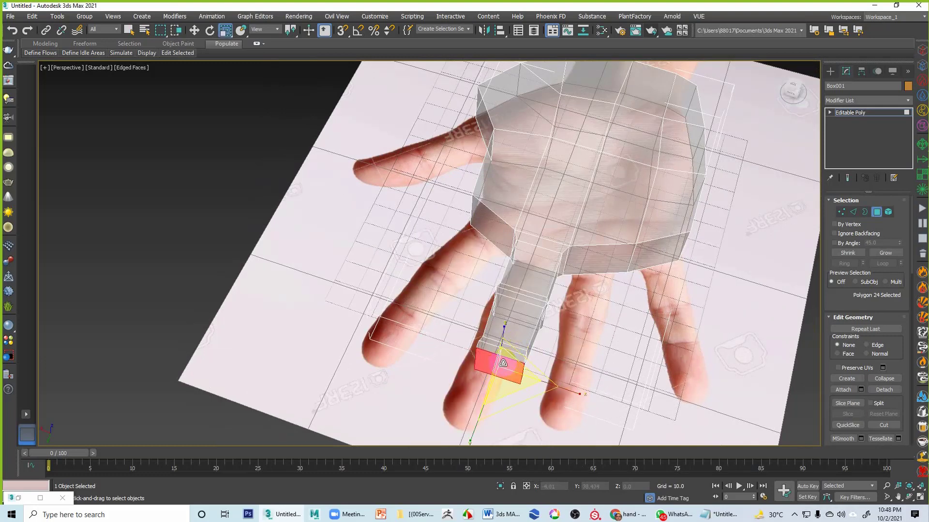
Step: Extrude the end face to the middle fingertip, narrow the tip, and return to the Top view with the face deselected
{"action": "right_click", "coordinate": [497, 371]}
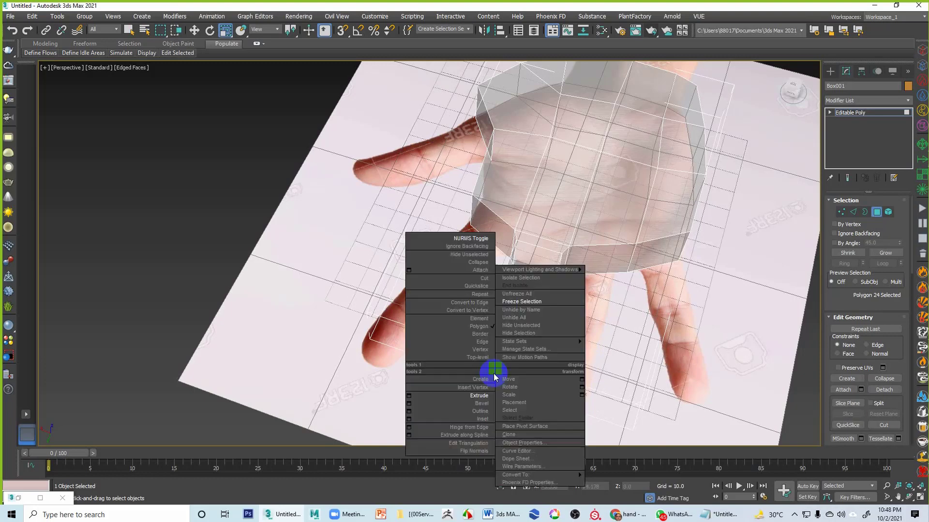
{"action": "left_click", "coordinate": [491, 395]}
{"action": "left_click_drag", "start_coordinate": [503, 359], "coordinate": [535, 342]}
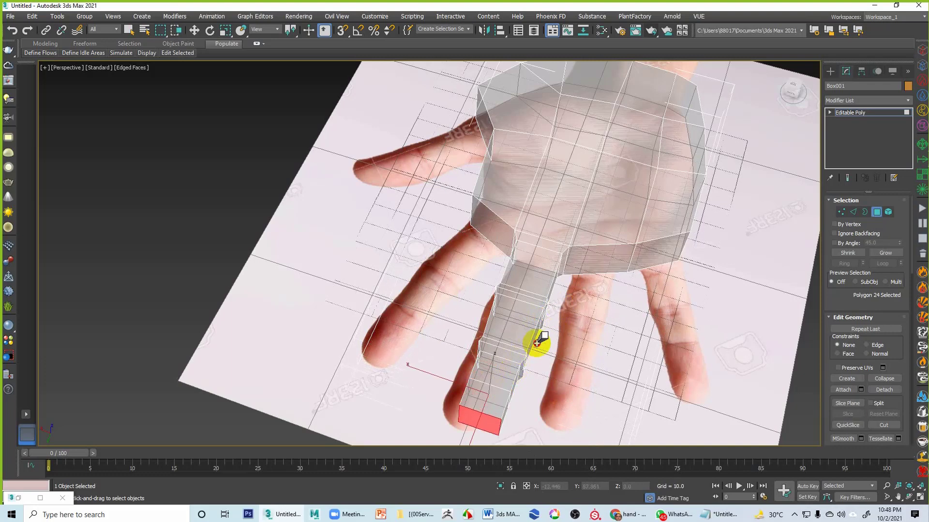
{"action": "key", "text": "r"}
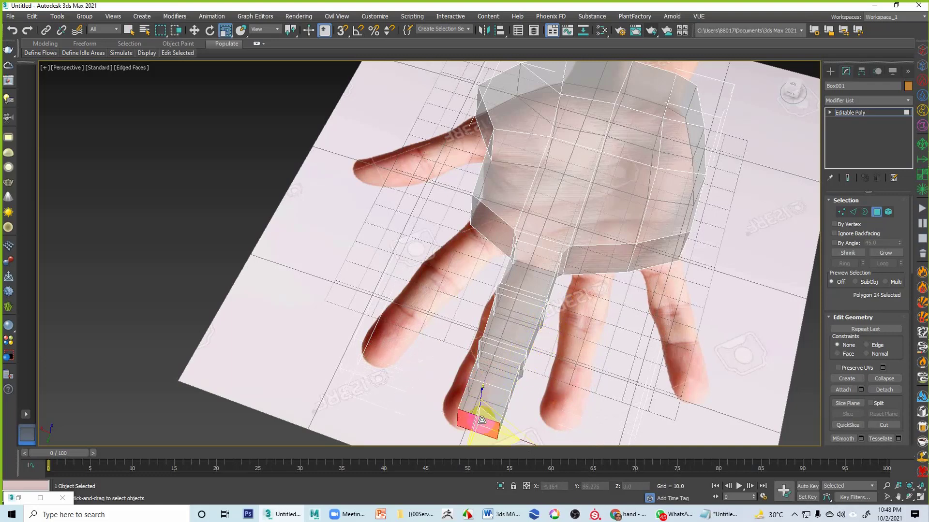
{"action": "left_click_drag", "start_coordinate": [482, 421], "coordinate": [478, 433]}
{"action": "left_click", "coordinate": [422, 353]}
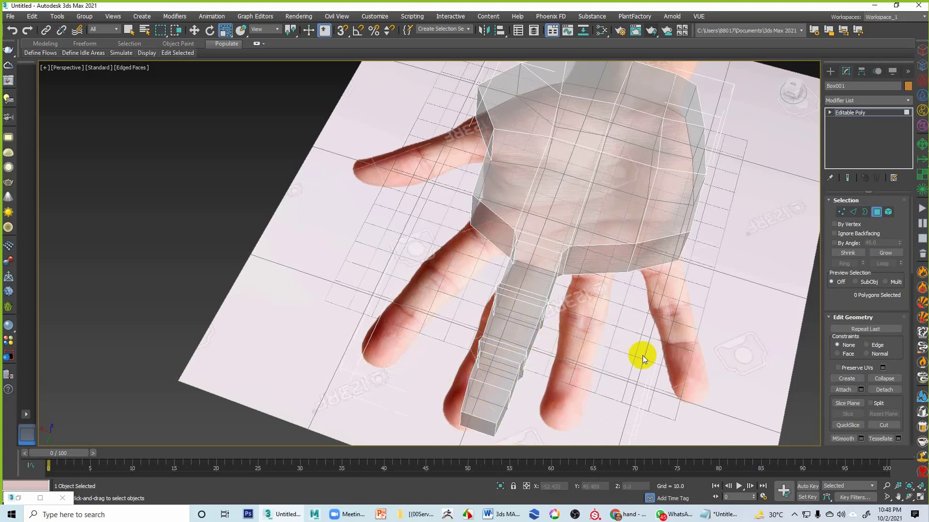
{"action": "key", "text": "alt+w"}
{"action": "key", "text": "alt+w"}
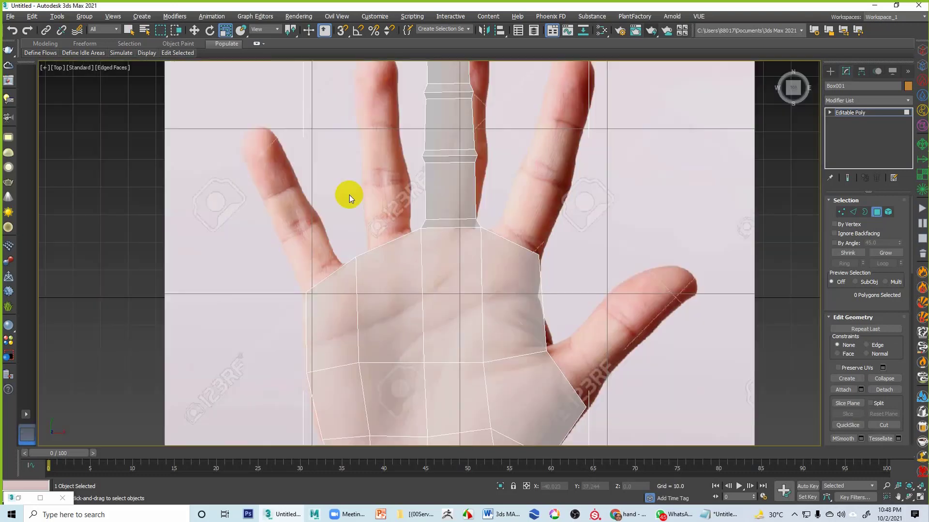
{"action": "scroll", "coordinate": [522, 269], "scroll_direction": "down", "scroll_amount": 5}
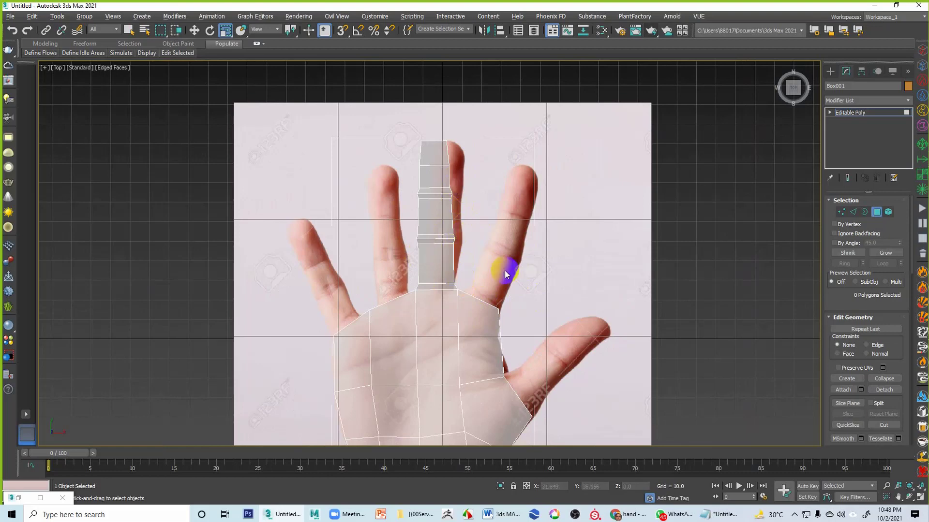
{"action": "middle_click_drag", "start_coordinate": [544, 284], "coordinate": [563, 204]}
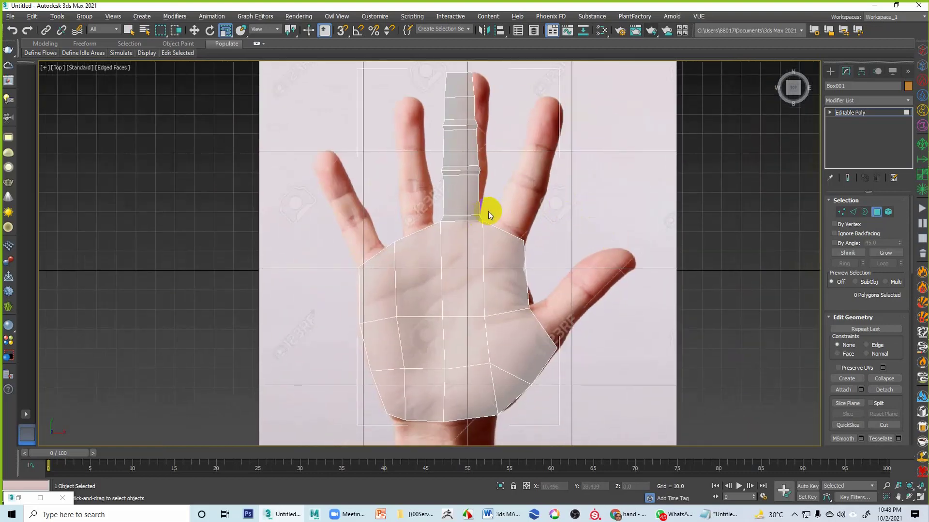
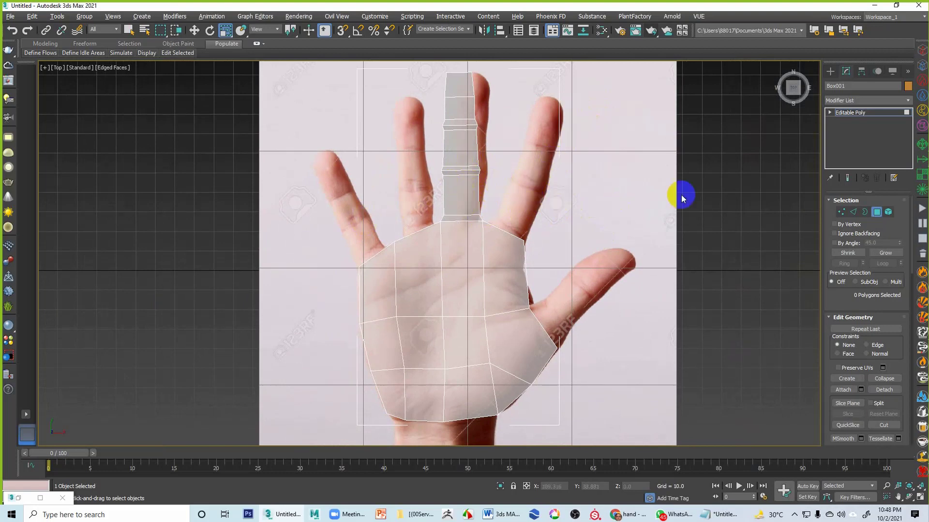
Step: Leave polygon editing and clone the whole hand mesh as a single Copy placed beside the reference image
{"action": "left_click", "coordinate": [201, 32]}
{"action": "left_click", "coordinate": [876, 212]}
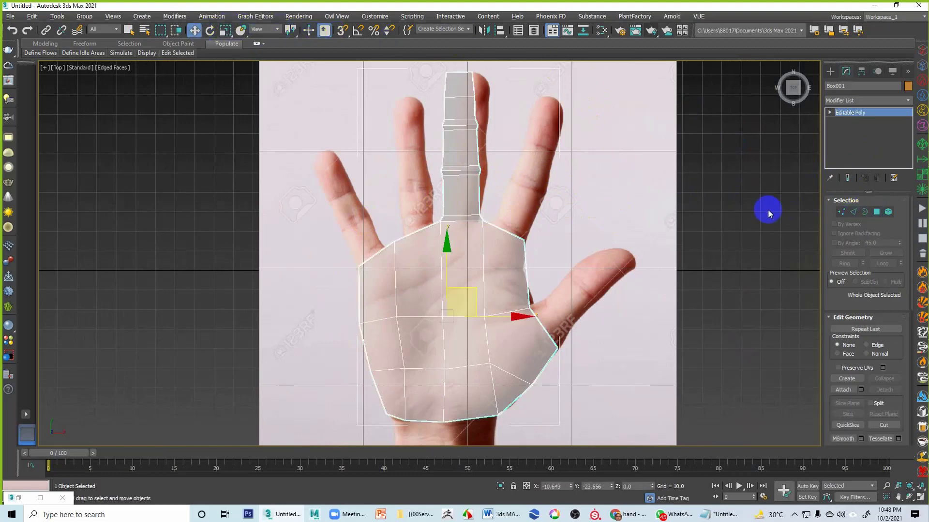
{"action": "left_click", "coordinate": [705, 211]}
{"action": "left_click", "coordinate": [467, 246]}
{"action": "middle_click_drag", "start_coordinate": [495, 291], "coordinate": [547, 259]}
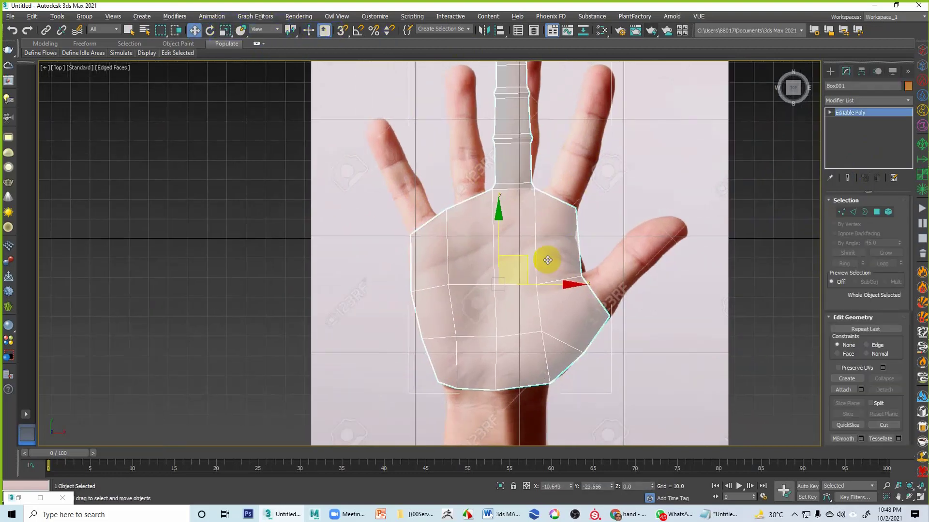
{"action": "left_click_drag", "start_coordinate": [556, 284], "coordinate": [167, 282], "text": "shift"}
{"action": "left_click", "coordinate": [475, 302]}
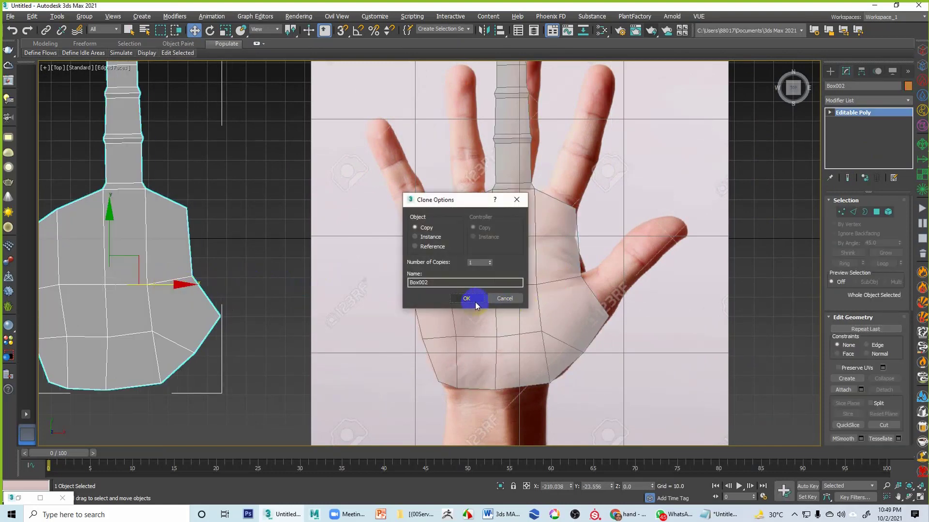
{"action": "scroll", "coordinate": [315, 239], "scroll_direction": "down", "scroll_amount": 6}
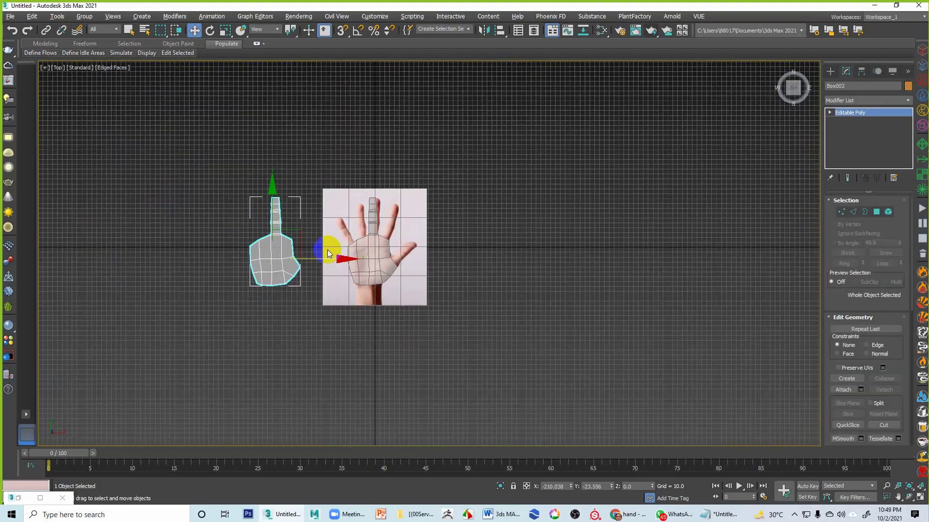
{"action": "scroll", "coordinate": [354, 245], "scroll_direction": "up", "scroll_amount": 2}
{"action": "scroll", "coordinate": [280, 201], "scroll_direction": "up", "scroll_amount": 5}
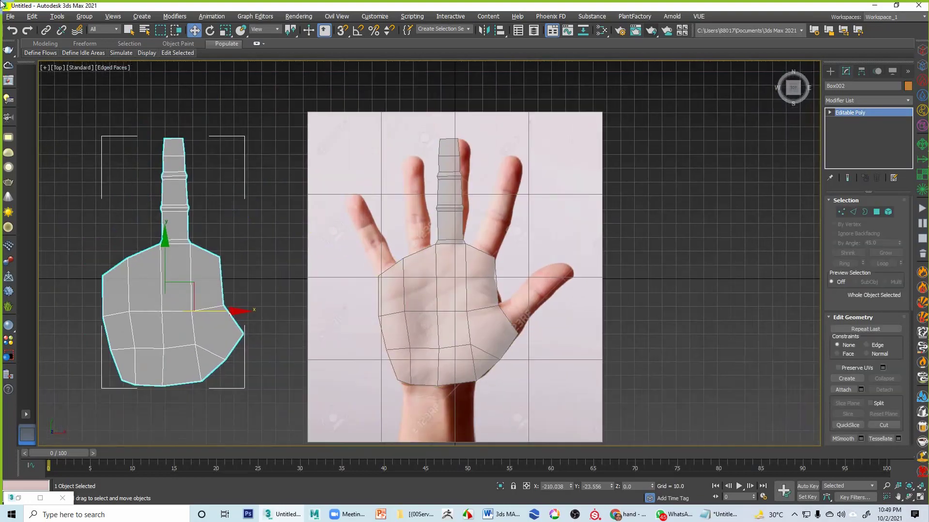
Step: Save the scene as "hand model" in the [(00Serve Human)] folder on drive G
{"action": "left_click", "coordinate": [11, 18]}
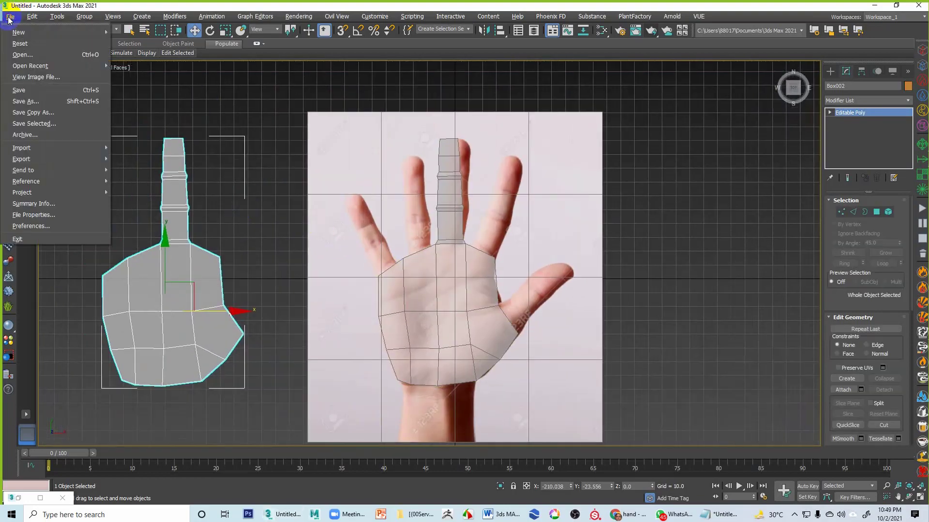
{"action": "left_click", "coordinate": [38, 90]}
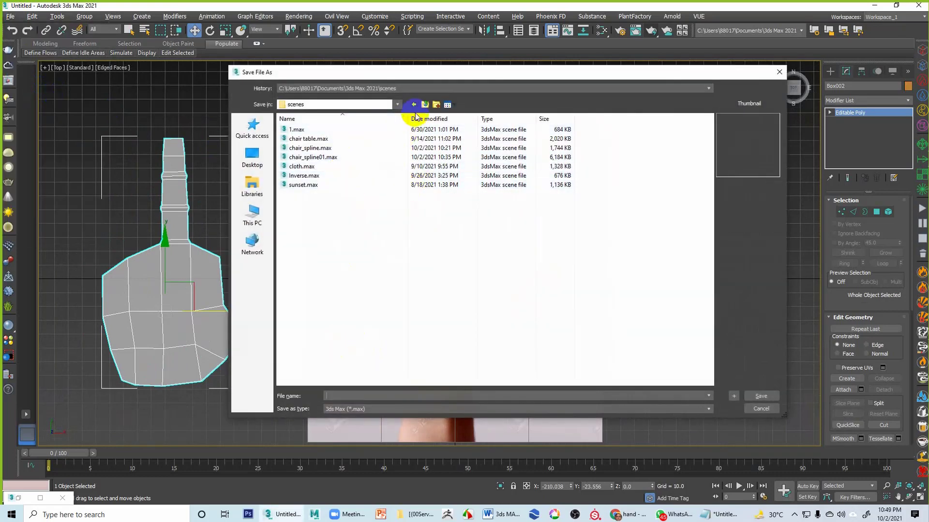
{"action": "left_click", "coordinate": [437, 89]}
{"action": "left_click", "coordinate": [400, 104]}
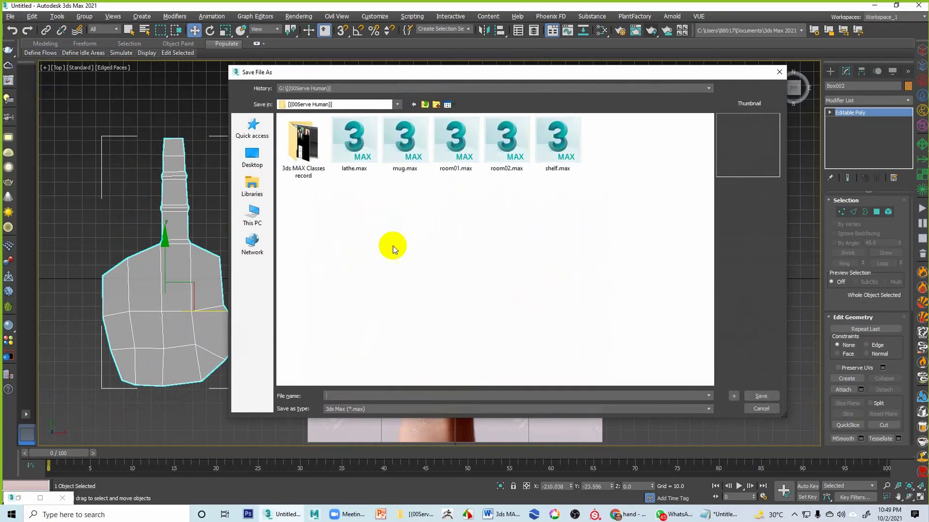
{"action": "left_click", "coordinate": [351, 395]}
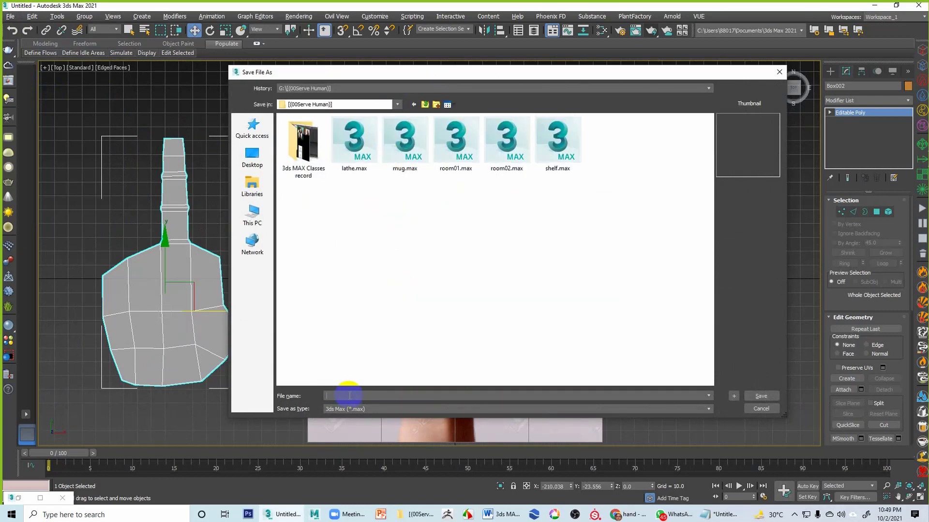
{"action": "type", "text": "hand"}
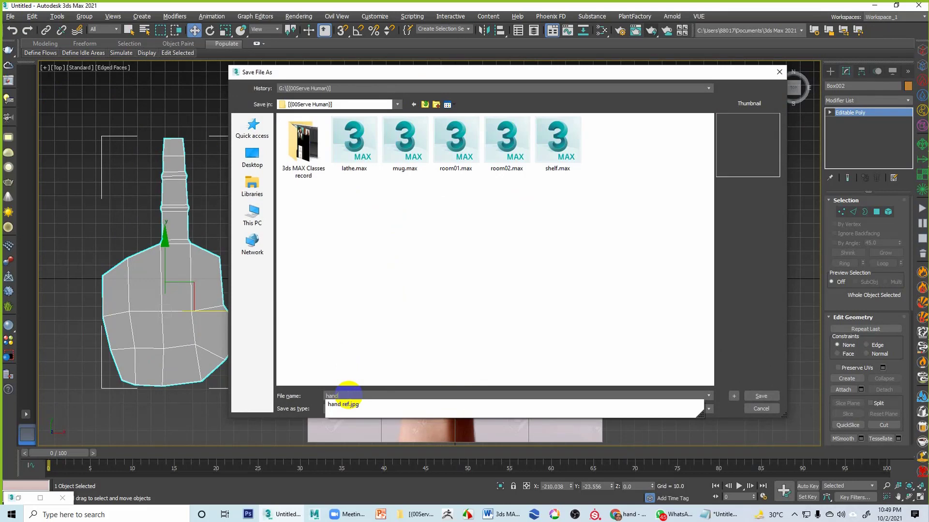
{"action": "type", "text": " model"}
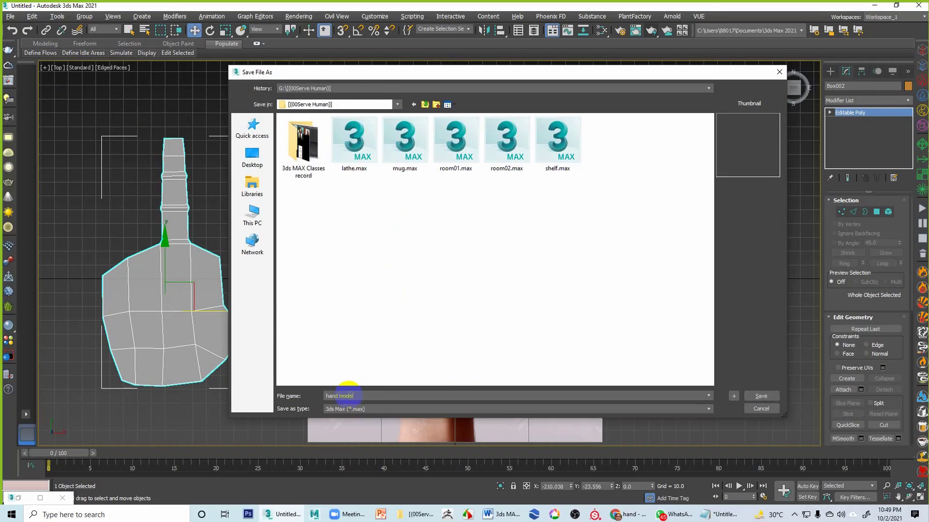
{"action": "key", "text": "Return"}
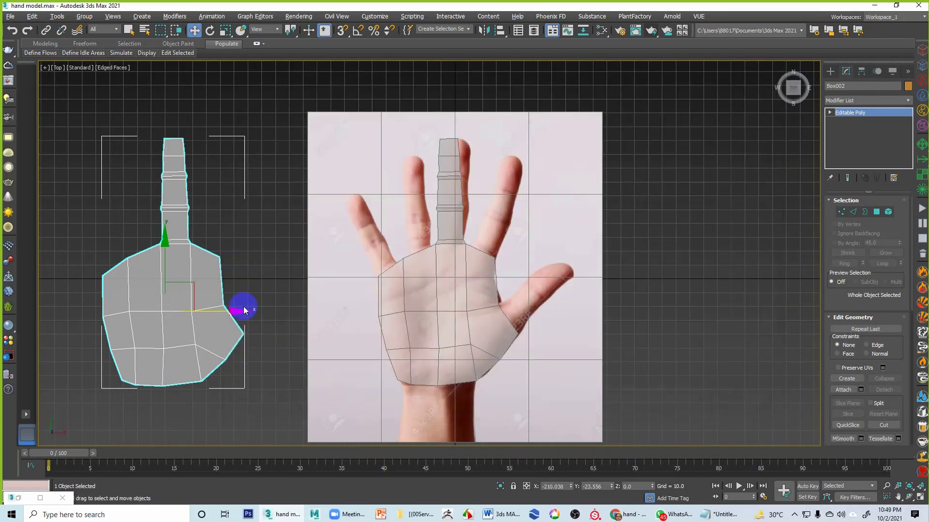
Step: Delete all palm polygons of the cloned hand, including the leftover side faces, keeping only its finger
{"action": "middle_click_drag", "start_coordinate": [222, 251], "coordinate": [342, 245]}
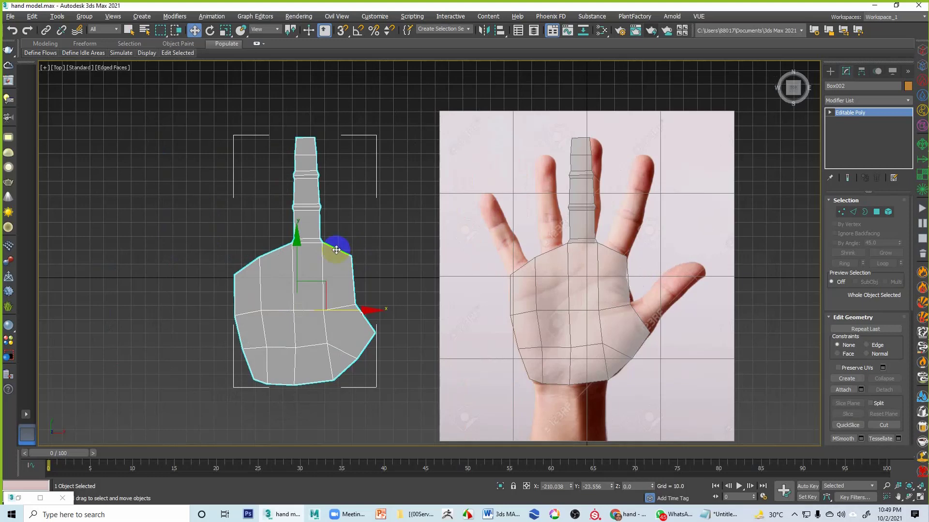
{"action": "left_click", "coordinate": [878, 210]}
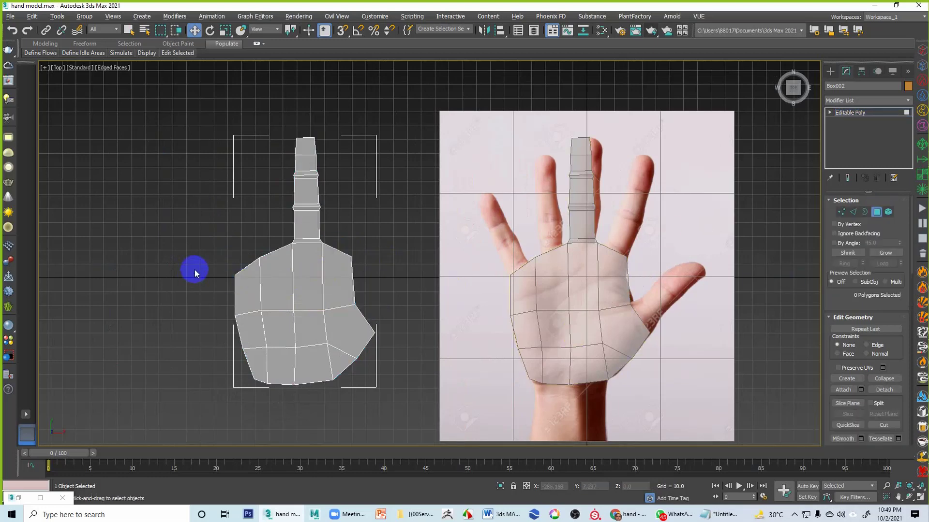
{"action": "left_click_drag", "start_coordinate": [199, 267], "coordinate": [377, 405]}
{"action": "key", "text": "Delete"}
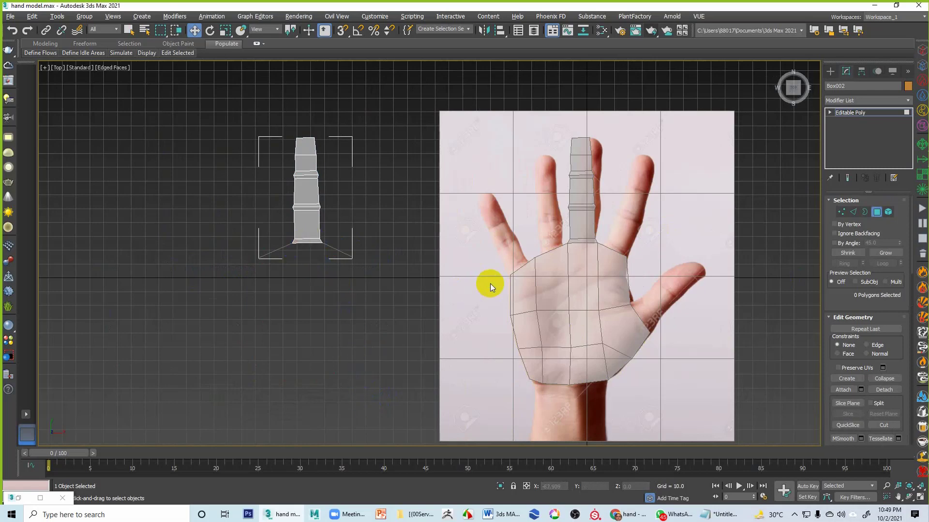
{"action": "left_click", "coordinate": [342, 263]}
{"action": "key", "text": "Delete"}
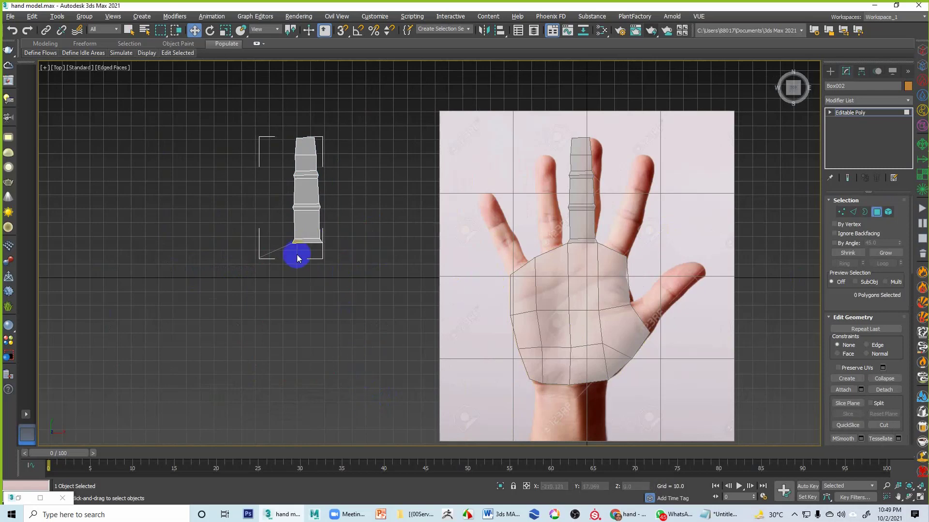
{"action": "left_click_drag", "start_coordinate": [254, 252], "coordinate": [264, 270]}
{"action": "key", "text": "Delete"}
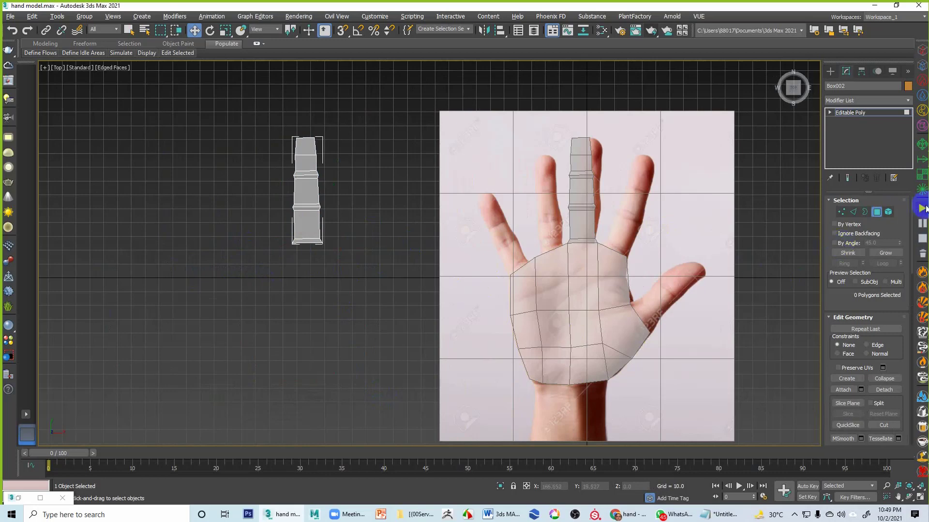
{"action": "left_click", "coordinate": [878, 214]}
Step: Center the separated finger's pivot to the object and move the pivot down to the middle of the finger's base
{"action": "left_click_drag", "start_coordinate": [349, 174], "coordinate": [282, 232]}
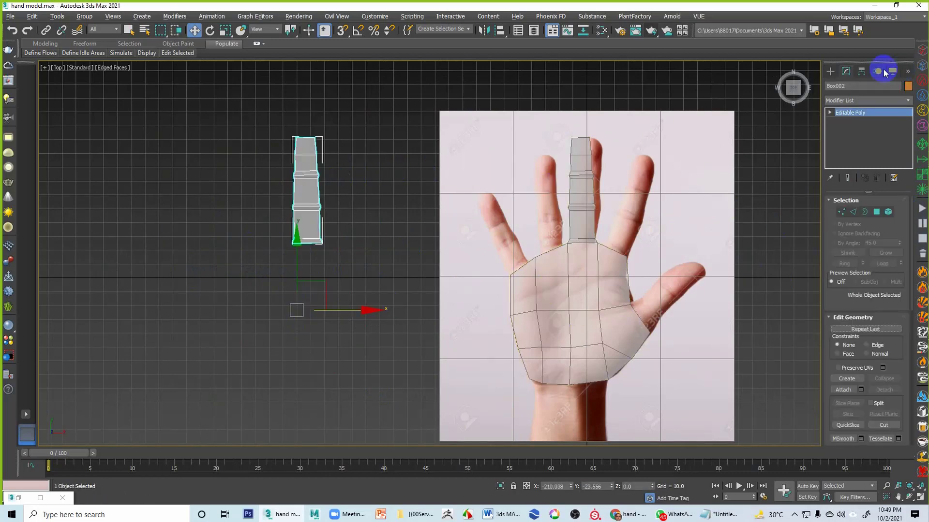
{"action": "left_click", "coordinate": [861, 71]}
{"action": "left_click", "coordinate": [869, 140]}
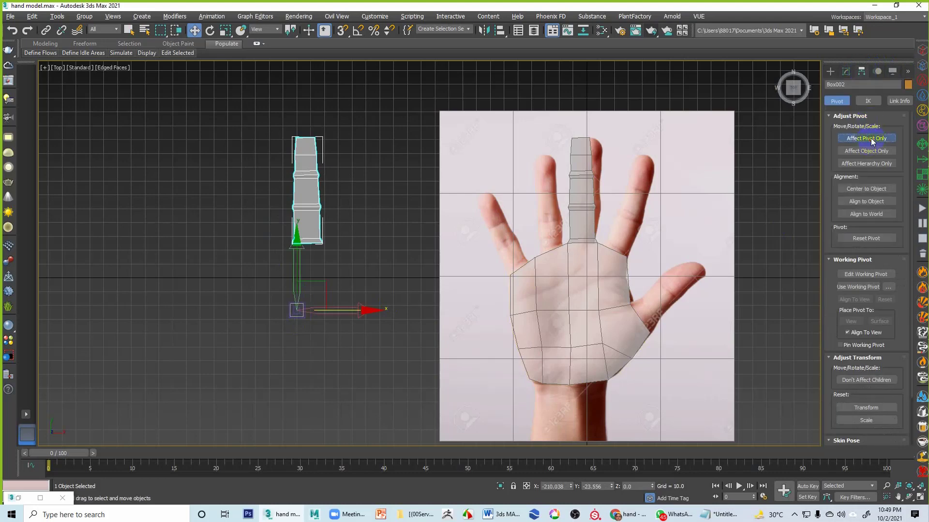
{"action": "left_click", "coordinate": [872, 190]}
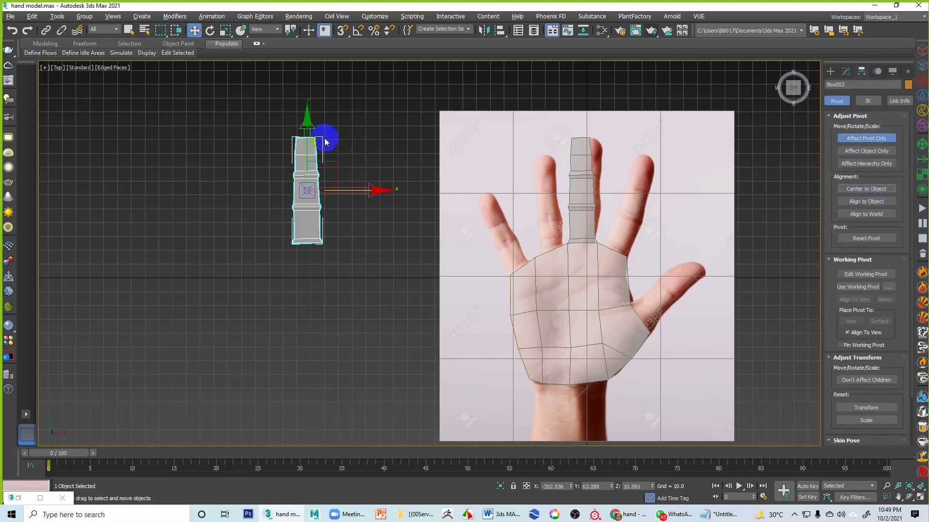
{"action": "left_click_drag", "start_coordinate": [309, 122], "coordinate": [311, 173]}
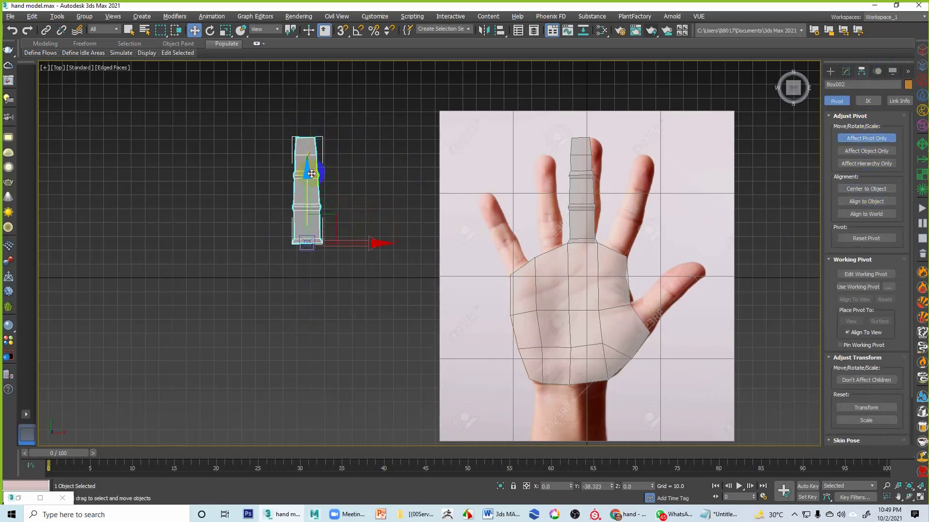
{"action": "scroll", "coordinate": [312, 180], "scroll_direction": "up", "scroll_amount": 6}
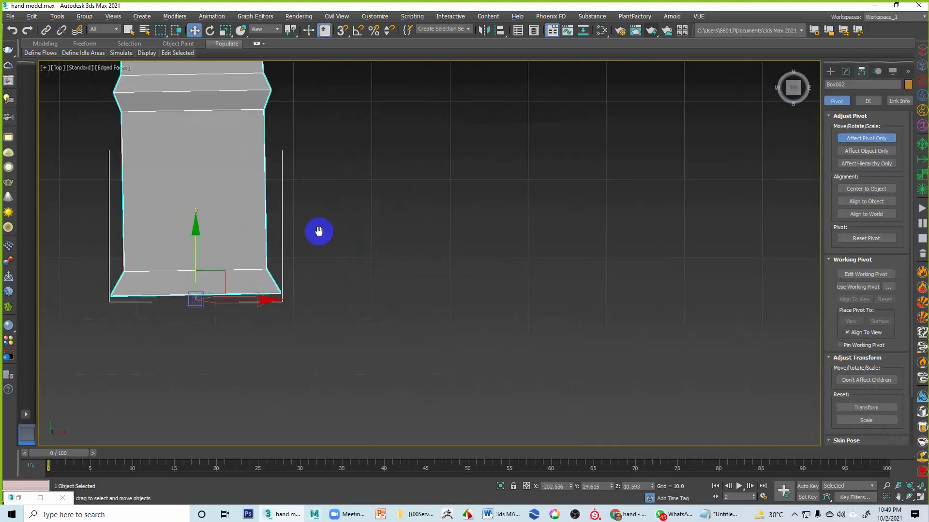
{"action": "left_click_drag", "start_coordinate": [309, 258], "coordinate": [309, 252]}
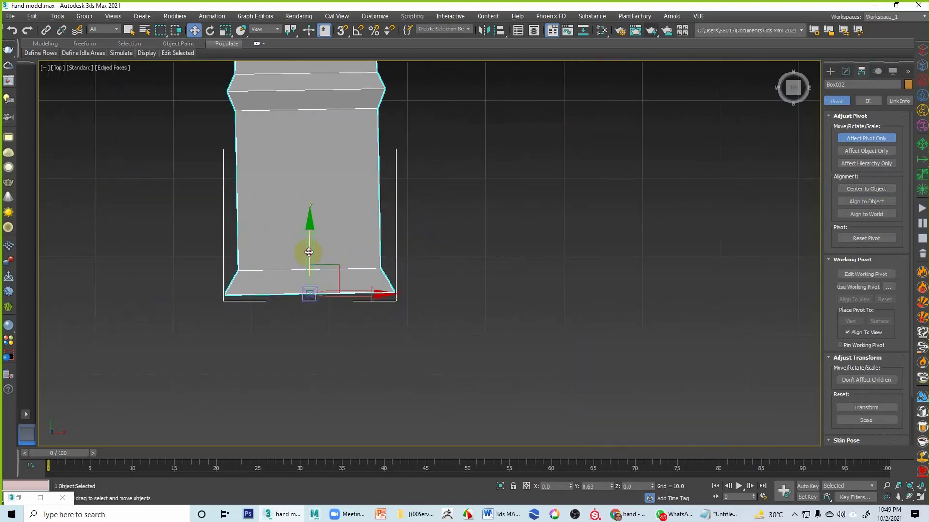
{"action": "left_click", "coordinate": [851, 138]}
{"action": "left_click", "coordinate": [680, 164]}
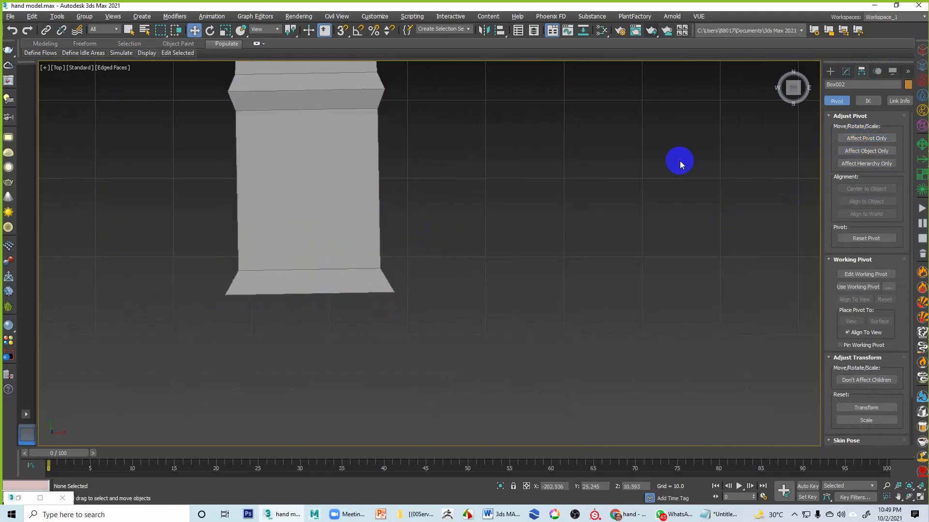
Step: Move the separated finger over the reference image to the base of the index finger
{"action": "scroll", "coordinate": [545, 249], "scroll_direction": "down", "scroll_amount": 8}
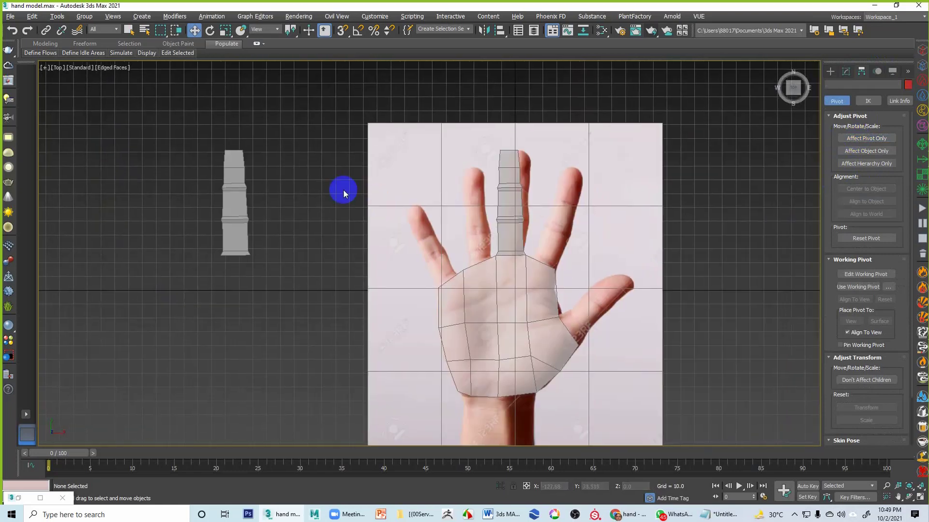
{"action": "left_click_drag", "start_coordinate": [277, 176], "coordinate": [586, 233]}
{"action": "scroll", "coordinate": [586, 233], "scroll_direction": "up", "scroll_amount": 4}
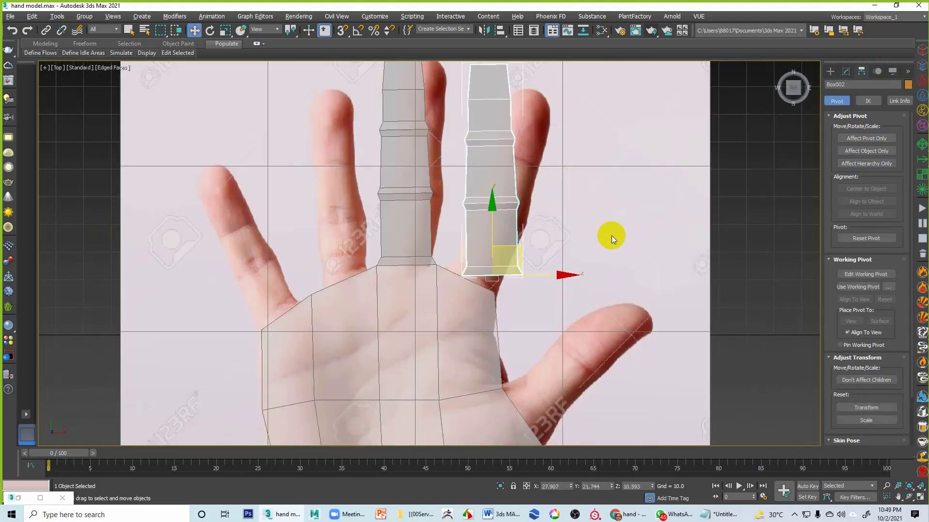
{"action": "middle_click_drag", "start_coordinate": [612, 236], "coordinate": [578, 245]}
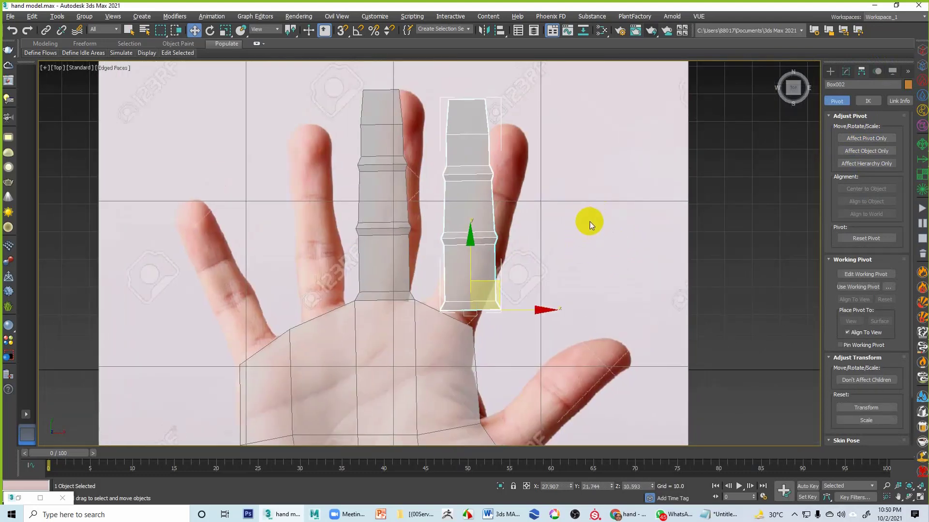
{"action": "mouse_move", "coordinate": [581, 182]}
{"action": "middle_mouse_down"}
{"action": "mouse_move", "coordinate": [595, 189]}
{"action": "mouse_move", "coordinate": [599, 181]}
{"action": "middle_mouse_up"}
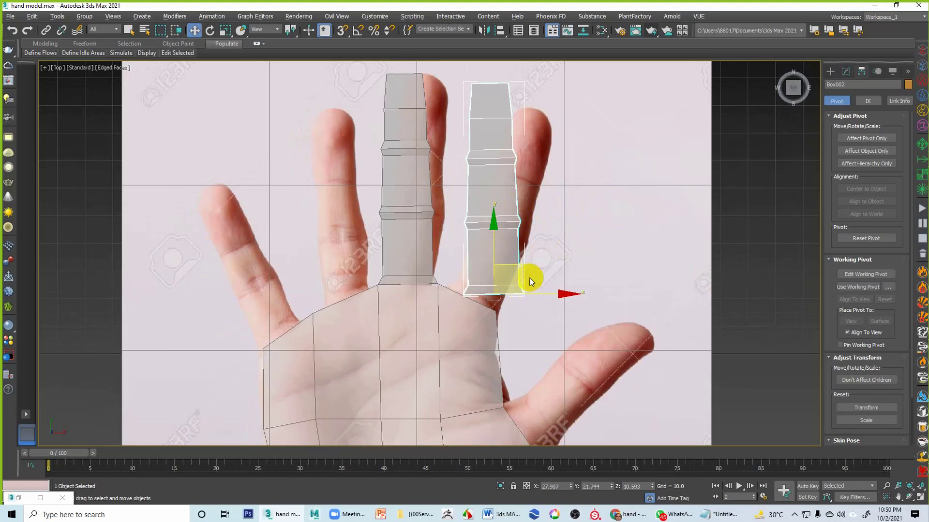
Step: Clone the finger as two copies for the ring and little fingers, and place another copy at the thumb
{"action": "mouse_move", "coordinate": [541, 294]}
{"action": "left_mouse_down", "text": "shift"}
{"action": "mouse_move", "coordinate": [357, 284]}
{"action": "mouse_move", "coordinate": [383, 289]}
{"action": "left_mouse_up", "text": "shift"}
{"action": "left_click", "coordinate": [489, 261]}
{"action": "left_click", "coordinate": [467, 298]}
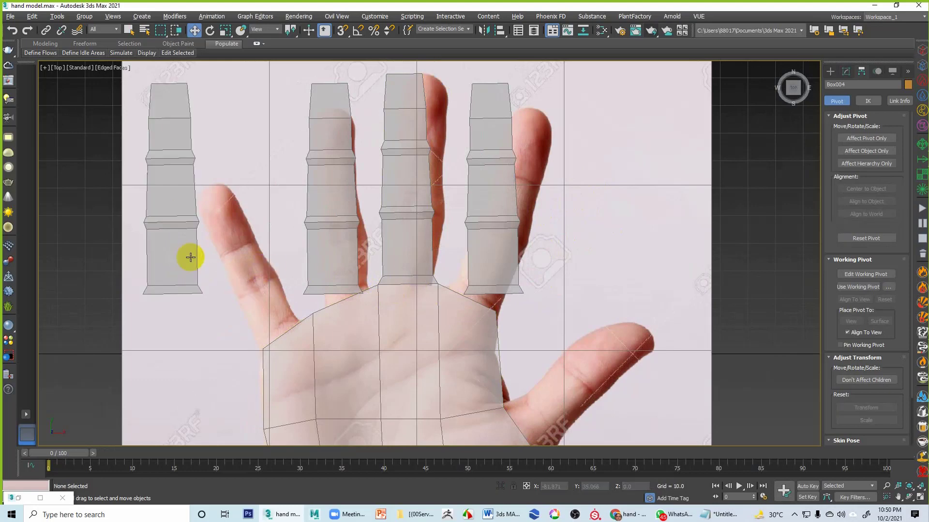
{"action": "mouse_move", "coordinate": [181, 263]}
{"action": "left_mouse_down"}
{"action": "mouse_move", "coordinate": [252, 267]}
{"action": "mouse_move", "coordinate": [570, 326]}
{"action": "mouse_move", "coordinate": [629, 348]}
{"action": "left_mouse_up"}
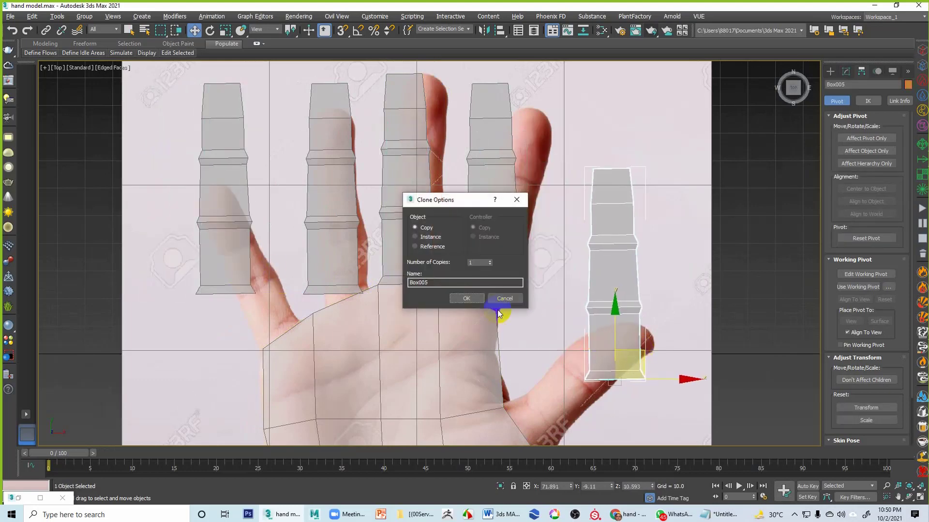
{"action": "left_click", "coordinate": [464, 299]}
Step: Rotate the index finger piece to match the reference's tilt, move it onto its knuckle and scale it down uniformly to fit
{"action": "middle_click_drag", "start_coordinate": [419, 201], "coordinate": [430, 182]}
{"action": "left_click", "coordinate": [489, 220]}
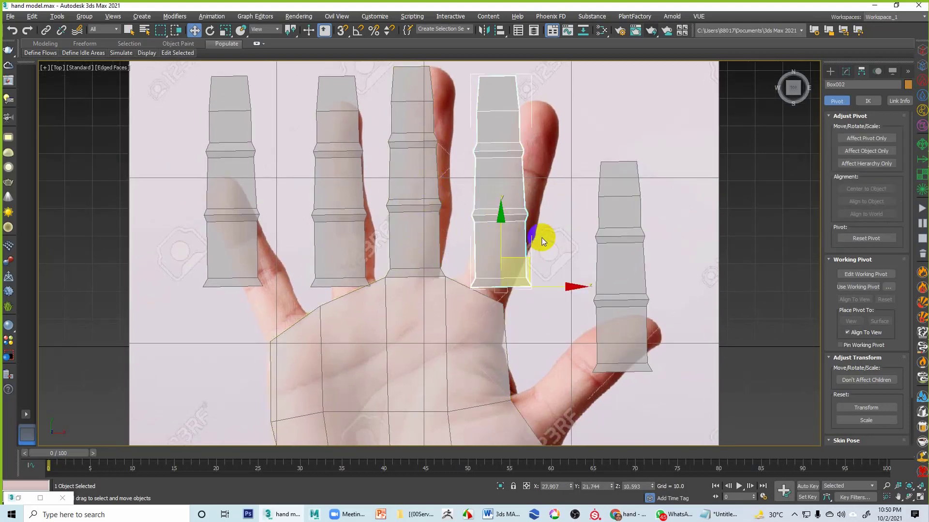
{"action": "key", "text": "e"}
{"action": "left_click_drag", "start_coordinate": [554, 242], "coordinate": [511, 261]}
{"action": "key", "text": "w"}
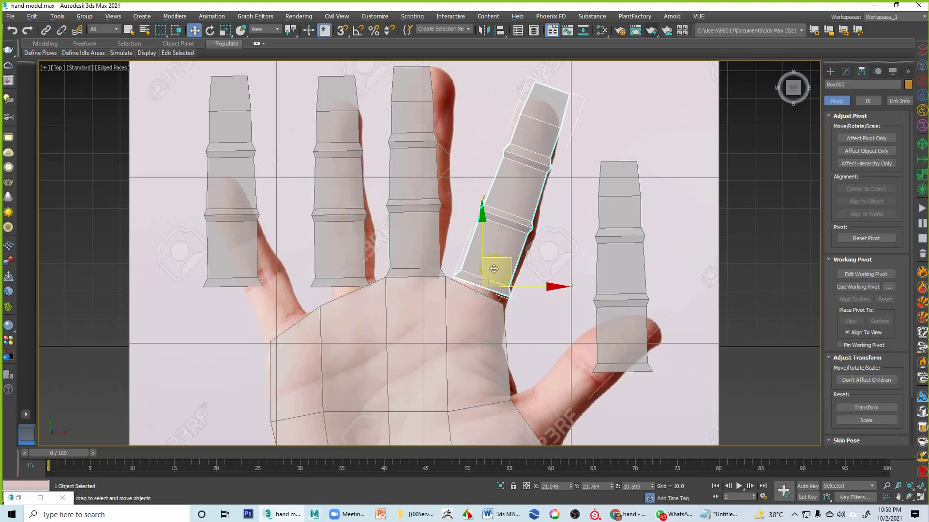
{"action": "left_click", "coordinate": [226, 31]}
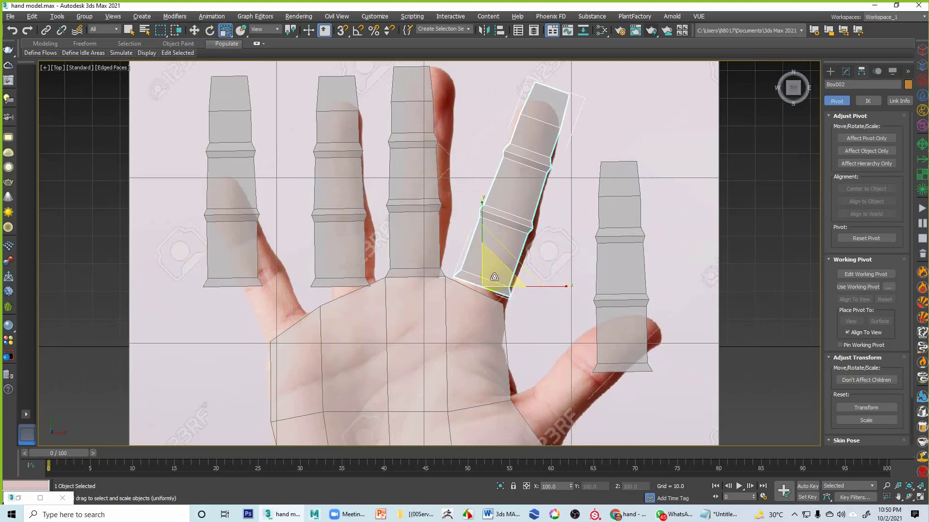
{"action": "left_click_drag", "start_coordinate": [494, 277], "coordinate": [490, 282]}
Step: Uniformly scale down the ring finger and little finger pieces toward the lengths of their reference fingers
{"action": "left_click", "coordinate": [344, 278]}
{"action": "left_click_drag", "start_coordinate": [342, 273], "coordinate": [339, 279]}
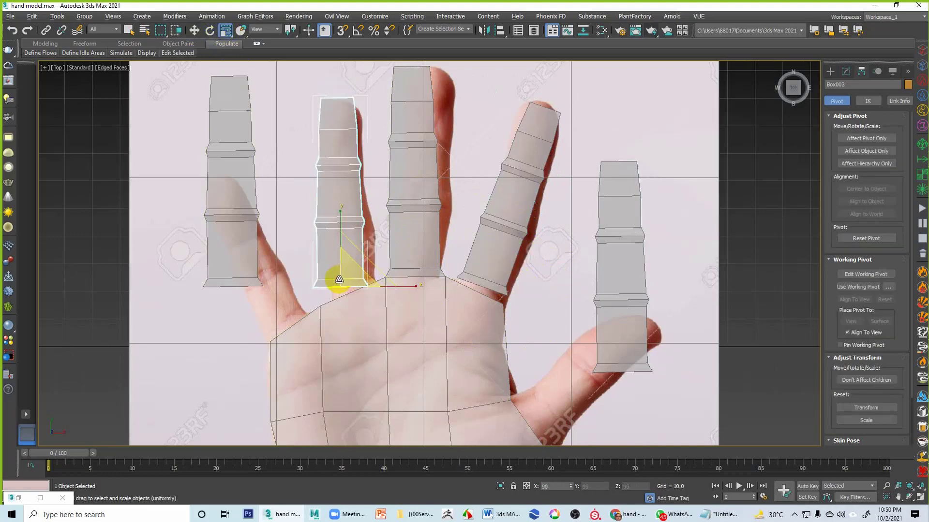
{"action": "left_click", "coordinate": [244, 285]}
{"action": "left_click_drag", "start_coordinate": [244, 286], "coordinate": [227, 285]}
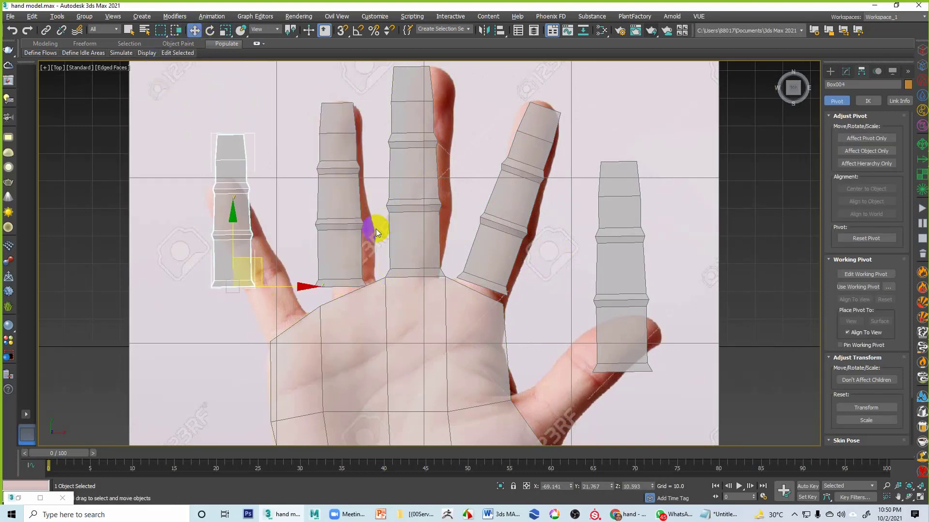
Step: Rotate the ring finger piece to match the reference's tilt and move it onto its knuckle at the palm edge
{"action": "left_click", "coordinate": [342, 243]}
{"action": "key", "text": "e"}
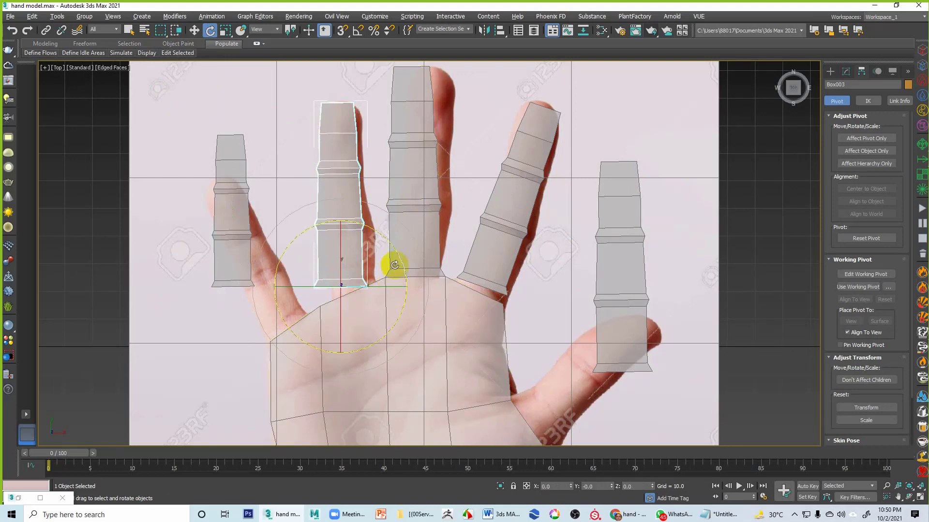
{"action": "left_click_drag", "start_coordinate": [400, 254], "coordinate": [382, 266]}
{"action": "key", "text": "w"}
{"action": "key", "text": "e"}
{"action": "key", "text": "r"}
{"action": "key", "text": "w"}
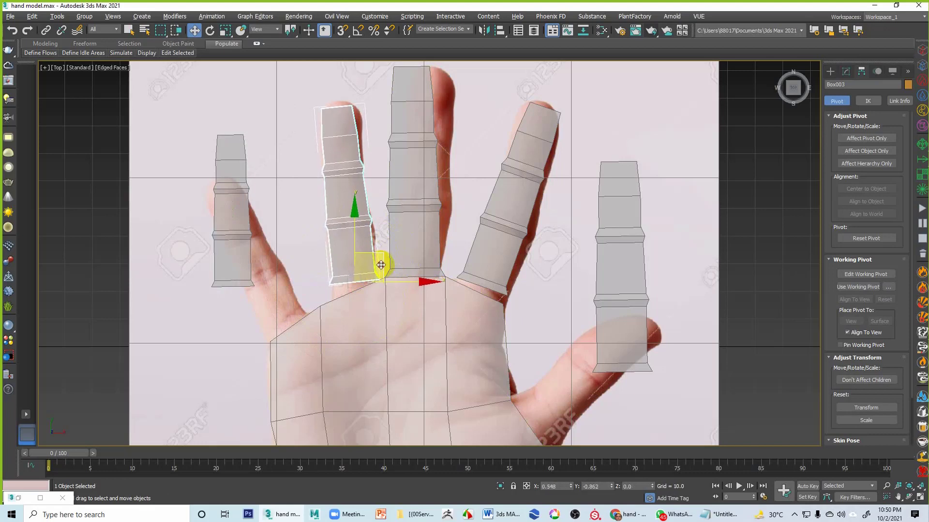
Step: Move the little finger piece onto its knuckle, rotate it along the reference finger and scale it to fit
{"action": "left_click", "coordinate": [251, 272]}
{"action": "left_click_drag", "start_coordinate": [263, 265], "coordinate": [323, 260]}
{"action": "key", "text": "e"}
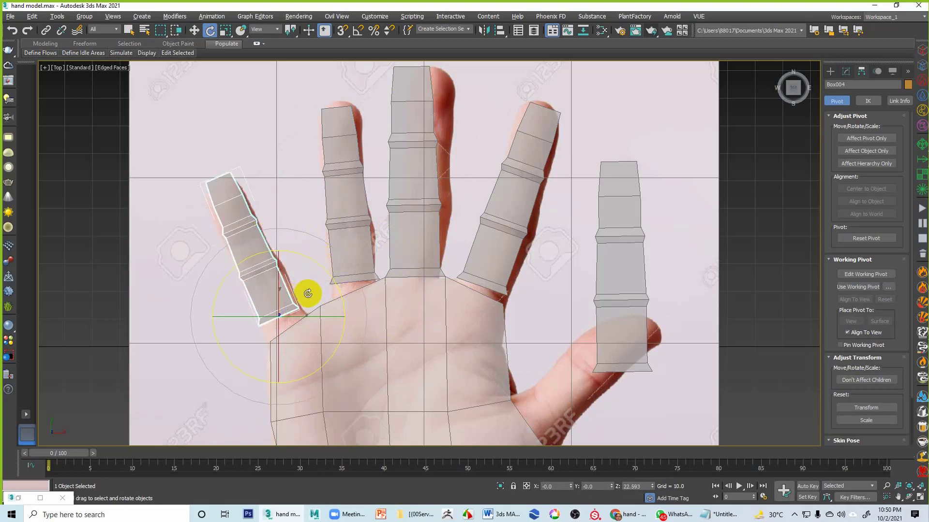
{"action": "key", "text": "r"}
{"action": "left_click_drag", "start_coordinate": [287, 313], "coordinate": [308, 307]}
{"action": "key", "text": "w"}
Step: Move the thumb copy down over the outer part of the reference thumb
{"action": "left_click", "coordinate": [633, 332]}
{"action": "middle_click_drag", "start_coordinate": [632, 331], "coordinate": [628, 234]}
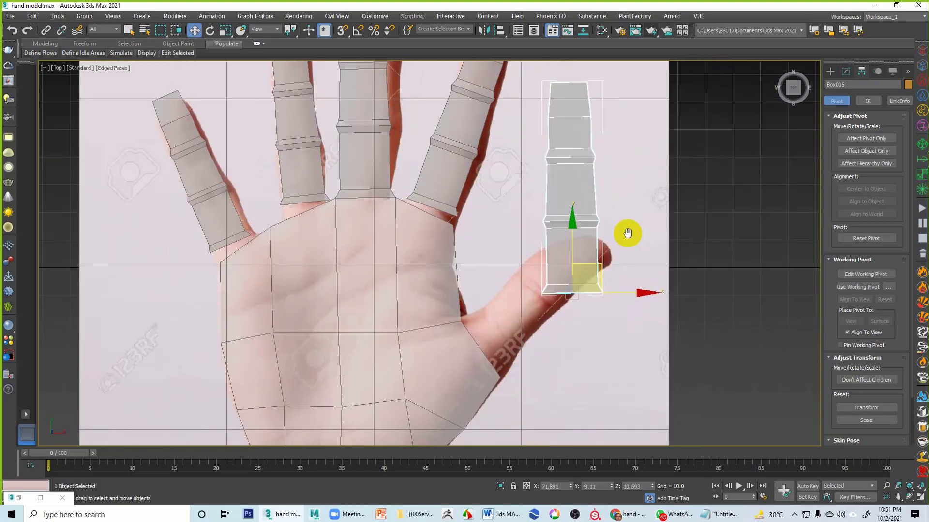
{"action": "scroll", "coordinate": [547, 325], "scroll_direction": "down", "scroll_amount": 5}
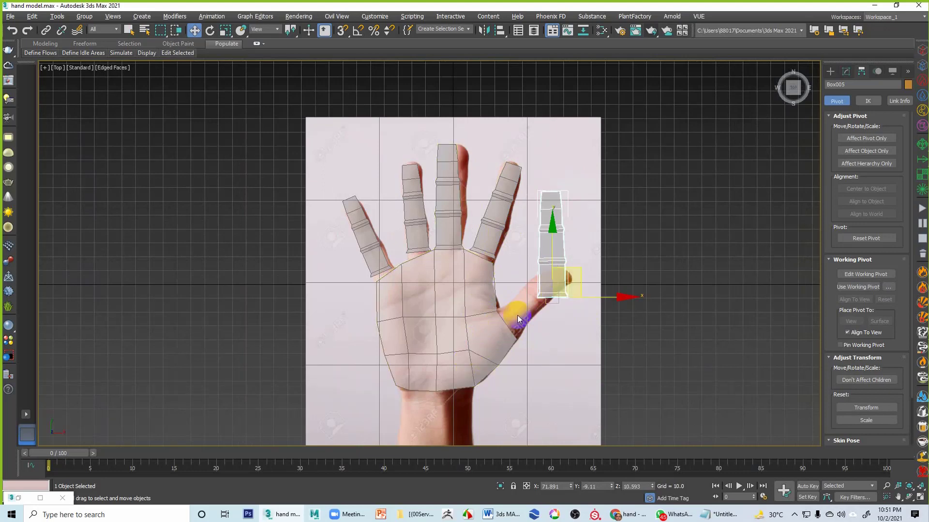
{"action": "left_click_drag", "start_coordinate": [576, 269], "coordinate": [549, 296]}
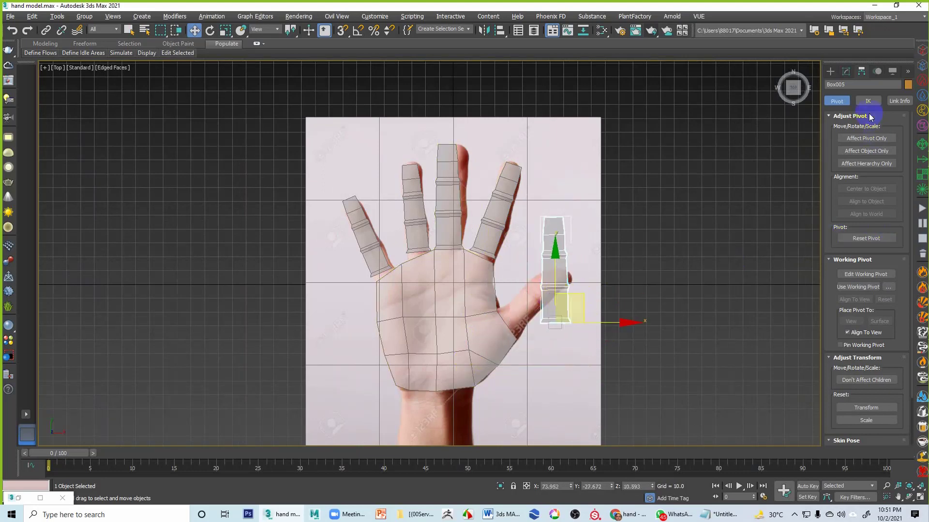
Step: Delete the polygons of the thumb copy's lowest segment so that only its upper segments are left
{"action": "left_click", "coordinate": [846, 71]}
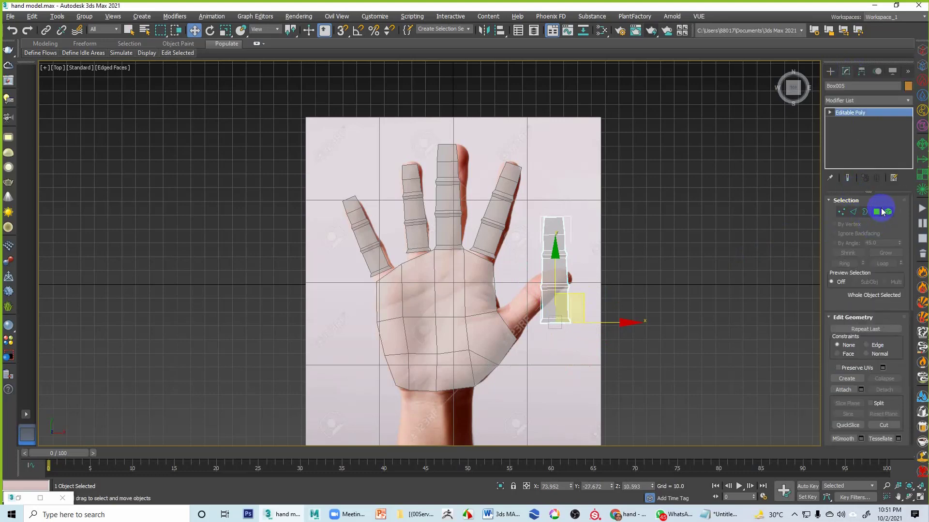
{"action": "key", "text": "4"}
{"action": "scroll", "coordinate": [525, 316], "scroll_direction": "up", "scroll_amount": 4}
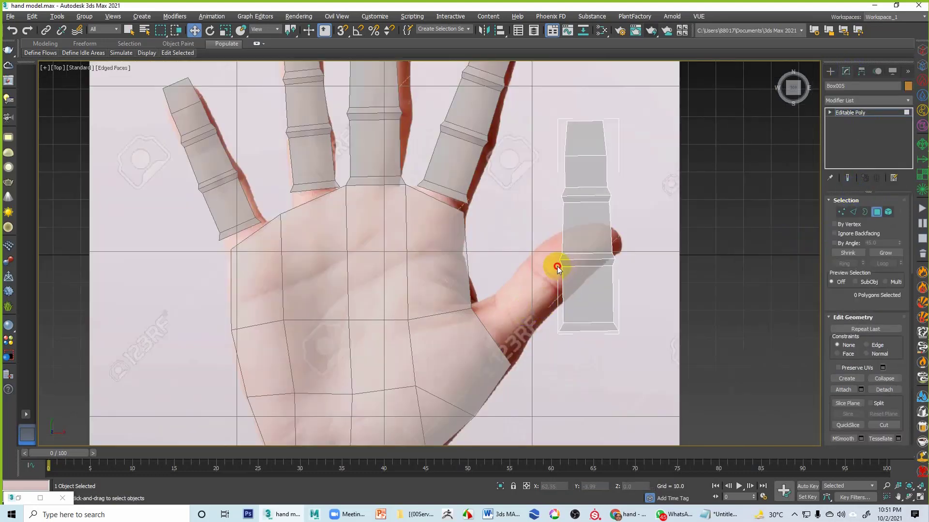
{"action": "left_click_drag", "start_coordinate": [557, 268], "coordinate": [671, 390]}
{"action": "key", "text": "Delete"}
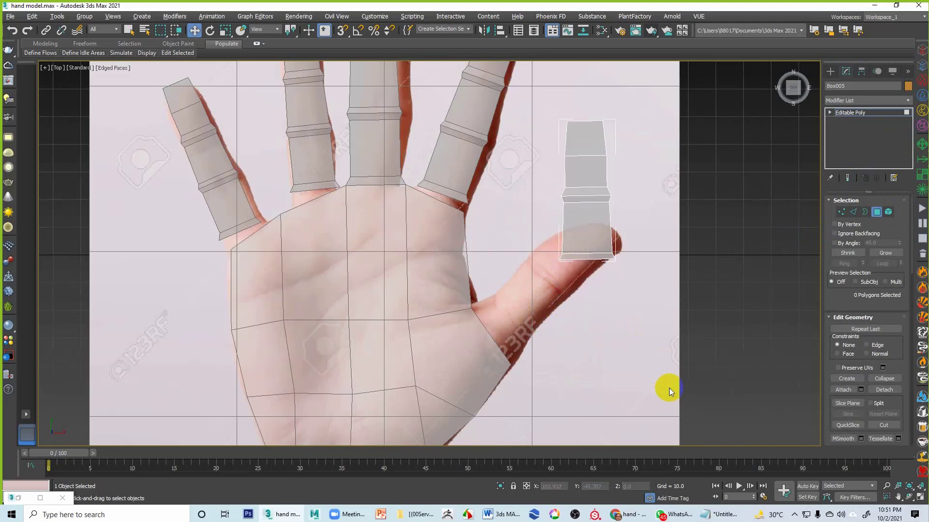
{"action": "left_click", "coordinate": [876, 212]}
{"action": "left_click", "coordinate": [643, 249]}
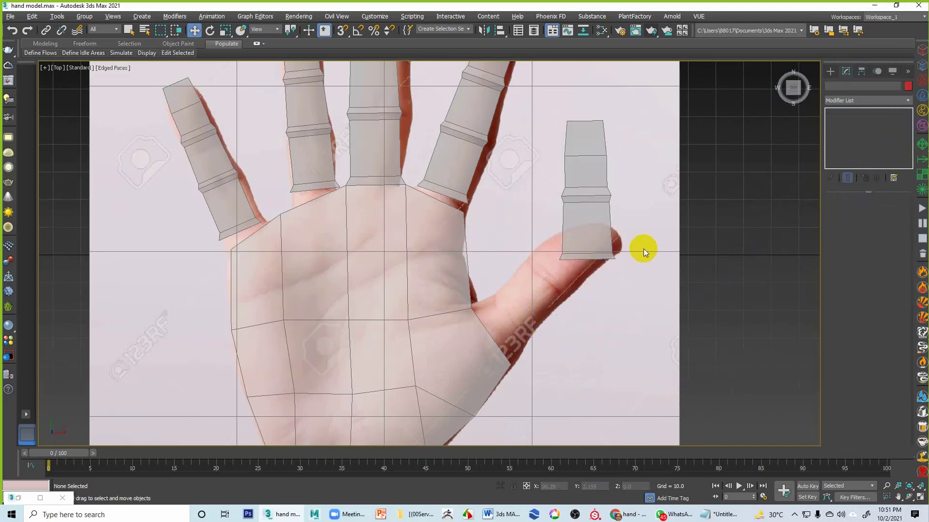
Step: Move only the pivot of the thumb piece to the centre of its shortened base
{"action": "left_click", "coordinate": [590, 245]}
{"action": "left_click", "coordinate": [862, 72]}
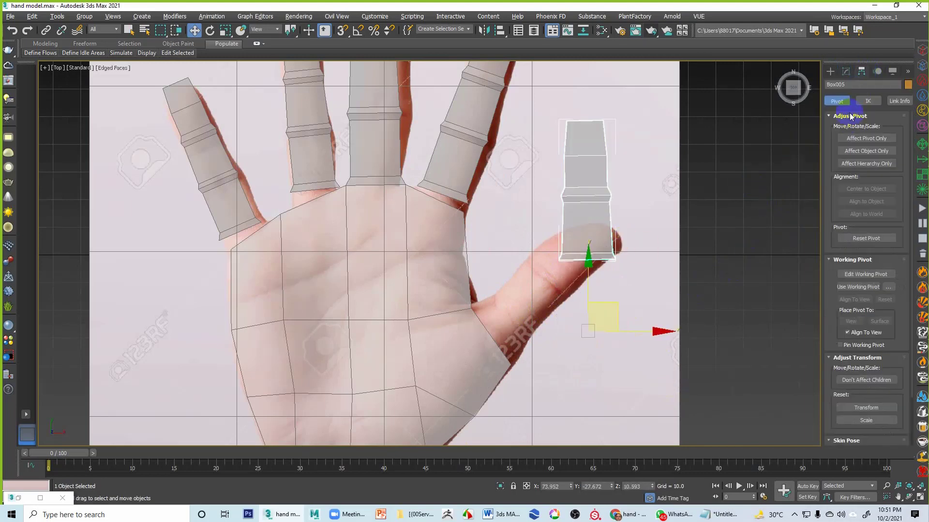
{"action": "left_click", "coordinate": [863, 139]}
{"action": "left_click_drag", "start_coordinate": [613, 309], "coordinate": [608, 234]}
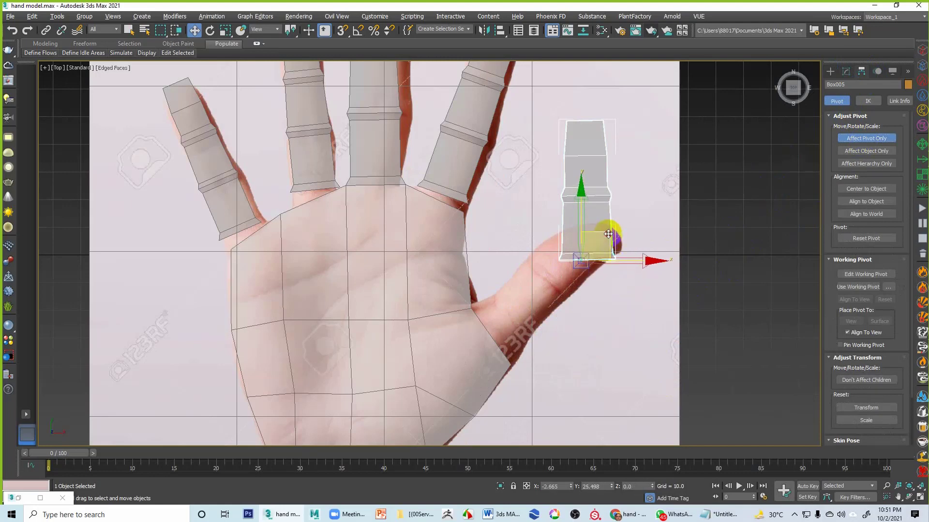
{"action": "left_click", "coordinate": [867, 141]}
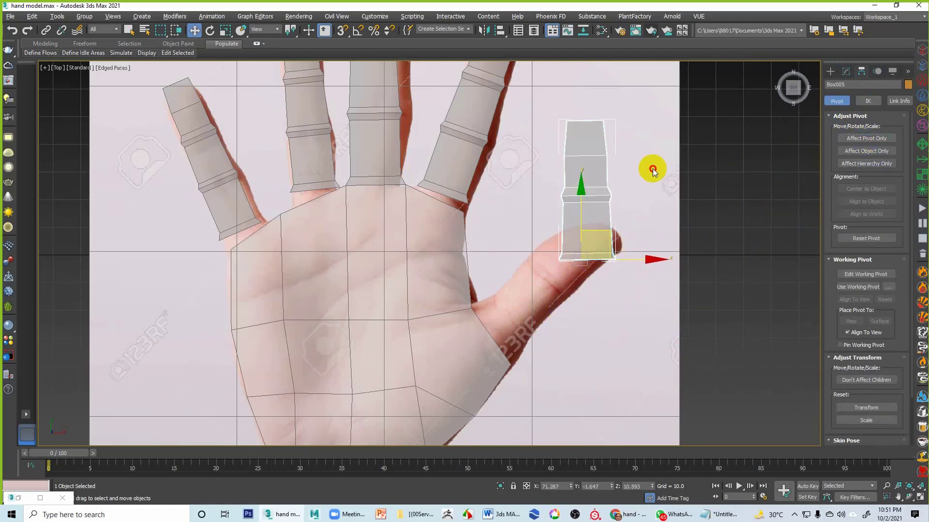
Step: Move the thumb piece onto the palm's thumb base, rotate it along the reference thumb and scale it to fit
{"action": "left_click_drag", "start_coordinate": [596, 202], "coordinate": [516, 315]}
{"action": "key", "text": "e"}
{"action": "key", "text": "w"}
{"action": "key", "text": "r"}
{"action": "key", "text": "w"}
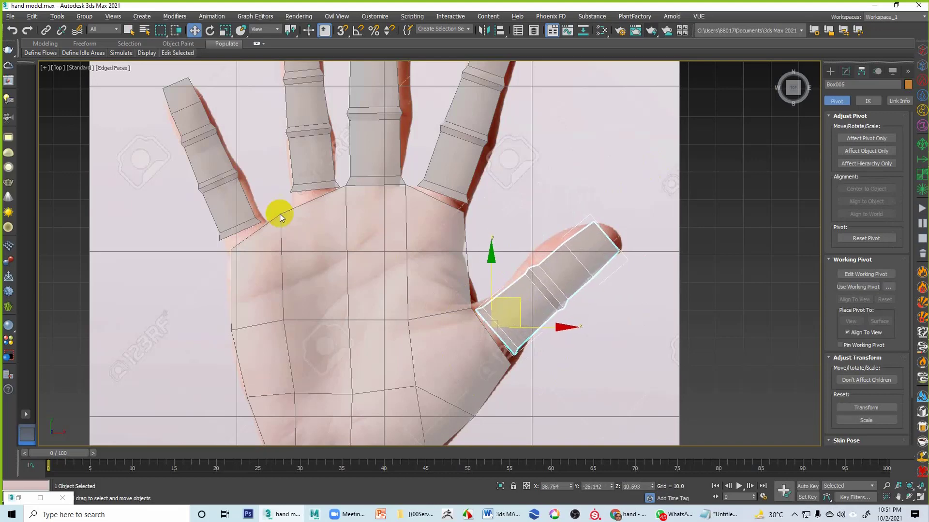
Step: Select the three polygons at the palm's wrist end and extrude them a short distance along the reference wrist
{"action": "middle_click_drag", "start_coordinate": [280, 218], "coordinate": [318, 282]}
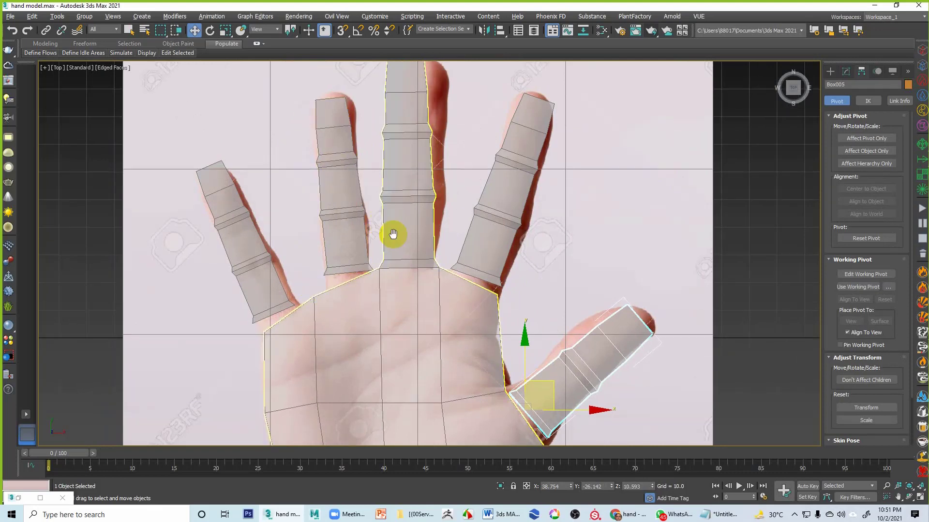
{"action": "scroll", "coordinate": [406, 264], "scroll_direction": "down", "scroll_amount": 6}
{"action": "scroll", "coordinate": [430, 227], "scroll_direction": "up", "scroll_amount": 4}
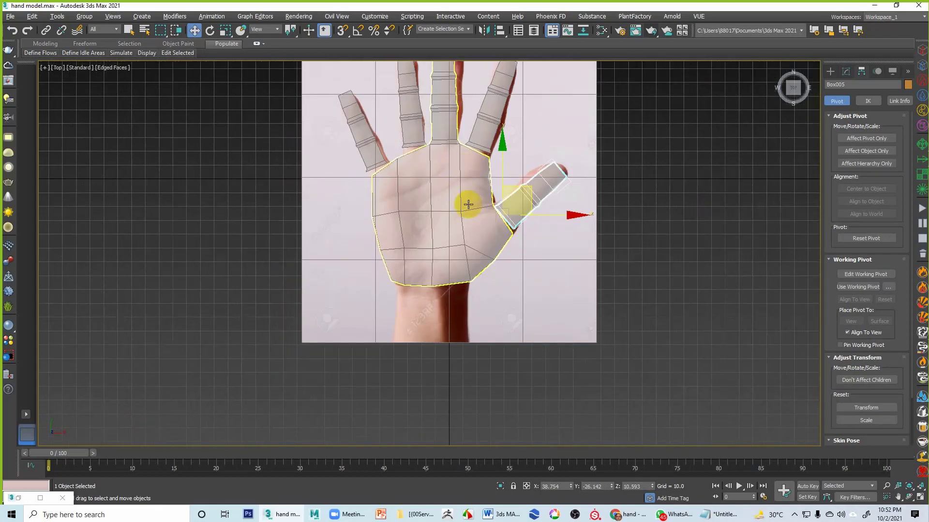
{"action": "key", "text": "alt+w"}
{"action": "key", "text": "alt+w"}
{"action": "middle_click_drag", "start_coordinate": [674, 324], "coordinate": [555, 234], "text": "alt"}
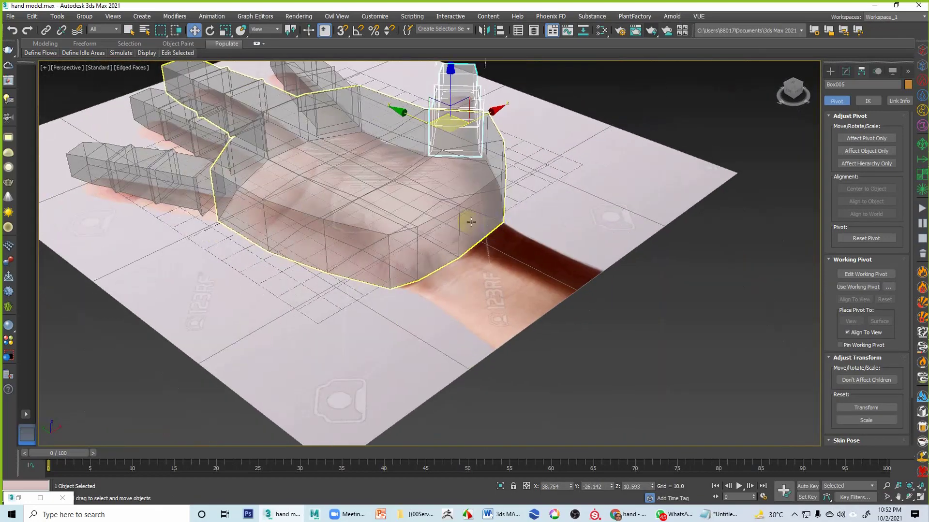
{"action": "left_click", "coordinate": [448, 213]}
{"action": "left_click", "coordinate": [846, 71]}
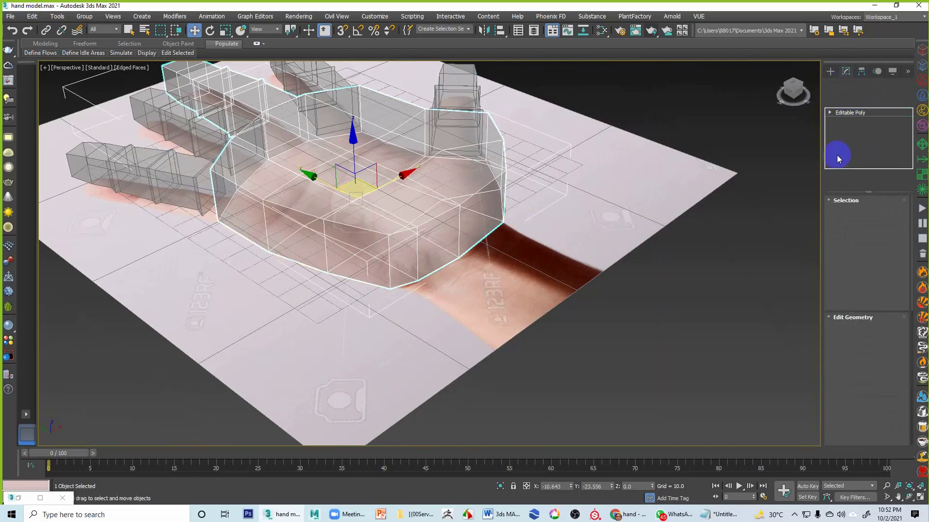
{"action": "left_click", "coordinate": [489, 209]}
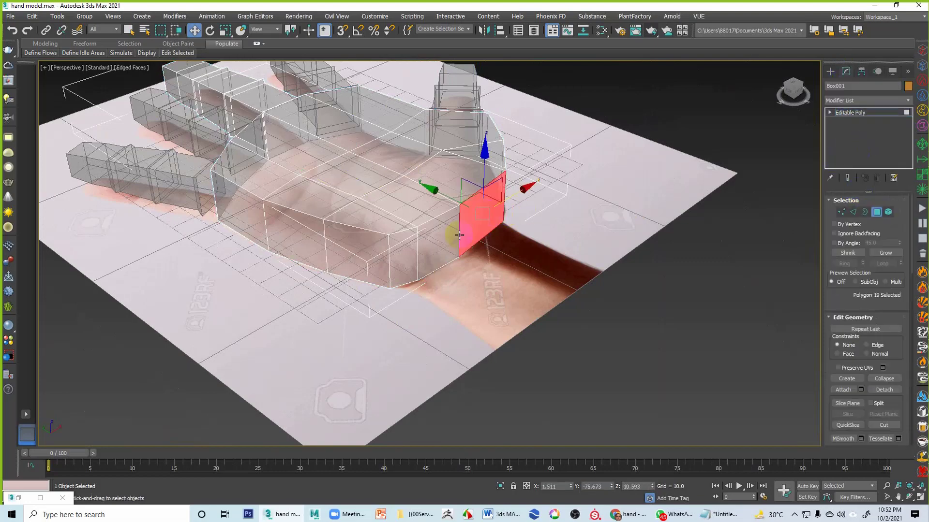
{"action": "left_click", "coordinate": [438, 235], "text": "ctrl"}
{"action": "left_click", "coordinate": [402, 254], "text": "ctrl"}
{"action": "mouse_move", "coordinate": [518, 251]}
{"action": "middle_mouse_down", "text": "alt"}
{"action": "mouse_move", "coordinate": [543, 261]}
{"action": "mouse_move", "coordinate": [531, 288]}
{"action": "mouse_move", "coordinate": [531, 262]}
{"action": "middle_mouse_up", "text": "alt"}
{"action": "right_click", "coordinate": [391, 216]}
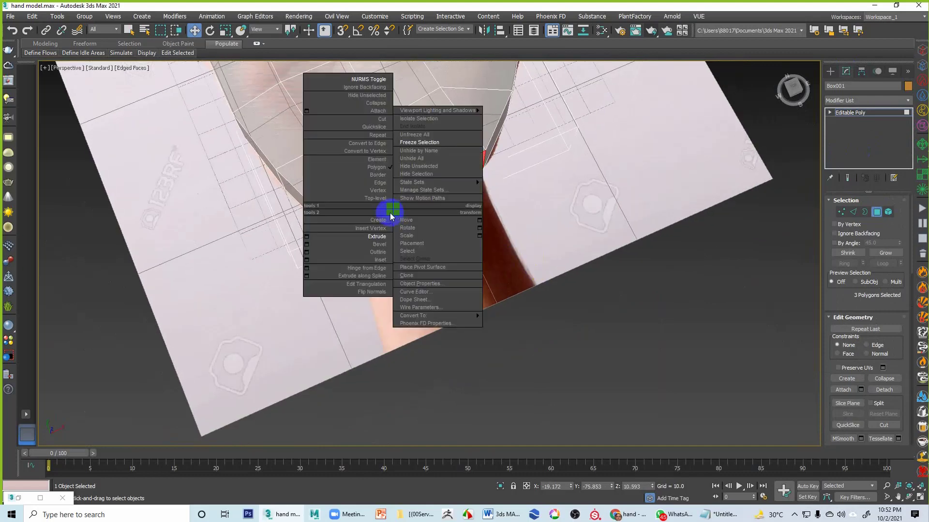
{"action": "left_click", "coordinate": [382, 237]}
{"action": "left_click_drag", "start_coordinate": [390, 212], "coordinate": [421, 157]}
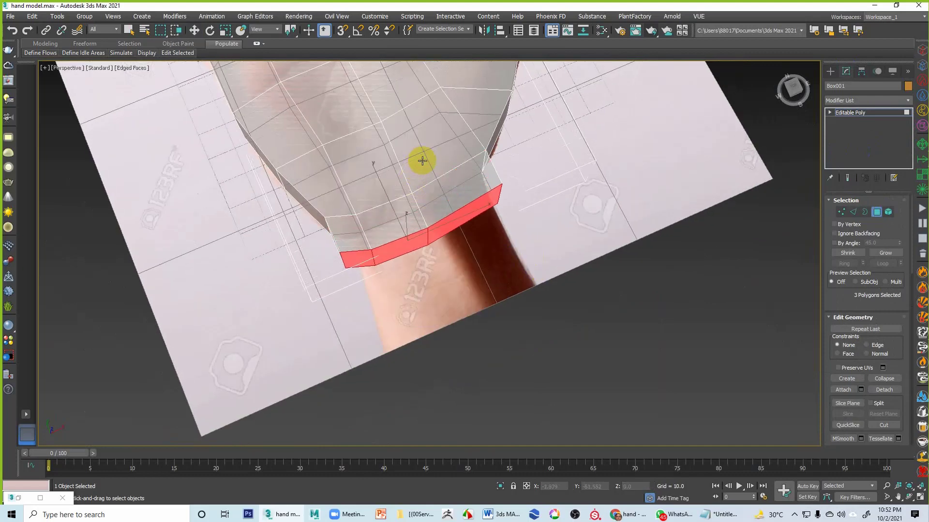
Step: Scale the wrist end polygons inward to the reference wrist's width and extrude them to the image's edge
{"action": "key", "text": "r"}
{"action": "left_click_drag", "start_coordinate": [400, 248], "coordinate": [481, 93]}
{"action": "right_click", "coordinate": [405, 249]}
{"action": "left_click", "coordinate": [416, 265]}
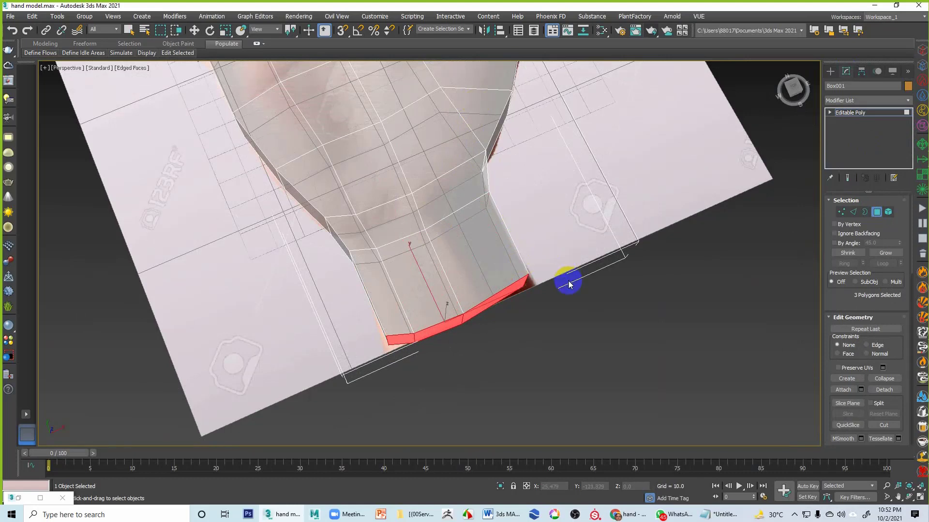
Step: Scale the forearm's end polygons vertically to thicken the wrist end
{"action": "middle_click_drag", "start_coordinate": [569, 284], "coordinate": [533, 223], "text": "alt"}
{"action": "key", "text": "r"}
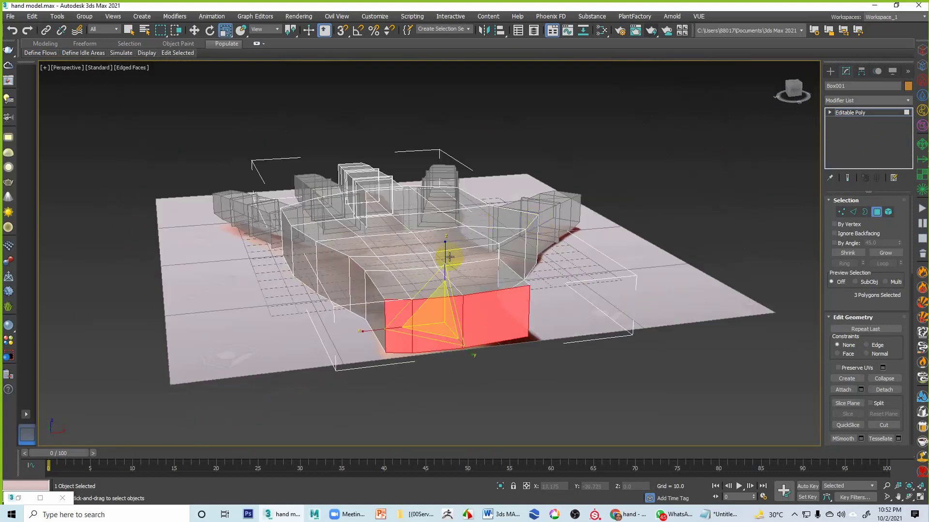
{"action": "mouse_move", "coordinate": [449, 257]}
{"action": "left_mouse_down"}
{"action": "mouse_move", "coordinate": [443, 236]}
{"action": "mouse_move", "coordinate": [455, 253]}
{"action": "left_mouse_up"}
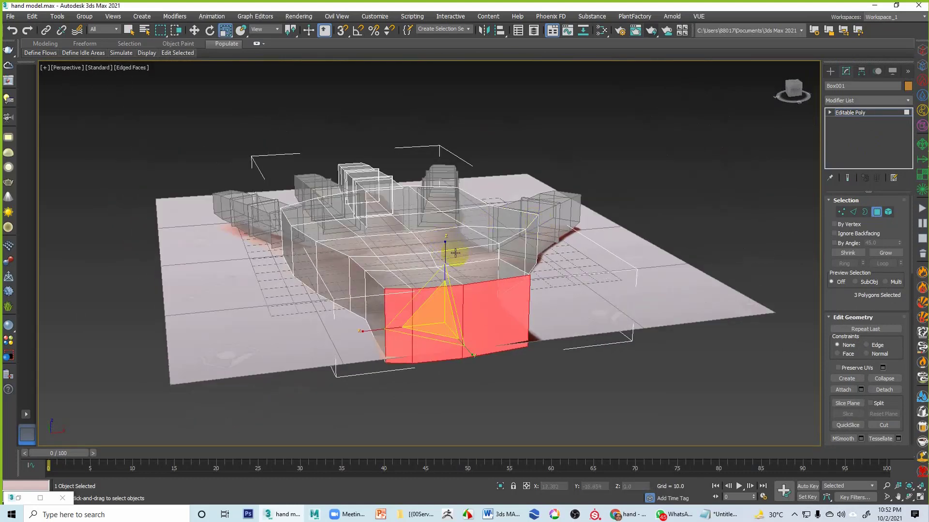
{"action": "right_click", "coordinate": [486, 310]}
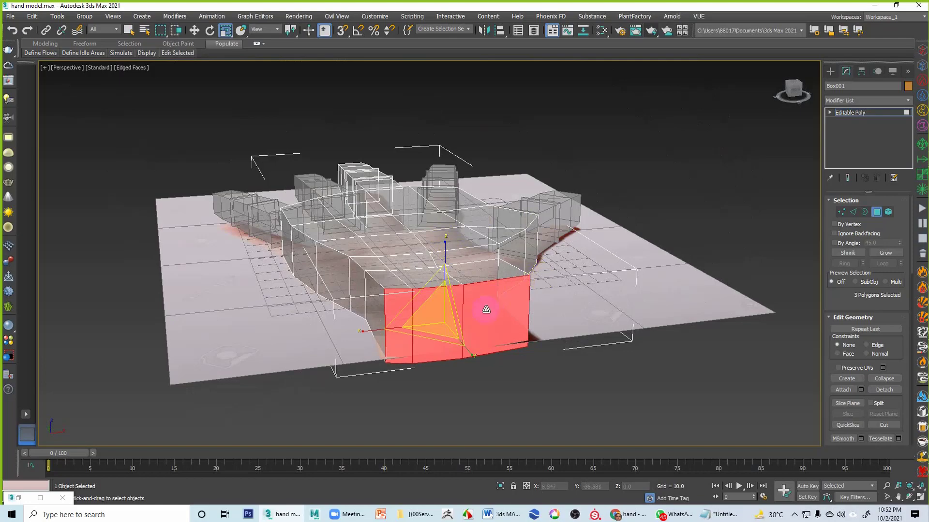
{"action": "left_click", "coordinate": [529, 310]}
Step: Delete the palm's side polygons where the index, ring and little fingers and the thumb join, and leave polygon editing
{"action": "middle_click_drag", "start_coordinate": [514, 276], "coordinate": [416, 215], "text": "alt"}
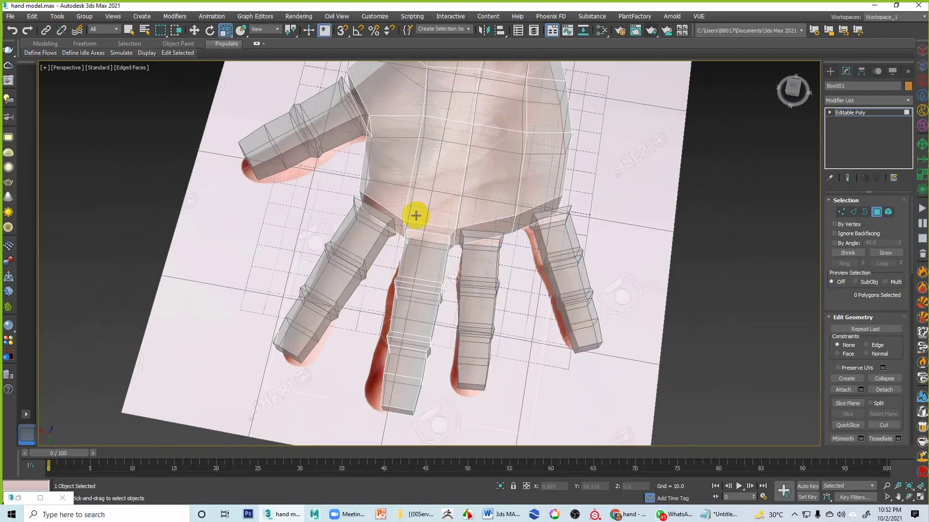
{"action": "left_click", "coordinate": [387, 213]}
{"action": "left_click", "coordinate": [387, 215]}
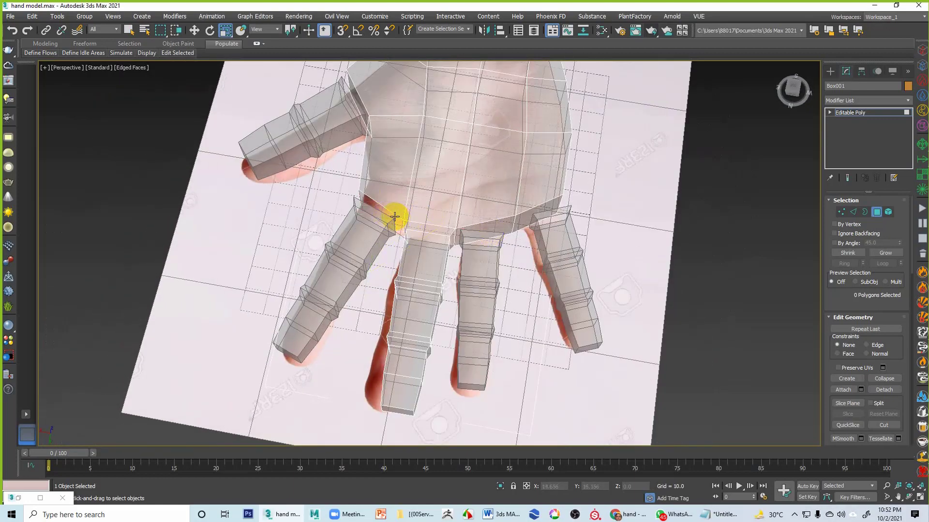
{"action": "left_click", "coordinate": [486, 225]}
{"action": "key", "text": "Delete"}
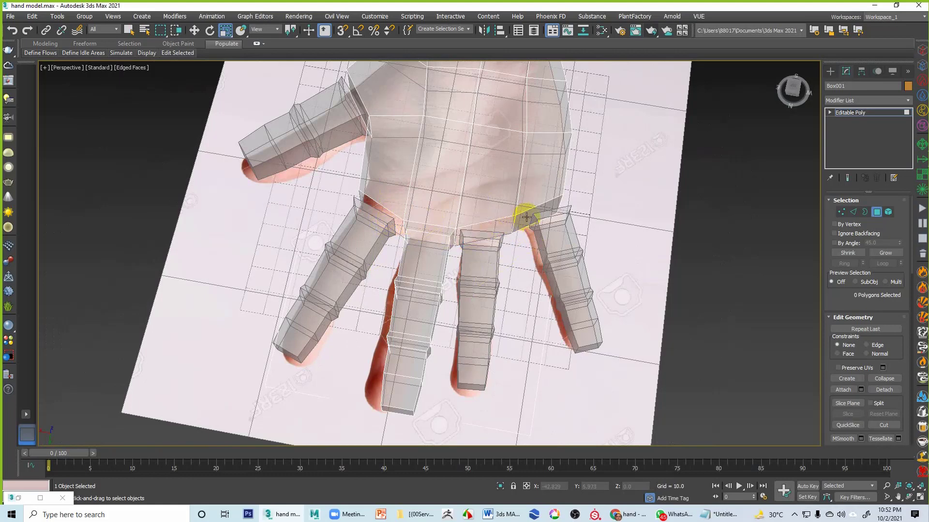
{"action": "left_click", "coordinate": [527, 214]}
{"action": "key", "text": "Delete"}
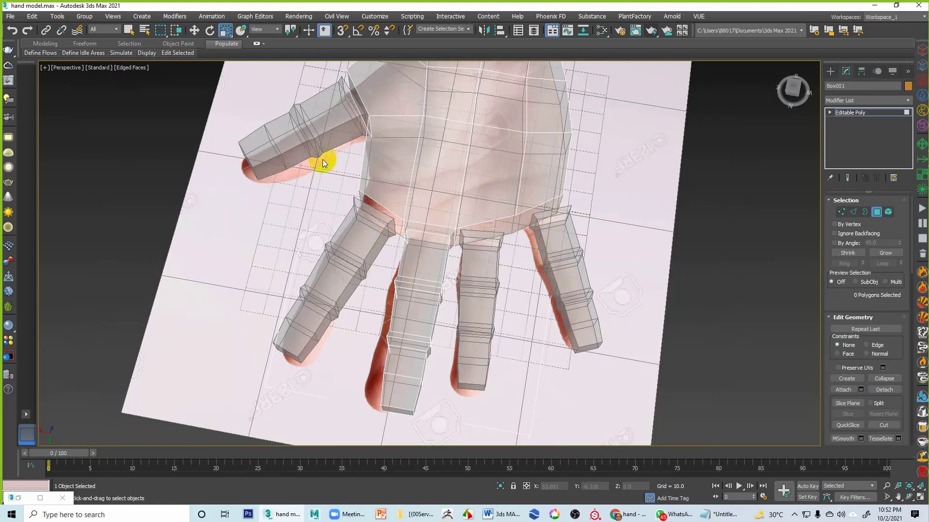
{"action": "left_click", "coordinate": [358, 96]}
{"action": "key", "text": "Delete"}
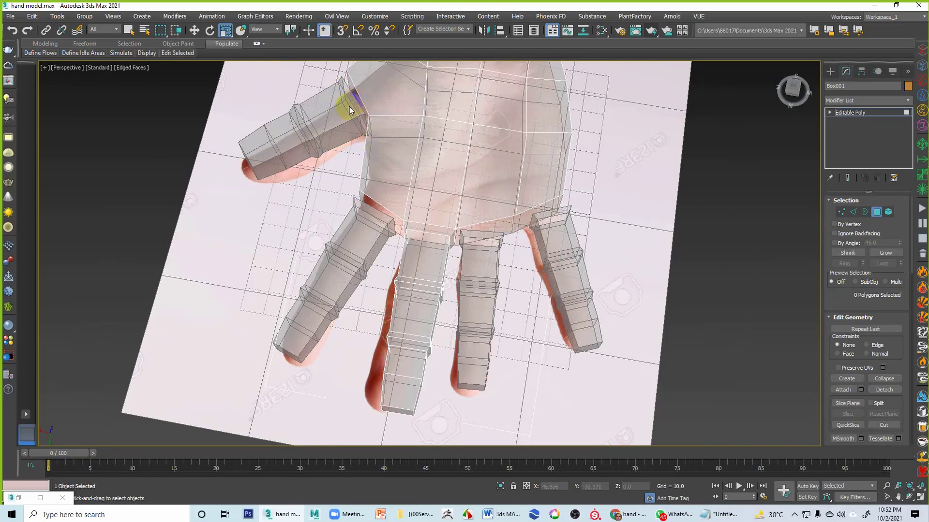
{"action": "middle_click_drag", "start_coordinate": [415, 176], "coordinate": [475, 182], "text": "alt"}
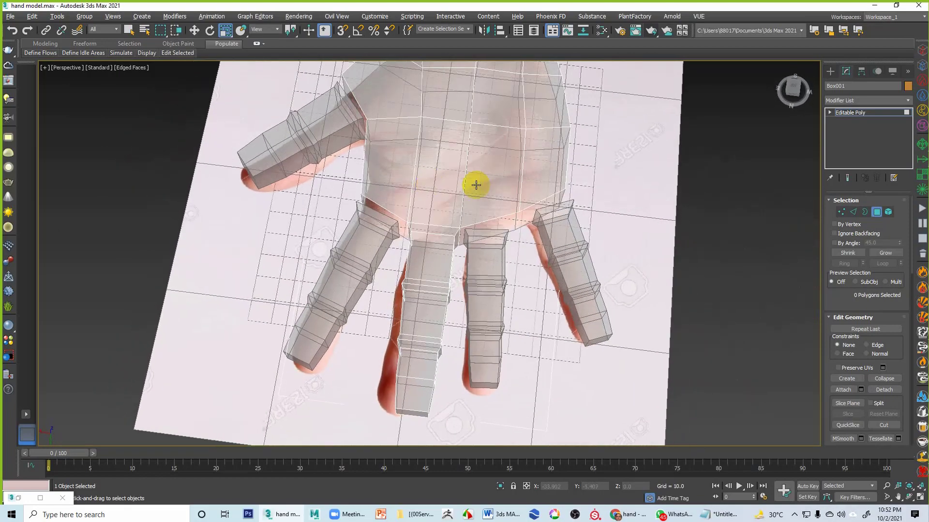
{"action": "left_click", "coordinate": [874, 212]}
{"action": "left_click", "coordinate": [709, 198]}
Step: Attach the little finger, ring finger, index finger and thumb pieces to the palm object
{"action": "left_click", "coordinate": [523, 155]}
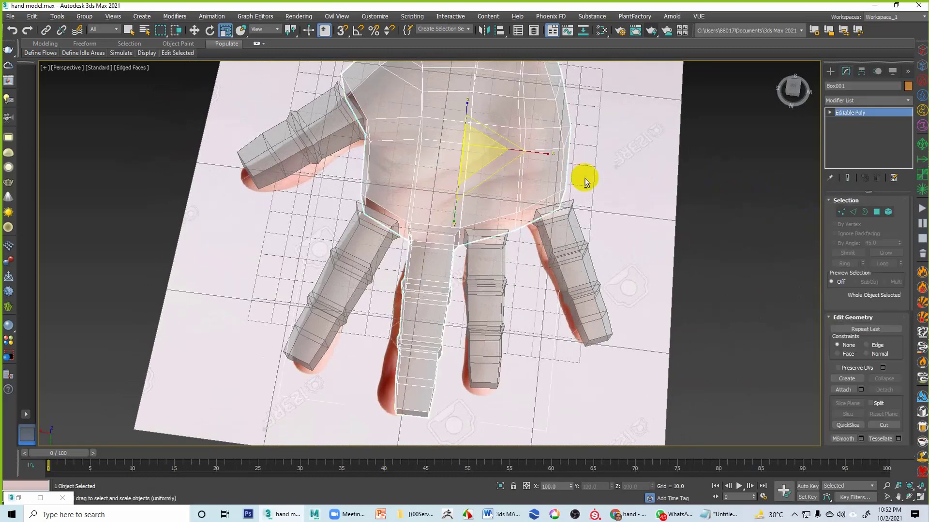
{"action": "middle_click_drag", "start_coordinate": [587, 179], "coordinate": [478, 199], "text": "alt"}
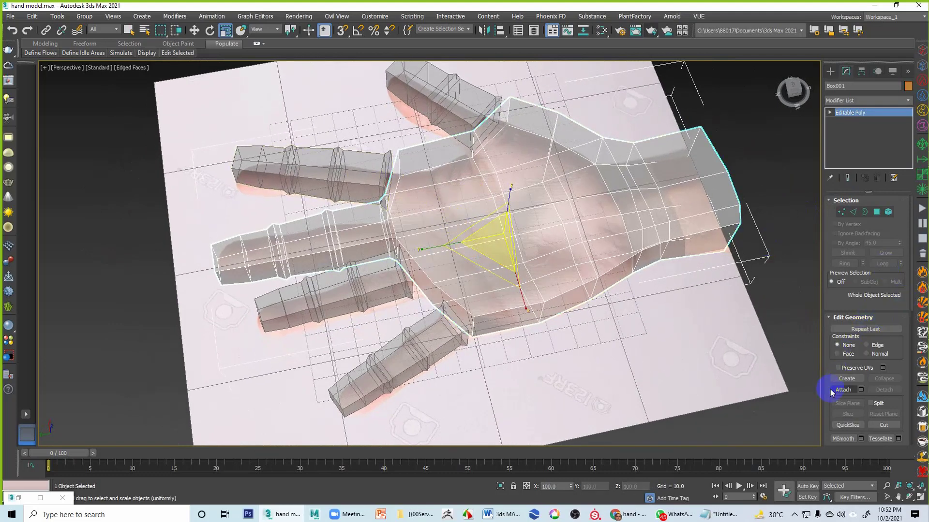
{"action": "left_click", "coordinate": [847, 391]}
{"action": "left_click", "coordinate": [430, 344]}
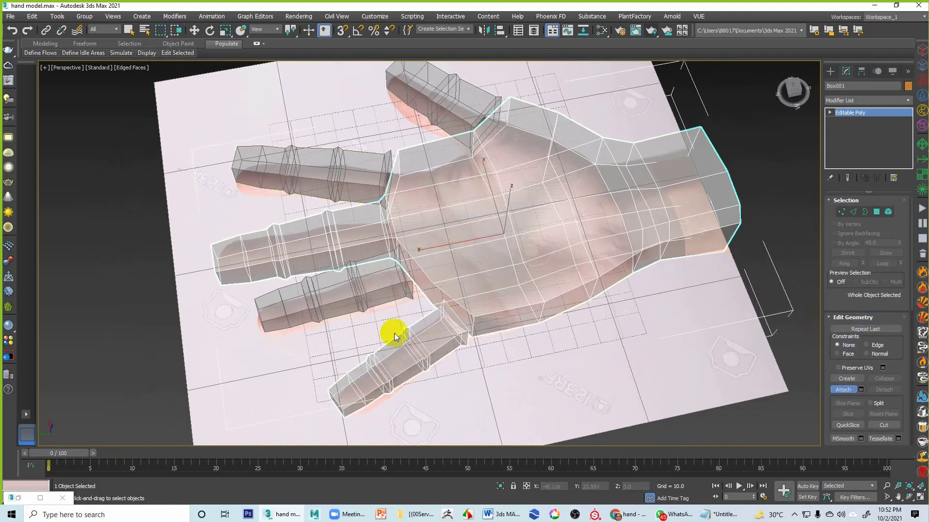
{"action": "left_click", "coordinate": [363, 291]}
{"action": "left_click", "coordinate": [365, 181]}
{"action": "left_click", "coordinate": [448, 101]}
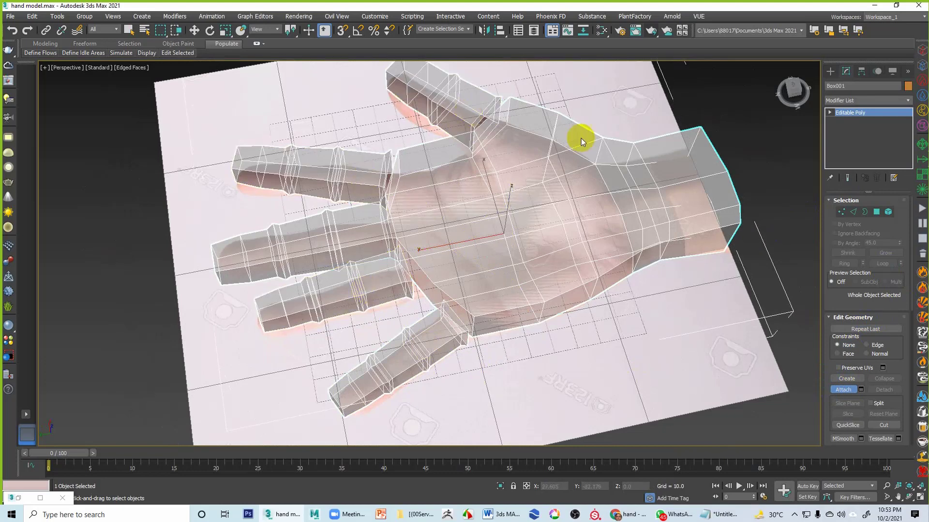
{"action": "key", "text": "w"}
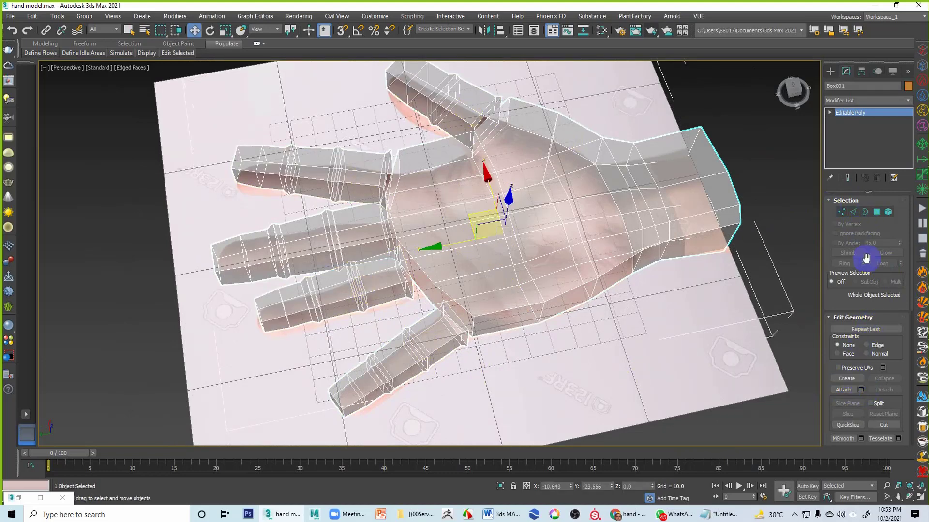
{"action": "left_click", "coordinate": [846, 211]}
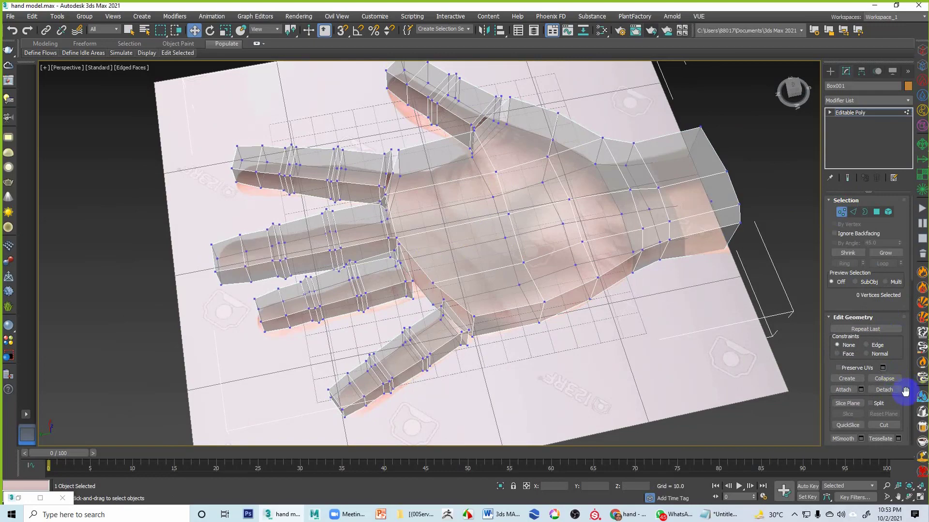
{"action": "scroll", "coordinate": [829, 366], "scroll_direction": "down", "scroll_amount": 5}
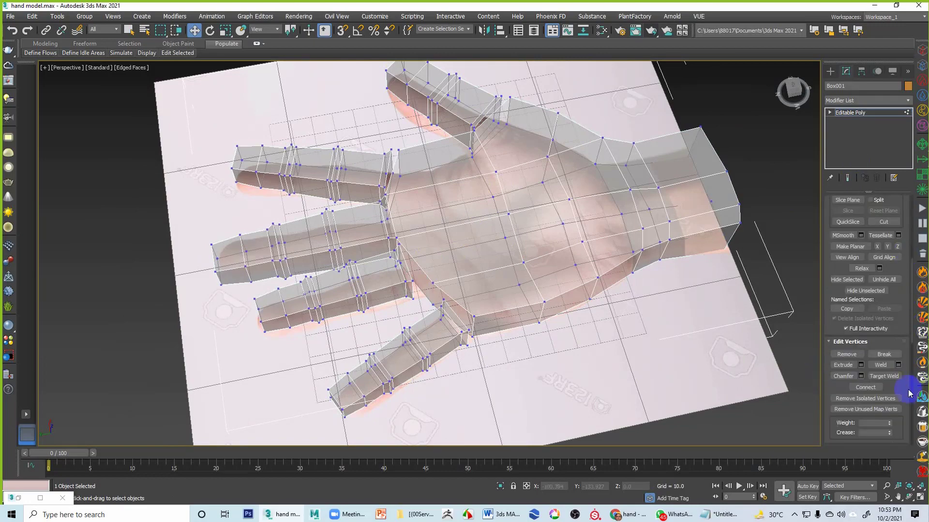
{"action": "left_click", "coordinate": [884, 376]}
{"action": "key", "text": "alt+w"}
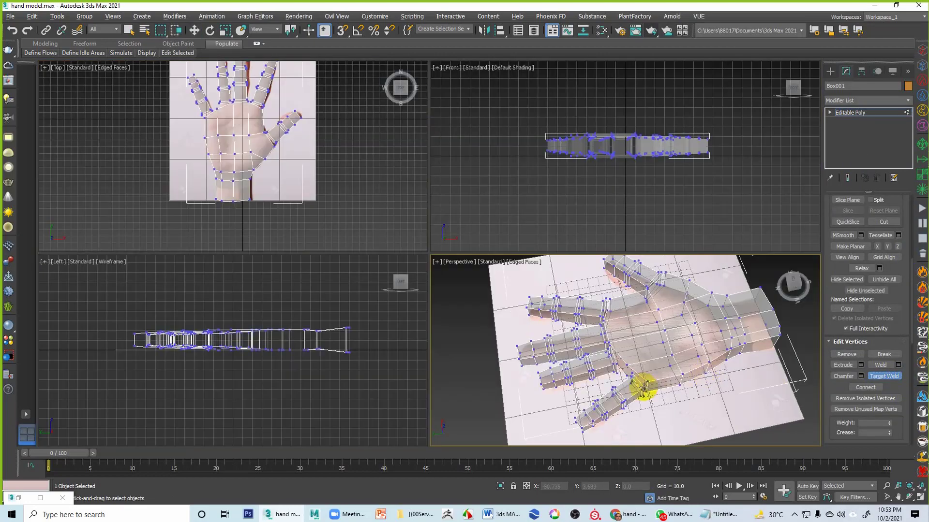
{"action": "key", "text": "alt+w"}
{"action": "middle_click_drag", "start_coordinate": [591, 353], "coordinate": [516, 294], "text": "alt"}
{"action": "scroll", "coordinate": [571, 314], "scroll_direction": "down", "scroll_amount": 1}
{"action": "scroll", "coordinate": [551, 305], "scroll_direction": "up", "scroll_amount": 3}
{"action": "scroll", "coordinate": [601, 311], "scroll_direction": "down", "scroll_amount": 4}
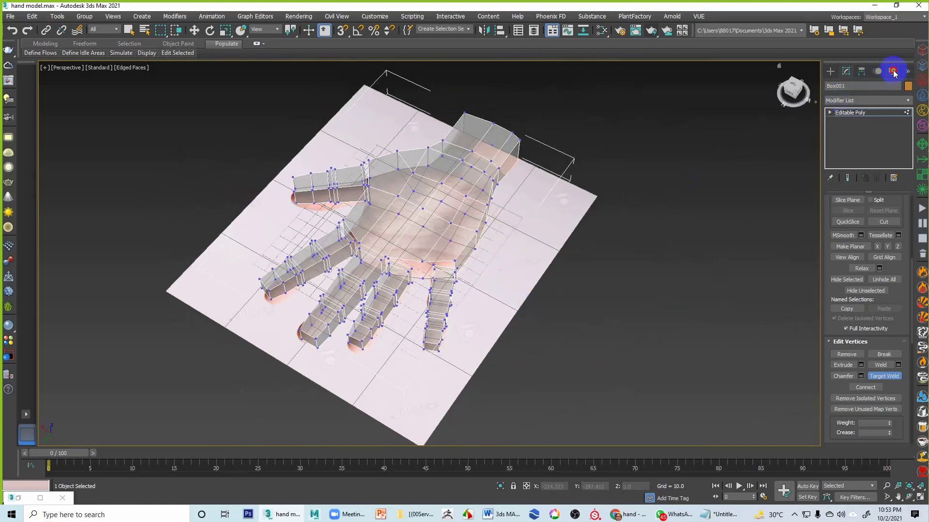
Step: Hide the frozen reference image so only the hand mesh is displayed
{"action": "left_click", "coordinate": [893, 71]}
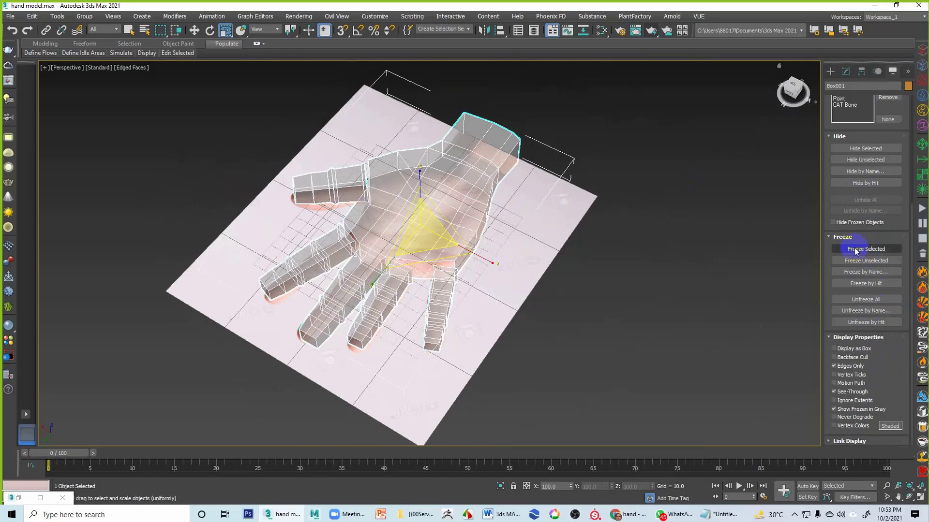
{"action": "left_click", "coordinate": [835, 222]}
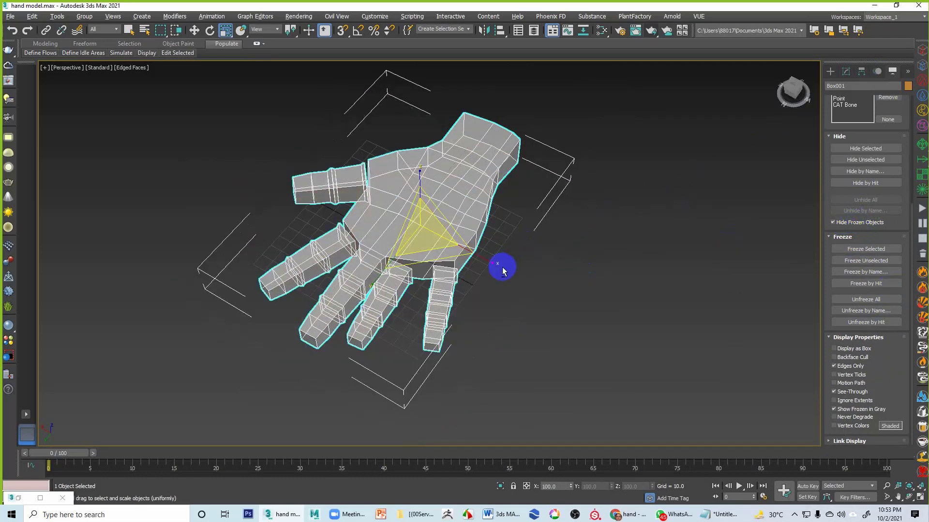
{"action": "left_click", "coordinate": [833, 222]}
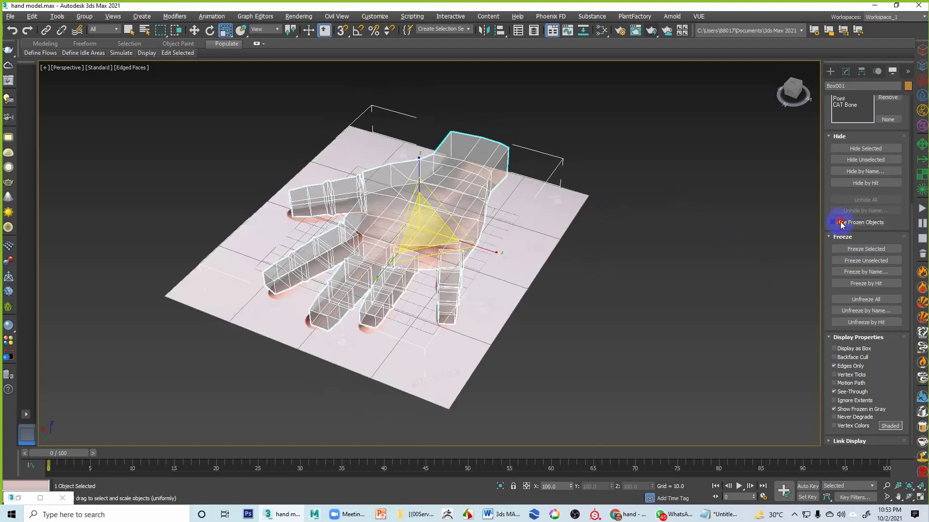
{"action": "left_click", "coordinate": [834, 223]}
{"action": "left_click", "coordinate": [846, 224]}
{"action": "left_click", "coordinate": [846, 224]}
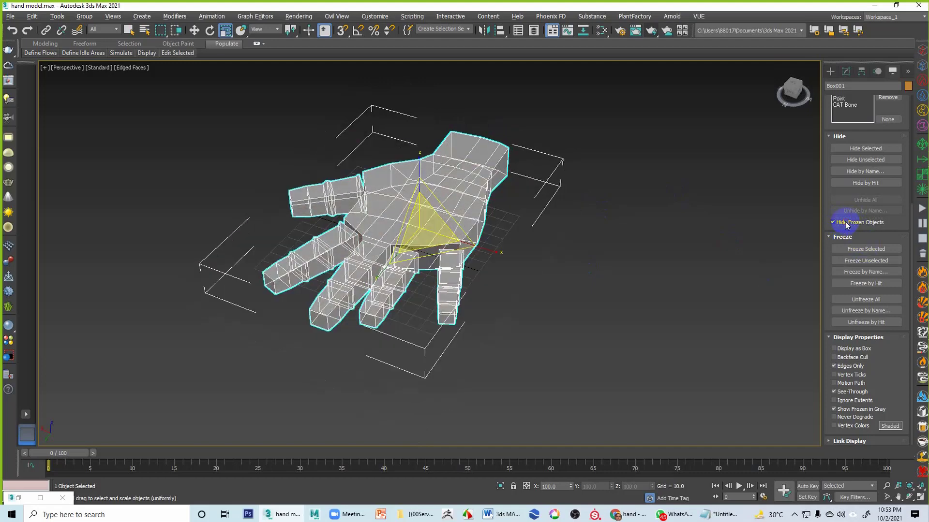
Step: Target-weld the ring finger's base corner vertices to the matching vertices of the palm opening
{"action": "scroll", "coordinate": [574, 287], "scroll_direction": "up", "scroll_amount": 3}
{"action": "scroll", "coordinate": [574, 290], "scroll_direction": "up", "scroll_amount": 4}
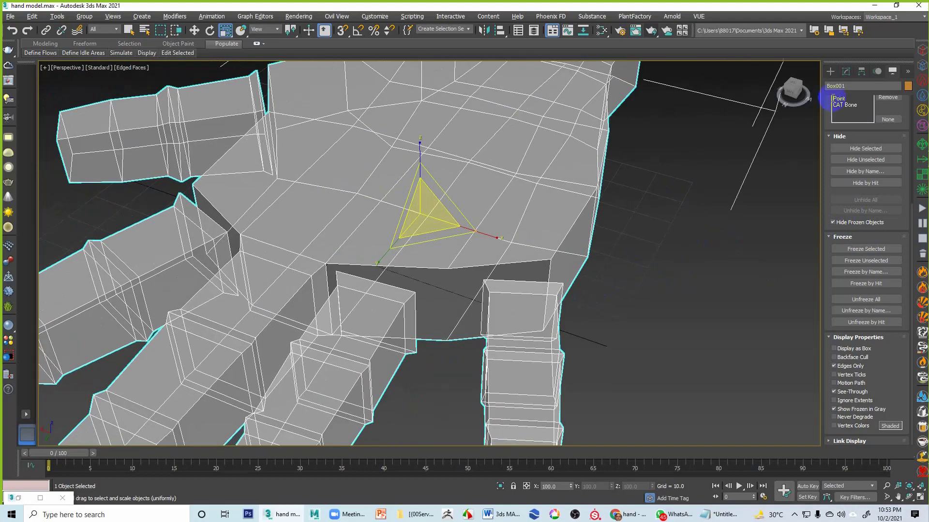
{"action": "left_click", "coordinate": [846, 71]}
{"action": "left_click", "coordinate": [829, 113]}
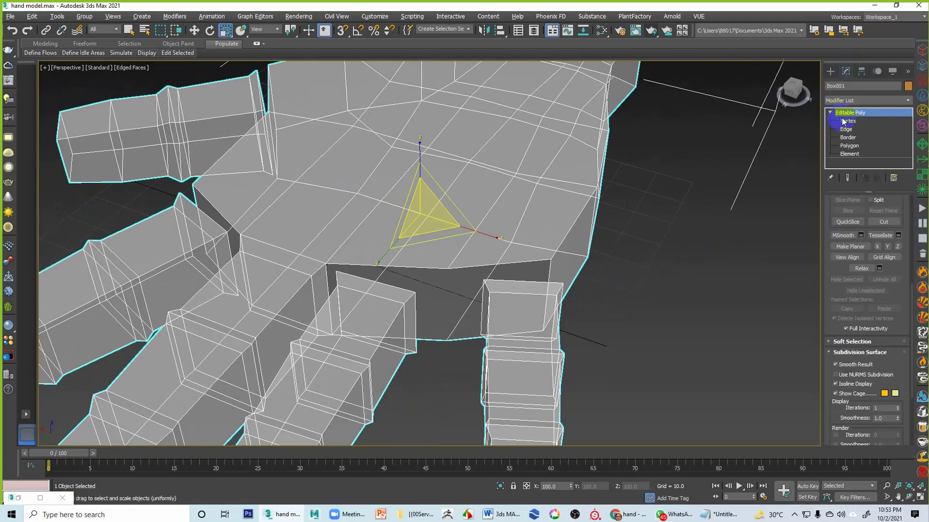
{"action": "left_click", "coordinate": [847, 120]}
{"action": "middle_click_drag", "start_coordinate": [459, 303], "coordinate": [608, 257]}
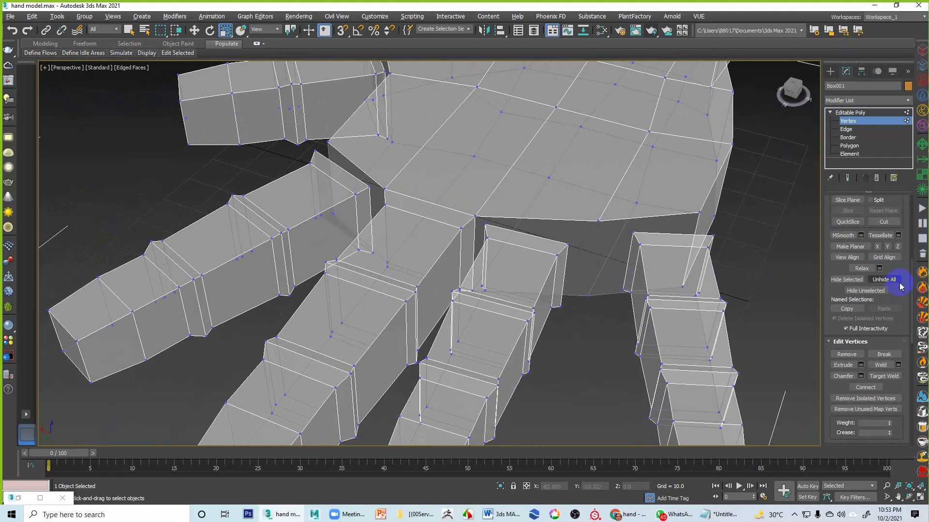
{"action": "left_click", "coordinate": [875, 378]}
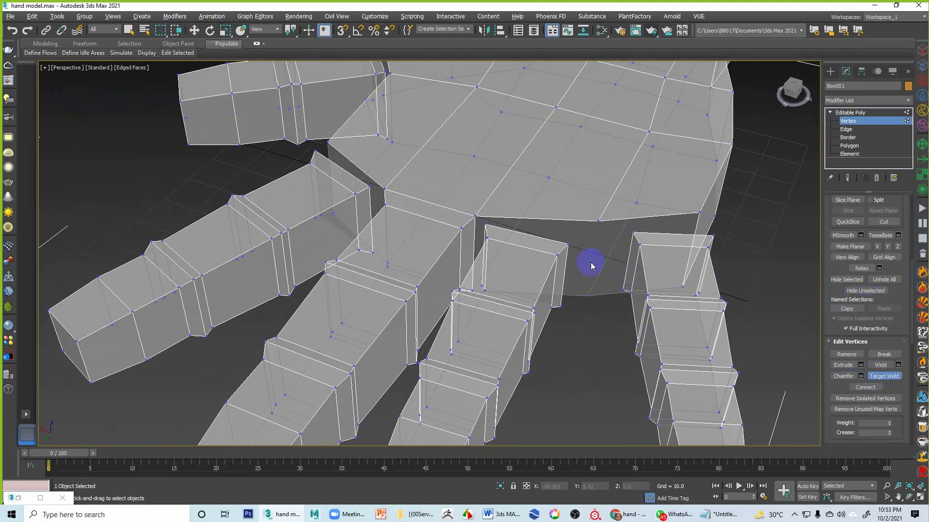
{"action": "left_click", "coordinate": [599, 221]}
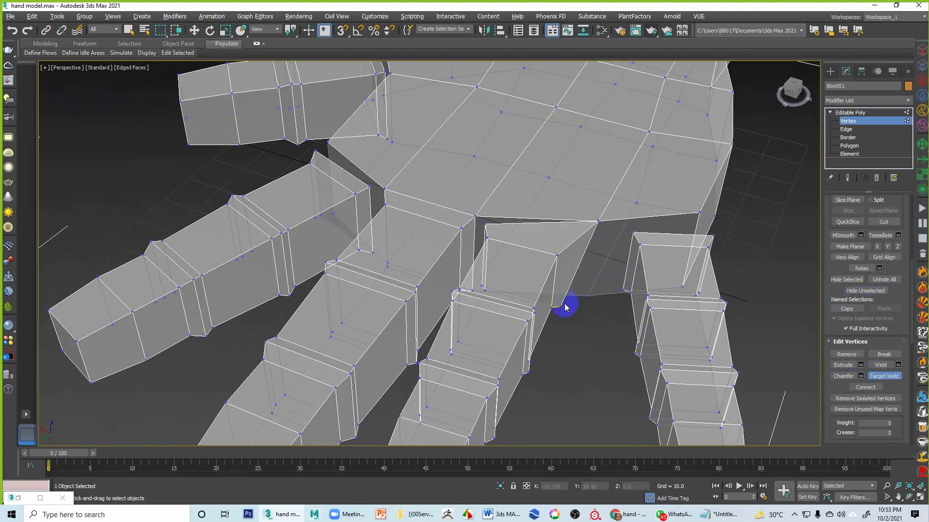
{"action": "left_click", "coordinate": [587, 296]}
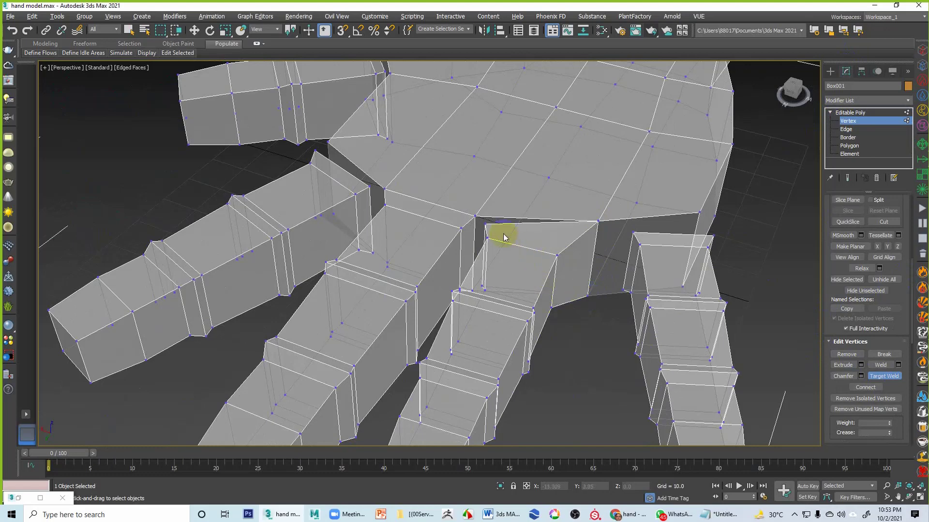
{"action": "left_click", "coordinate": [477, 215]}
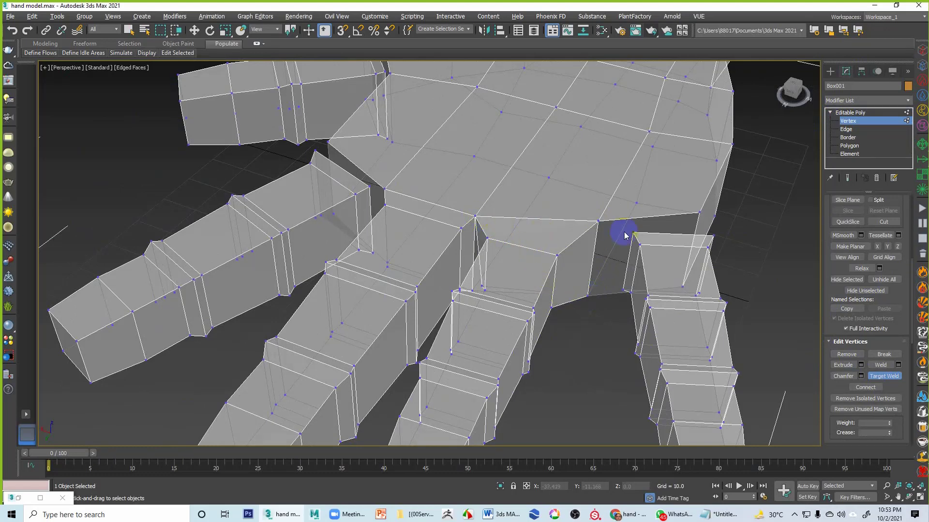
Step: Target-weld the little finger's base corners and the ring finger's remaining underside corner to the palm's vertices
{"action": "left_click", "coordinate": [601, 221]}
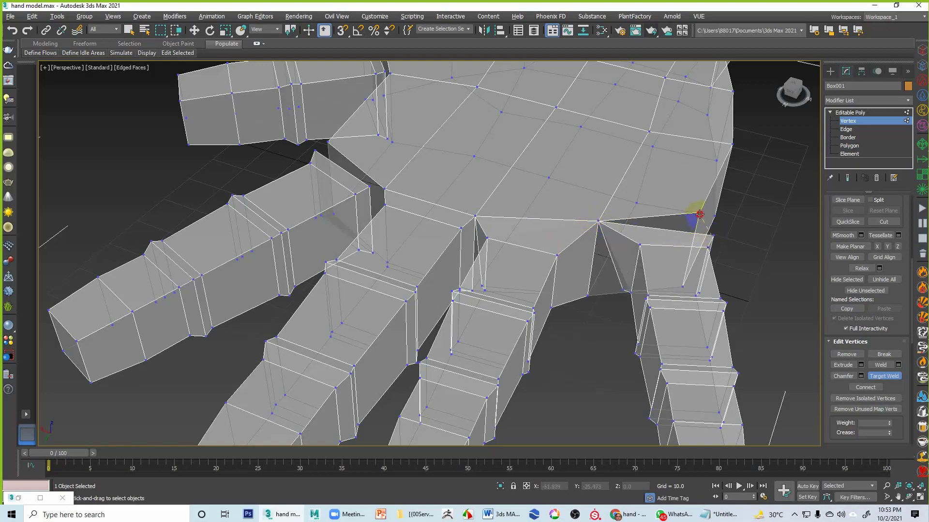
{"action": "middle_click_drag", "start_coordinate": [653, 265], "coordinate": [611, 267], "text": "alt"}
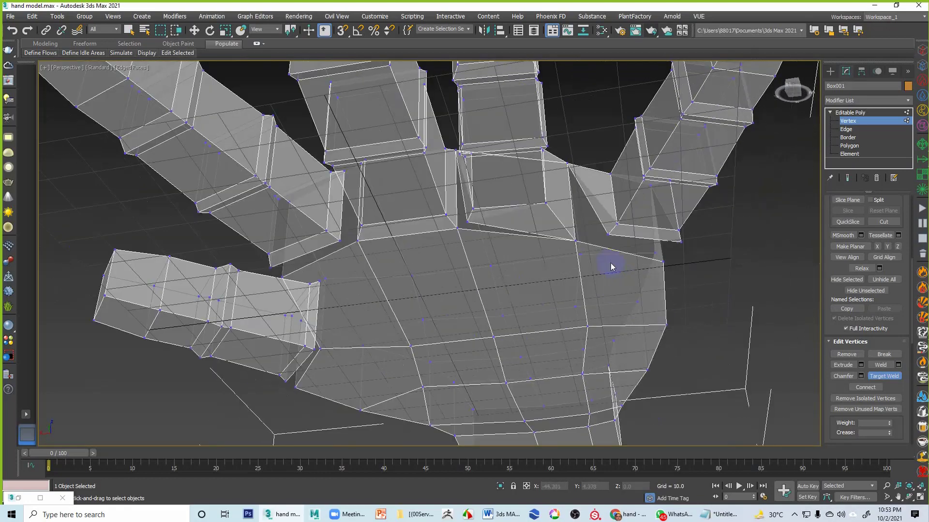
{"action": "left_click", "coordinate": [577, 242]}
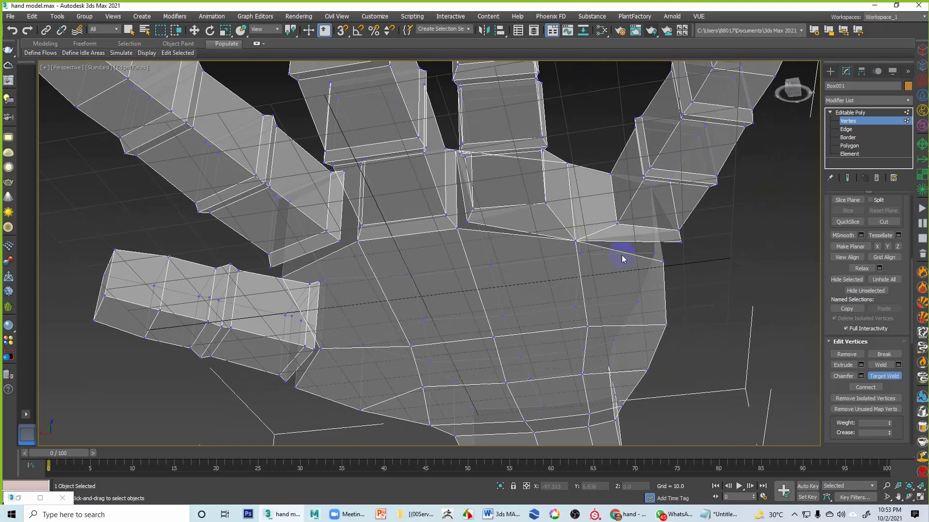
{"action": "left_click", "coordinate": [664, 261]}
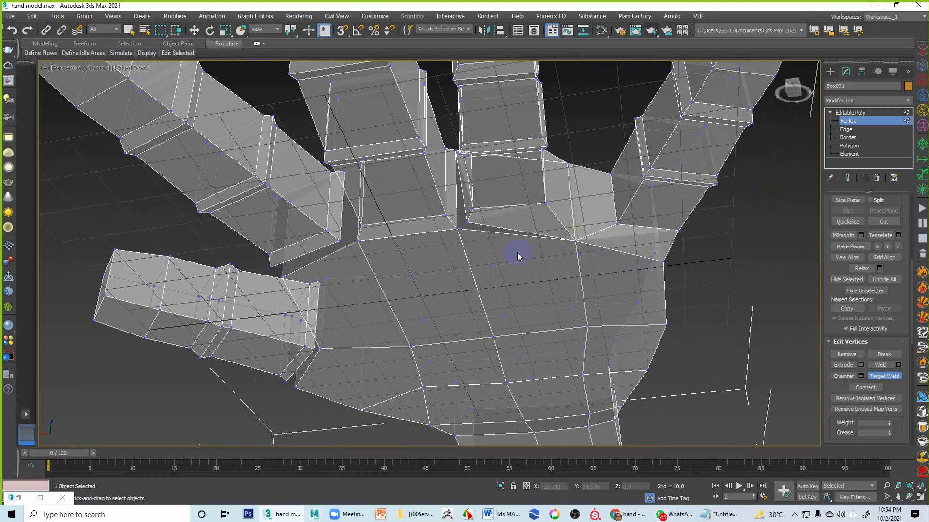
{"action": "middle_click_drag", "start_coordinate": [471, 236], "coordinate": [531, 254]}
{"action": "left_click", "coordinate": [494, 239]}
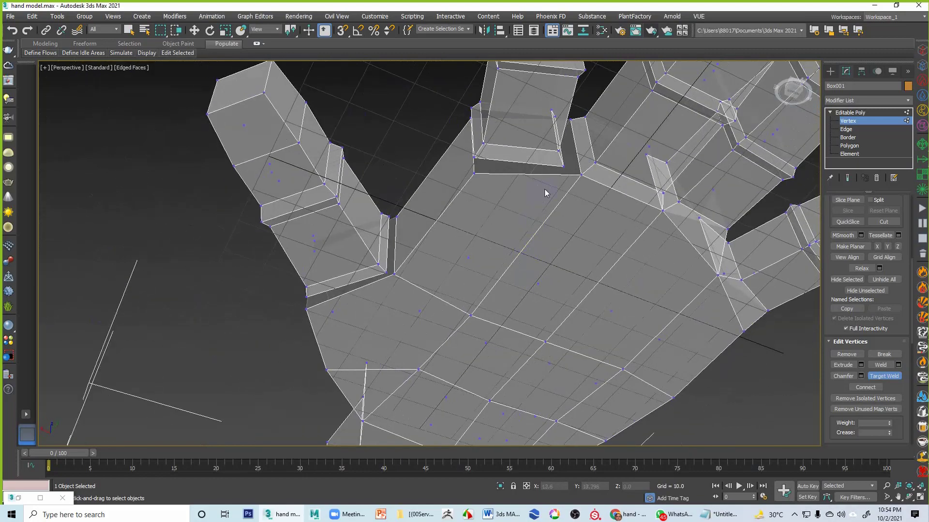
Step: Target-weld the index finger's underside and upper base corners to the palm's corner vertices
{"action": "left_click", "coordinate": [583, 174]}
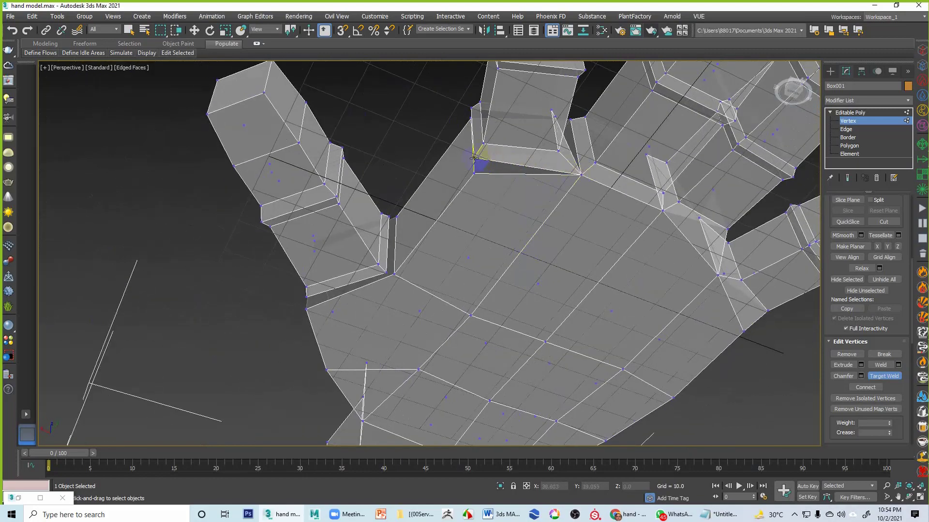
{"action": "left_click", "coordinate": [477, 174]}
{"action": "middle_click_drag", "start_coordinate": [516, 179], "coordinate": [526, 260], "text": "alt"}
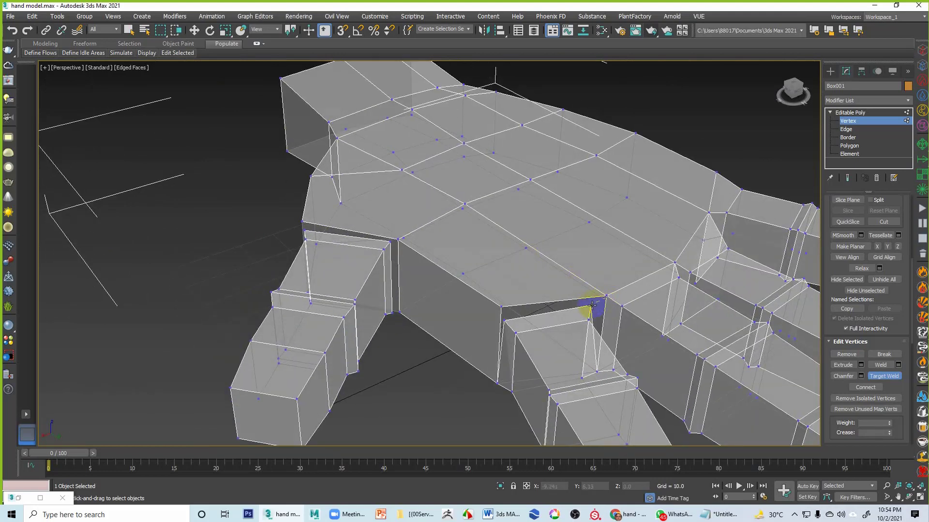
{"action": "left_click", "coordinate": [591, 305]}
{"action": "key", "text": "ctrl+z"}
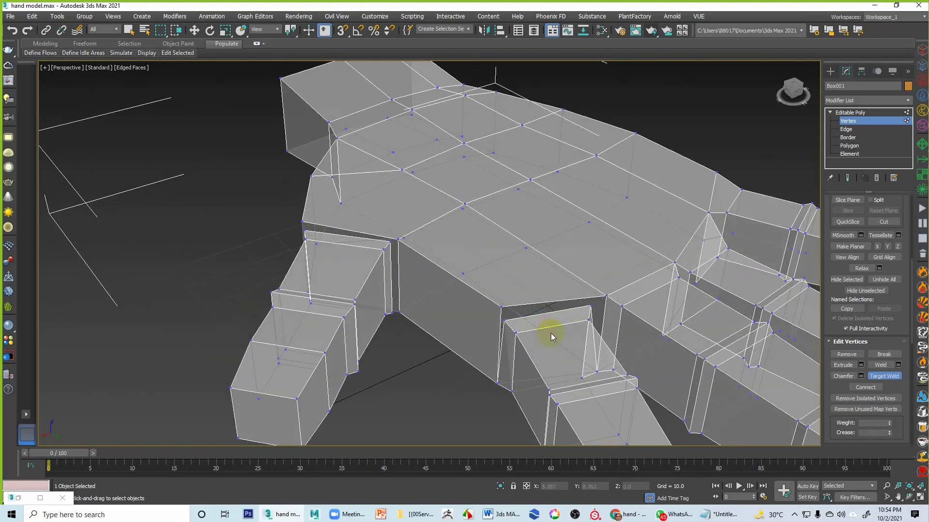
{"action": "left_click", "coordinate": [606, 296]}
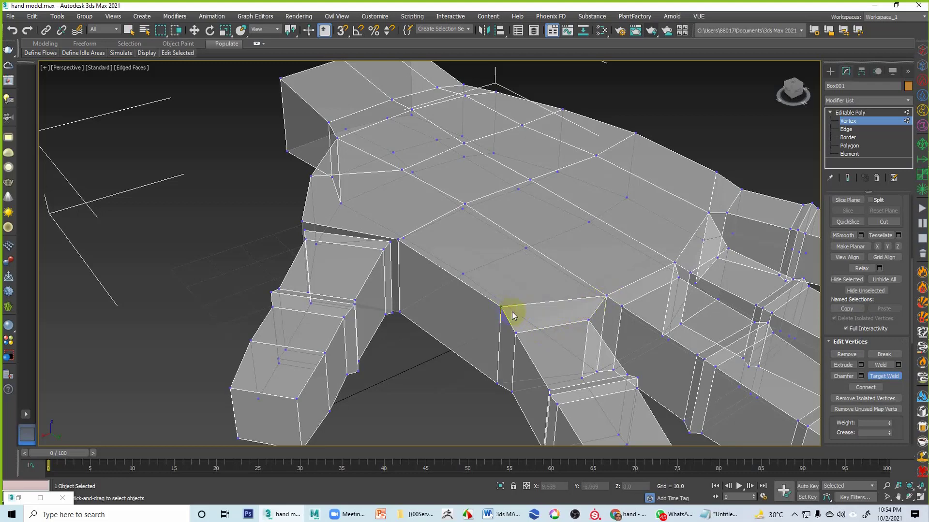
Step: Target-weld the thumb's base corner vertices to the palm opening and leave Target Weld for the Move tool
{"action": "scroll", "coordinate": [512, 316], "scroll_direction": "down", "scroll_amount": 2}
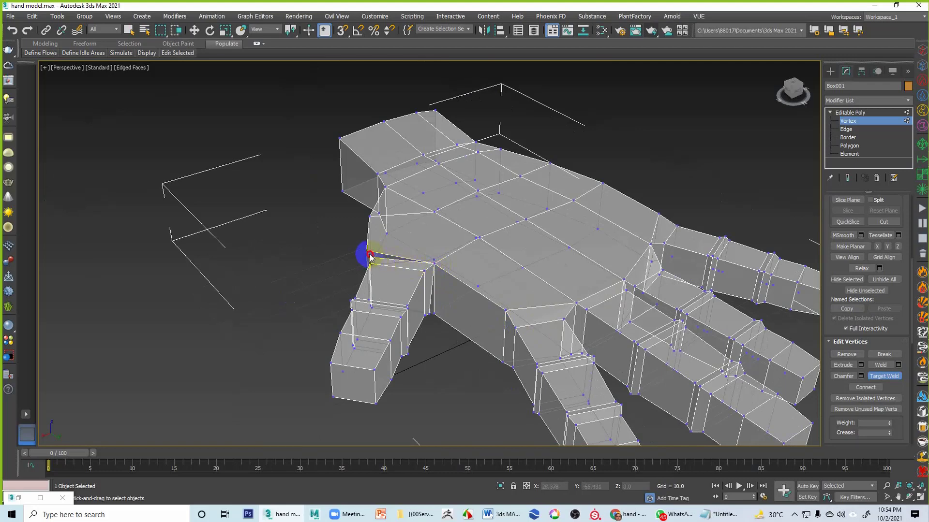
{"action": "middle_click_drag", "start_coordinate": [379, 264], "coordinate": [453, 243], "text": "alt"}
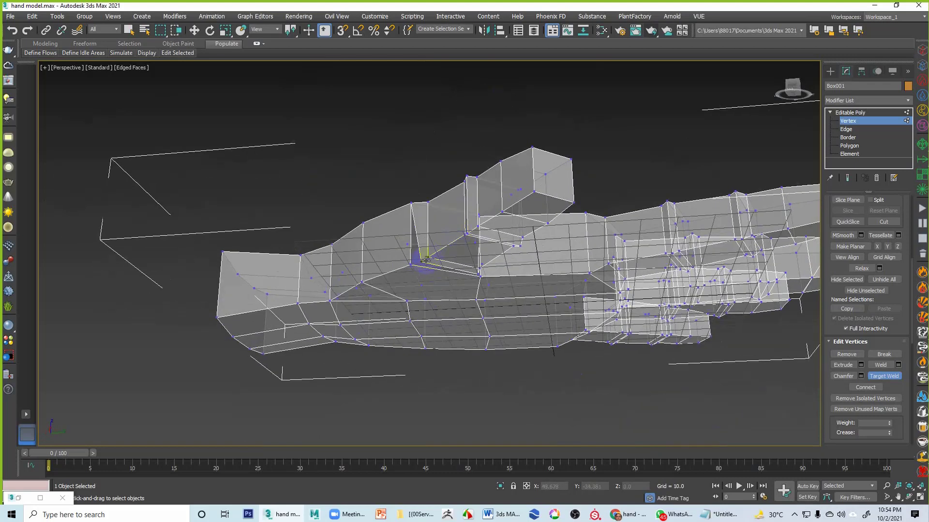
{"action": "mouse_move", "coordinate": [452, 281]}
{"action": "middle_mouse_down", "text": "alt"}
{"action": "mouse_move", "coordinate": [467, 251]}
{"action": "mouse_move", "coordinate": [504, 266]}
{"action": "mouse_move", "coordinate": [503, 336]}
{"action": "mouse_move", "coordinate": [550, 347]}
{"action": "mouse_move", "coordinate": [499, 257]}
{"action": "mouse_move", "coordinate": [472, 290]}
{"action": "mouse_move", "coordinate": [447, 273]}
{"action": "middle_mouse_up", "text": "alt"}
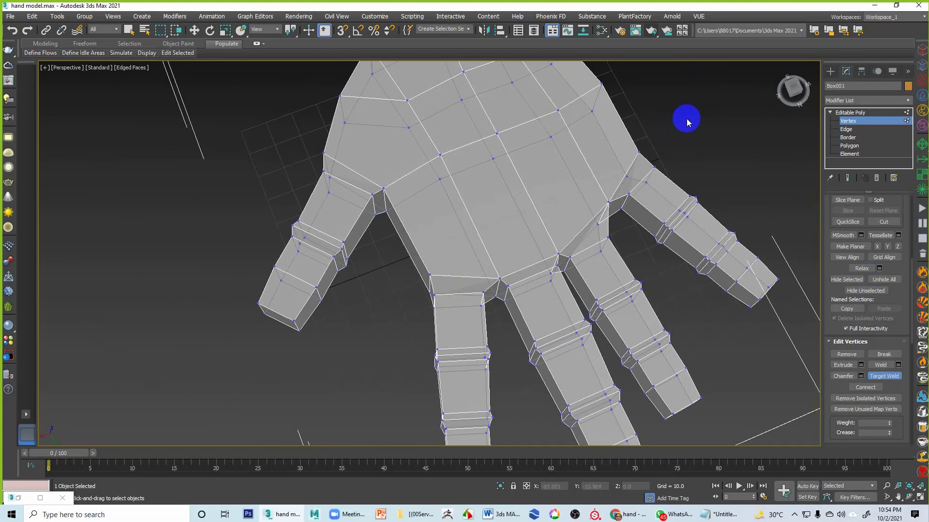
{"action": "middle_click_drag", "start_coordinate": [686, 118], "coordinate": [623, 155]}
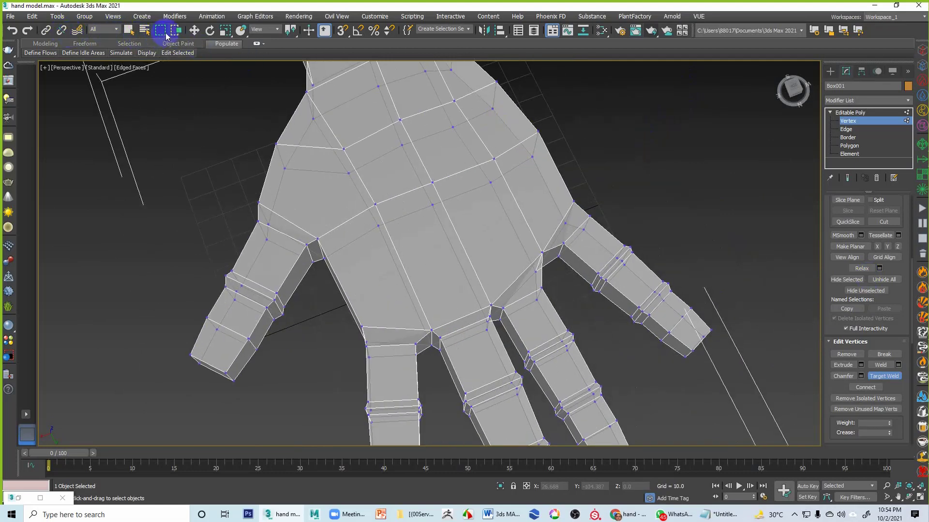
{"action": "left_click", "coordinate": [196, 31]}
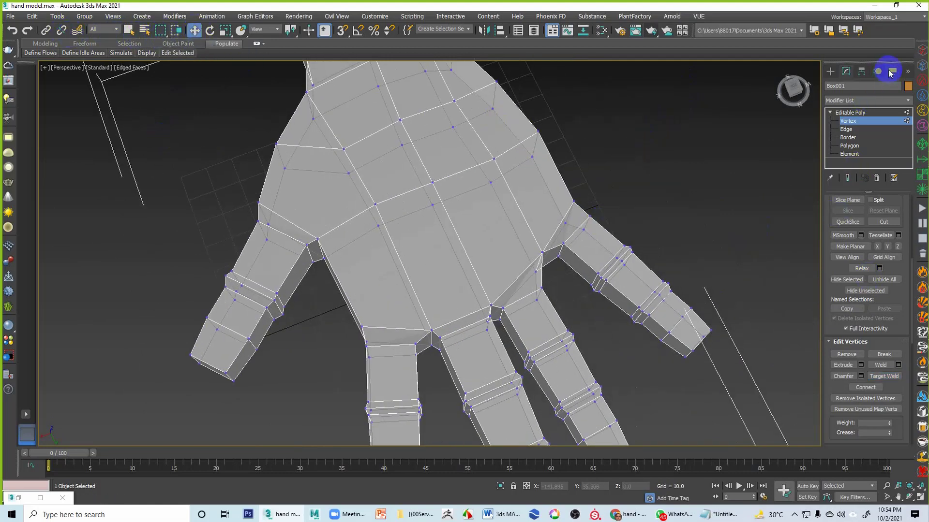
Step: Show the frozen reference image again and switch to a full-size Top view of the hand
{"action": "left_click", "coordinate": [893, 71]}
{"action": "left_click", "coordinate": [839, 223]}
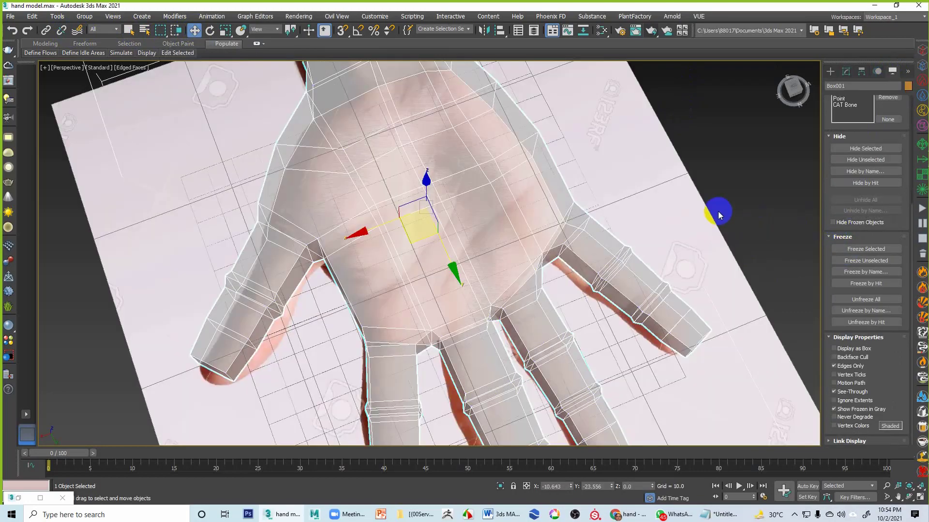
{"action": "key", "text": "alt+w"}
{"action": "key", "text": "alt+w"}
{"action": "scroll", "coordinate": [493, 263], "scroll_direction": "up", "scroll_amount": 4}
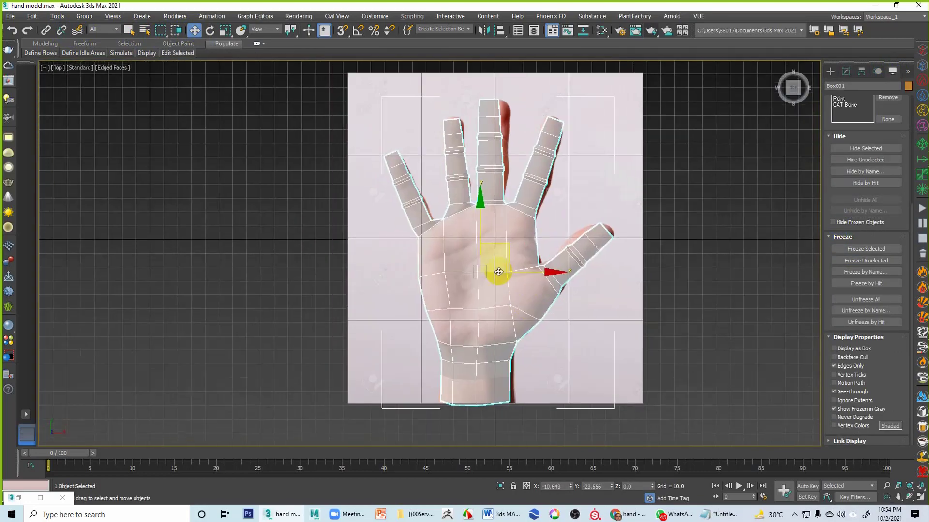
{"action": "middle_click_drag", "start_coordinate": [486, 199], "coordinate": [460, 235]}
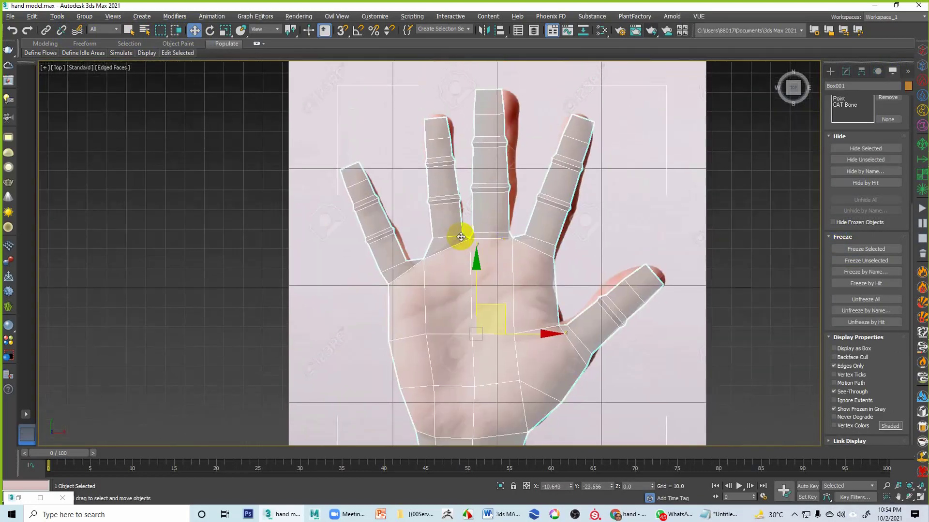
Step: Enter vertex editing on the hand and move the little finger's two base corner vertices to fit the reference outline
{"action": "left_click", "coordinate": [844, 74]}
{"action": "left_click", "coordinate": [848, 121]}
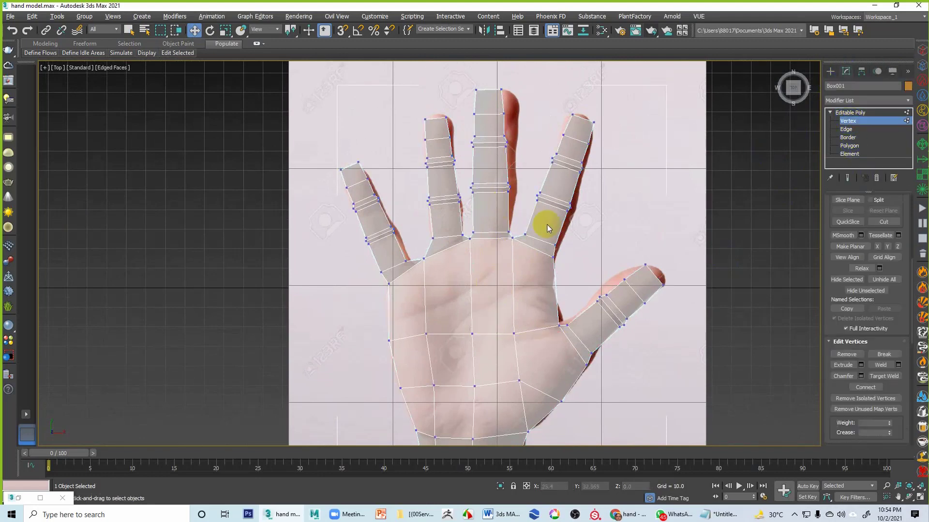
{"action": "scroll", "coordinate": [365, 278], "scroll_direction": "up", "scroll_amount": 5}
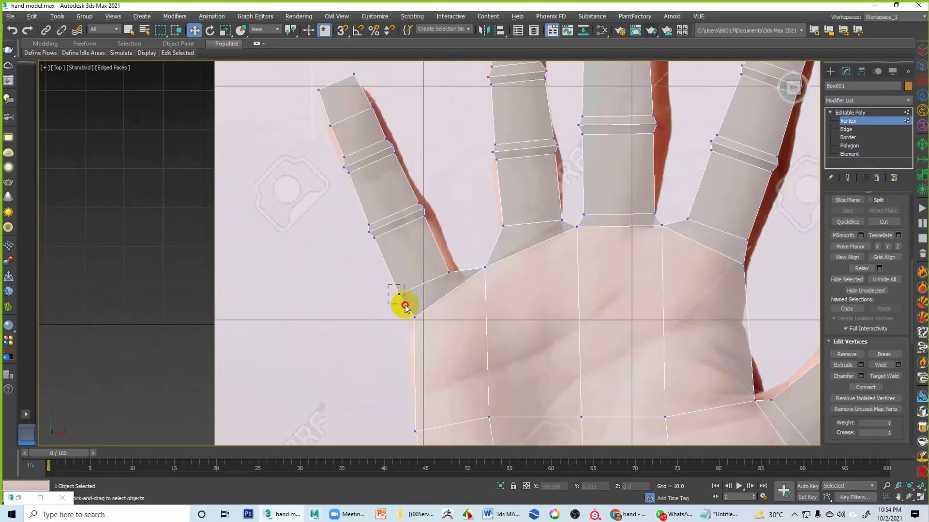
{"action": "left_click", "coordinate": [398, 293]}
{"action": "left_click_drag", "start_coordinate": [422, 294], "coordinate": [428, 305]}
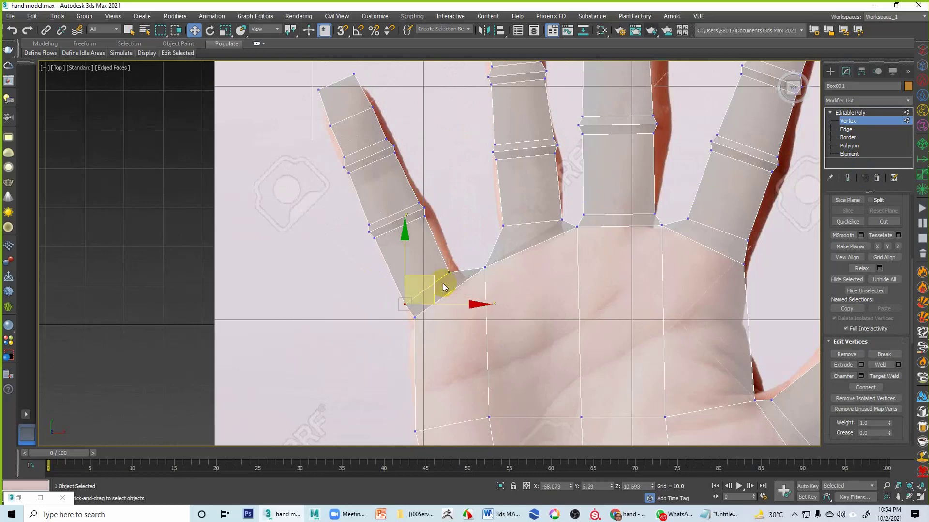
{"action": "left_click", "coordinate": [455, 280]}
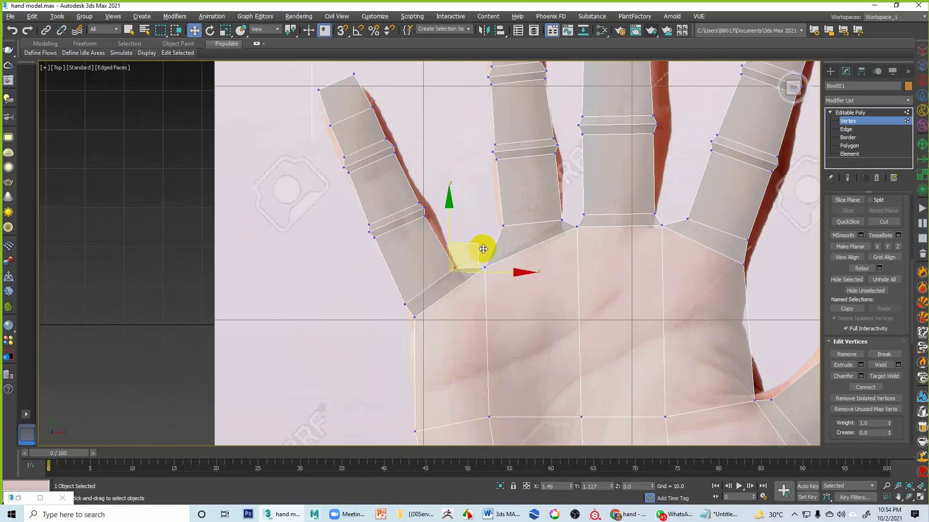
Step: Shift the little finger's lower knuckle loops to follow the reference and adjust its inner base corner
{"action": "left_click_drag", "start_coordinate": [348, 209], "coordinate": [442, 241]}
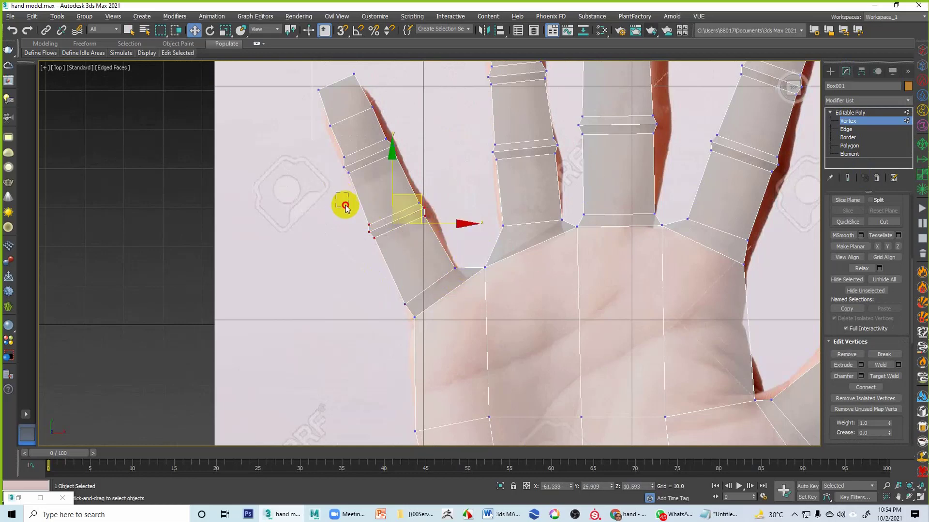
{"action": "left_click_drag", "start_coordinate": [346, 205], "coordinate": [441, 237]}
{"action": "left_click_drag", "start_coordinate": [427, 204], "coordinate": [429, 202]}
{"action": "left_click_drag", "start_coordinate": [457, 278], "coordinate": [459, 278]}
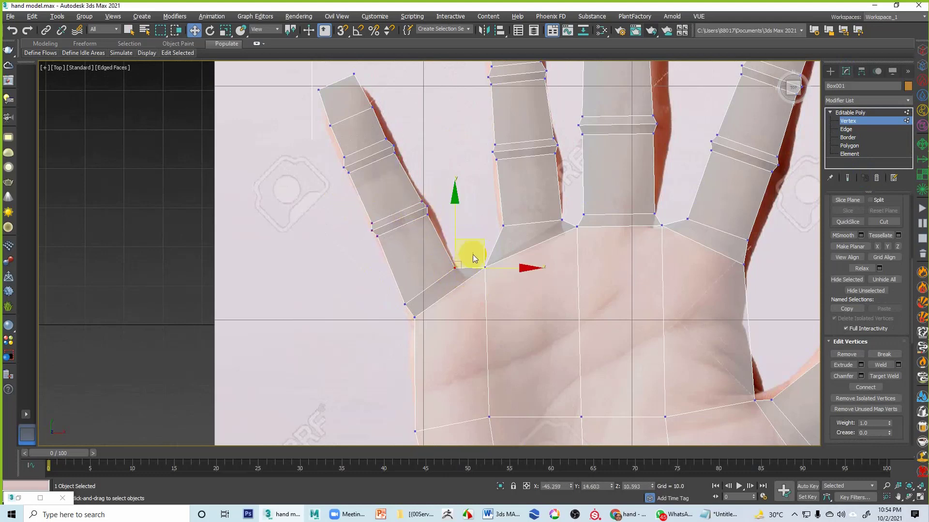
Step: Lower the little finger's tip vertices slightly to match the reference fingertip
{"action": "left_click_drag", "start_coordinate": [510, 293], "coordinate": [528, 240]}
{"action": "left_click", "coordinate": [565, 277]}
{"action": "middle_click_drag", "start_coordinate": [565, 235], "coordinate": [543, 343]}
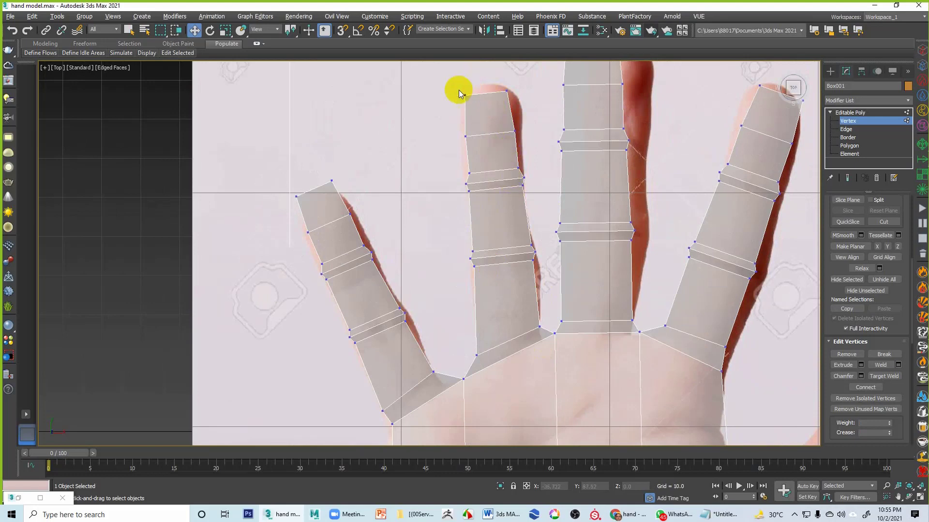
{"action": "mouse_move", "coordinate": [340, 173]}
{"action": "left_mouse_down"}
{"action": "mouse_move", "coordinate": [290, 201]}
{"action": "mouse_move", "coordinate": [348, 183]}
{"action": "left_mouse_up"}
{"action": "middle_click_drag", "start_coordinate": [550, 165], "coordinate": [530, 260]}
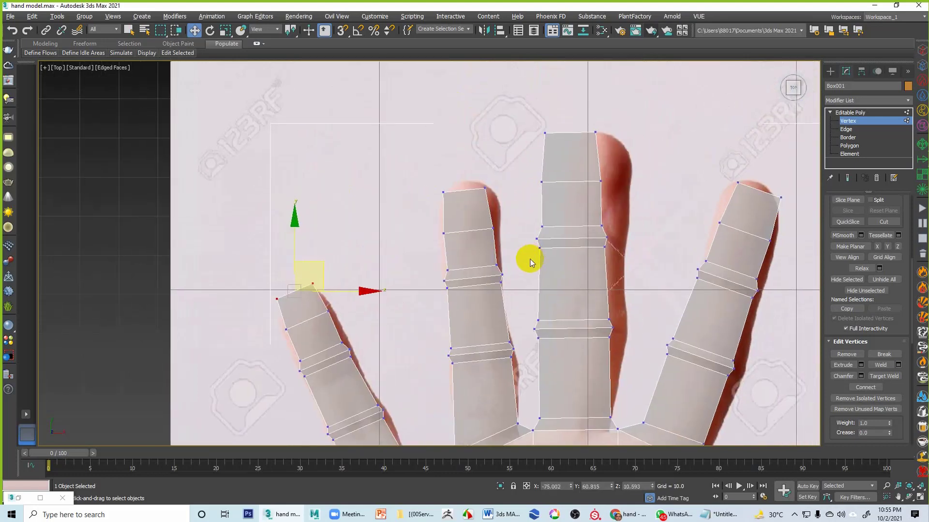
Step: Select the middle finger's vertices, then rotate and move the finger towards the thumb side to match the reference
{"action": "middle_click_drag", "start_coordinate": [589, 300], "coordinate": [598, 258]}
{"action": "scroll", "coordinate": [571, 169], "scroll_direction": "down", "scroll_amount": 5}
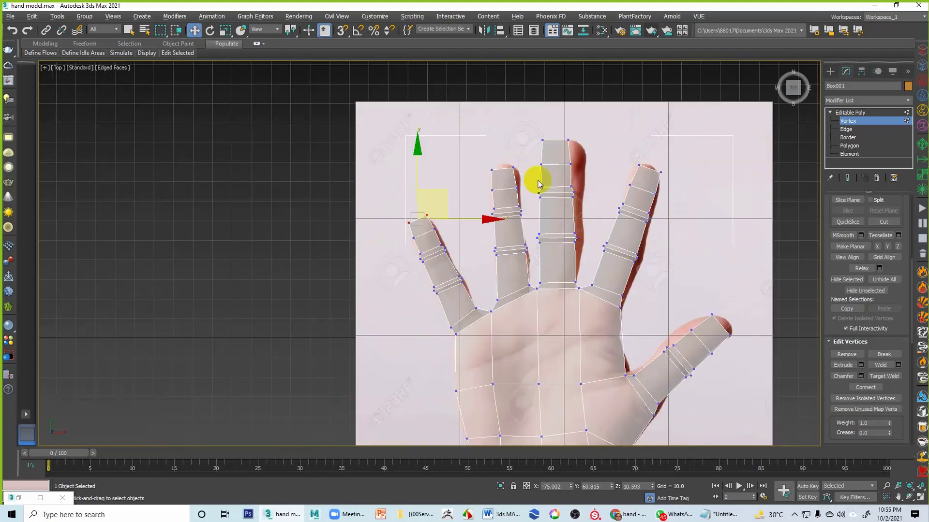
{"action": "left_click_drag", "start_coordinate": [534, 129], "coordinate": [584, 286]}
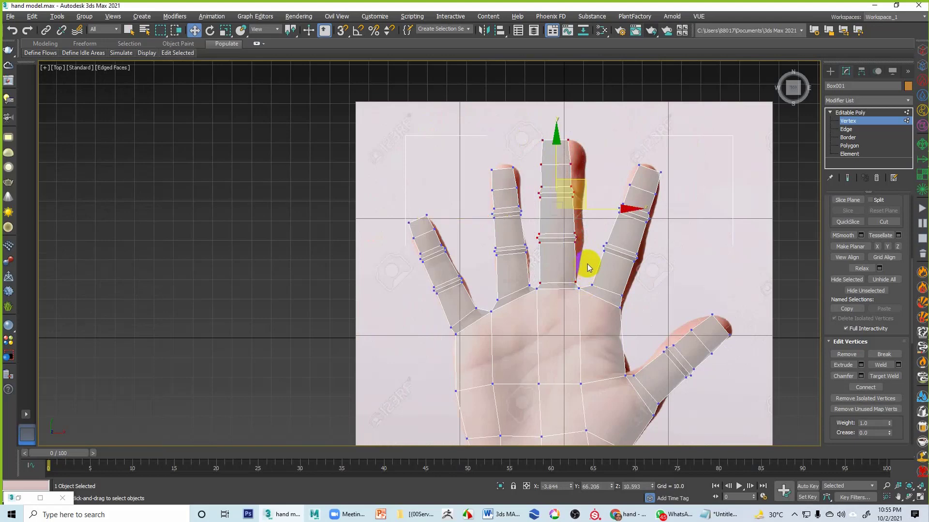
{"action": "key", "text": "e"}
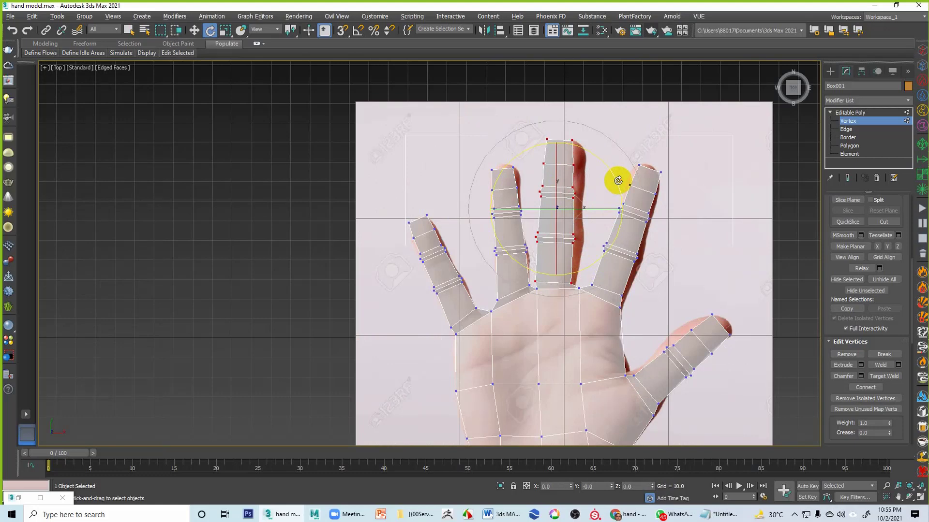
{"action": "key", "text": "w"}
{"action": "left_click_drag", "start_coordinate": [587, 197], "coordinate": [598, 190]}
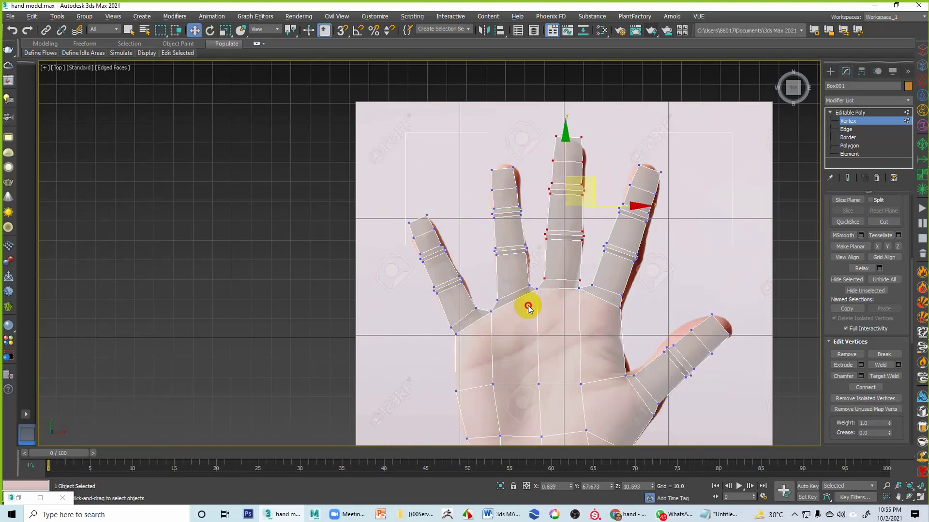
Step: Adjust the palm vertex between the middle and index fingers and move the index finger's thumb-side knuckle and base vertices onto the reference
{"action": "left_click", "coordinate": [578, 289]}
{"action": "left_click_drag", "start_coordinate": [603, 290], "coordinate": [610, 286]}
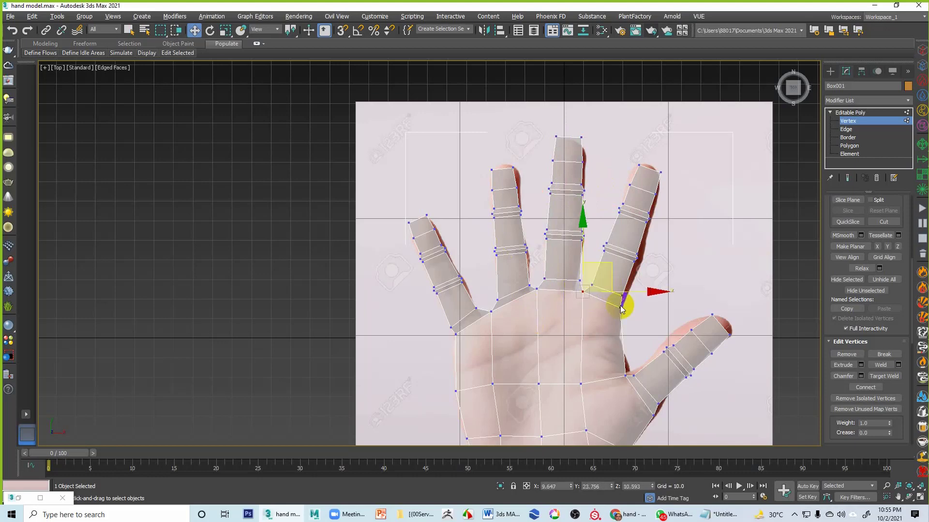
{"action": "middle_click_drag", "start_coordinate": [687, 303], "coordinate": [684, 300]}
{"action": "left_click", "coordinate": [598, 238]}
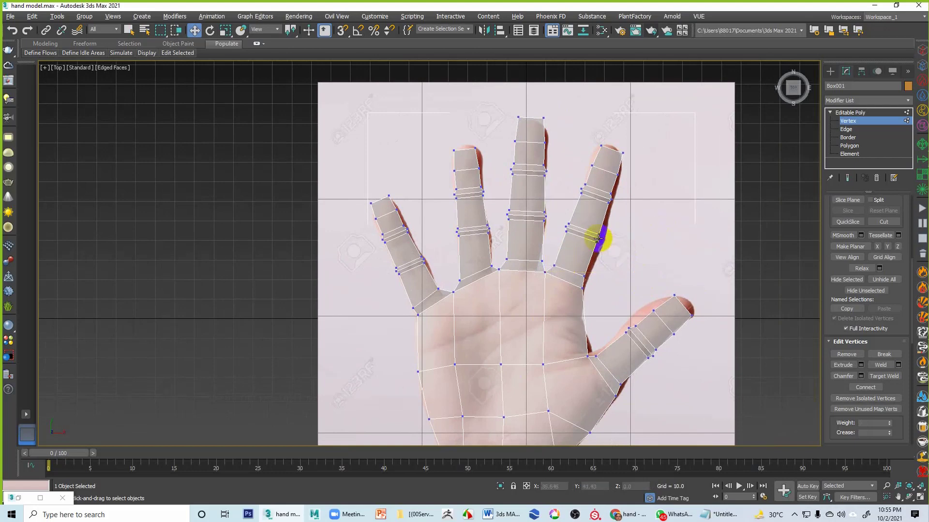
{"action": "left_click_drag", "start_coordinate": [600, 236], "coordinate": [633, 231]}
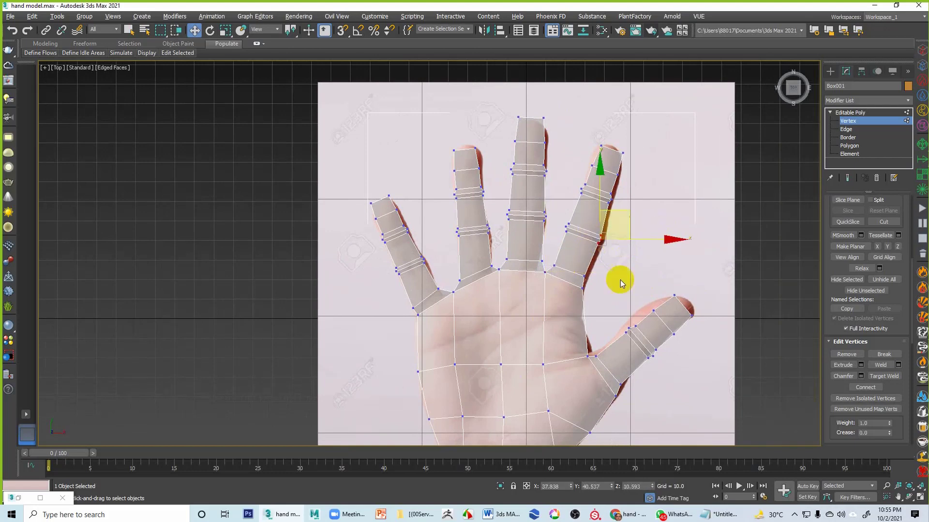
{"action": "left_click", "coordinate": [621, 280]}
{"action": "left_click_drag", "start_coordinate": [581, 276], "coordinate": [601, 291]}
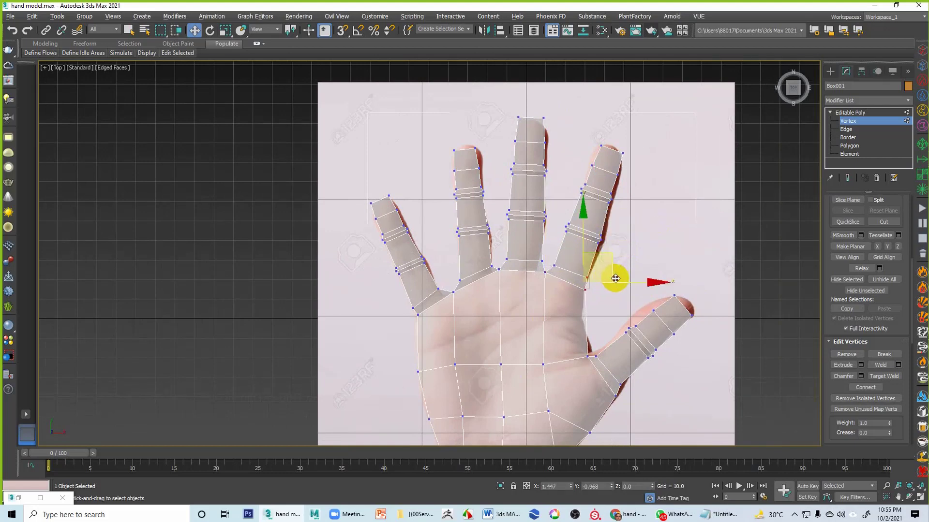
Step: Reshape the thumb to the reference by moving its web, base, knuckle and tip vertices
{"action": "left_click", "coordinate": [588, 355]}
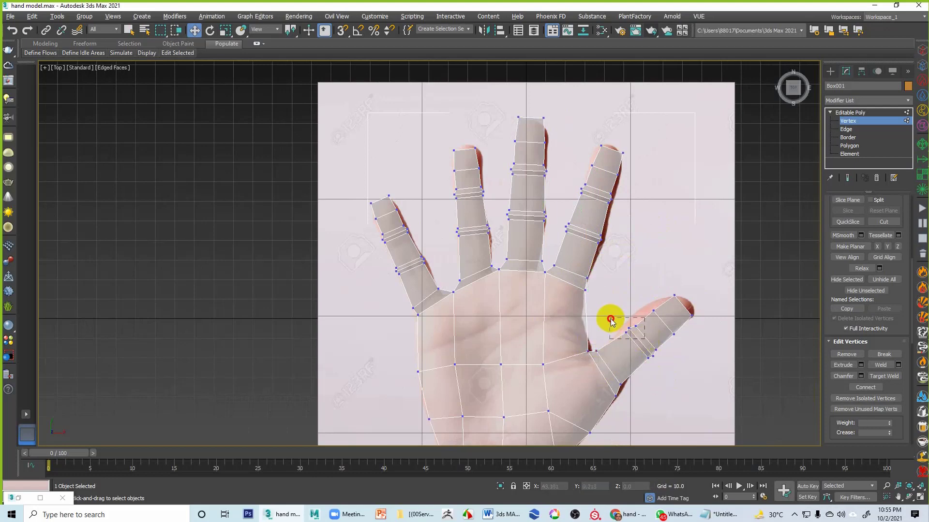
{"action": "left_click_drag", "start_coordinate": [608, 317], "coordinate": [634, 382]}
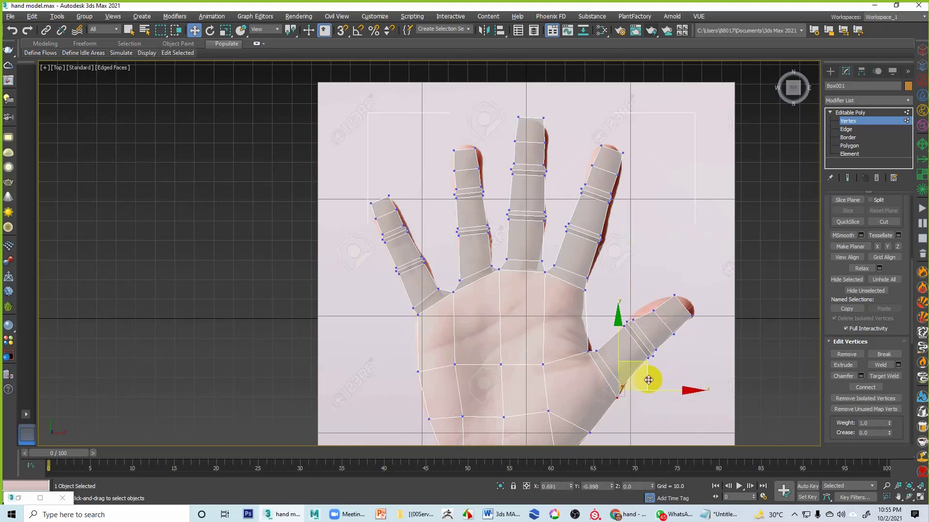
{"action": "left_click", "coordinate": [661, 333]}
{"action": "left_click", "coordinate": [650, 305]}
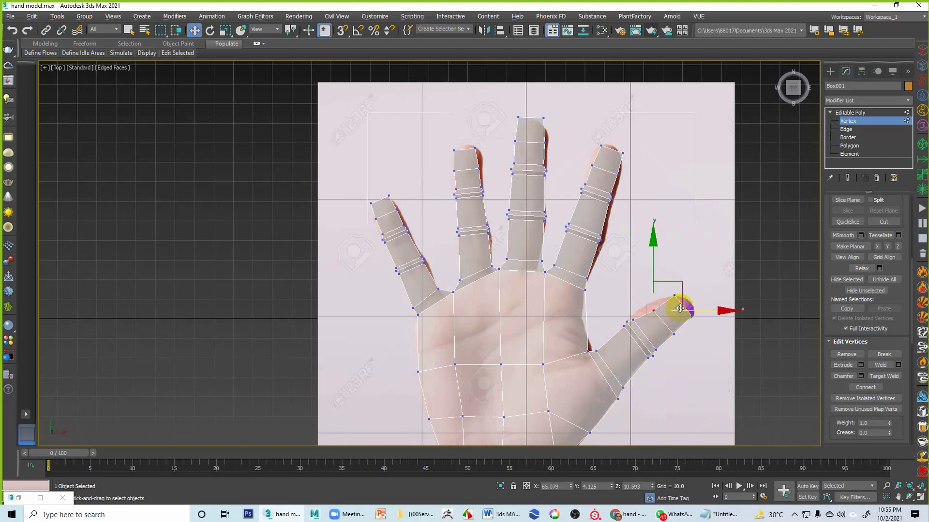
{"action": "left_click", "coordinate": [674, 295]}
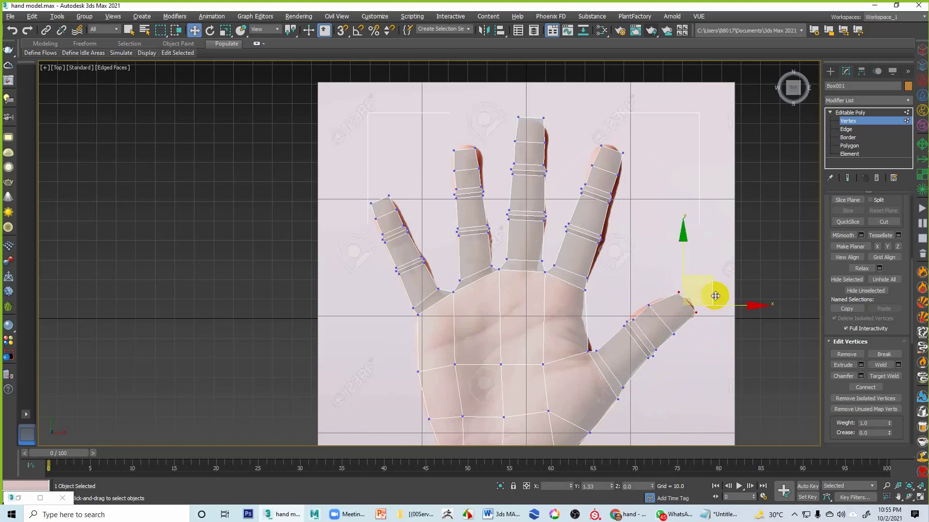
{"action": "left_click", "coordinate": [670, 334]}
{"action": "left_click_drag", "start_coordinate": [600, 311], "coordinate": [648, 321]}
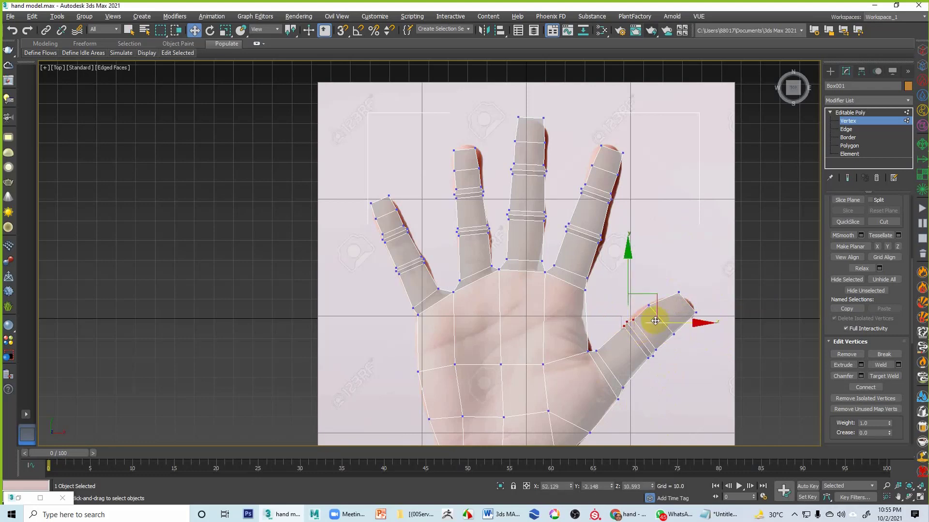
{"action": "left_click", "coordinate": [476, 321]}
{"action": "middle_click_drag", "start_coordinate": [442, 268], "coordinate": [444, 273]}
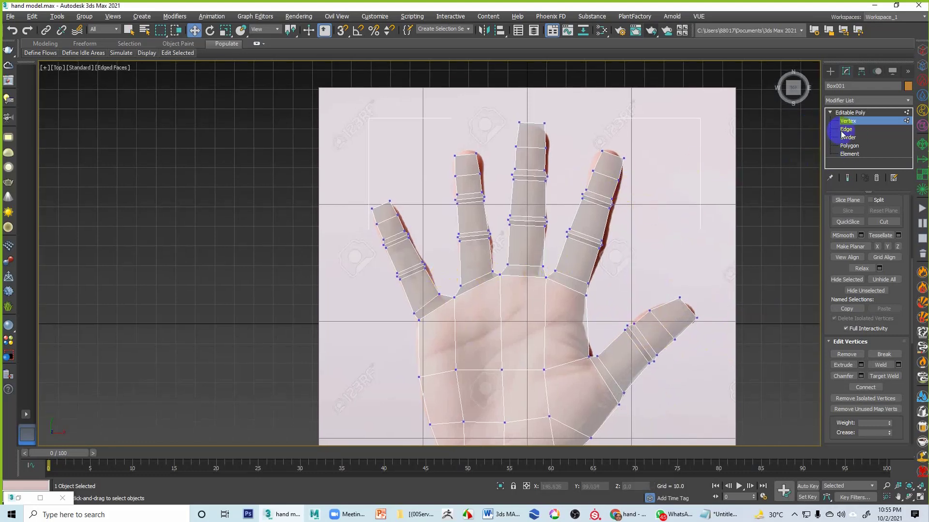
Step: Leave vertex editing, reselect the whole hand, and switch to a full-size Perspective view from the wrist side
{"action": "left_click", "coordinate": [854, 114]}
{"action": "left_click", "coordinate": [529, 323]}
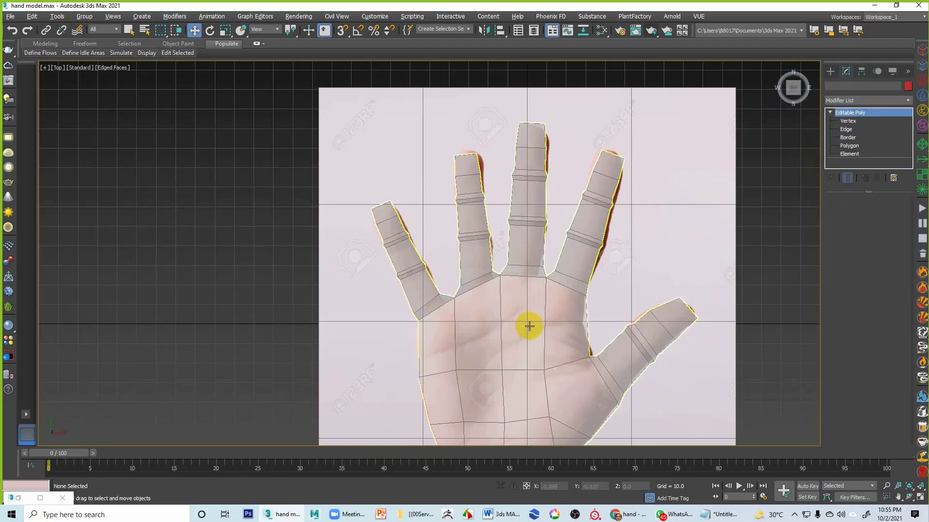
{"action": "key", "text": "alt+w"}
{"action": "key", "text": "alt+w"}
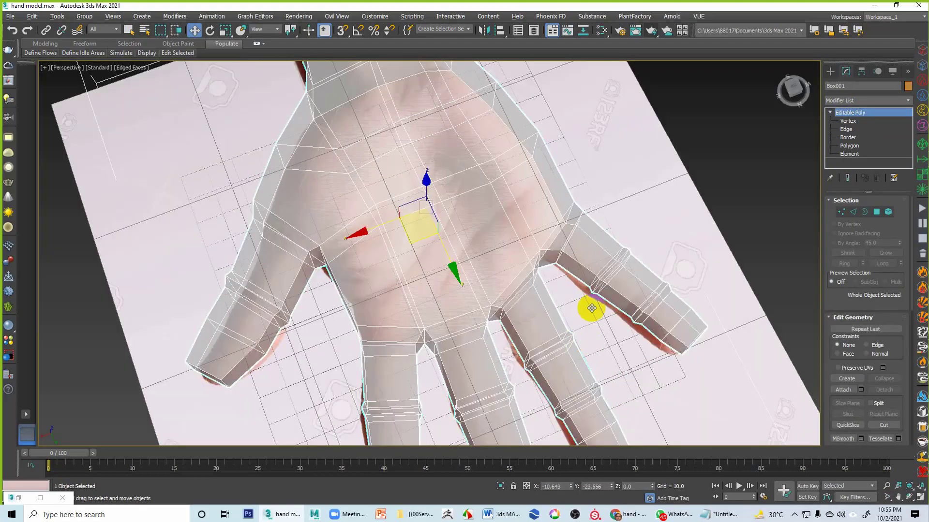
{"action": "middle_click_drag", "start_coordinate": [588, 307], "coordinate": [704, 313], "text": "alt"}
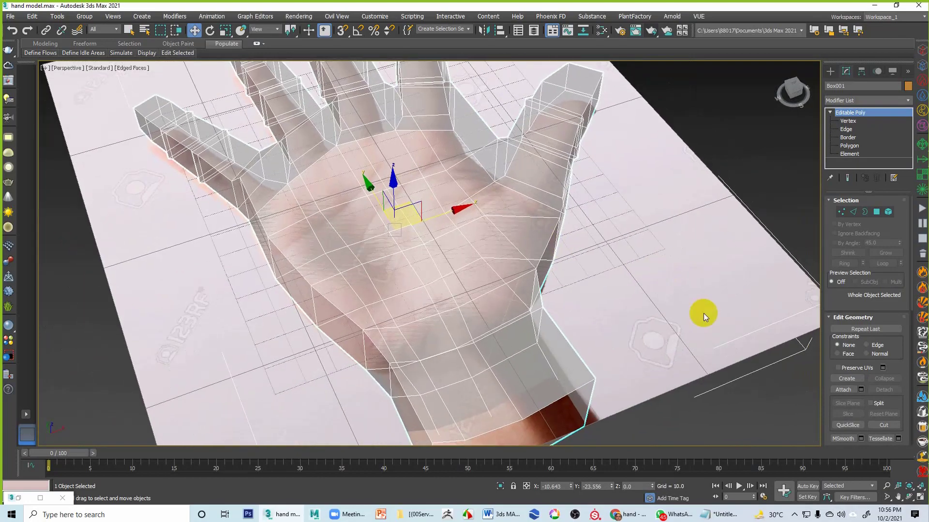
Step: Hide the frozen reference image and turn off See-Through so the hand displays as solid
{"action": "left_click", "coordinate": [892, 72]}
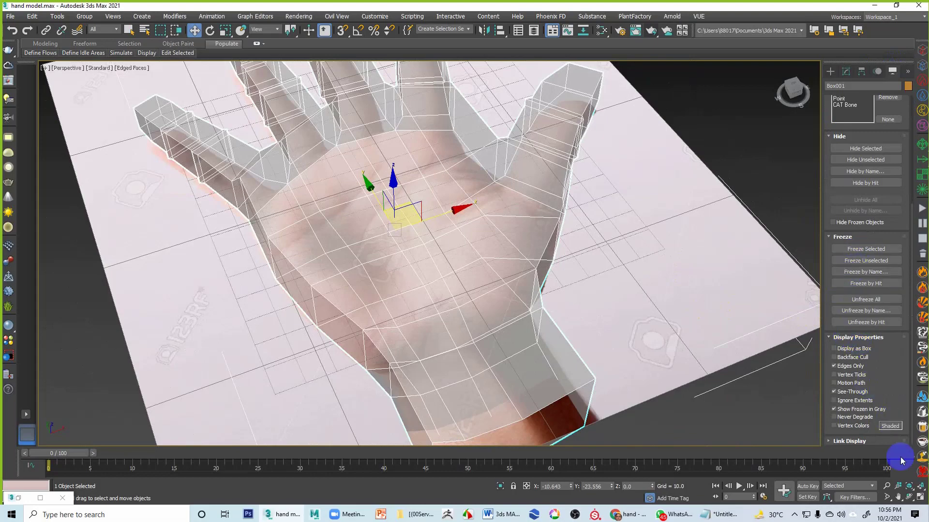
{"action": "left_click", "coordinate": [842, 223]}
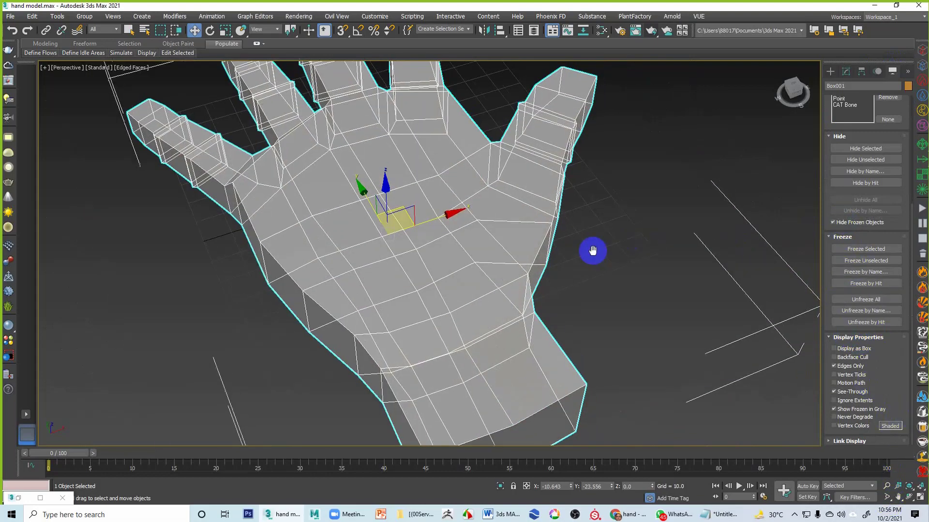
{"action": "middle_click_drag", "start_coordinate": [592, 251], "coordinate": [576, 289], "text": "alt"}
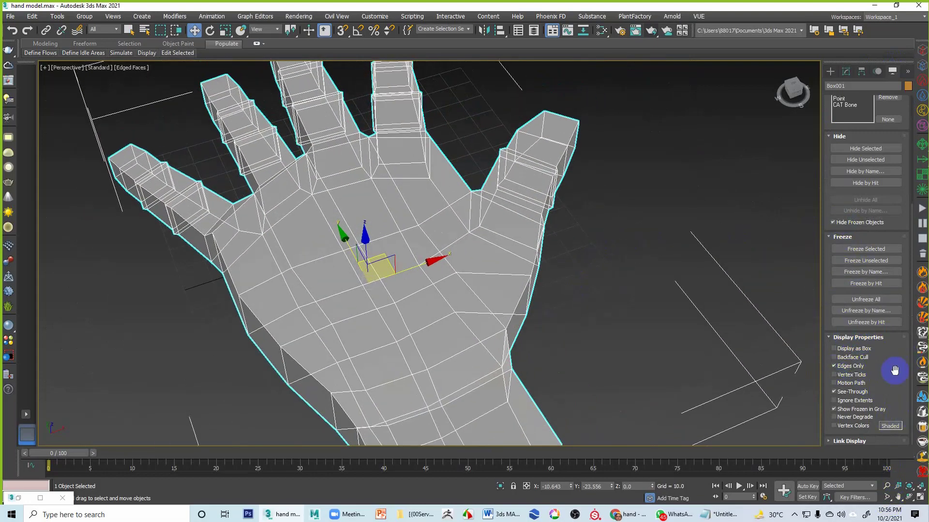
{"action": "left_click", "coordinate": [851, 393]}
{"action": "scroll", "coordinate": [682, 304], "scroll_direction": "down", "scroll_amount": 4}
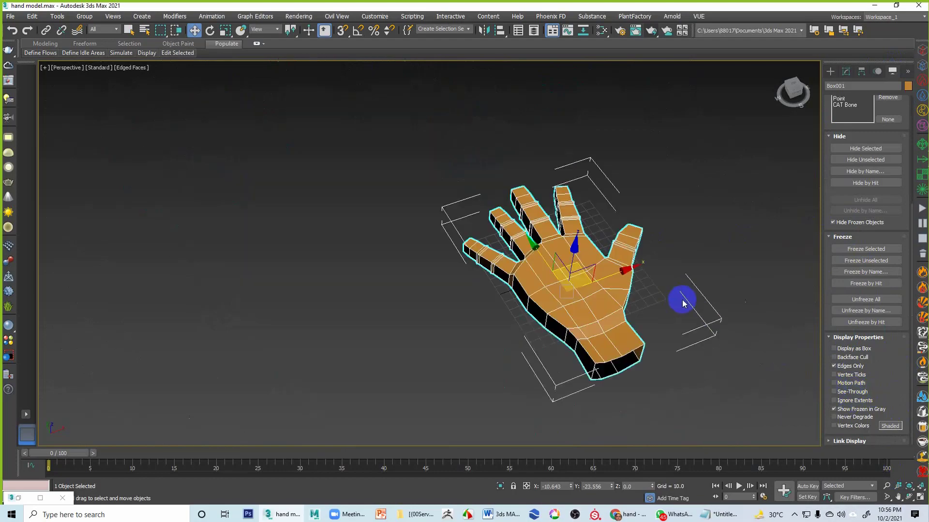
{"action": "mouse_move", "coordinate": [684, 308]}
{"action": "middle_mouse_down", "text": "alt"}
{"action": "mouse_move", "coordinate": [779, 328]}
{"action": "mouse_move", "coordinate": [796, 312]}
{"action": "mouse_move", "coordinate": [801, 231]}
{"action": "mouse_move", "coordinate": [758, 338]}
{"action": "mouse_move", "coordinate": [663, 311]}
{"action": "mouse_move", "coordinate": [707, 313]}
{"action": "mouse_move", "coordinate": [699, 315]}
{"action": "middle_mouse_up", "text": "alt"}
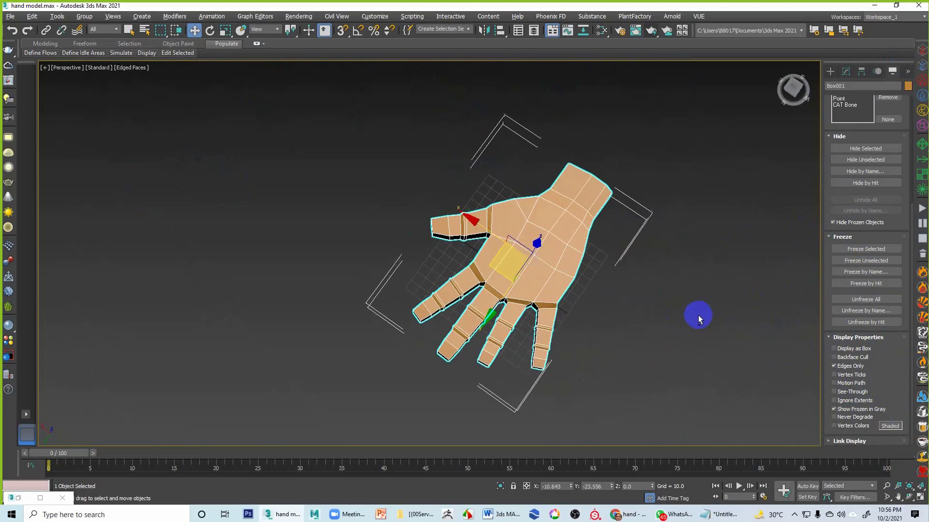
Step: Apply a TurboSmooth modifier to the hand and deselect it
{"action": "left_click", "coordinate": [845, 71]}
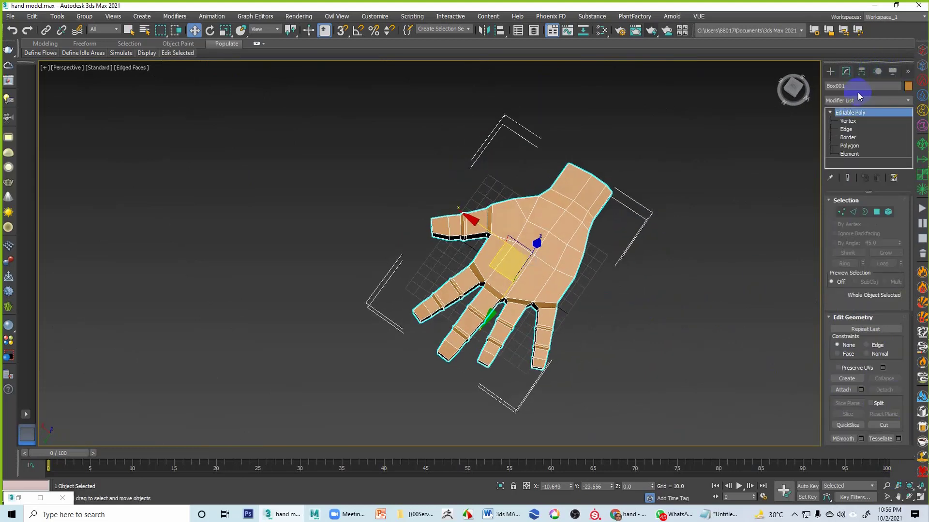
{"action": "left_click", "coordinate": [856, 100]}
{"action": "key", "text": "t"}
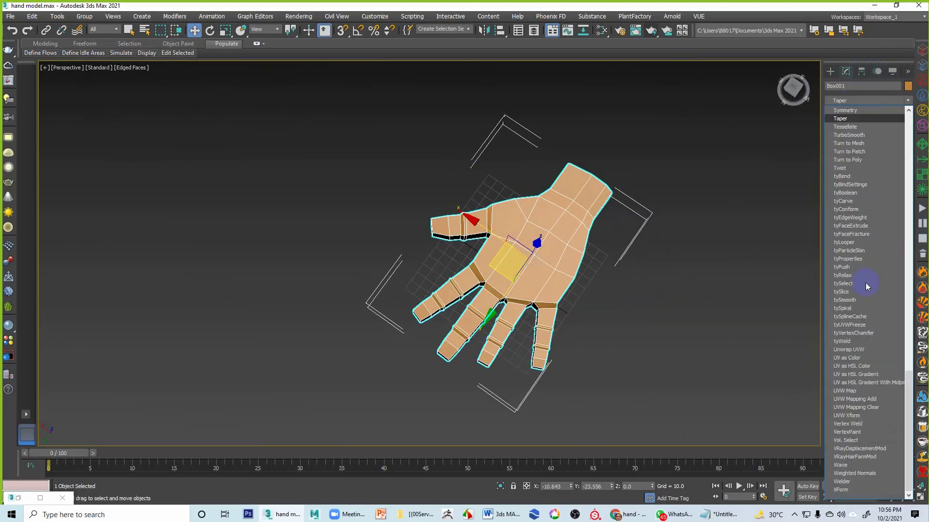
{"action": "left_click", "coordinate": [855, 140]}
{"action": "left_click", "coordinate": [718, 239]}
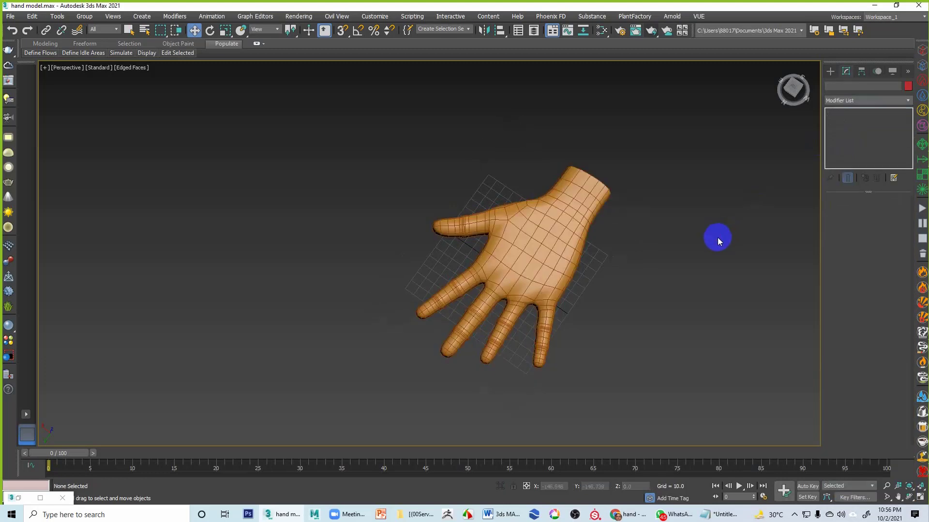
Step: Turn off the edged-faces display and inspect the smoothed hand from the thumb side
{"action": "key", "text": "F4"}
{"action": "mouse_move", "coordinate": [661, 266]}
{"action": "middle_mouse_down", "text": "alt"}
{"action": "mouse_move", "coordinate": [646, 230]}
{"action": "mouse_move", "coordinate": [632, 259]}
{"action": "mouse_move", "coordinate": [543, 278]}
{"action": "mouse_move", "coordinate": [660, 181]}
{"action": "mouse_move", "coordinate": [647, 219]}
{"action": "mouse_move", "coordinate": [699, 112]}
{"action": "mouse_move", "coordinate": [688, 139]}
{"action": "mouse_move", "coordinate": [688, 213]}
{"action": "mouse_move", "coordinate": [634, 235]}
{"action": "mouse_move", "coordinate": [647, 239]}
{"action": "mouse_move", "coordinate": [651, 284]}
{"action": "mouse_move", "coordinate": [624, 251]}
{"action": "mouse_move", "coordinate": [620, 311]}
{"action": "mouse_move", "coordinate": [680, 255]}
{"action": "mouse_move", "coordinate": [721, 291]}
{"action": "mouse_move", "coordinate": [661, 172]}
{"action": "mouse_move", "coordinate": [647, 268]}
{"action": "middle_mouse_up", "text": "alt"}
{"action": "scroll", "coordinate": [631, 259], "scroll_direction": "up", "scroll_amount": 3}
{"action": "scroll", "coordinate": [689, 213], "scroll_direction": "down", "scroll_amount": 2}
{"action": "scroll", "coordinate": [619, 311], "scroll_direction": "up", "scroll_amount": 3}
{"action": "scroll", "coordinate": [608, 302], "scroll_direction": "down", "scroll_amount": 3}
Step: Select the hand and switch off its TurboSmooth modifier to show the unsmoothed cage
{"action": "left_click", "coordinate": [647, 267]}
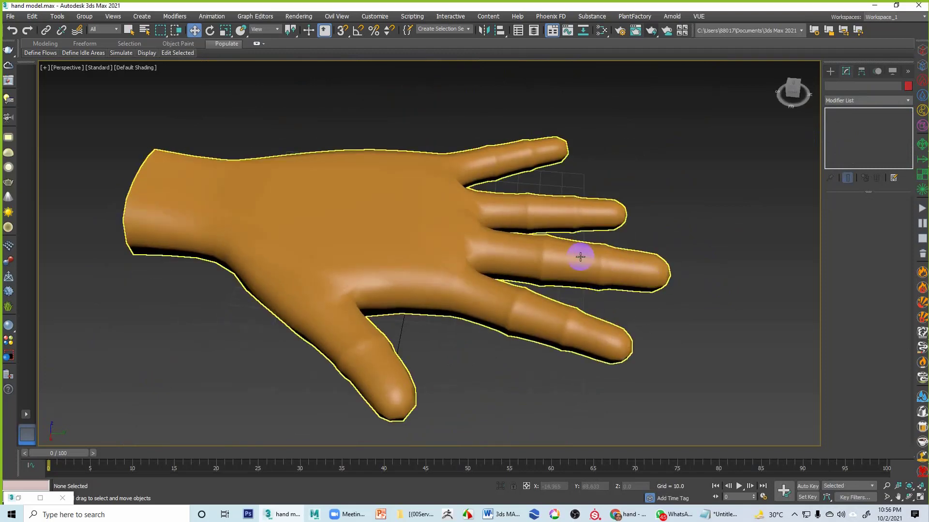
{"action": "left_click", "coordinate": [830, 112]}
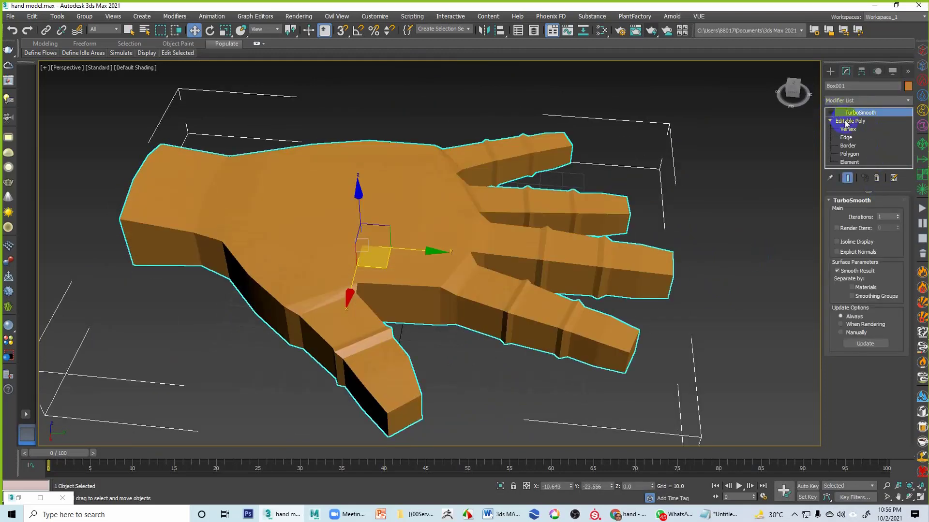
Step: Raise the knuckle edge loops on the thumb and index finger of the unsmoothed cage, with edged faces displayed
{"action": "left_click", "coordinate": [851, 139]}
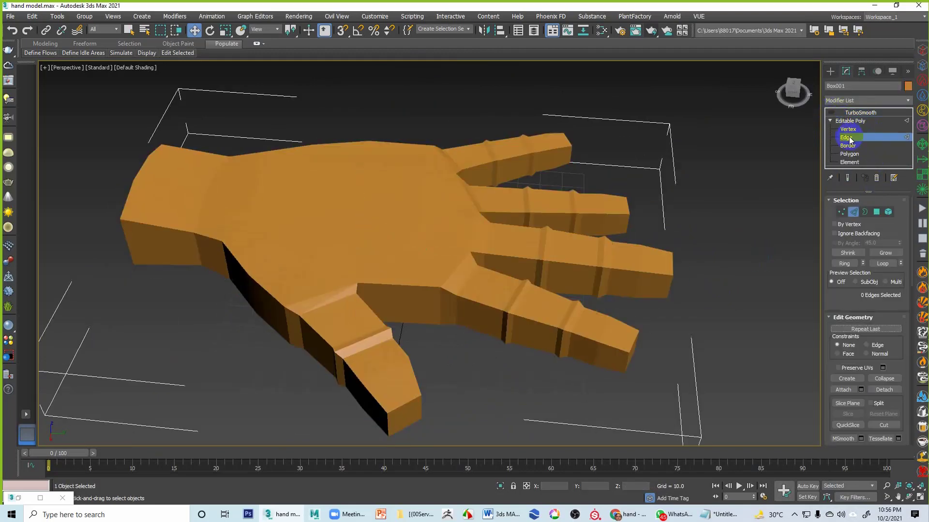
{"action": "key", "text": "F4"}
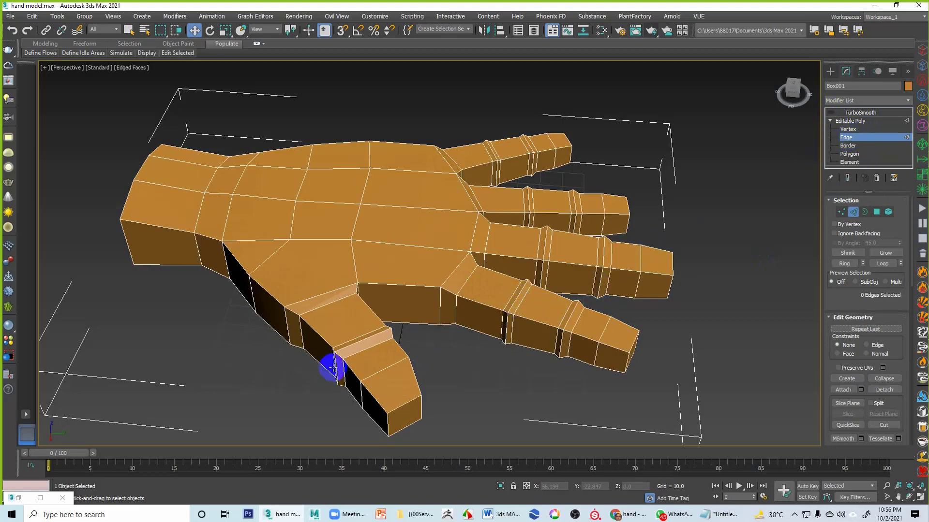
{"action": "double_click", "coordinate": [359, 343]}
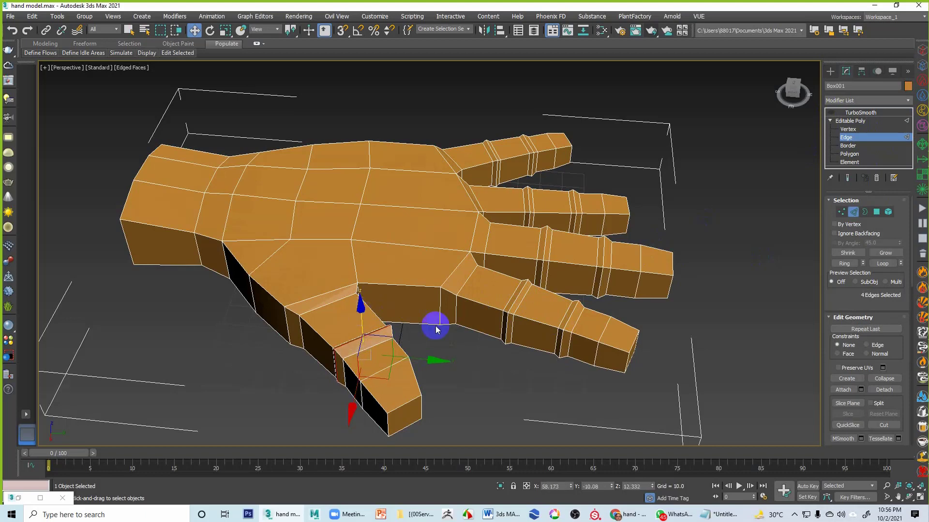
{"action": "double_click", "coordinate": [516, 297]}
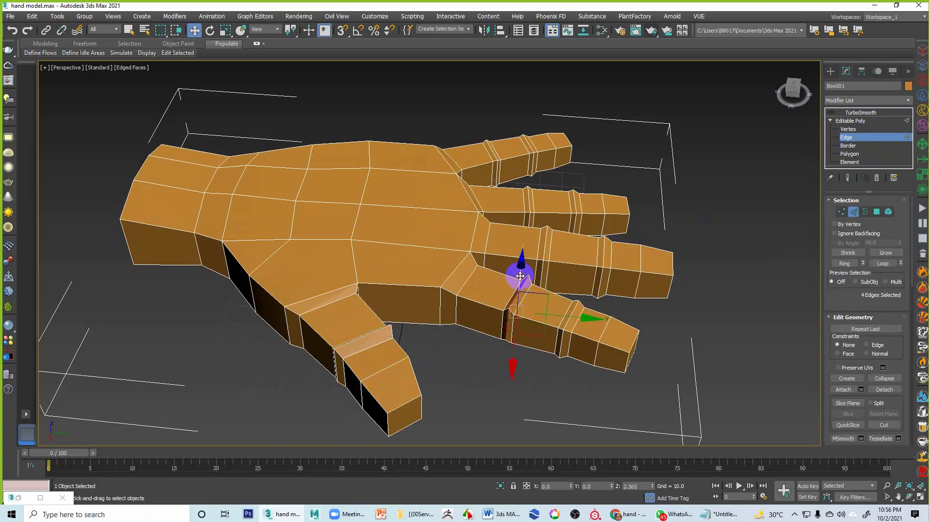
{"action": "left_click_drag", "start_coordinate": [520, 277], "coordinate": [574, 296]}
Step: Move the two knuckle edge loops of the middle finger slightly upward to form raised joint ridges
{"action": "double_click", "coordinate": [603, 251]}
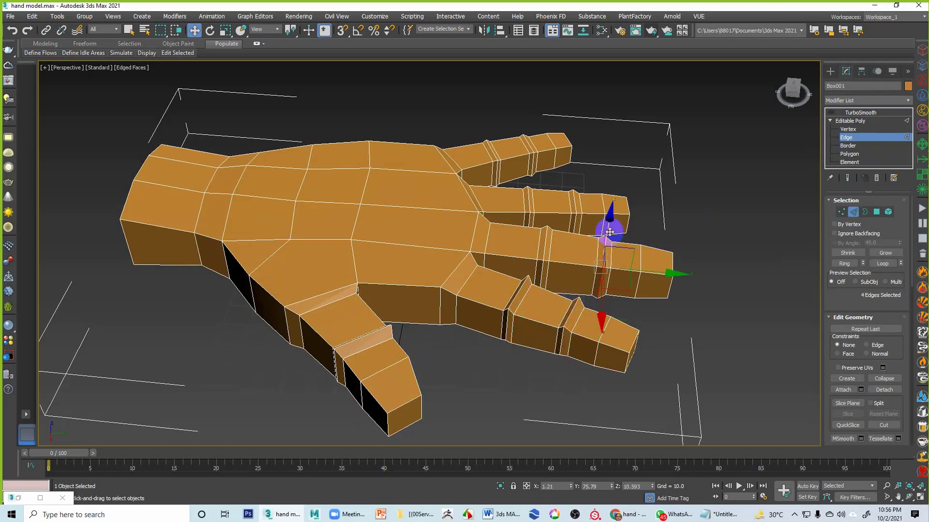
{"action": "left_click_drag", "start_coordinate": [610, 228], "coordinate": [610, 225]}
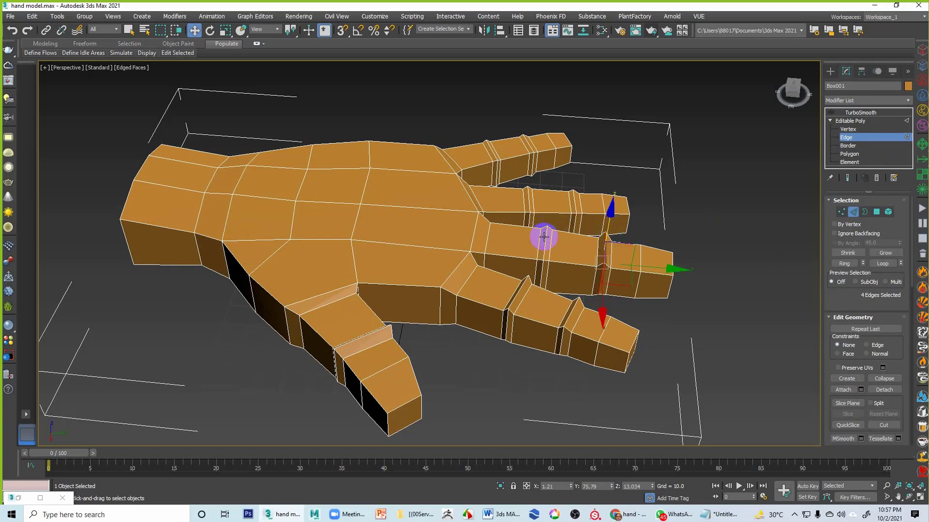
{"action": "double_click", "coordinate": [544, 237]}
{"action": "left_click_drag", "start_coordinate": [550, 223], "coordinate": [551, 218]}
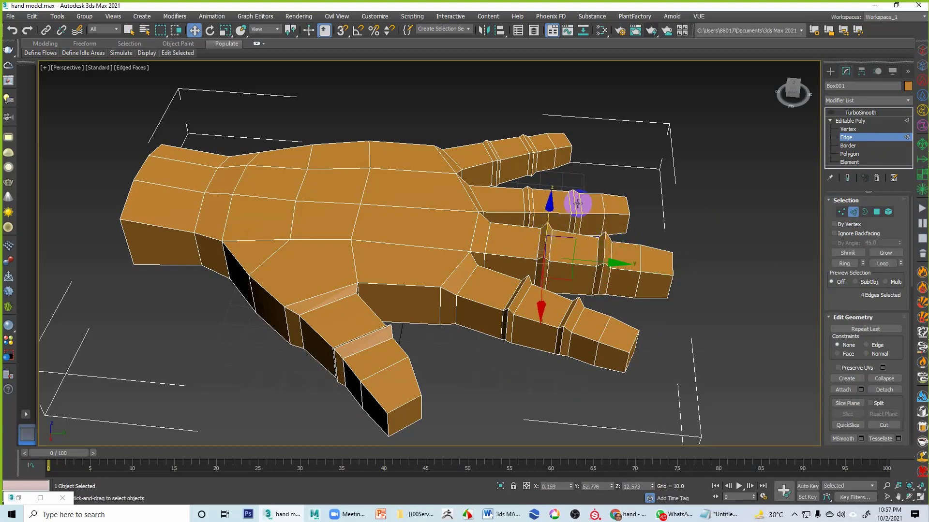
Step: Raise the knuckle edge loops on the ring finger and little finger slightly along Z
{"action": "double_click", "coordinate": [576, 203]}
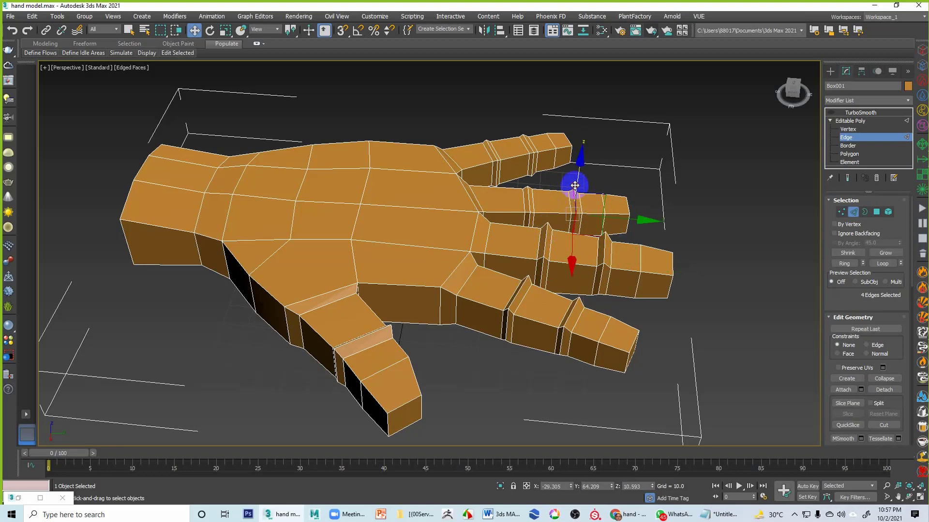
{"action": "left_click_drag", "start_coordinate": [576, 183], "coordinate": [531, 173]}
{"action": "left_click", "coordinate": [493, 151]}
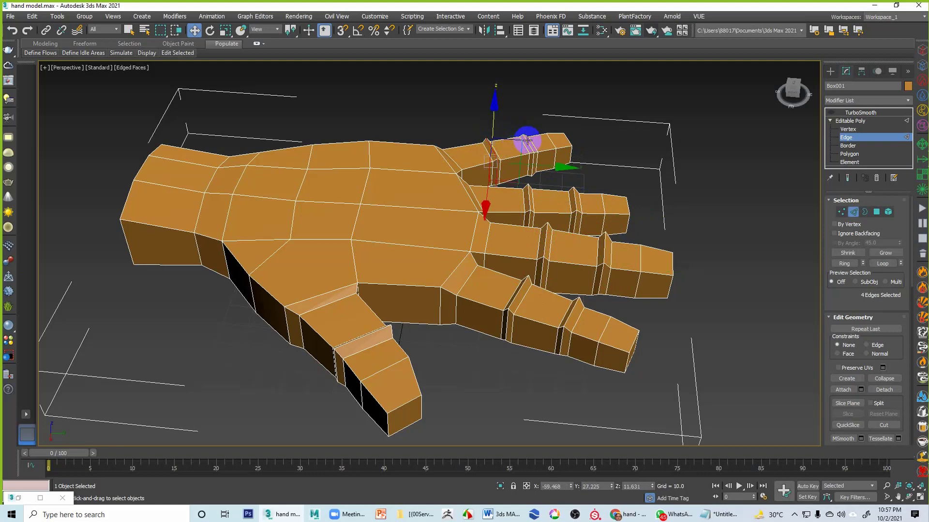
{"action": "double_click", "coordinate": [528, 139]}
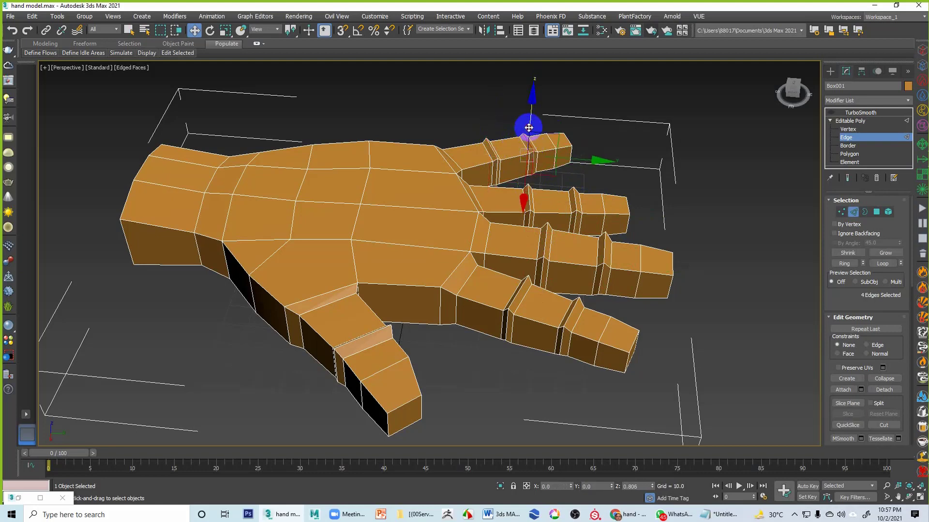
Step: Leave edge editing, switch the hand's TurboSmooth modifier back on and deselect the hand
{"action": "left_click", "coordinate": [863, 121]}
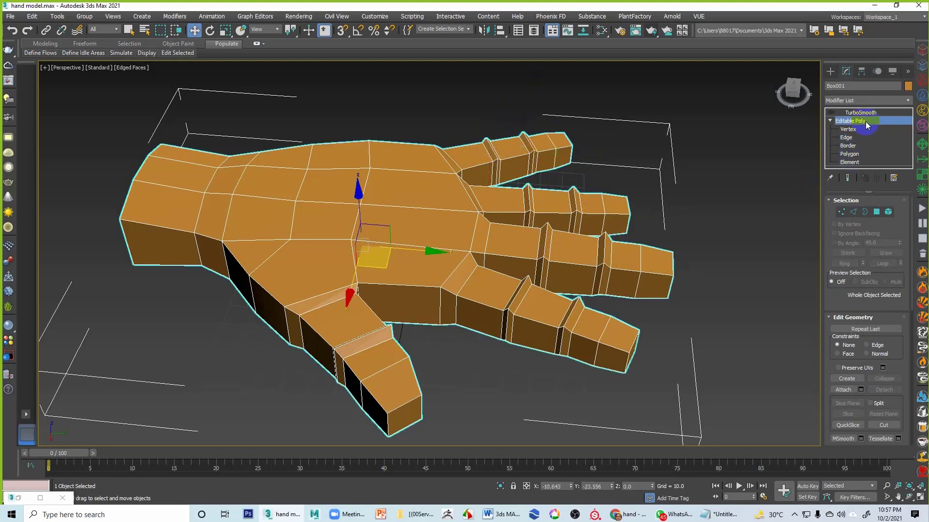
{"action": "left_click", "coordinate": [861, 112]}
{"action": "left_click", "coordinate": [831, 112]}
{"action": "left_click", "coordinate": [745, 135]}
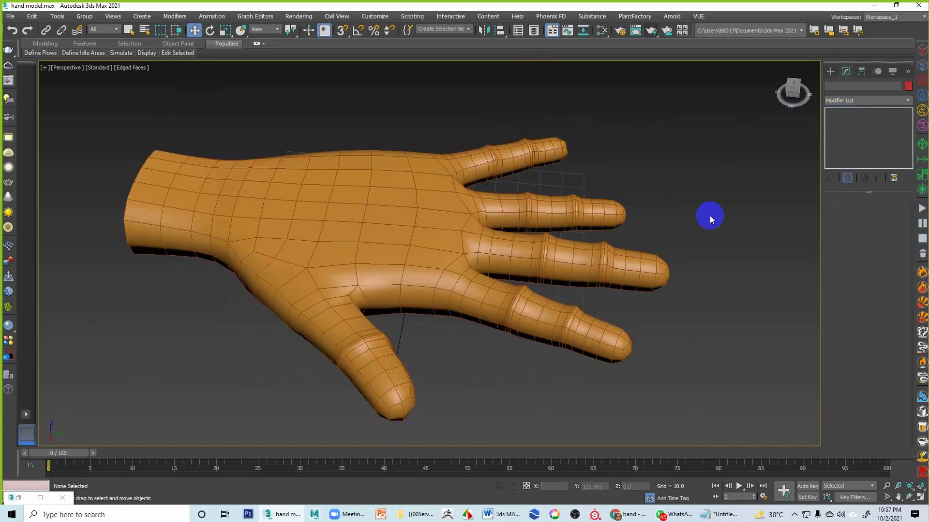
Step: Turn off the edged-faces display and hide the viewport grid
{"action": "middle_click_drag", "start_coordinate": [709, 215], "coordinate": [626, 155], "text": "alt"}
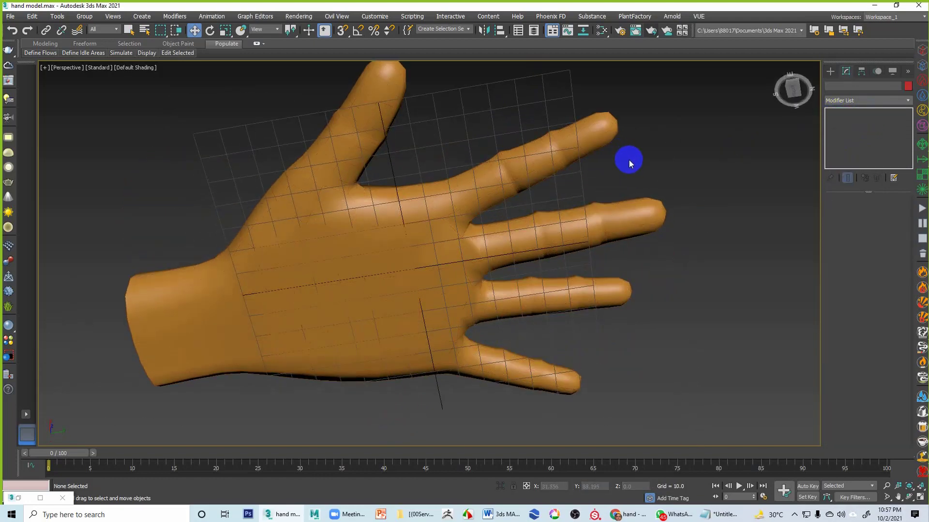
{"action": "key", "text": "F4"}
{"action": "key", "text": "g"}
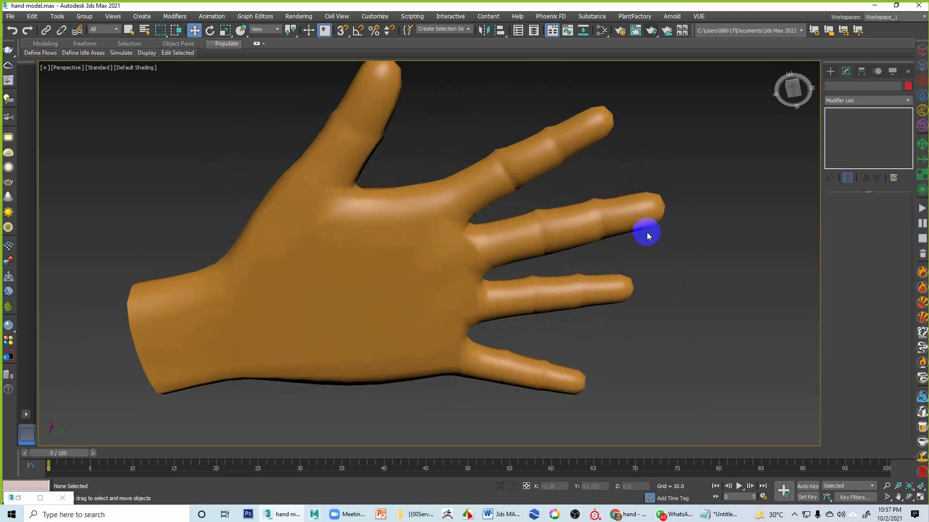
Step: Examine the smoothed hand and its raised knuckles from the palm and back sides
{"action": "mouse_move", "coordinate": [649, 248]}
{"action": "middle_mouse_down", "text": "alt"}
{"action": "mouse_move", "coordinate": [647, 224]}
{"action": "mouse_move", "coordinate": [631, 250]}
{"action": "middle_mouse_up", "text": "alt"}
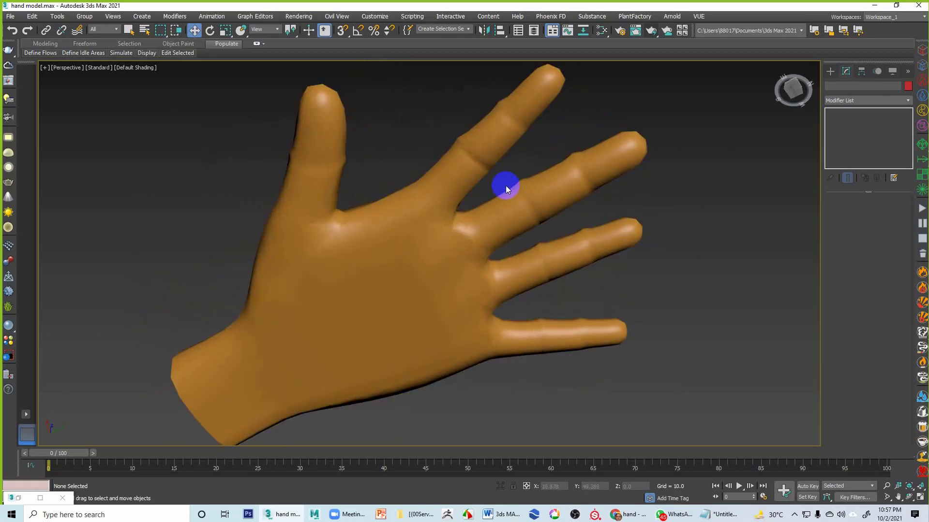
{"action": "middle_click_drag", "start_coordinate": [572, 261], "coordinate": [554, 356], "text": "alt"}
{"action": "scroll", "coordinate": [550, 245], "scroll_direction": "down", "scroll_amount": 3}
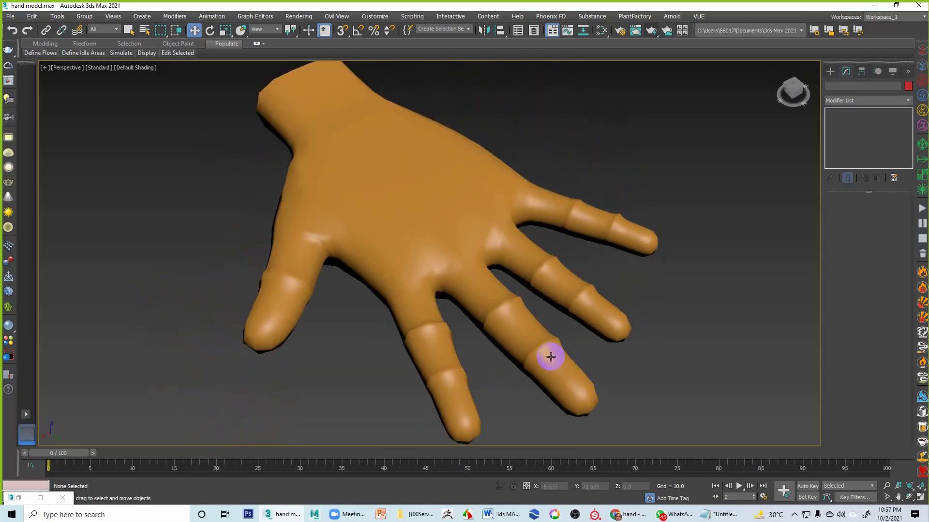
{"action": "scroll", "coordinate": [556, 373], "scroll_direction": "up", "scroll_amount": 4}
{"action": "scroll", "coordinate": [561, 391], "scroll_direction": "down", "scroll_amount": 3}
{"action": "middle_click_drag", "start_coordinate": [648, 370], "coordinate": [616, 373], "text": "alt"}
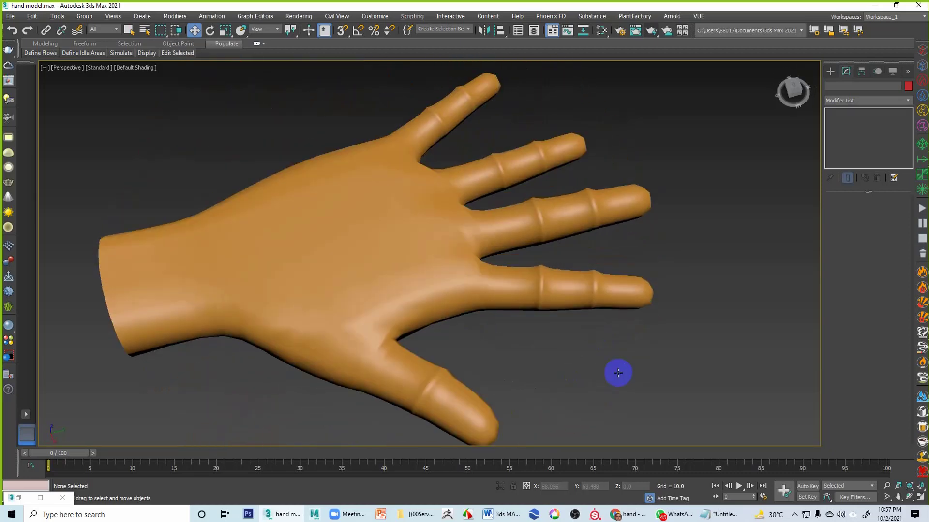
{"action": "scroll", "coordinate": [557, 235], "scroll_direction": "up", "scroll_amount": 4}
{"action": "scroll", "coordinate": [558, 236], "scroll_direction": "down", "scroll_amount": 2}
{"action": "middle_click_drag", "start_coordinate": [555, 230], "coordinate": [547, 264], "text": "alt"}
{"action": "scroll", "coordinate": [551, 338], "scroll_direction": "down", "scroll_amount": 3}
Step: Bring up the Slate Material Editor beside the hand and assign Material #25 to the selected hand
{"action": "key", "text": "m"}
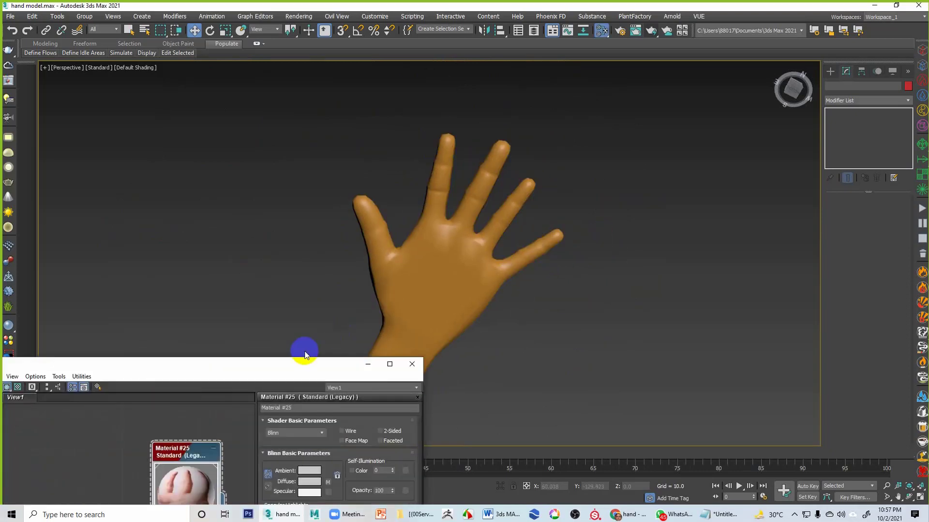
{"action": "left_click_drag", "start_coordinate": [305, 361], "coordinate": [926, 153]}
{"action": "middle_click_drag", "start_coordinate": [474, 232], "coordinate": [557, 242], "text": "alt"}
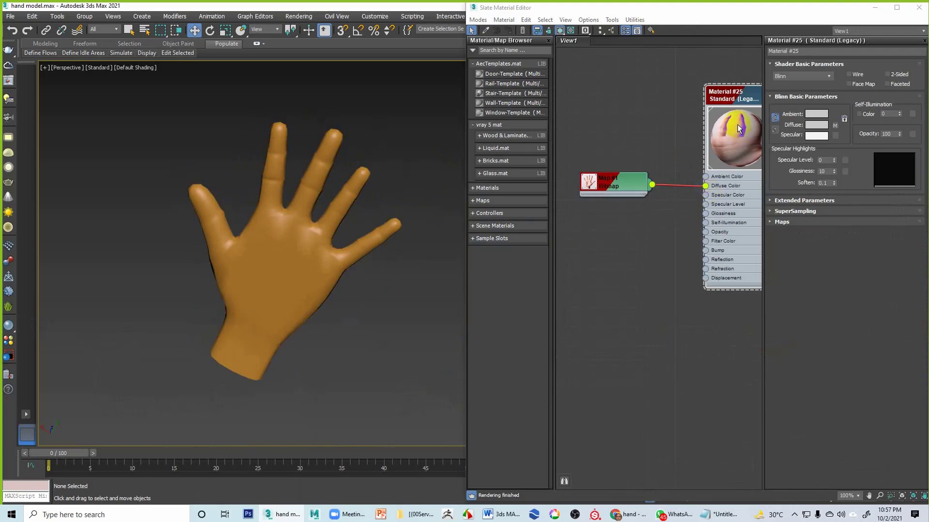
{"action": "left_click", "coordinate": [290, 243]}
{"action": "right_click", "coordinate": [736, 130]}
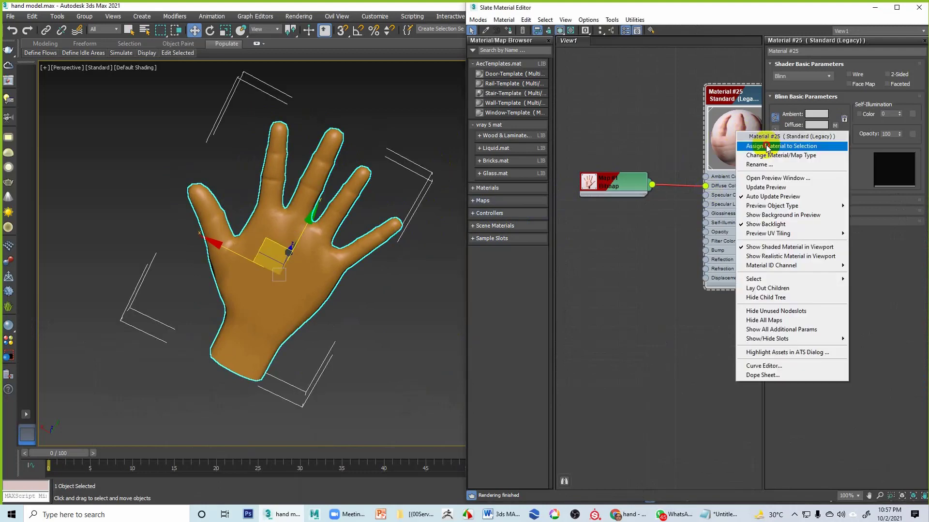
{"action": "left_click", "coordinate": [767, 146]}
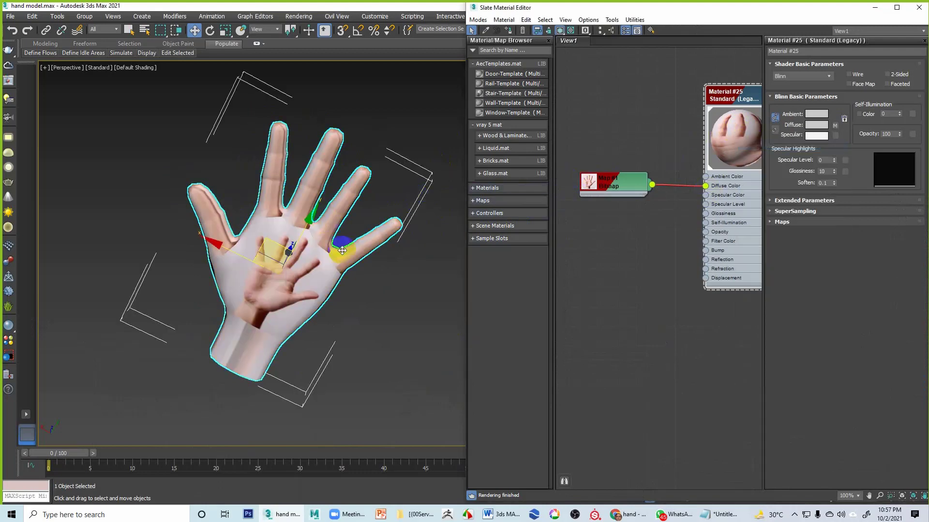
Step: Crop the material's hand ref.jpg bitmap to the hand's outline, at U 0.131, V 0.08, W 0.773 and H 0.902
{"action": "double_click", "coordinate": [594, 190]}
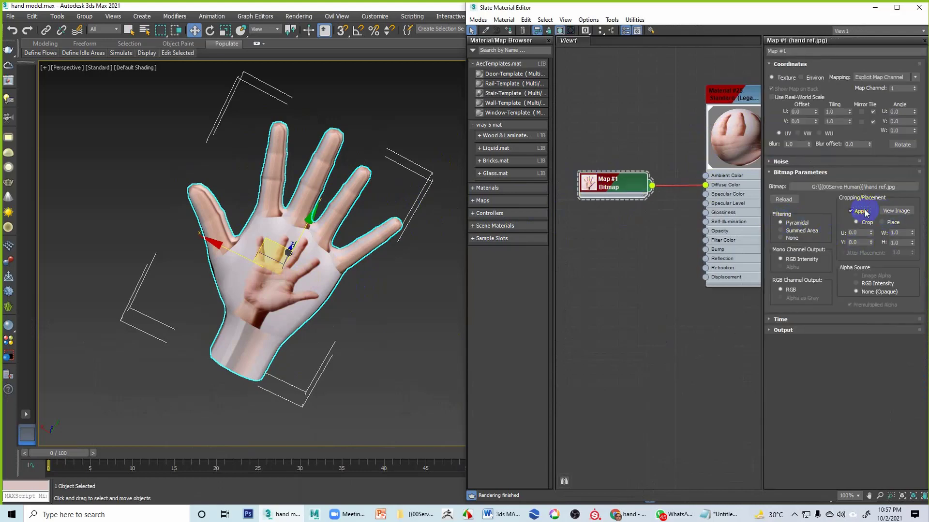
{"action": "left_click", "coordinate": [896, 211]}
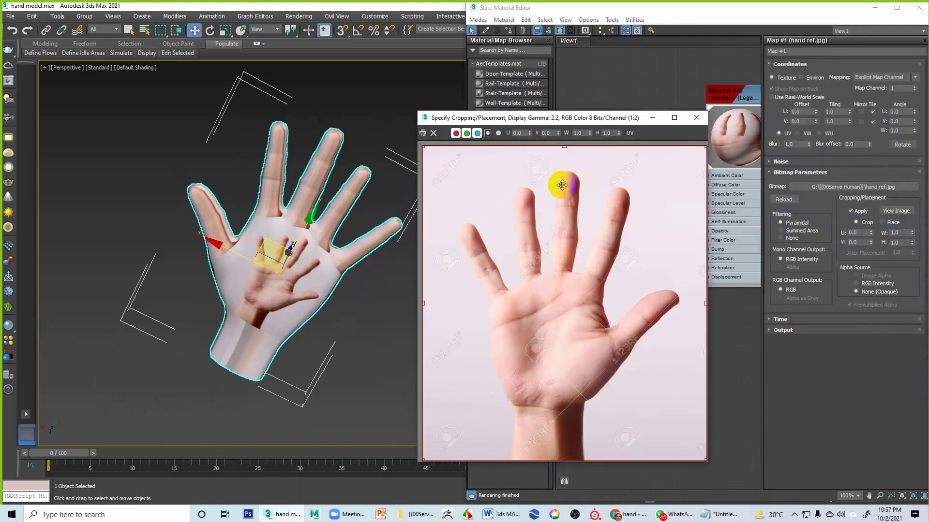
{"action": "left_click_drag", "start_coordinate": [566, 146], "coordinate": [564, 171]}
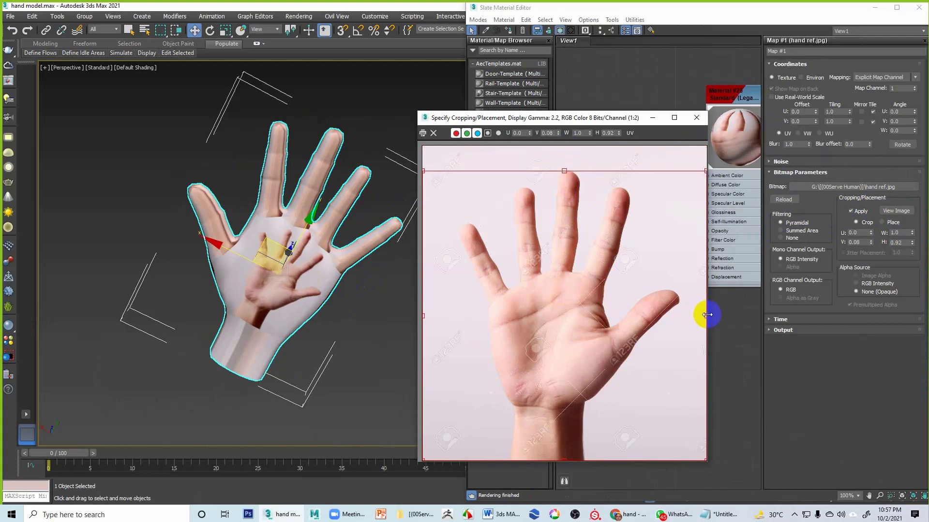
{"action": "left_click_drag", "start_coordinate": [705, 316], "coordinate": [680, 316]}
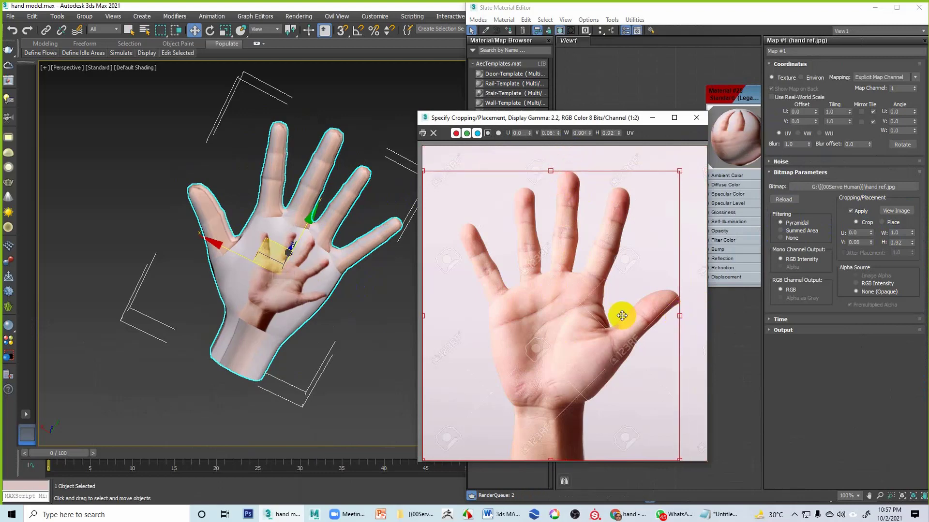
{"action": "left_click_drag", "start_coordinate": [426, 317], "coordinate": [461, 330]}
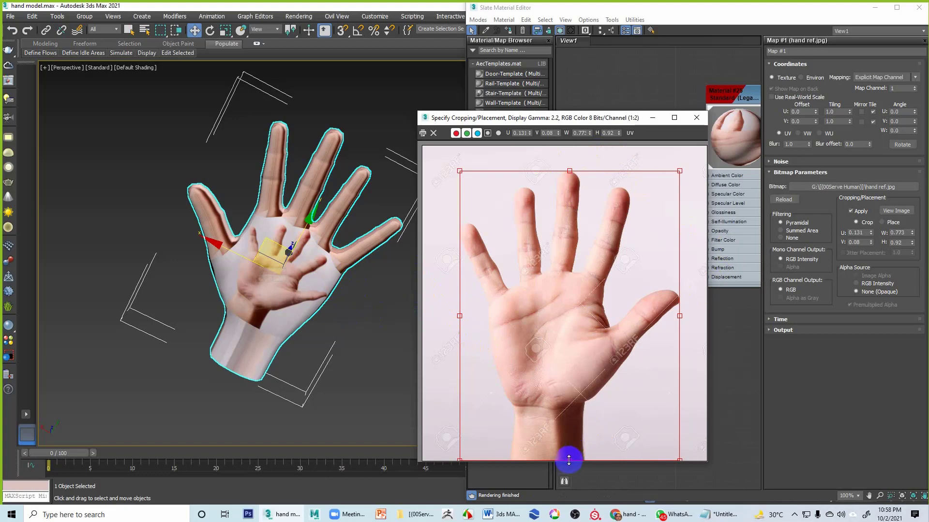
{"action": "left_click_drag", "start_coordinate": [569, 459], "coordinate": [570, 458]}
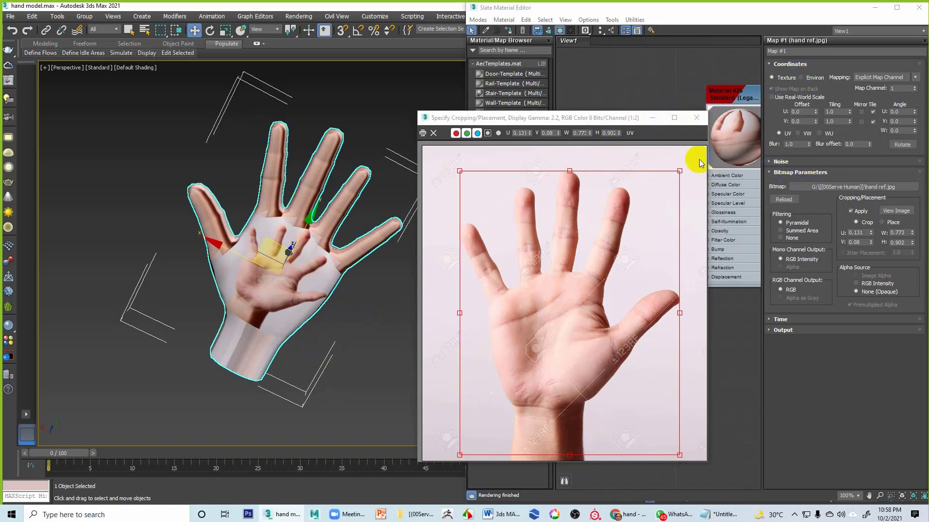
{"action": "left_click", "coordinate": [652, 118]}
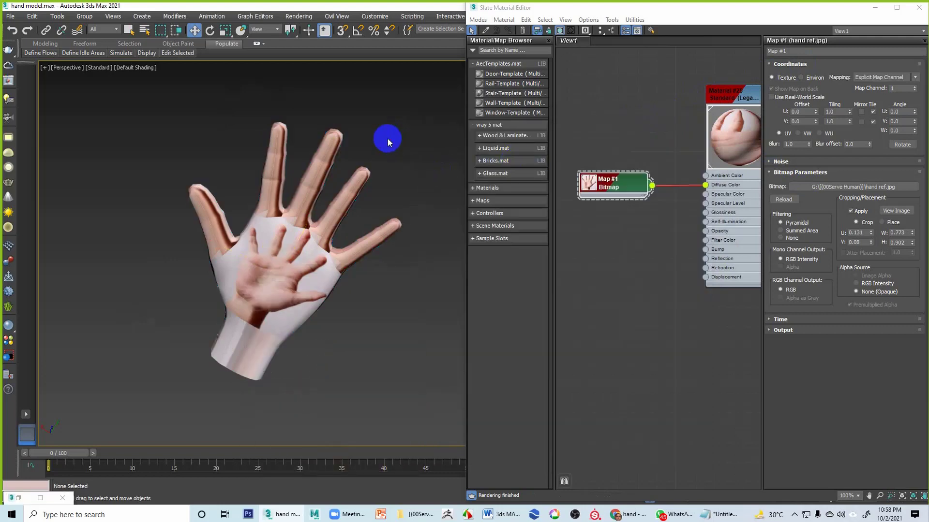
Step: Minimize the material editor, apply a UVW Map modifier above TurboSmooth on the hand, and deselect it
{"action": "left_click", "coordinate": [874, 8]}
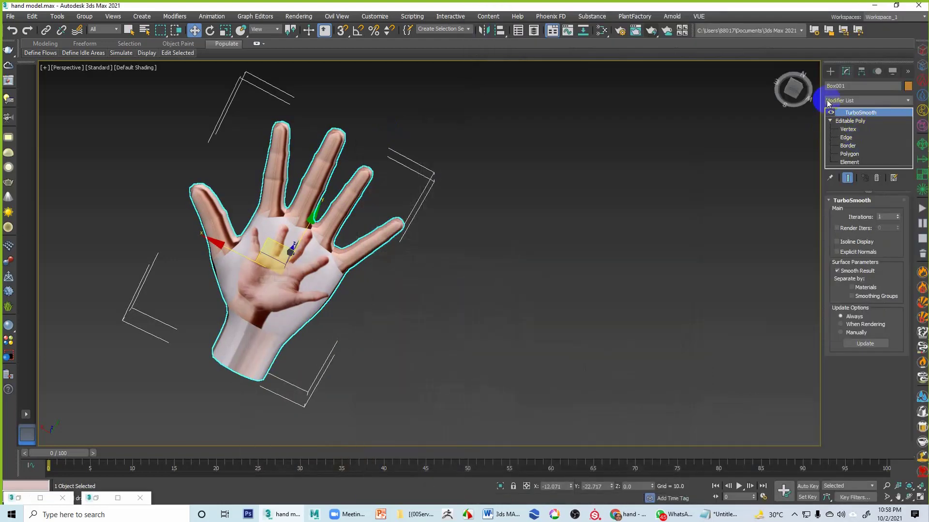
{"action": "left_click", "coordinate": [861, 102]}
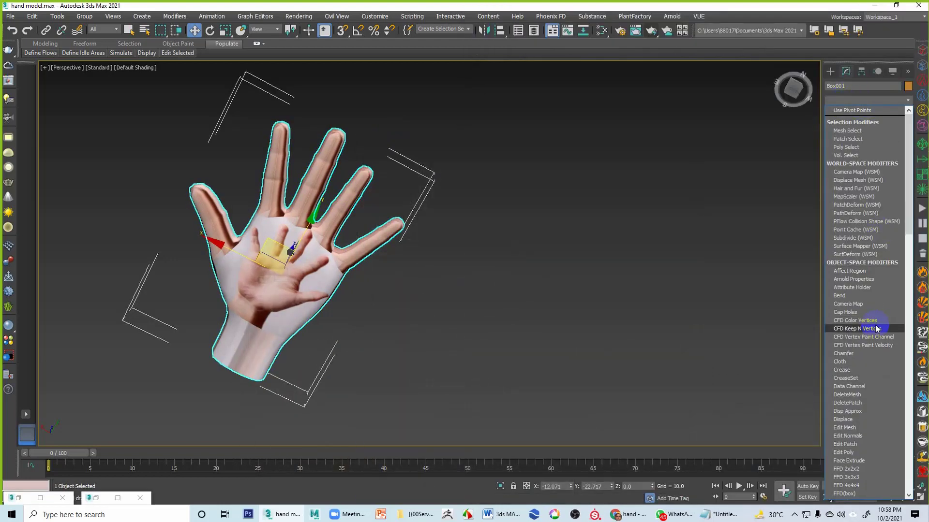
{"action": "key", "text": "u"}
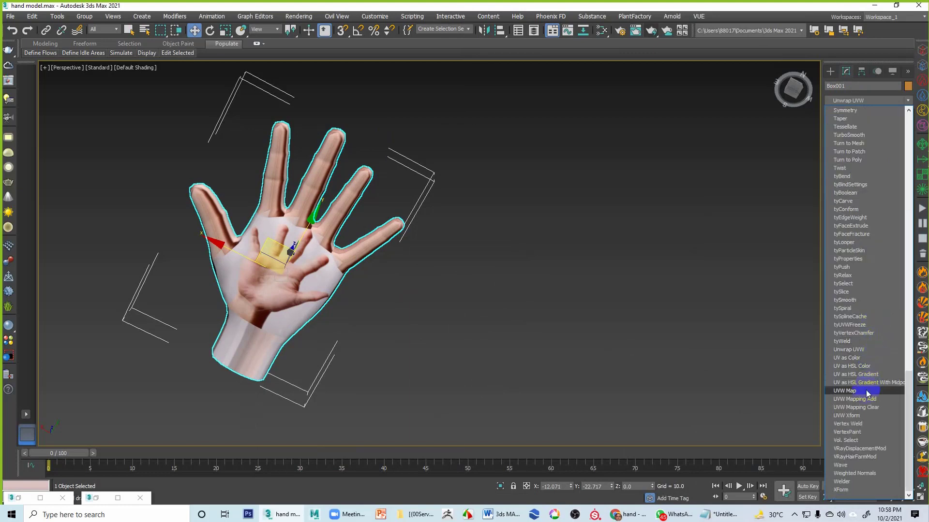
{"action": "key", "text": "Return"}
{"action": "left_click", "coordinate": [650, 330]}
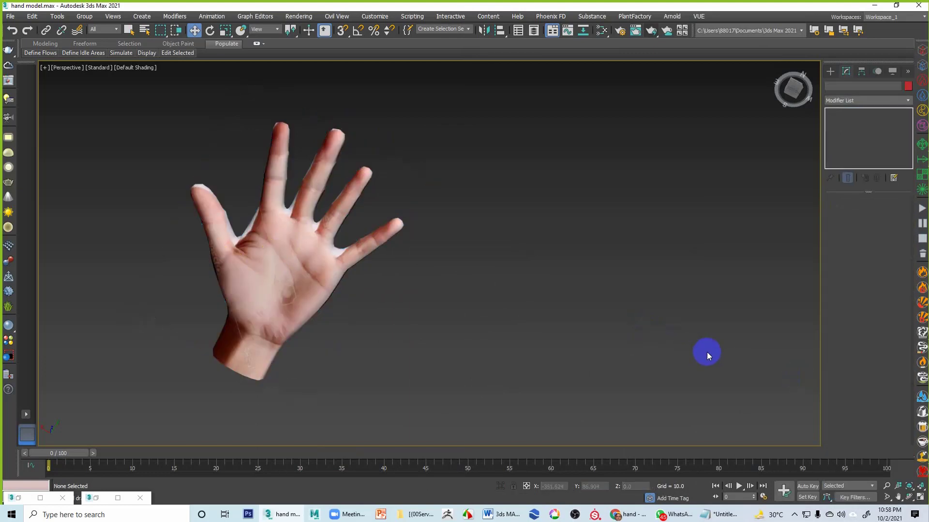
Step: Mirror the textured hand across X as a copy and move the copy along X beside the original as a pair
{"action": "middle_click_drag", "start_coordinate": [591, 336], "coordinate": [512, 308], "text": "alt"}
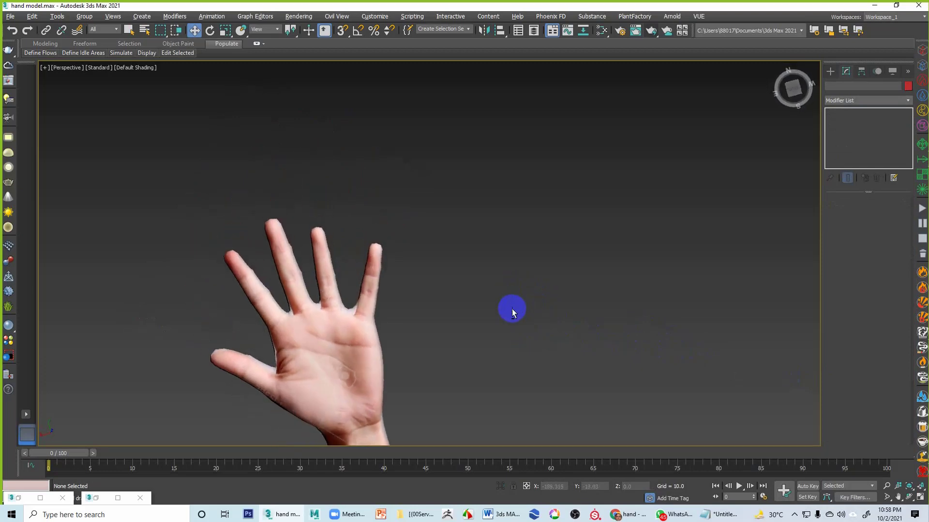
{"action": "scroll", "coordinate": [529, 253], "scroll_direction": "down", "scroll_amount": 5}
{"action": "scroll", "coordinate": [518, 275], "scroll_direction": "up", "scroll_amount": 6}
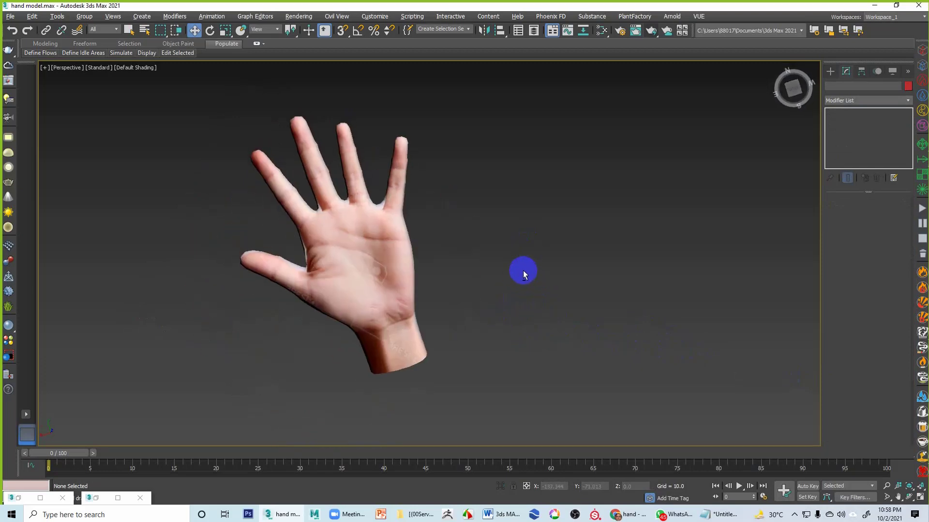
{"action": "middle_click_drag", "start_coordinate": [524, 272], "coordinate": [669, 317], "text": "alt"}
{"action": "left_click", "coordinate": [587, 300]}
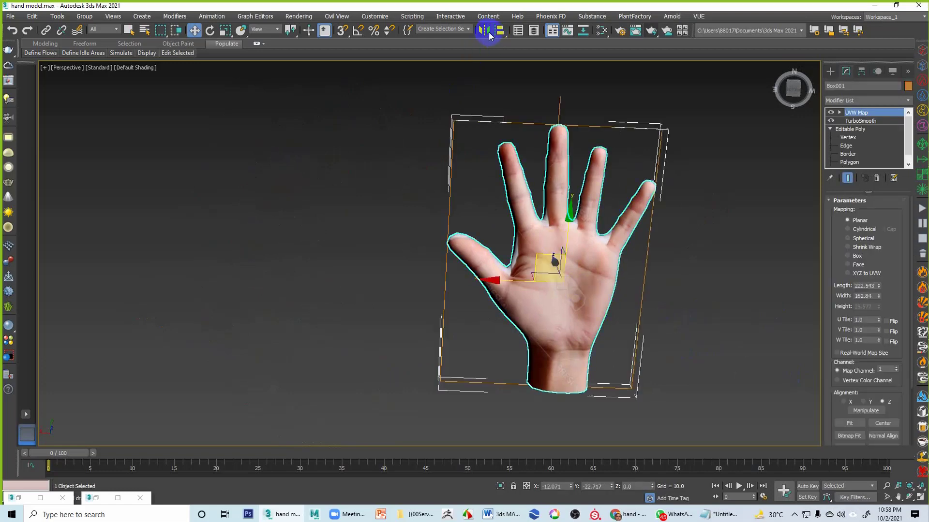
{"action": "left_click", "coordinate": [486, 32]}
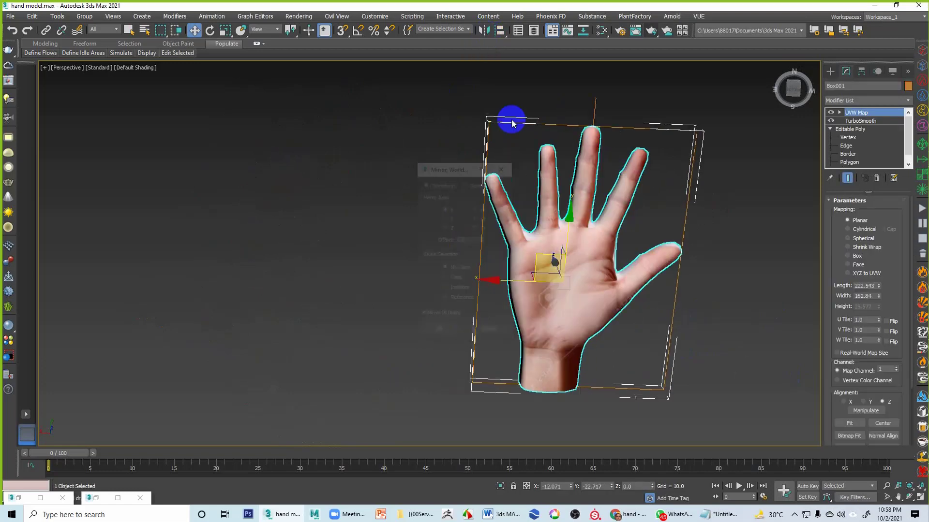
{"action": "left_click", "coordinate": [455, 280]}
{"action": "left_click", "coordinate": [454, 332]}
{"action": "left_click_drag", "start_coordinate": [516, 268], "coordinate": [212, 271]}
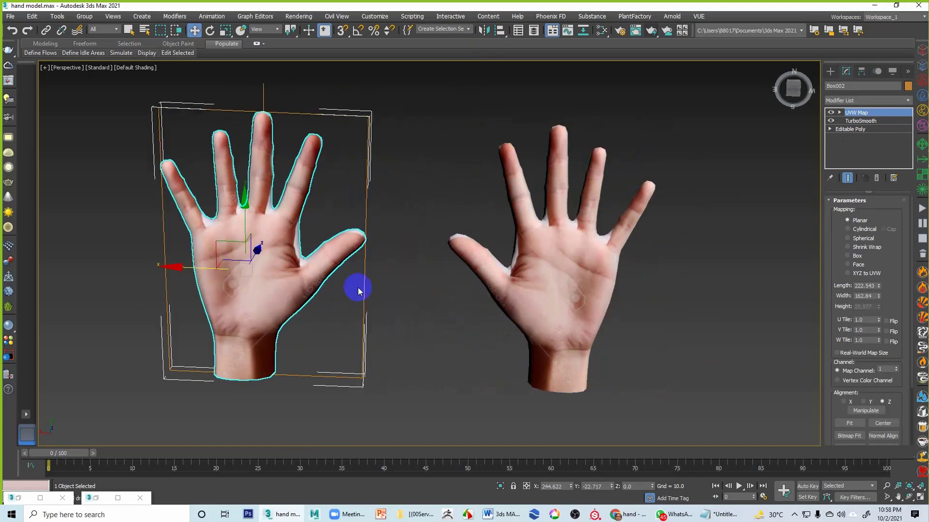
Step: Rotate the mirrored hand and the original hand in their planes so their fingers tilt outward, the original to about 11° on Z
{"action": "scroll", "coordinate": [316, 296], "scroll_direction": "up", "scroll_amount": 3}
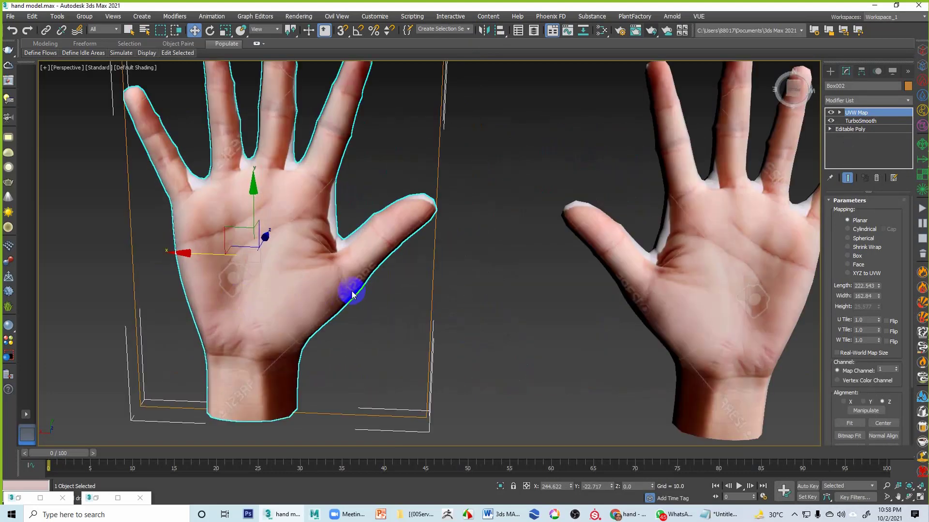
{"action": "scroll", "coordinate": [351, 294], "scroll_direction": "down", "scroll_amount": 4}
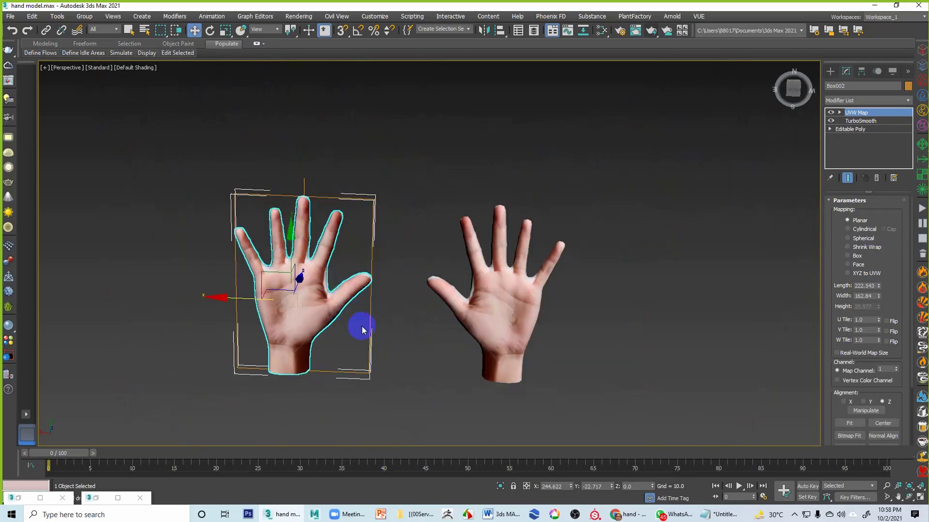
{"action": "key", "text": "e"}
{"action": "left_click_drag", "start_coordinate": [356, 272], "coordinate": [345, 273]}
{"action": "left_click", "coordinate": [524, 291]}
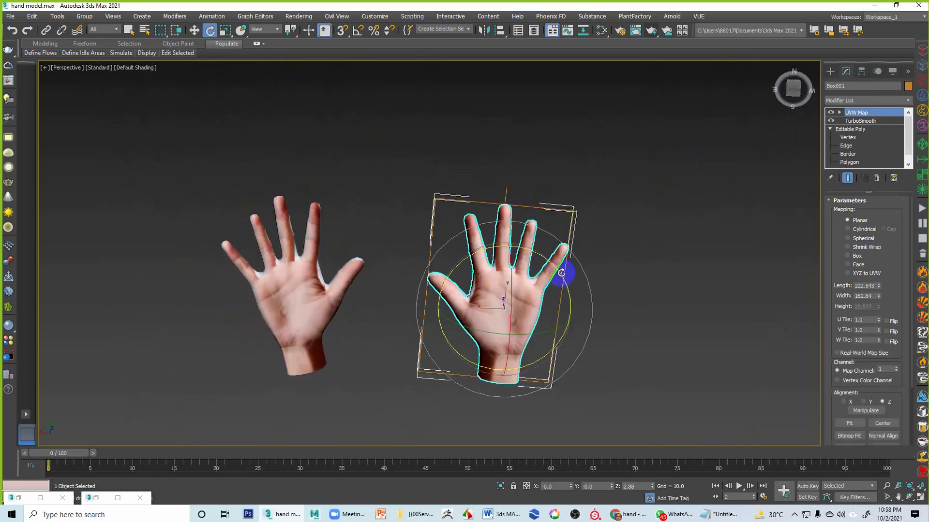
{"action": "left_click_drag", "start_coordinate": [562, 268], "coordinate": [574, 265]}
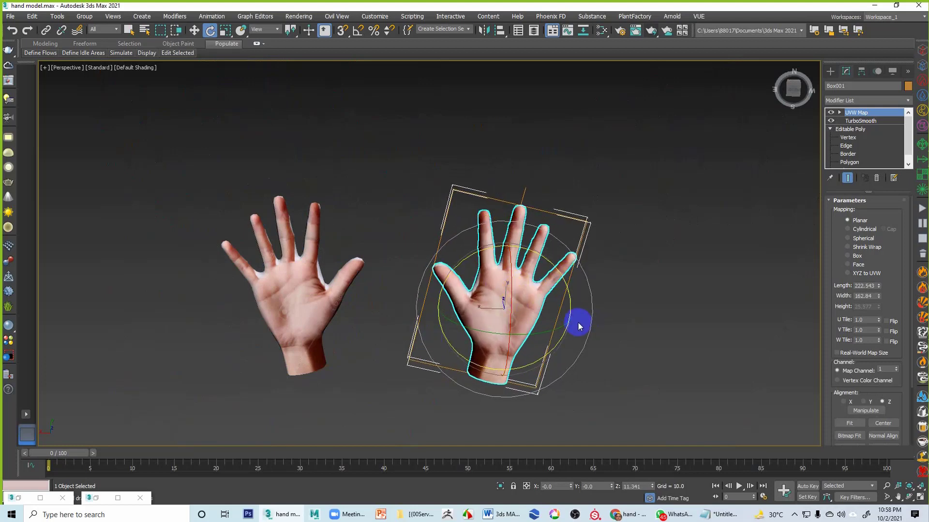
{"action": "mouse_move", "coordinate": [598, 297]}
{"action": "middle_mouse_down", "text": "alt"}
{"action": "mouse_move", "coordinate": [605, 286]}
{"action": "mouse_move", "coordinate": [595, 301]}
{"action": "middle_mouse_up", "text": "alt"}
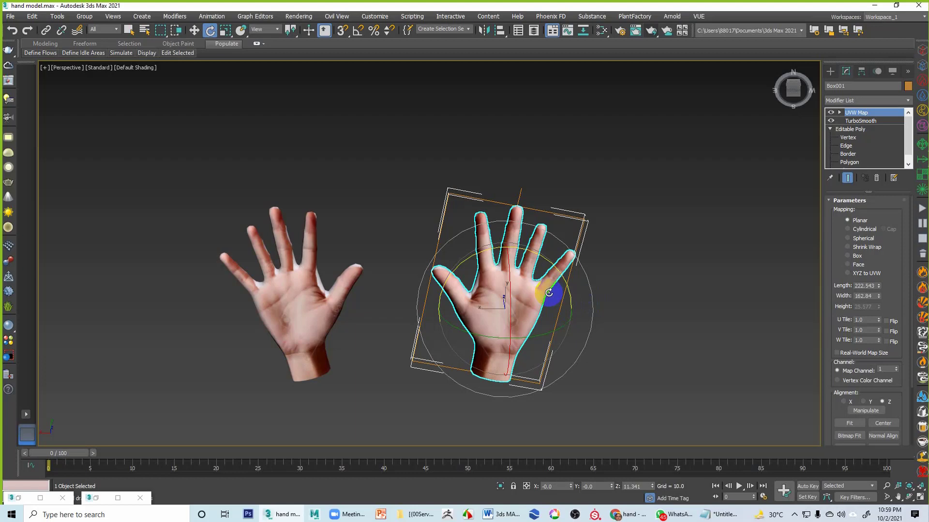
Step: Switch to Chrome to browse the open-hand photo and its related images, return to 3ds Max, and view both hands deselected
{"action": "left_click", "coordinate": [623, 514]}
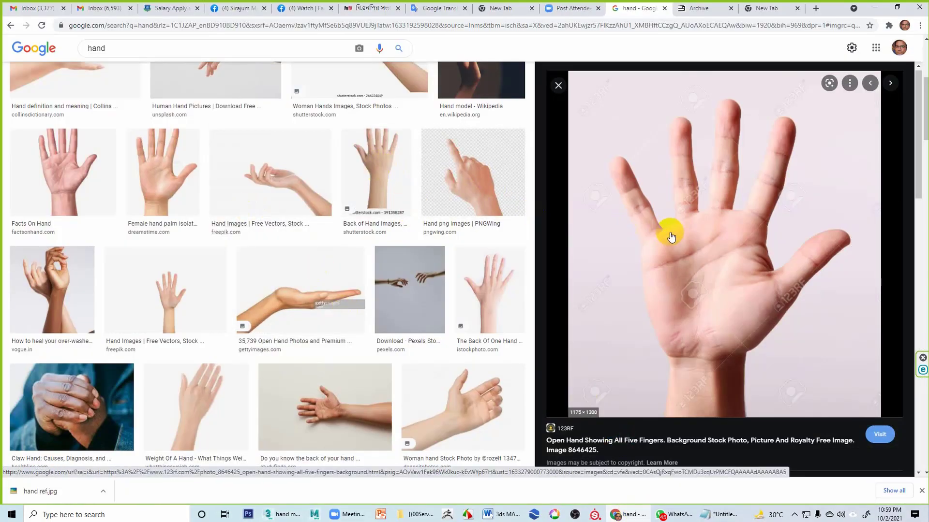
{"action": "scroll", "coordinate": [767, 324], "scroll_direction": "down", "scroll_amount": 3}
{"action": "scroll", "coordinate": [754, 320], "scroll_direction": "down", "scroll_amount": 4}
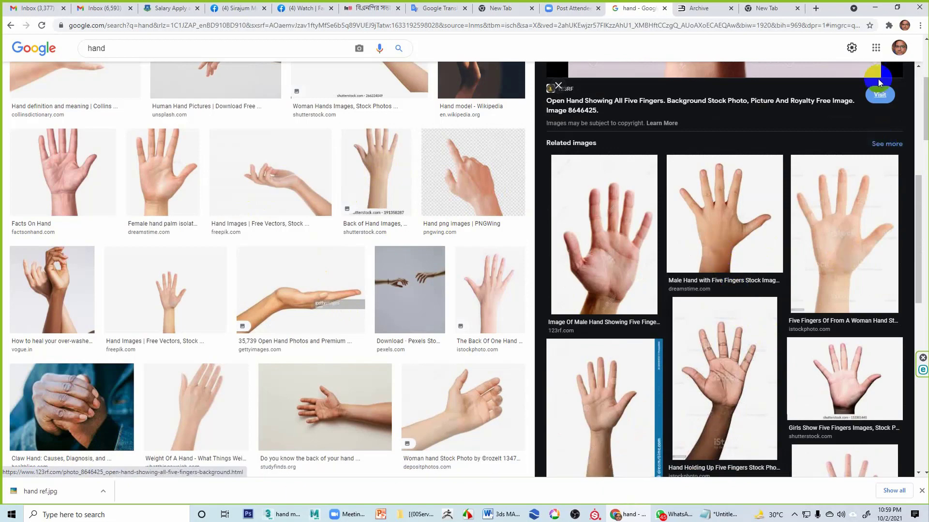
{"action": "left_click", "coordinate": [877, 9]}
{"action": "mouse_move", "coordinate": [577, 295]}
{"action": "middle_mouse_down", "text": "alt"}
{"action": "mouse_move", "coordinate": [394, 318]}
{"action": "mouse_move", "coordinate": [381, 437]}
{"action": "mouse_move", "coordinate": [551, 297]}
{"action": "mouse_move", "coordinate": [556, 315]}
{"action": "mouse_move", "coordinate": [583, 284]}
{"action": "middle_mouse_up", "text": "alt"}
{"action": "left_click", "coordinate": [530, 374]}
{"action": "mouse_move", "coordinate": [571, 346]}
{"action": "middle_mouse_down", "text": "alt"}
{"action": "mouse_move", "coordinate": [568, 323]}
{"action": "mouse_move", "coordinate": [566, 332]}
{"action": "middle_mouse_up", "text": "alt"}
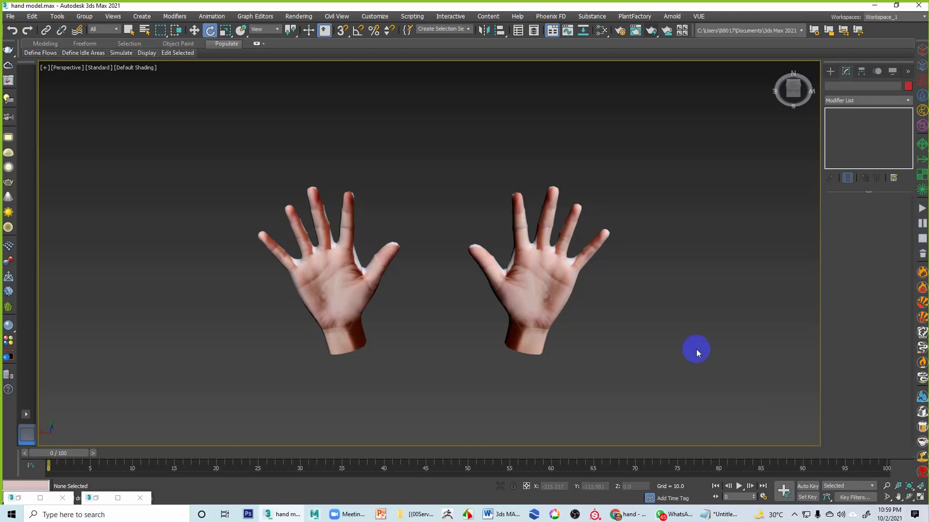
{"action": "middle_click_drag", "start_coordinate": [593, 317], "coordinate": [588, 310]}
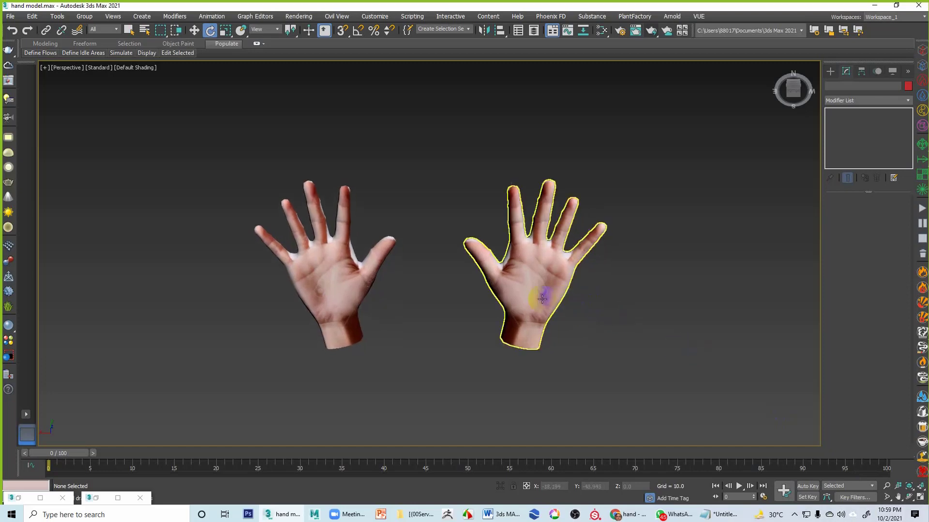
Step: With the original hand selected, bring up the Slate Material Editor and add a new Standard (Legacy) material below the bitmap node
{"action": "scroll", "coordinate": [542, 299], "scroll_direction": "up", "scroll_amount": 3}
{"action": "left_click", "coordinate": [572, 283]}
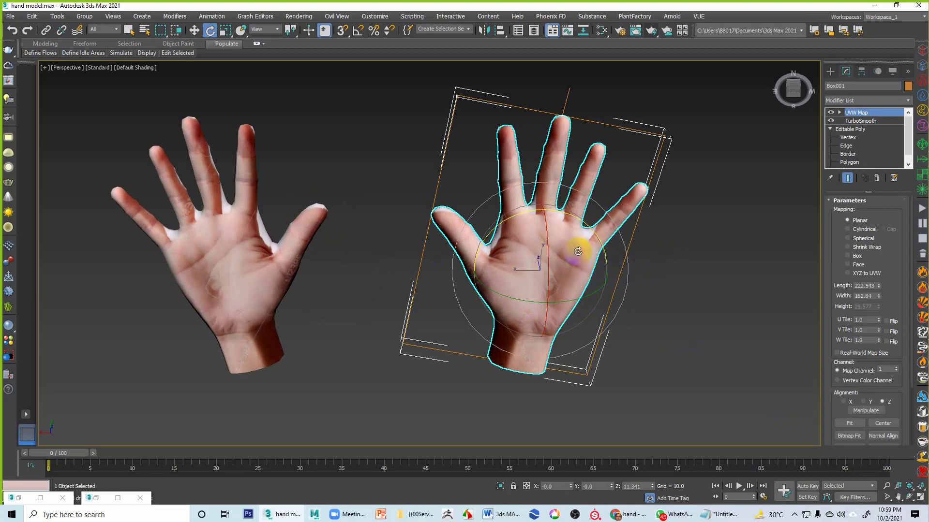
{"action": "key", "text": "m"}
{"action": "right_click", "coordinate": [610, 280]}
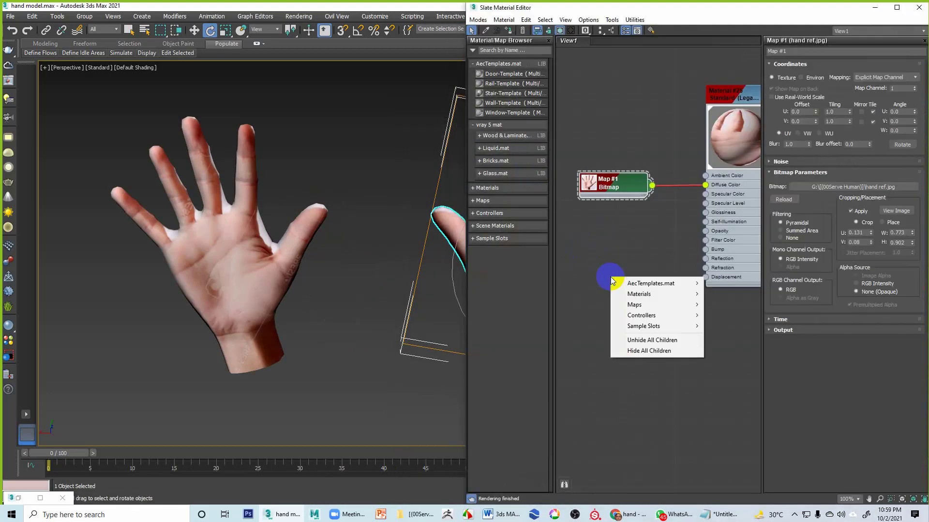
{"action": "mouse_move", "coordinate": [630, 295]}
{"action": "mouse_move", "coordinate": [735, 305]}
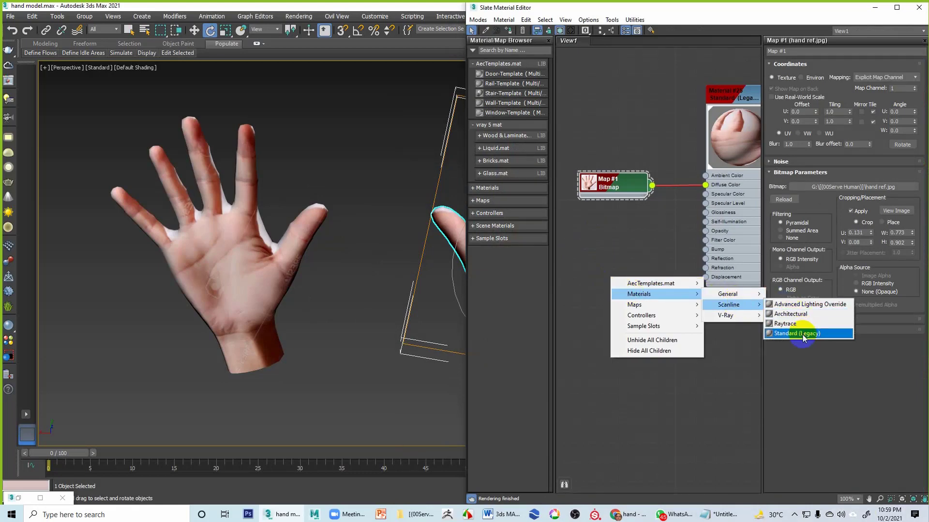
{"action": "left_click", "coordinate": [799, 333]}
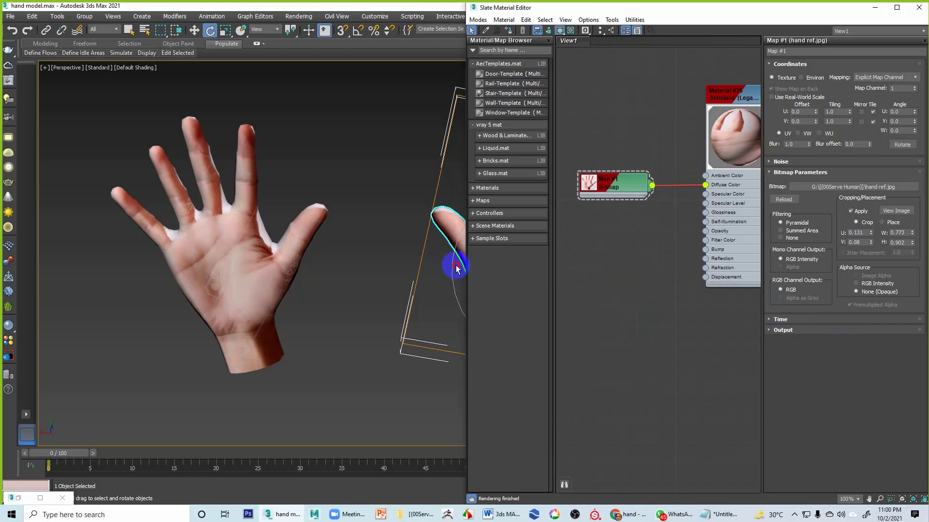
{"action": "left_click_drag", "start_coordinate": [584, 279], "coordinate": [622, 289]}
Step: Assign the new plain Standard material to both hands, deselect them, and minimize the material editor
{"action": "left_click_drag", "start_coordinate": [691, 346], "coordinate": [450, 236]}
{"action": "middle_click_drag", "start_coordinate": [403, 300], "coordinate": [242, 301], "text": "alt"}
{"action": "middle_click_drag", "start_coordinate": [357, 290], "coordinate": [357, 306], "text": "alt"}
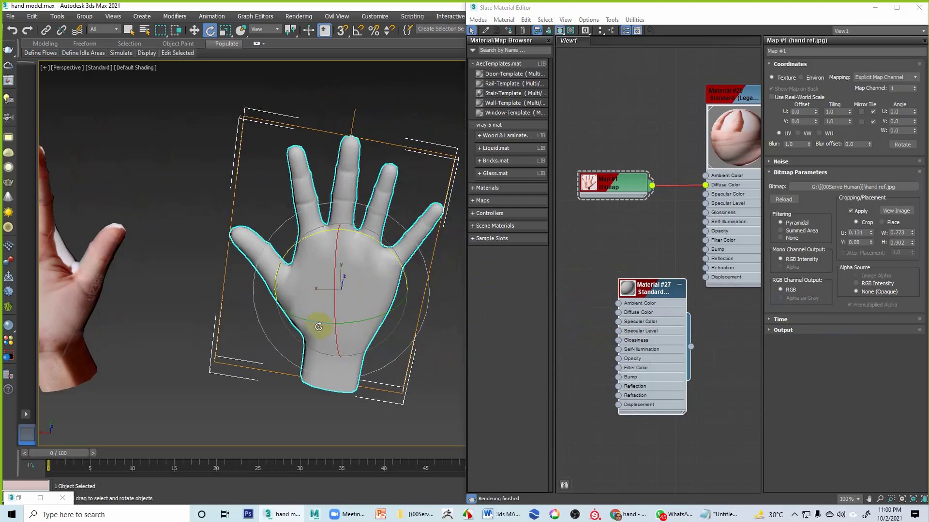
{"action": "middle_click_drag", "start_coordinate": [321, 323], "coordinate": [392, 315]}
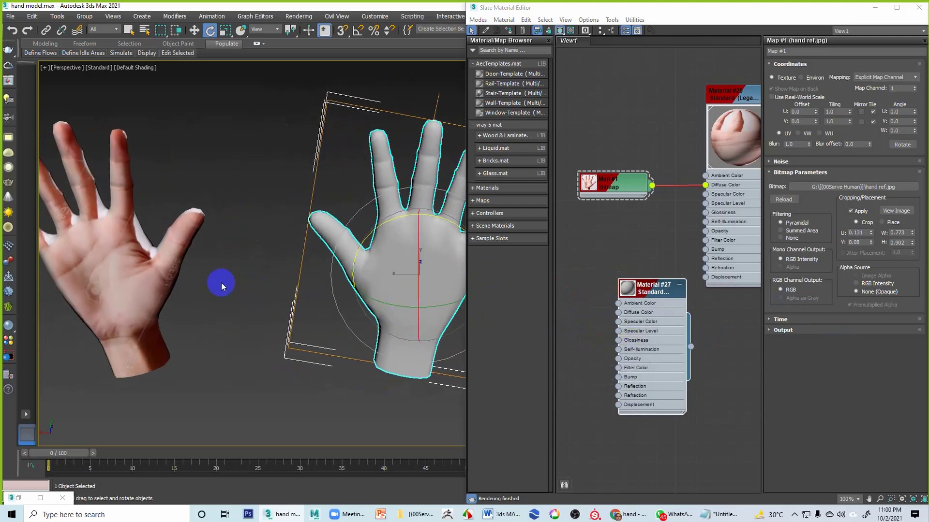
{"action": "middle_click_drag", "start_coordinate": [220, 284], "coordinate": [290, 311]}
{"action": "left_click_drag", "start_coordinate": [691, 346], "coordinate": [193, 306]}
{"action": "scroll", "coordinate": [271, 324], "scroll_direction": "down", "scroll_amount": 4}
{"action": "middle_click_drag", "start_coordinate": [349, 312], "coordinate": [292, 305]}
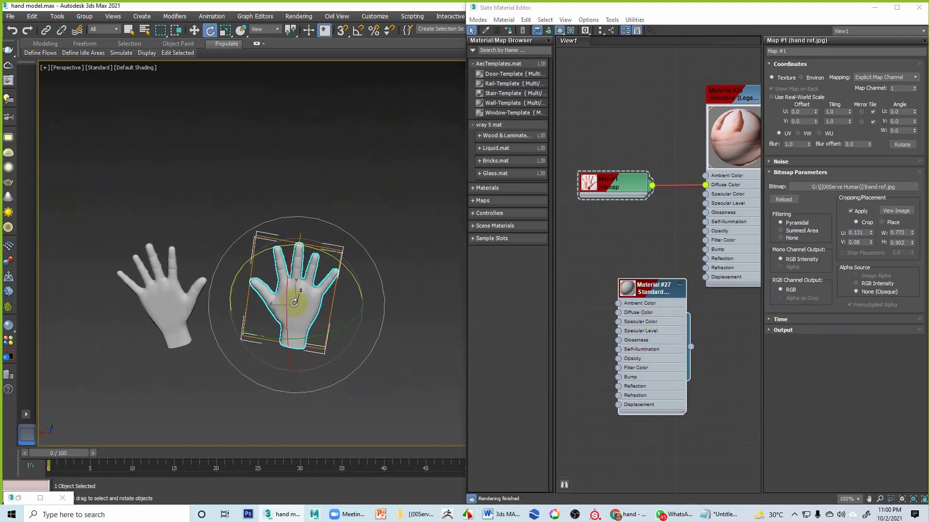
{"action": "left_click", "coordinate": [365, 182]}
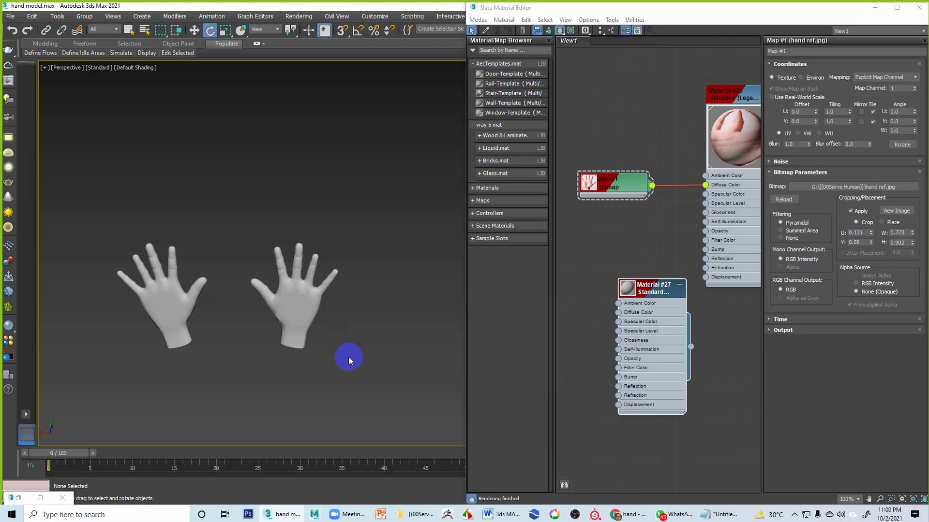
{"action": "scroll", "coordinate": [290, 262], "scroll_direction": "up", "scroll_amount": 6}
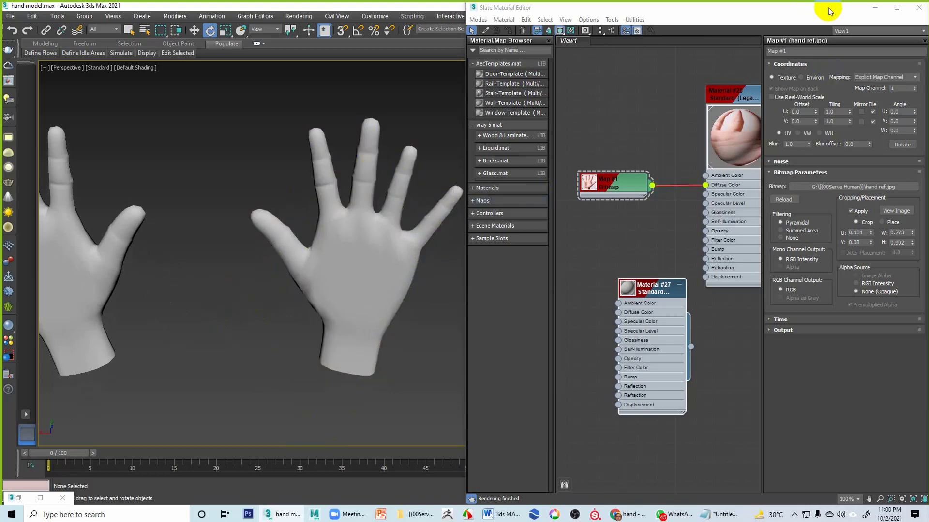
{"action": "left_click_drag", "start_coordinate": [826, 9], "coordinate": [604, 63]}
{"action": "left_click", "coordinate": [650, 60]}
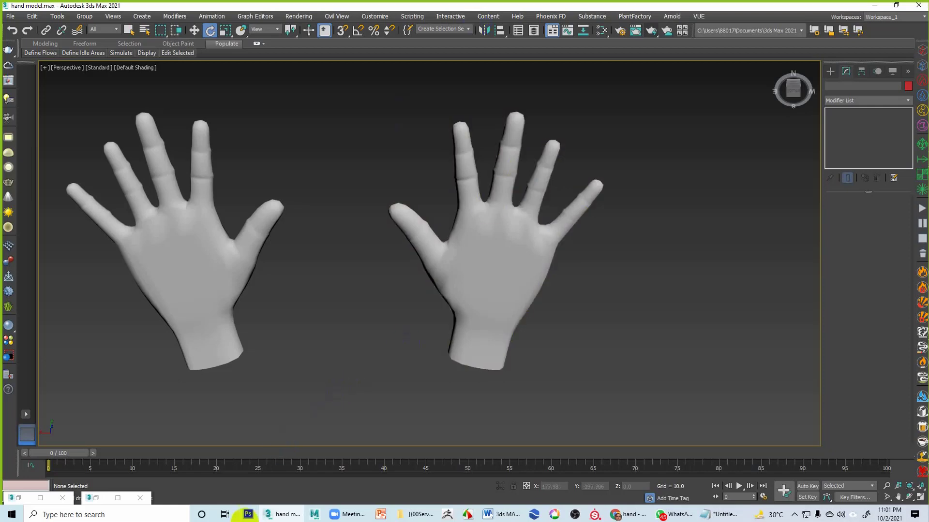
Step: Switch to Photoshop and create a new white document 1100 pixels wide and 1000 pixels high
{"action": "left_click", "coordinate": [249, 515]}
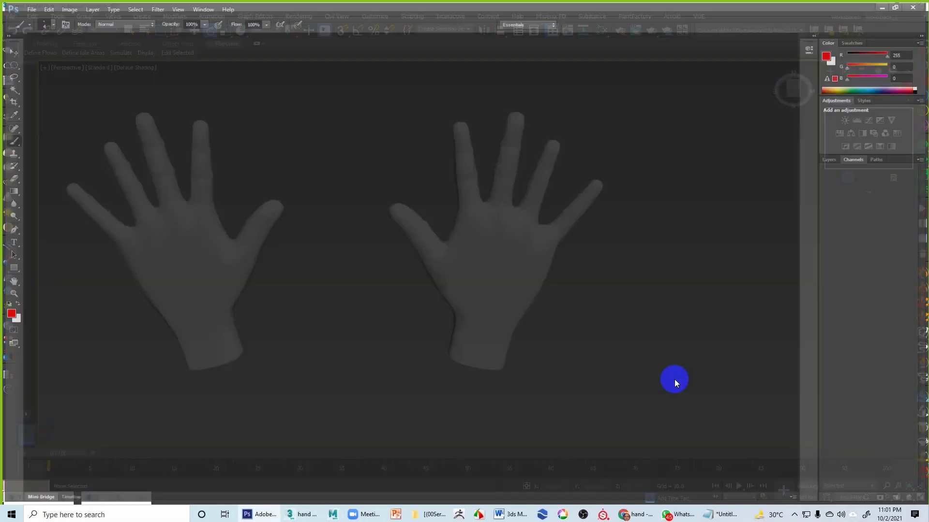
{"action": "left_click", "coordinate": [27, 7]}
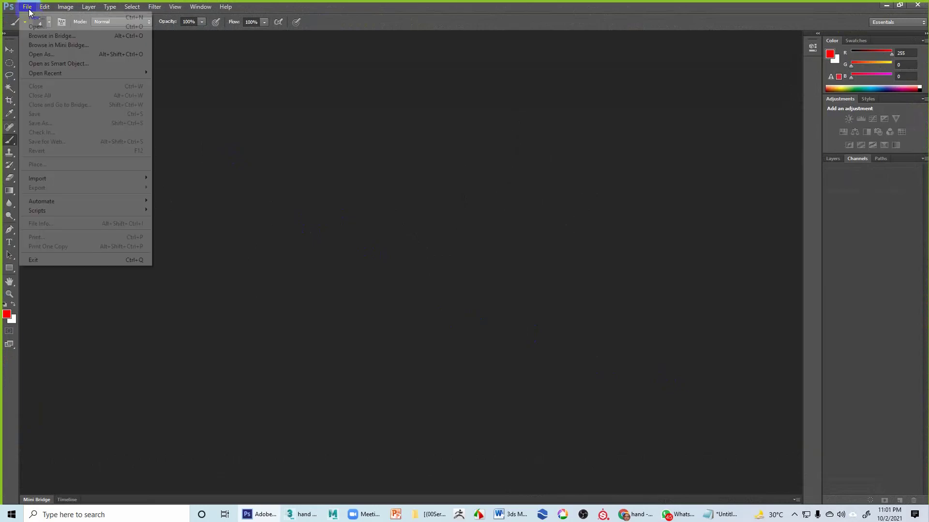
{"action": "left_click", "coordinate": [44, 20]}
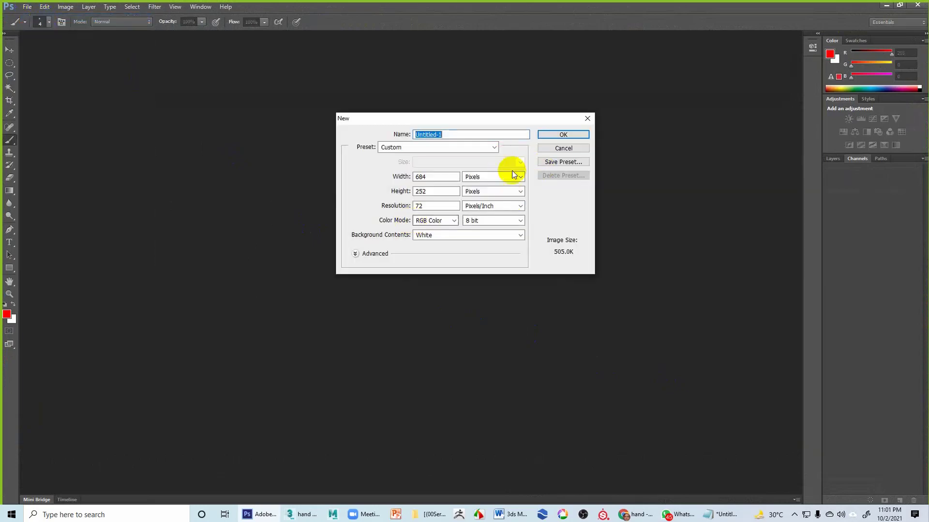
{"action": "double_click", "coordinate": [441, 177]}
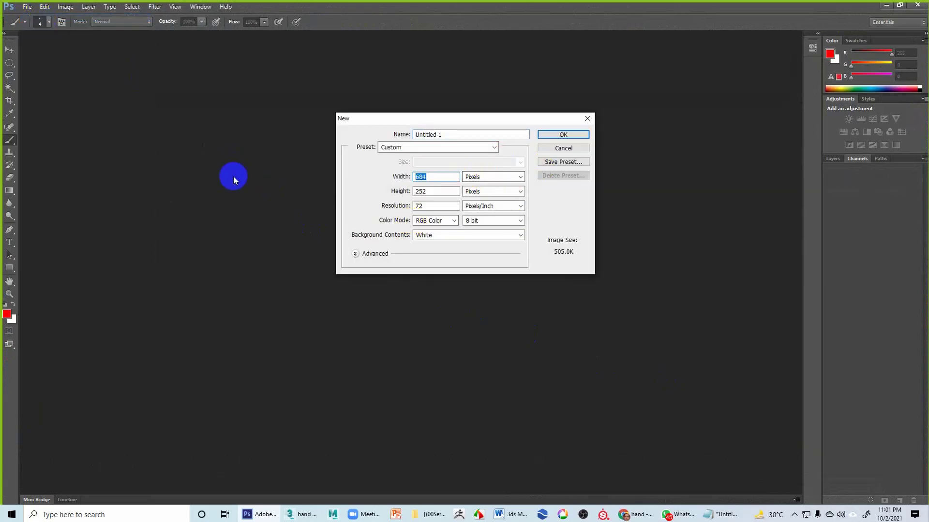
{"action": "type", "text": "1100"}
{"action": "key", "text": "Tab"}
{"action": "key", "text": "Tab"}
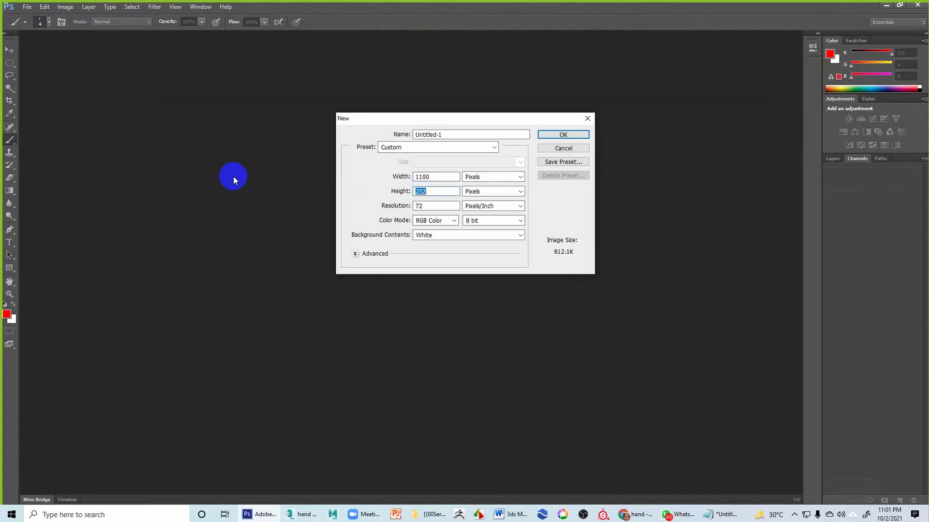
{"action": "type", "text": "1000"}
{"action": "key", "text": "Return"}
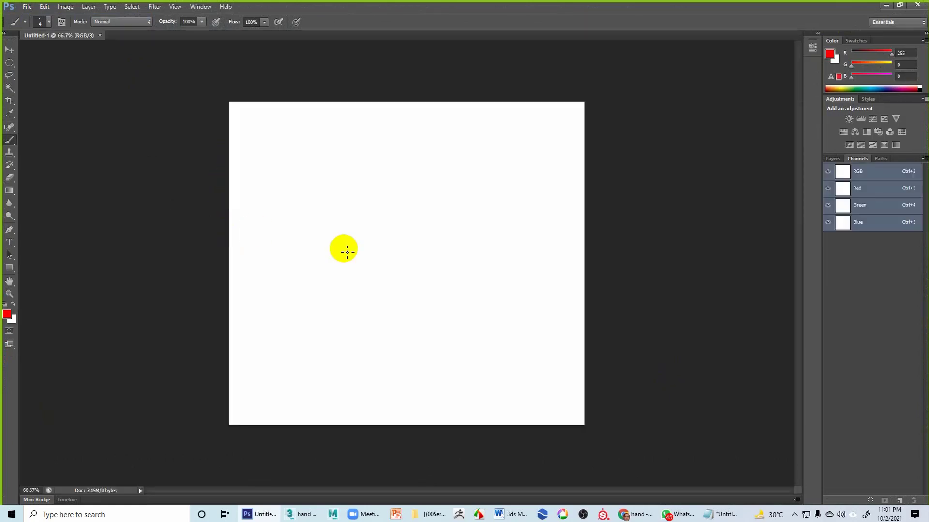
Step: Draw a closed bird-shaped path with the Pen tool across the middle of the canvas, with a pointed beak and long tail
{"action": "key", "text": "ctrl+plus"}
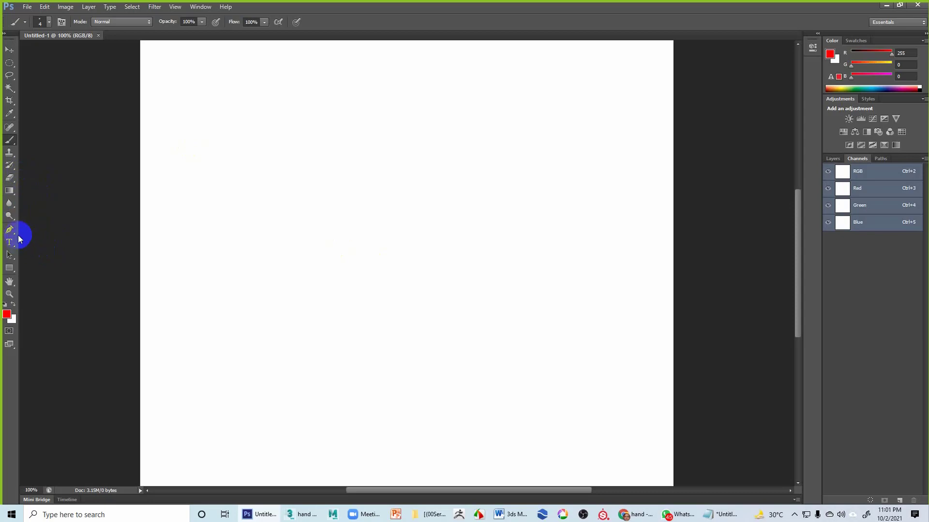
{"action": "left_click", "coordinate": [10, 229]}
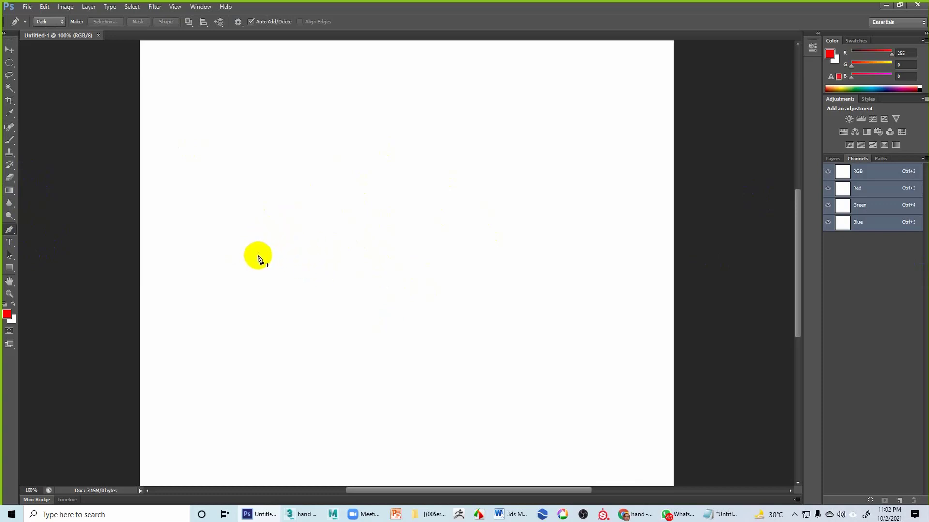
{"action": "left_click", "coordinate": [258, 255]}
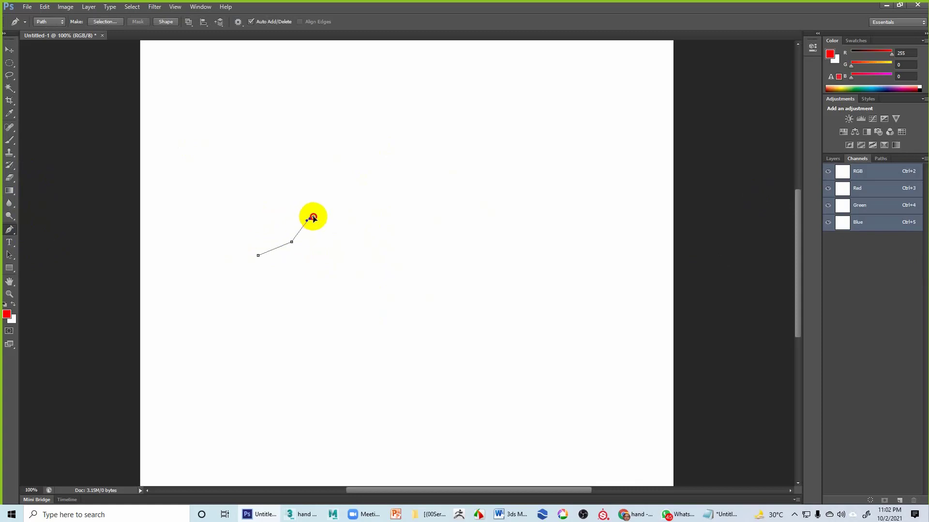
{"action": "left_click_drag", "start_coordinate": [348, 226], "coordinate": [557, 234]}
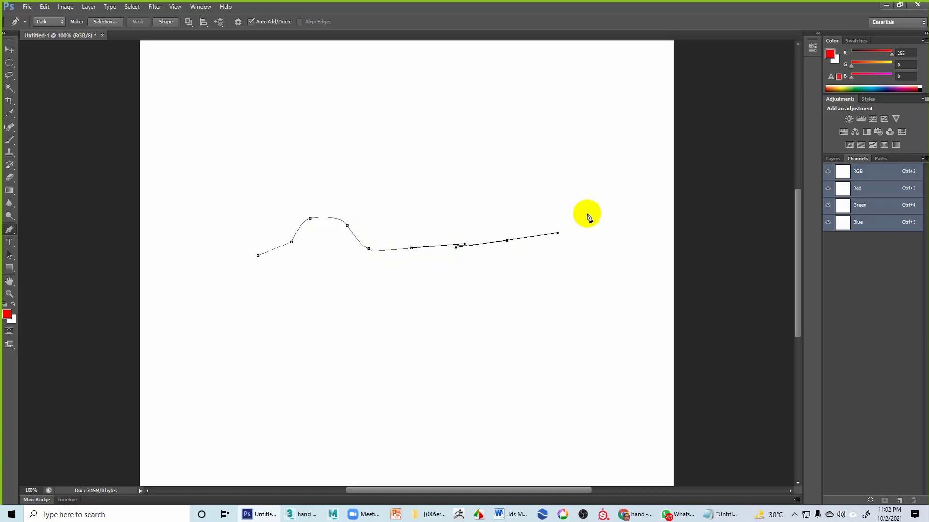
{"action": "left_click_drag", "start_coordinate": [610, 207], "coordinate": [623, 202]}
{"action": "left_click_drag", "start_coordinate": [624, 267], "coordinate": [618, 284]}
{"action": "left_click_drag", "start_coordinate": [562, 292], "coordinate": [294, 255]}
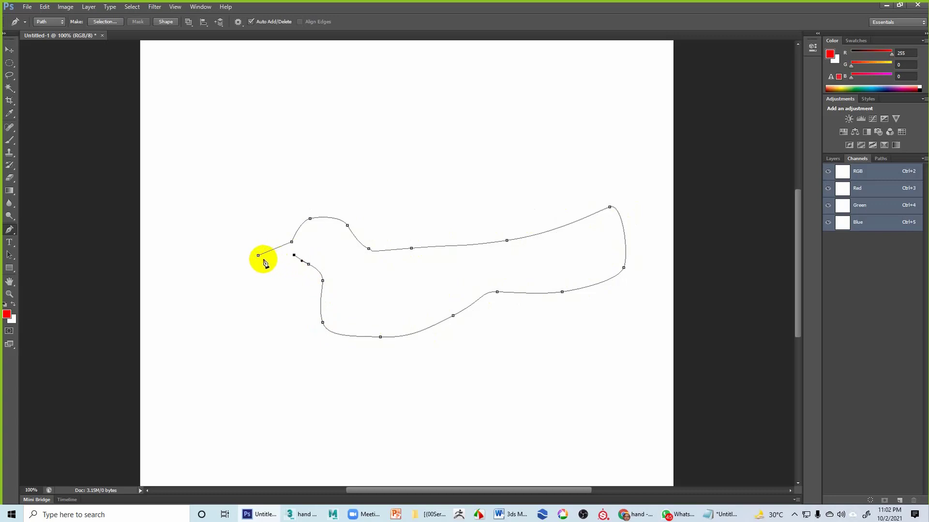
{"action": "left_click", "coordinate": [258, 256]}
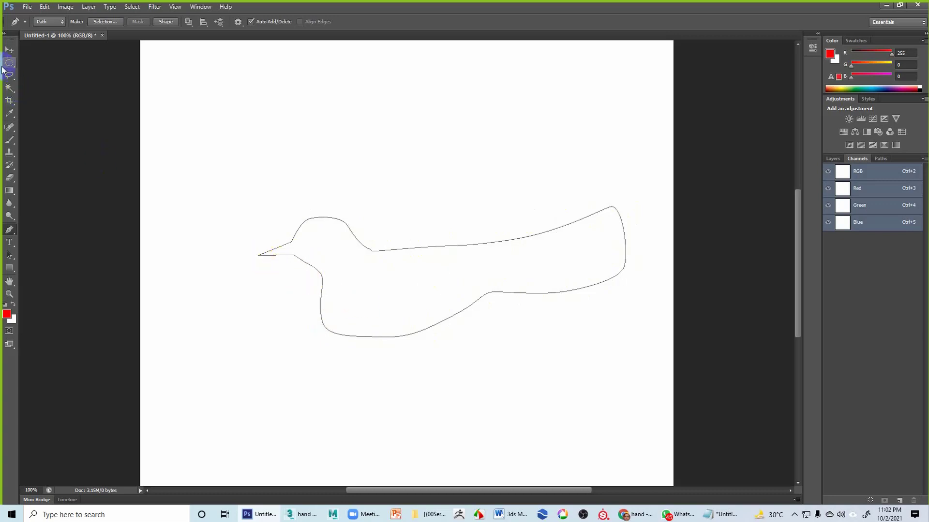
Step: Try to move the bird path with the Move tool
{"action": "left_click", "coordinate": [10, 50]}
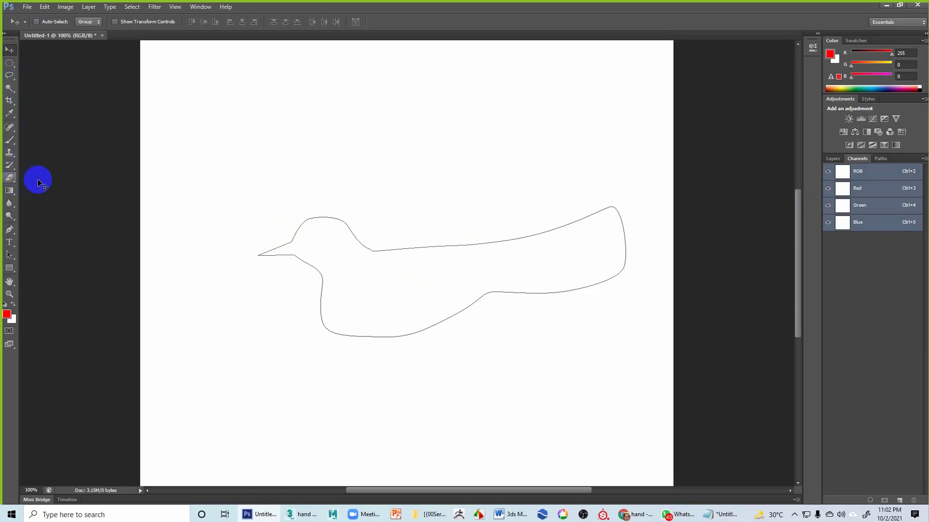
{"action": "left_click_drag", "start_coordinate": [405, 232], "coordinate": [477, 290]}
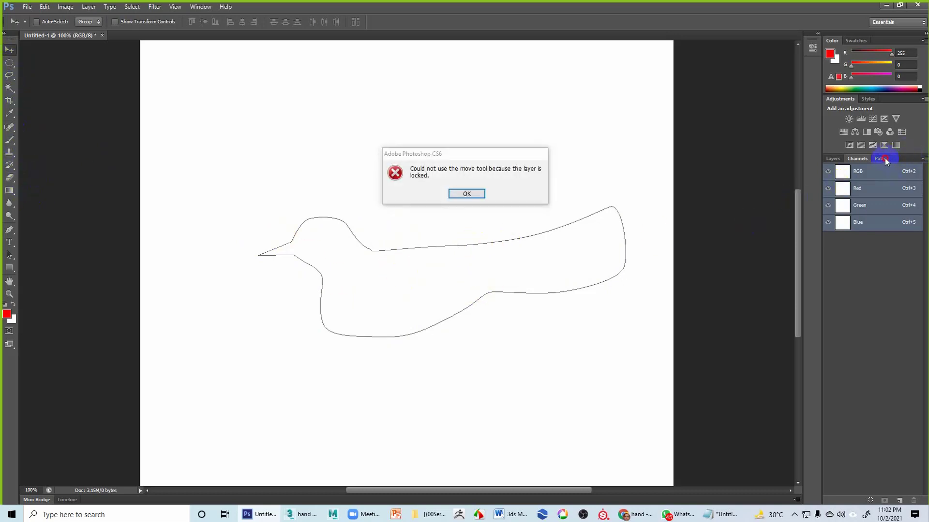
{"action": "left_click", "coordinate": [466, 193]}
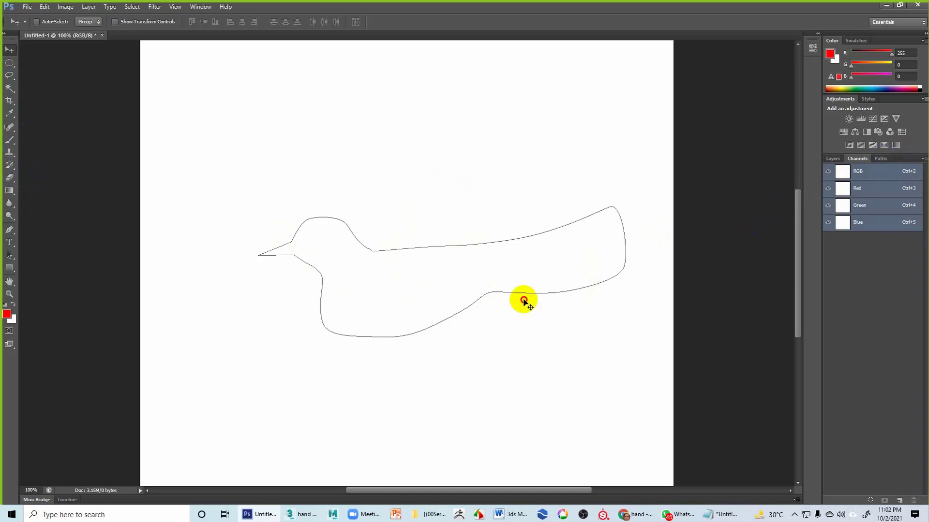
Step: Reshape the bird path by lowering its belly, adjusting the underside anchor points, and extending the tail's lower corner outward
{"action": "left_click", "coordinate": [9, 230]}
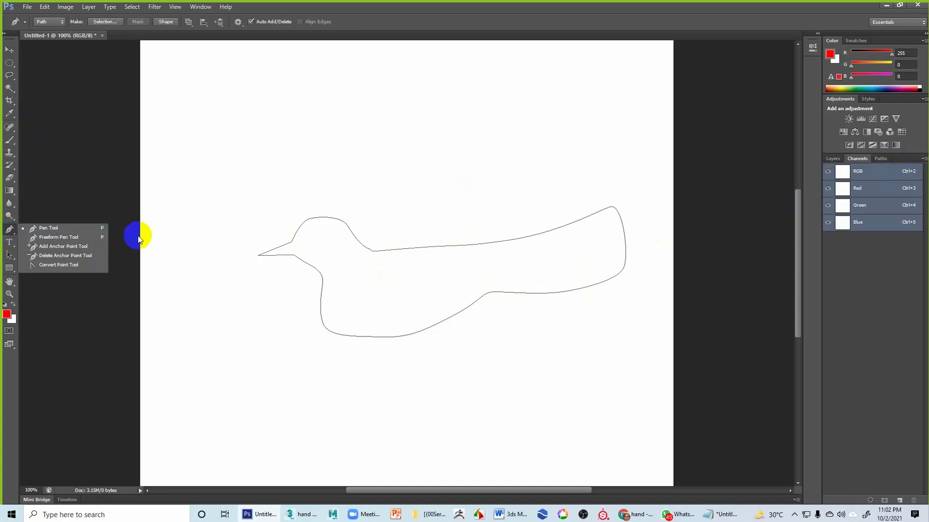
{"action": "left_click", "coordinate": [395, 248]}
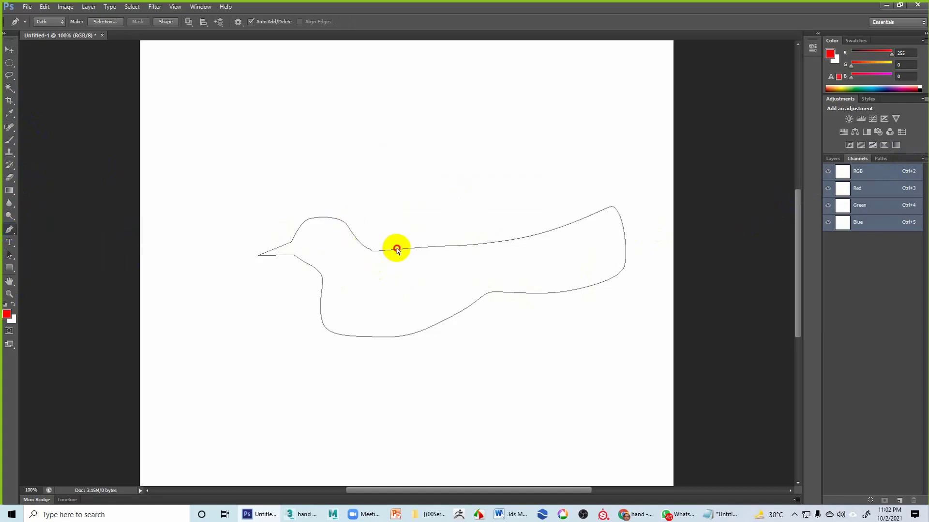
{"action": "left_click", "coordinate": [395, 249], "text": "ctrl"}
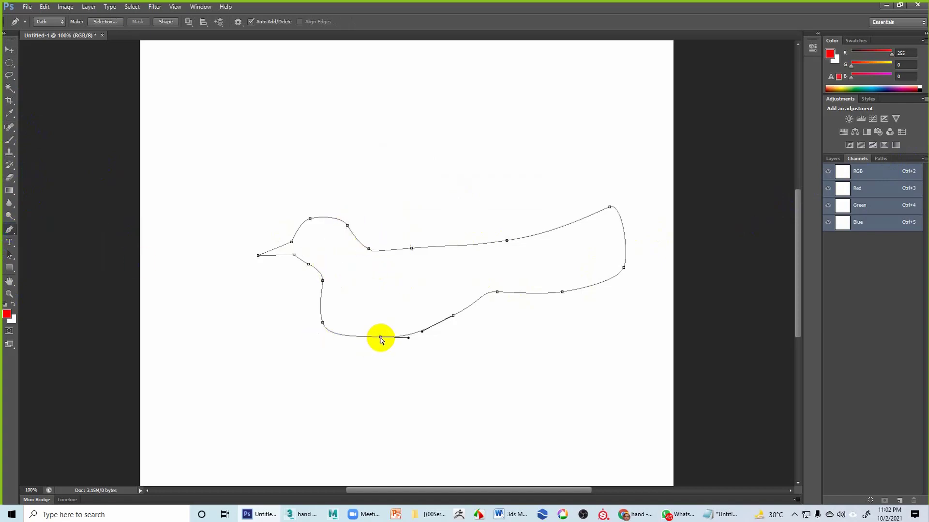
{"action": "left_click_drag", "start_coordinate": [381, 338], "coordinate": [381, 350], "text": "ctrl"}
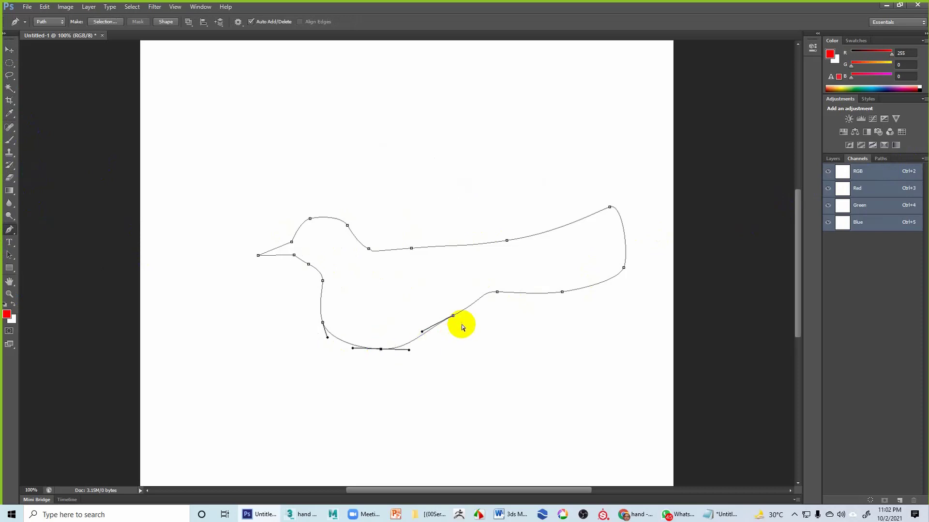
{"action": "left_click_drag", "start_coordinate": [454, 318], "coordinate": [418, 343], "text": "ctrl"}
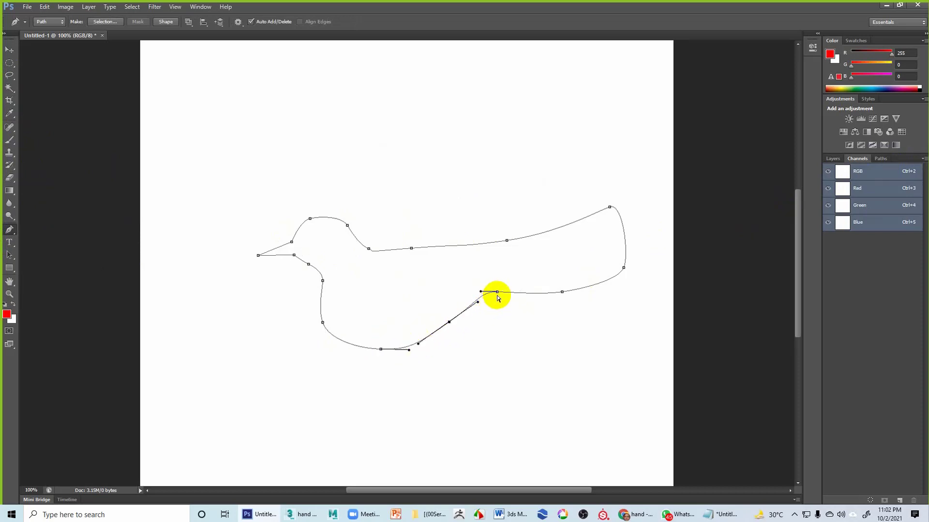
{"action": "left_click_drag", "start_coordinate": [498, 292], "coordinate": [501, 292], "text": "ctrl"}
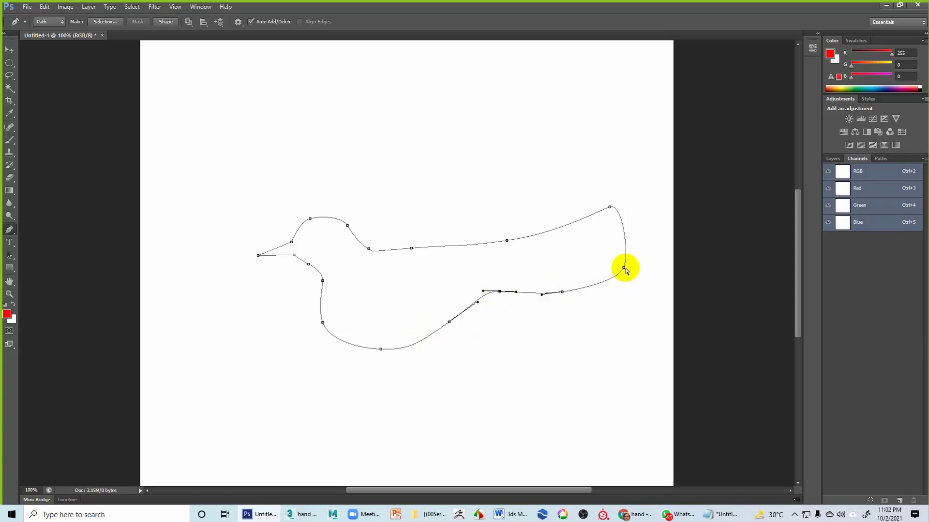
{"action": "left_click_drag", "start_coordinate": [624, 267], "coordinate": [631, 279], "text": "ctrl"}
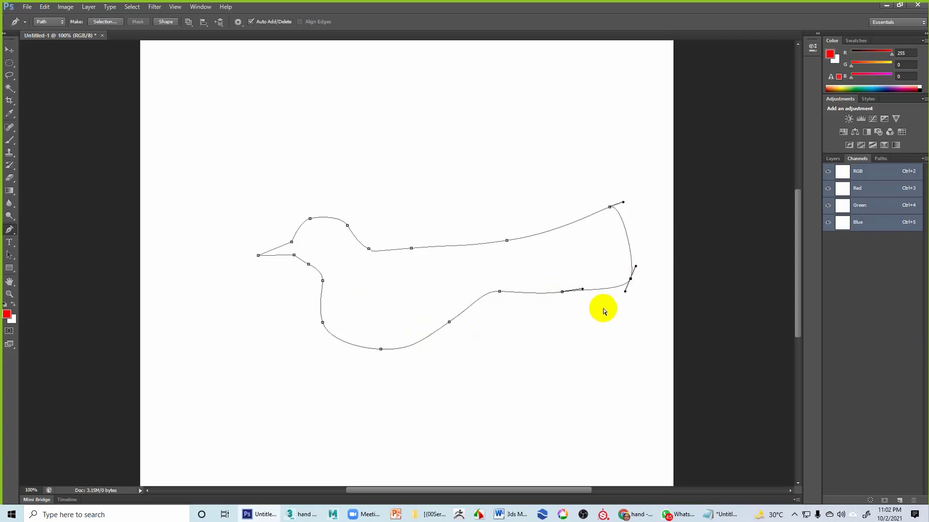
Step: Leave anchor editing, hide the bird outline by deselecting its Work Path, and select the Work Path again
{"action": "left_click", "coordinate": [8, 51]}
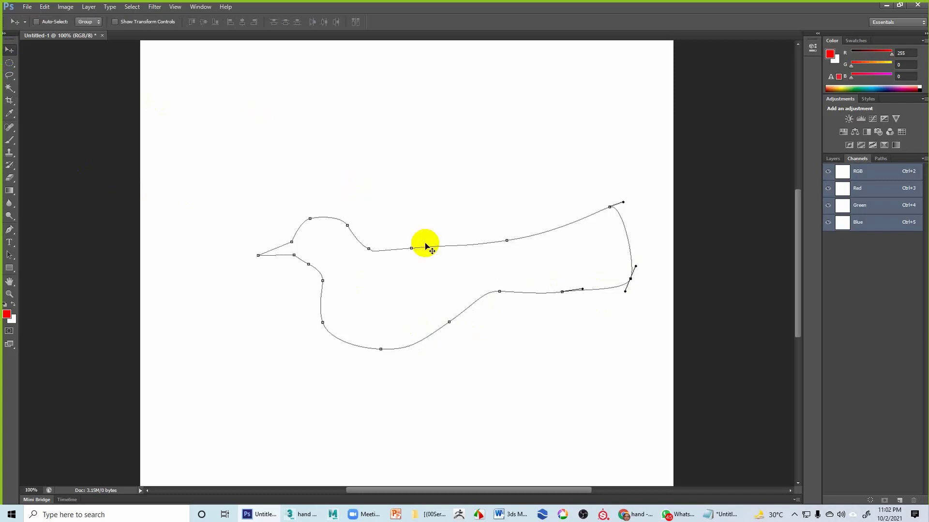
{"action": "left_click", "coordinate": [881, 159]}
{"action": "left_click", "coordinate": [852, 203]}
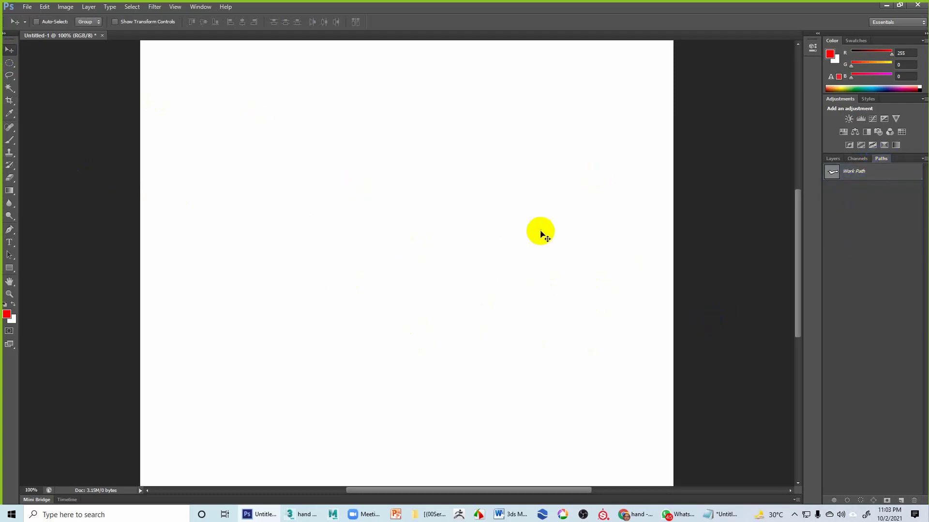
{"action": "left_click", "coordinate": [853, 171]}
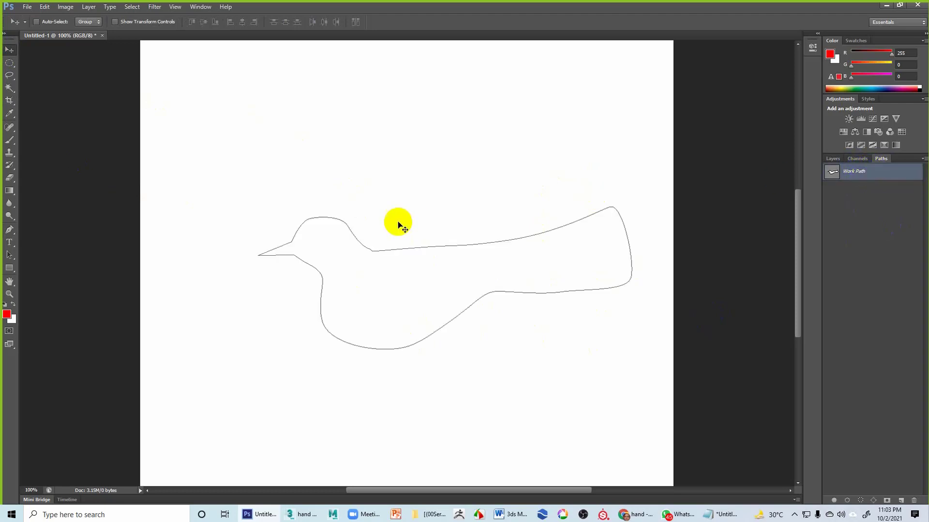
Step: Start exporting the Work Path to Illustrator format and browse to the [(00Serve Human)] folder on the Works (G:) drive
{"action": "left_click", "coordinate": [27, 7]}
{"action": "mouse_move", "coordinate": [112, 187]}
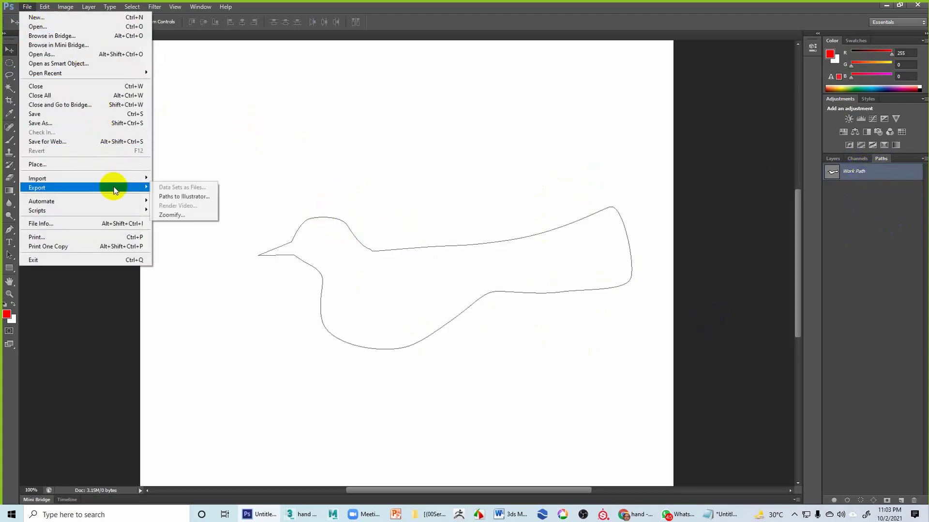
{"action": "left_click", "coordinate": [198, 196]}
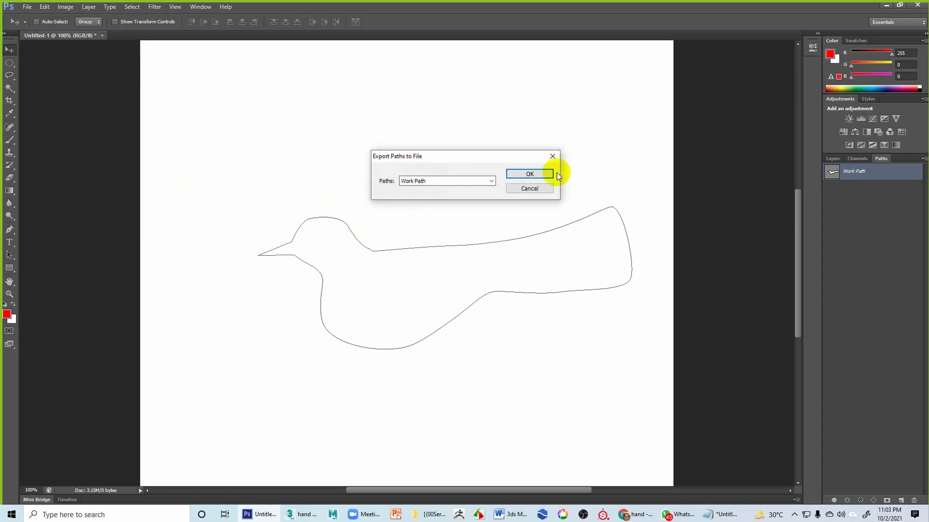
{"action": "left_click", "coordinate": [539, 174]}
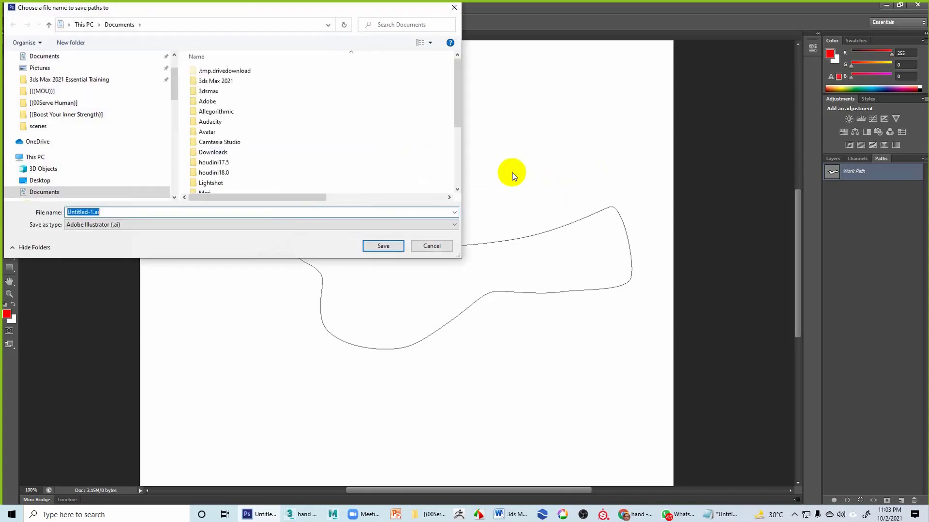
{"action": "left_click_drag", "start_coordinate": [129, 16], "coordinate": [377, 83]}
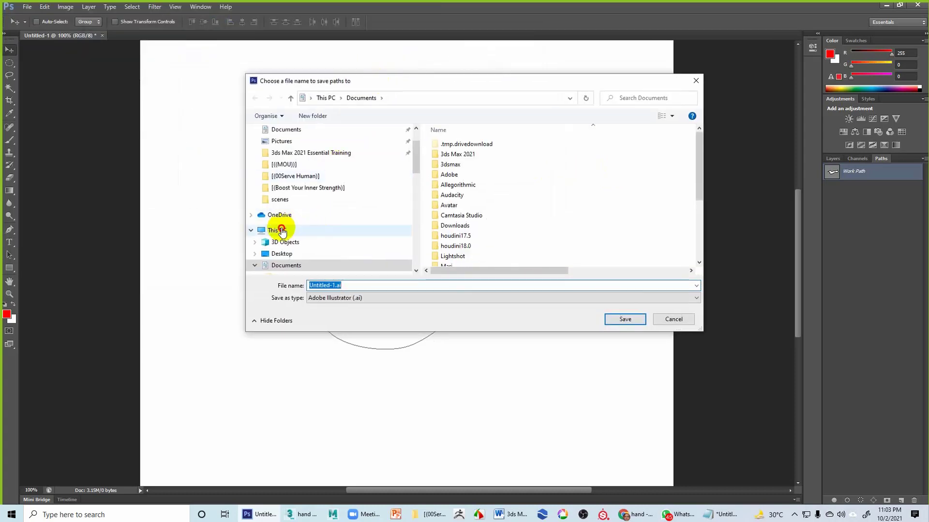
{"action": "left_click", "coordinate": [277, 230]}
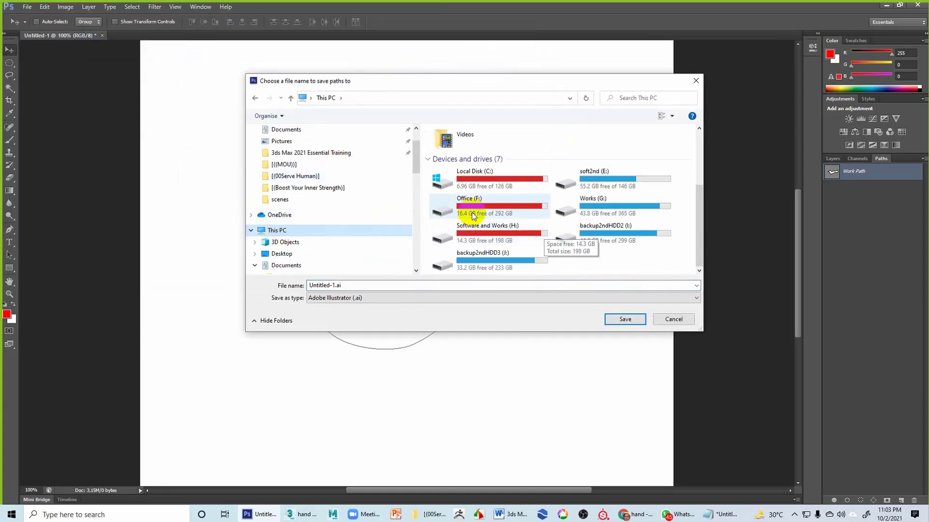
{"action": "double_click", "coordinate": [588, 204]}
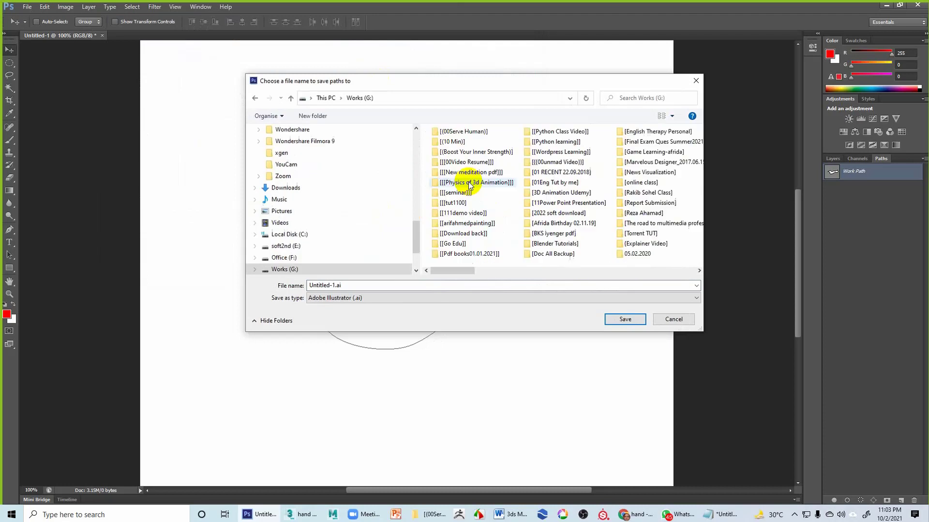
{"action": "double_click", "coordinate": [468, 130]}
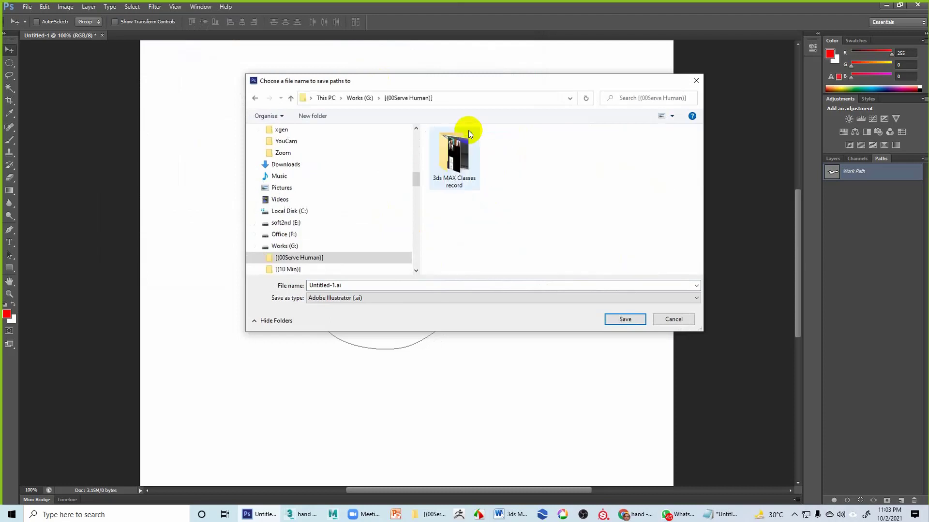
Step: Name the exported Adobe Illustrator path file ps and save it
{"action": "left_click", "coordinate": [348, 286]}
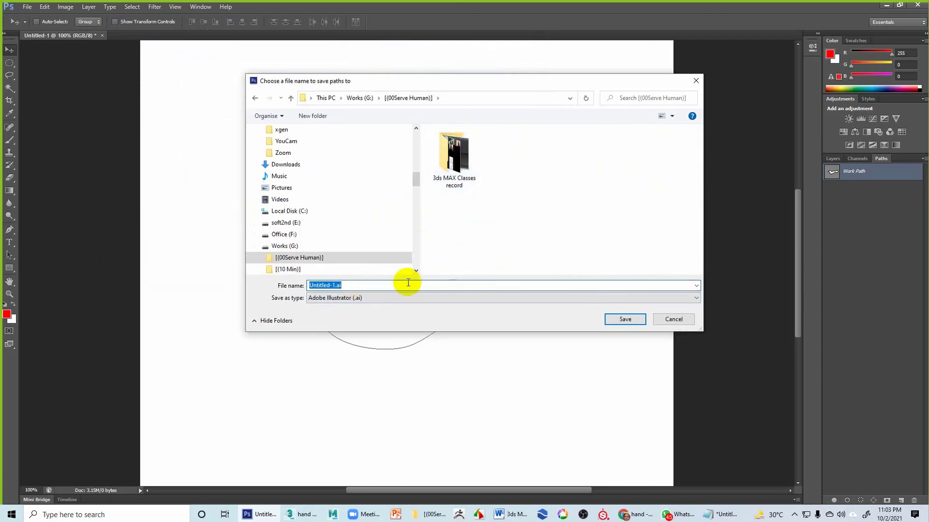
{"action": "type", "text": "hand"}
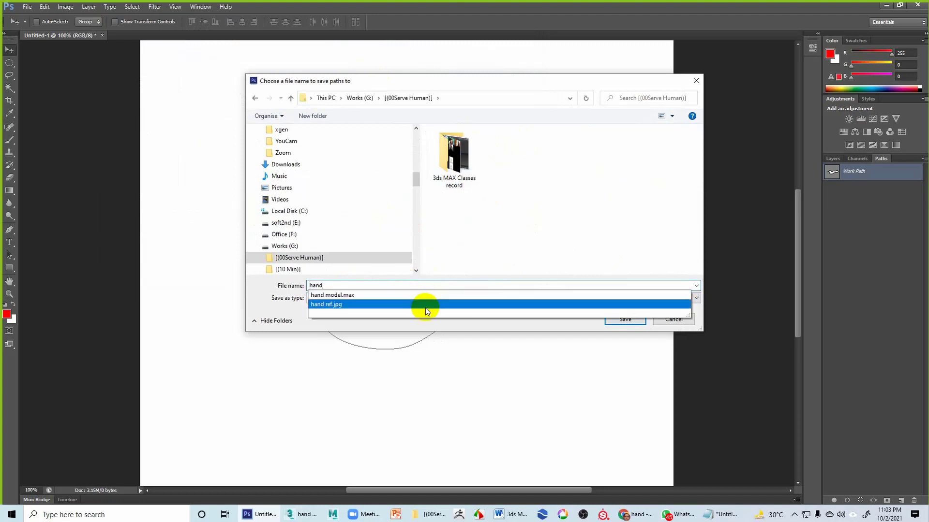
{"action": "key", "text": "BackSpace"}
{"action": "key", "text": "BackSpace"}
{"action": "key", "text": "BackSpace"}
{"action": "key", "text": "BackSpace"}
{"action": "type", "text": "ps"}
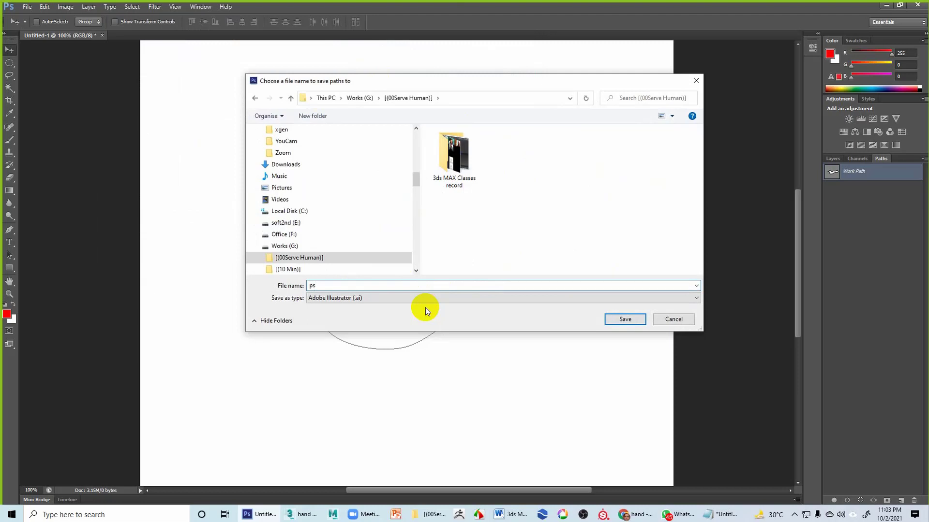
{"action": "left_click", "coordinate": [624, 320]}
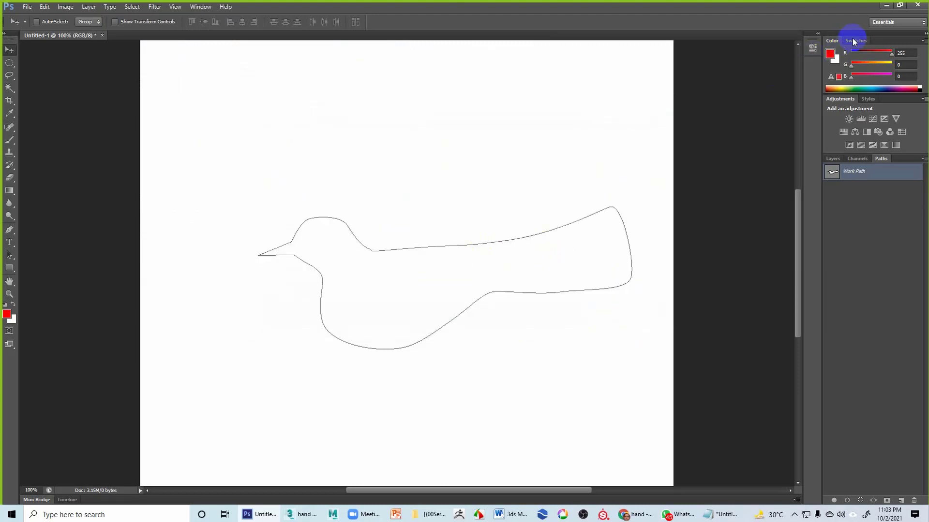
Step: Minimize Photoshop to return to 3ds Max and reset the hand scene without saving its changes
{"action": "left_click", "coordinate": [883, 9]}
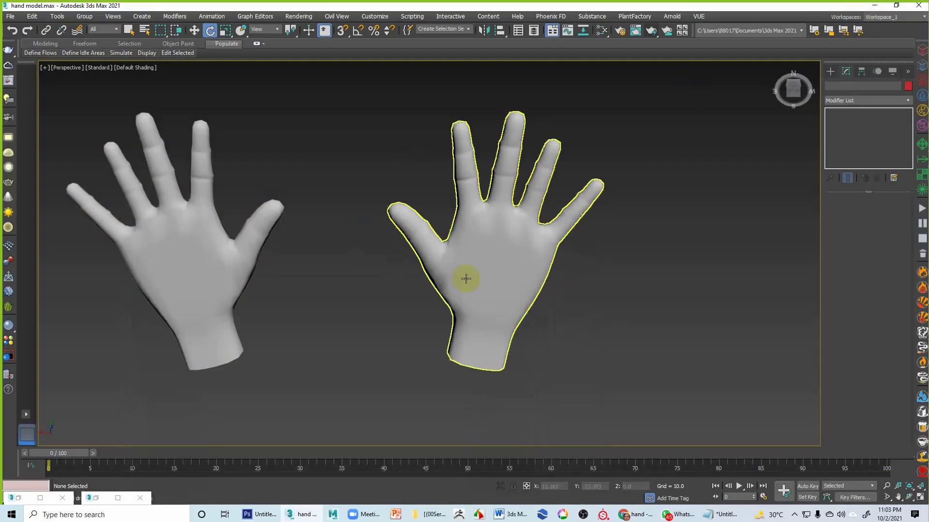
{"action": "middle_click_drag", "start_coordinate": [469, 276], "coordinate": [572, 248]}
{"action": "scroll", "coordinate": [439, 245], "scroll_direction": "down", "scroll_amount": 3}
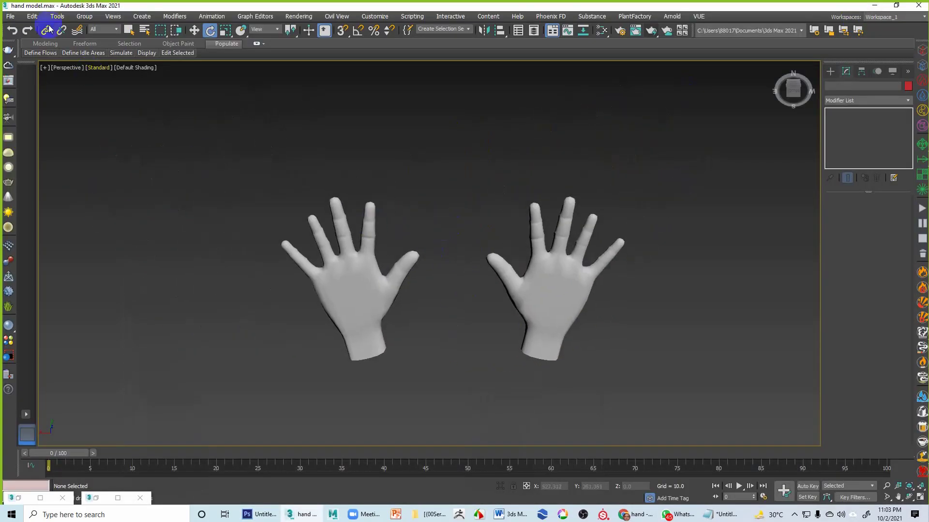
{"action": "left_click", "coordinate": [13, 17]}
{"action": "left_click", "coordinate": [41, 39]}
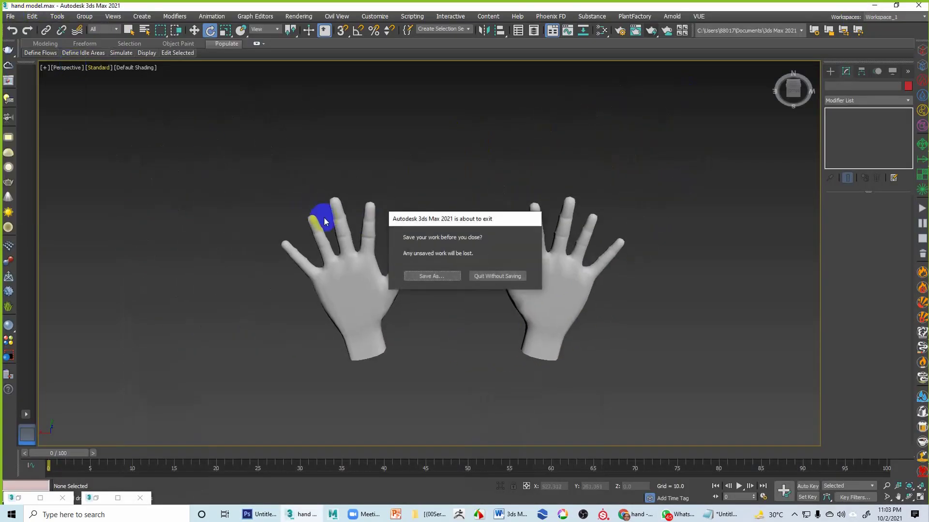
{"action": "left_click", "coordinate": [502, 276]}
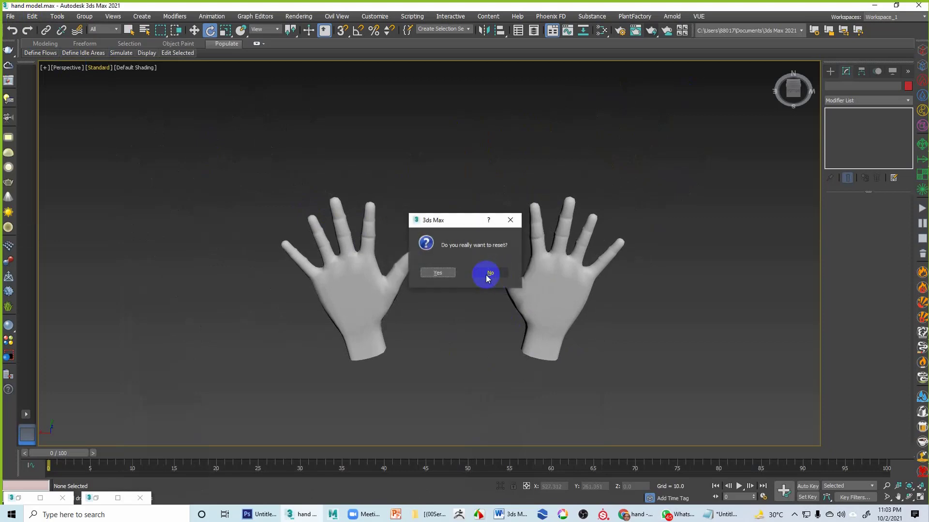
{"action": "left_click", "coordinate": [434, 274]}
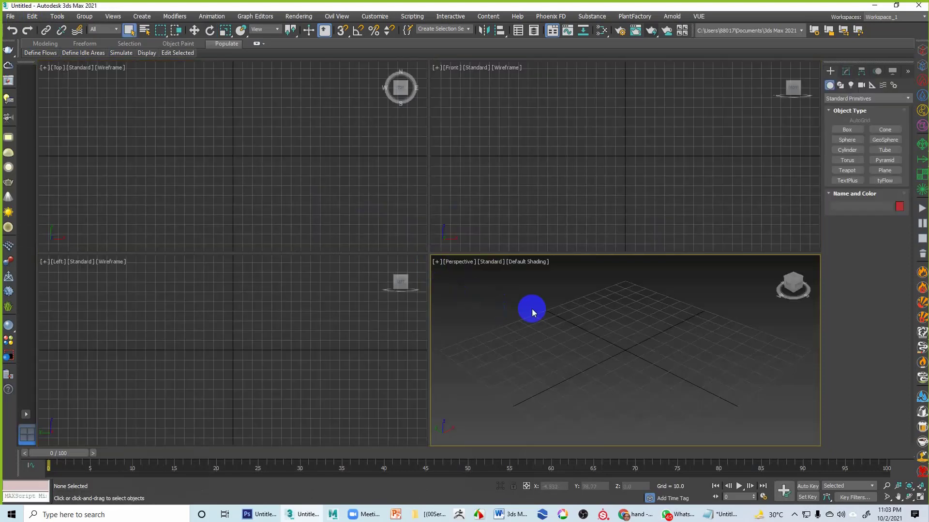
Step: Start importing a non-native file into the empty scene
{"action": "left_click", "coordinate": [10, 16]}
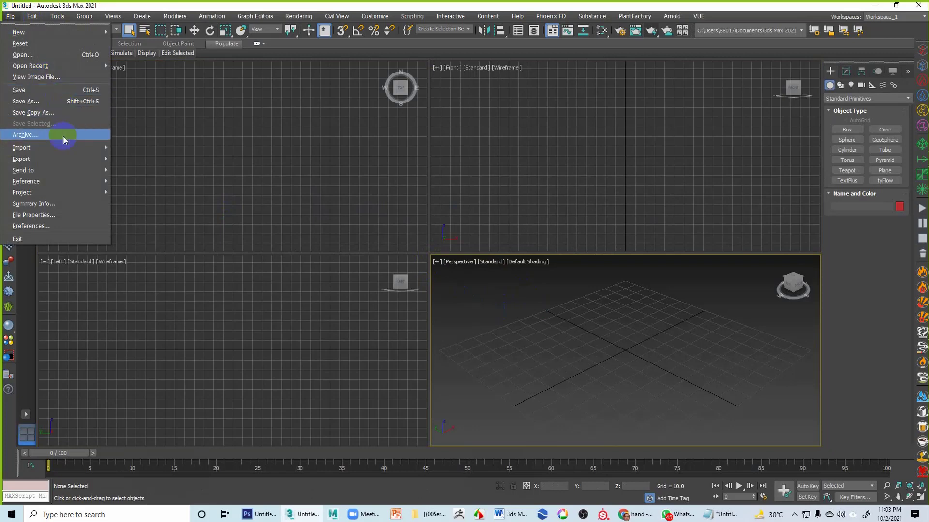
{"action": "mouse_move", "coordinate": [62, 150]}
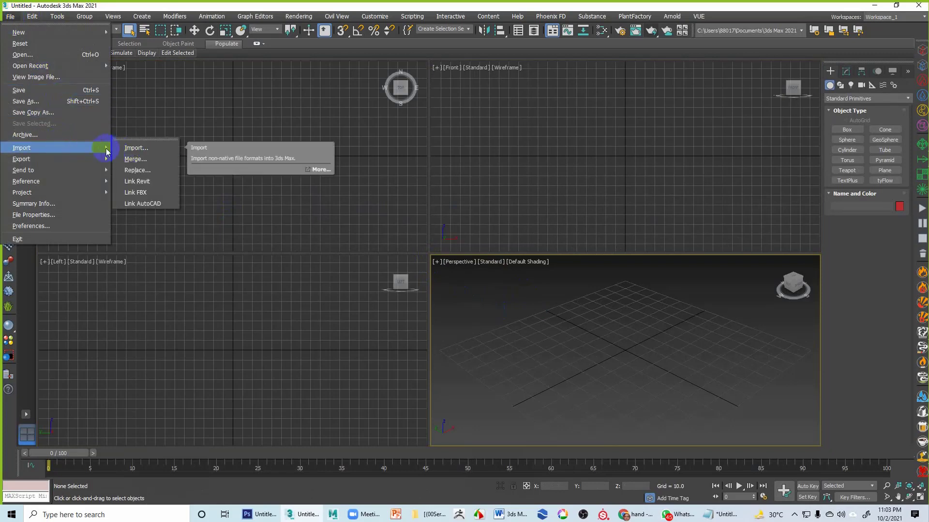
{"action": "left_click", "coordinate": [135, 149]}
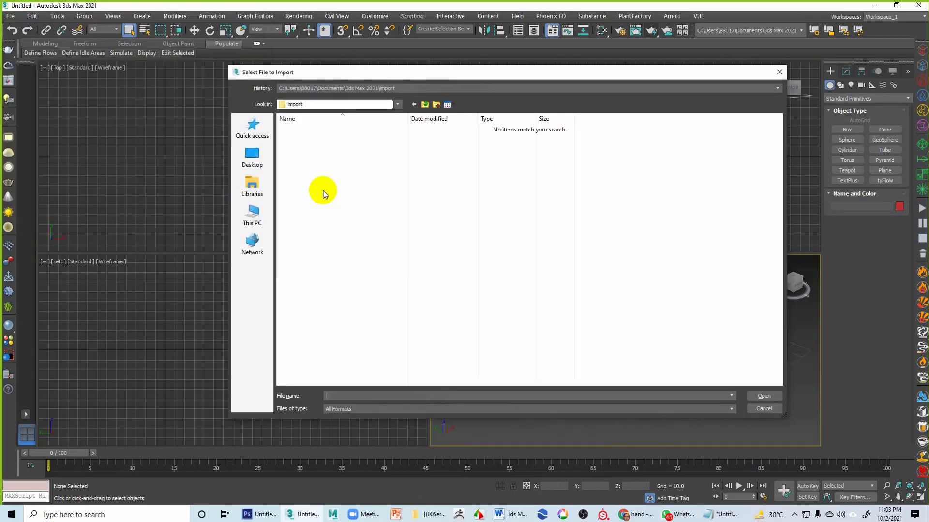
Step: Try the recent import folders [Simulation]\water\objects and Spring2021\Lighting rendering
{"action": "left_click", "coordinate": [394, 89]}
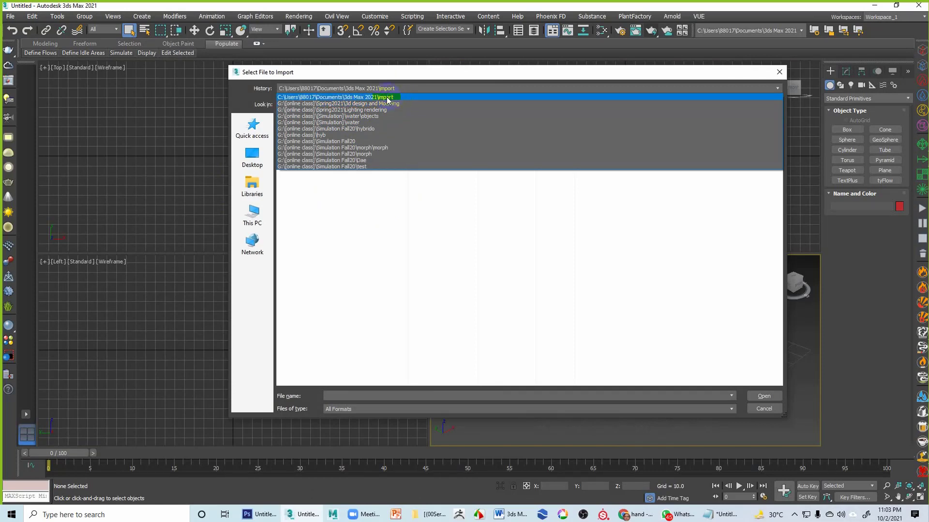
{"action": "left_click", "coordinate": [420, 117]}
{"action": "left_click", "coordinate": [404, 88]}
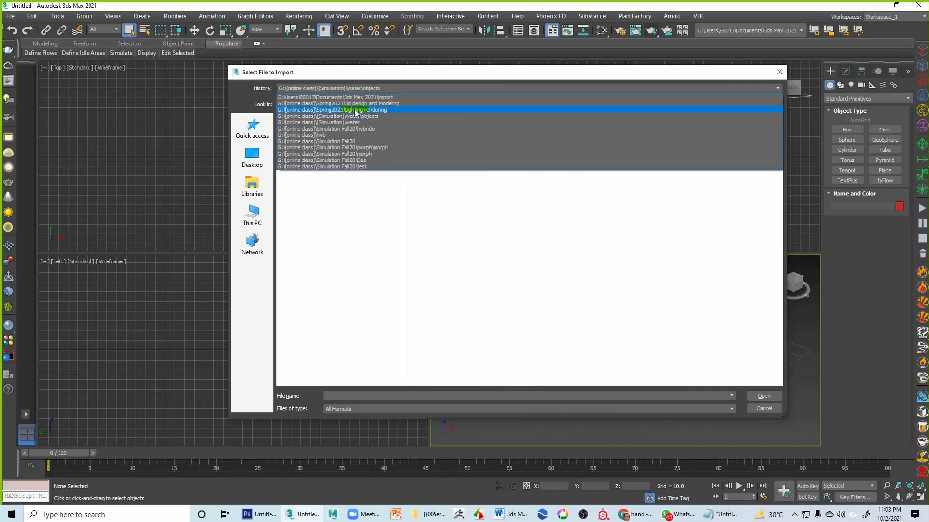
{"action": "left_click", "coordinate": [441, 110]}
Step: Browse to the [(00Serve Human)] folder on the Works (G:) drive for the file import
{"action": "left_click", "coordinate": [336, 104]}
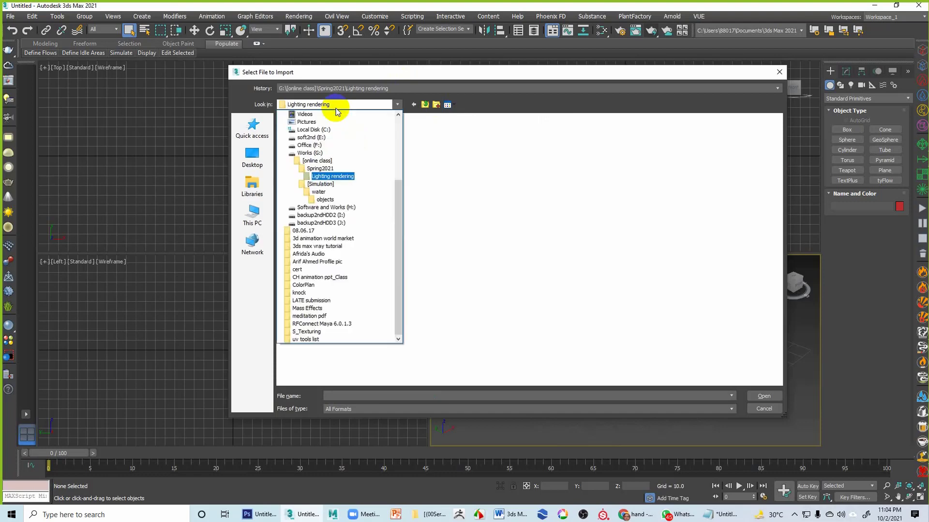
{"action": "left_click", "coordinate": [331, 154]}
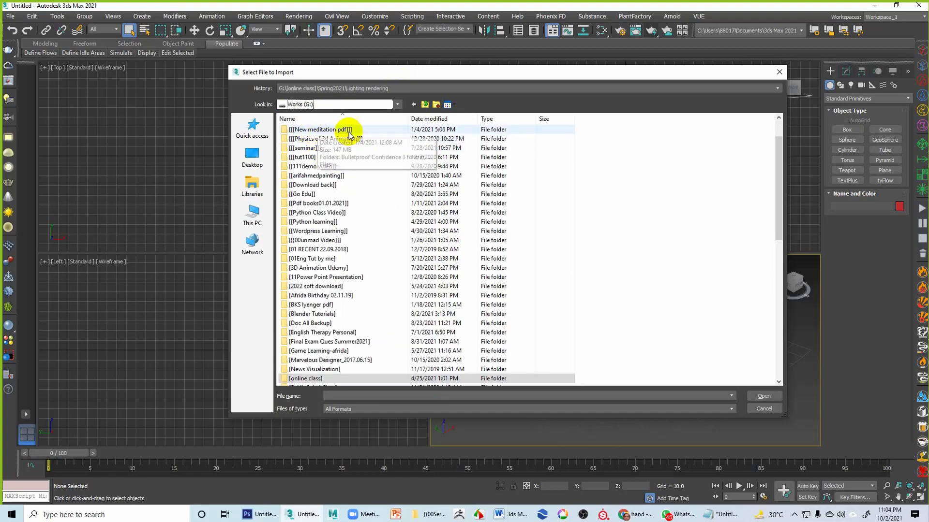
{"action": "scroll", "coordinate": [412, 230], "scroll_direction": "down", "scroll_amount": 3}
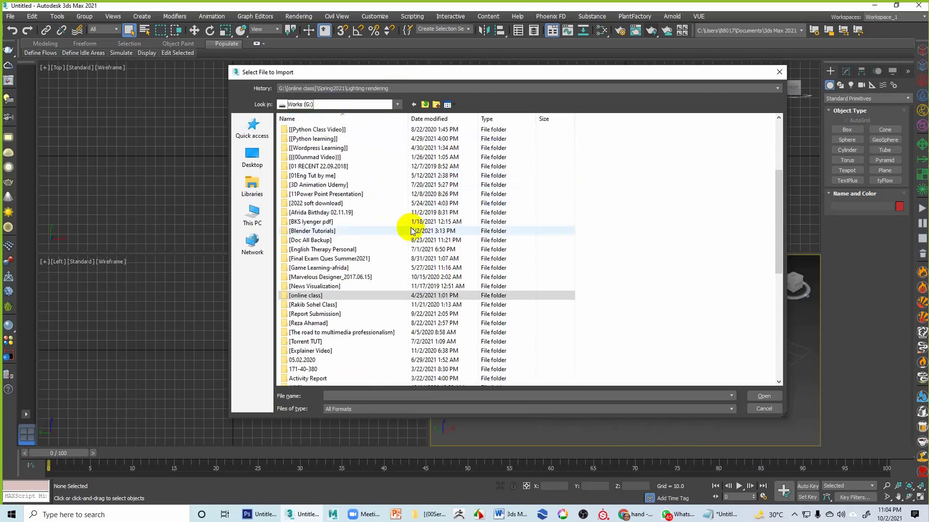
{"action": "scroll", "coordinate": [370, 229], "scroll_direction": "up", "scroll_amount": 4}
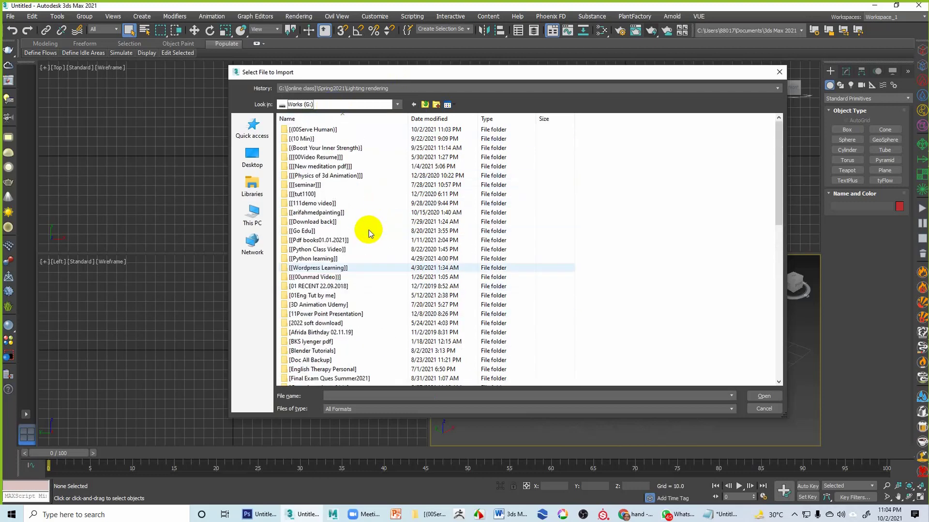
{"action": "double_click", "coordinate": [330, 133]}
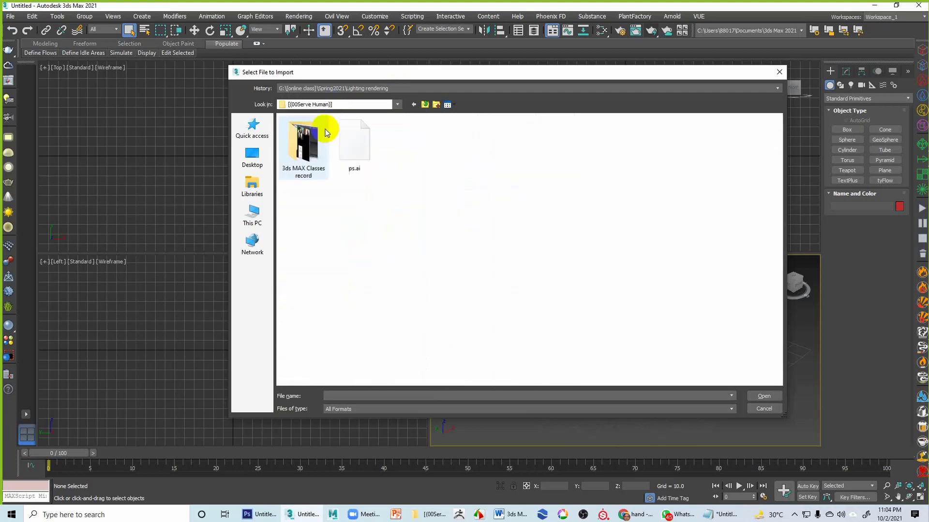
Step: Import ps.ai, merging it with the current scene and bringing the shapes in as a single object
{"action": "left_click", "coordinate": [353, 159]}
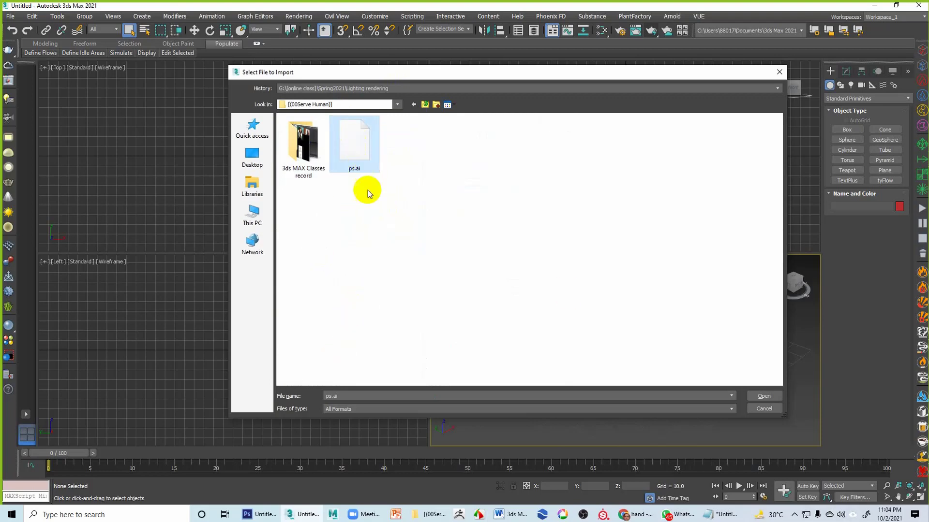
{"action": "left_click", "coordinate": [760, 396]}
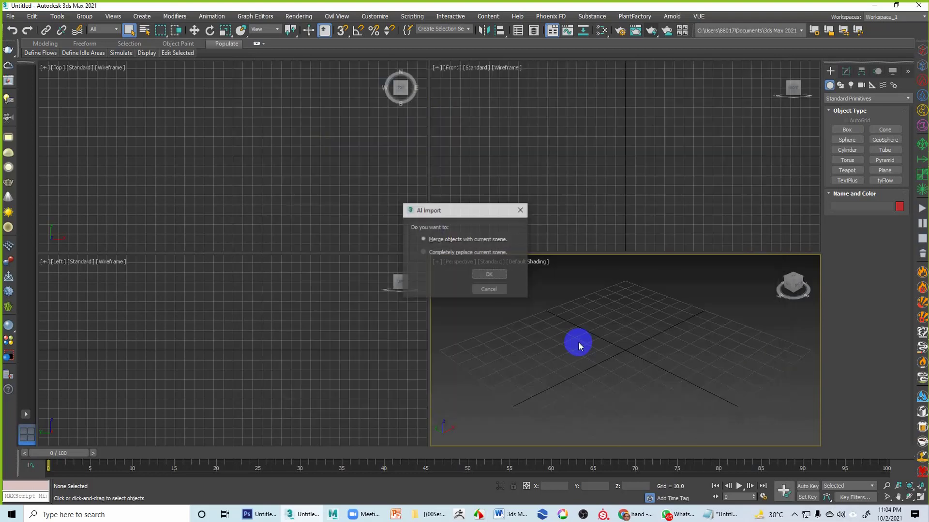
{"action": "left_click", "coordinate": [487, 275]}
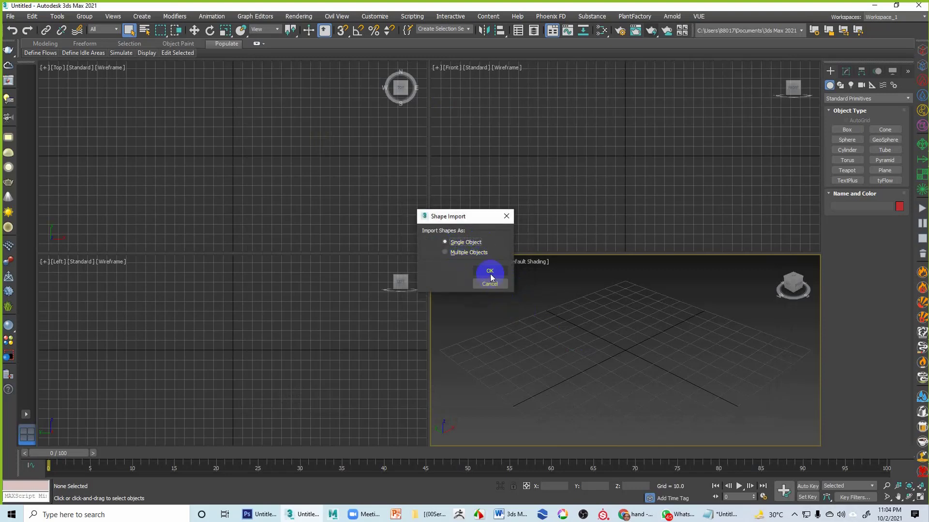
{"action": "left_click", "coordinate": [488, 271]}
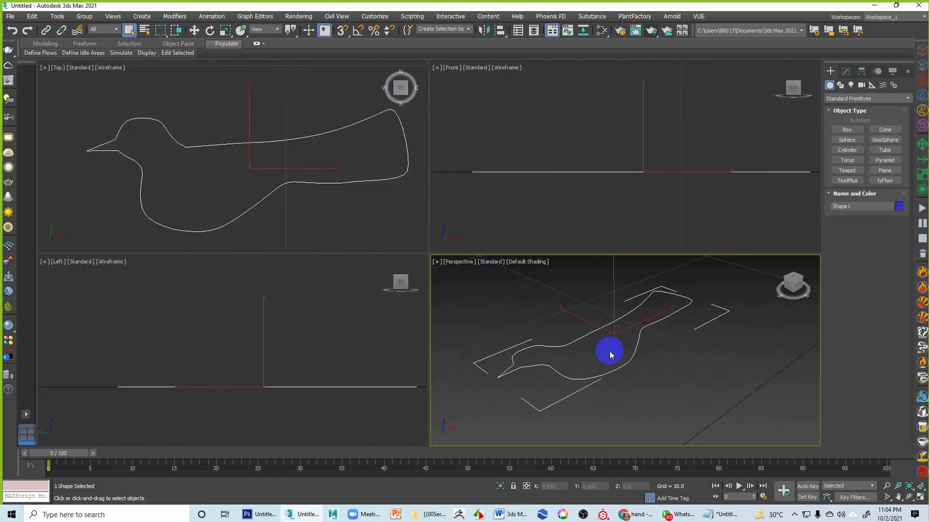
Step: Maximize the Perspective viewport and apply an Extrude modifier to the imported bird outline
{"action": "key", "text": "alt+w"}
{"action": "left_click_drag", "start_coordinate": [497, 327], "coordinate": [490, 327], "text": "alt"}
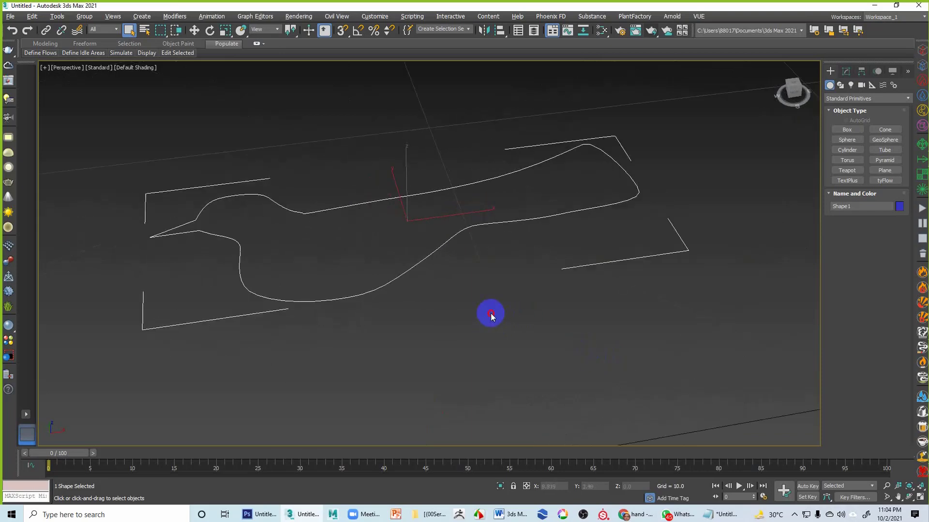
{"action": "left_click", "coordinate": [491, 312]}
{"action": "middle_click_drag", "start_coordinate": [498, 301], "coordinate": [470, 325], "text": "alt"}
{"action": "left_click", "coordinate": [434, 243]}
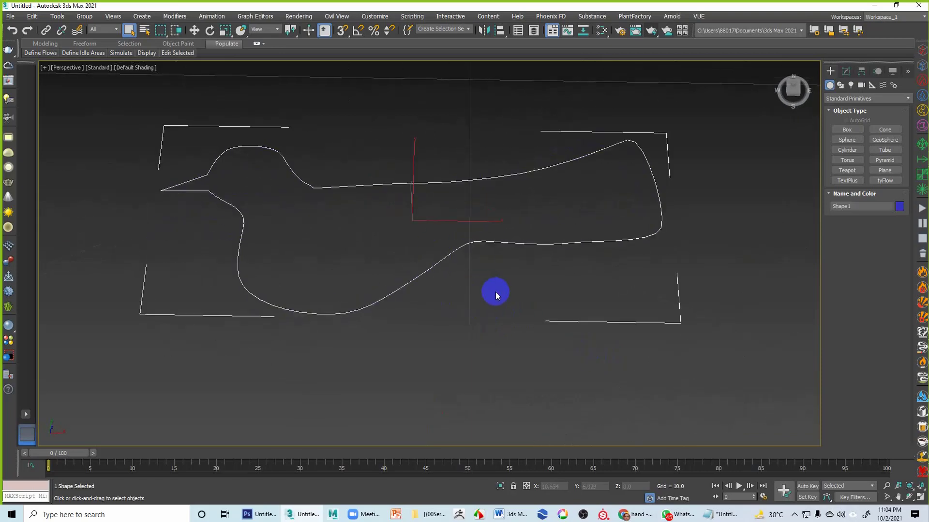
{"action": "left_click", "coordinate": [845, 71]}
{"action": "left_click", "coordinate": [854, 112]}
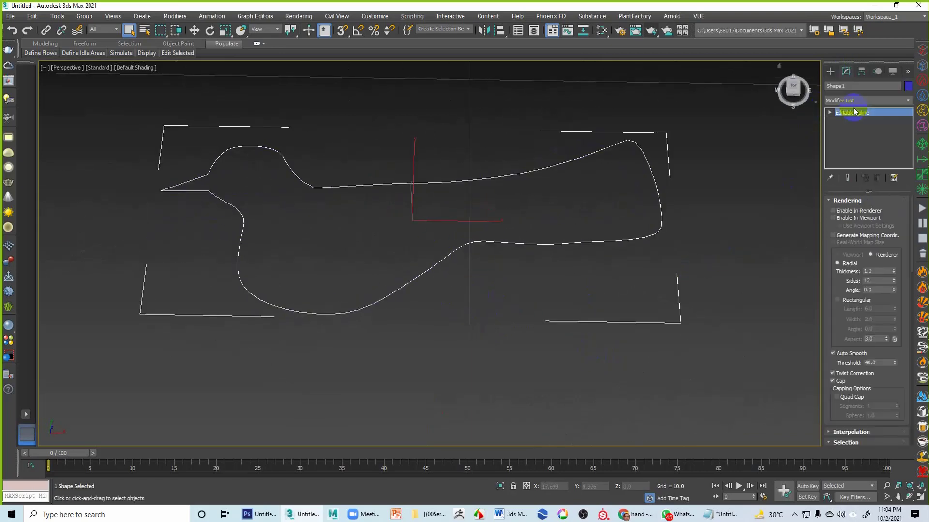
{"action": "left_click", "coordinate": [856, 101]}
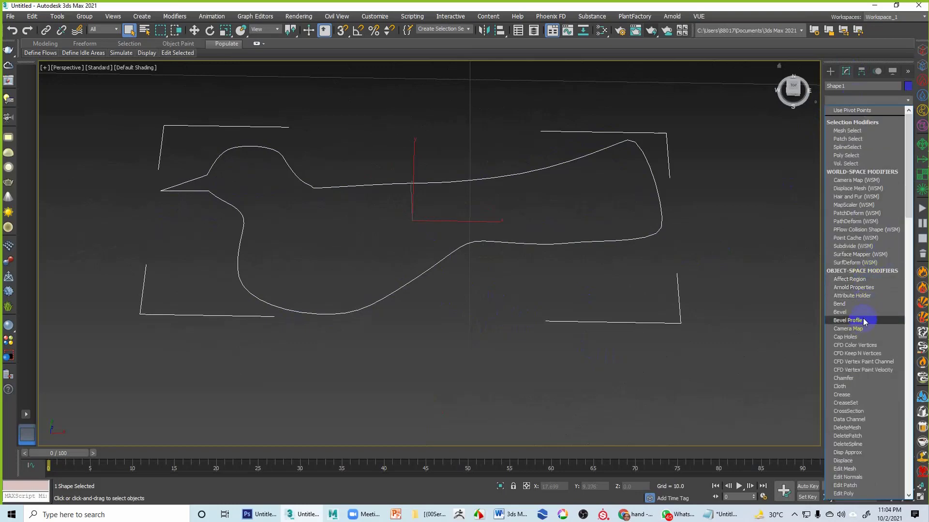
{"action": "scroll", "coordinate": [854, 397], "scroll_direction": "down", "scroll_amount": 5}
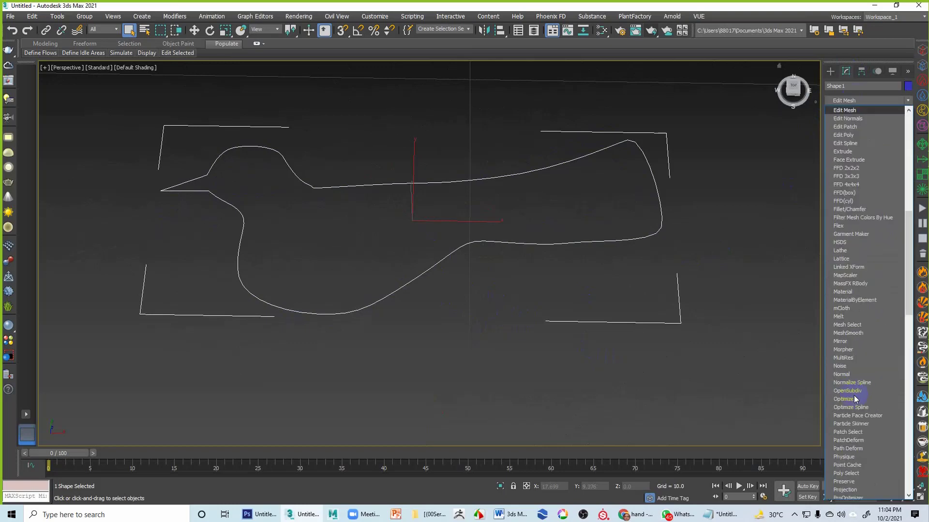
{"action": "left_click", "coordinate": [866, 162]}
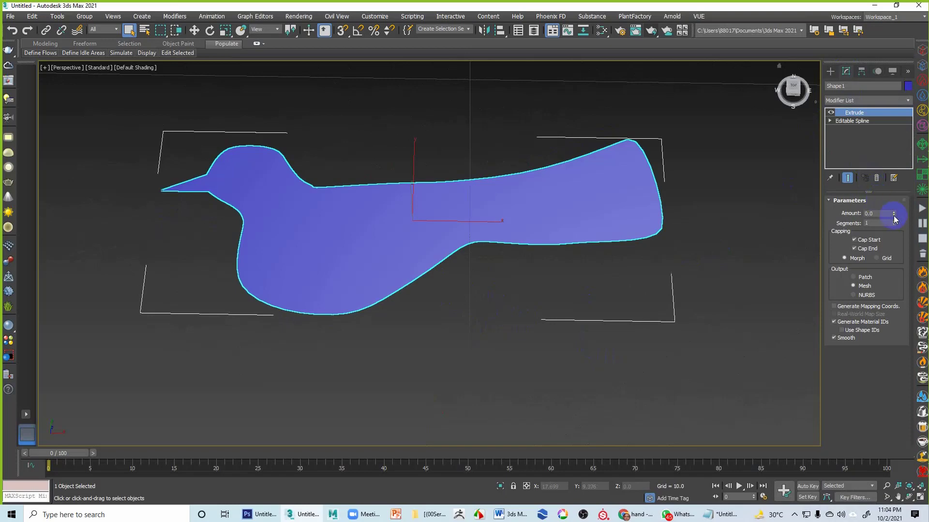
Step: Set the bird's extrusion amount to 1.0, deselect it to inspect its thickness, and select it again
{"action": "mouse_move", "coordinate": [894, 215]}
{"action": "left_mouse_down"}
{"action": "mouse_move", "coordinate": [896, 202]}
{"action": "mouse_move", "coordinate": [905, 213]}
{"action": "left_mouse_up"}
{"action": "left_click", "coordinate": [580, 255]}
{"action": "middle_click_drag", "start_coordinate": [580, 255], "coordinate": [504, 254], "text": "alt"}
{"action": "scroll", "coordinate": [571, 274], "scroll_direction": "down", "scroll_amount": 3}
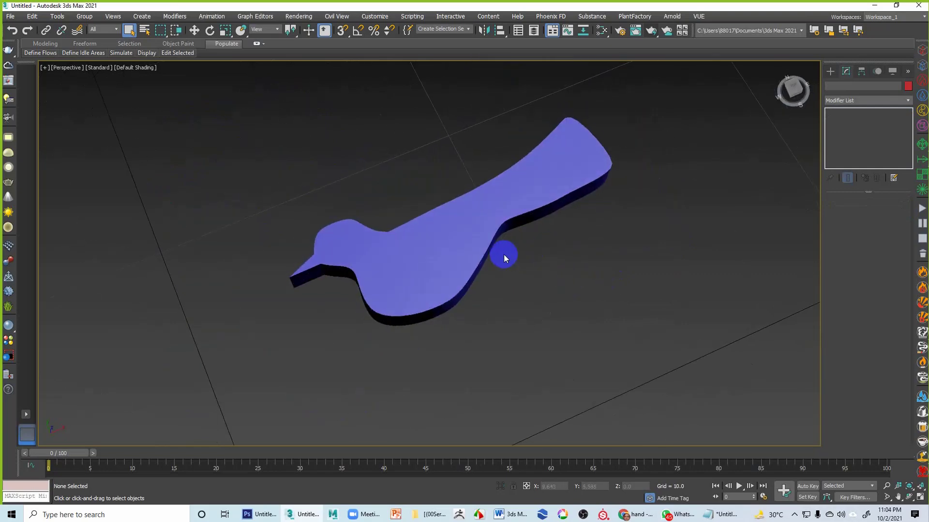
{"action": "left_click", "coordinate": [484, 248]}
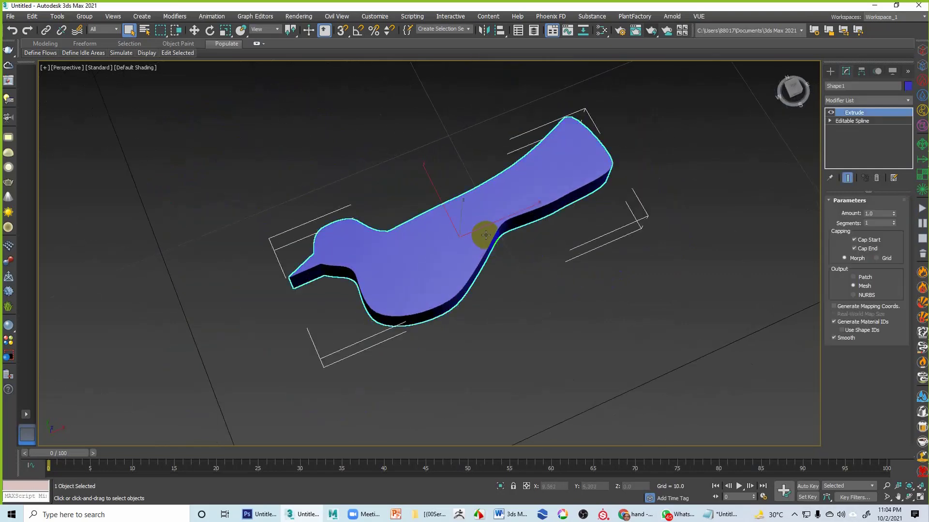